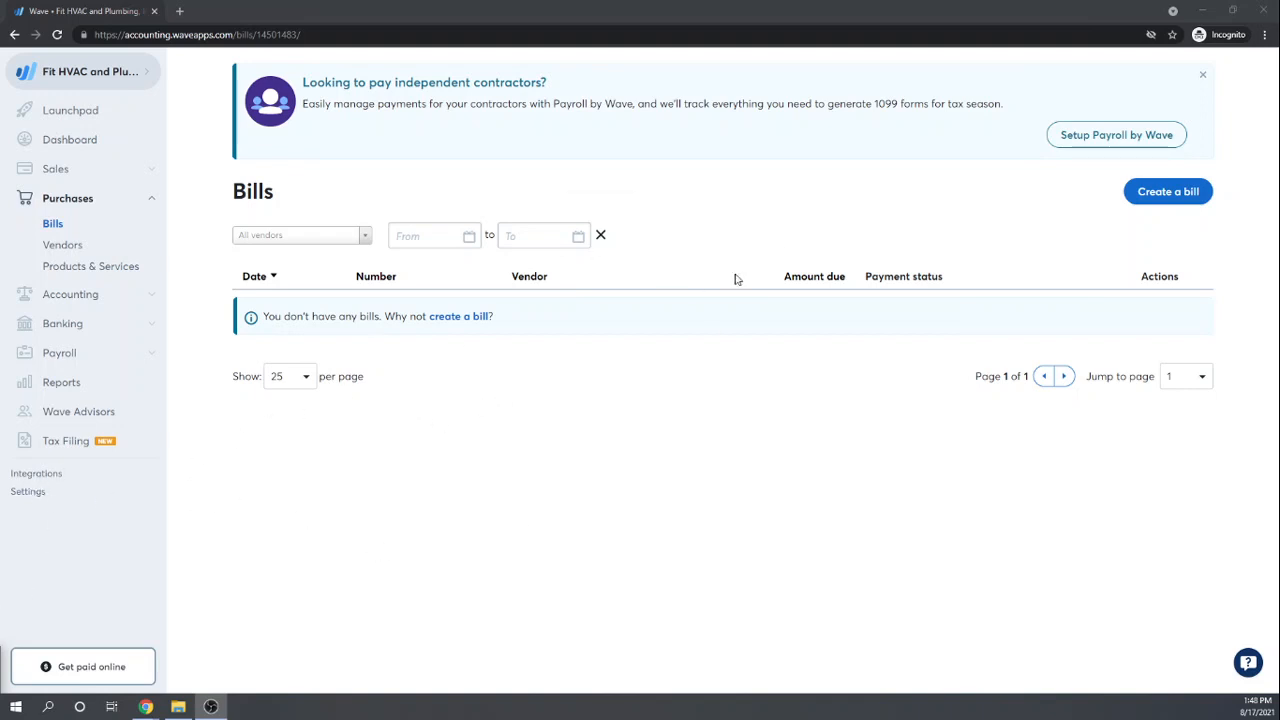
Step: From the Bills list, start a new bill and choose Add new vendor in the Vendor dropdown
left_click(52, 224)
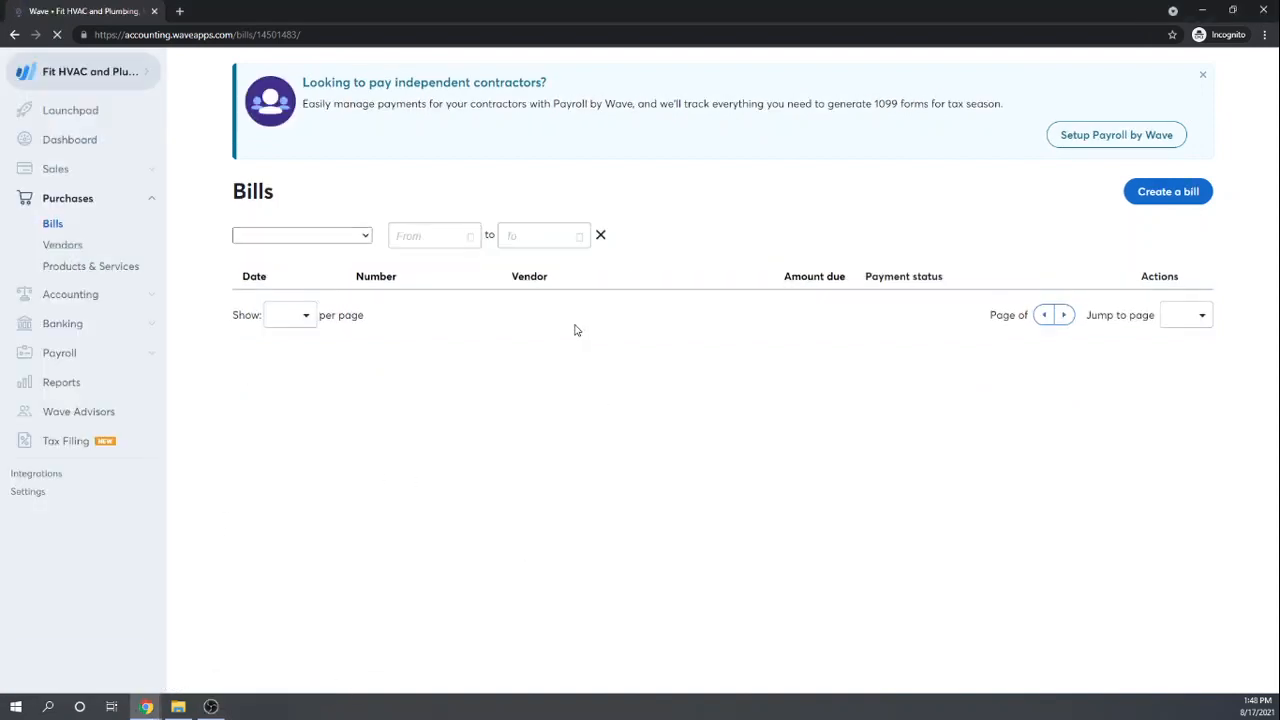
left_click(363, 237)
left_click(413, 185)
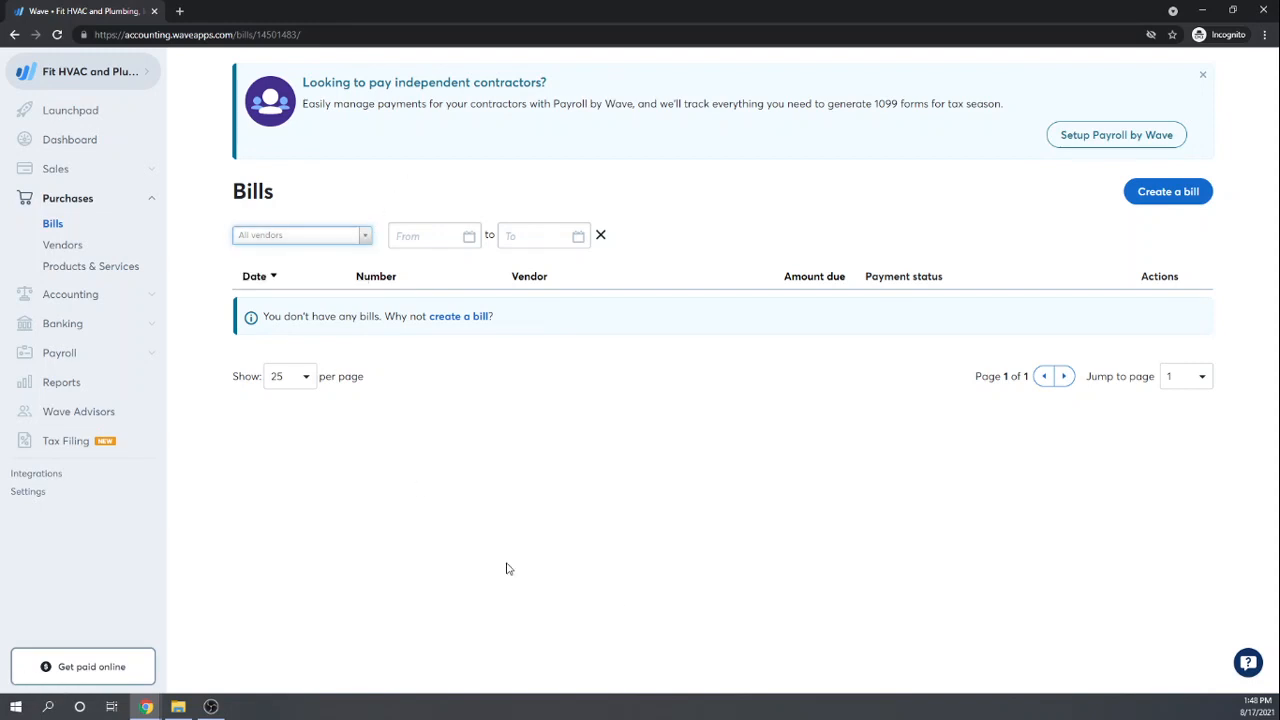
left_click(1166, 196)
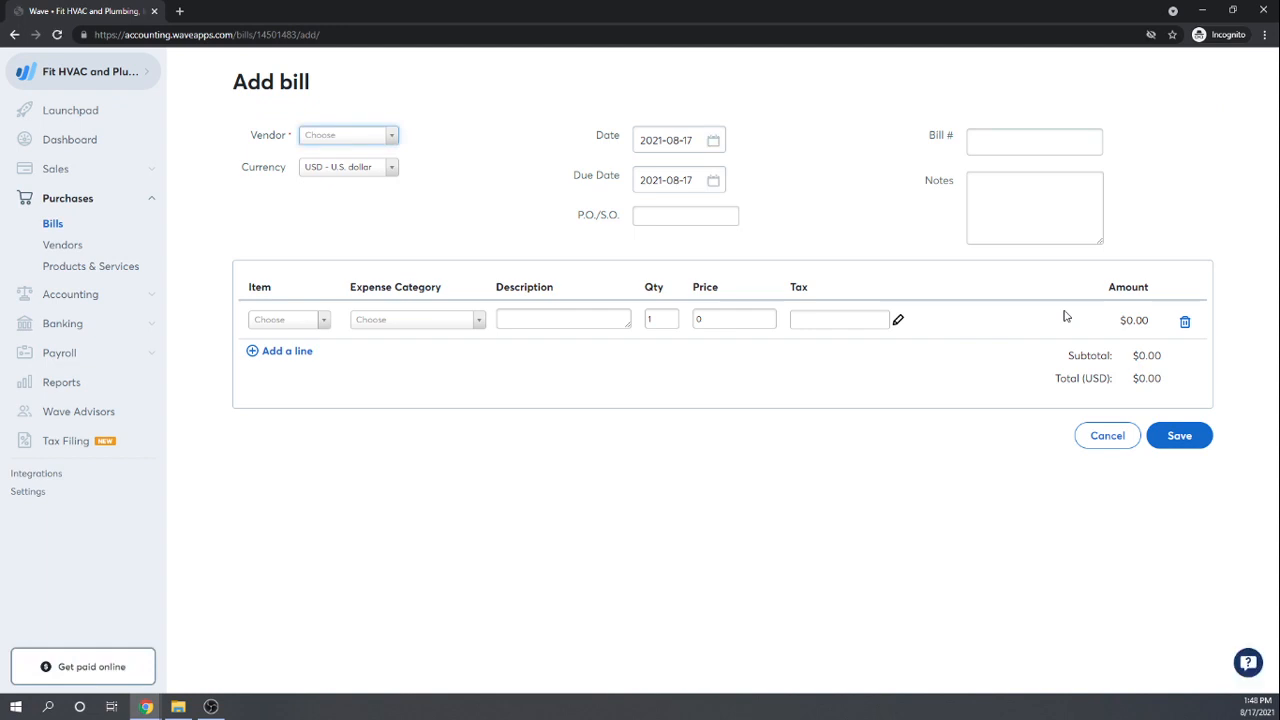
left_click(390, 136)
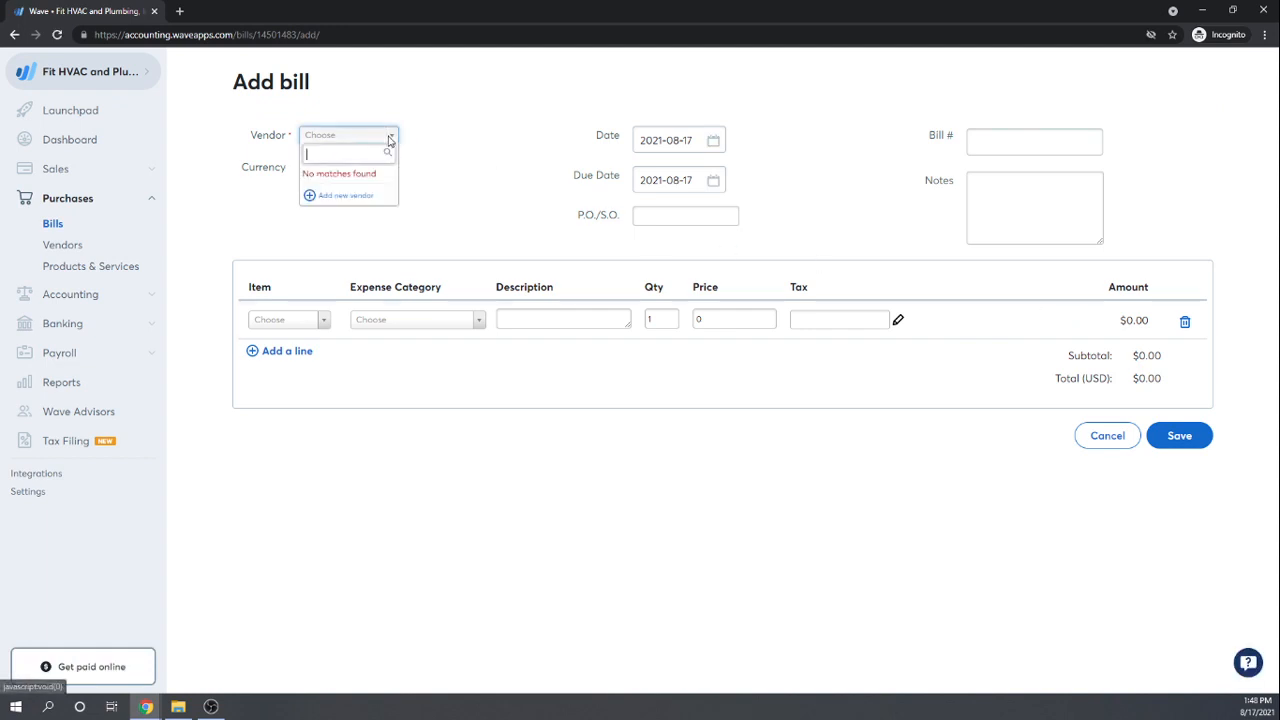
left_click(331, 195)
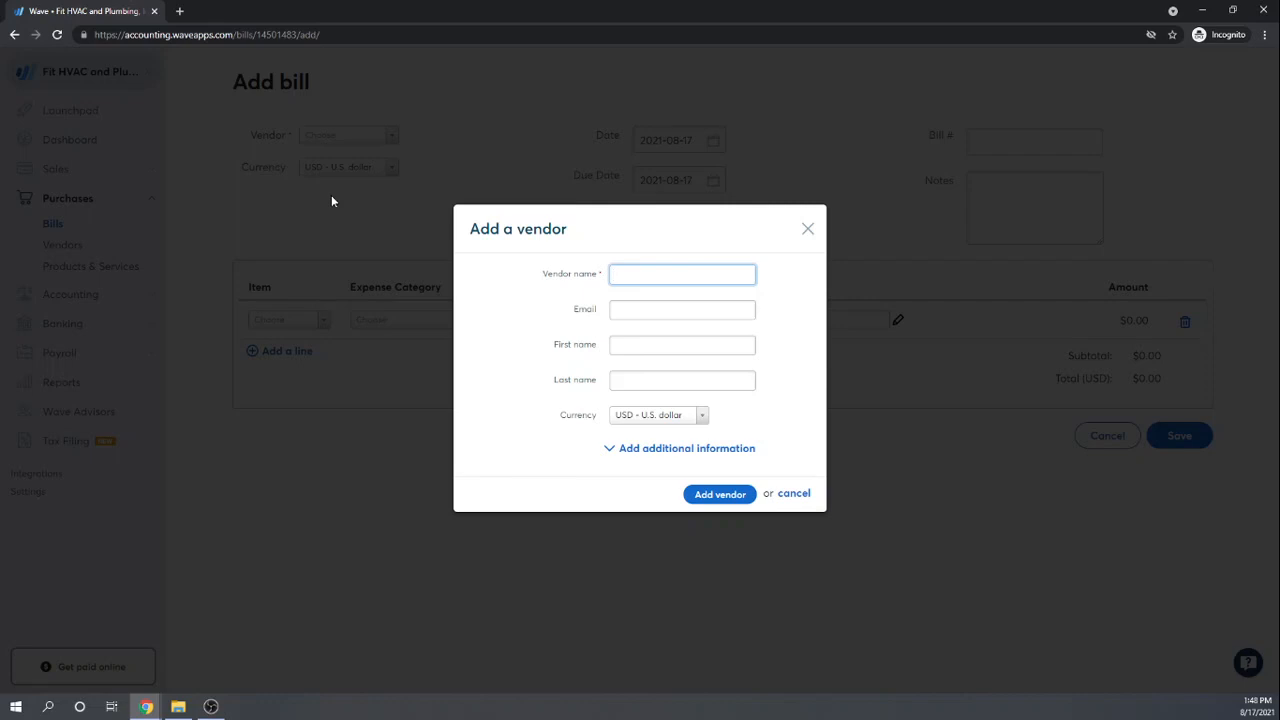
Step: Create the vendor 'NYC Electric Co.' and assign it to the bill
type("NYC Electric Co.")
key("Tab")
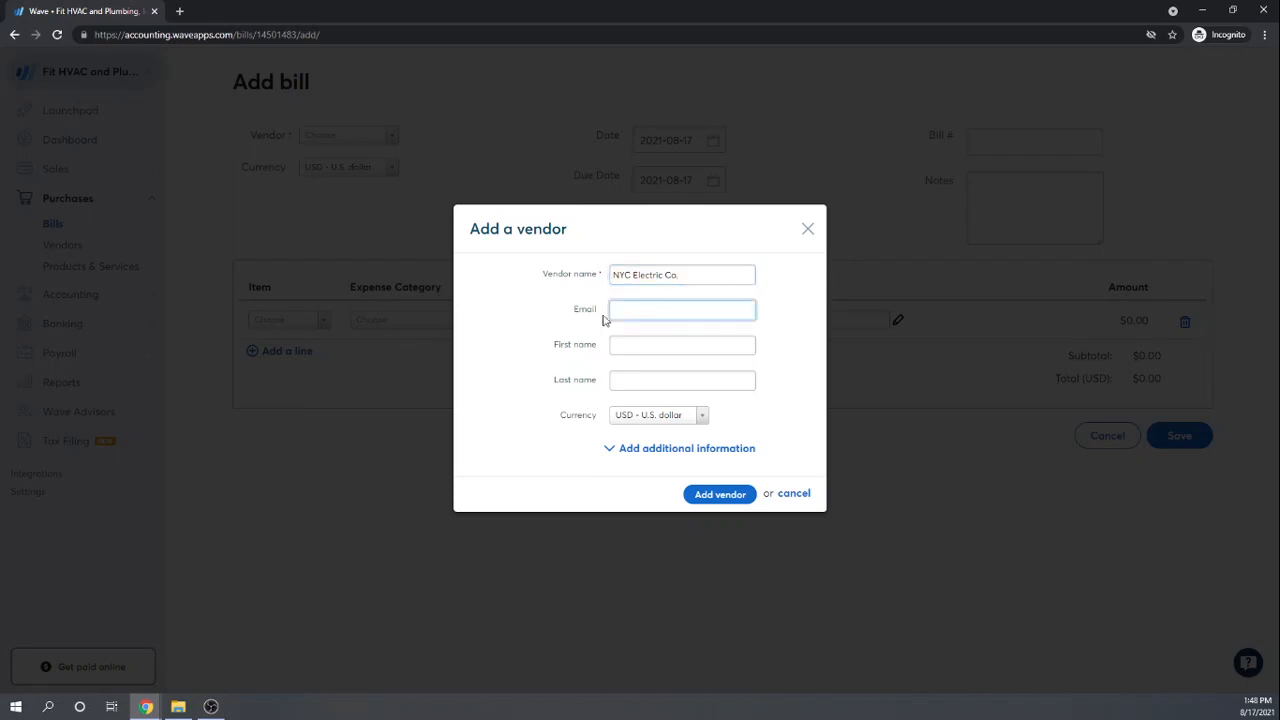
left_click(722, 494)
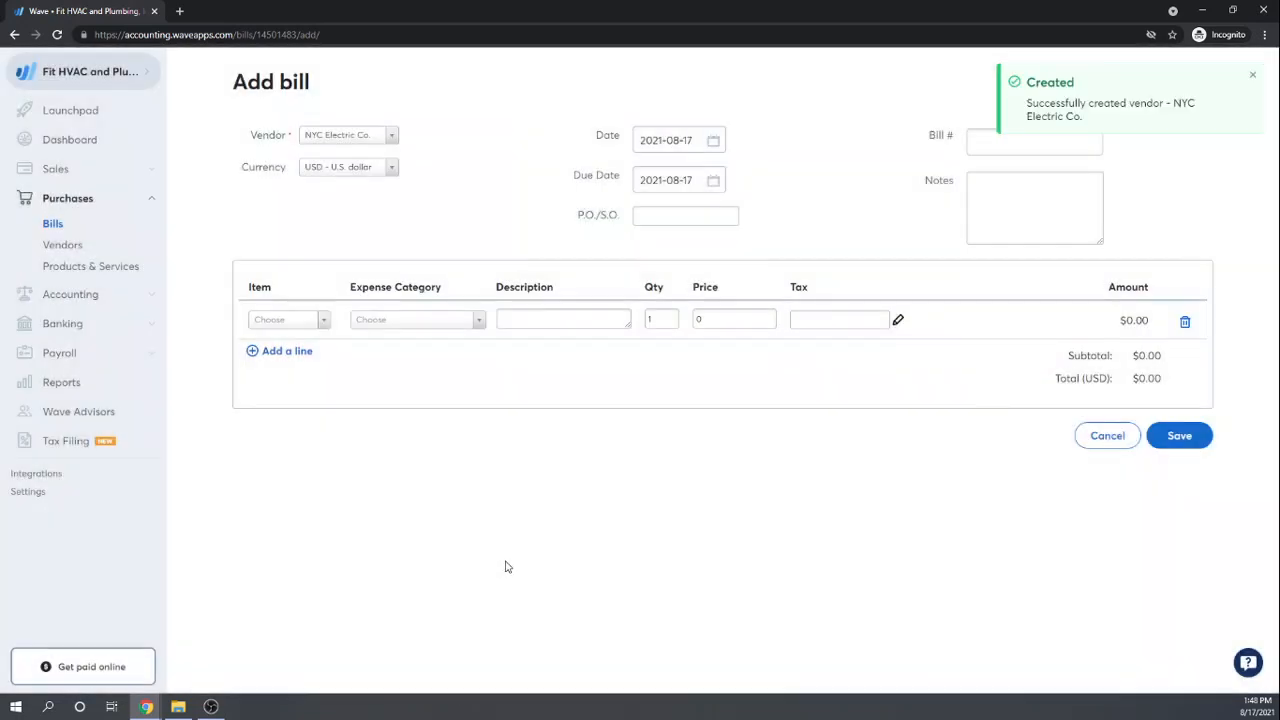
Step: Set the bill date to January 10, 2021
left_click(715, 142)
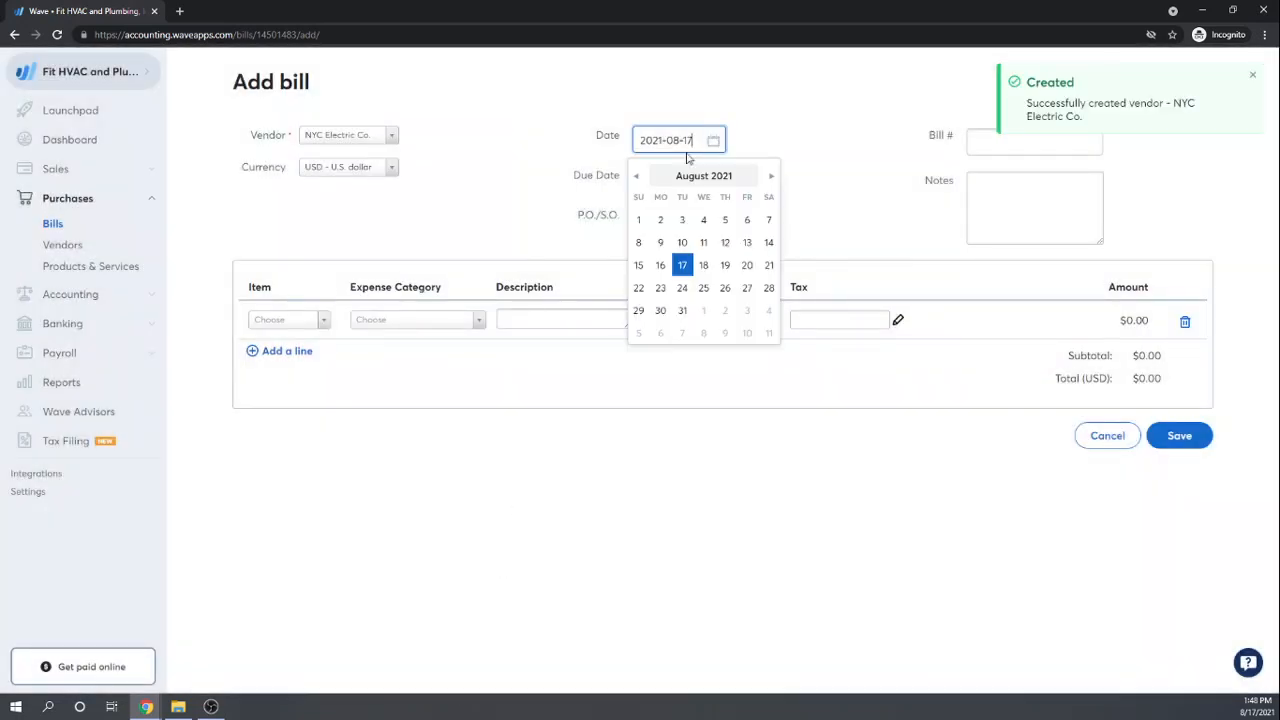
left_click(637, 177)
left_click(637, 177)
left_click(637, 177)
left_click(637, 177)
left_click(637, 177)
left_click(637, 177)
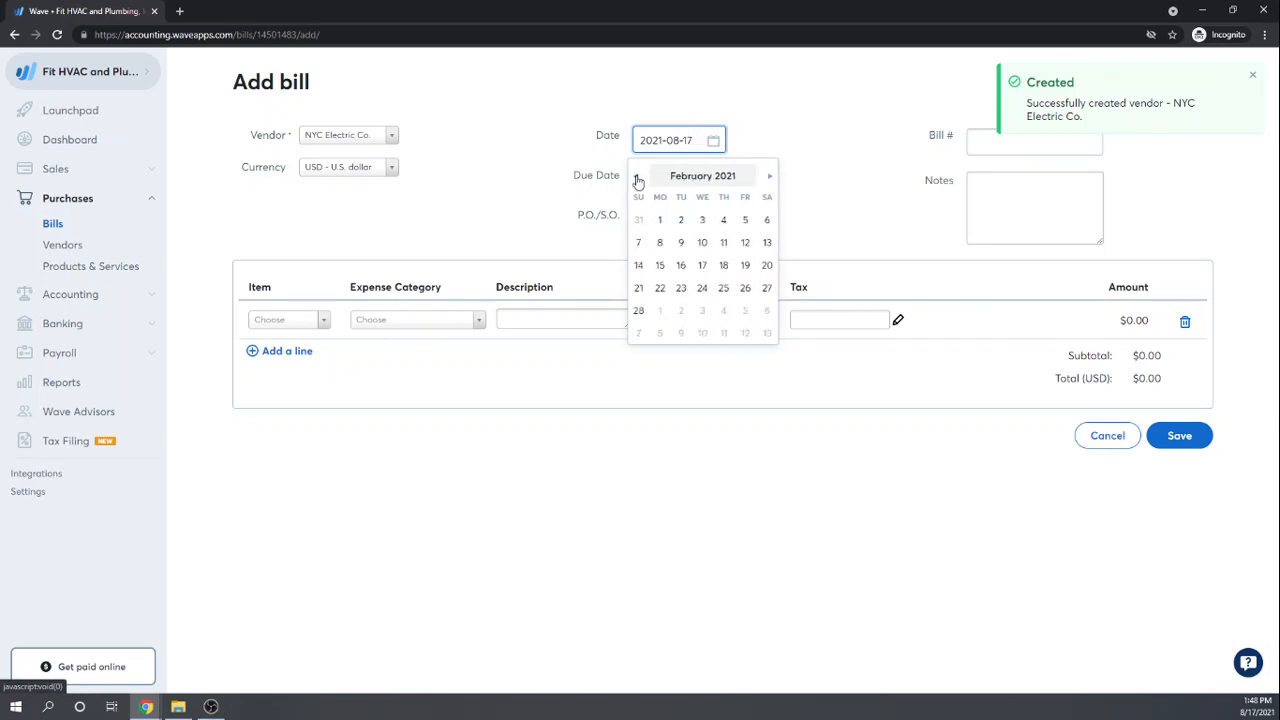
left_click(637, 177)
left_click(638, 265)
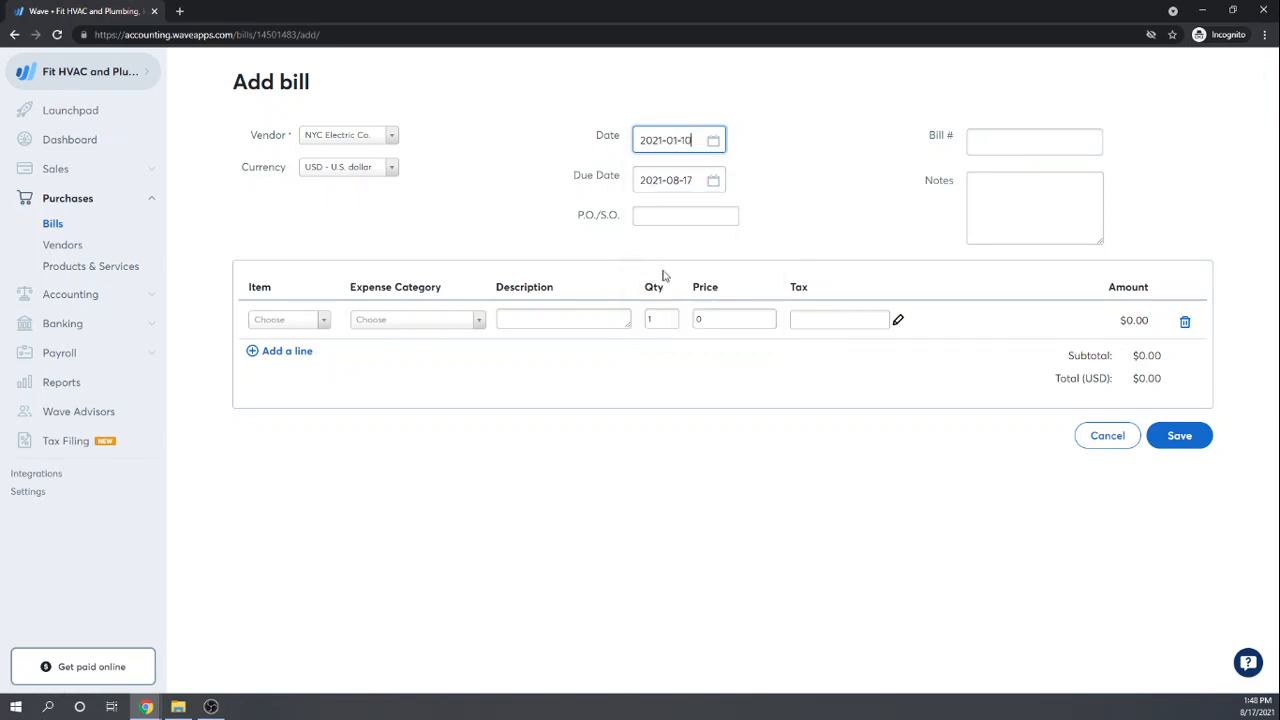
Step: Set the due date to January 20, 2021
left_click(717, 181)
left_click(636, 216)
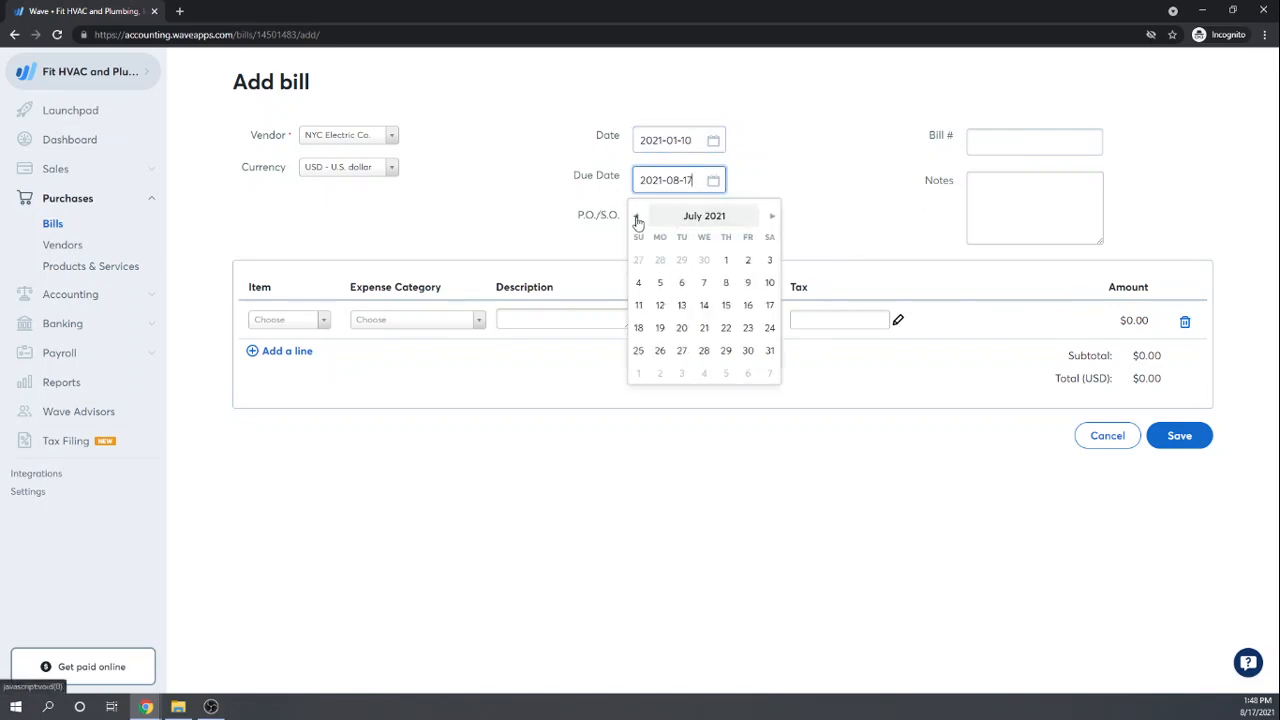
left_click(636, 216)
left_click(636, 216)
left_click(636, 216)
left_click(636, 216)
left_click(636, 216)
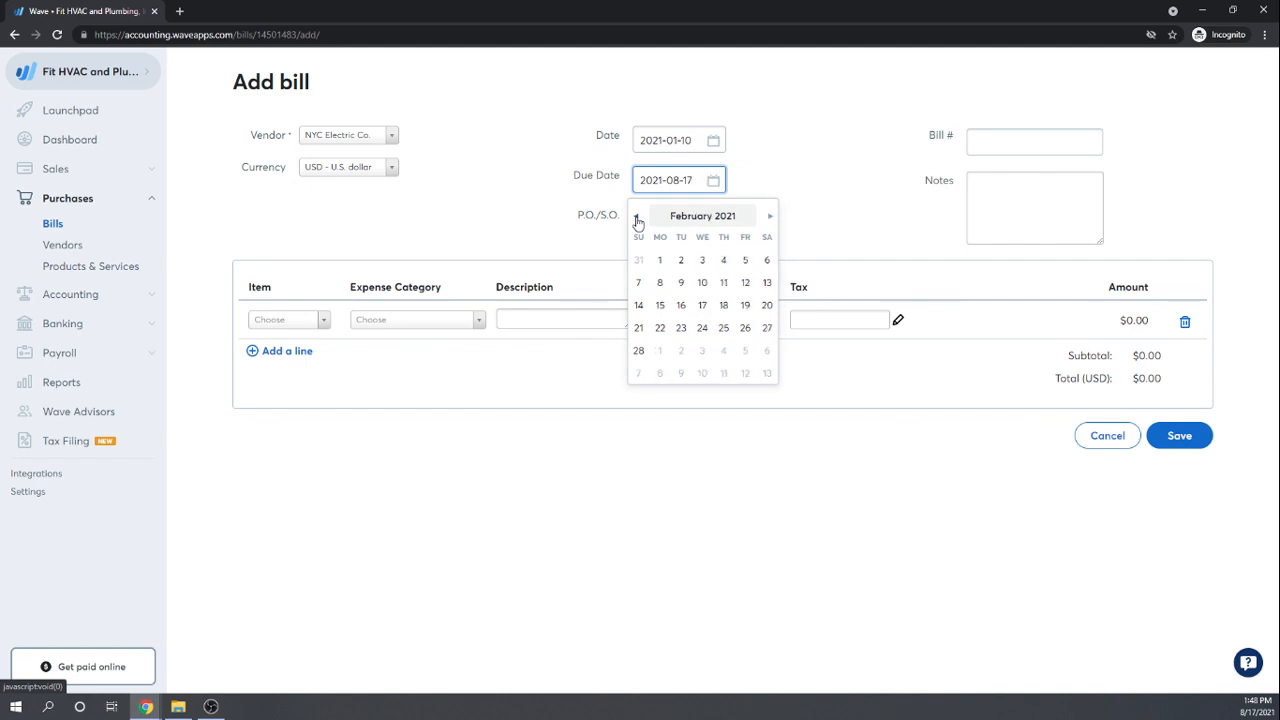
left_click(636, 216)
left_click(703, 328)
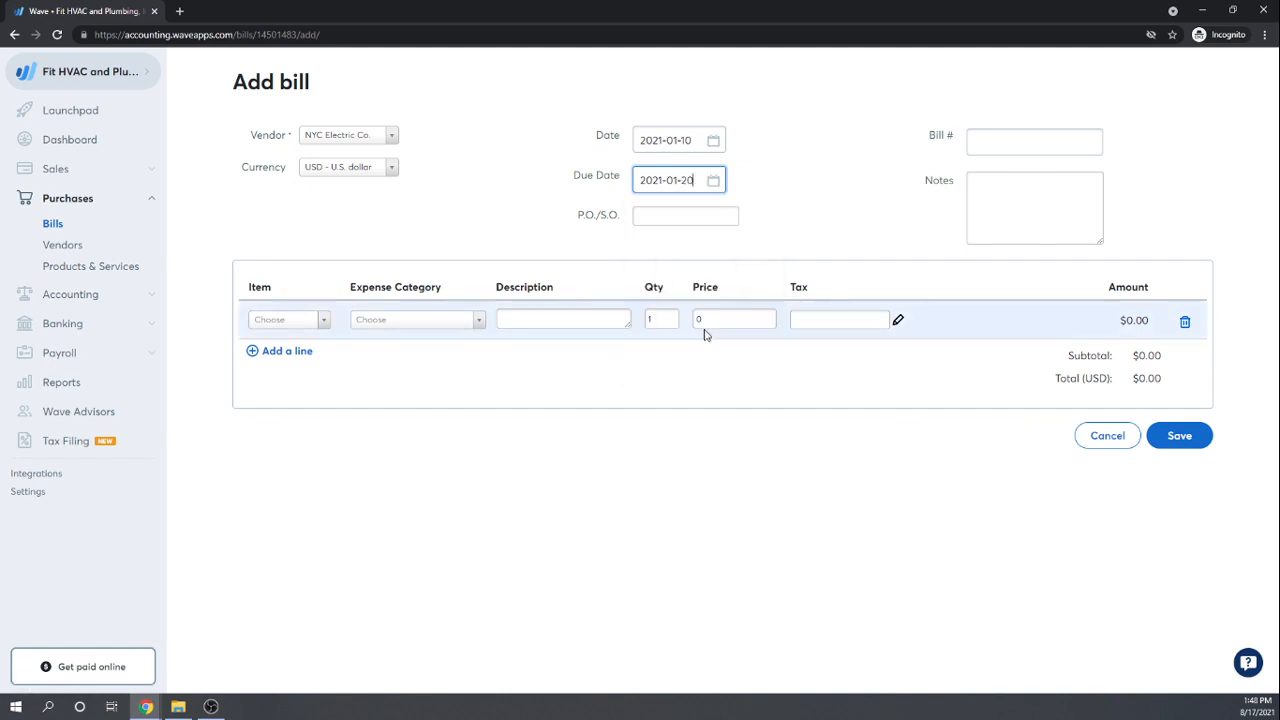
left_click(668, 216)
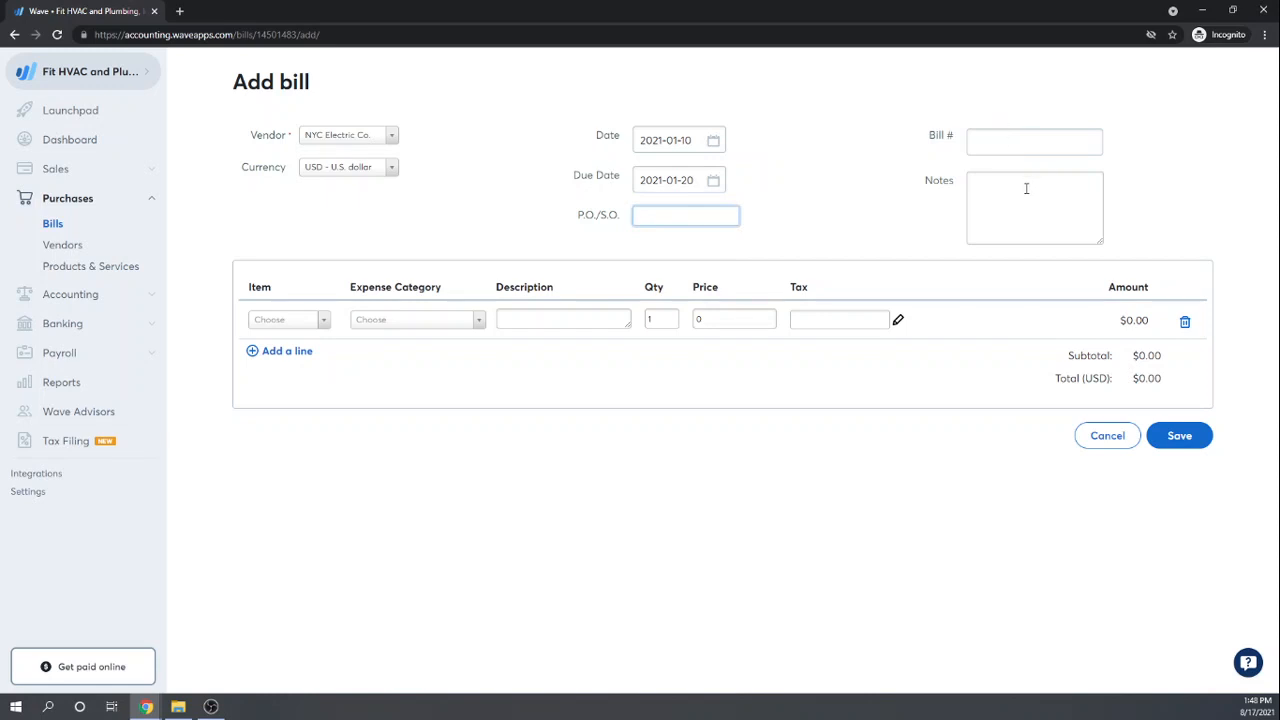
Step: Set the line item's expense category to Utilities
left_click(323, 320)
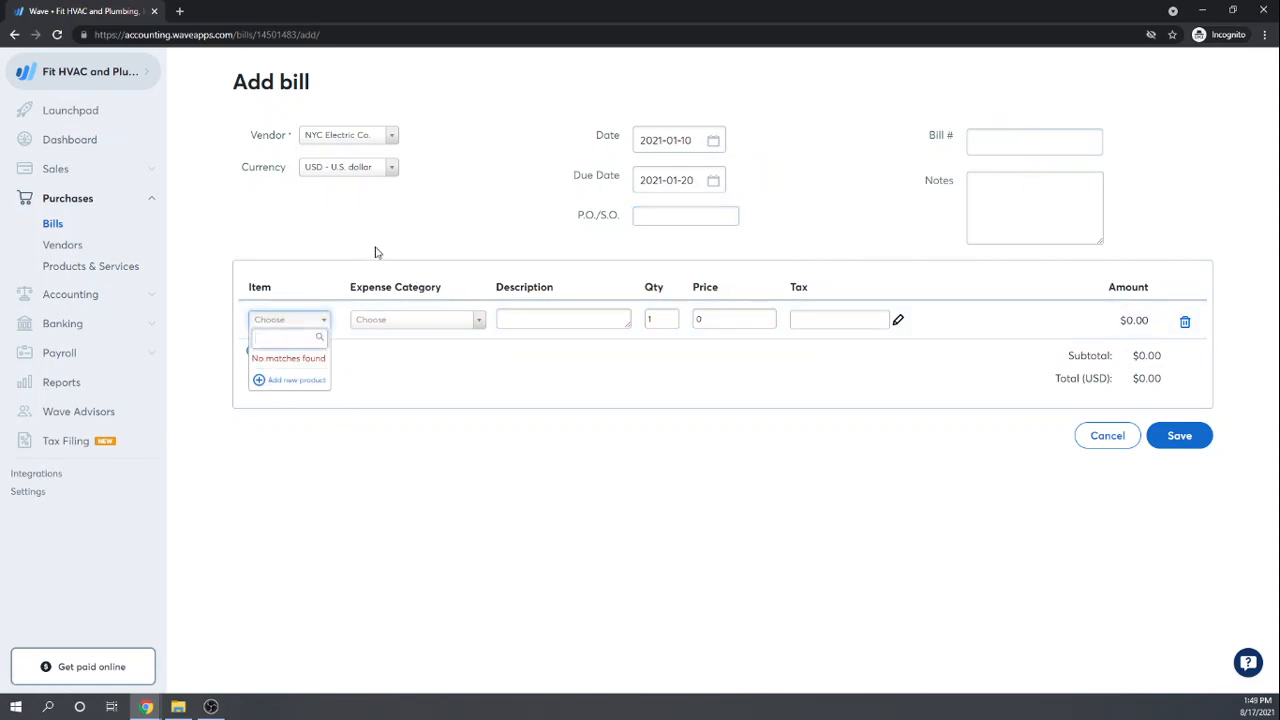
left_click(291, 313)
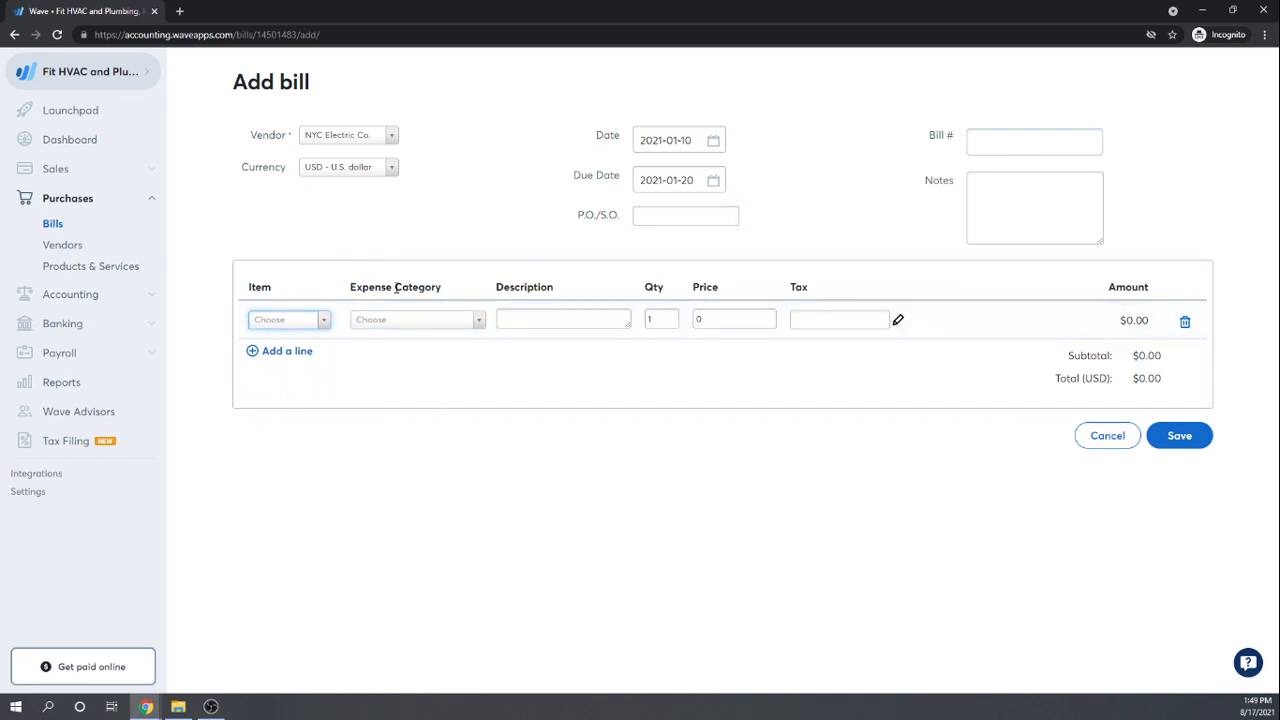
left_click(480, 330)
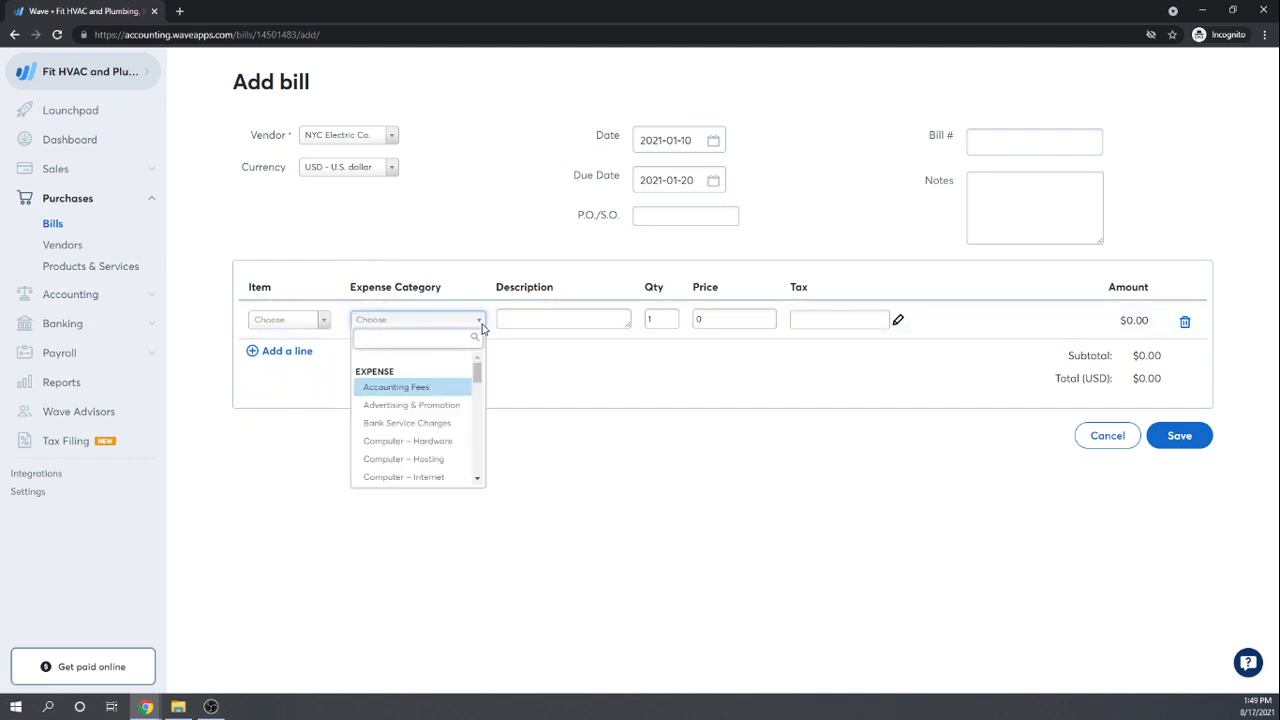
left_click(392, 325)
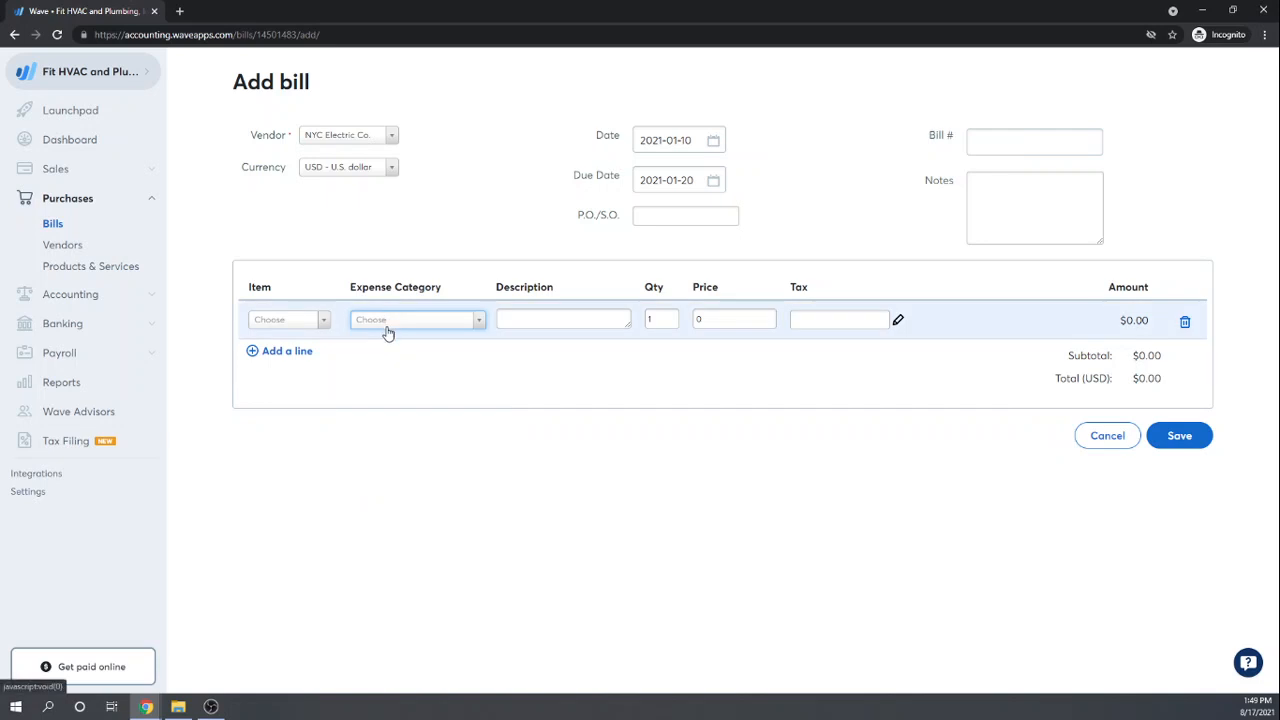
left_click(388, 331)
type("Ut")
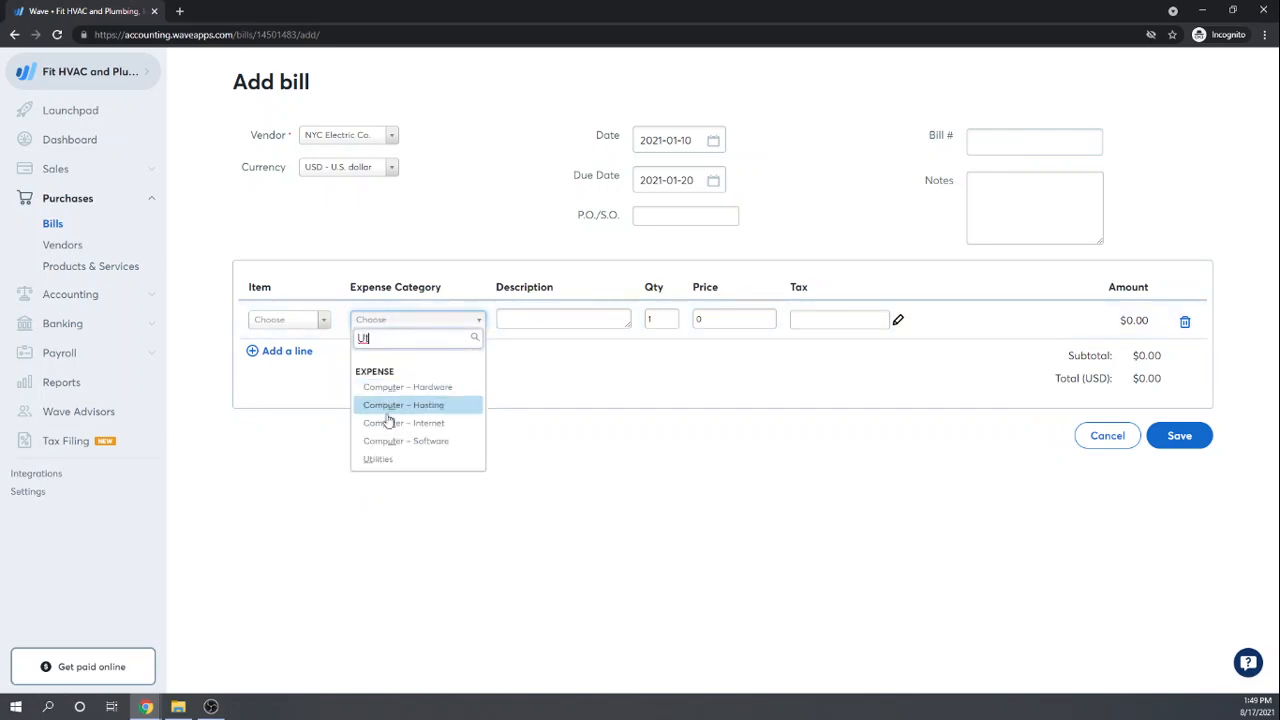
left_click(378, 459)
Step: Enter description 'Monthly Etilities' and price 150, then save the bill
left_click(538, 316)
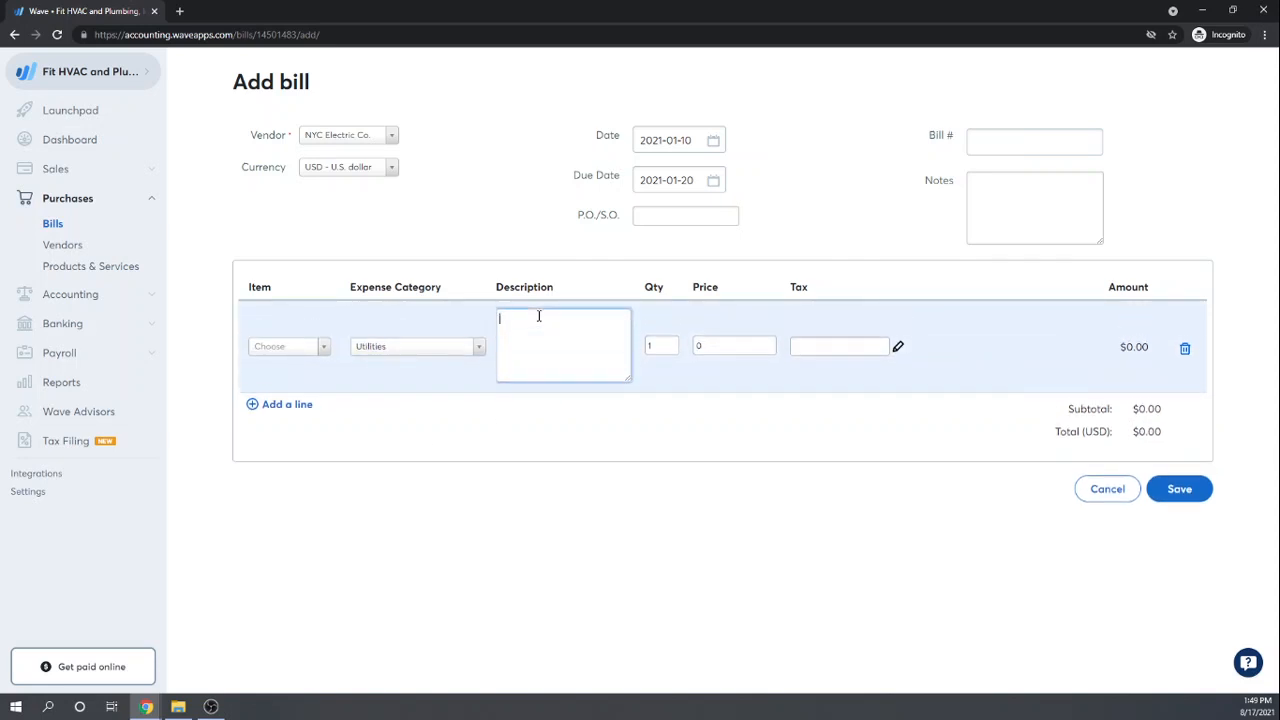
type("Monthly E")
type("tilities")
key("Tab")
key("Tab")
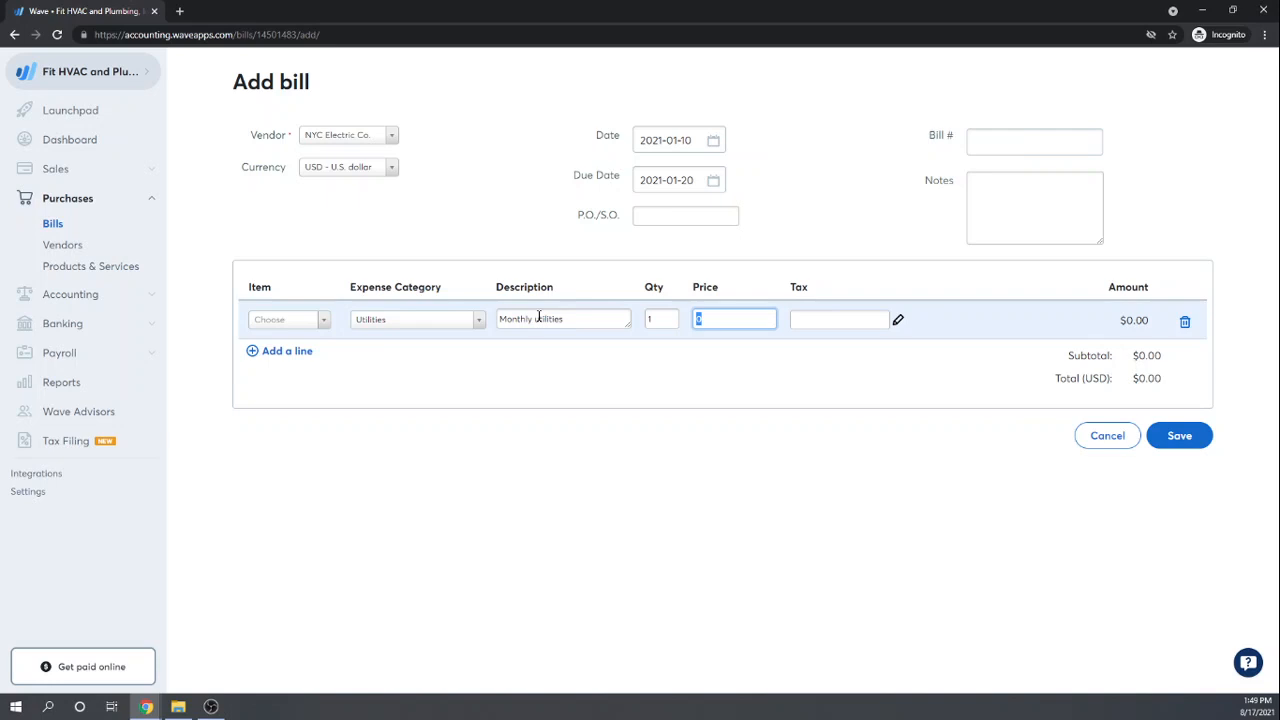
type("150")
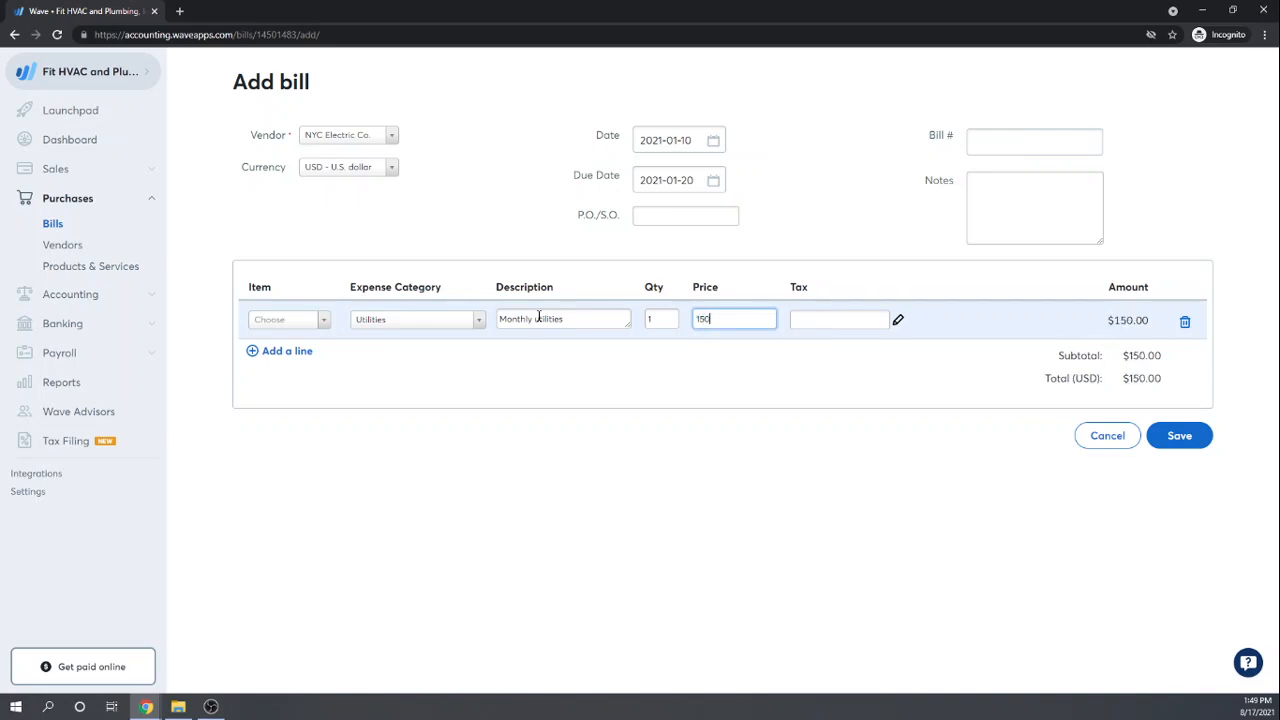
key("Tab")
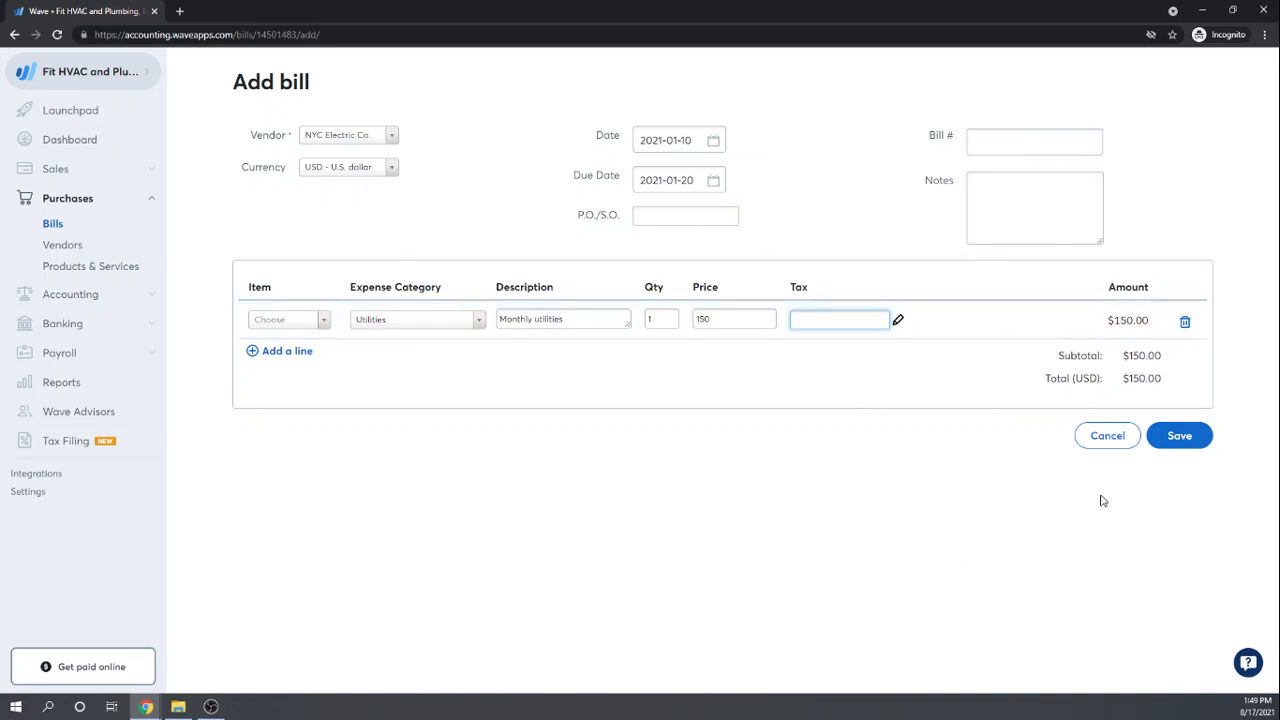
left_click(1182, 442)
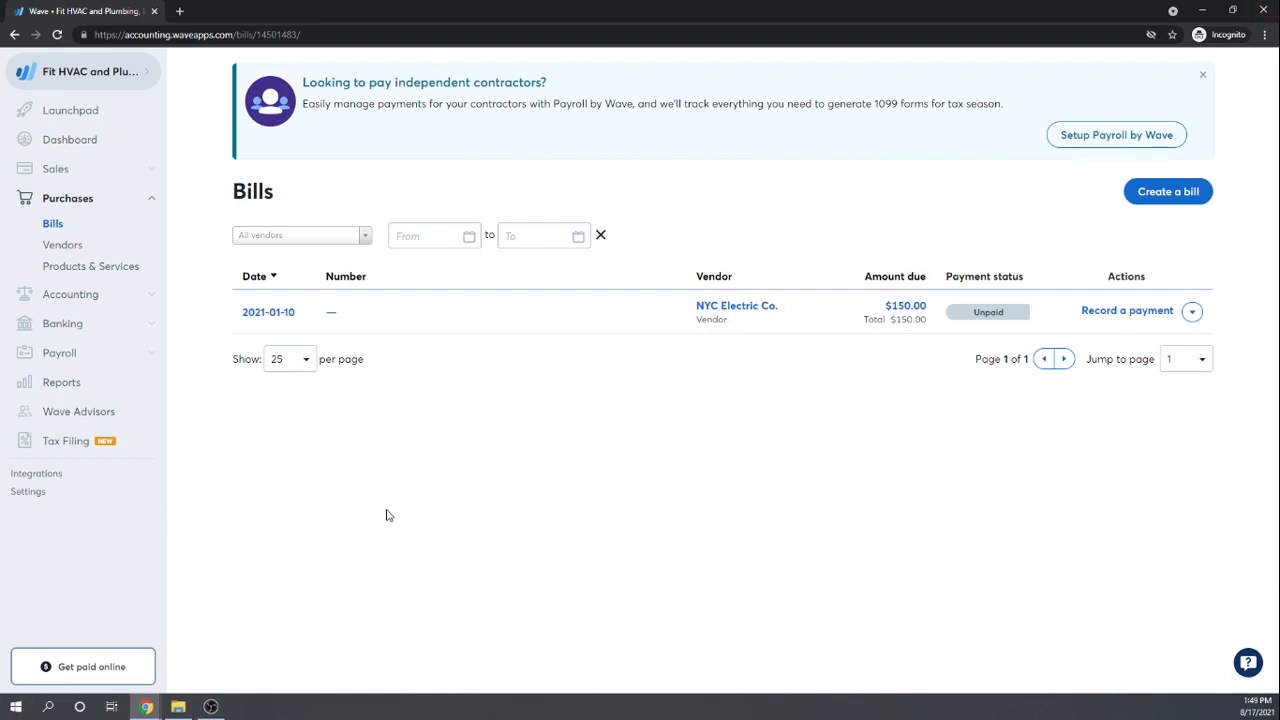
Step: Open the 2021-01-10 NYC Electric Co. bill in Edit bill
left_click(277, 315)
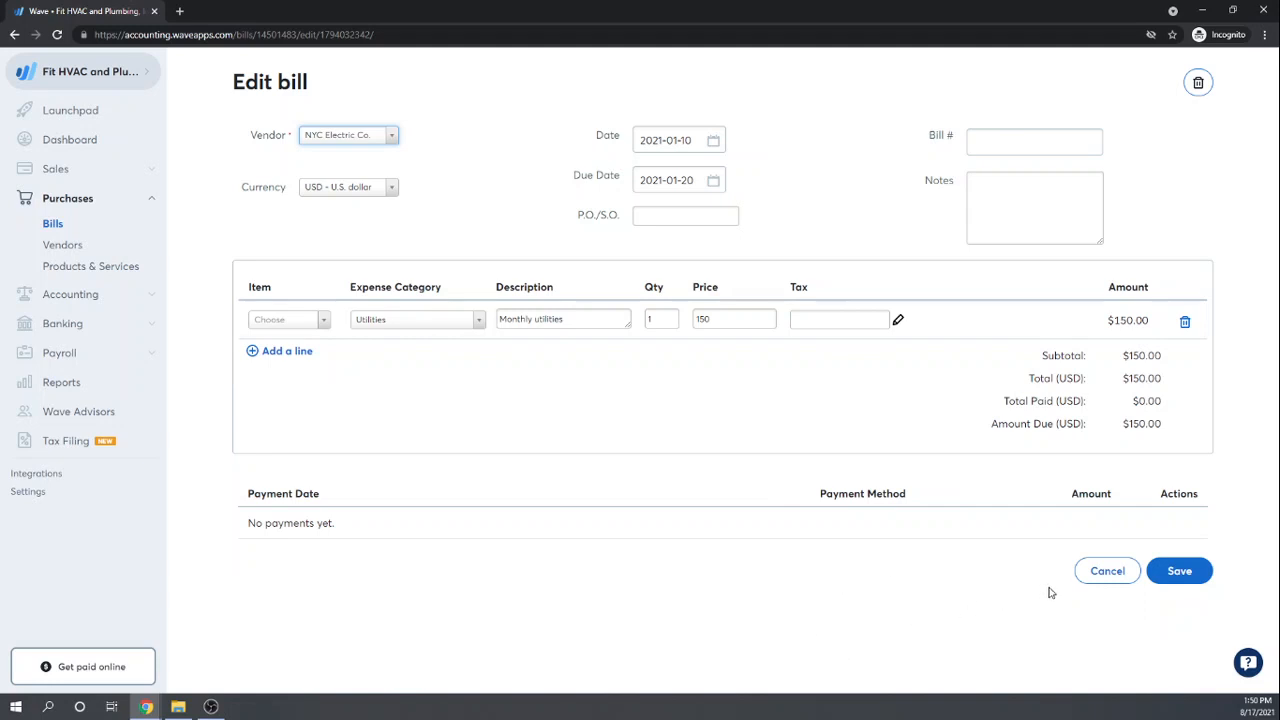
Step: Cancel editing the bill without changes and minimize the browser to the desktop
left_click(1102, 578)
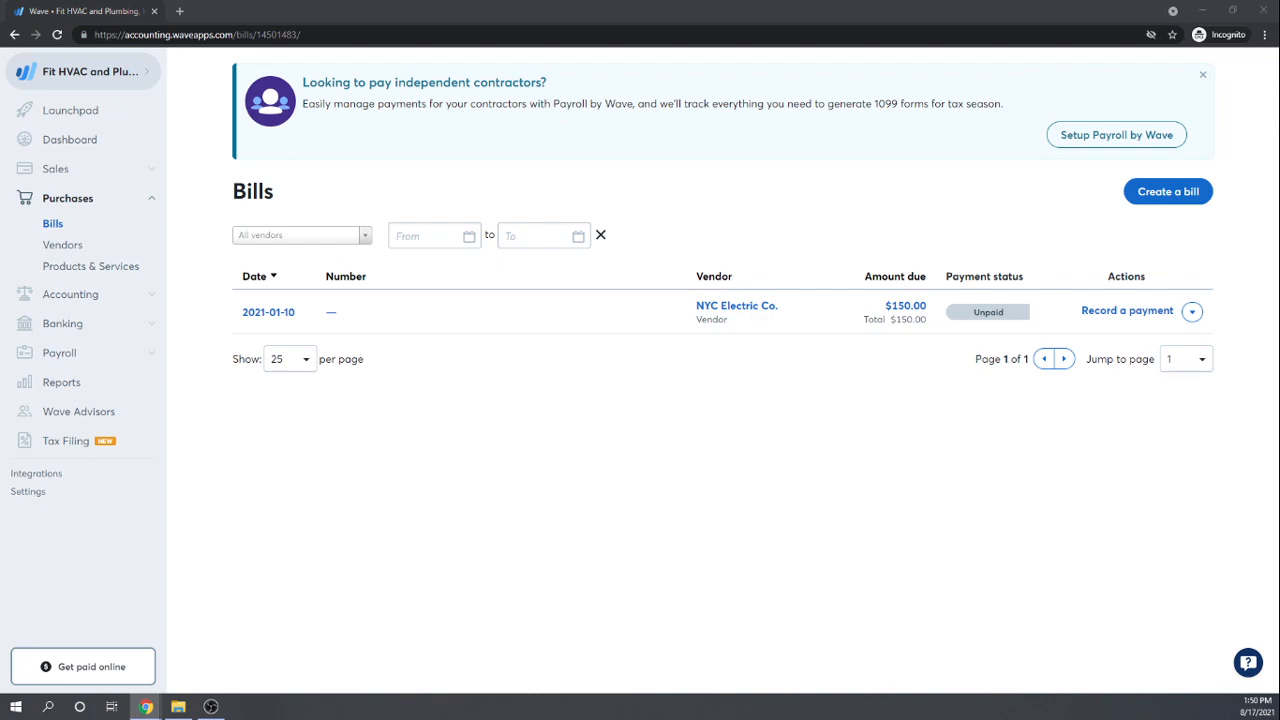
key("super+d")
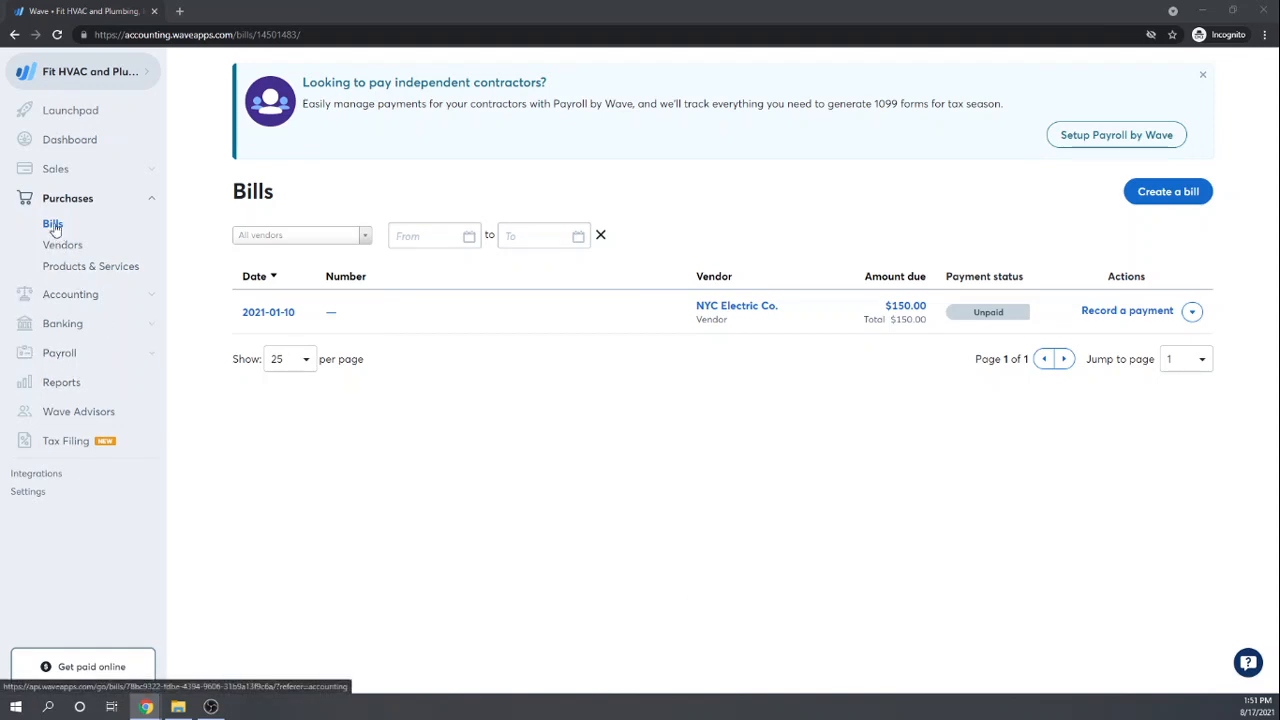
left_click(1170, 198)
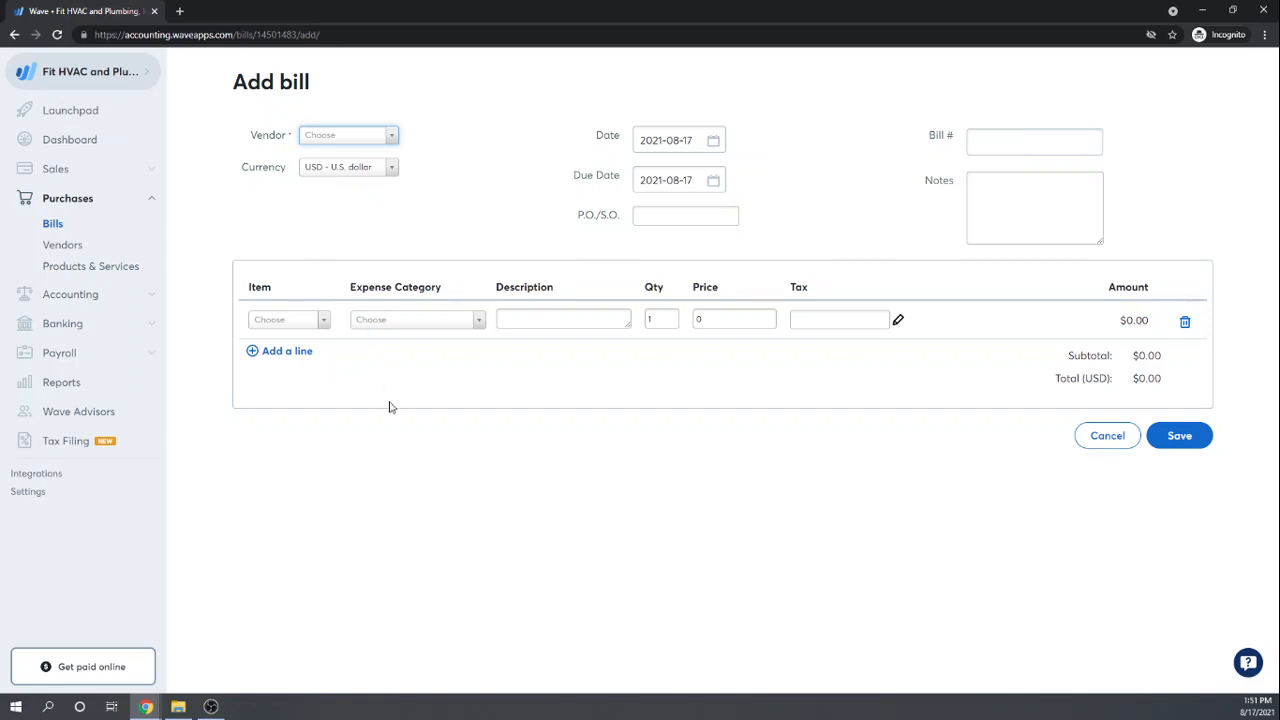
left_click(1110, 436)
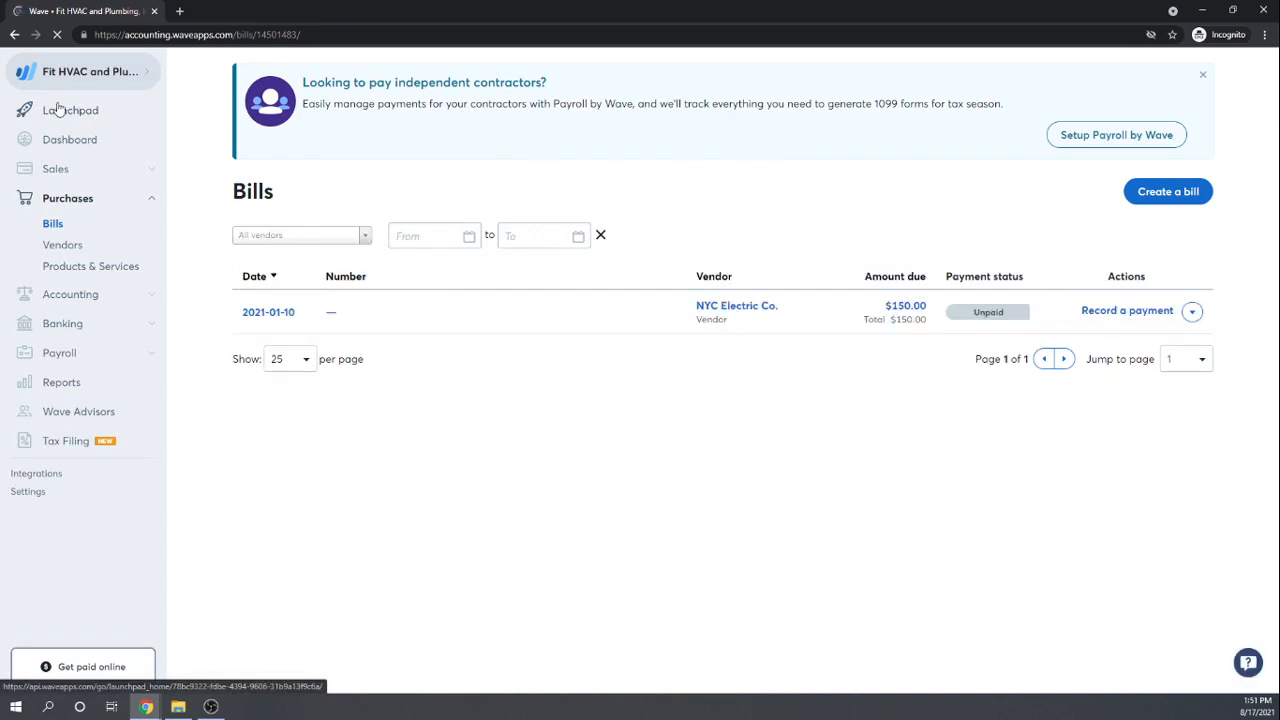
Step: Look over the Dashboard, then switch to the Launchpad page
left_click(65, 140)
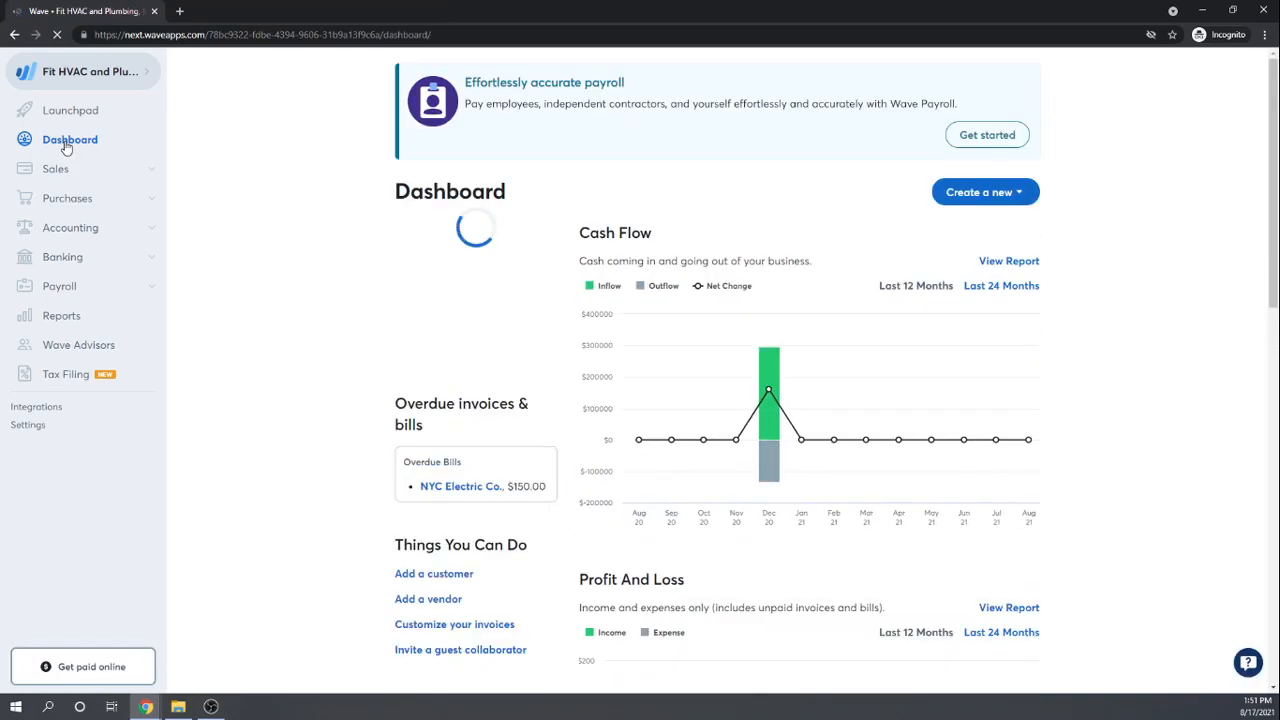
scroll(240, 310, "down", 3)
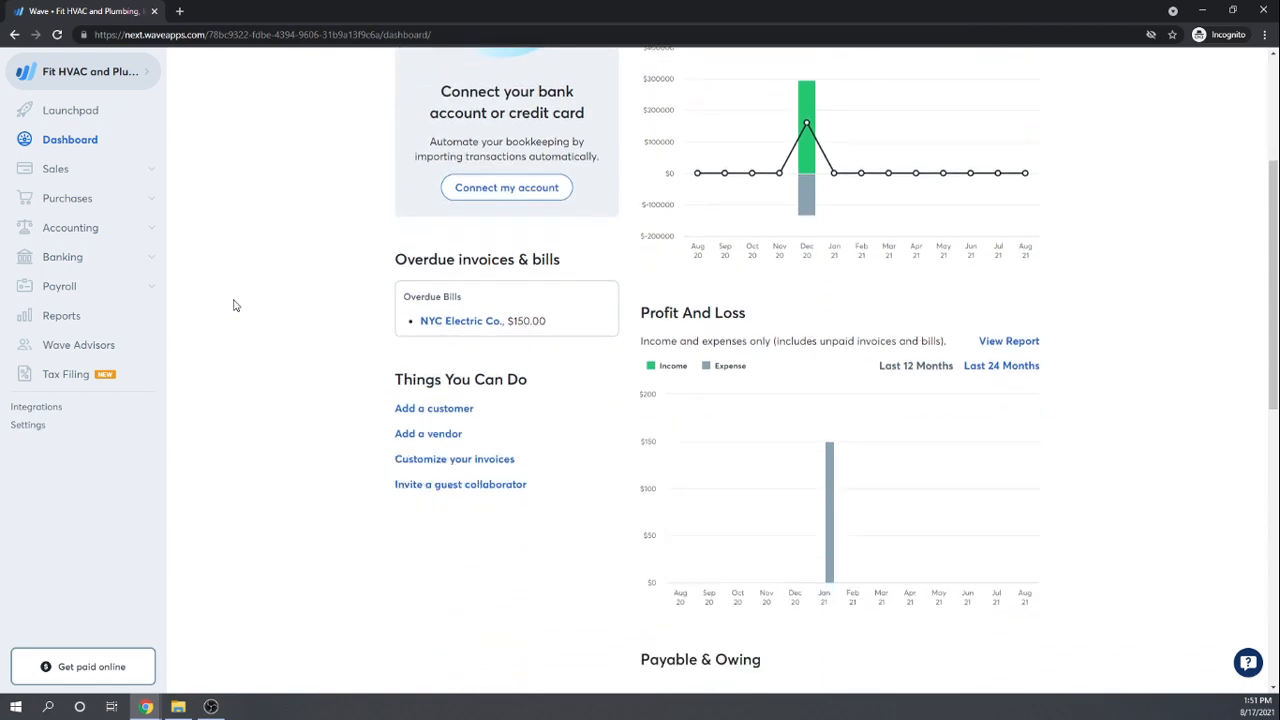
scroll(234, 305, "up", 3)
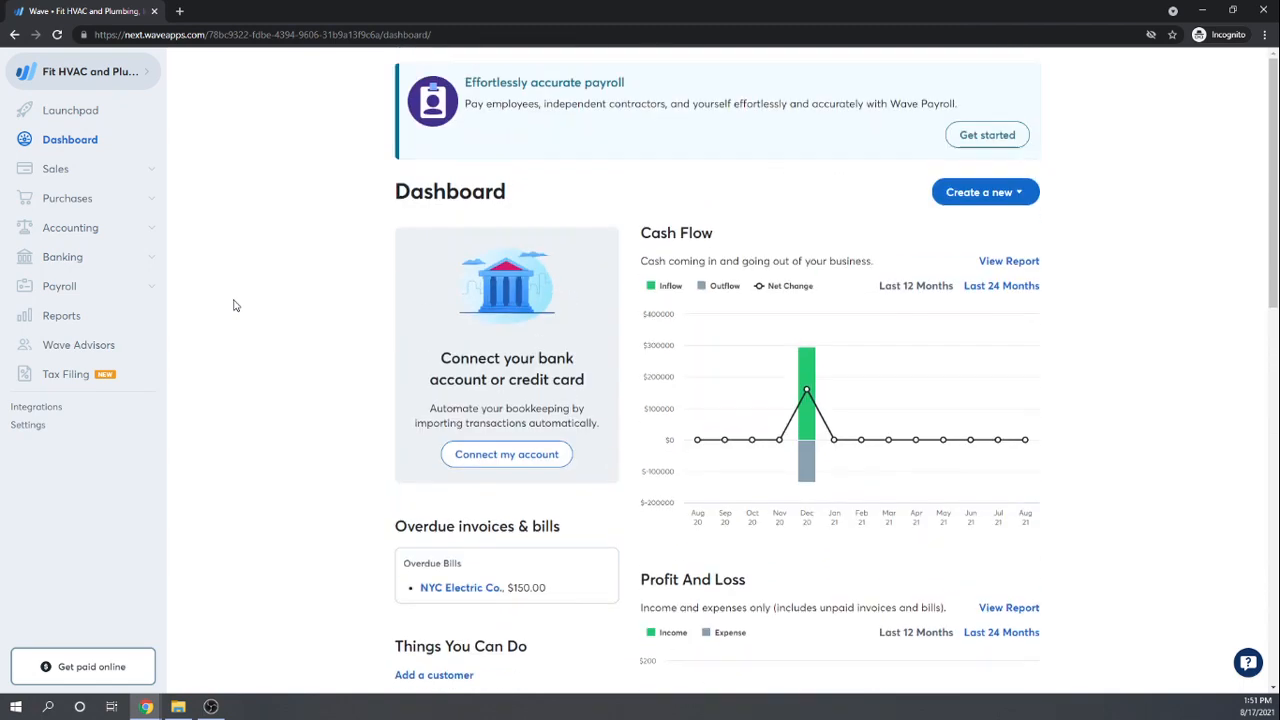
left_click(40, 110)
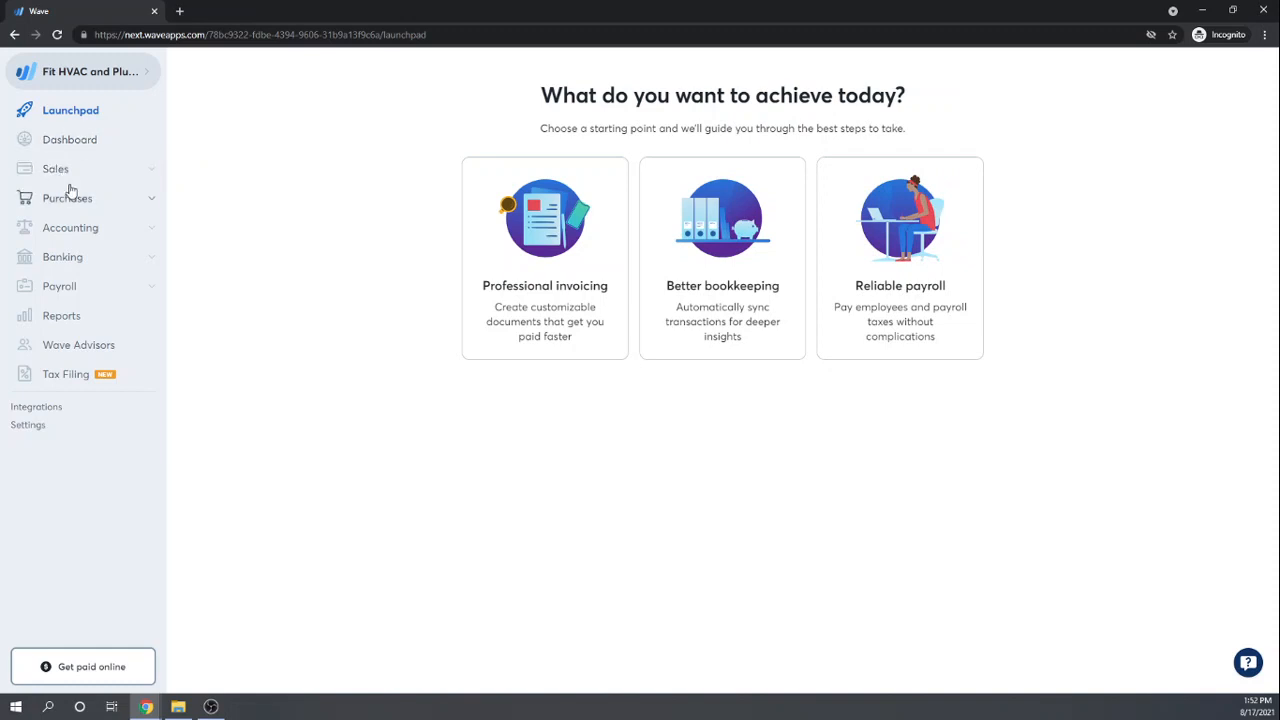
Step: Expand Accounting in the sidebar and go to Transactions
left_click(60, 229)
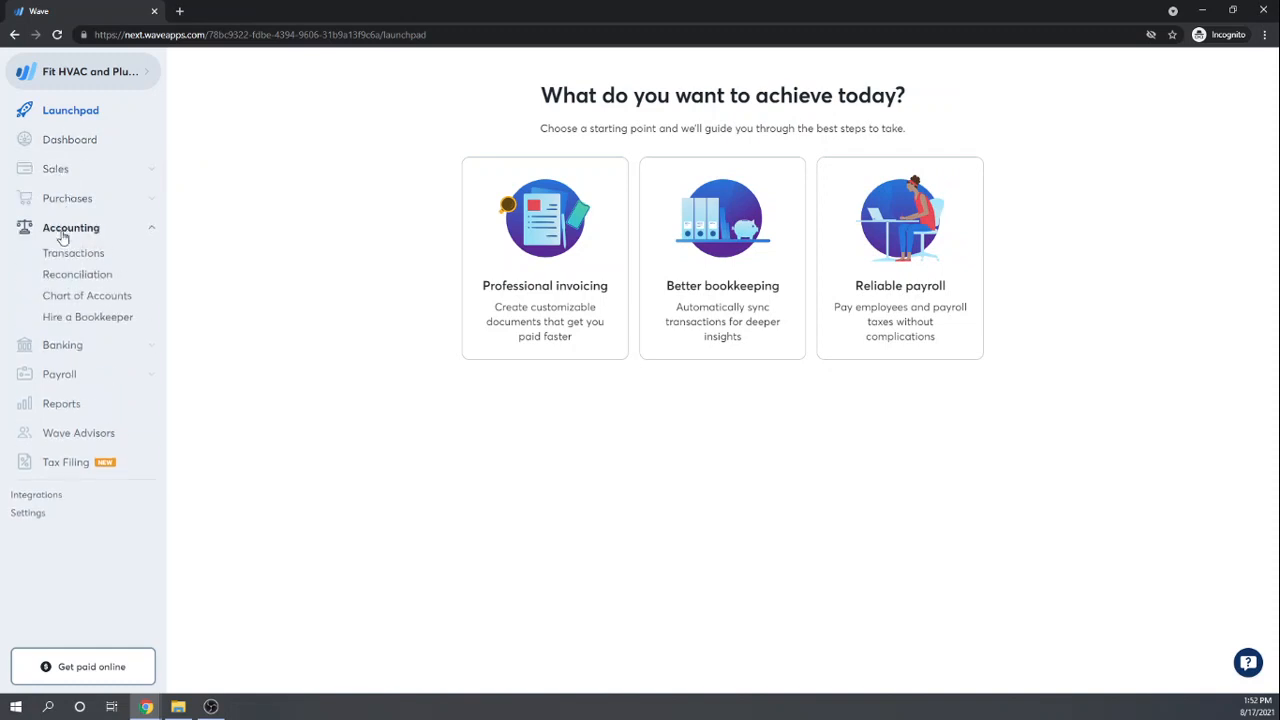
left_click(72, 257)
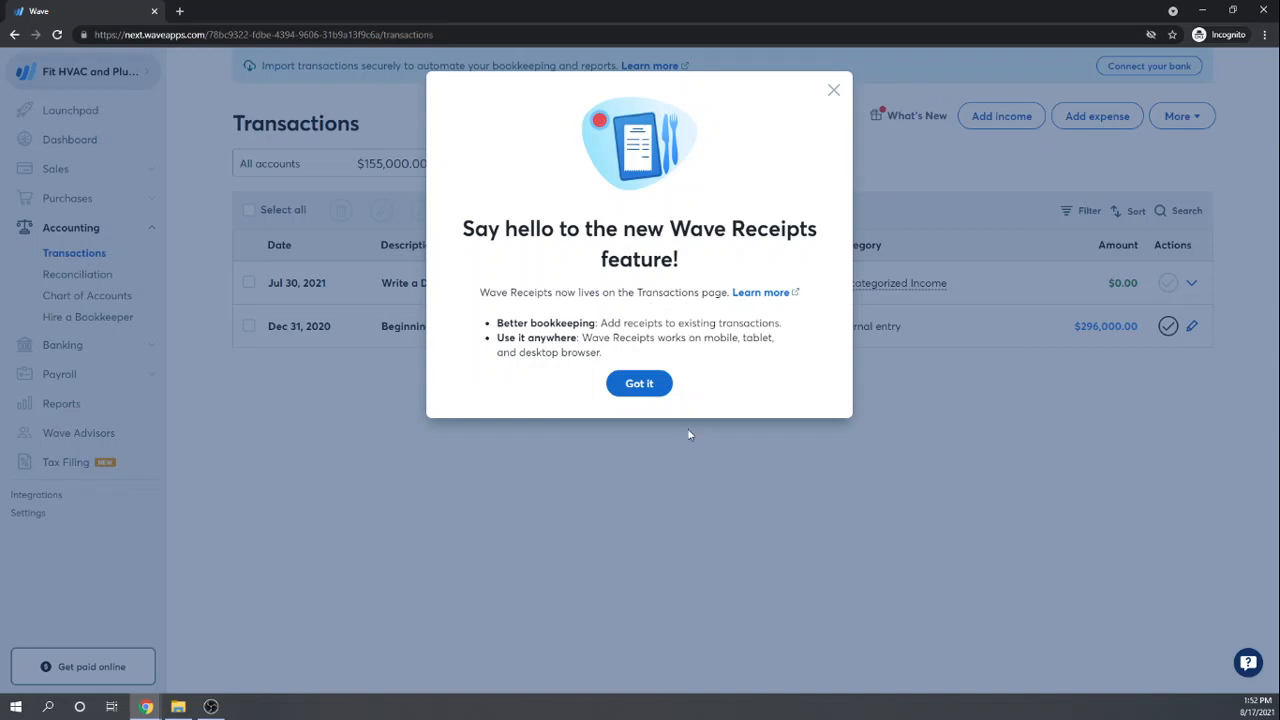
Step: Dismiss the Wave Receipts notice, check the All accounts filter, and add a blank expense
left_click(640, 383)
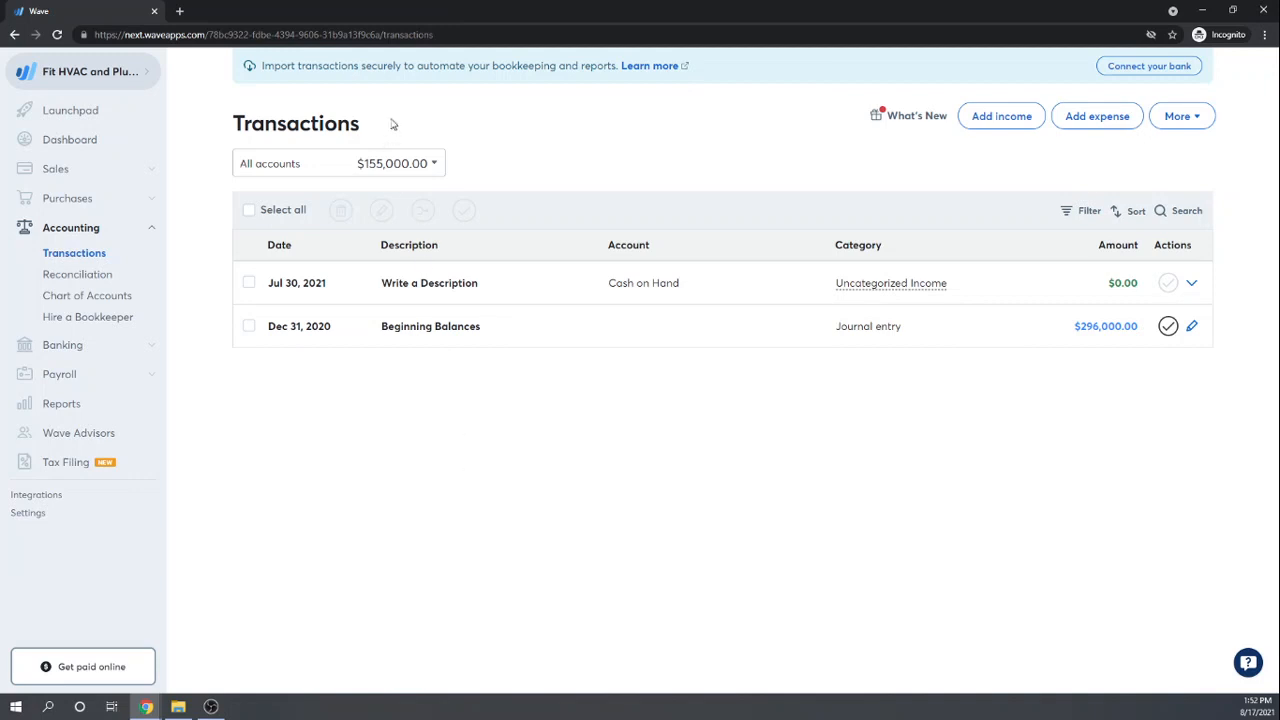
left_click(438, 166)
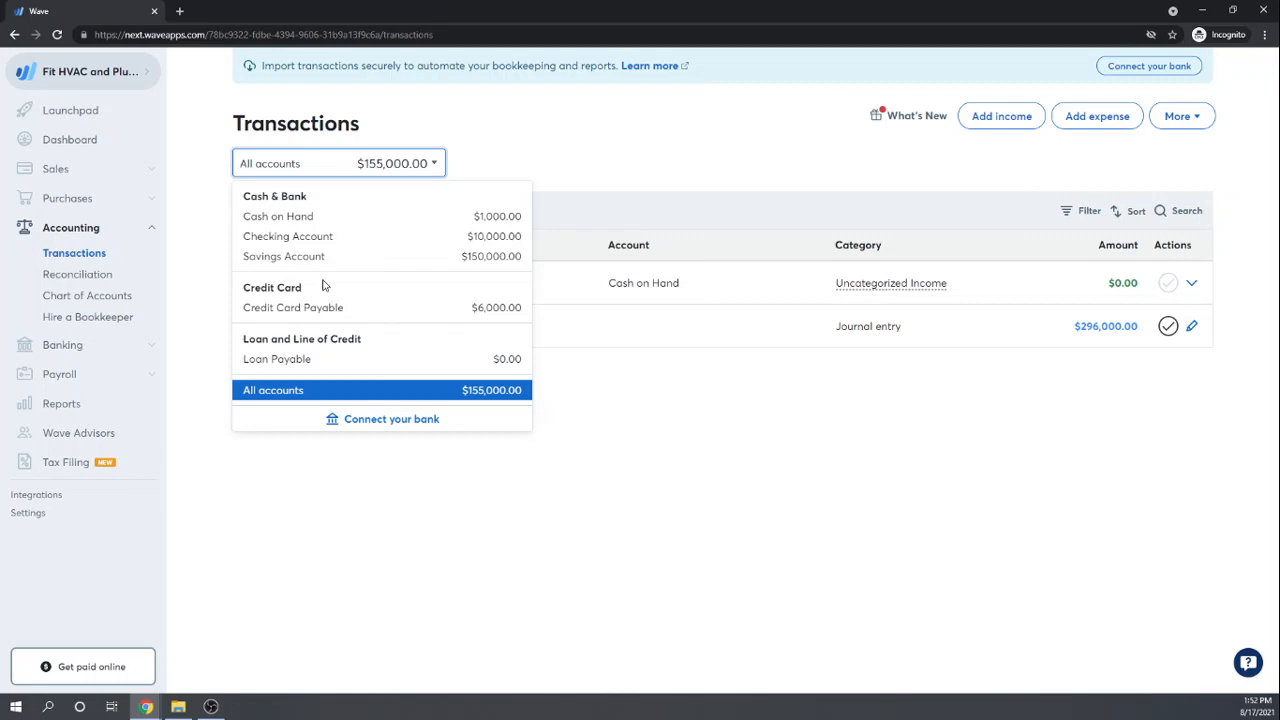
left_click(656, 143)
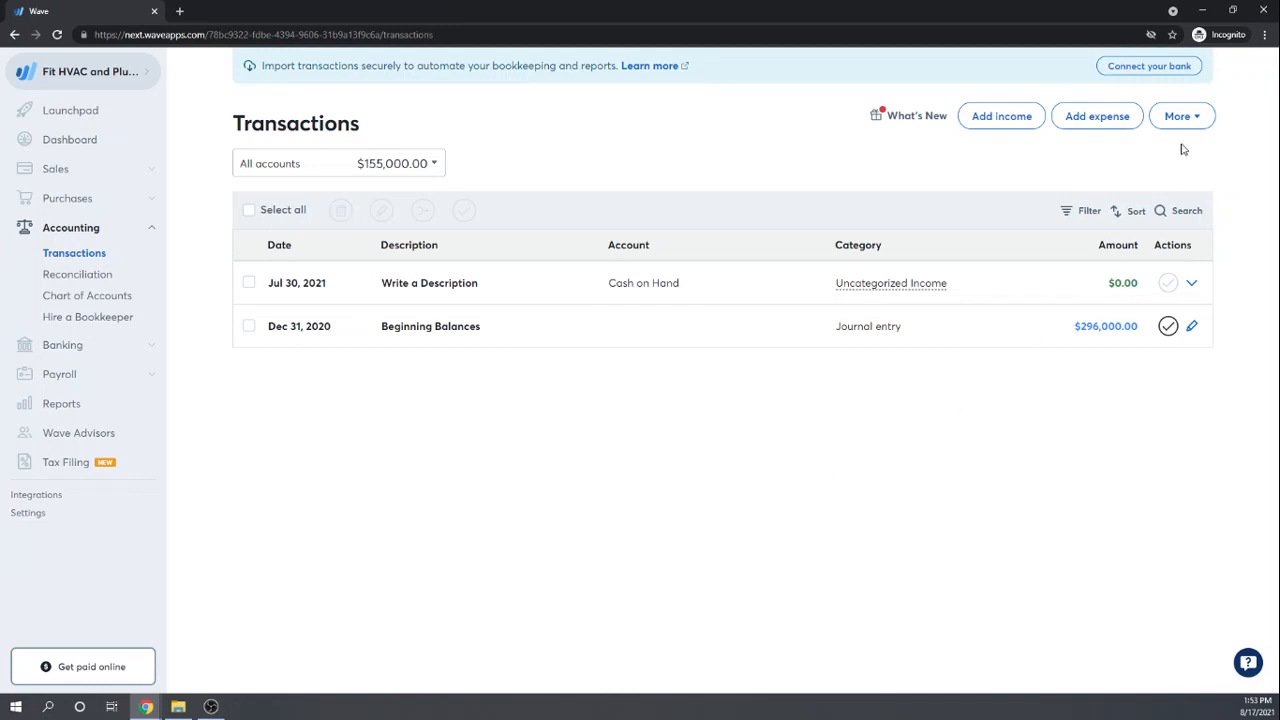
left_click(1093, 115)
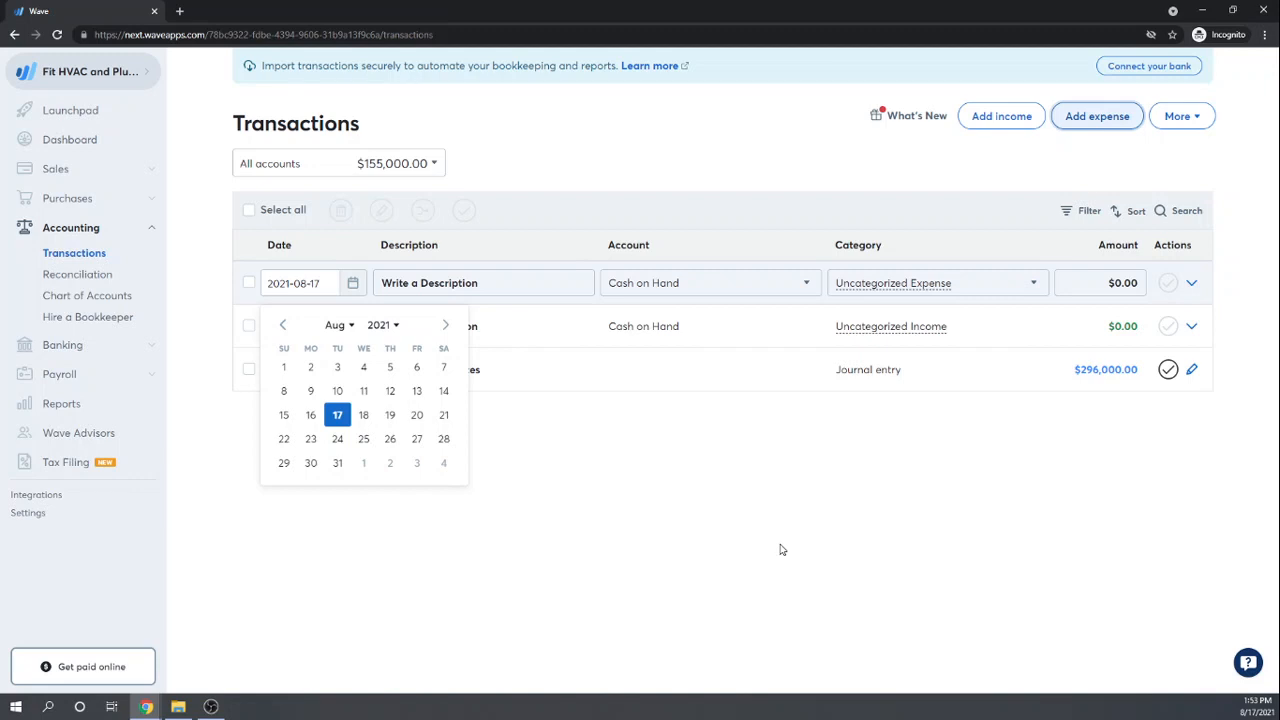
Step: Delete the Aug 17 $0.00 expense transaction
left_click(782, 550)
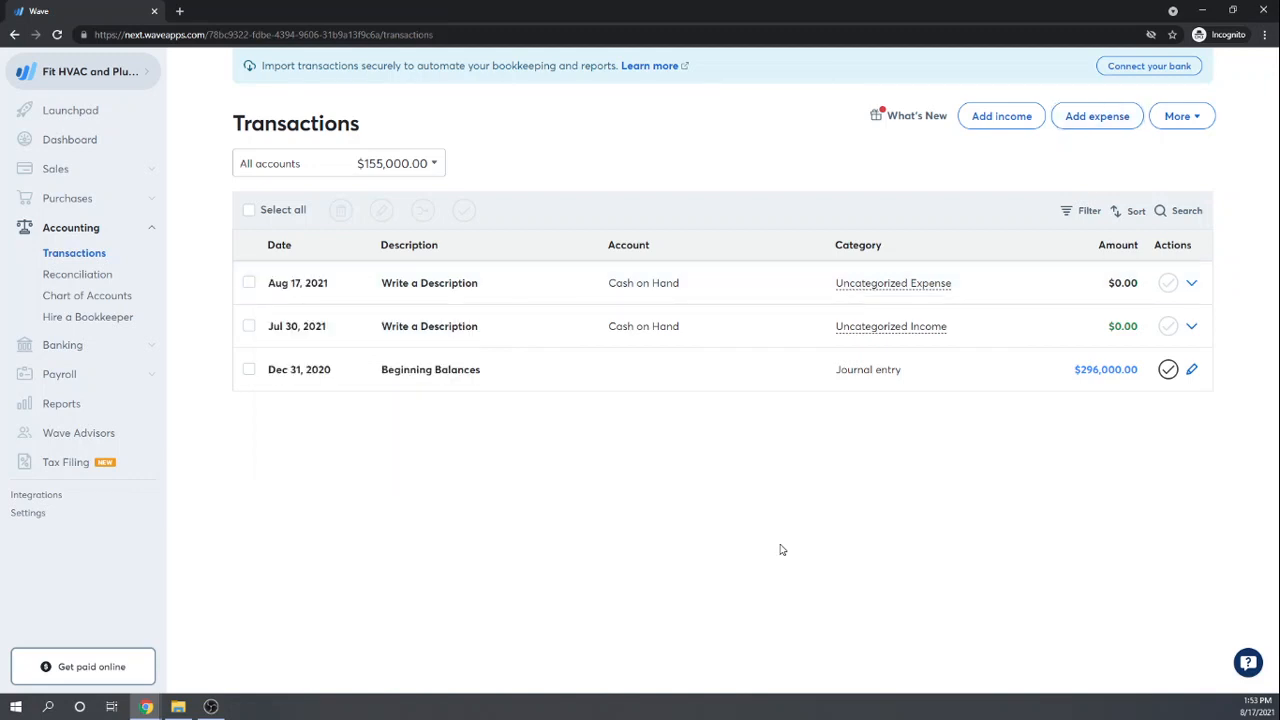
left_click(248, 284)
left_click(342, 211)
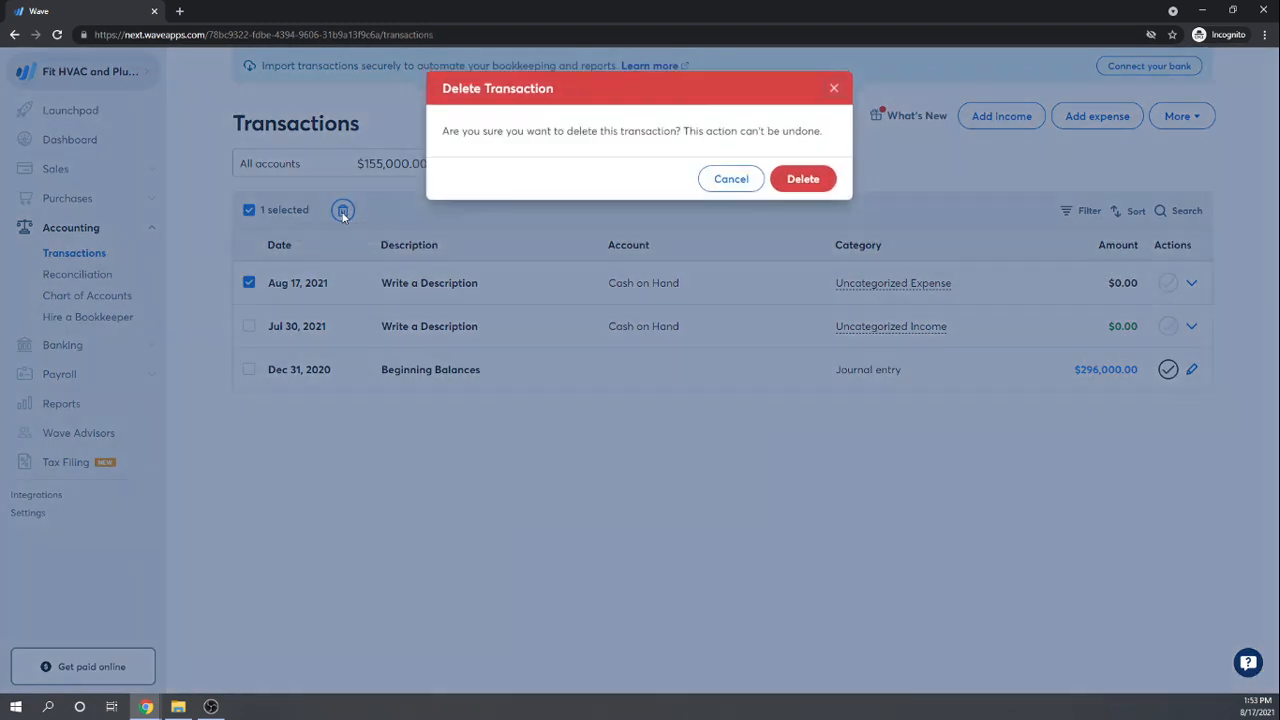
left_click(806, 181)
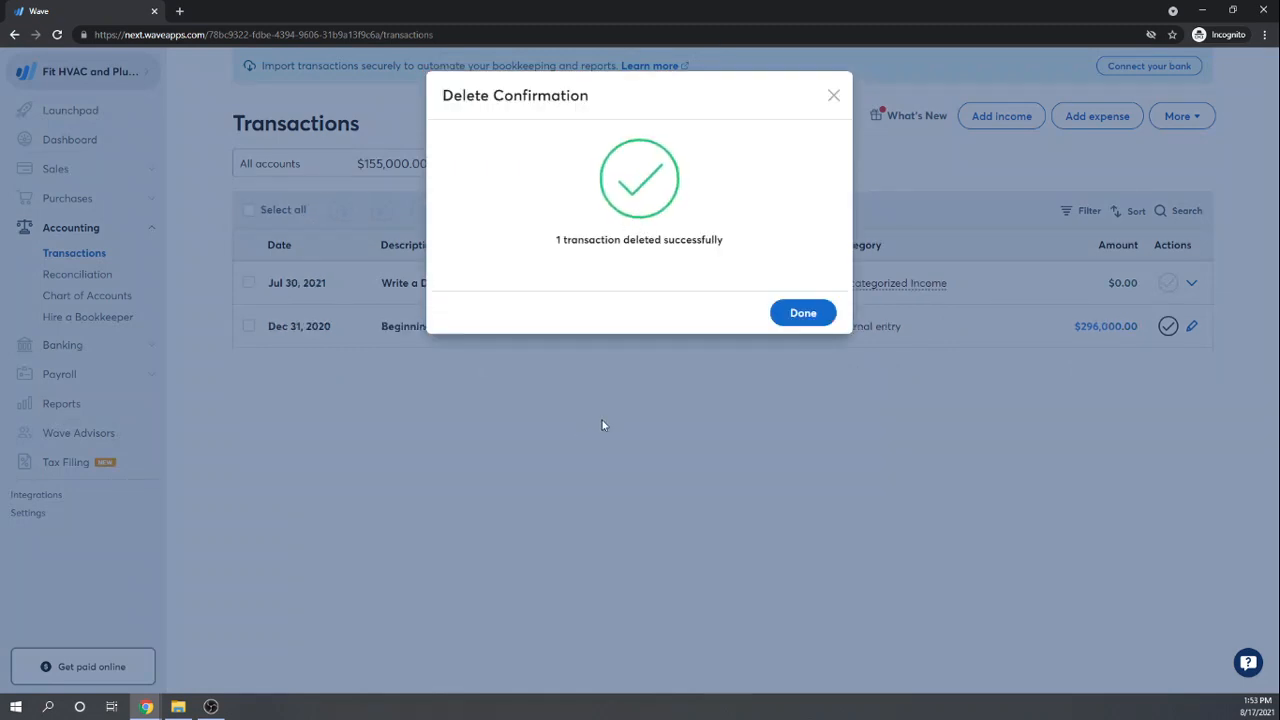
left_click(806, 313)
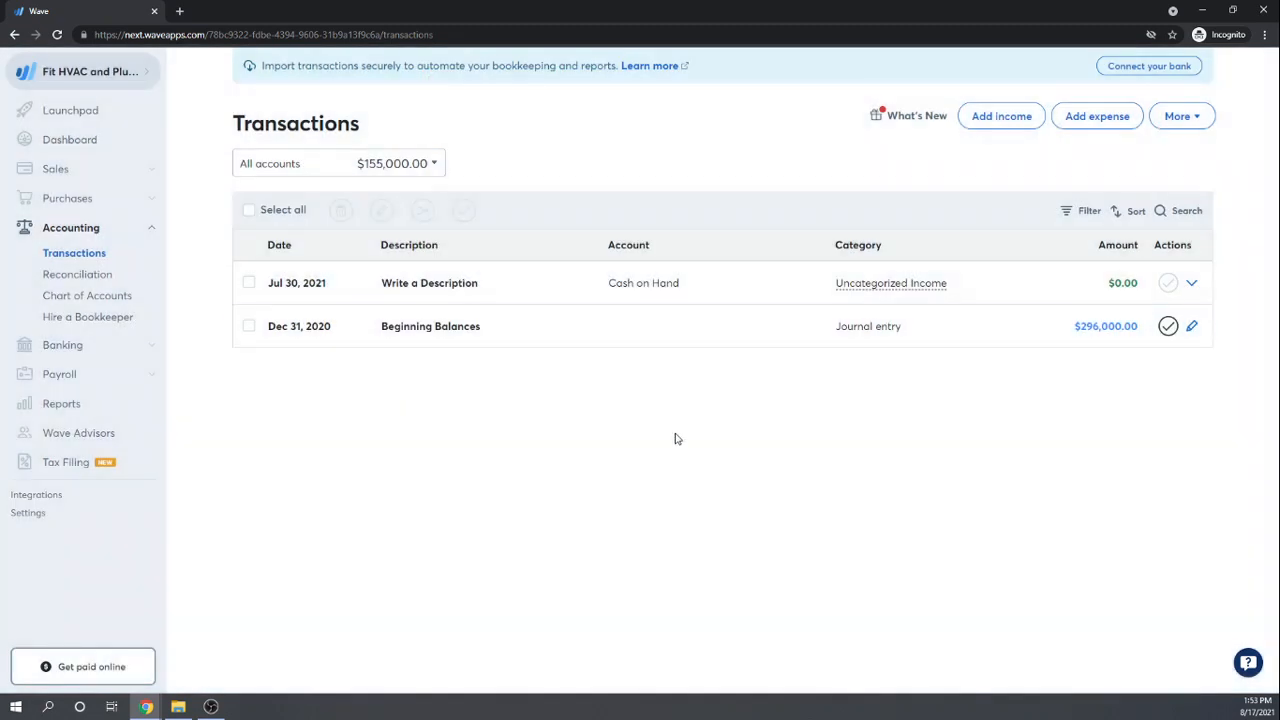
Step: Delete the Jul 30 placeholder transaction as well
left_click(249, 287)
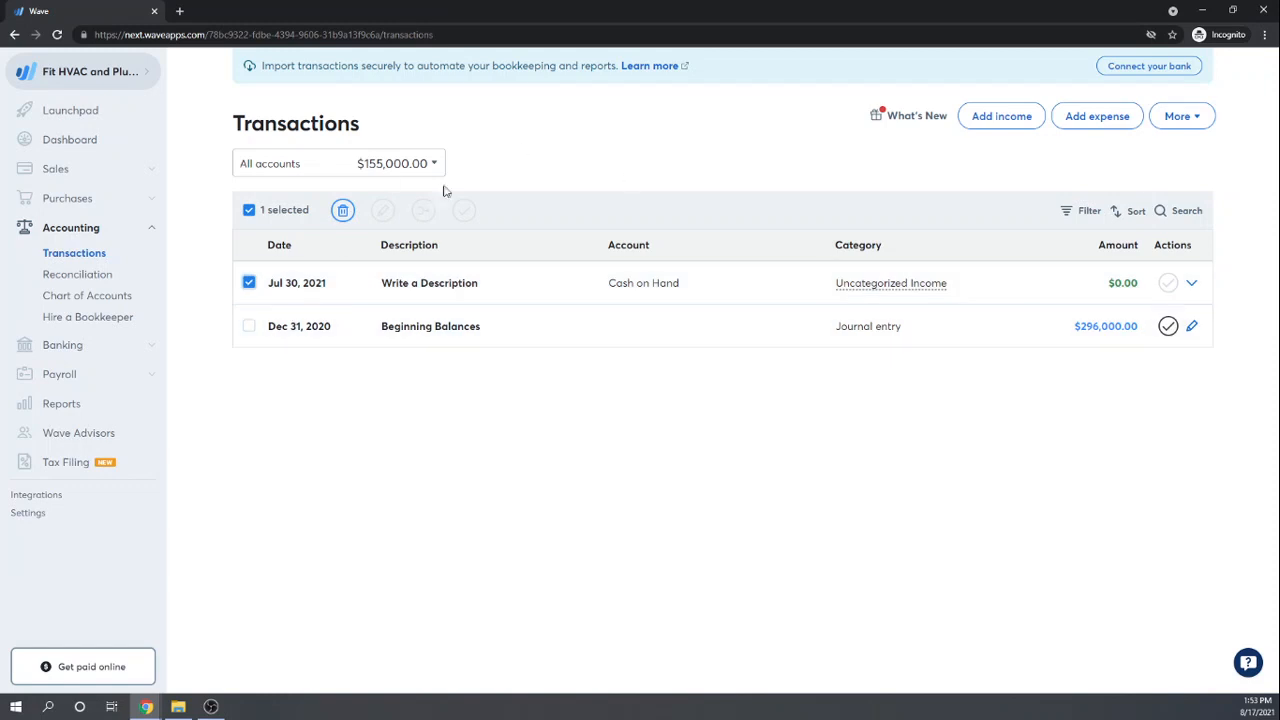
left_click(338, 212)
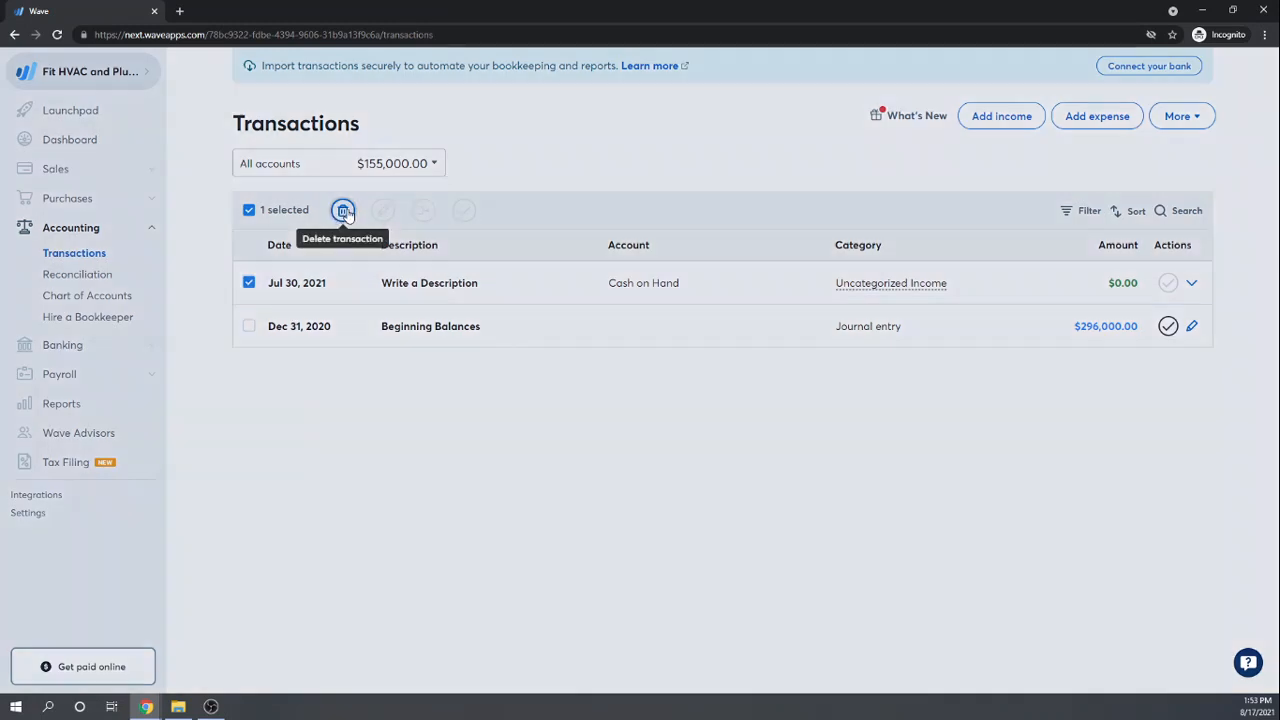
left_click(808, 179)
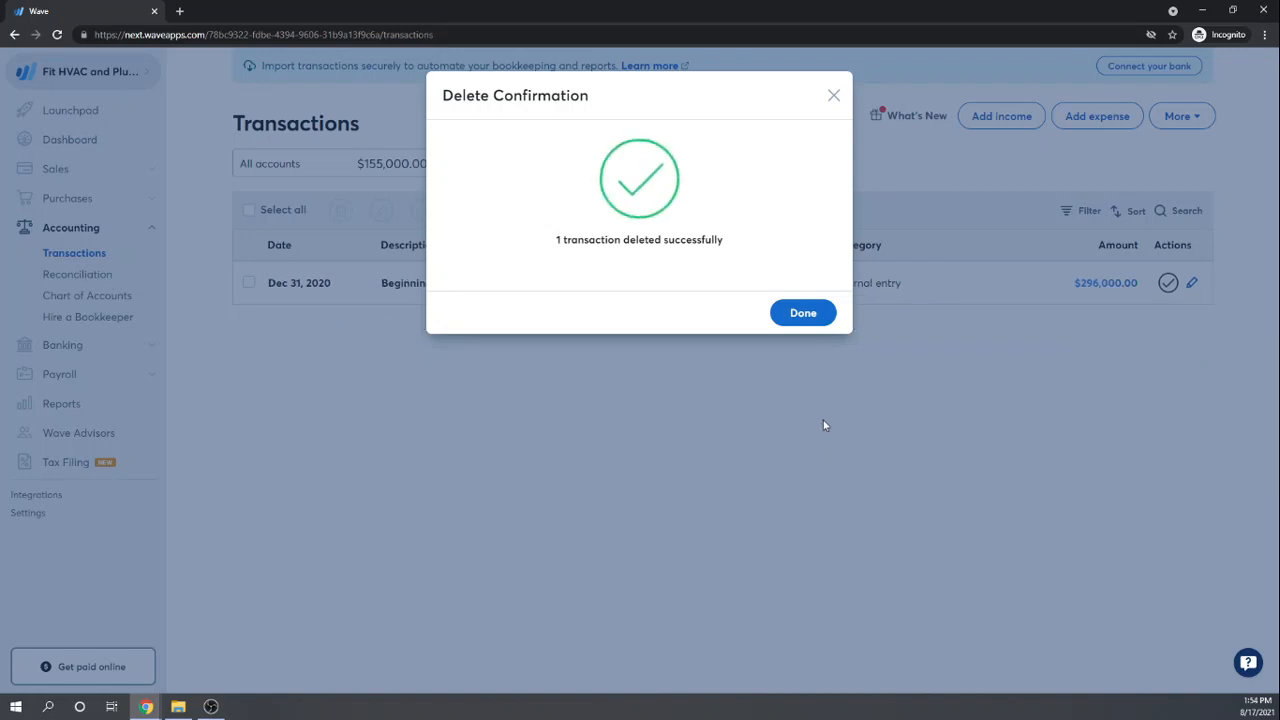
left_click(801, 316)
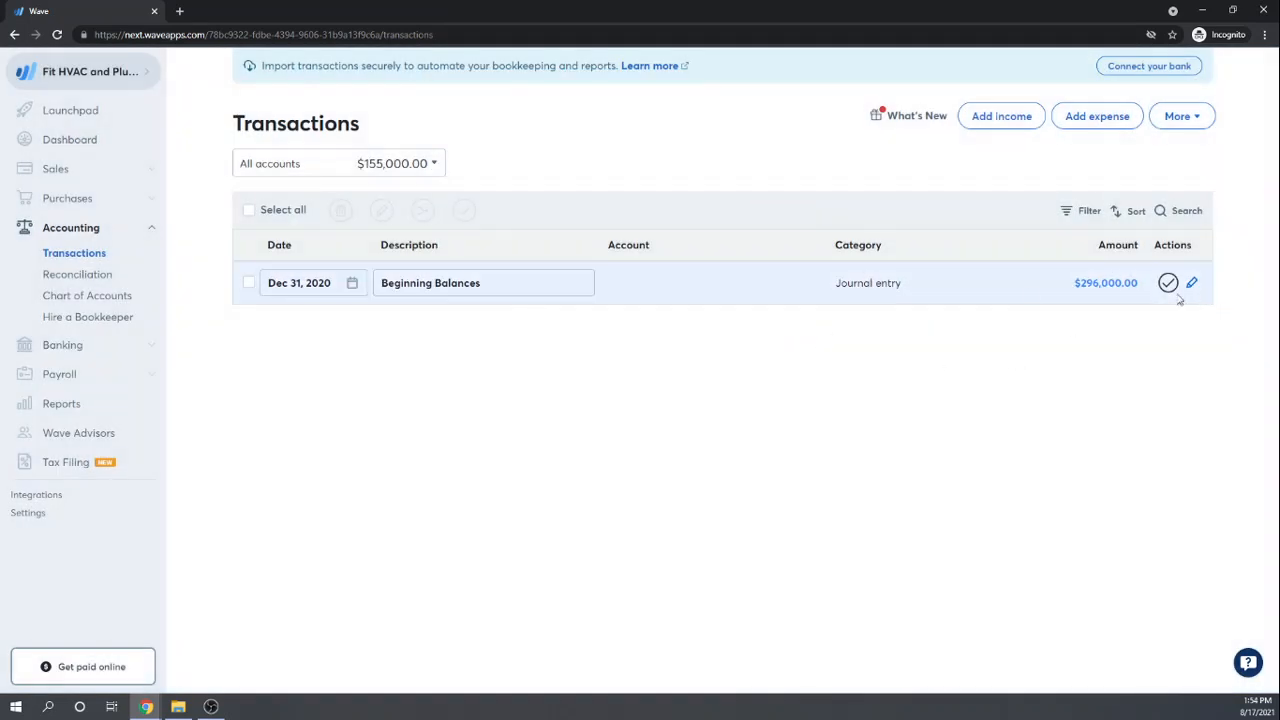
left_click(1200, 118)
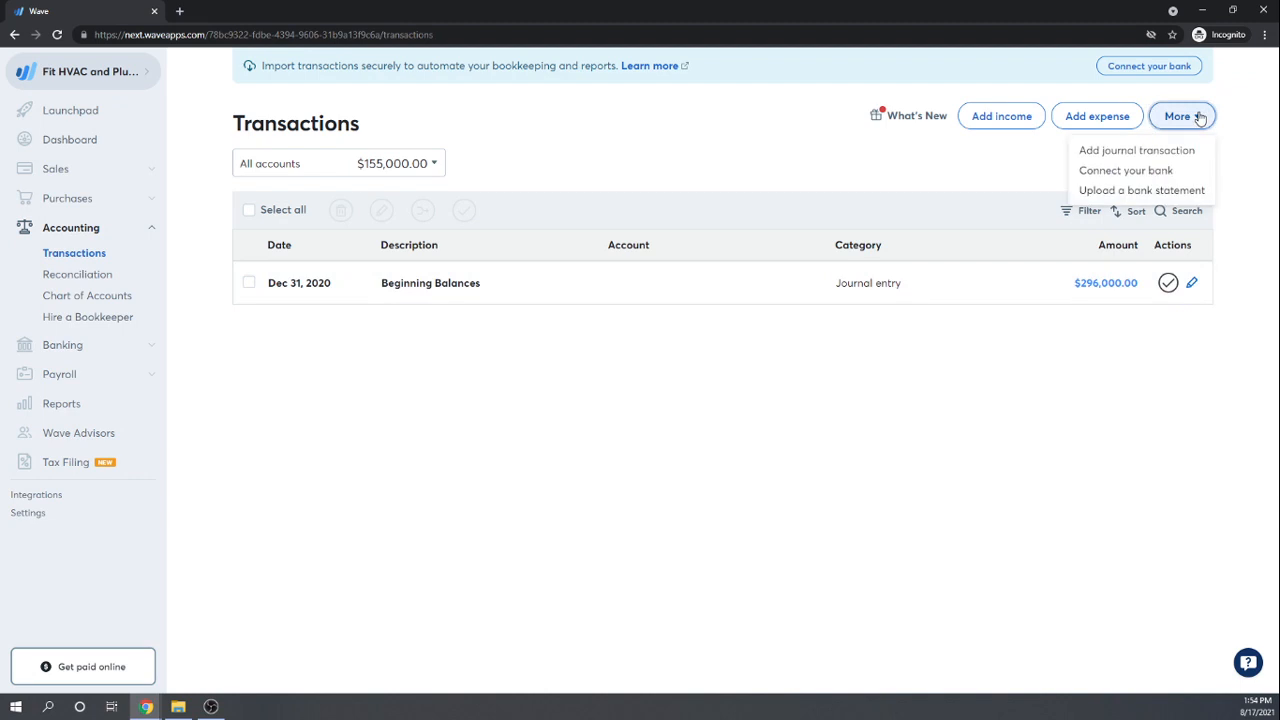
left_click(975, 512)
left_click(1192, 286)
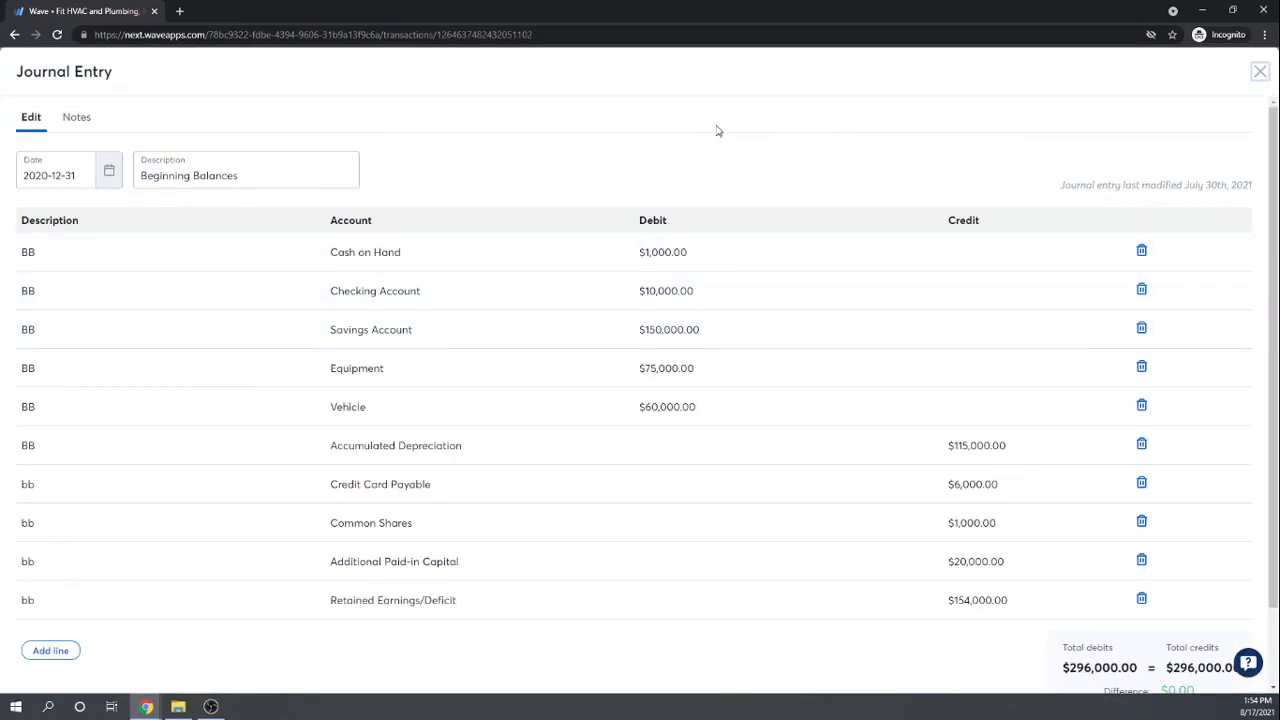
scroll(722, 129, "down", 1)
scroll(722, 129, "up", 1)
scroll(721, 129, "down", 1)
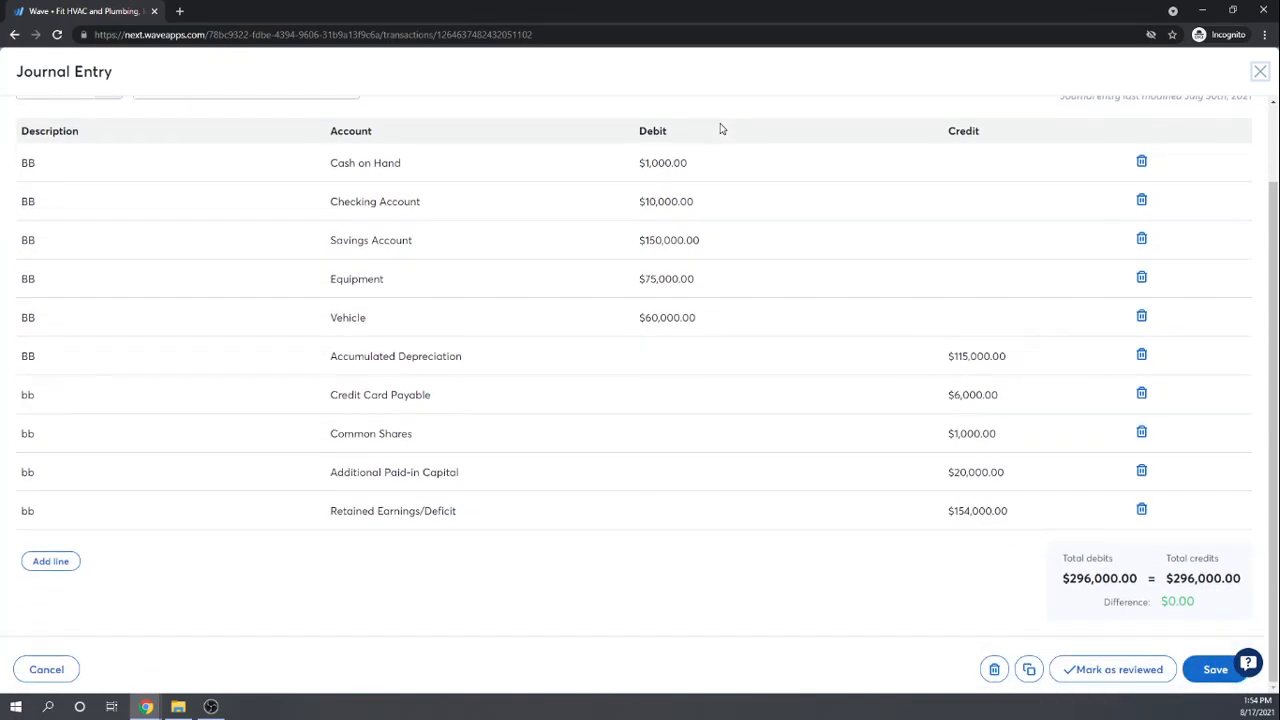
scroll(720, 127, "up", 1)
scroll(720, 127, "down", 1)
left_click(1260, 71)
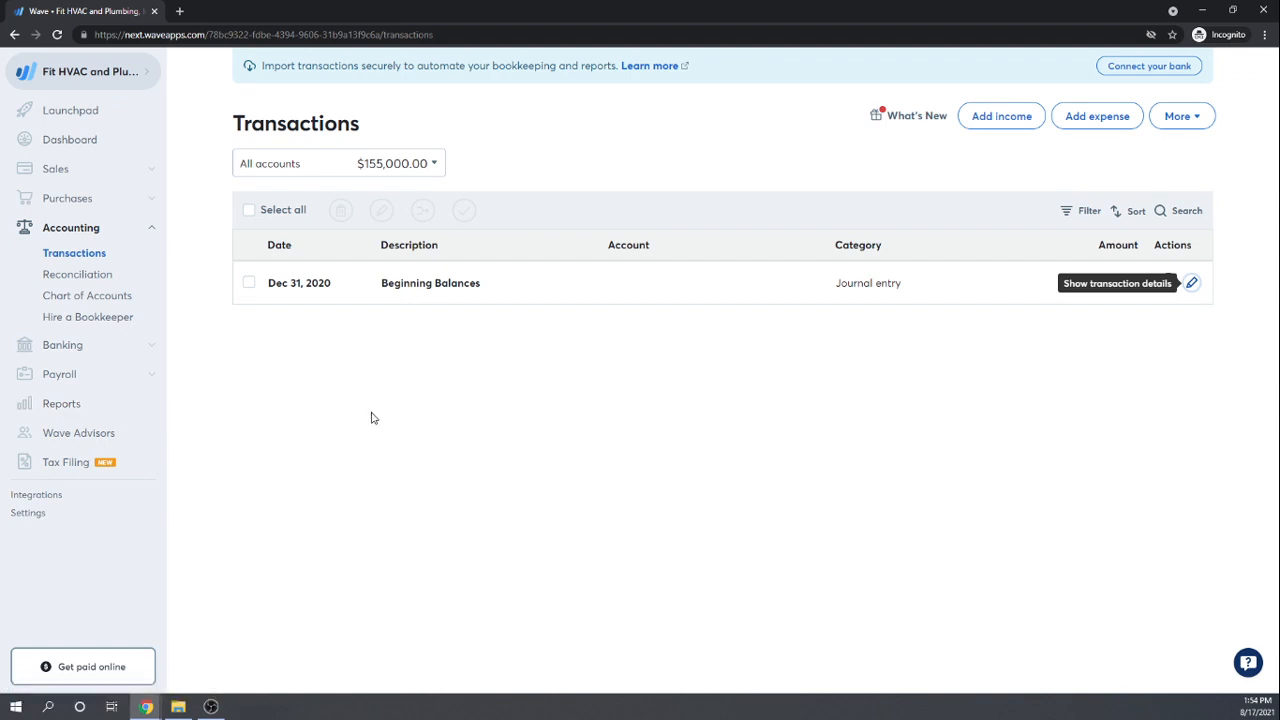
left_click(70, 199)
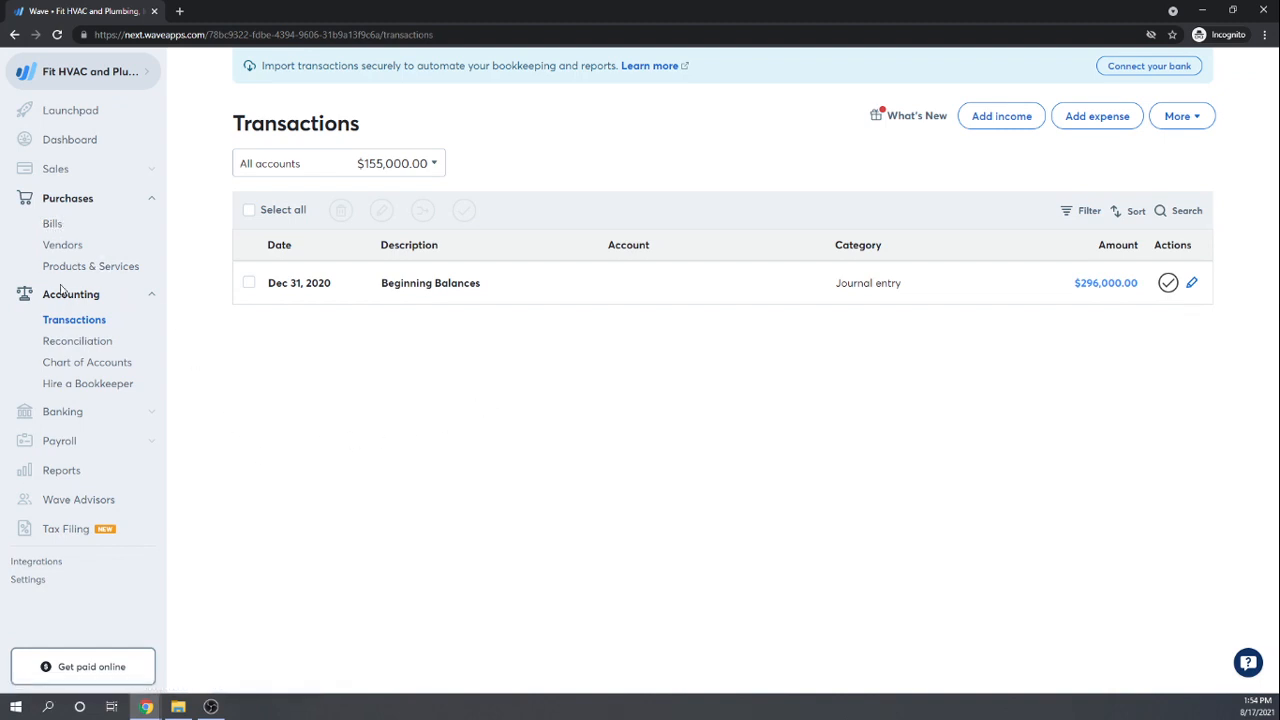
Step: Start a new bill from Purchases > Bills and create the vendor NYC Telephone for it
left_click(53, 224)
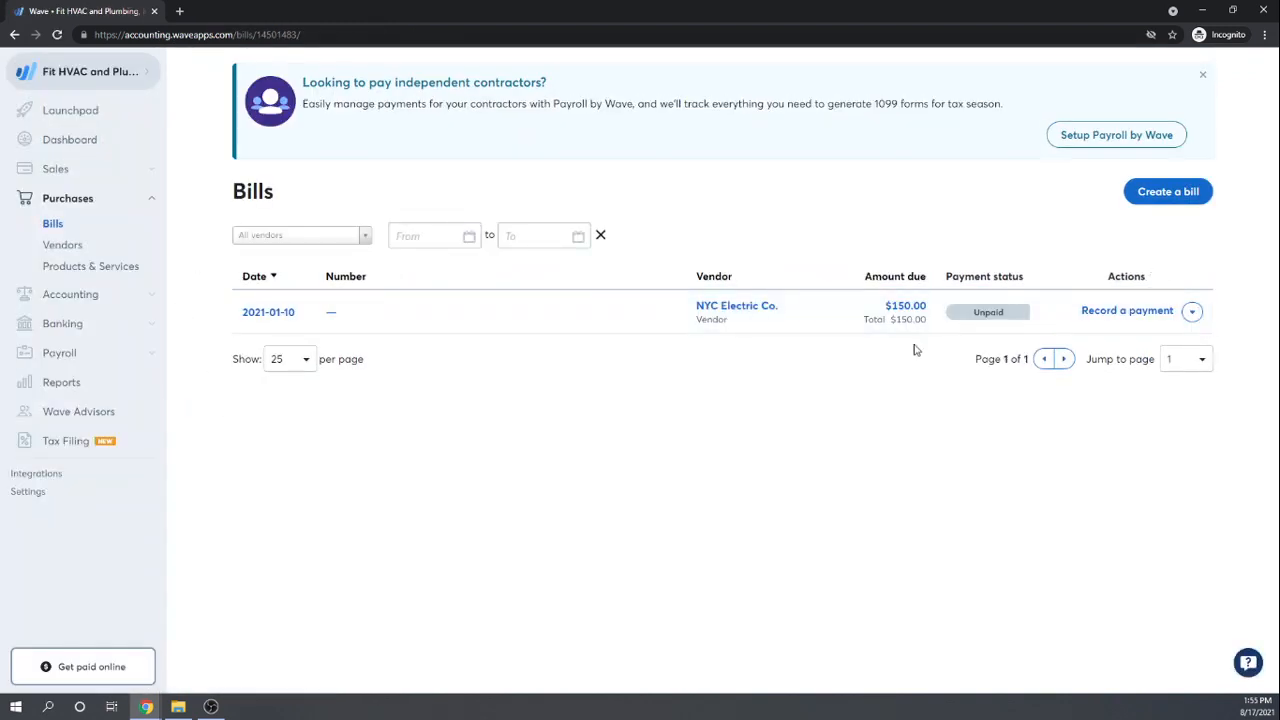
left_click(1177, 197)
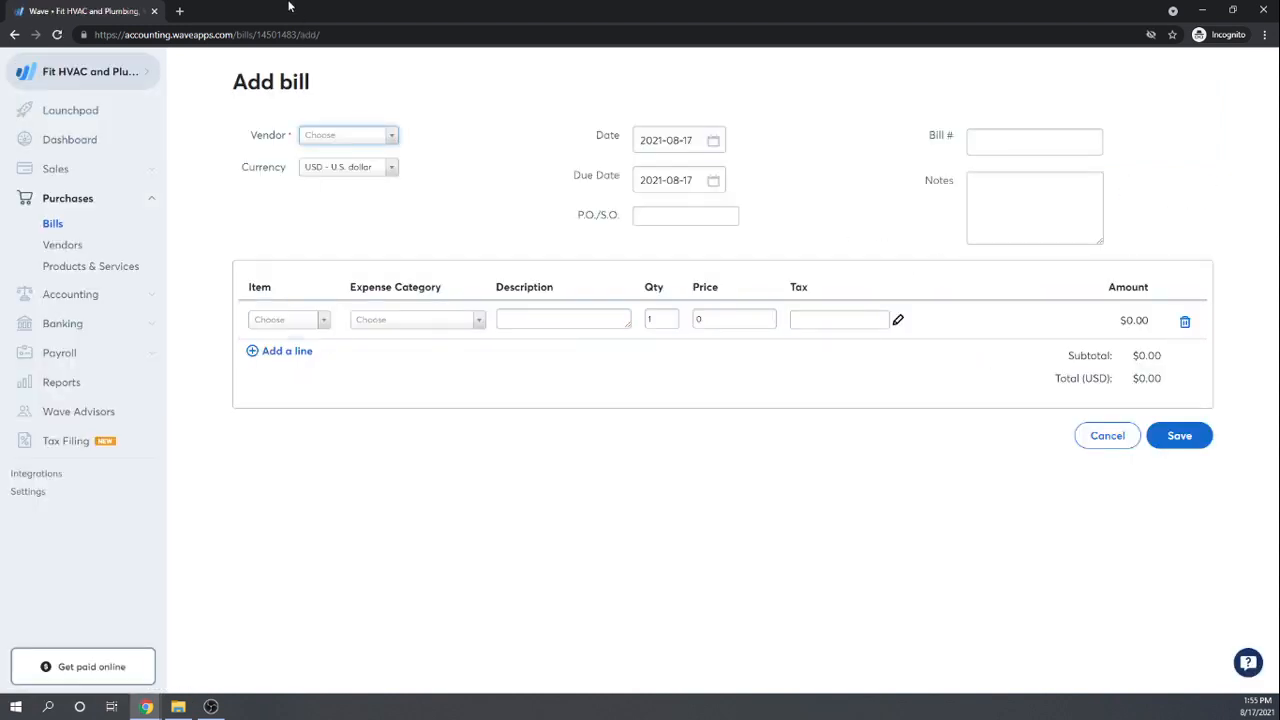
left_click(393, 136)
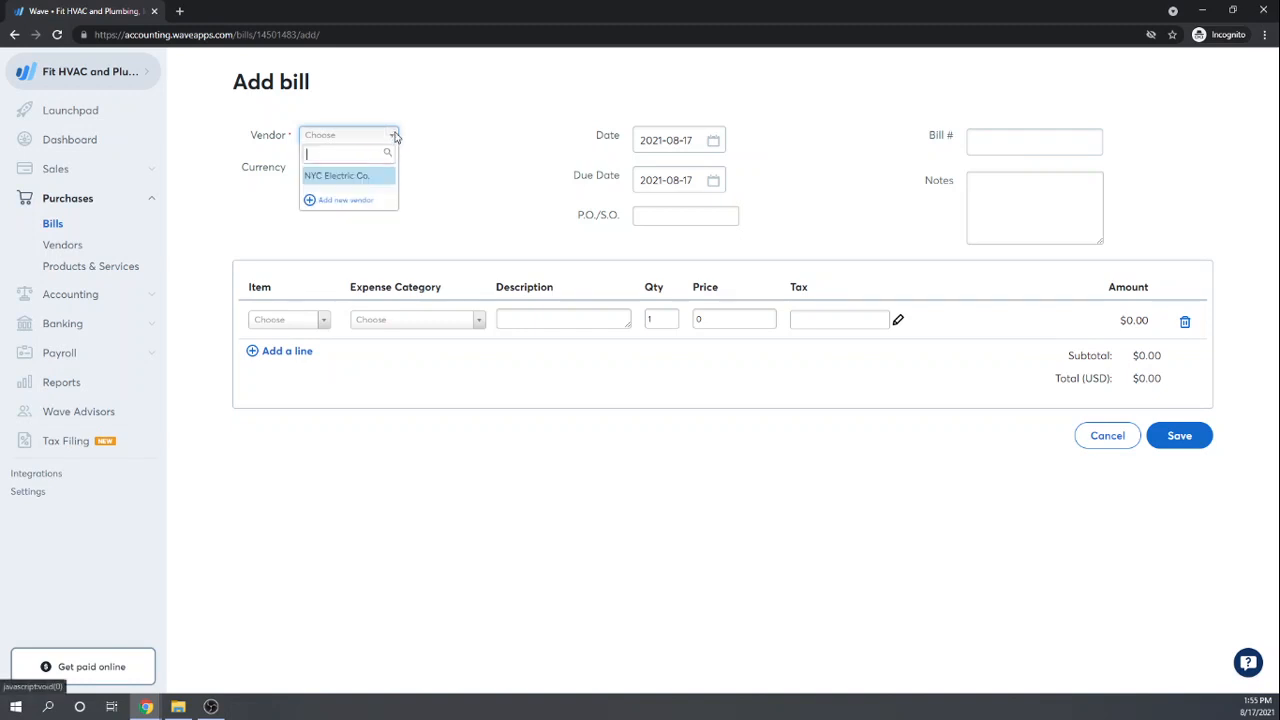
left_click(333, 203)
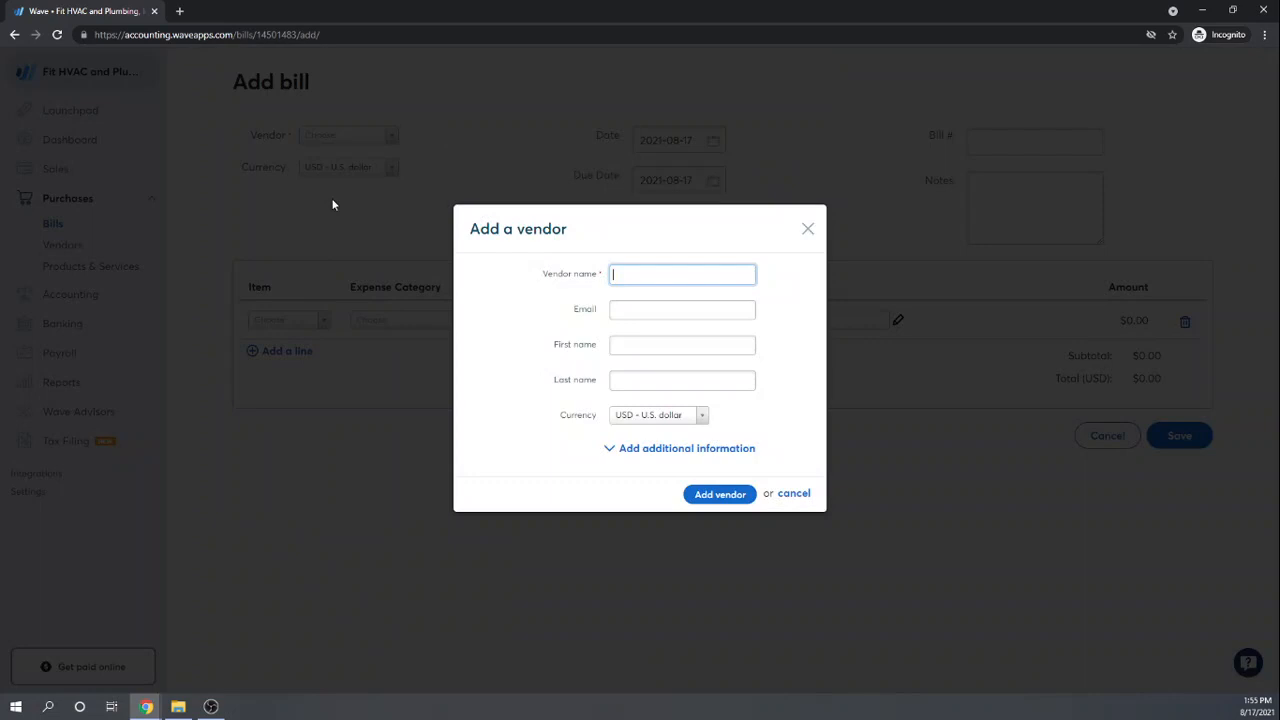
left_click(628, 280)
type("NYC Telephone")
key("Tab")
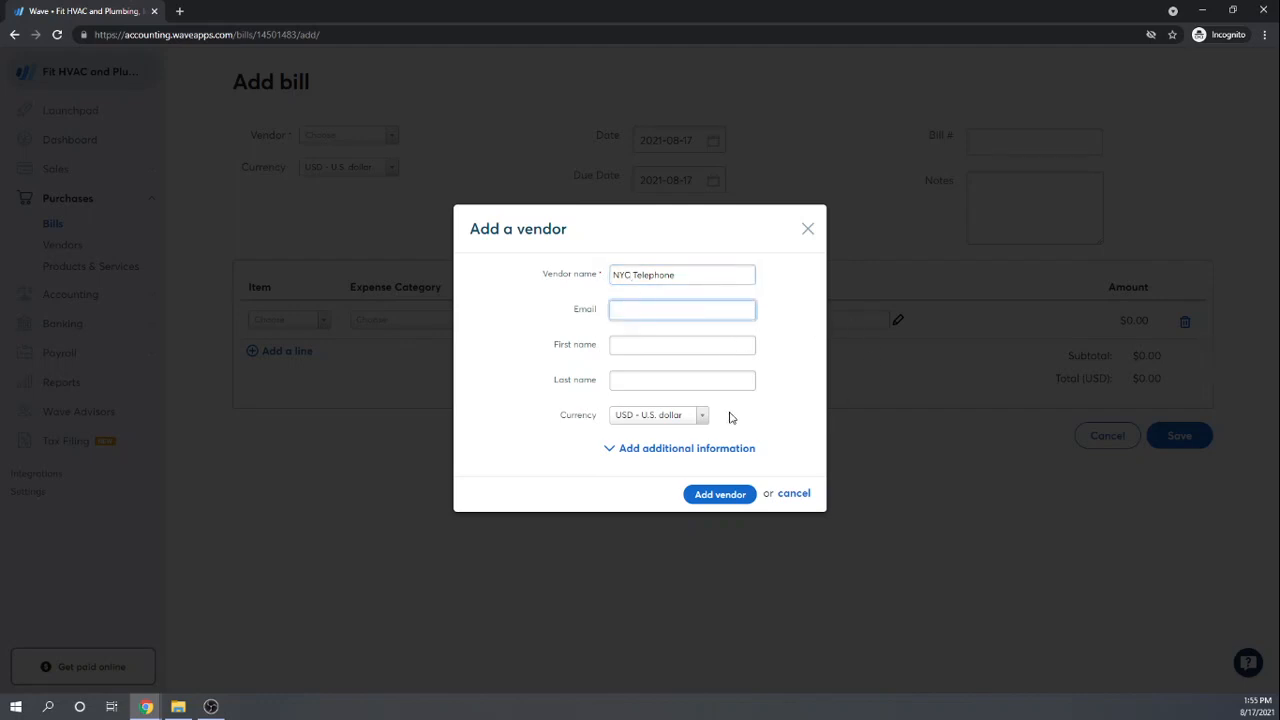
left_click(721, 494)
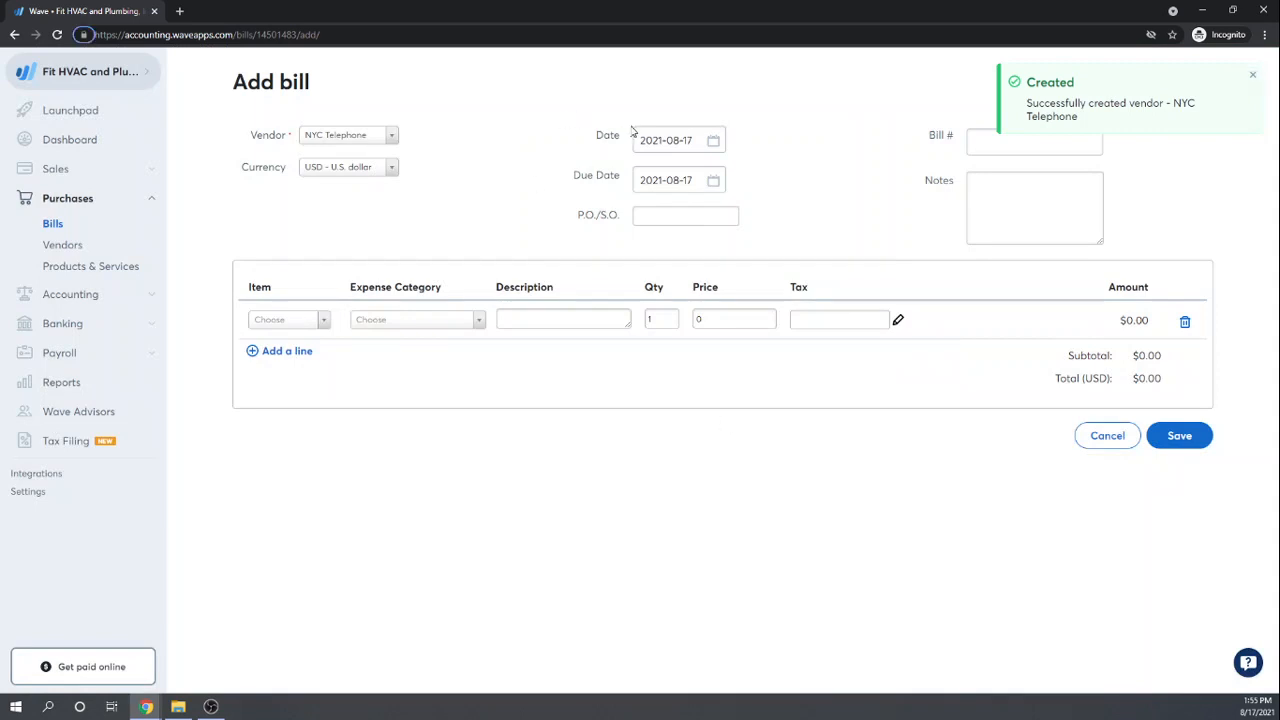
Step: Set both the bill date and the due date to January 5, 2021
left_click(717, 141)
left_click(636, 177)
left_click(636, 177)
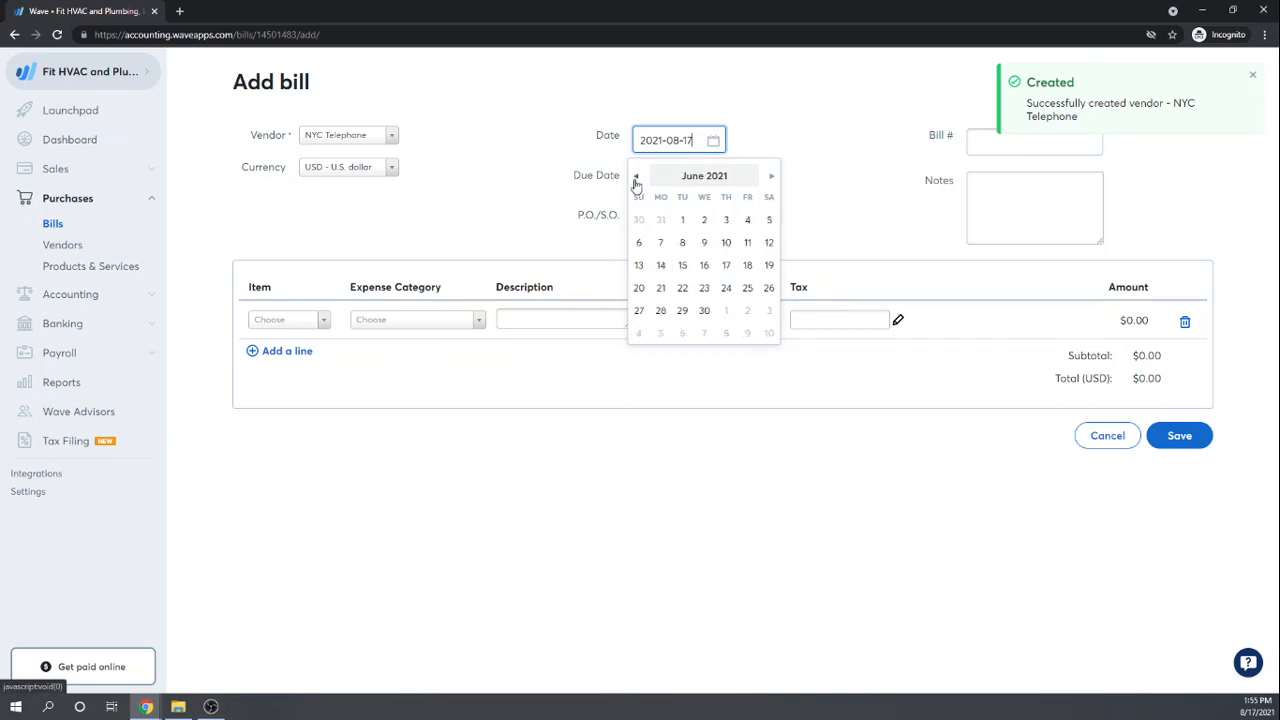
left_click(635, 177)
left_click(635, 177)
left_click(635, 177)
left_click(635, 177)
left_click(635, 177)
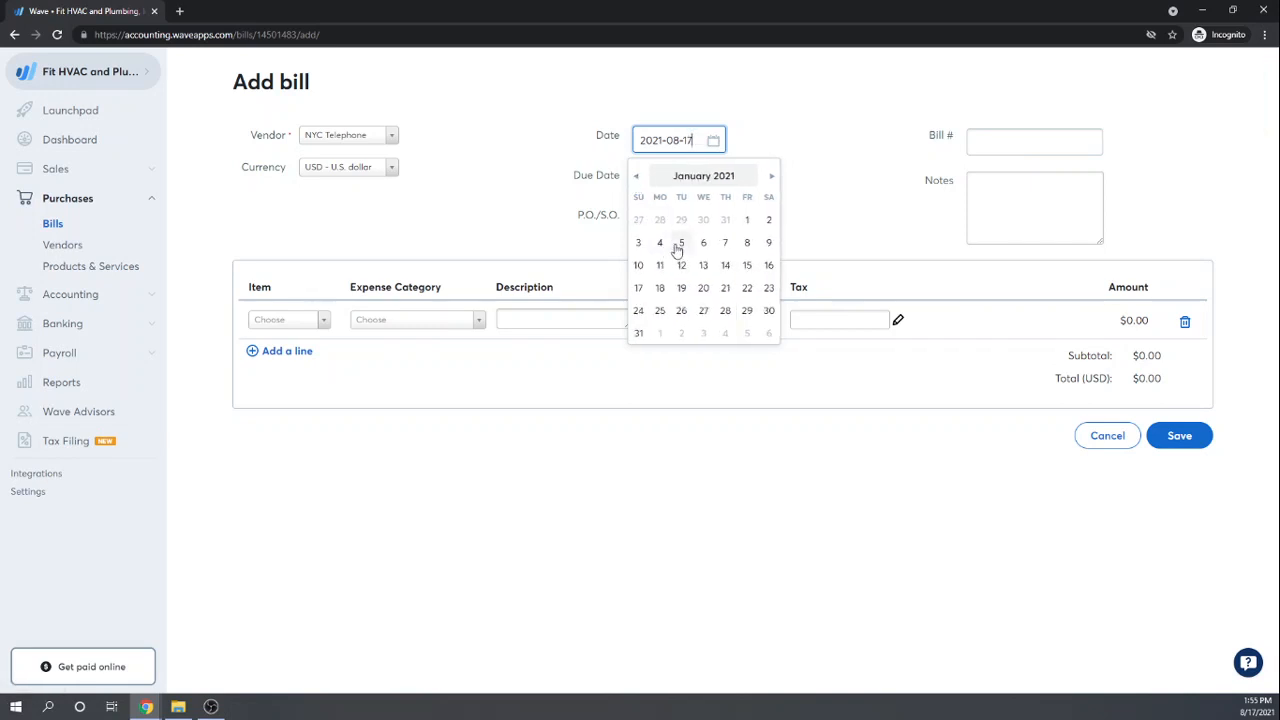
left_click(679, 244)
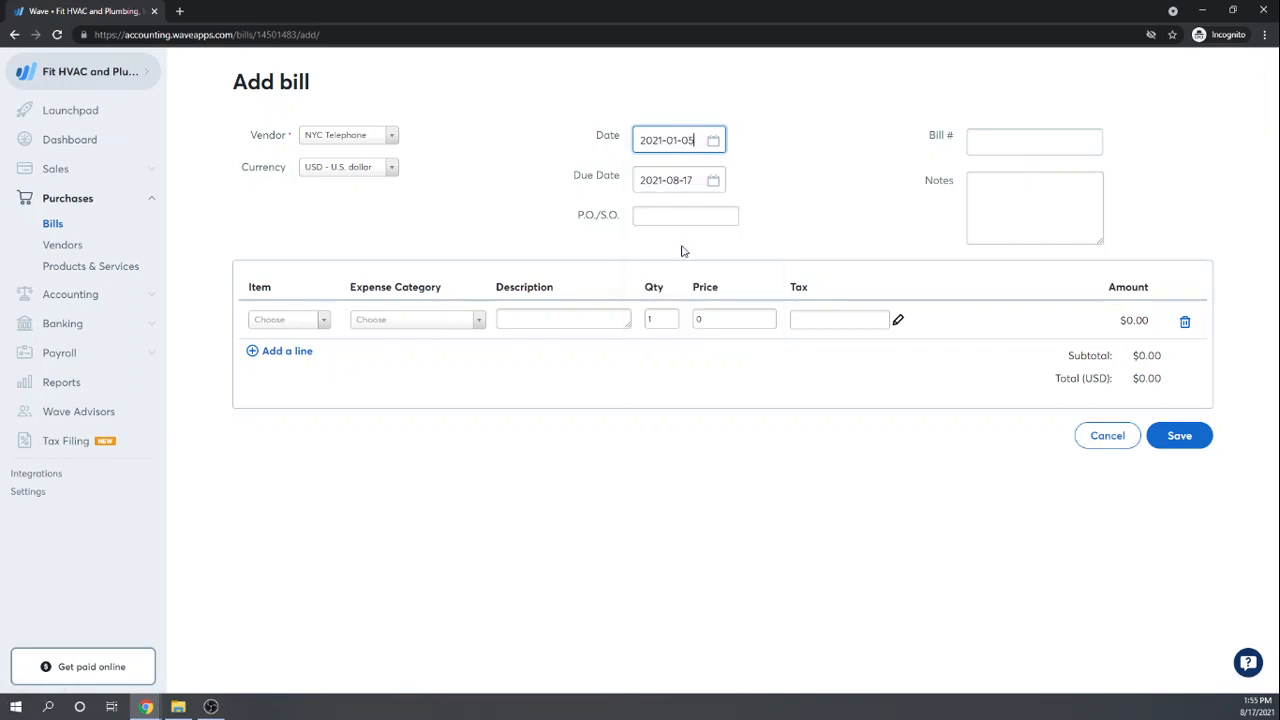
left_click(716, 181)
left_click(636, 217)
left_click(636, 217)
left_click(636, 217)
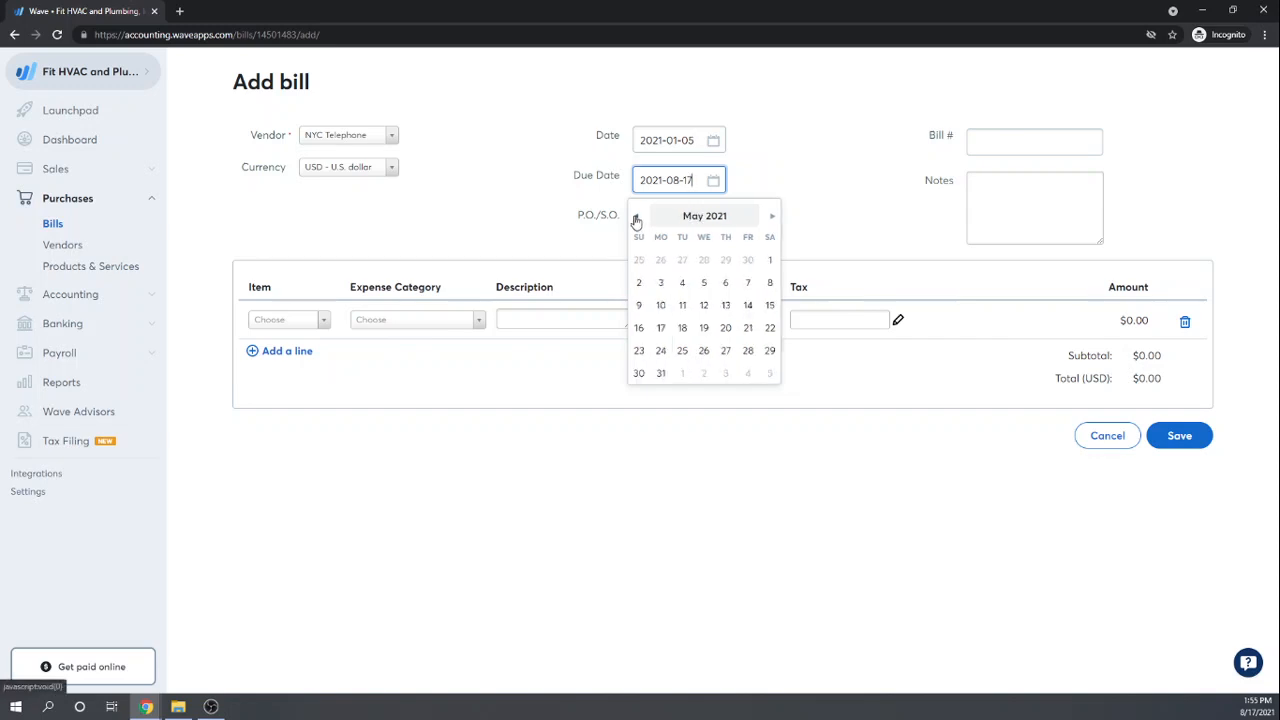
left_click(636, 217)
left_click(636, 217)
left_click(636, 217)
left_click(636, 217)
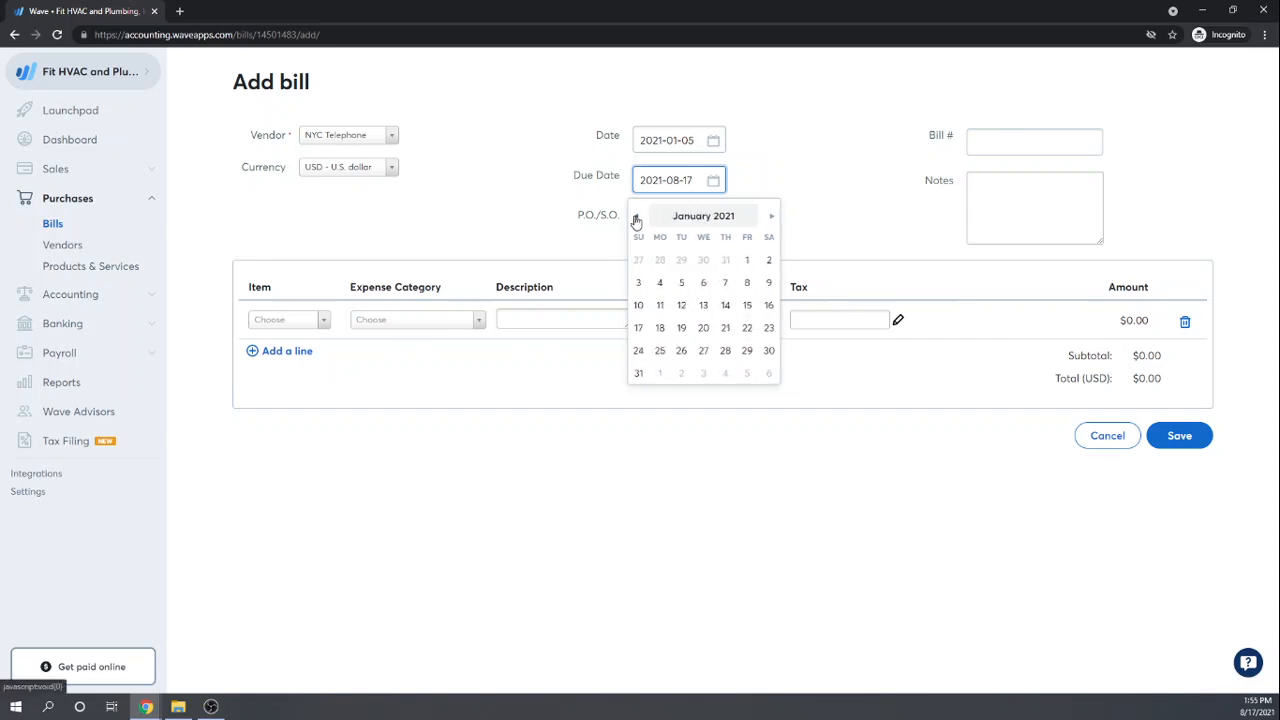
left_click(684, 286)
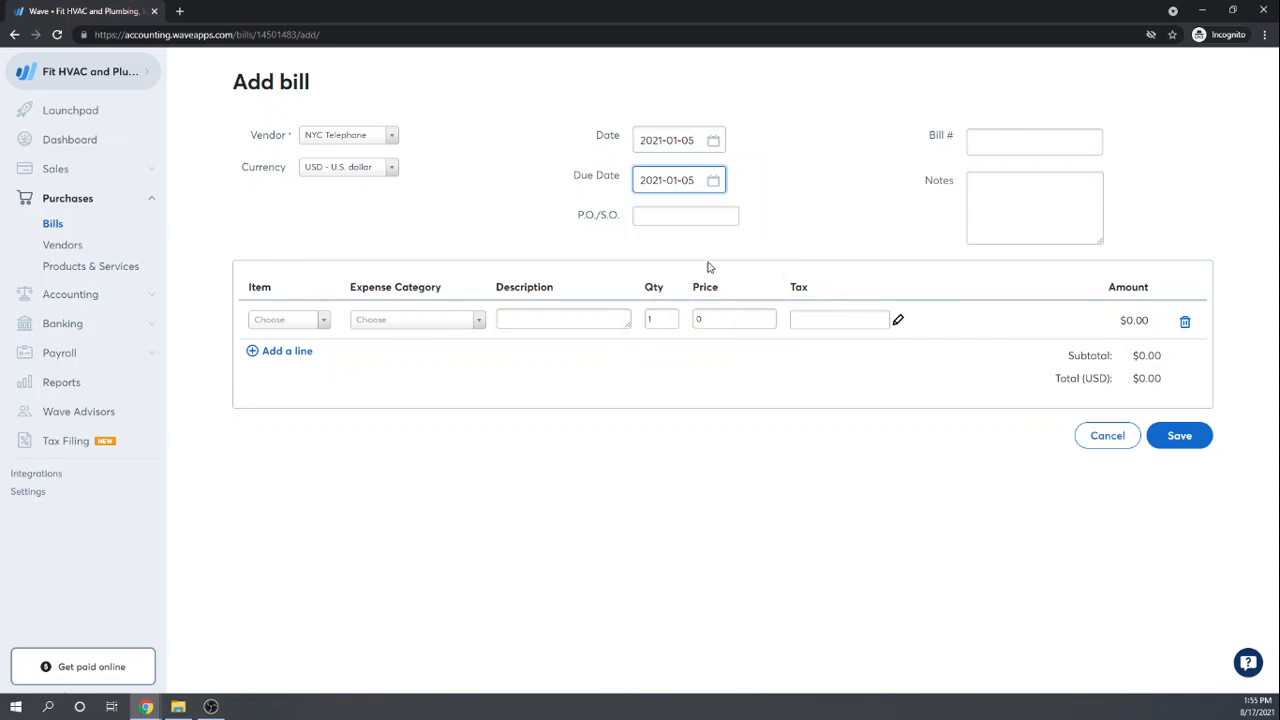
Step: Add a Telephone – Land Line item 'Automatic monthly payment' priced 150 and save the bill
key("Tab")
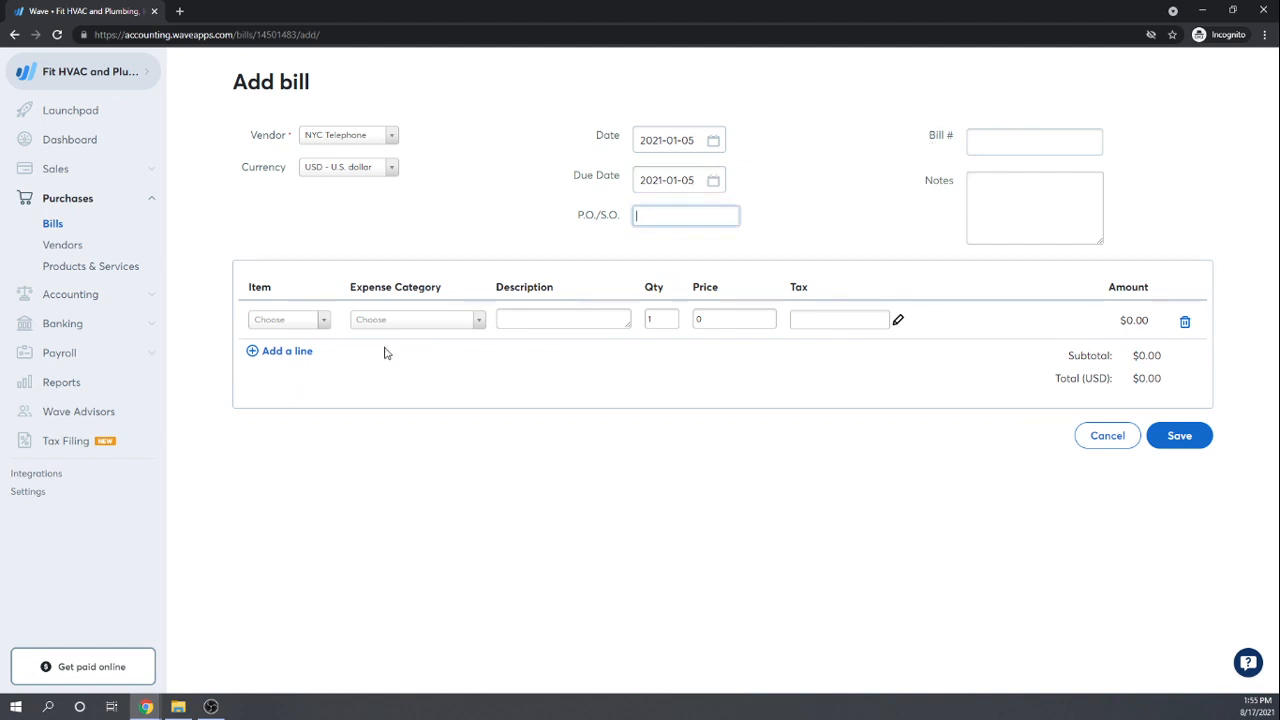
left_click(479, 320)
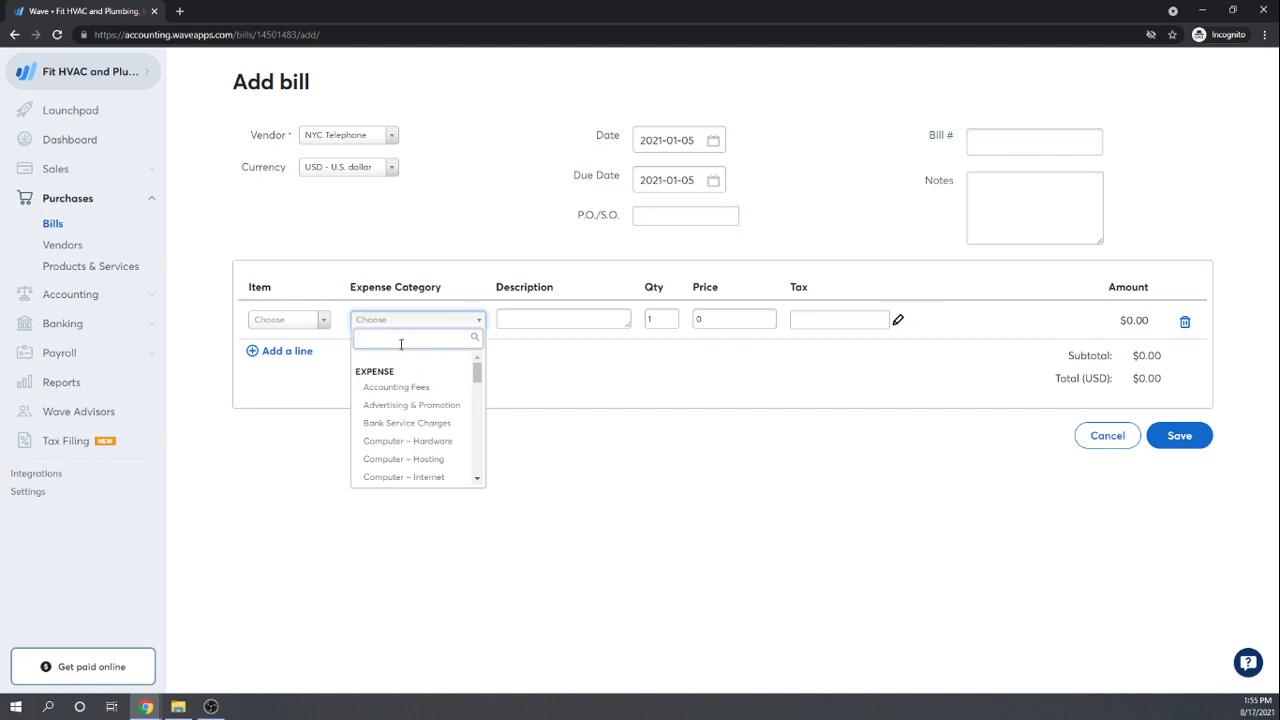
type("tele")
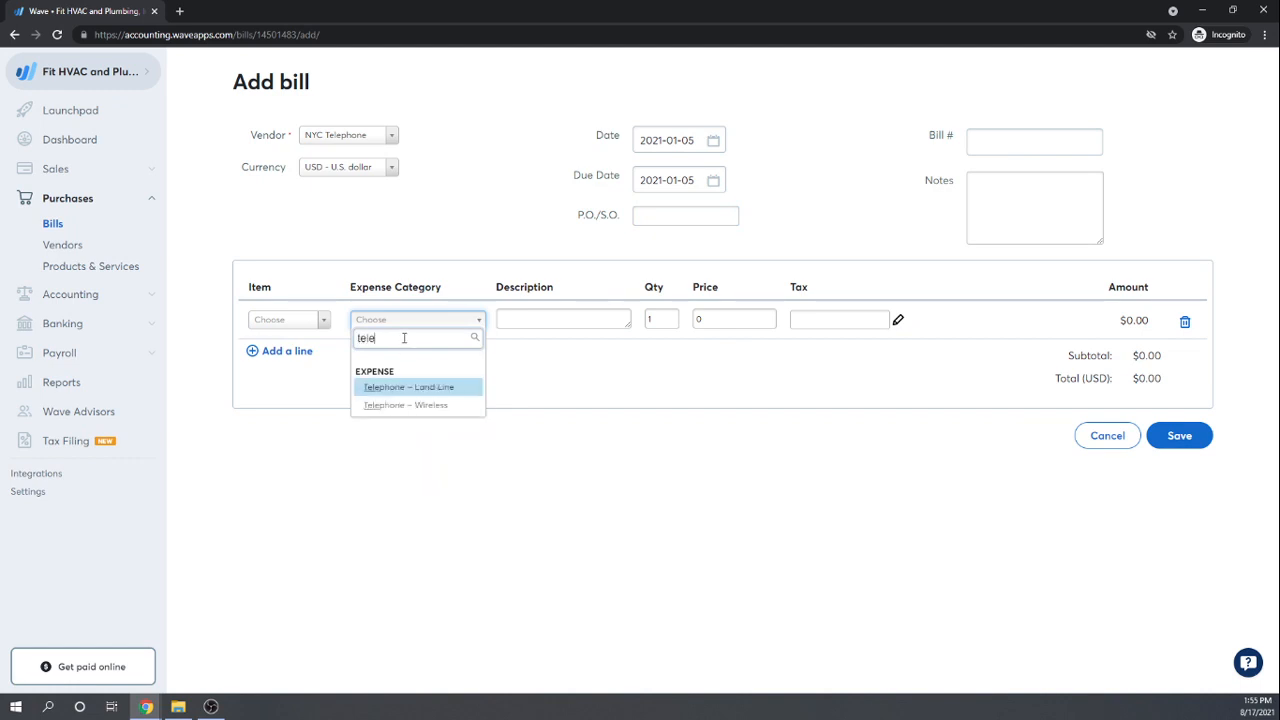
left_click(380, 390)
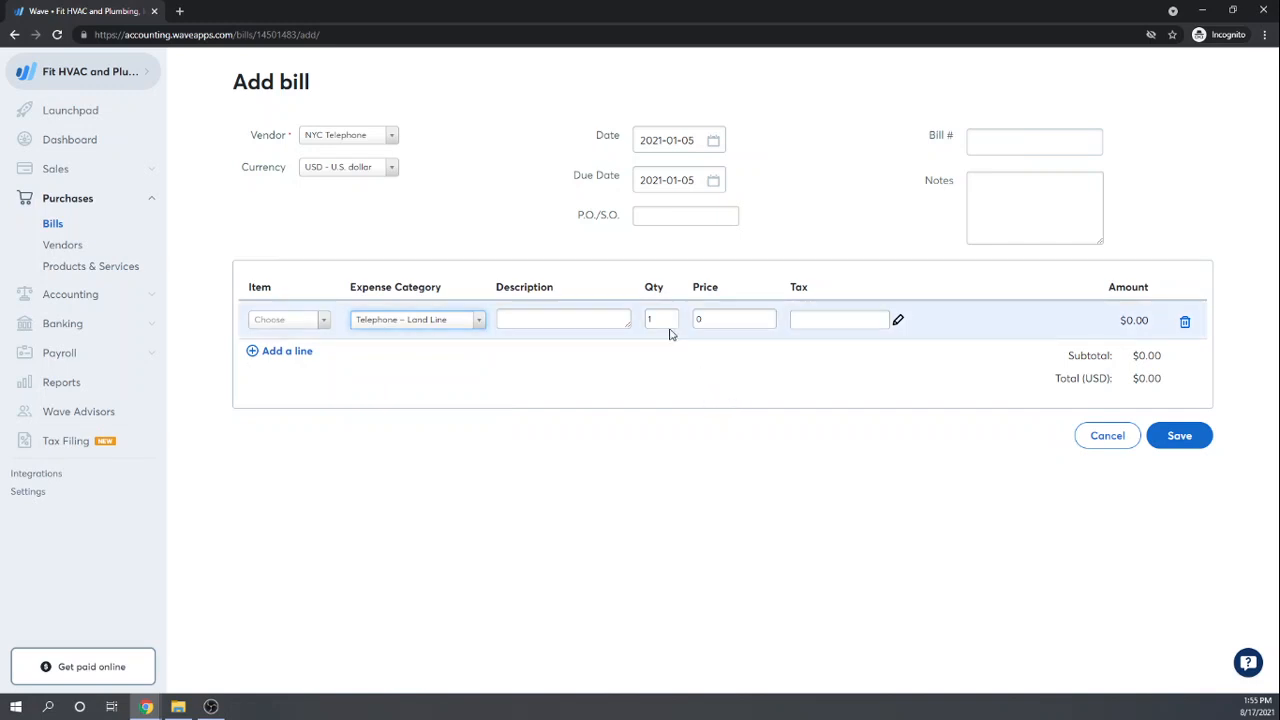
left_click(574, 323)
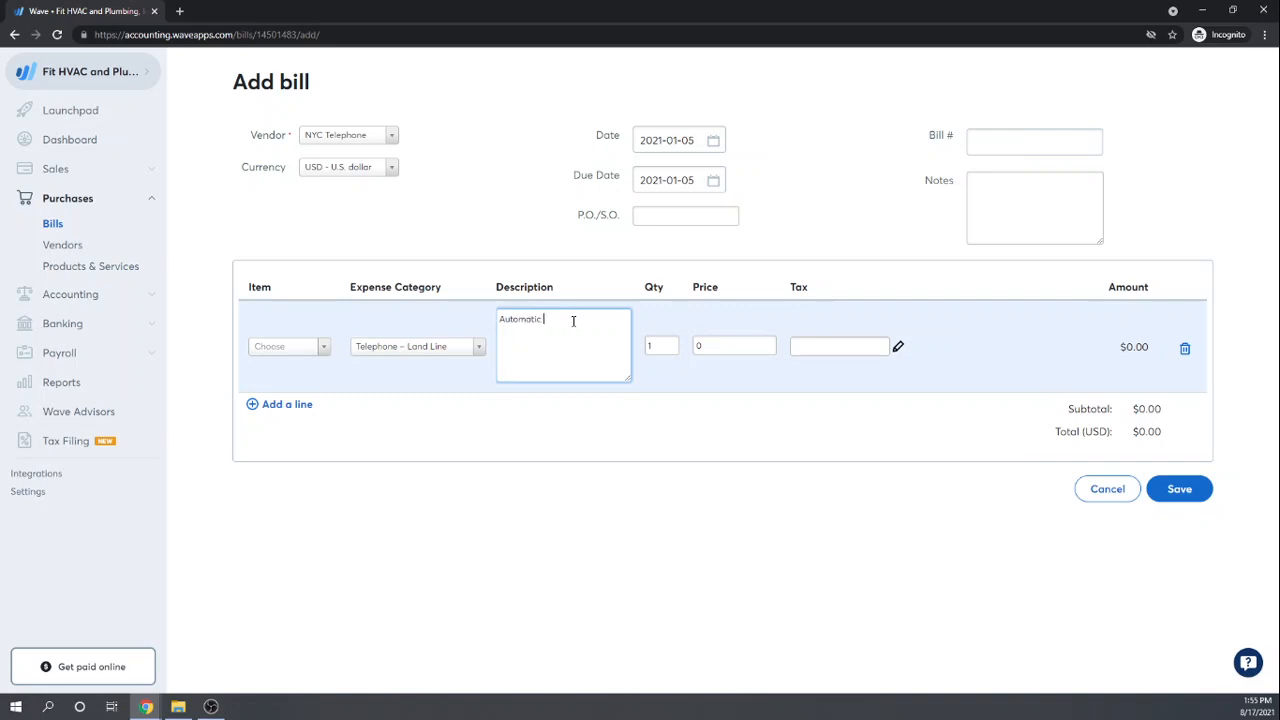
type("Automatic monthly payment")
key("Tab")
key("Tab")
type("150")
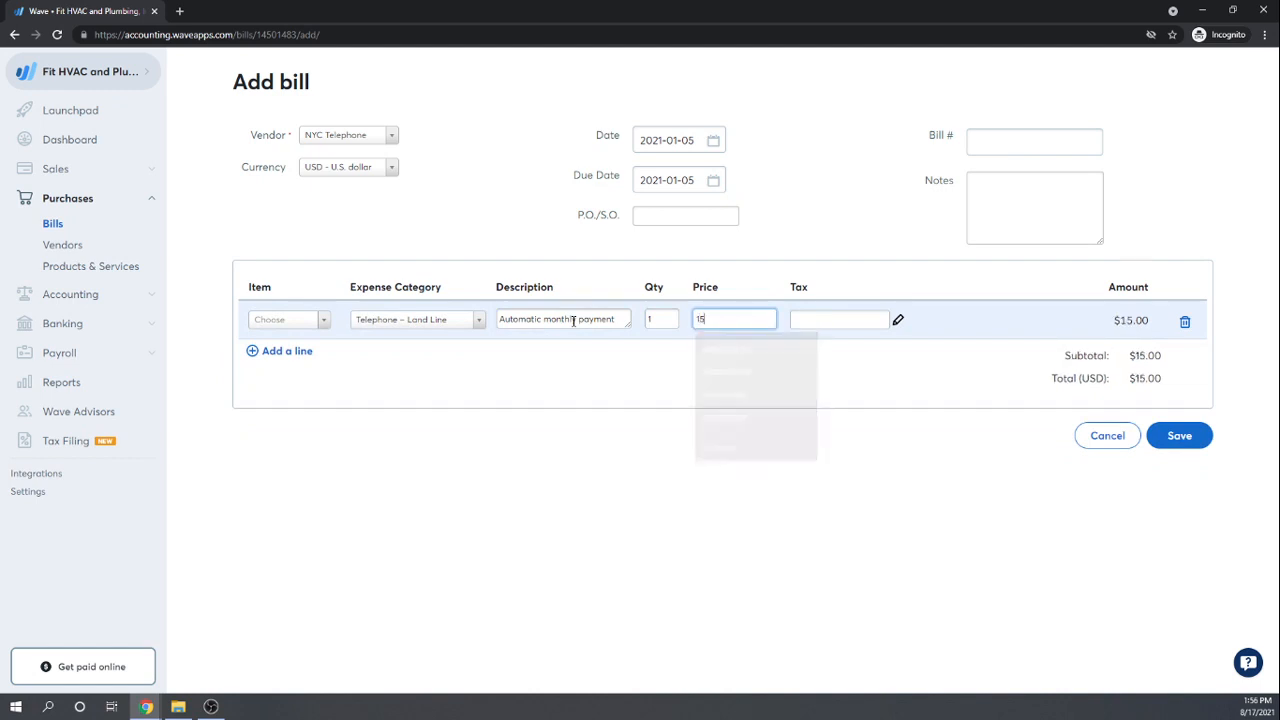
key("Tab")
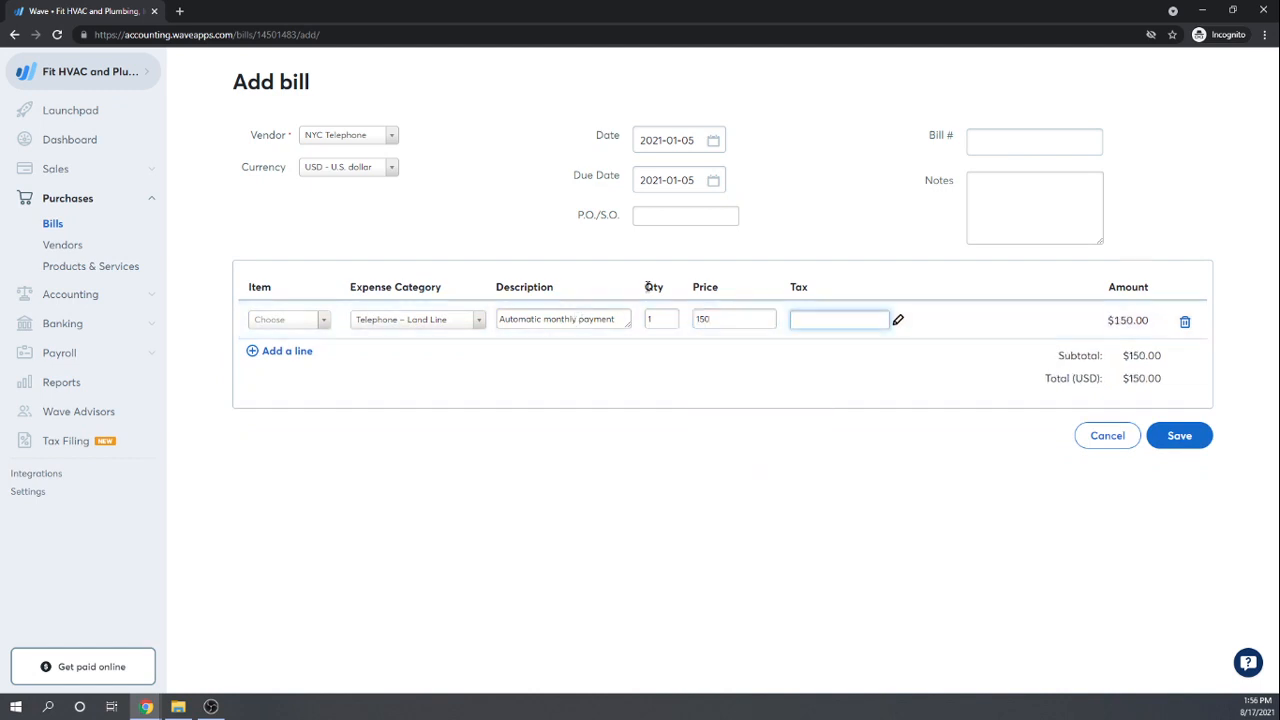
left_click(1176, 436)
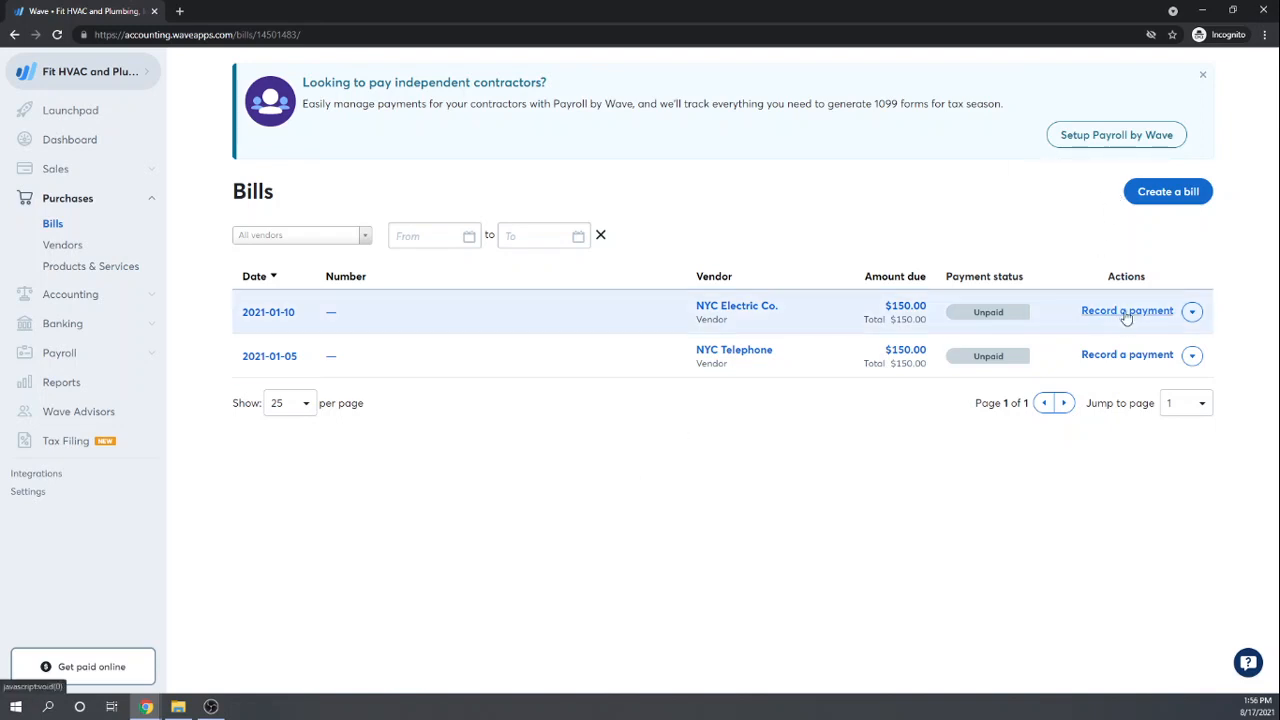
Step: Start recording a payment on the NYC Electric Co. bill with payment method Check
left_click(1196, 312)
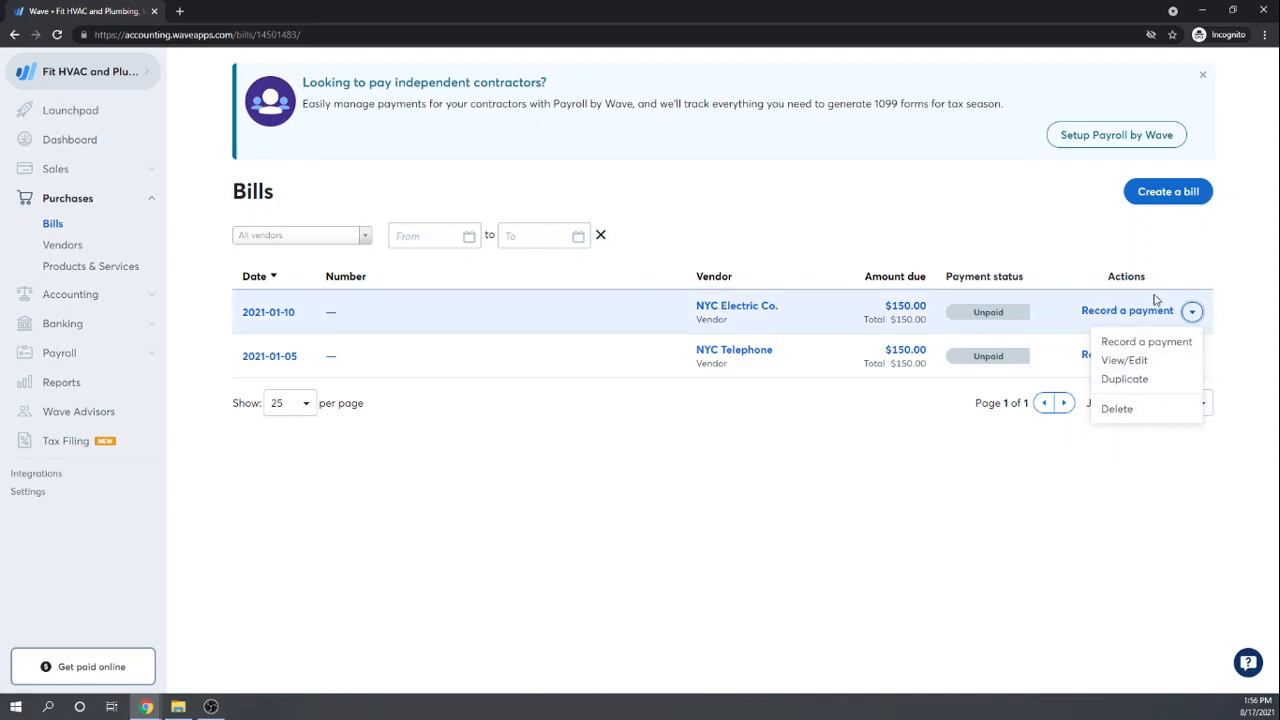
left_click(1129, 343)
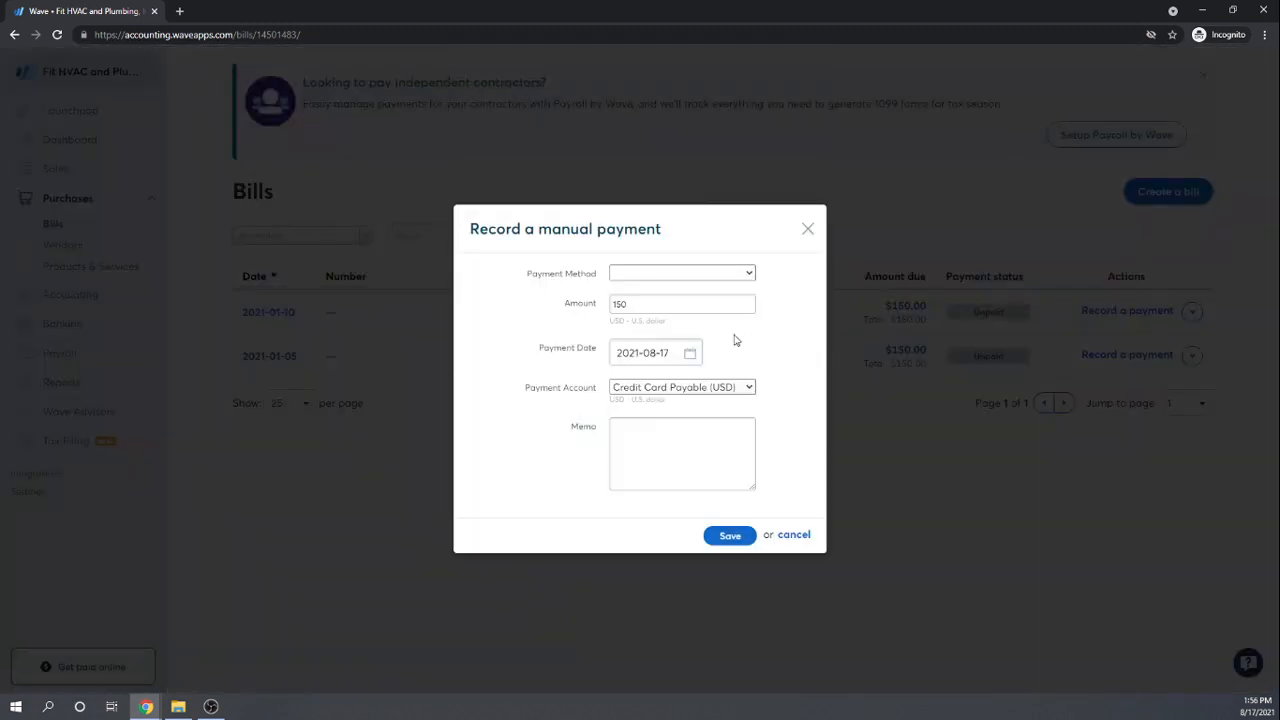
left_click(740, 280)
left_click(643, 339)
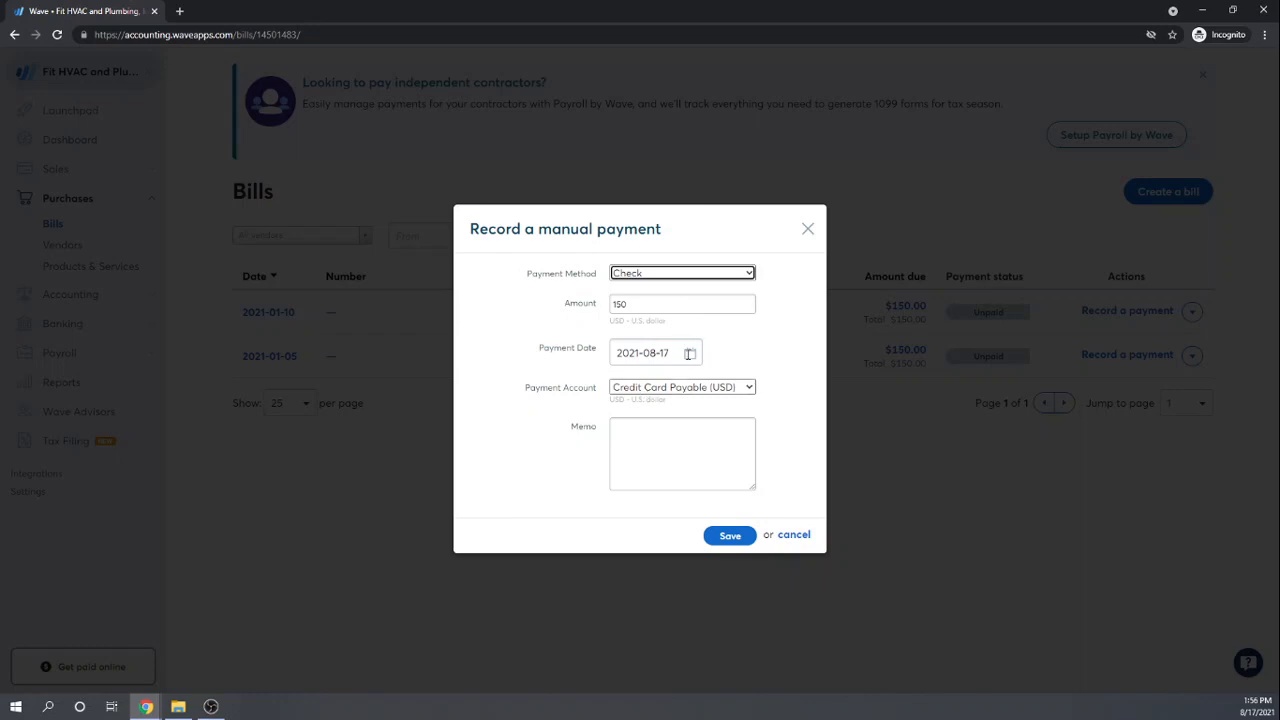
Step: Date the payment January 5, 2021, pay from the Checking Account, and save the $150 payment
left_click(686, 354)
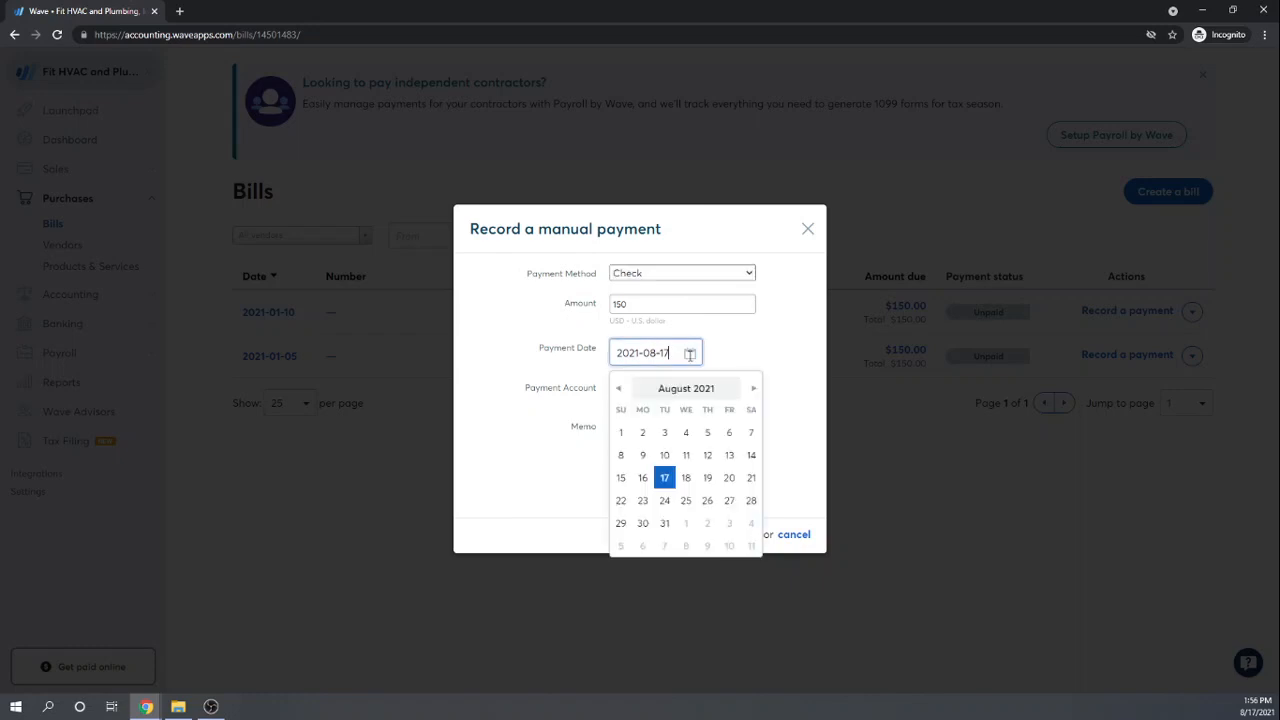
left_click(618, 390)
left_click(618, 390)
left_click(618, 390)
left_click(618, 390)
left_click(618, 390)
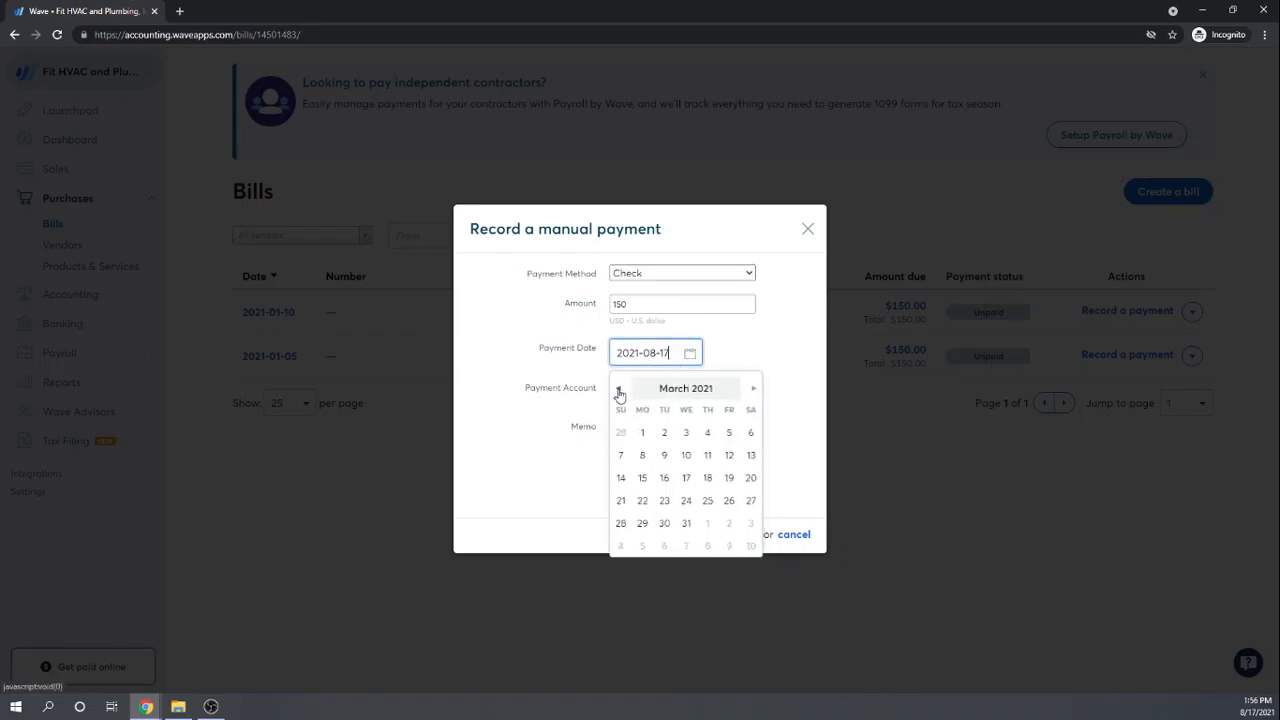
left_click(618, 390)
left_click(618, 390)
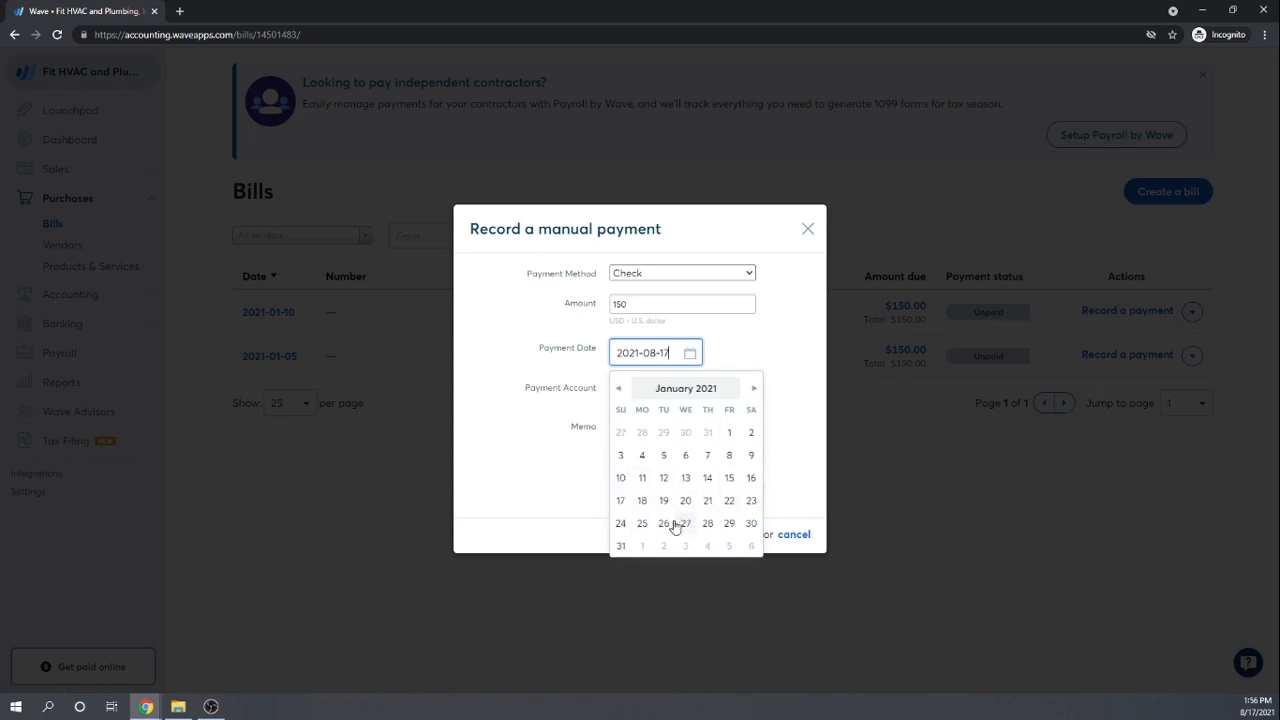
left_click(663, 453)
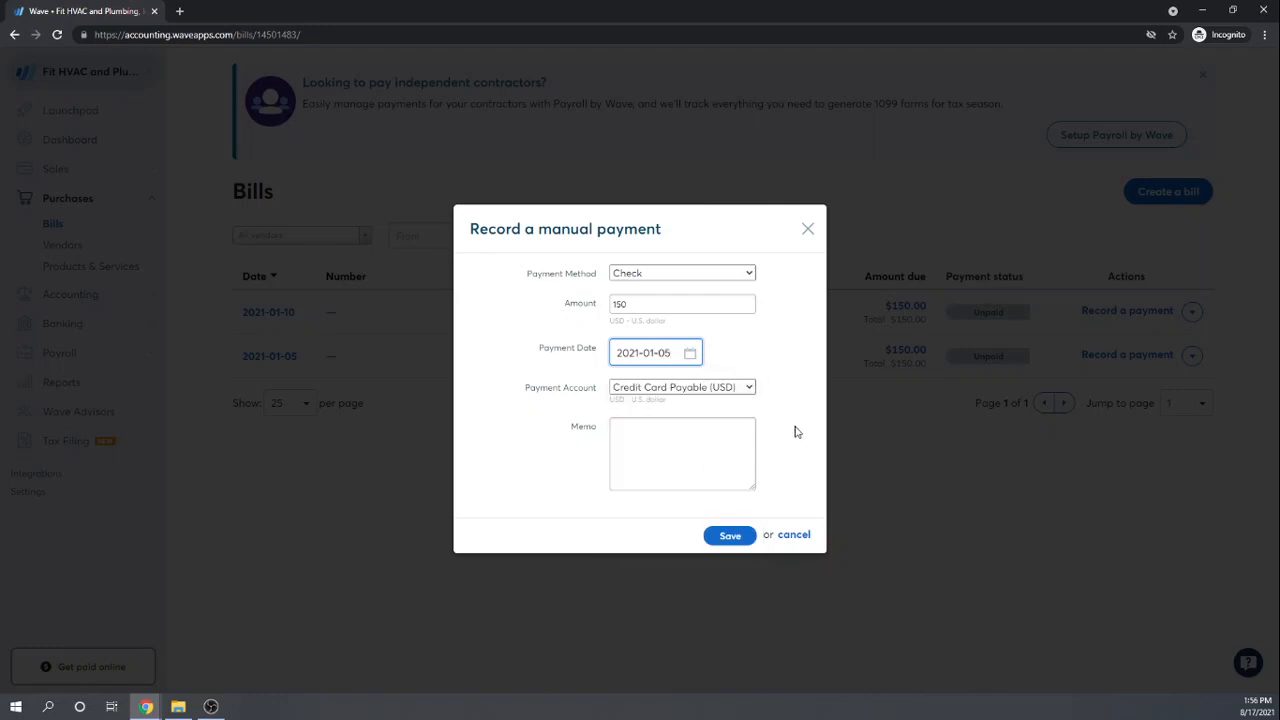
left_click(750, 387)
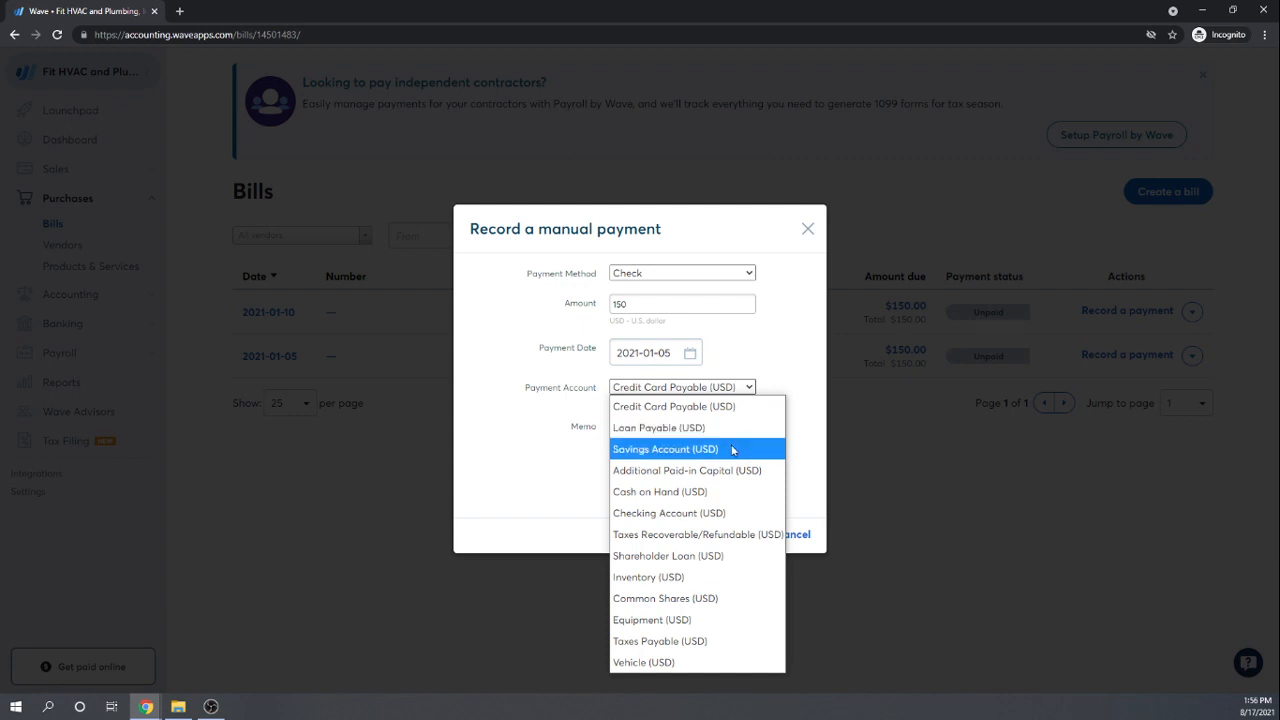
left_click(645, 514)
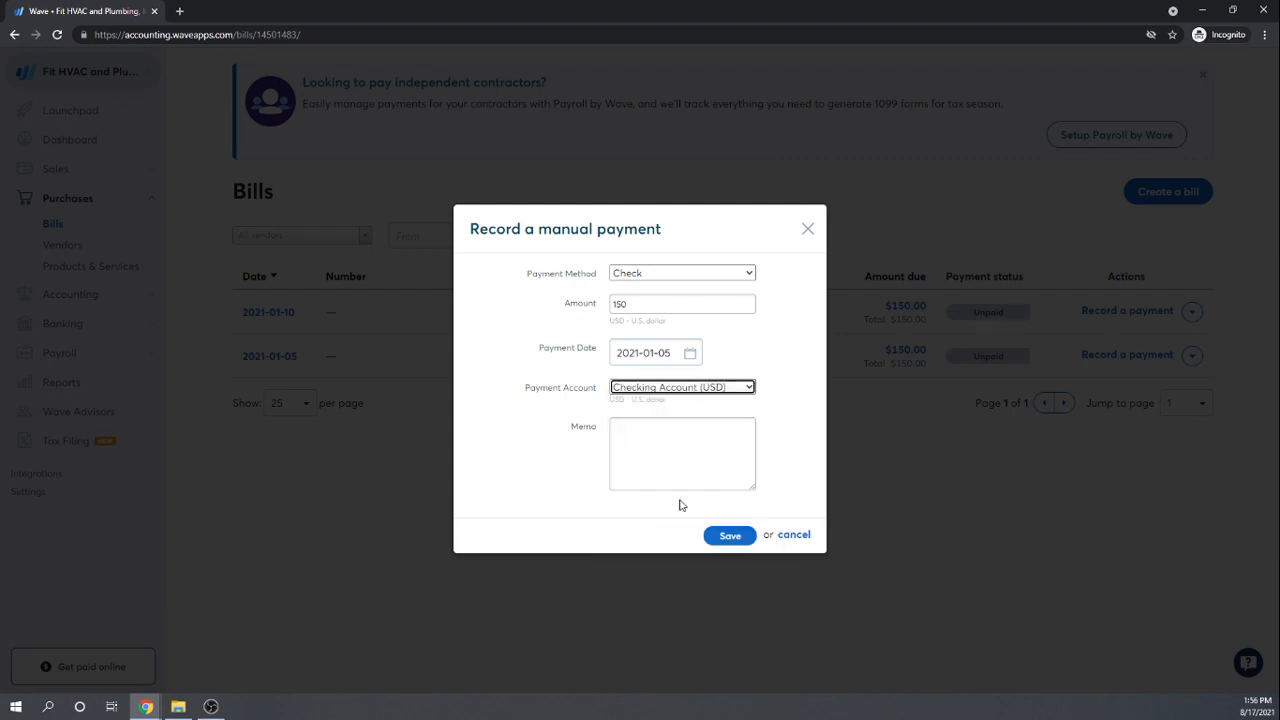
left_click(684, 449)
left_click(728, 535)
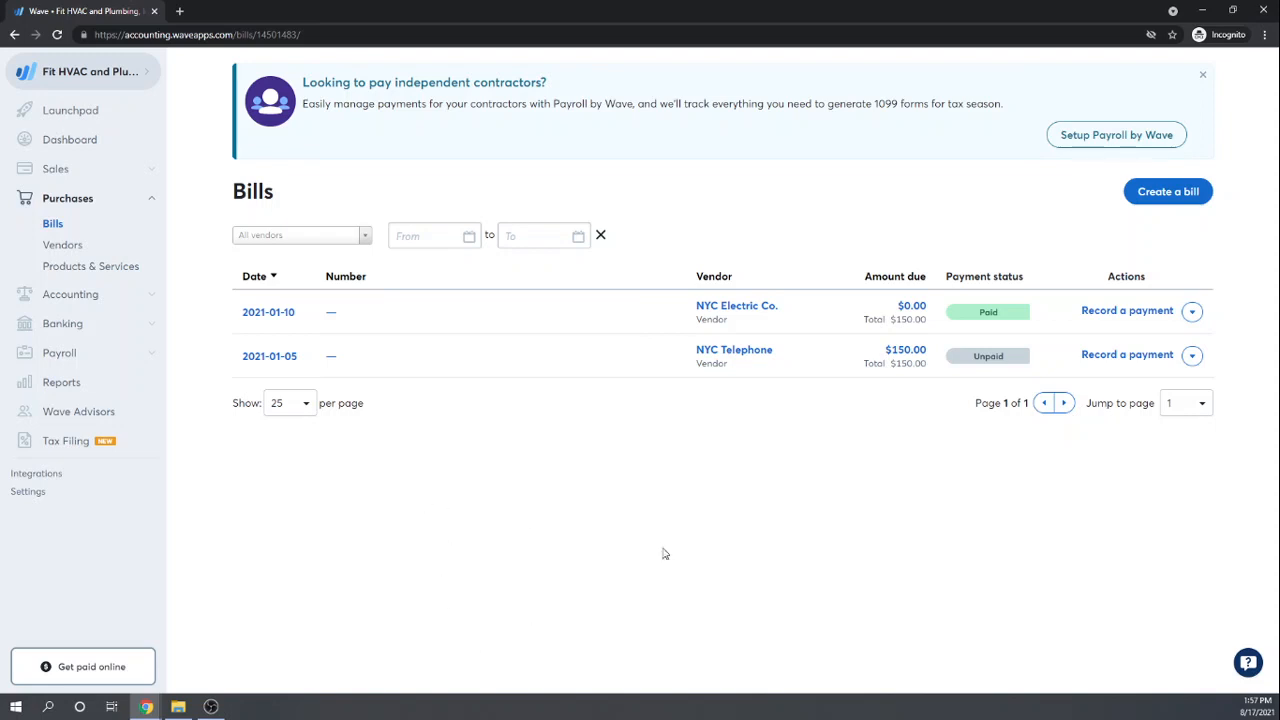
Step: Go to Accounting > Transactions and expand the Jan 5, 2021 Bill Payment's details
left_click(70, 296)
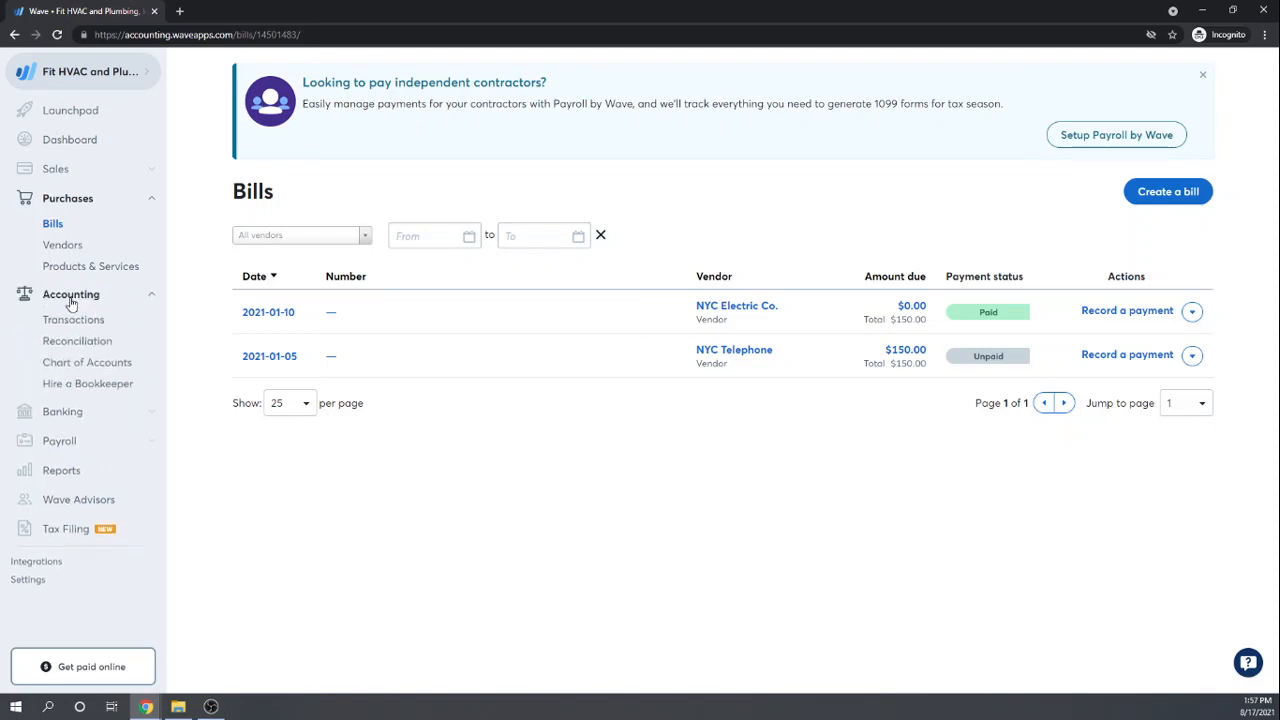
left_click(64, 326)
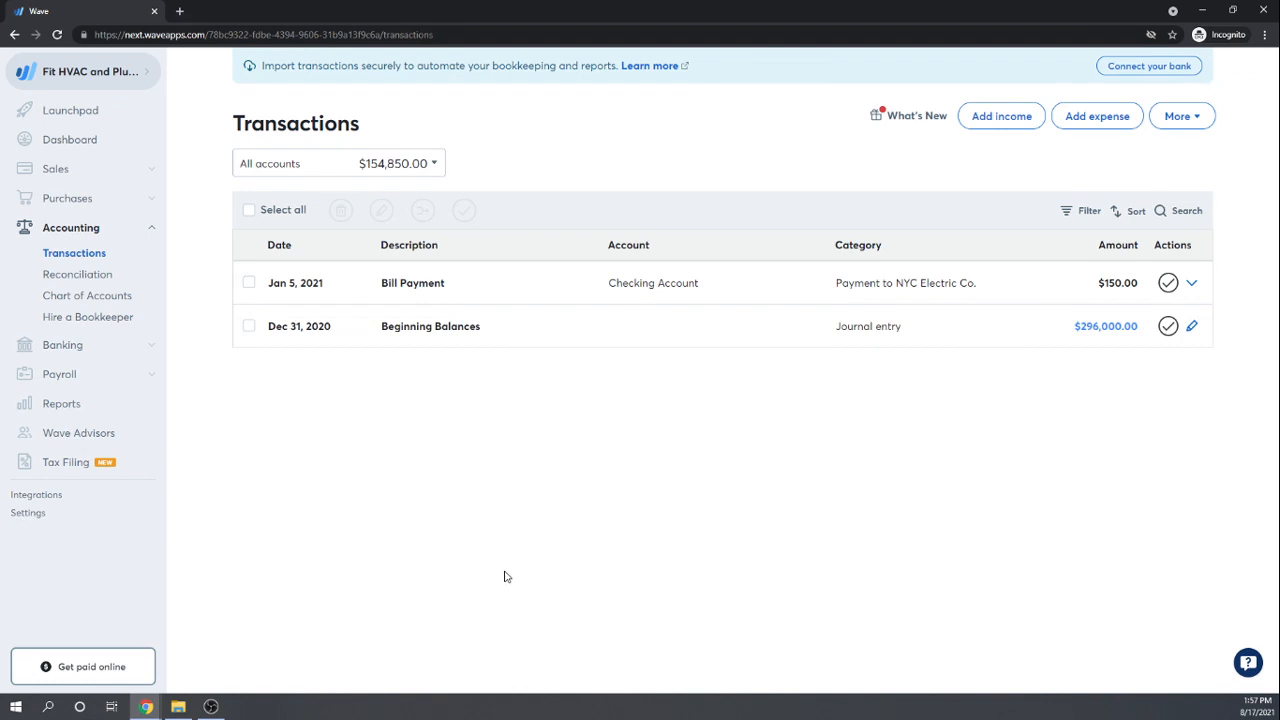
left_click(407, 289)
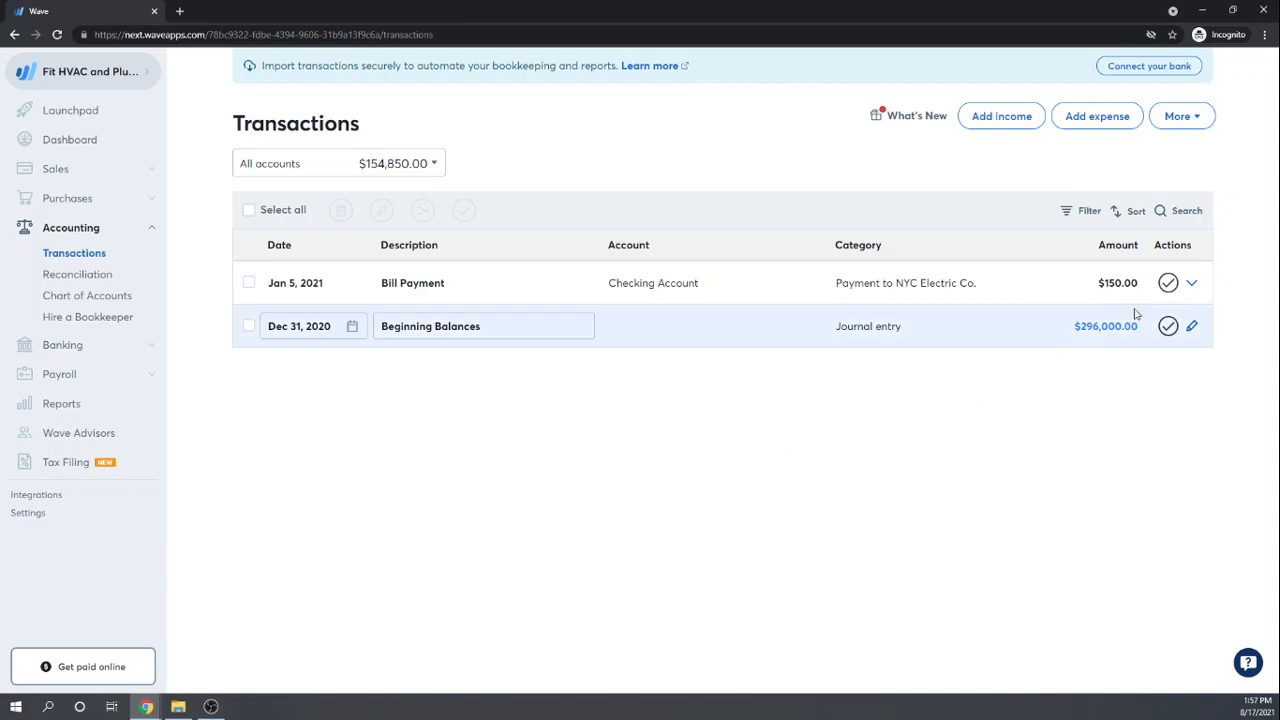
left_click(1193, 284)
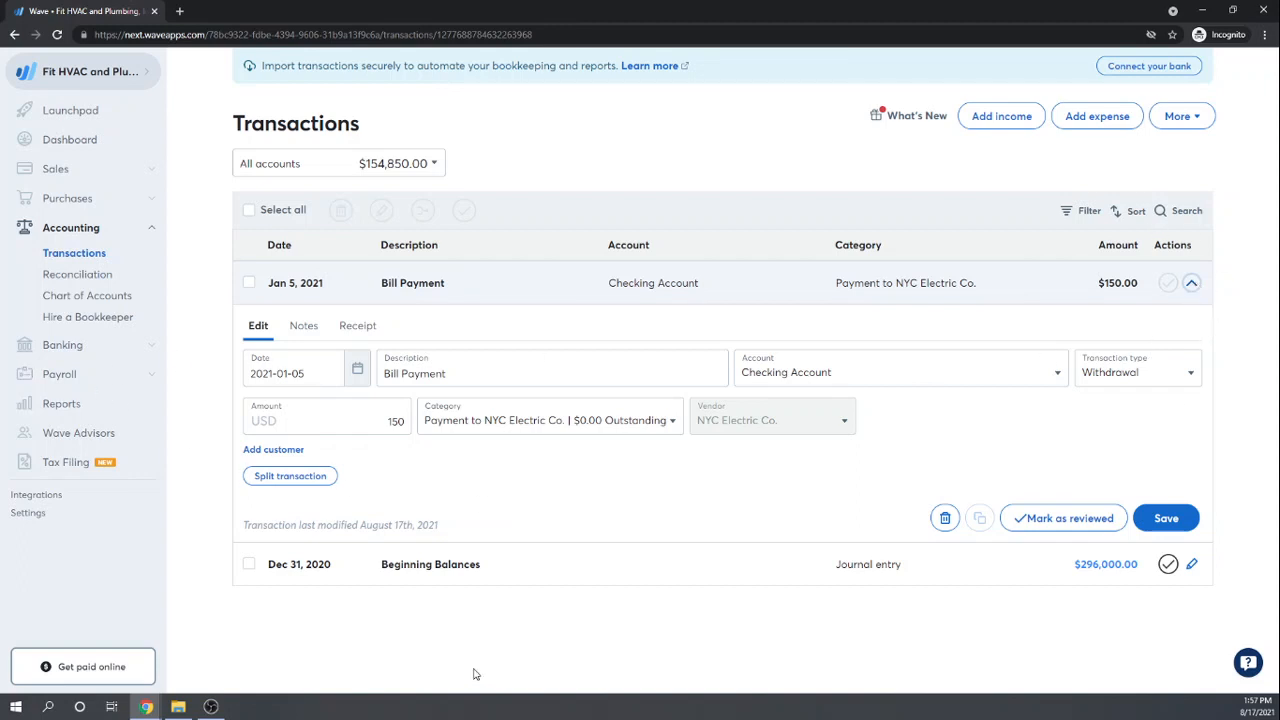
Step: Look at the Bill Payment's Receipt tab, collapse the row, and add a new expense transaction
left_click(363, 332)
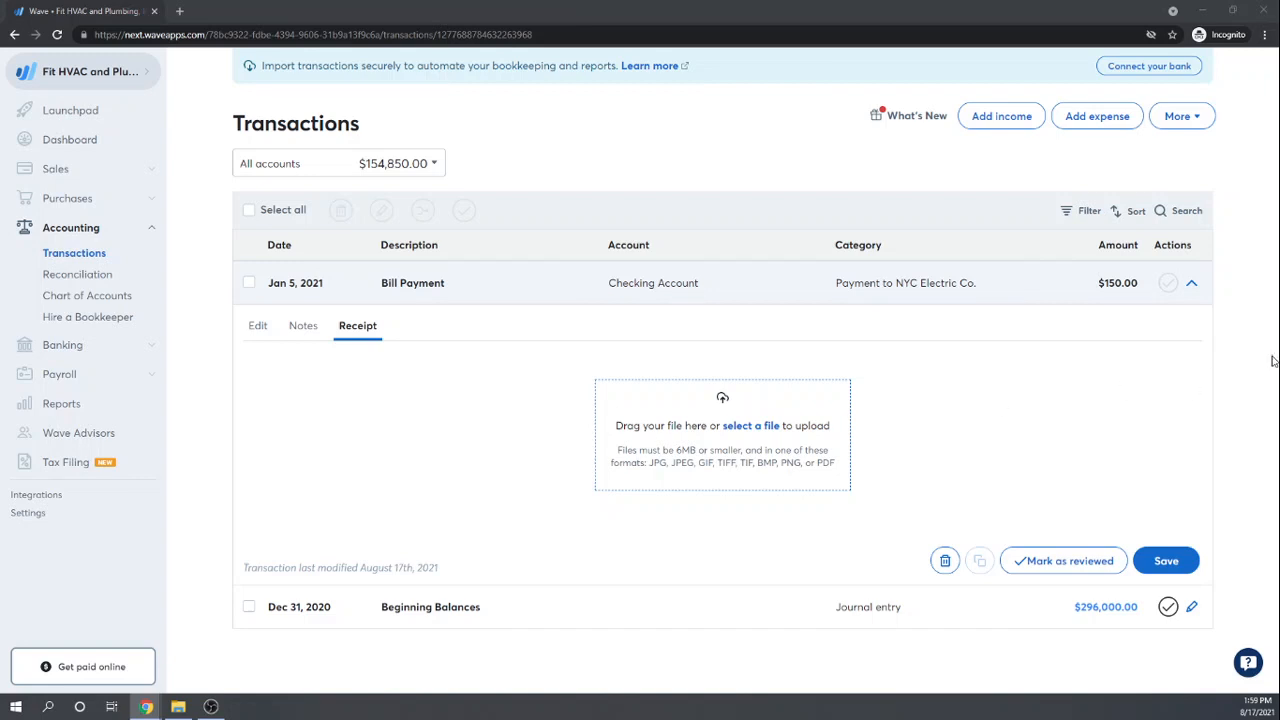
left_click(1196, 289)
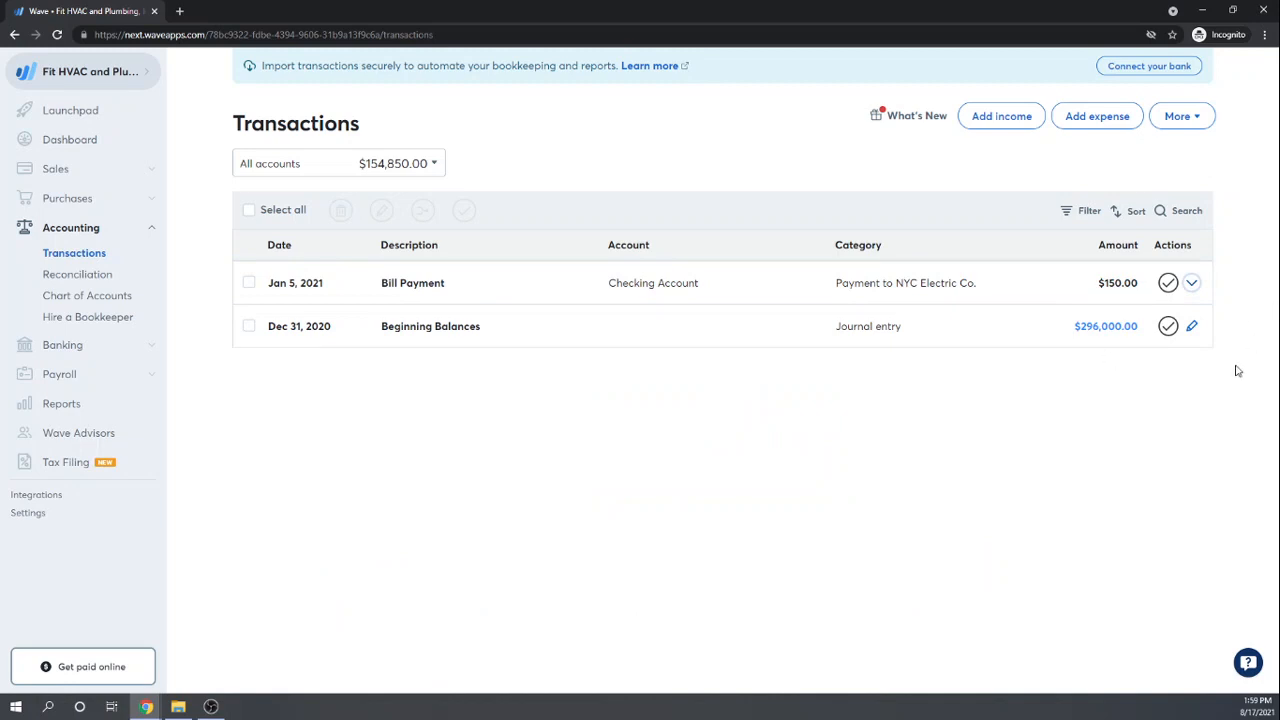
left_click(1102, 121)
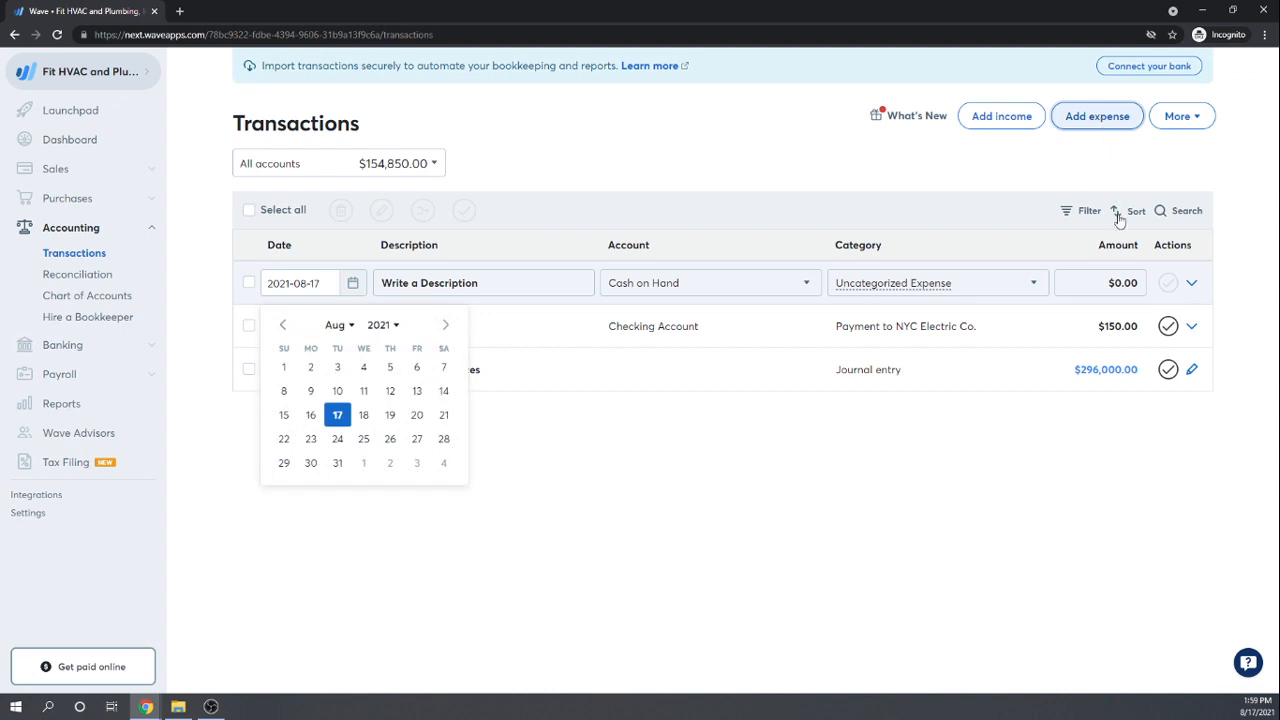
left_click(1193, 284)
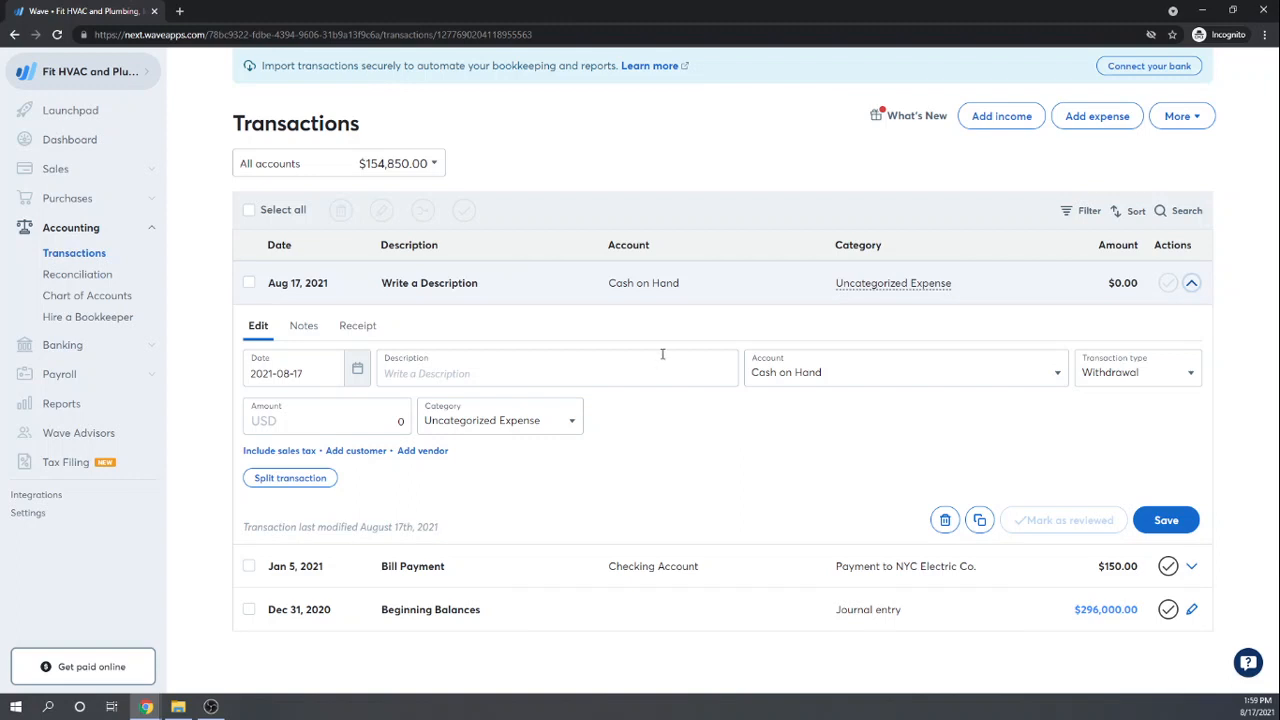
left_click(1195, 374)
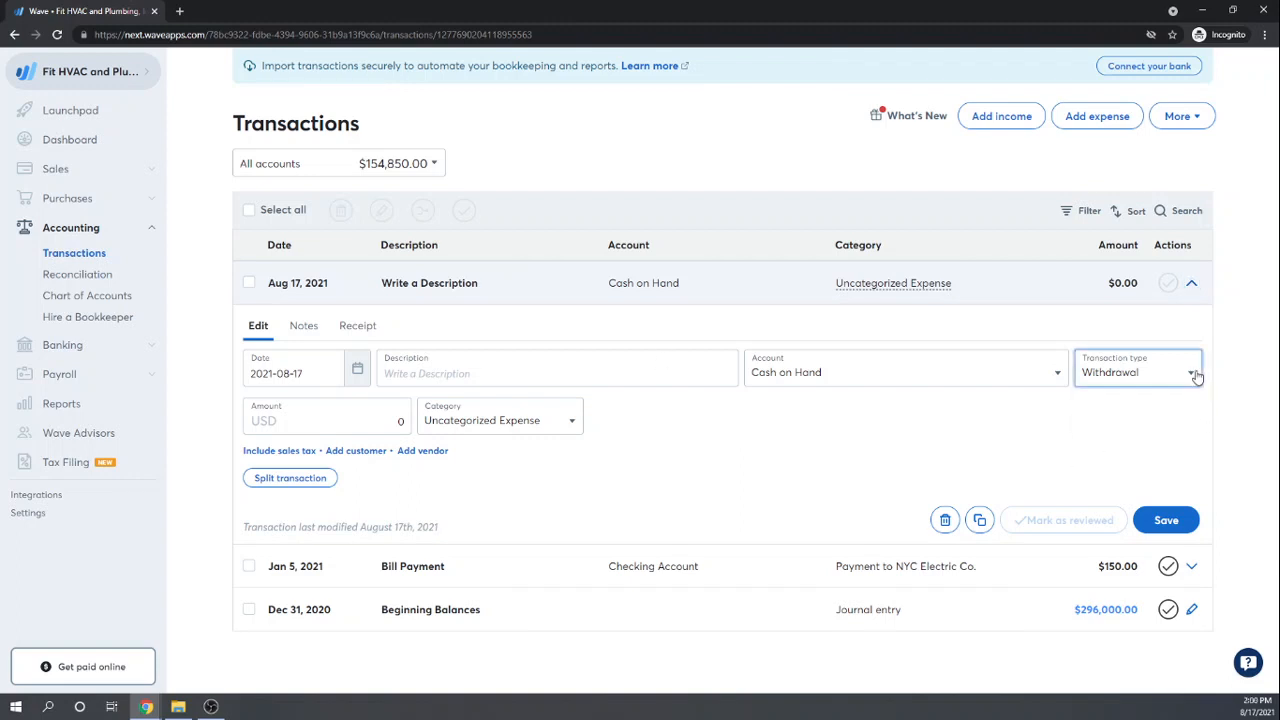
left_click(926, 430)
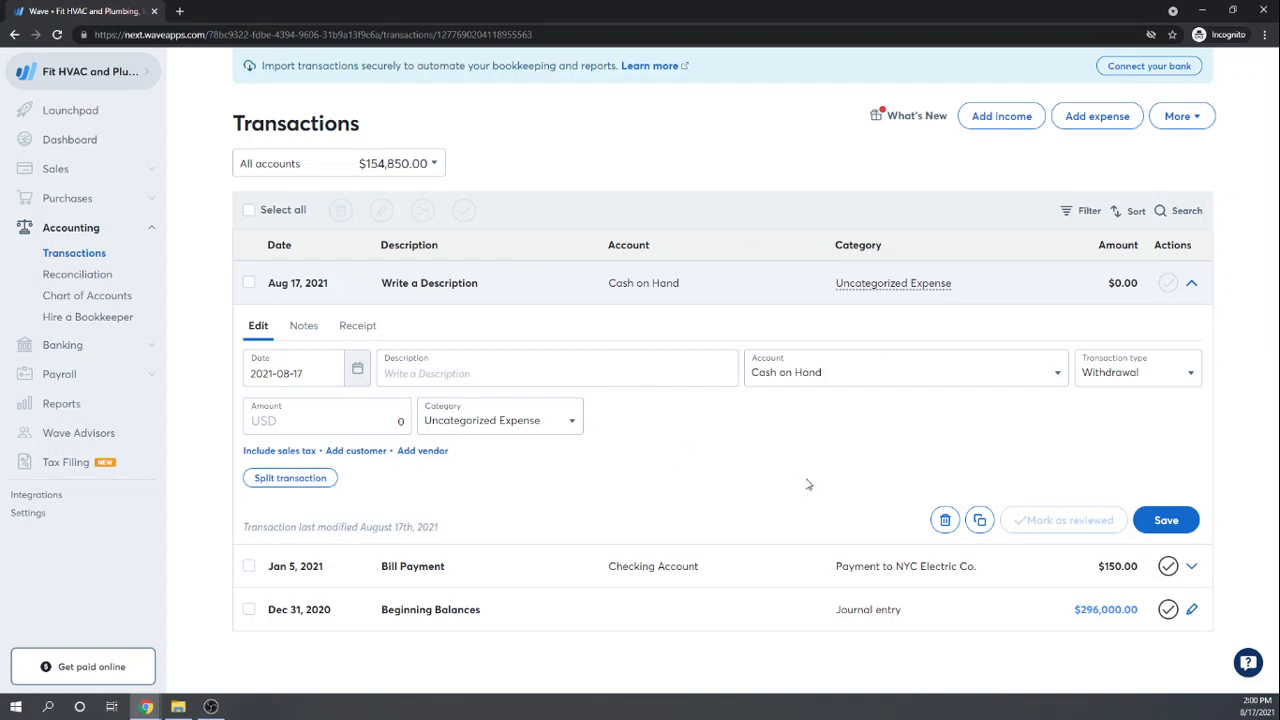
Step: Attach the emailed Lowe's receipt to the Aug 17 transaction and view the original PDF
left_click(366, 326)
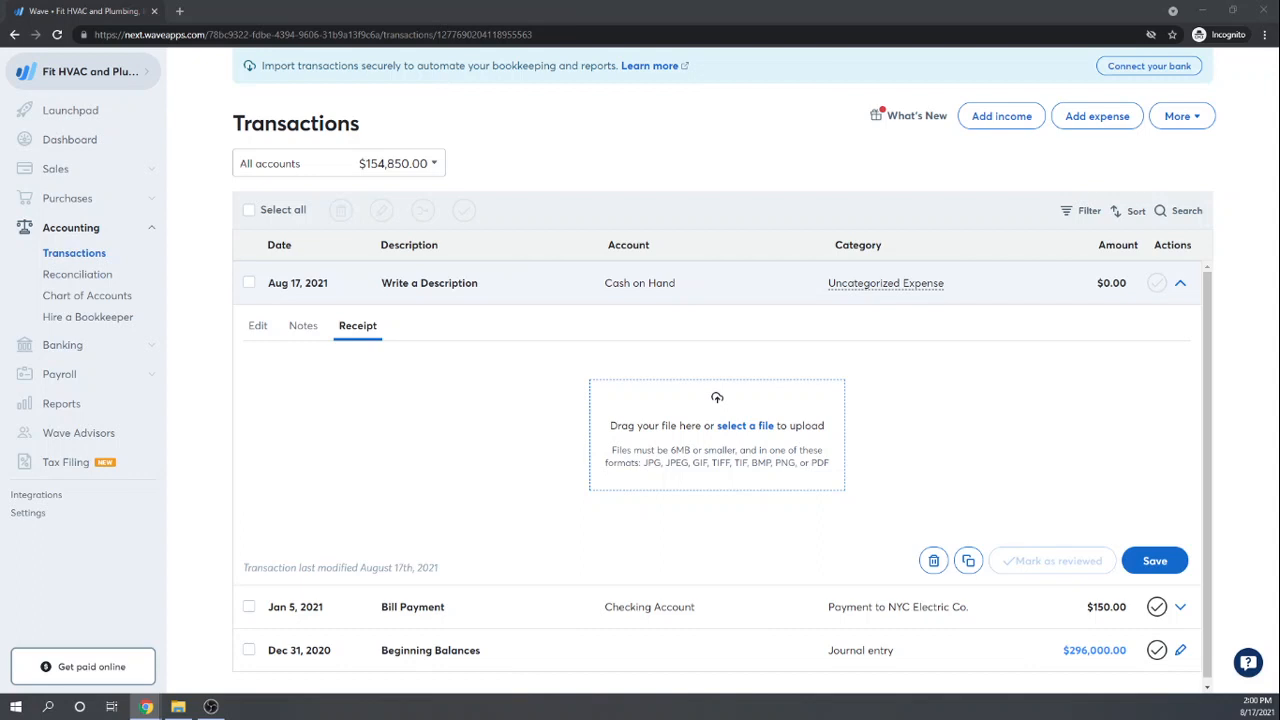
left_click_drag(27, 716, 610, 442)
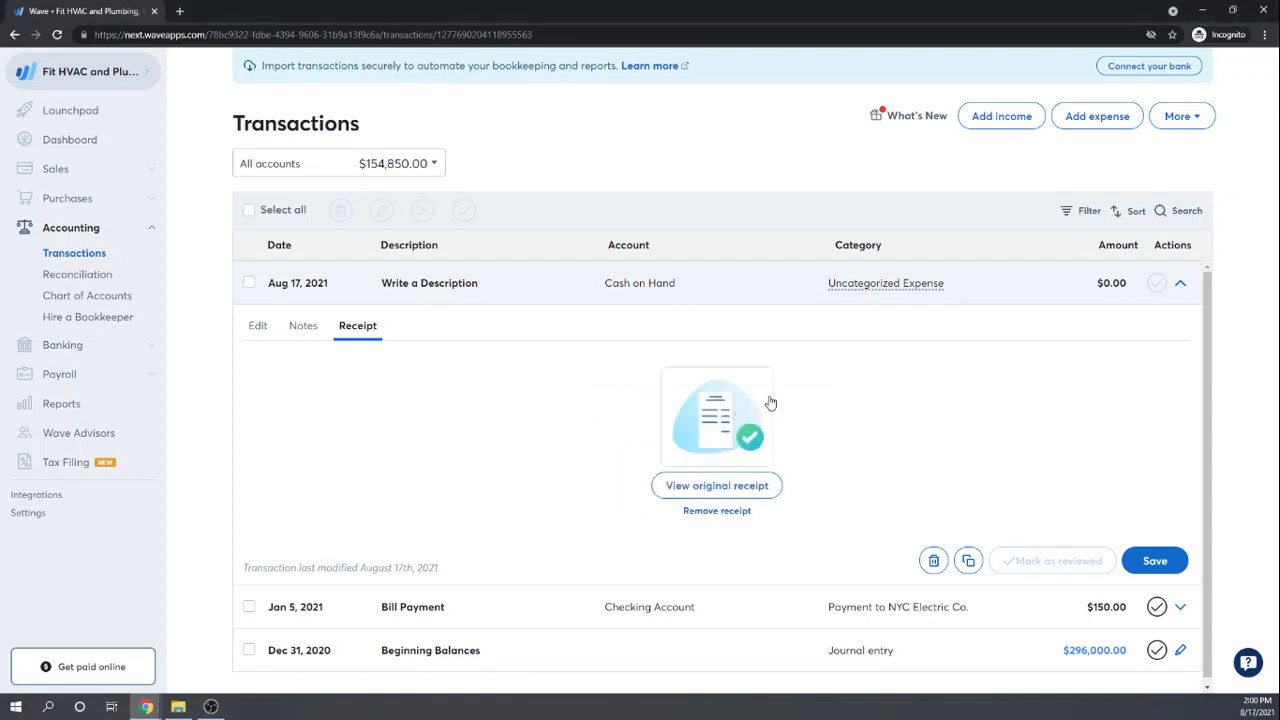
left_click(704, 486)
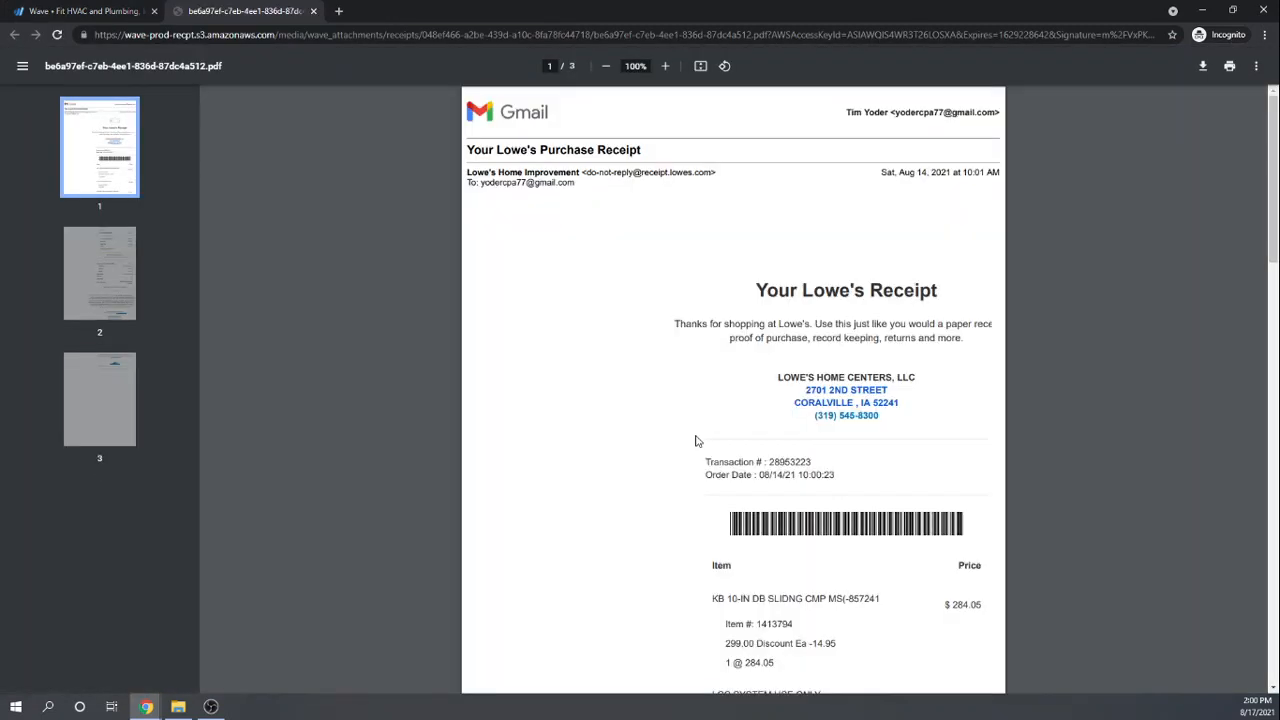
scroll(663, 397, "down", 3)
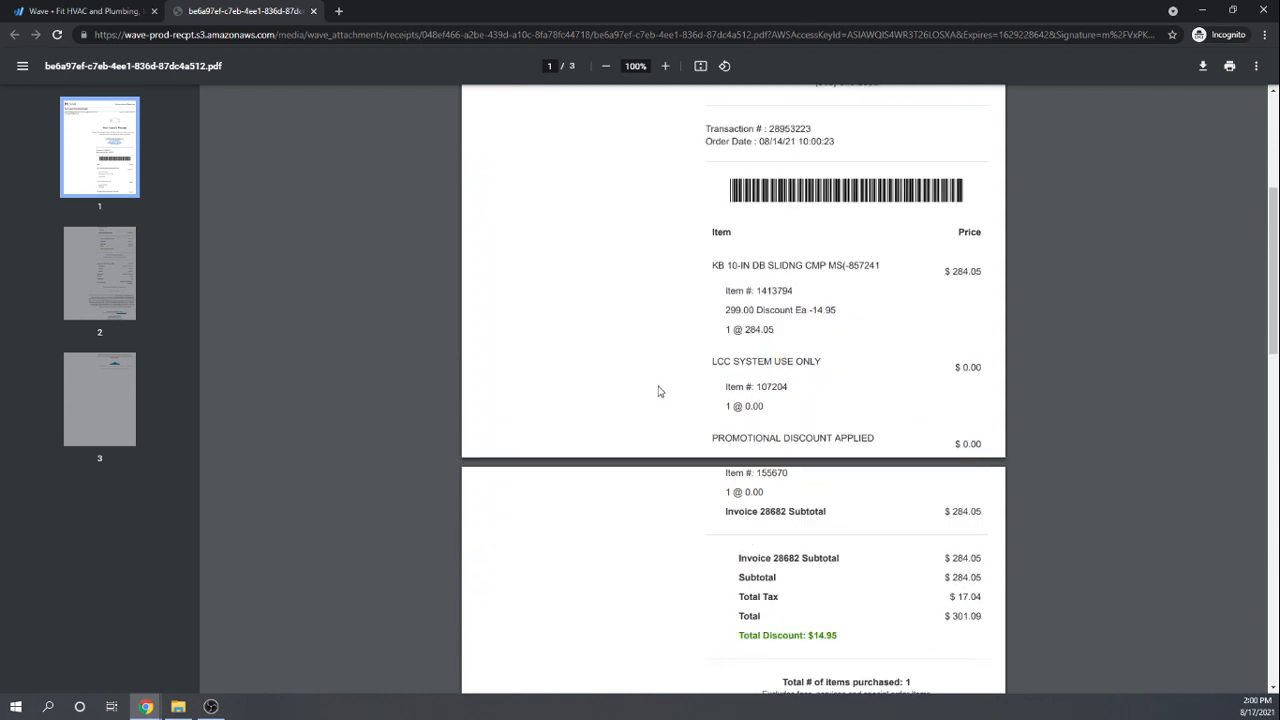
scroll(660, 391, "up", 3)
scroll(658, 391, "down", 1)
scroll(658, 391, "up", 1)
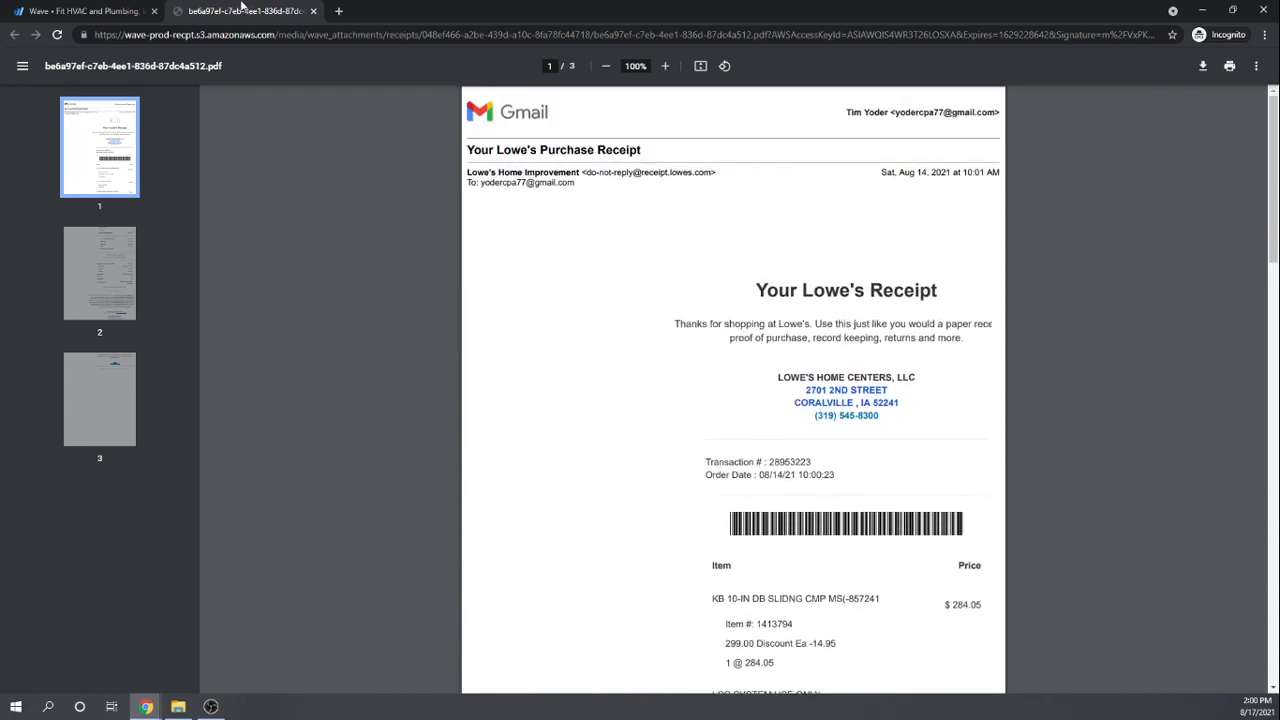
Step: Close the receipt PDF and delete the selected Aug 17 transaction
left_click(313, 12)
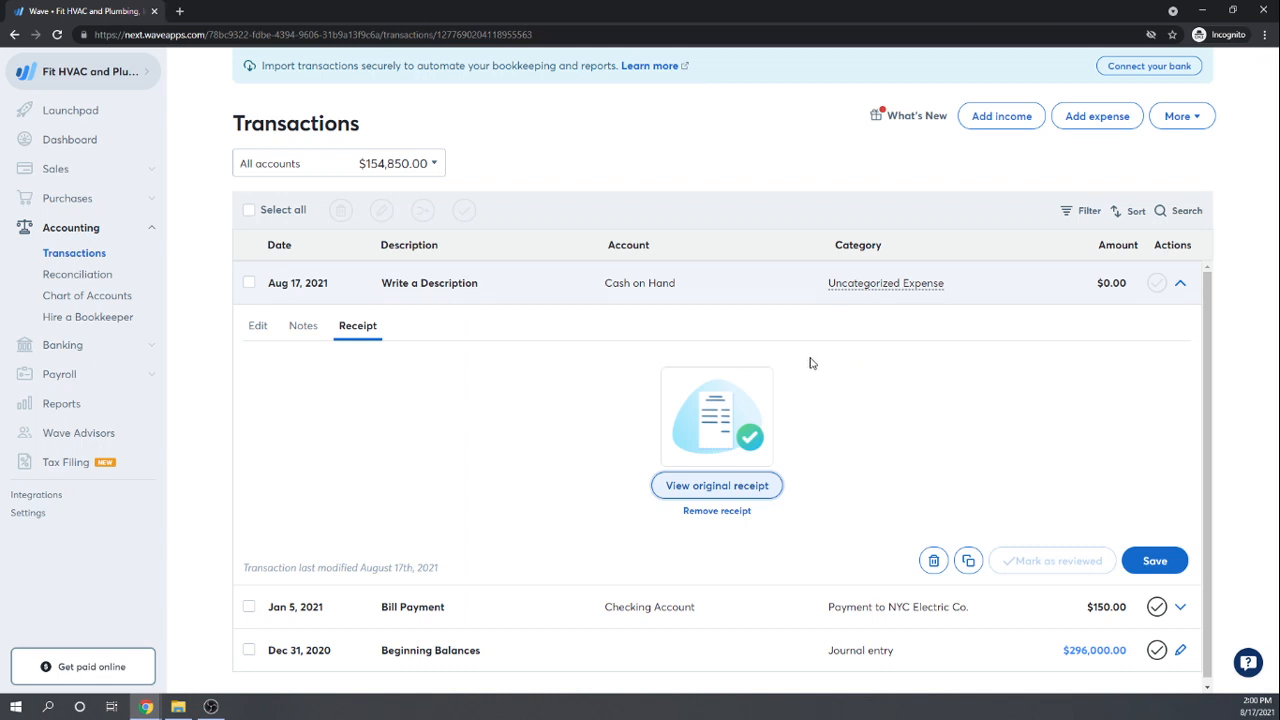
scroll(812, 363, "down", 1)
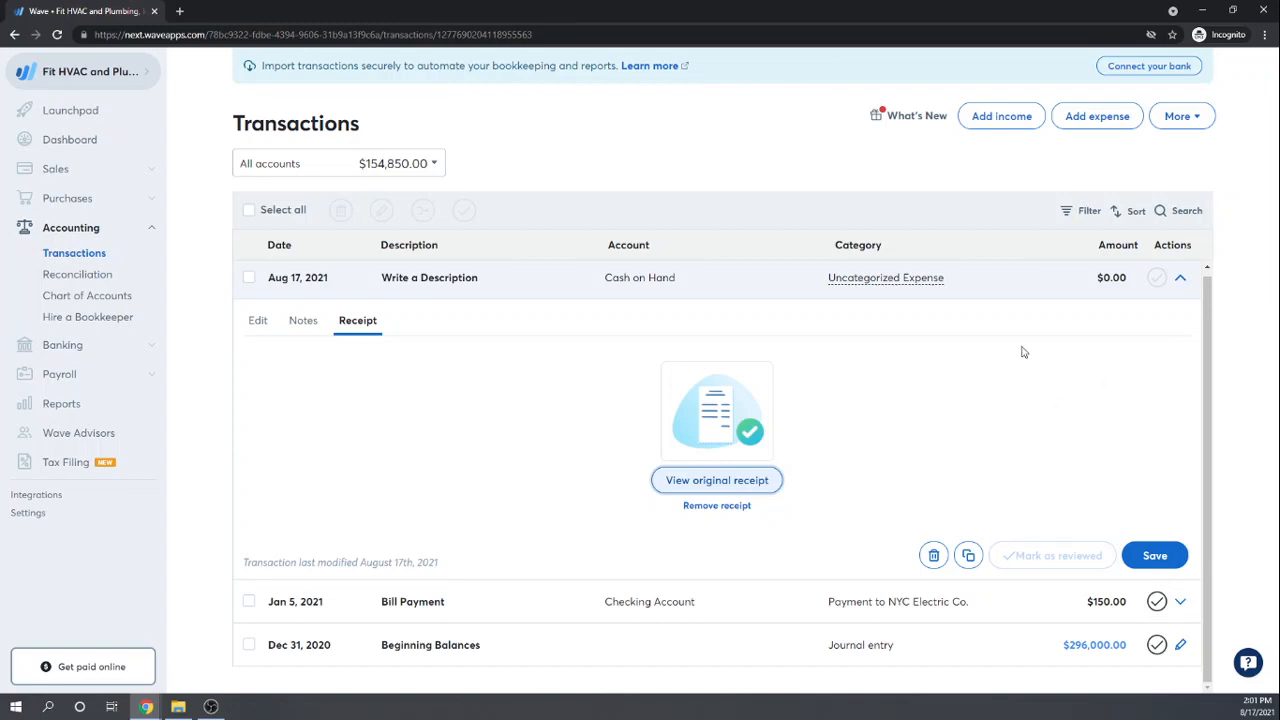
left_click(249, 279)
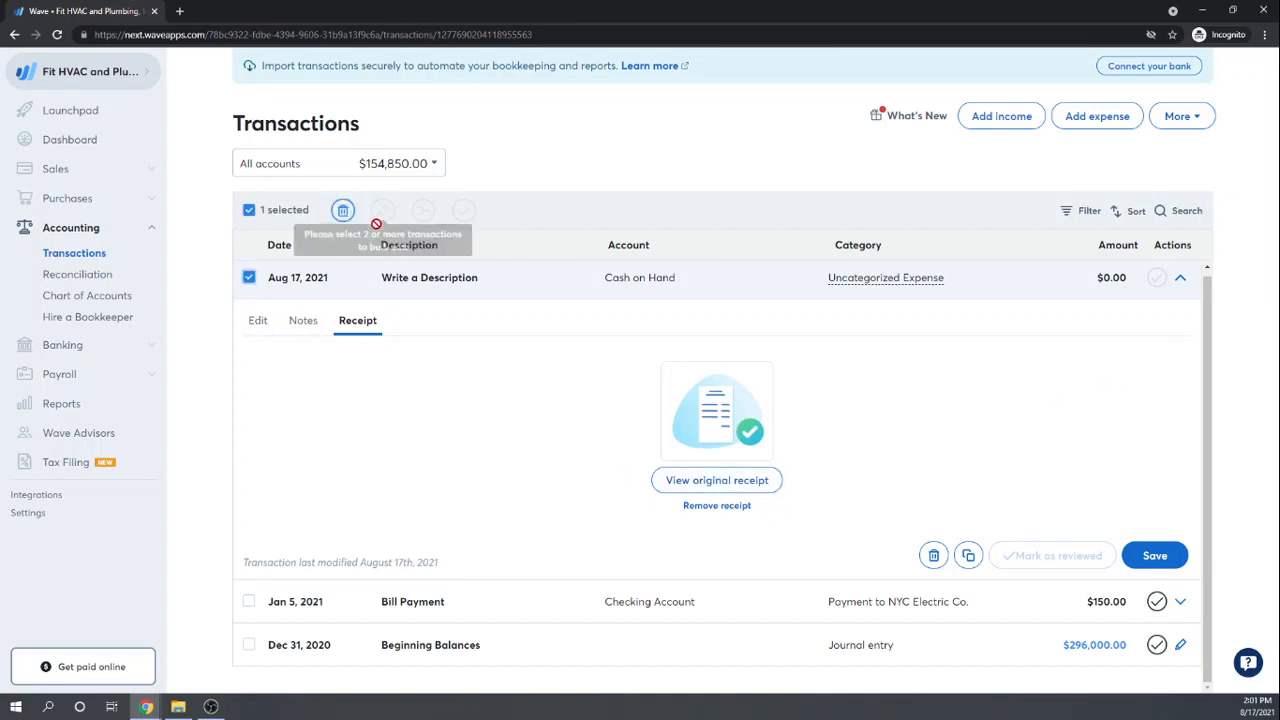
left_click(343, 211)
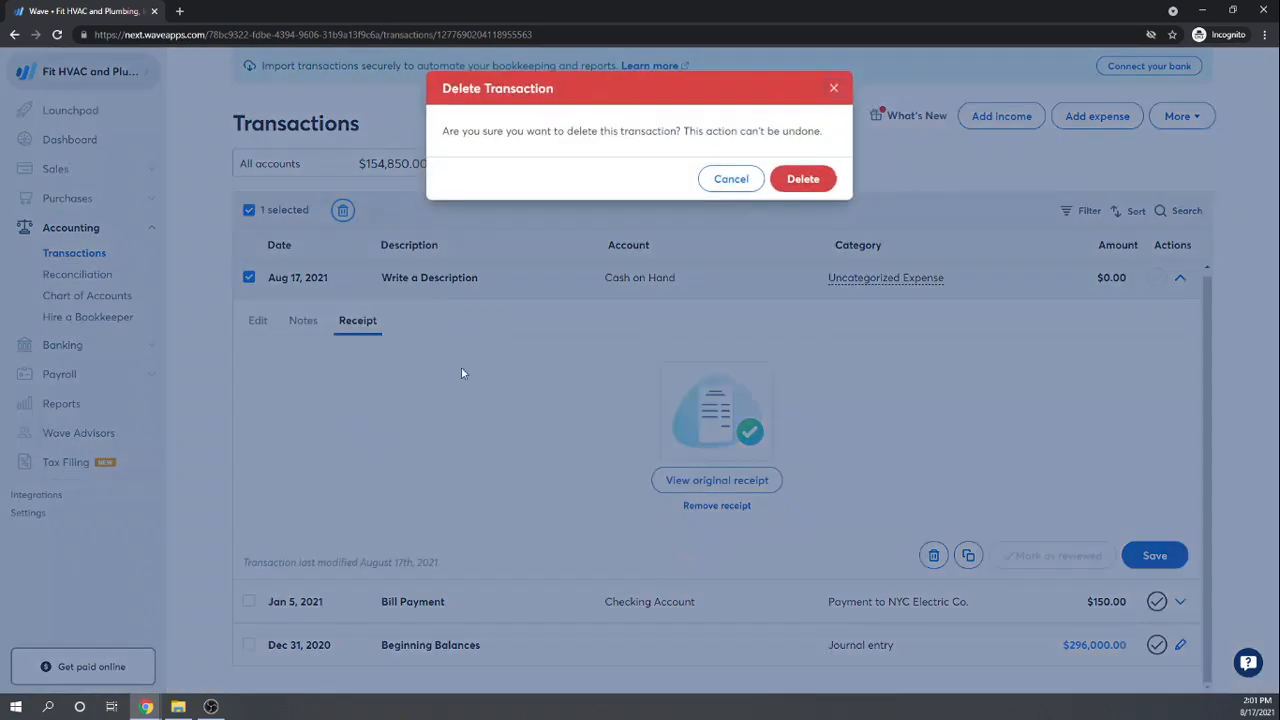
left_click(809, 185)
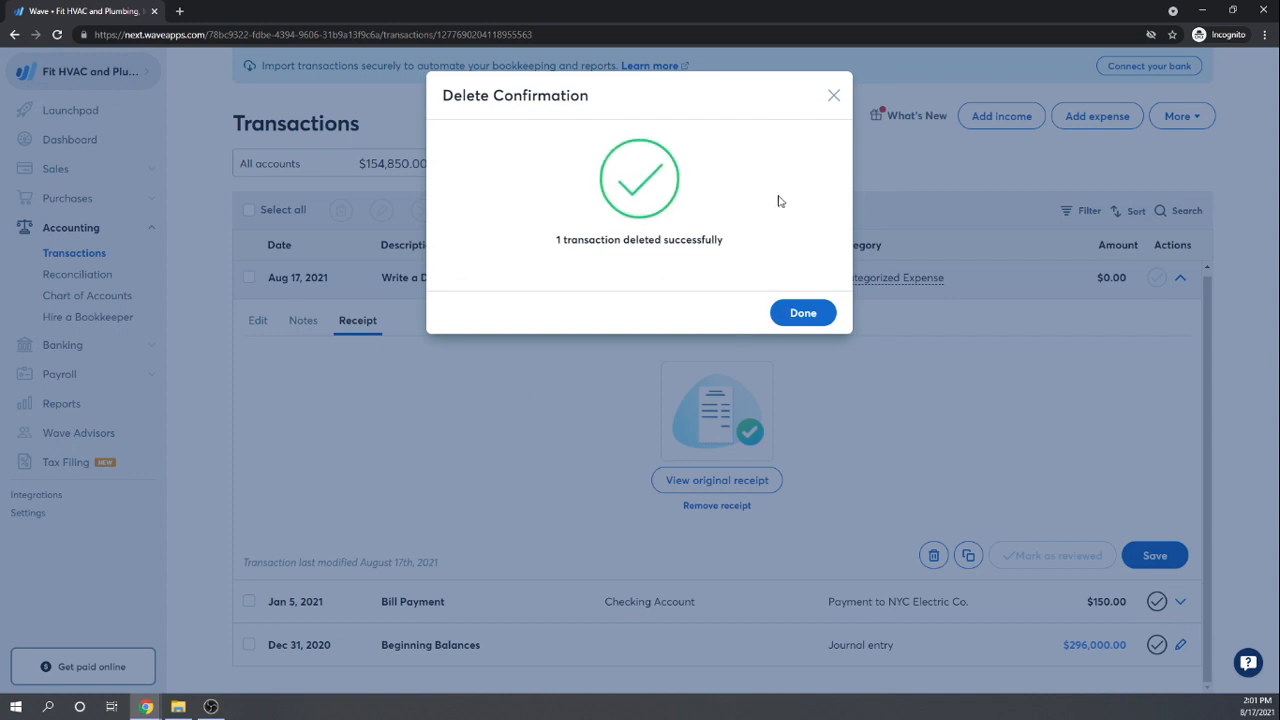
left_click(794, 319)
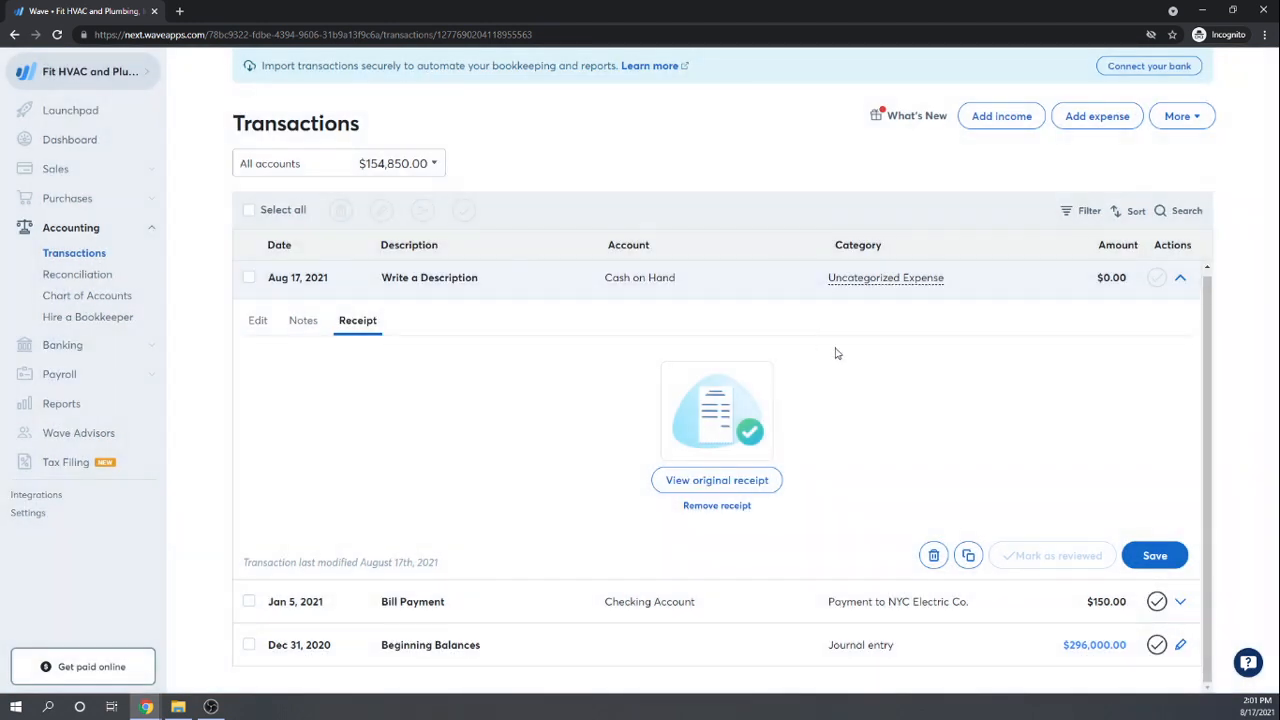
Step: Retry deleting the Aug 17 transaction, dismiss the error, clear the selection and collapse the row
left_click(249, 278)
left_click(343, 210)
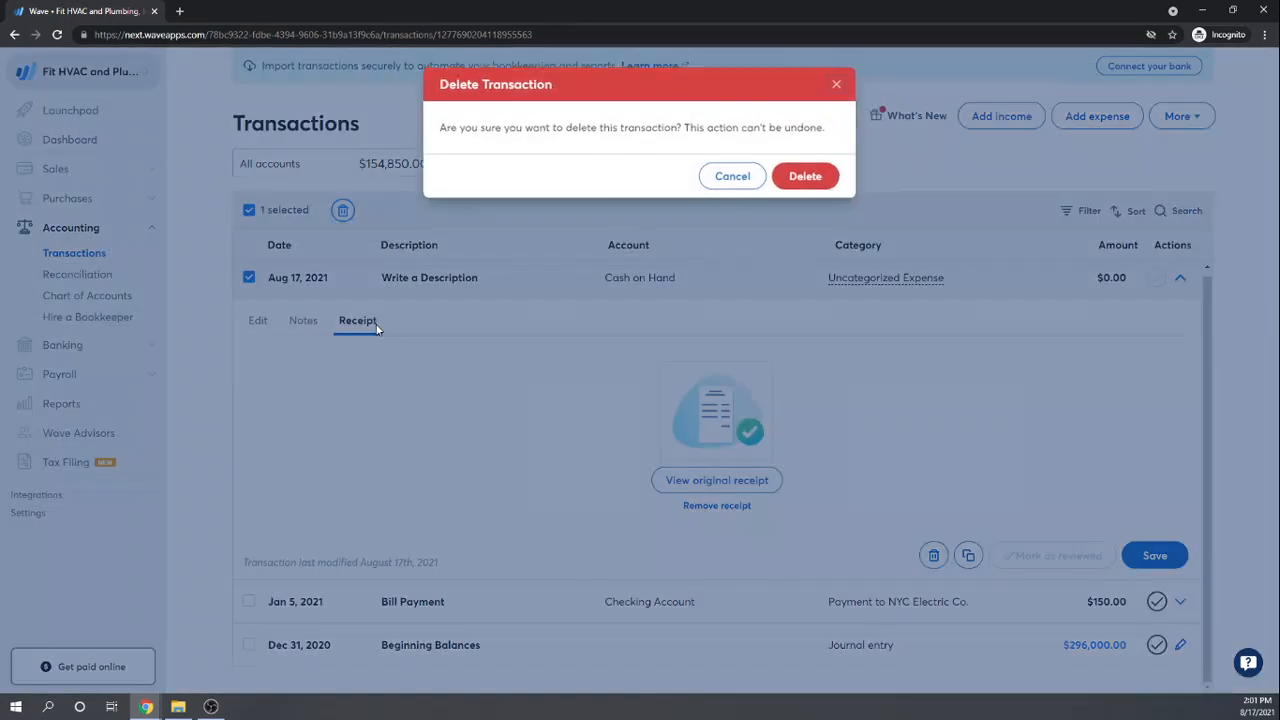
left_click(815, 179)
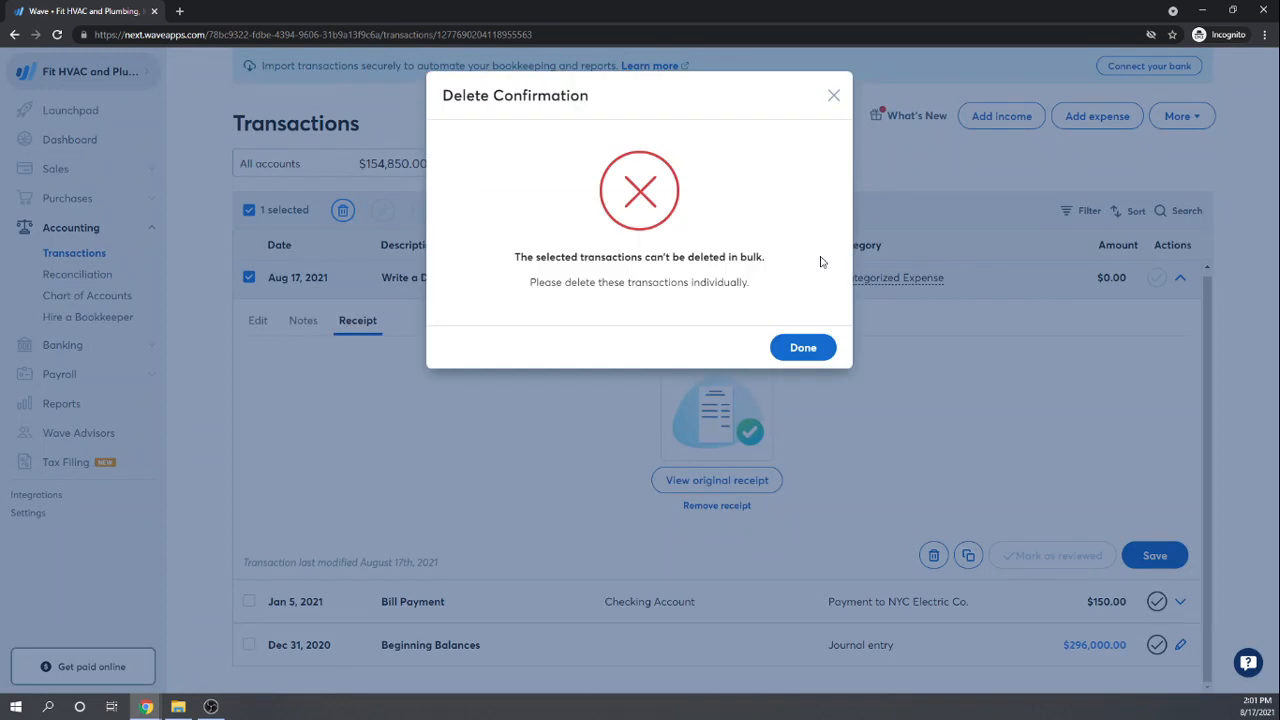
left_click(801, 349)
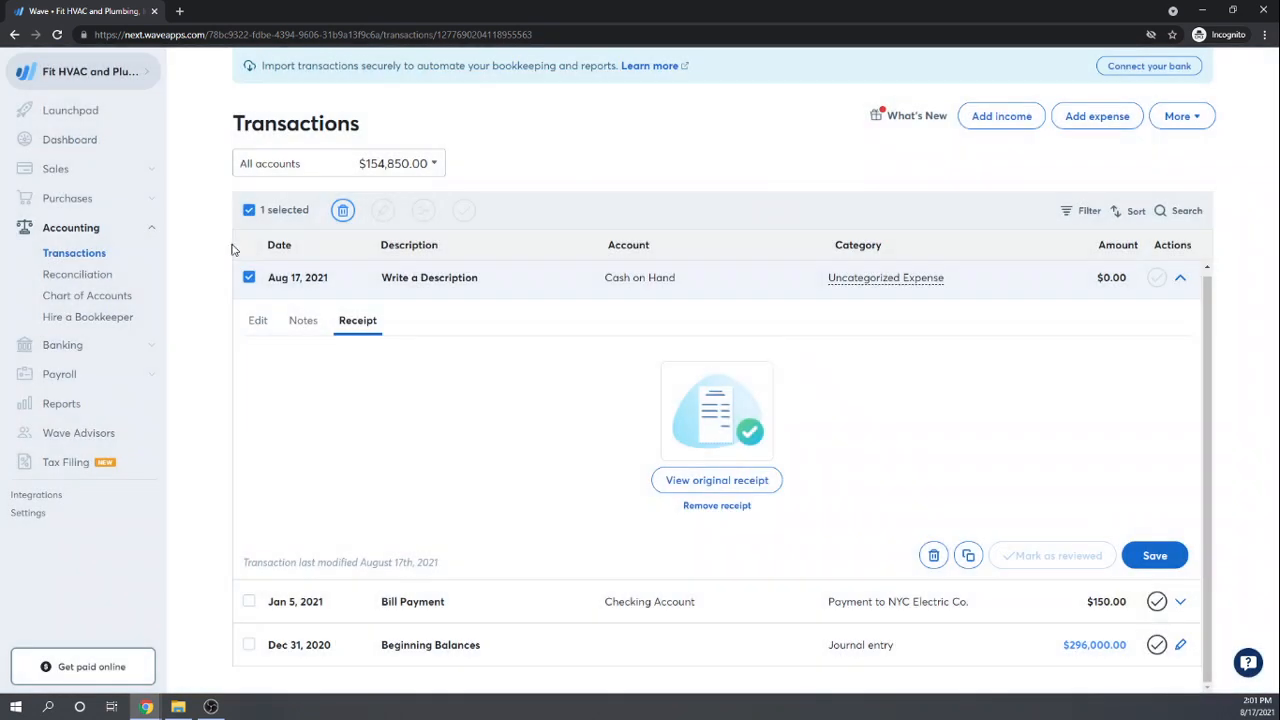
left_click(250, 212)
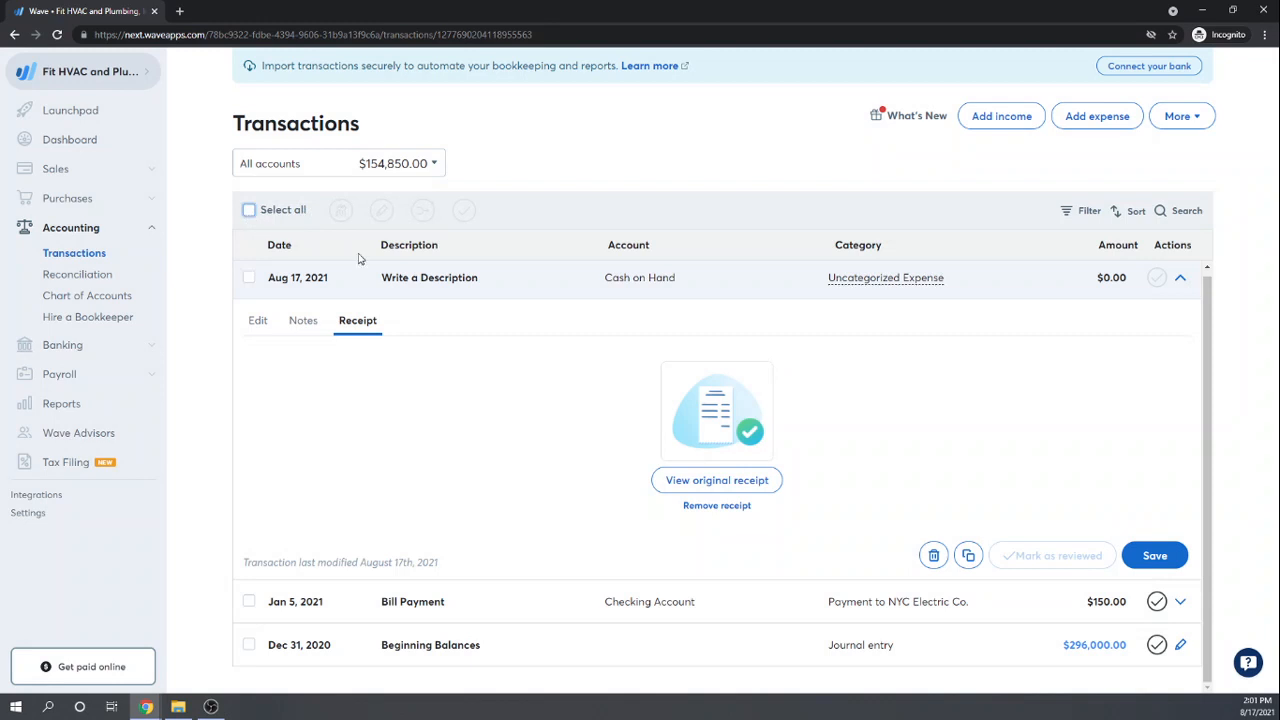
left_click(1180, 278)
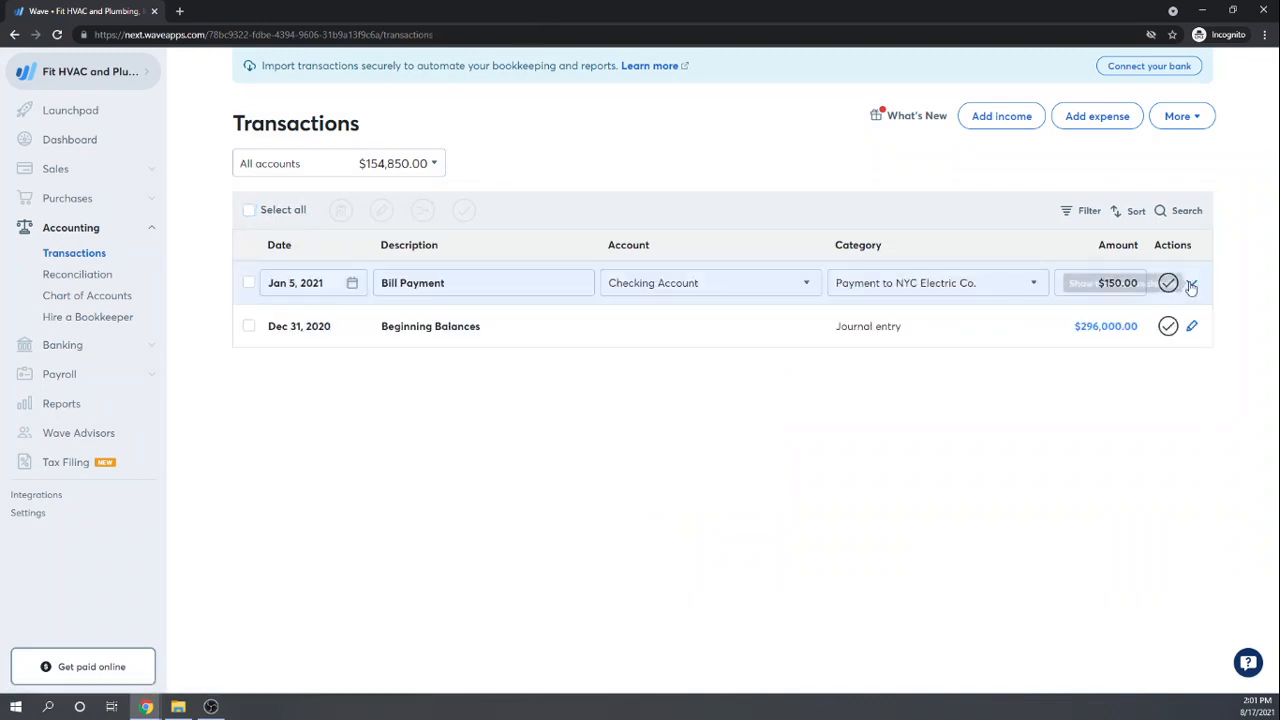
Step: Glance at the Bill Payment details, then return to Purchases > Bills
left_click(1191, 285)
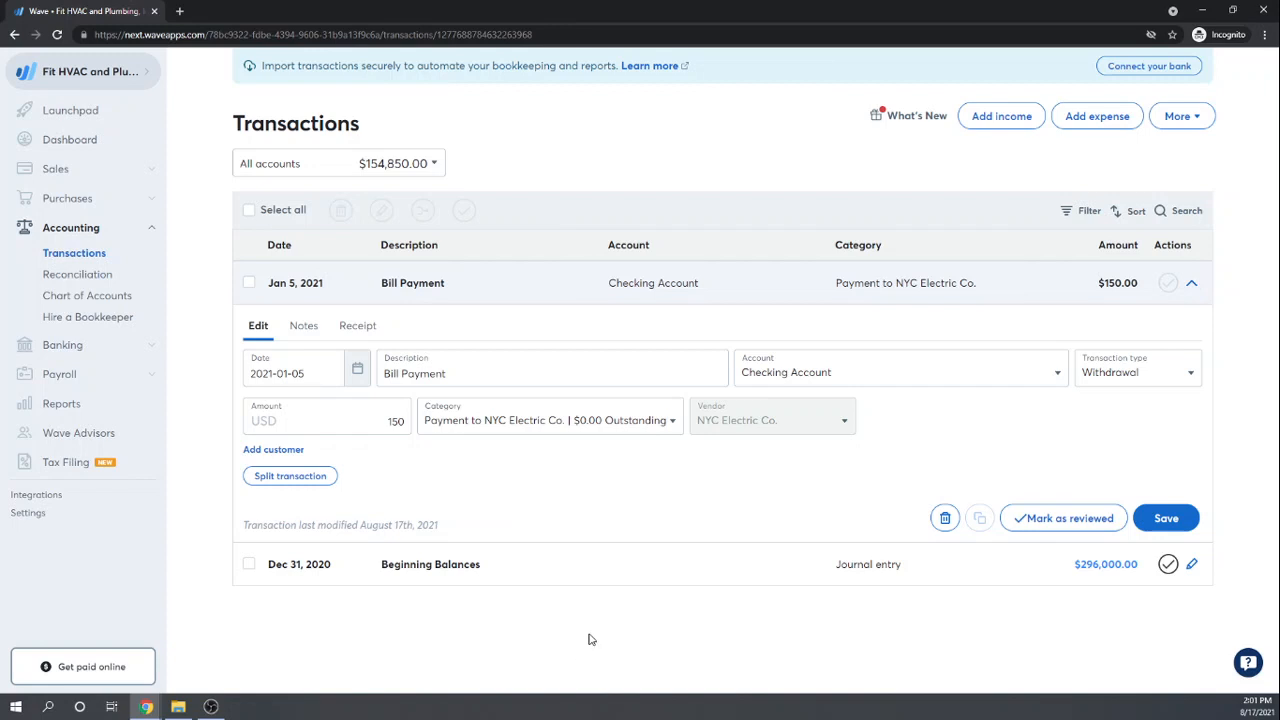
left_click(1191, 283)
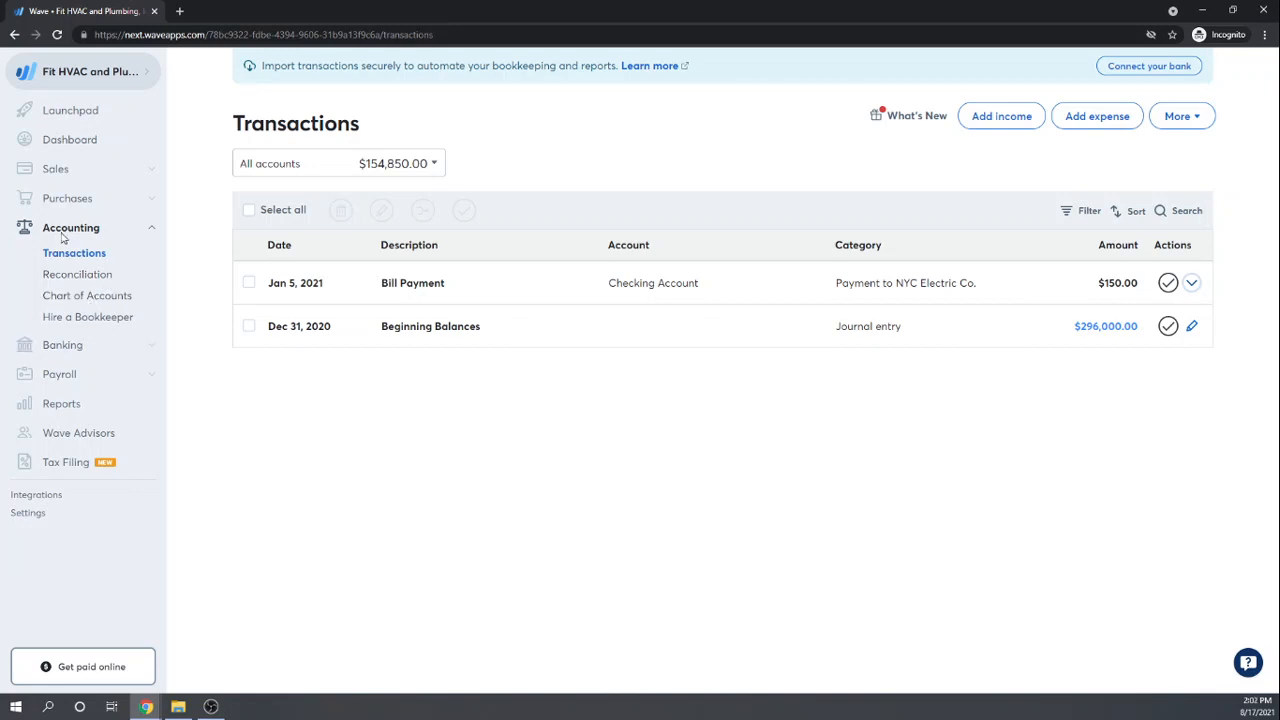
left_click(62, 199)
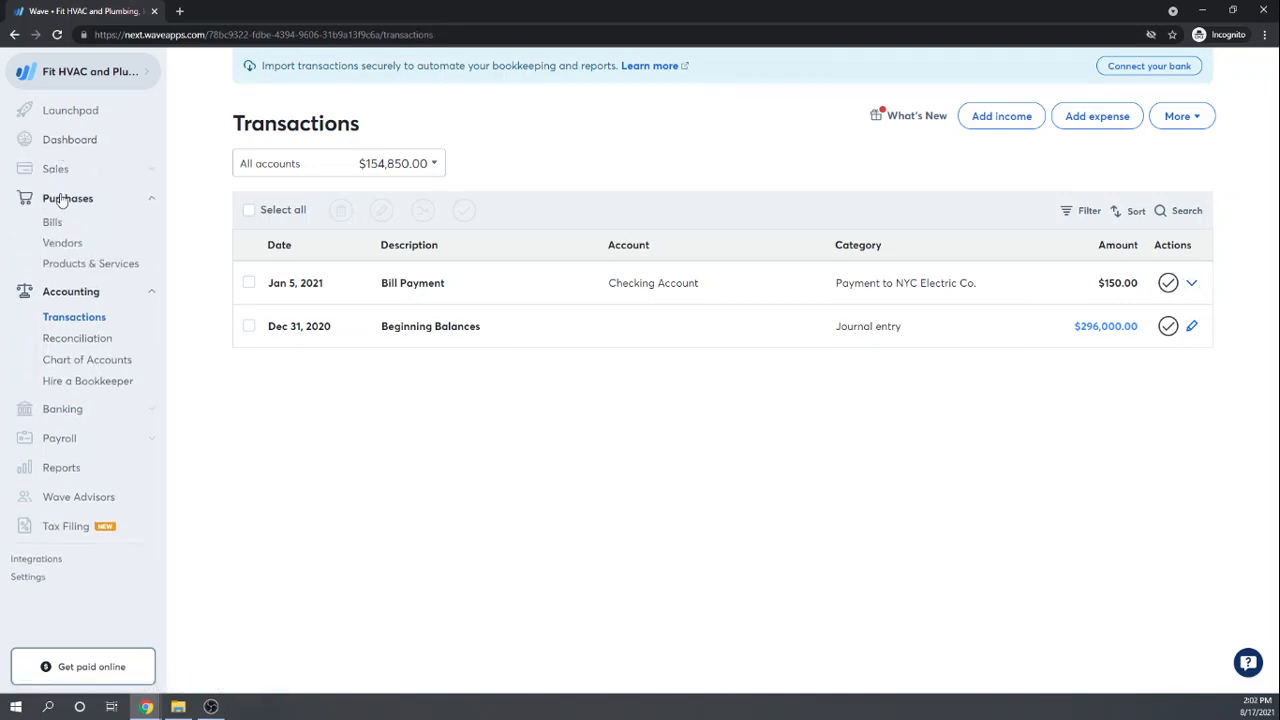
left_click(53, 225)
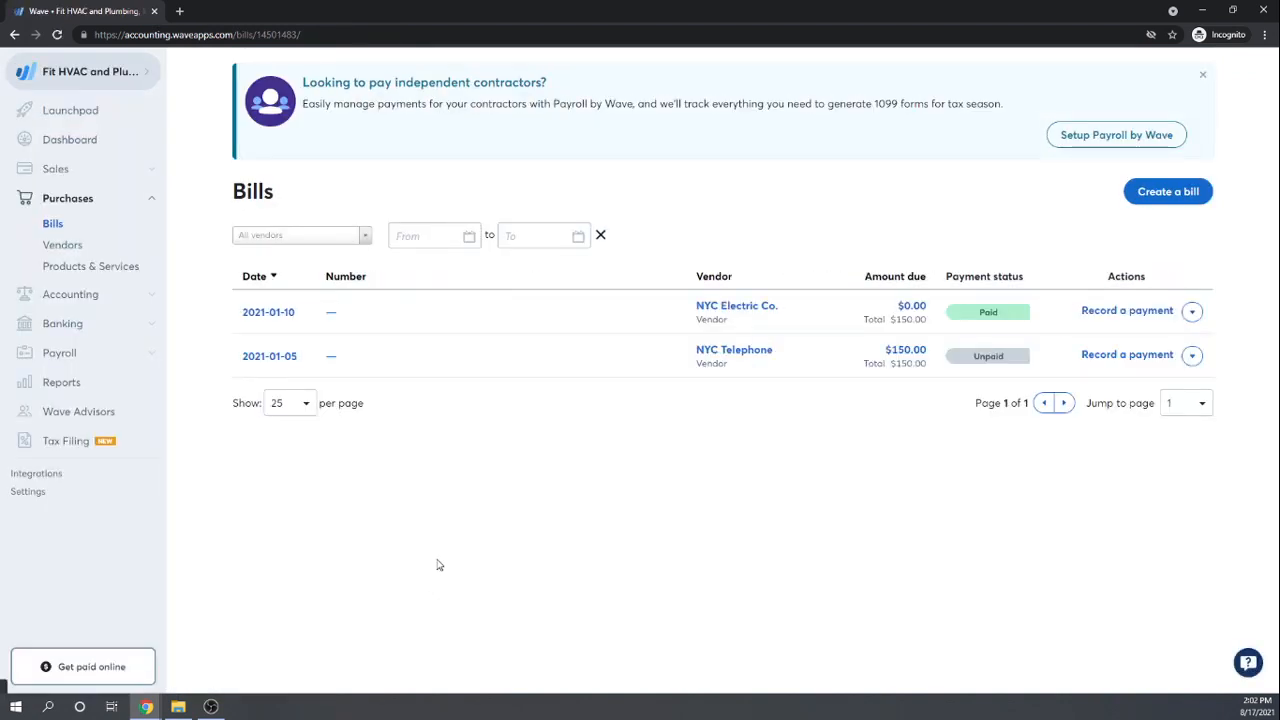
Step: Start a new bill and create Lowes as its new vendor
left_click(1160, 191)
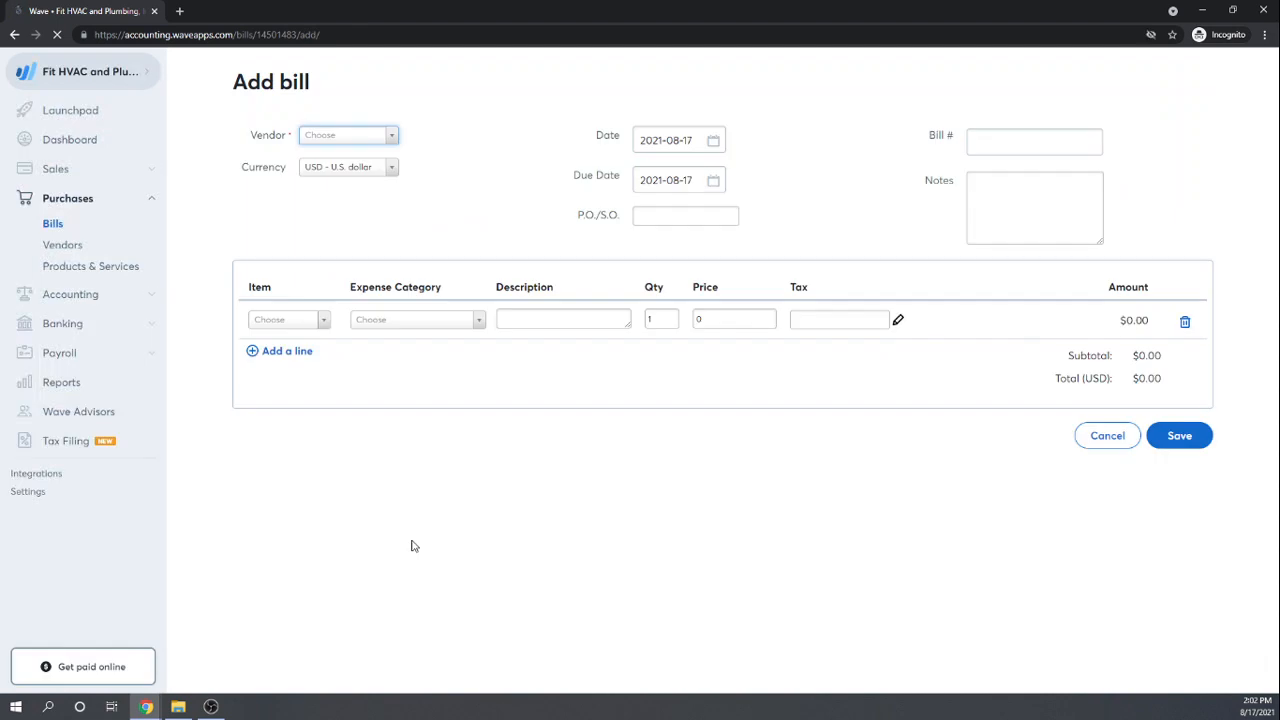
left_click(393, 140)
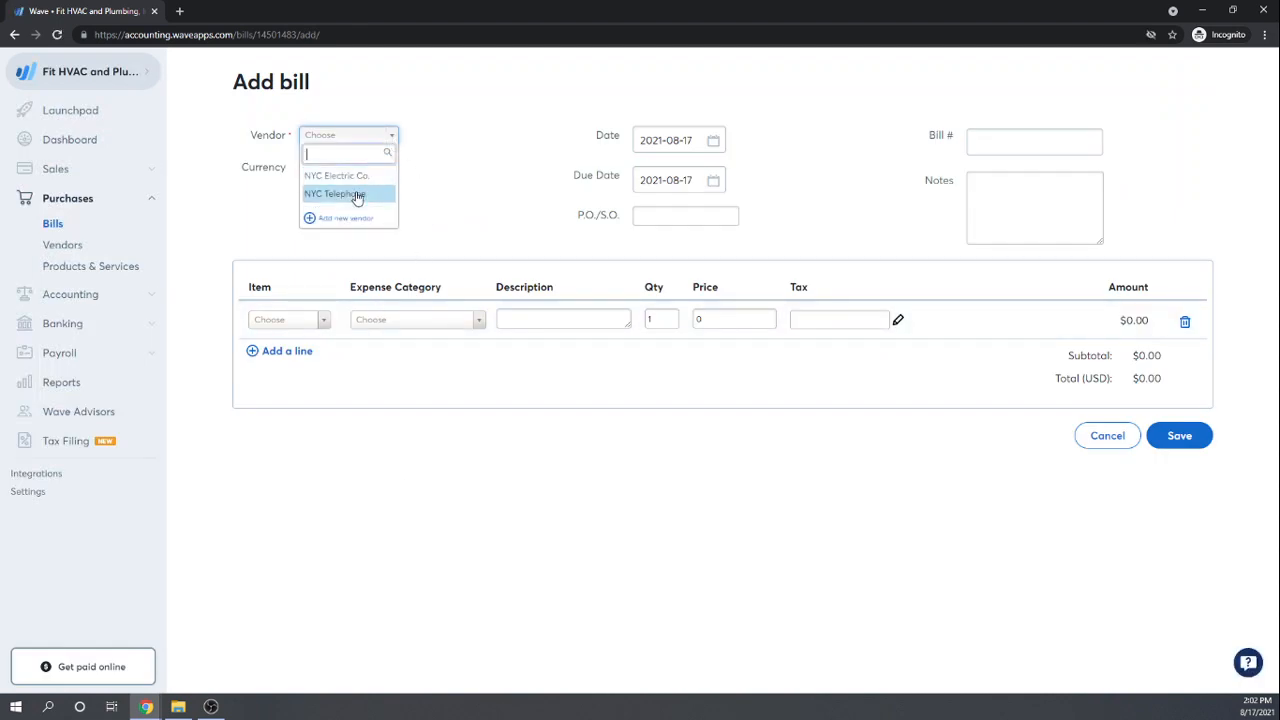
left_click(344, 217)
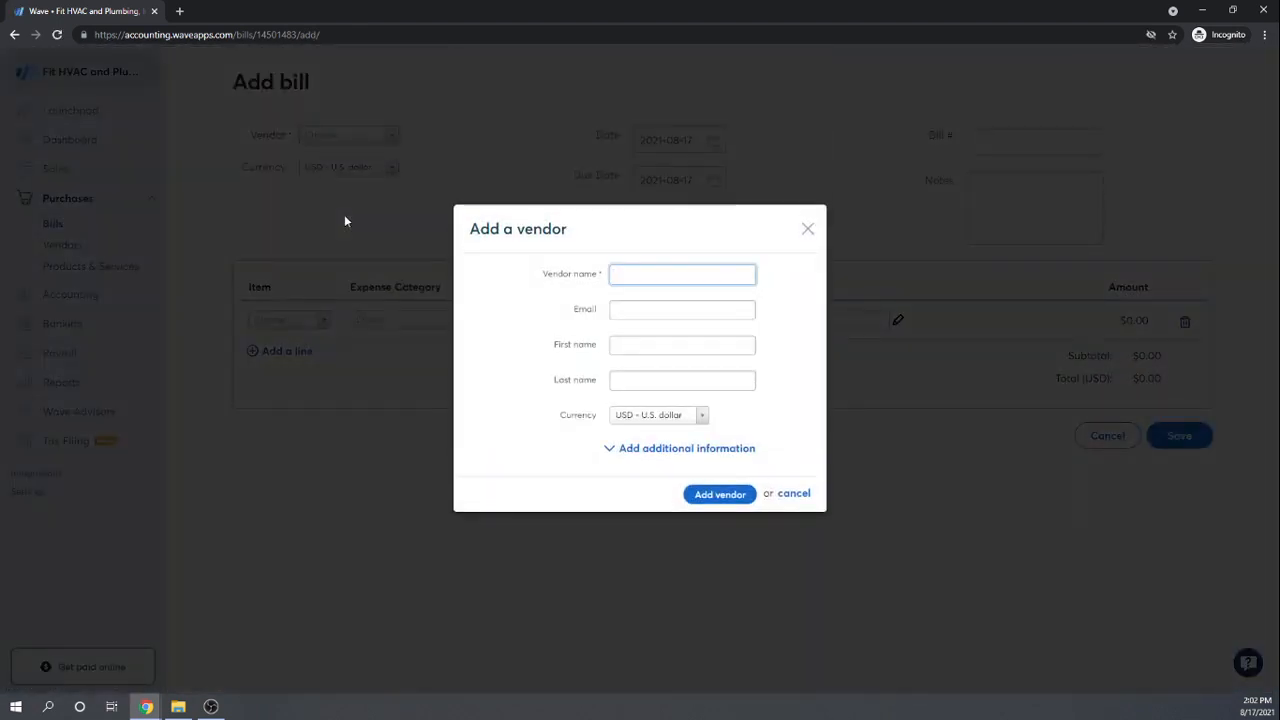
type("Lowes")
key("Tab")
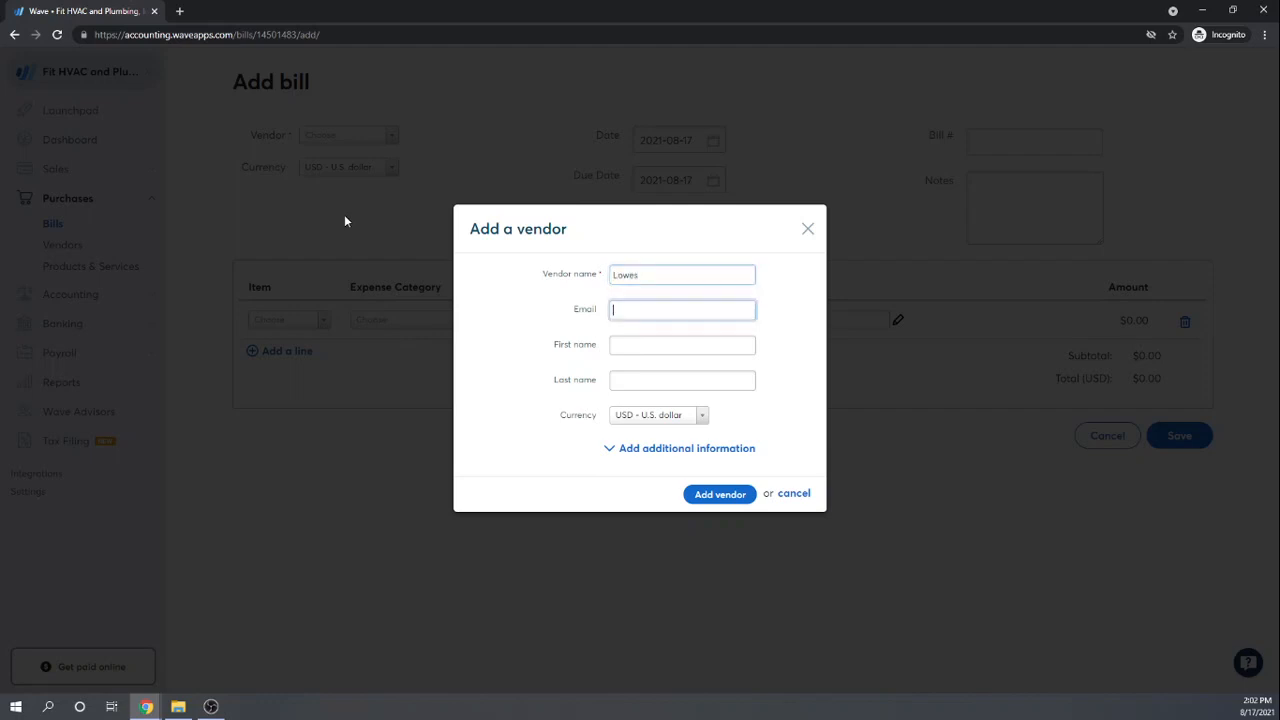
left_click(718, 496)
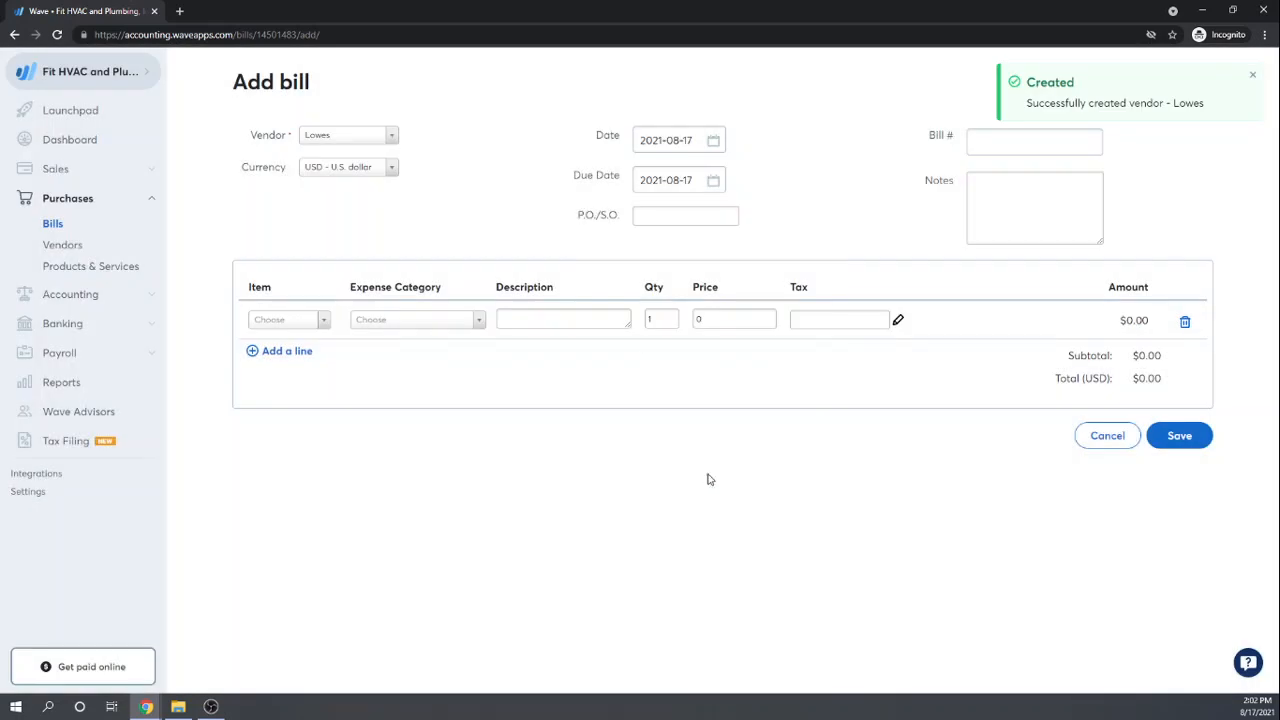
Step: Date the bill January 14, 2021 with a due date of August 14, 2021
left_click(715, 138)
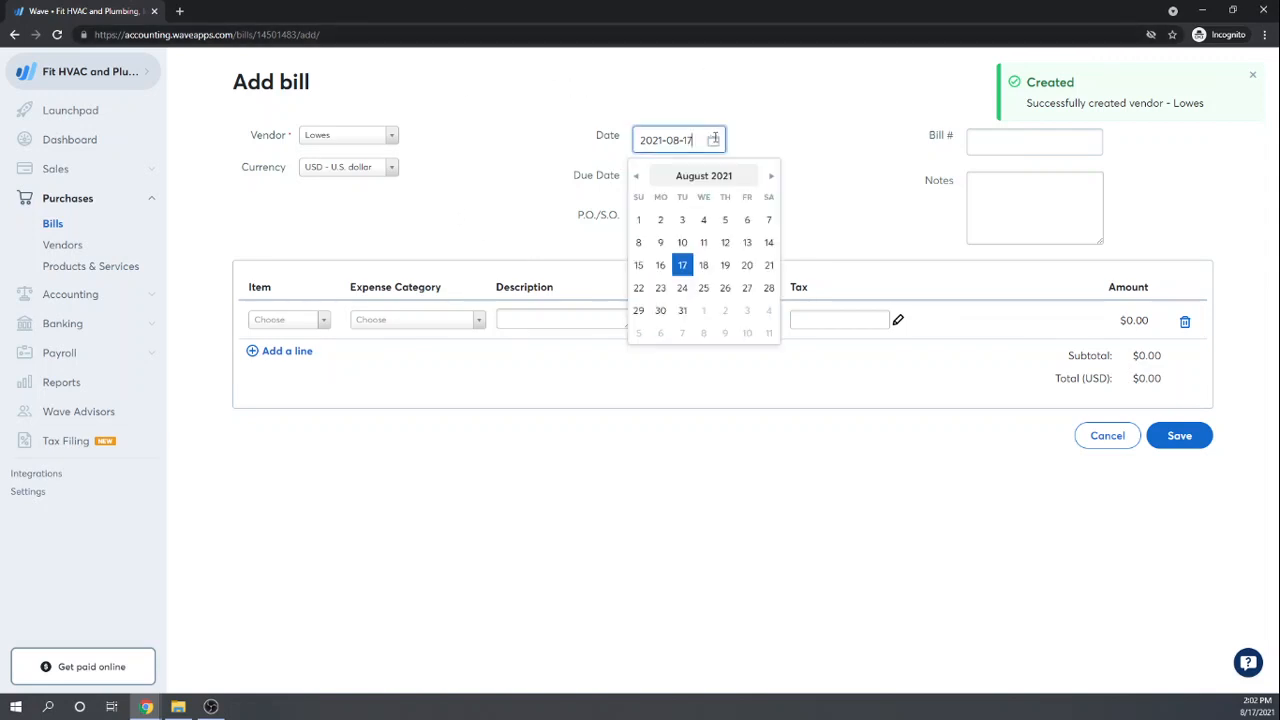
left_click(636, 176)
left_click(636, 176)
left_click(636, 176)
left_click(636, 176)
left_click(636, 176)
left_click(636, 176)
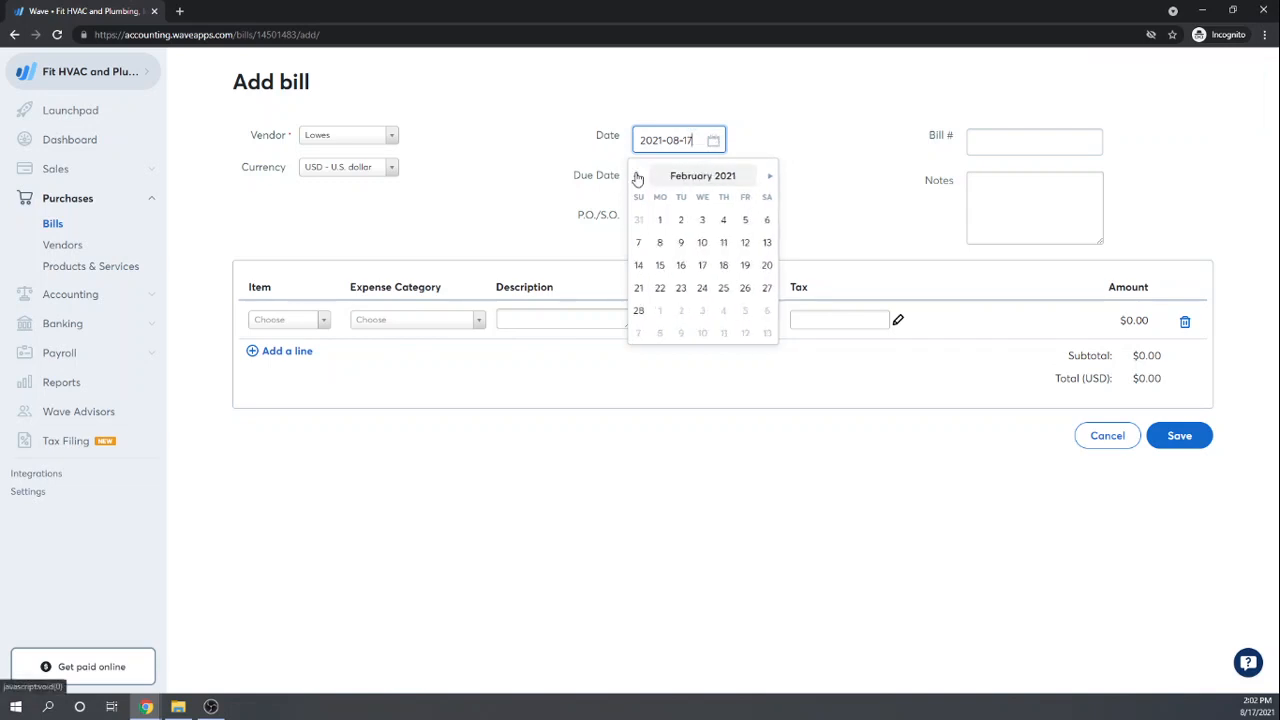
left_click(636, 176)
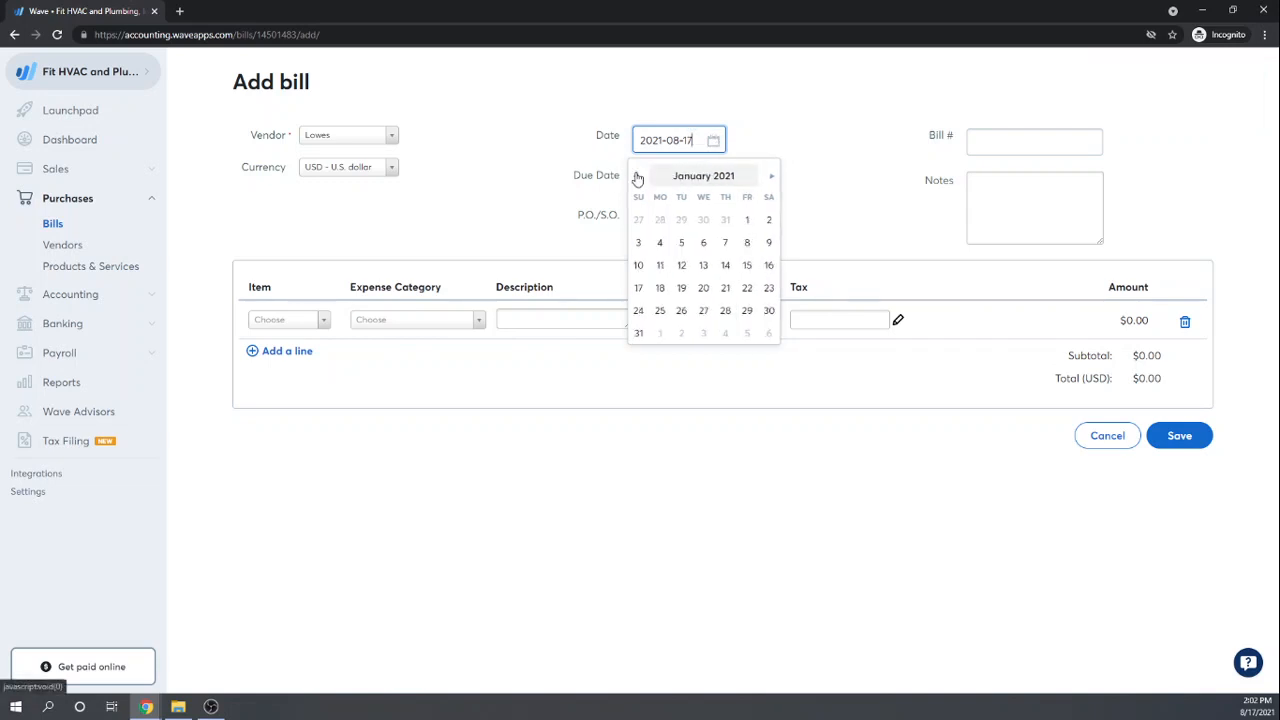
left_click(724, 266)
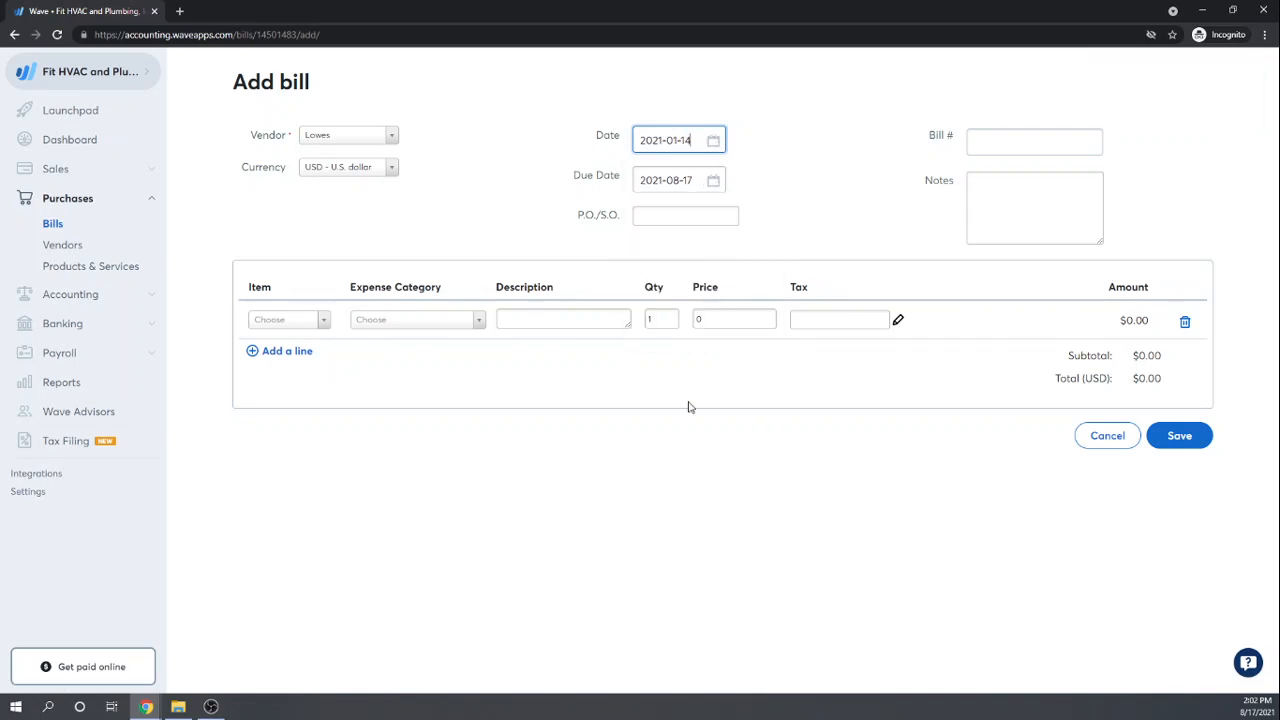
left_click(715, 179)
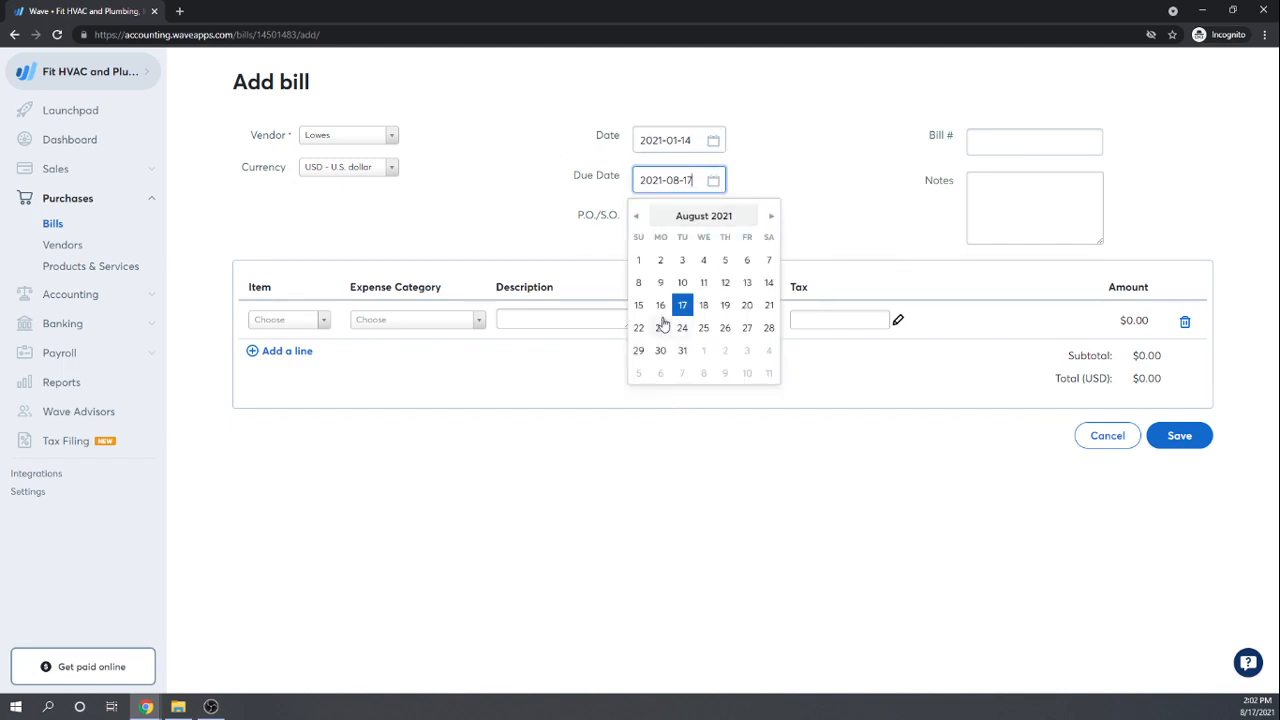
left_click(769, 284)
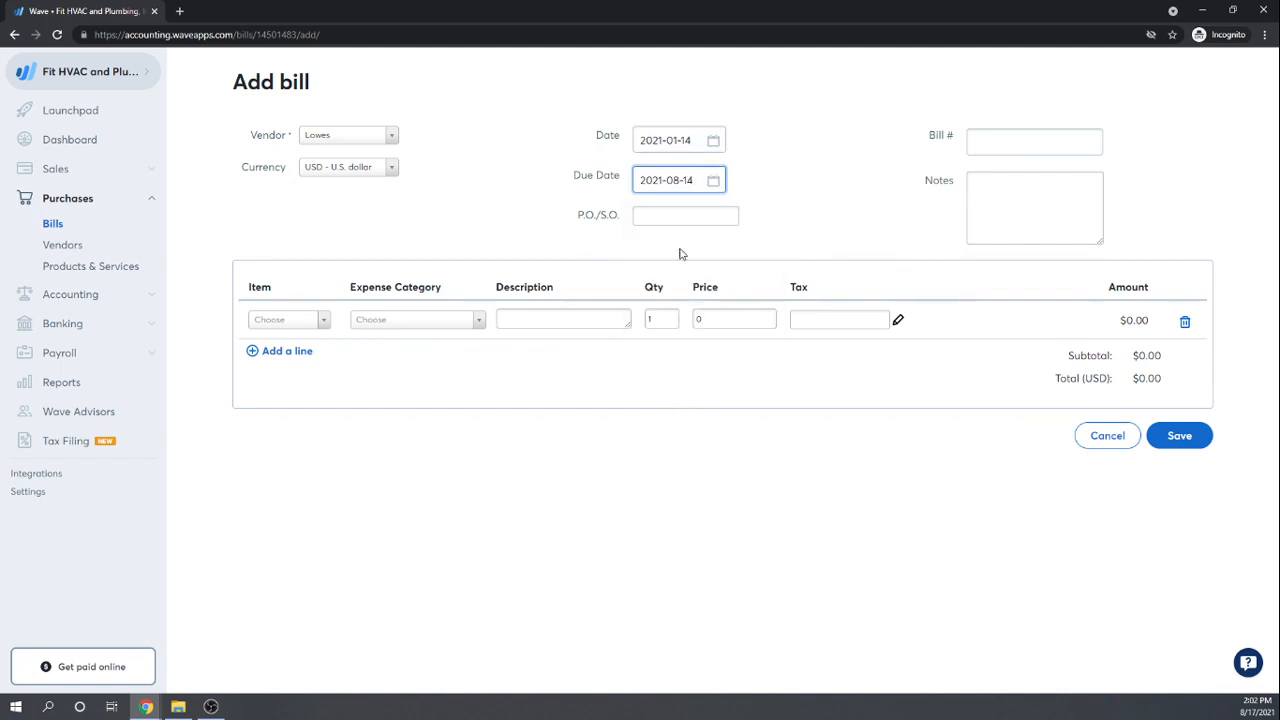
left_click(680, 216)
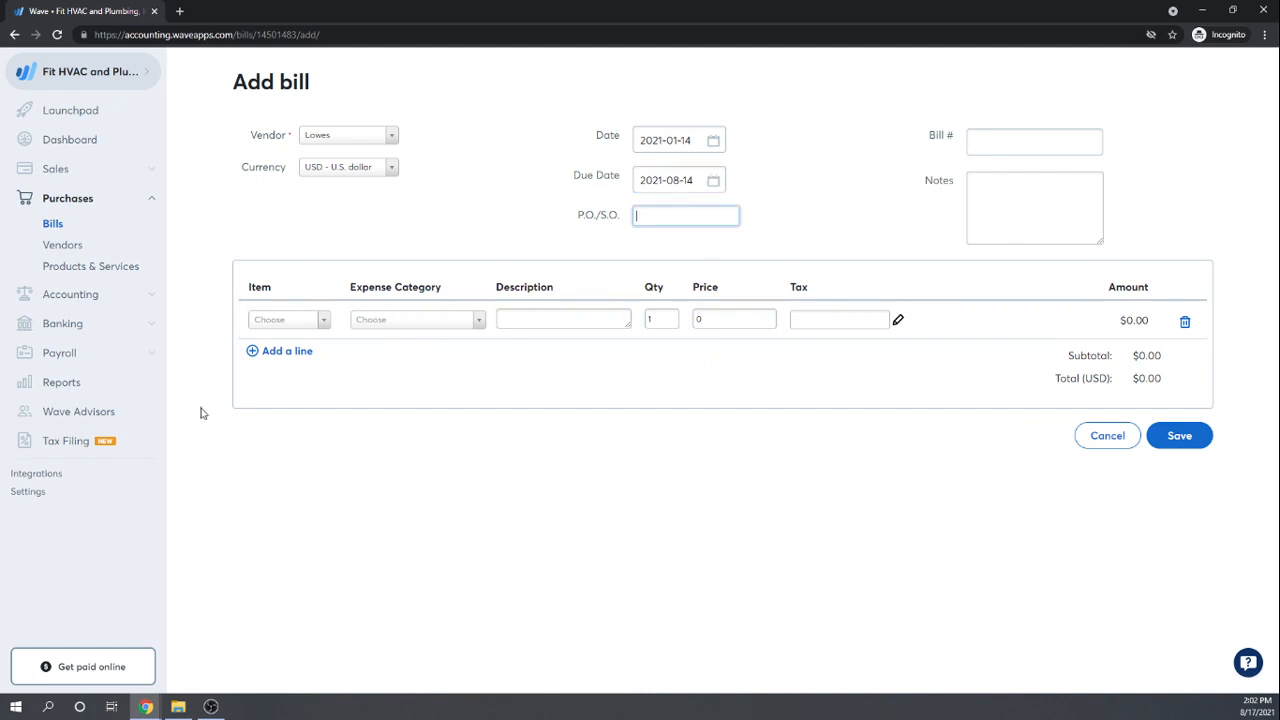
Step: Search the bill's expense categories for 'Tools' and scroll through the list
left_click(477, 324)
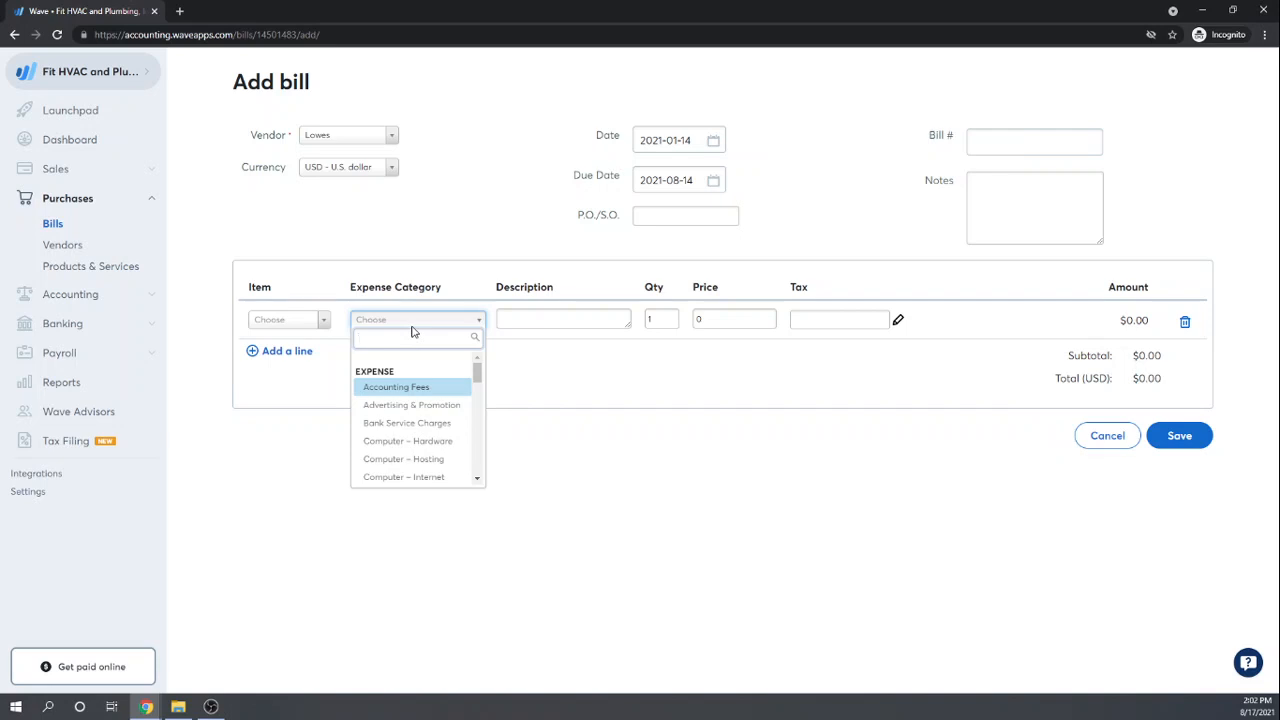
type("Tools")
key("BackSpace")
key("BackSpace")
key("BackSpace")
key("BackSpace")
key("BackSpace")
scroll(430, 410, "down", 5)
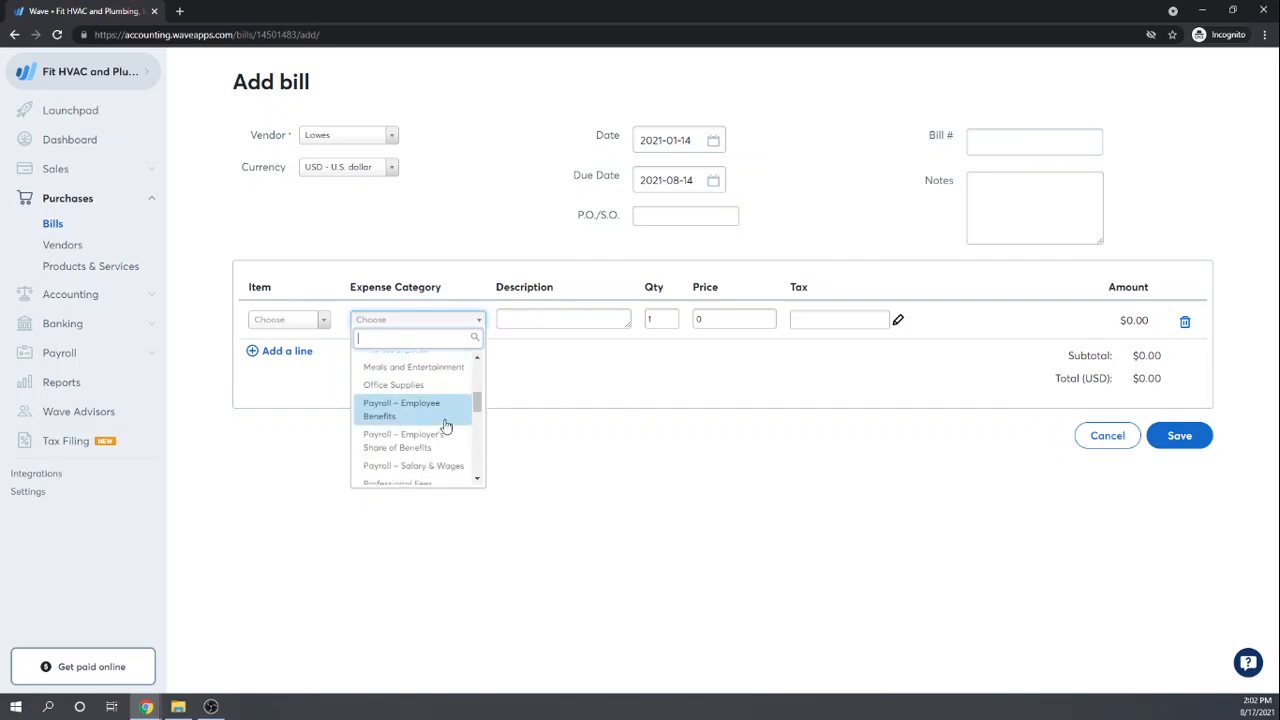
scroll(446, 426, "down", 4)
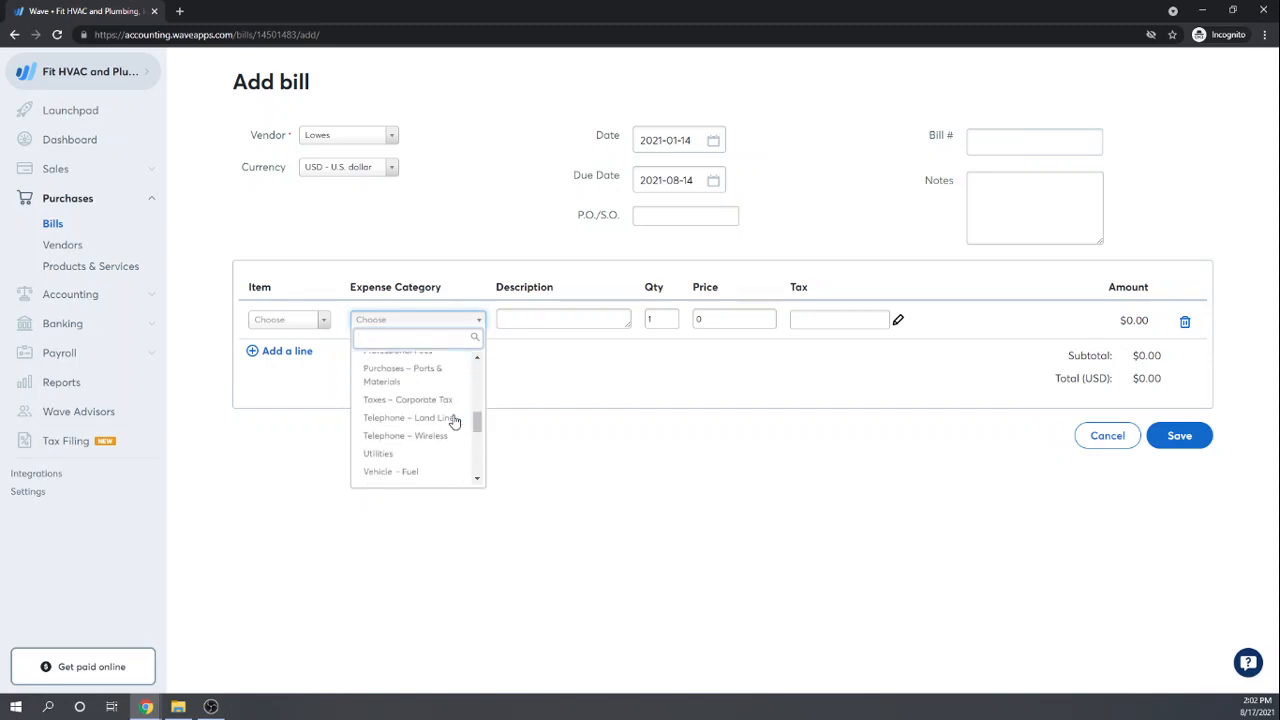
scroll(457, 400, "down", 2)
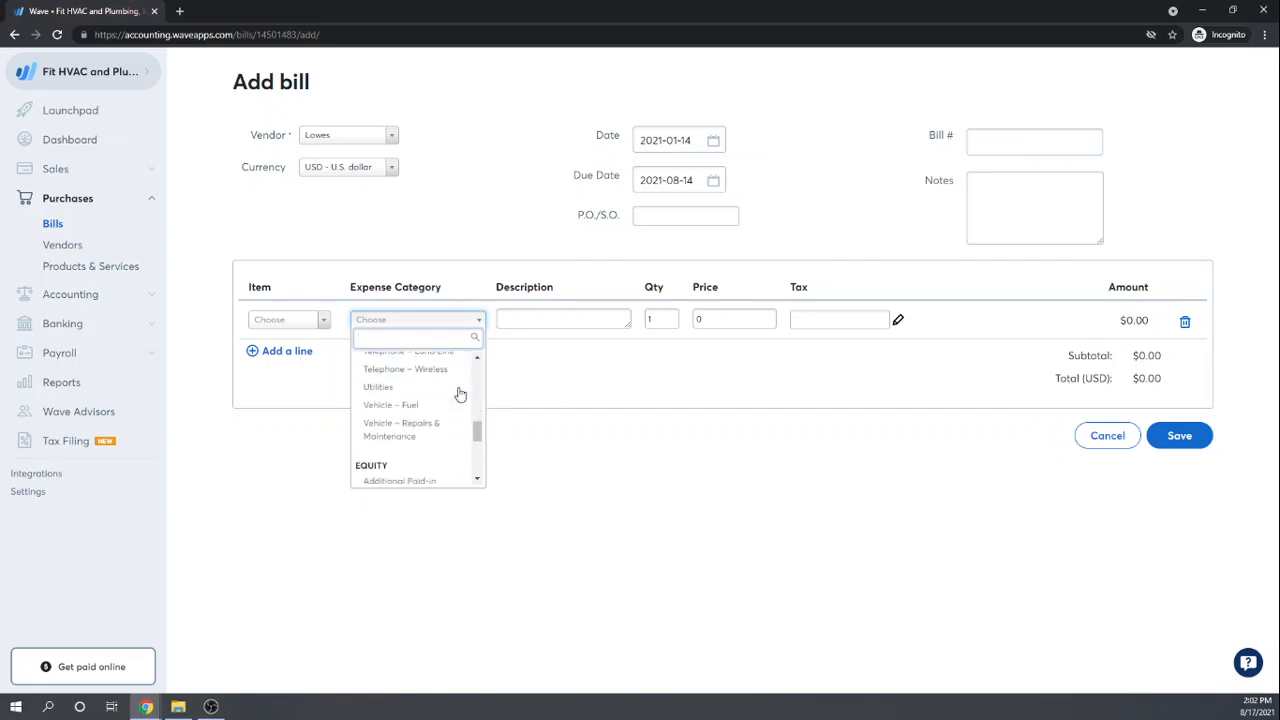
scroll(455, 408, "down", 1)
scroll(455, 405, "up", 8)
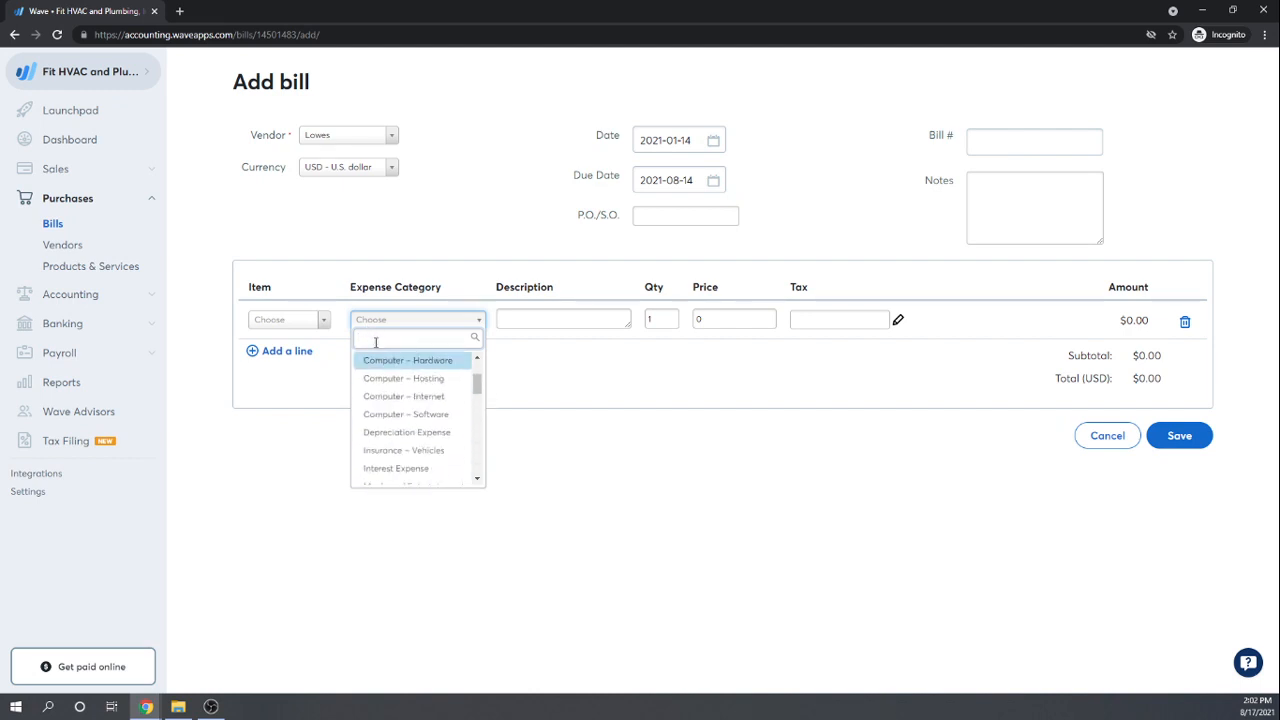
Step: Retry a 'Too' search, leave the category empty, and open Accounting > Chart of Accounts
type("Tools")
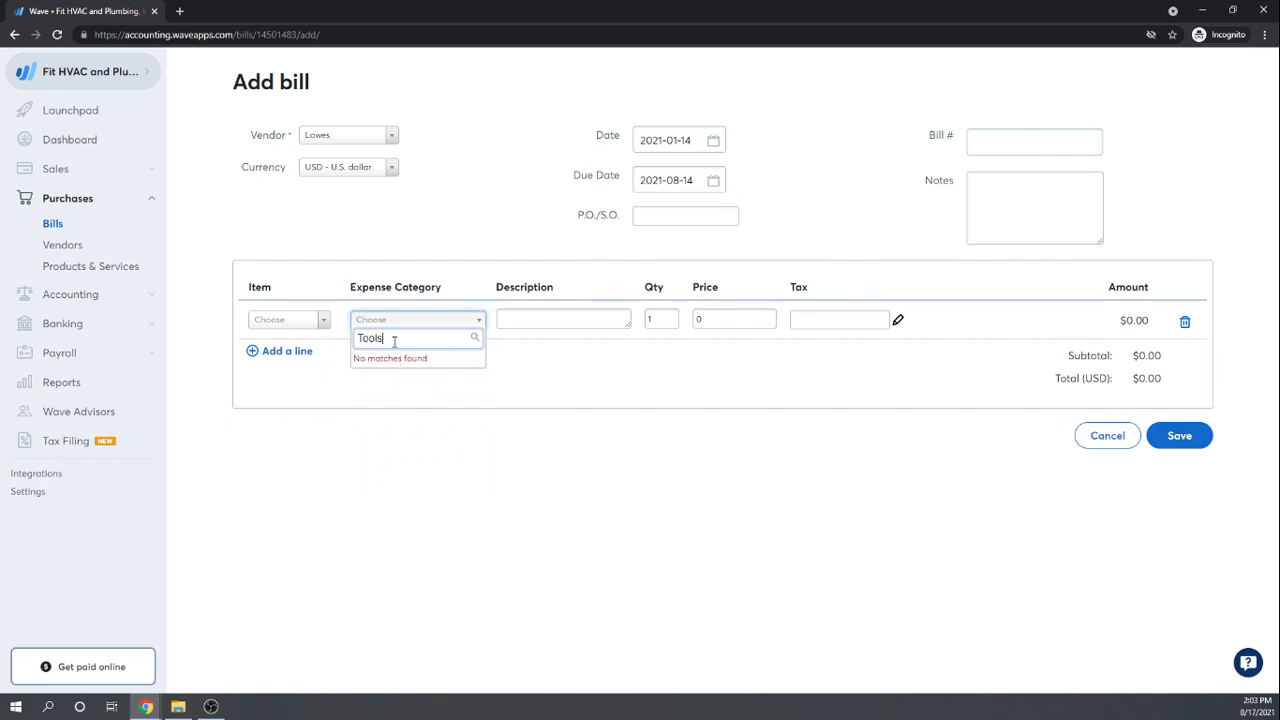
left_click_drag(393, 340, 297, 345)
key("BackSpace")
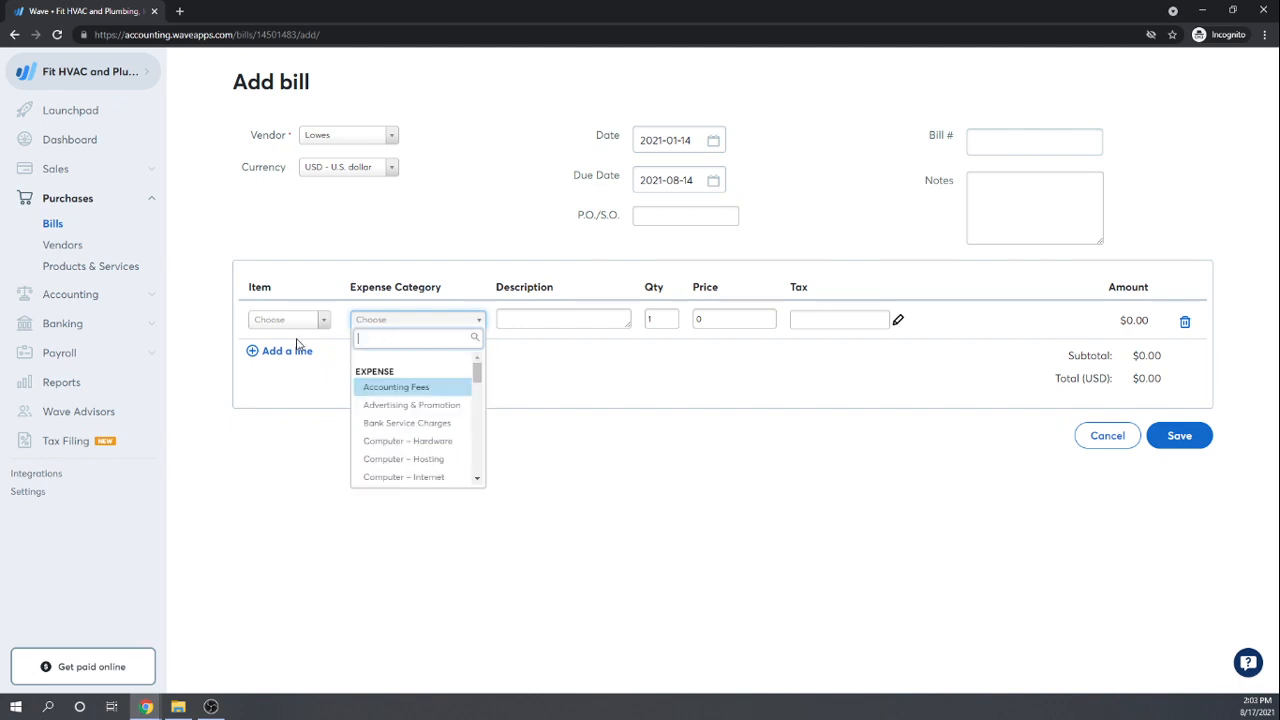
left_click_drag(477, 372, 474, 476)
scroll(420, 464, "up", 2)
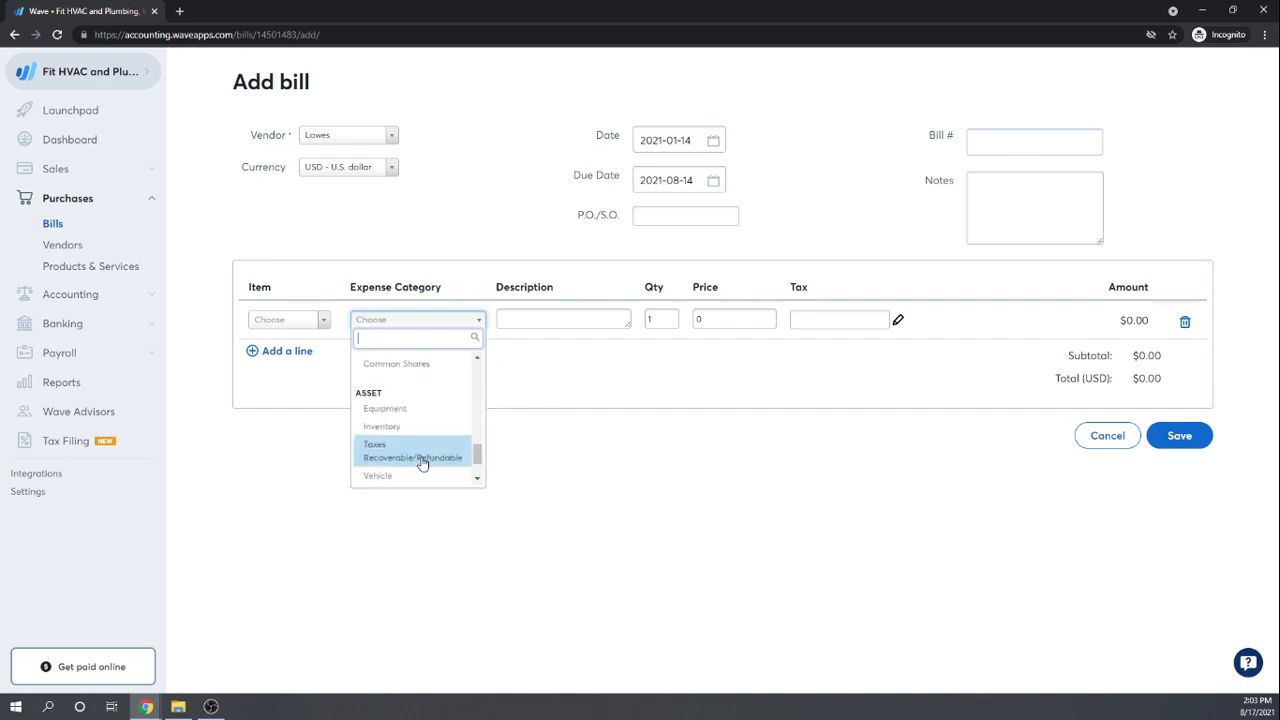
scroll(423, 467, "down", 2)
scroll(423, 467, "down", 1)
scroll(423, 470, "up", 5)
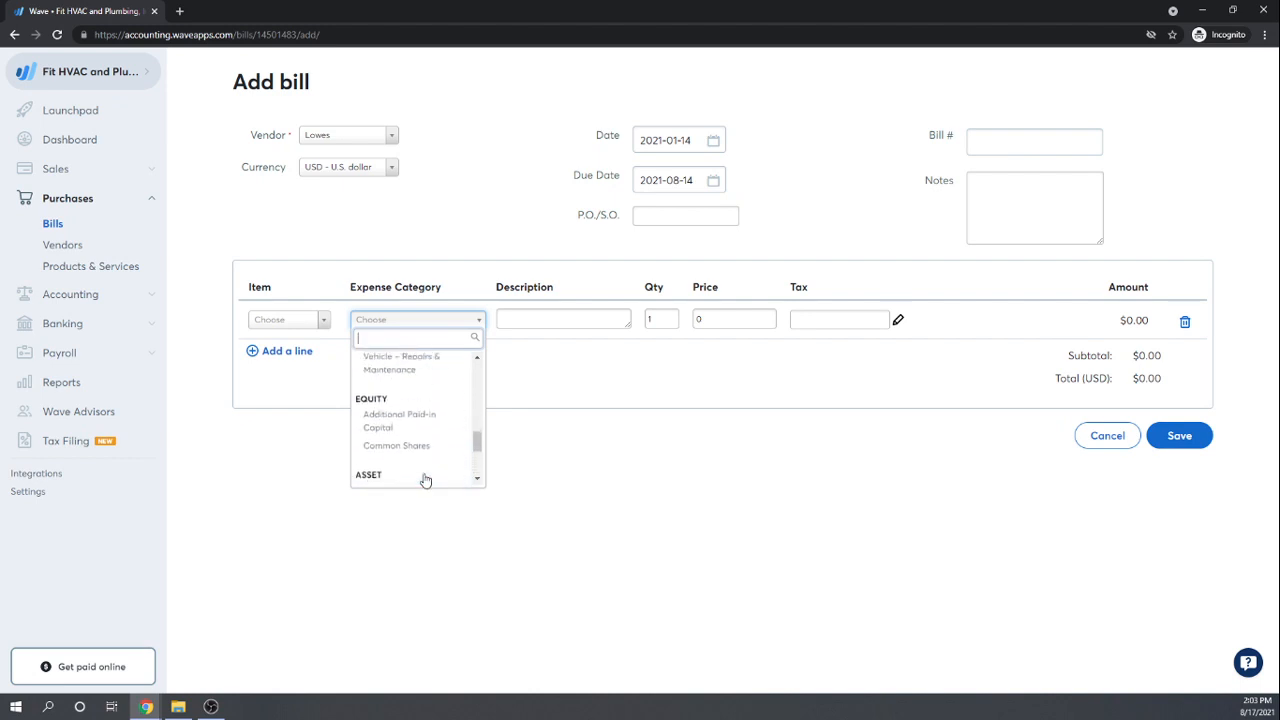
scroll(425, 478, "up", 8)
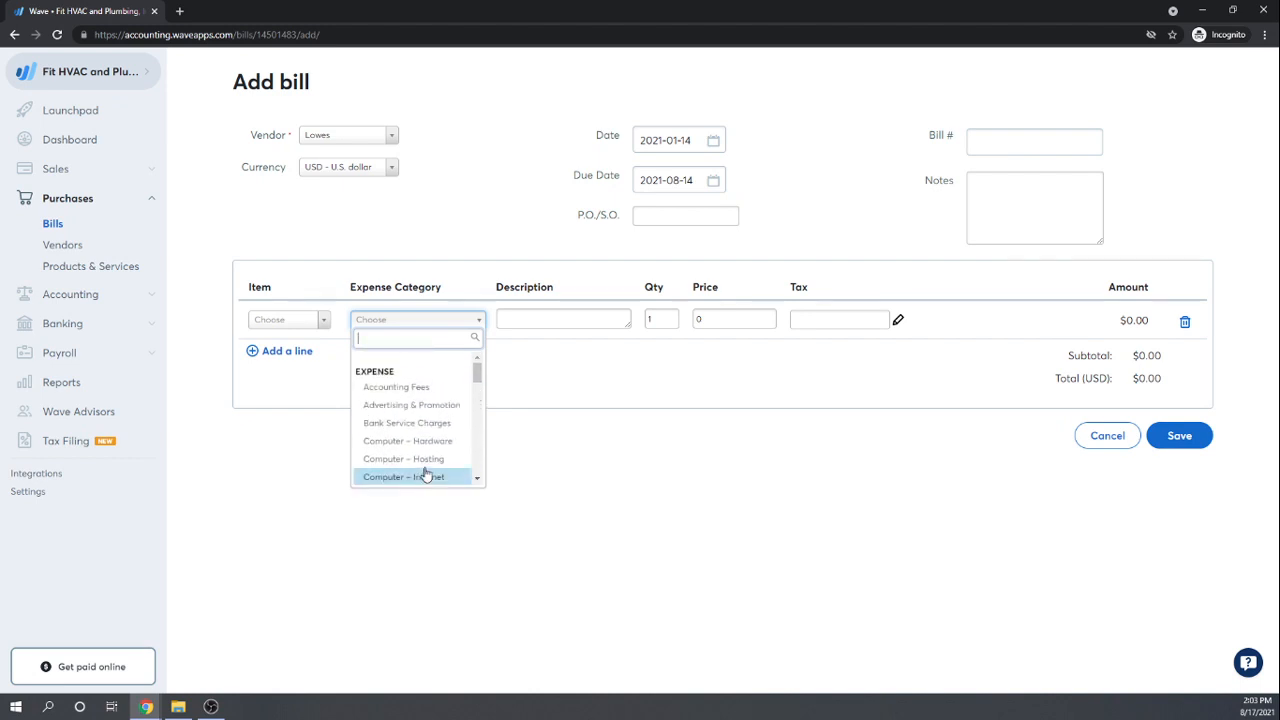
left_click(607, 497)
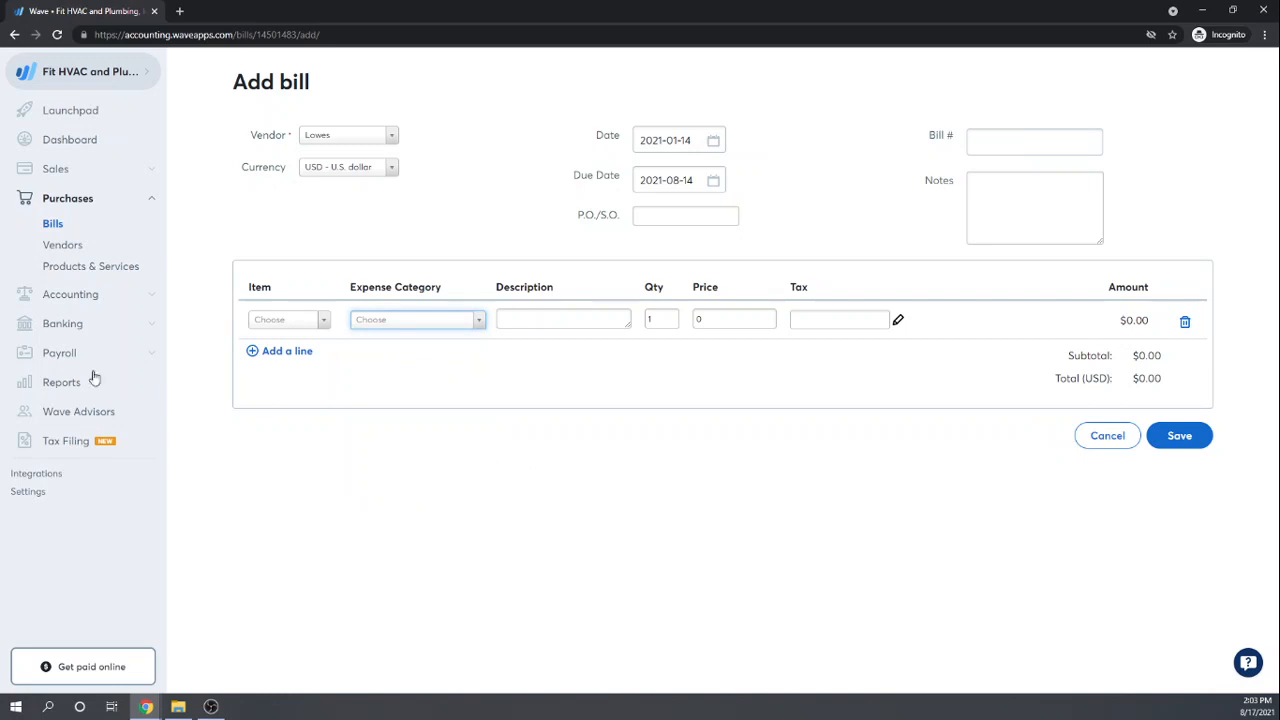
left_click(71, 295)
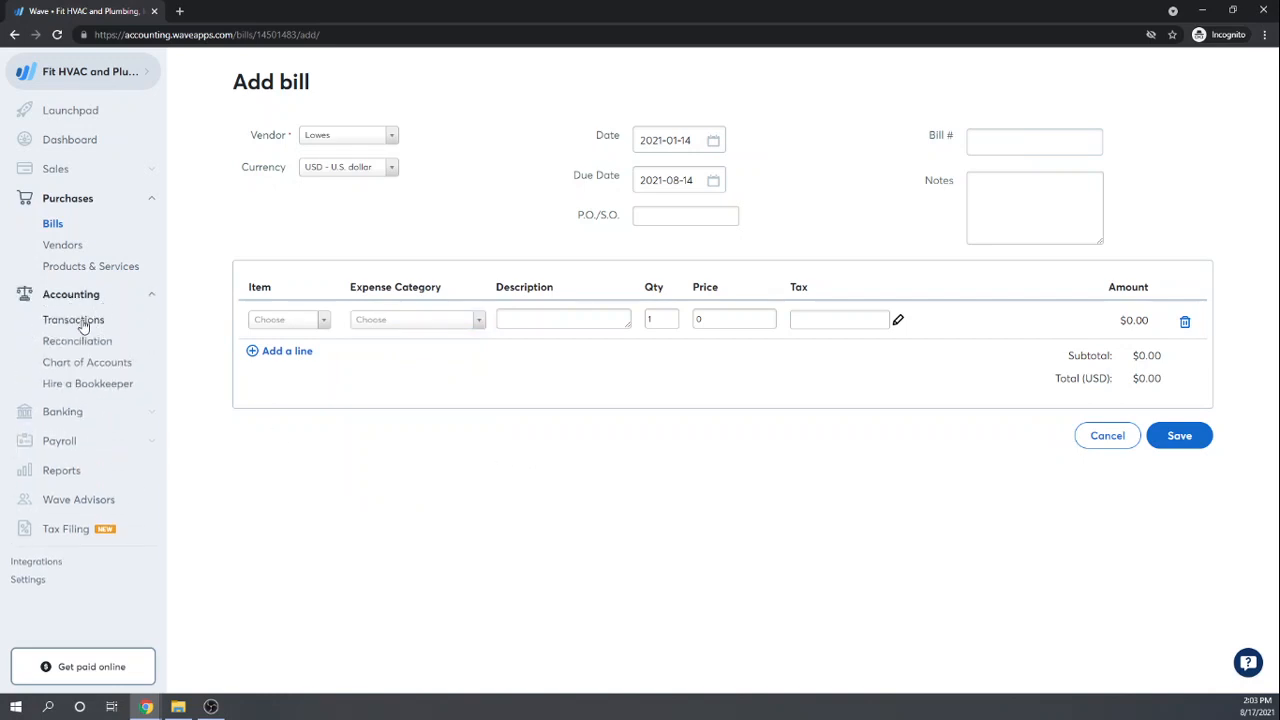
left_click(88, 363)
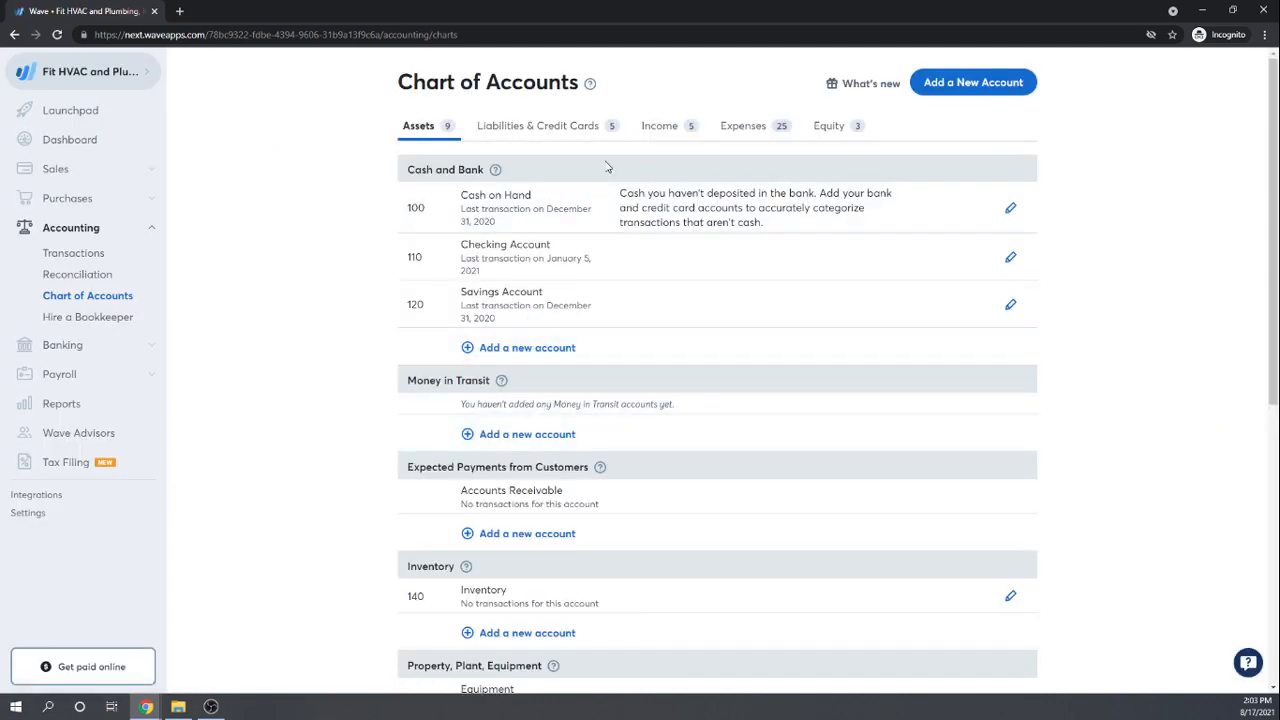
Step: Add and save an Operating Expense account named 'Small Tools' under Expenses
left_click(741, 131)
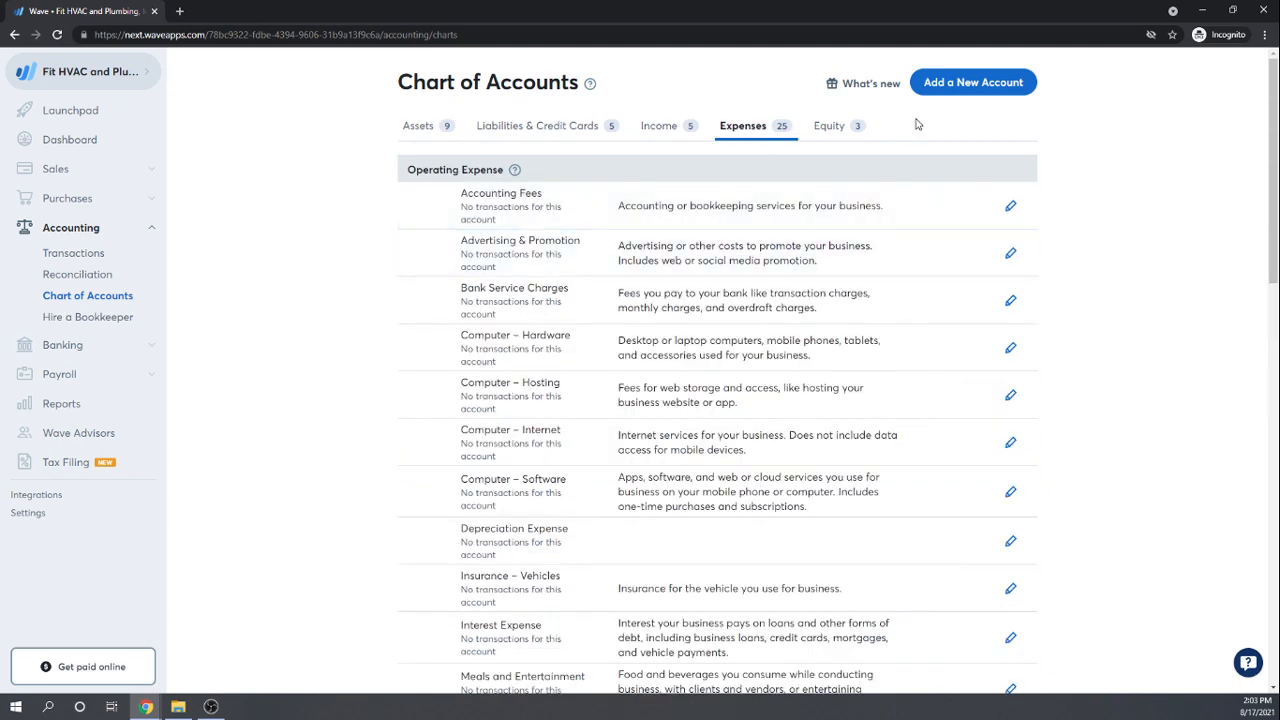
left_click(967, 88)
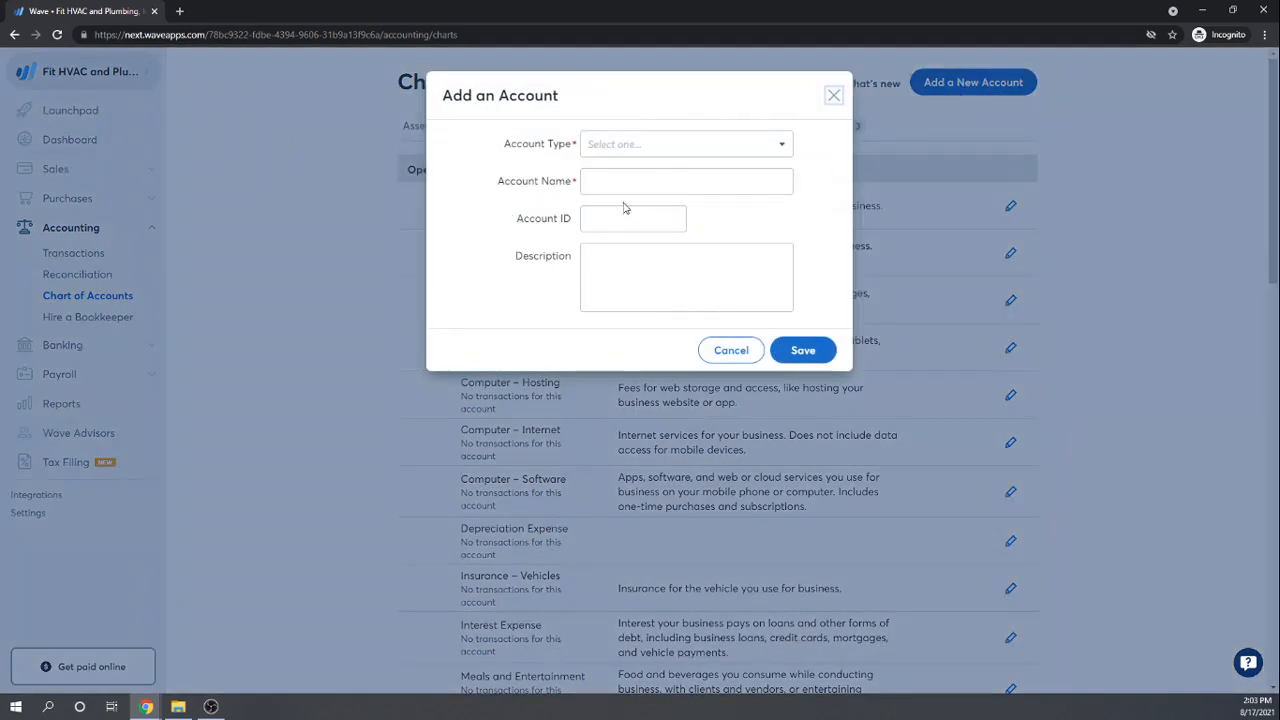
left_click(780, 147)
scroll(711, 341, "down", 2)
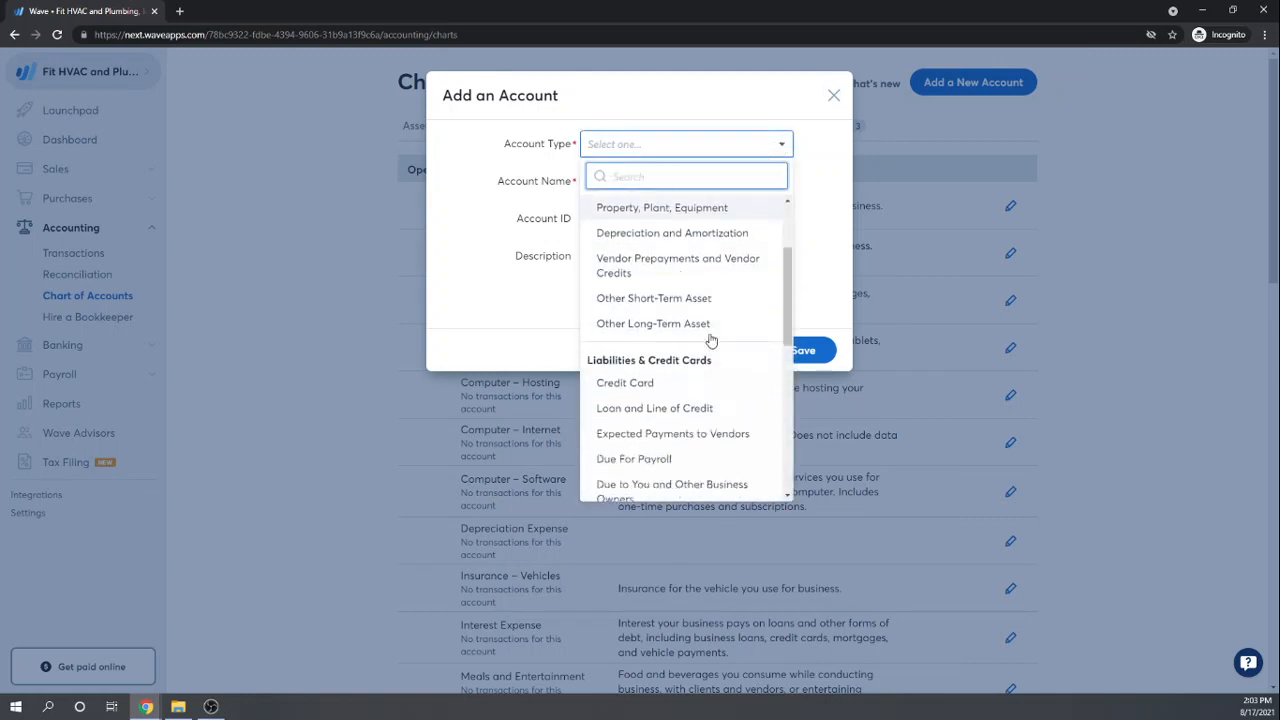
scroll(711, 341, "down", 5)
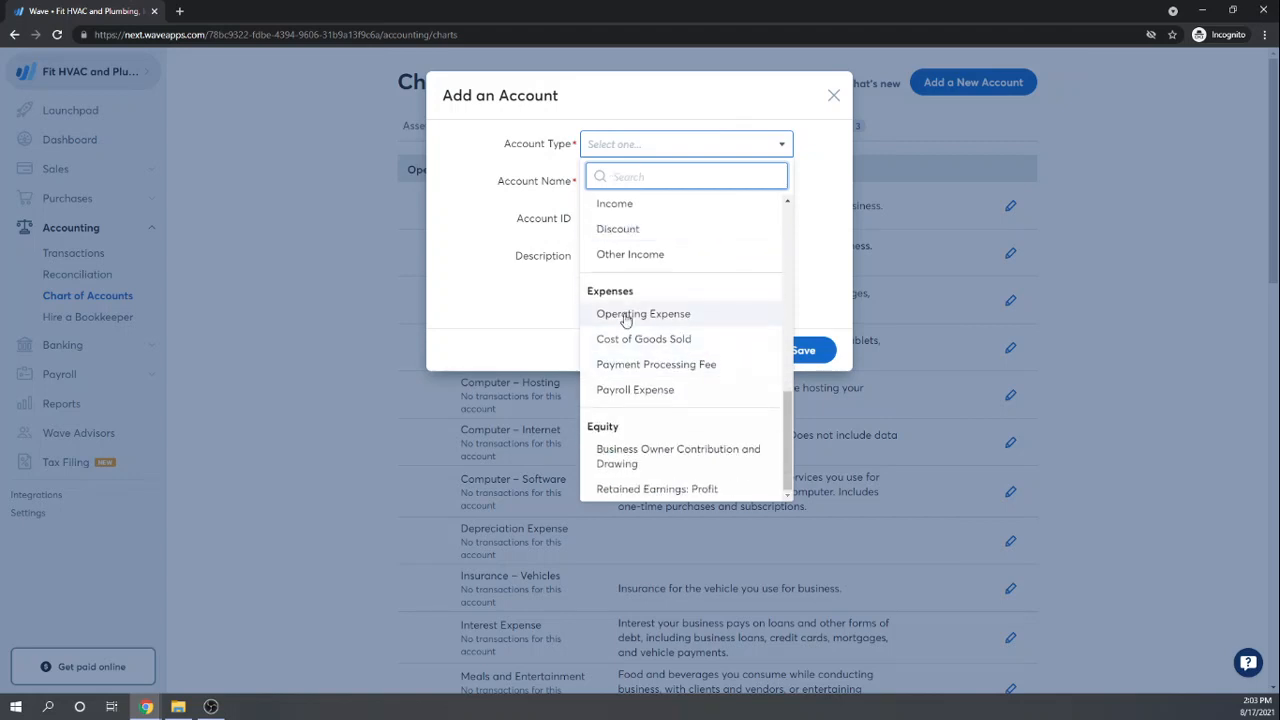
left_click(626, 315)
left_click(616, 177)
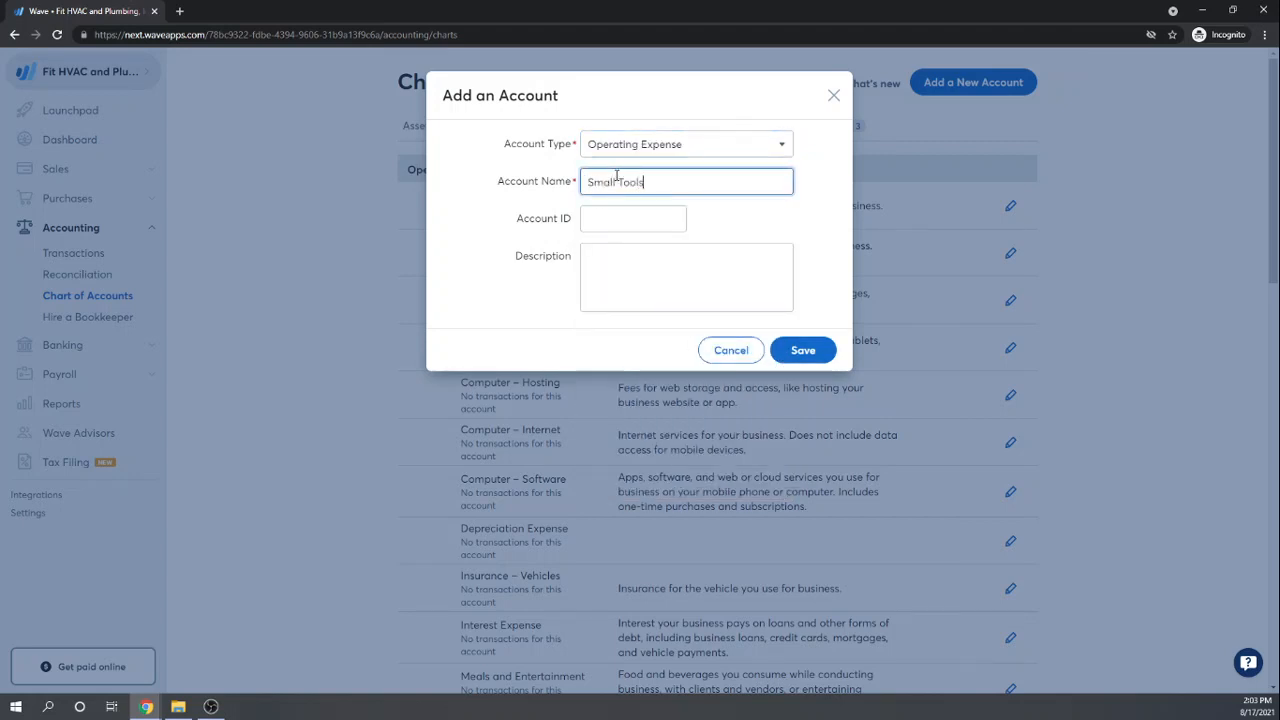
key("Tab")
left_click(806, 351)
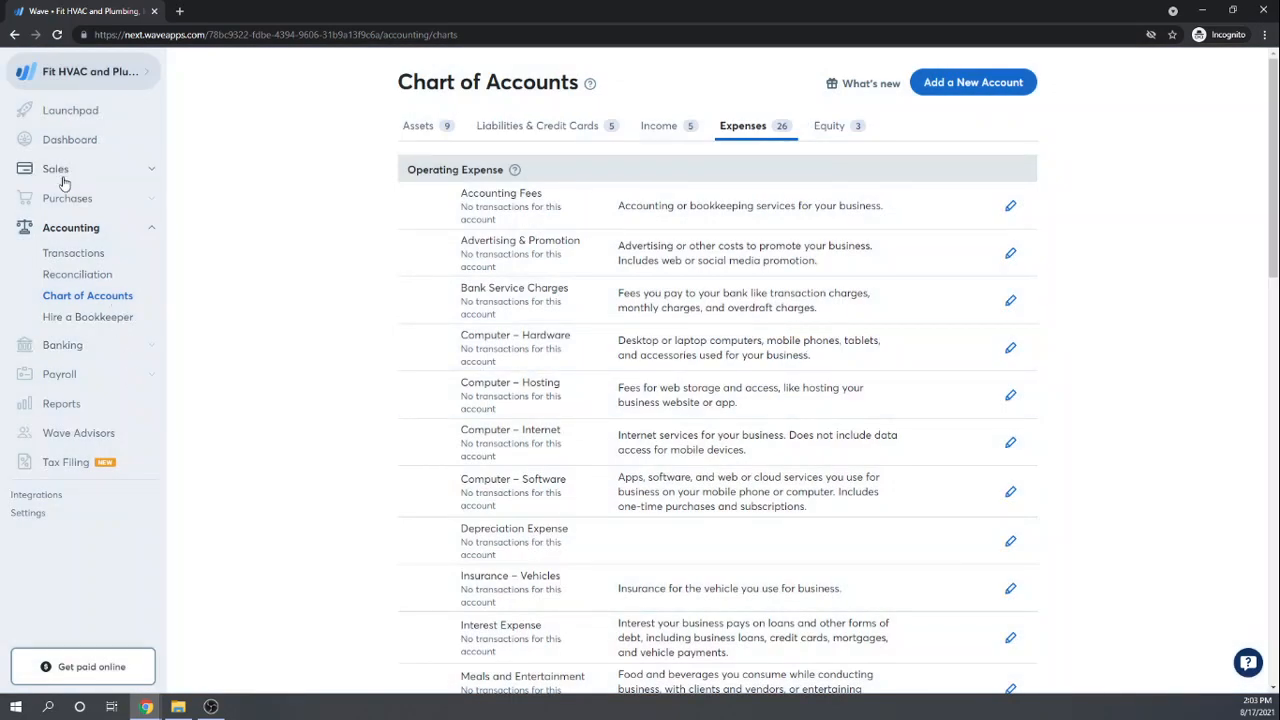
Step: Start a new bill from the Bills list with Lowes as the vendor
left_click(66, 200)
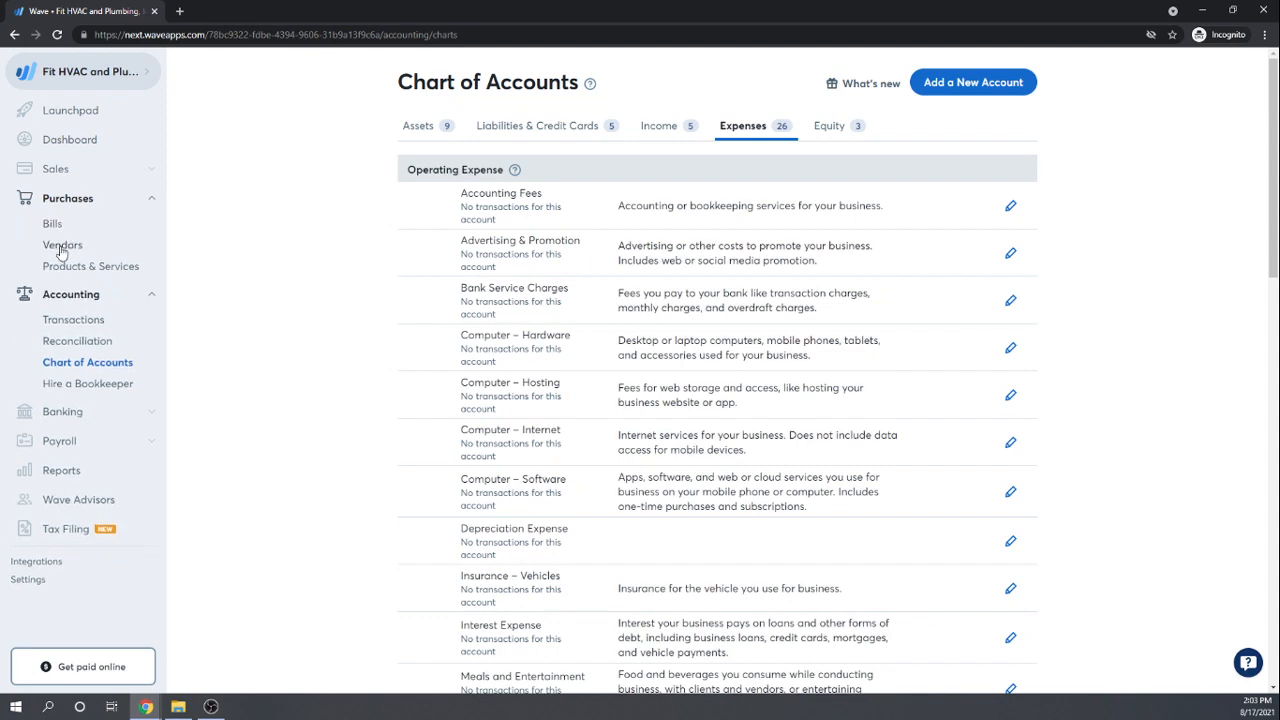
left_click(61, 246)
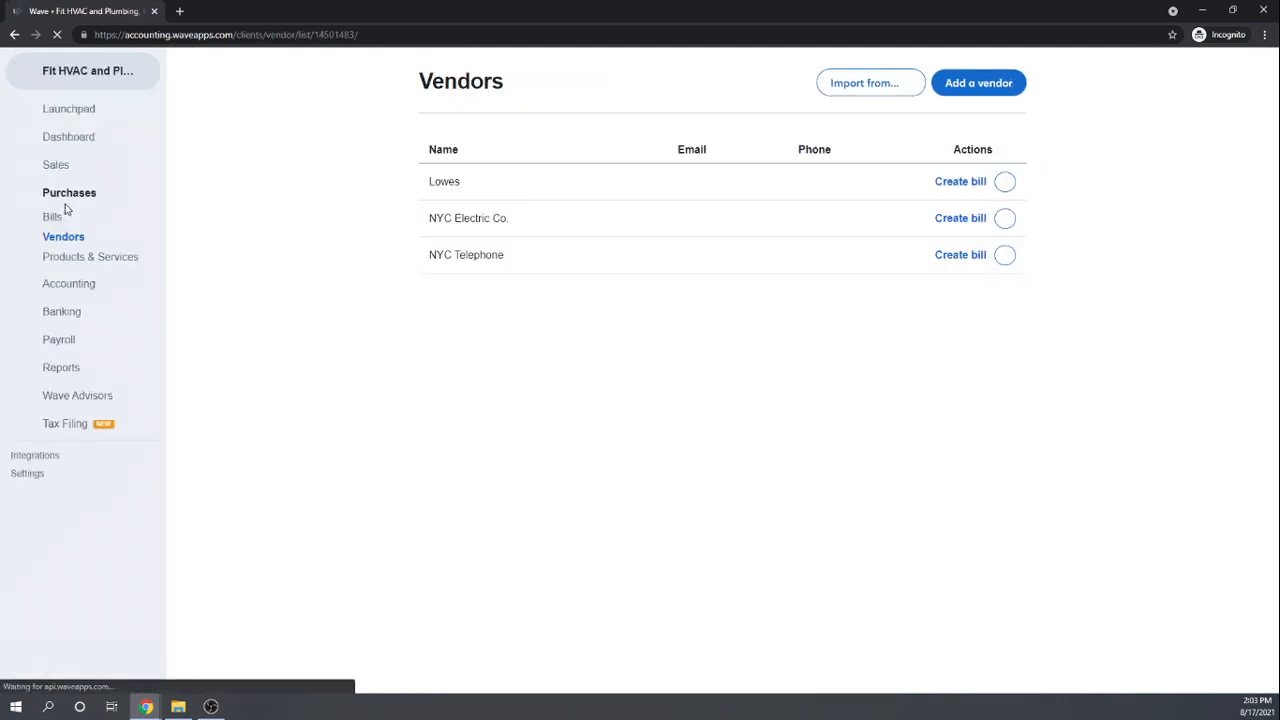
left_click(50, 224)
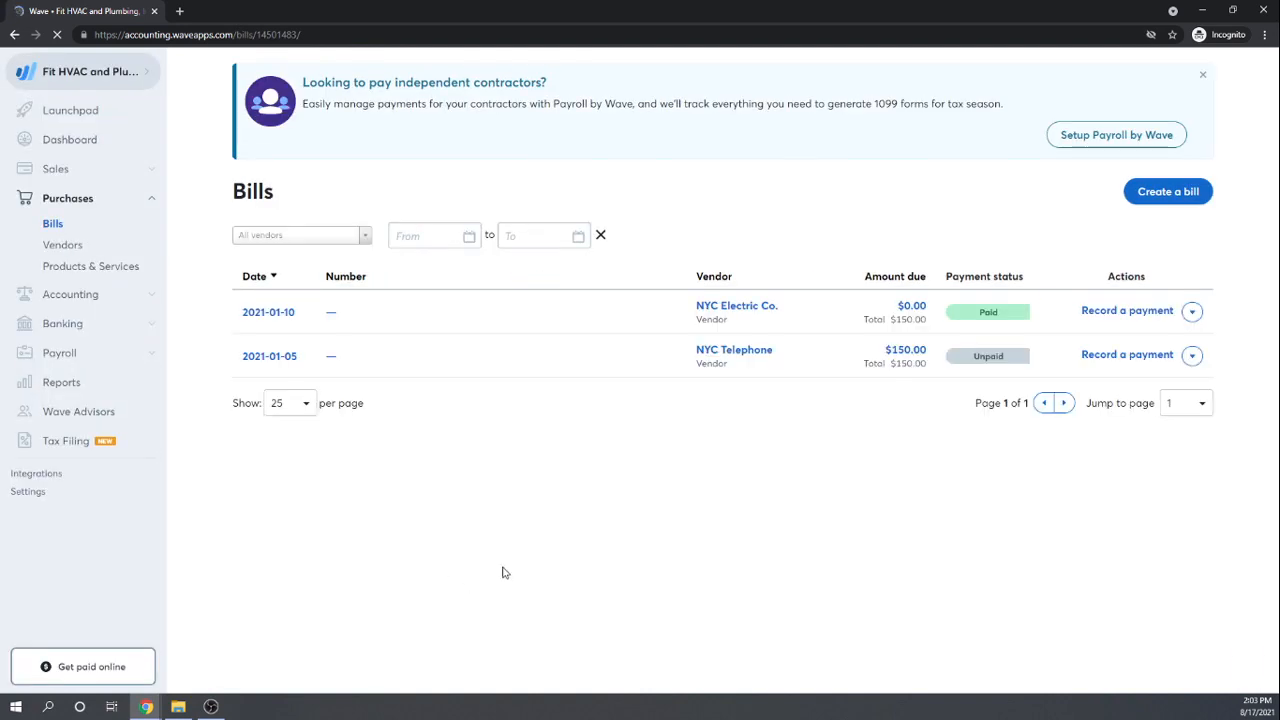
left_click(1160, 191)
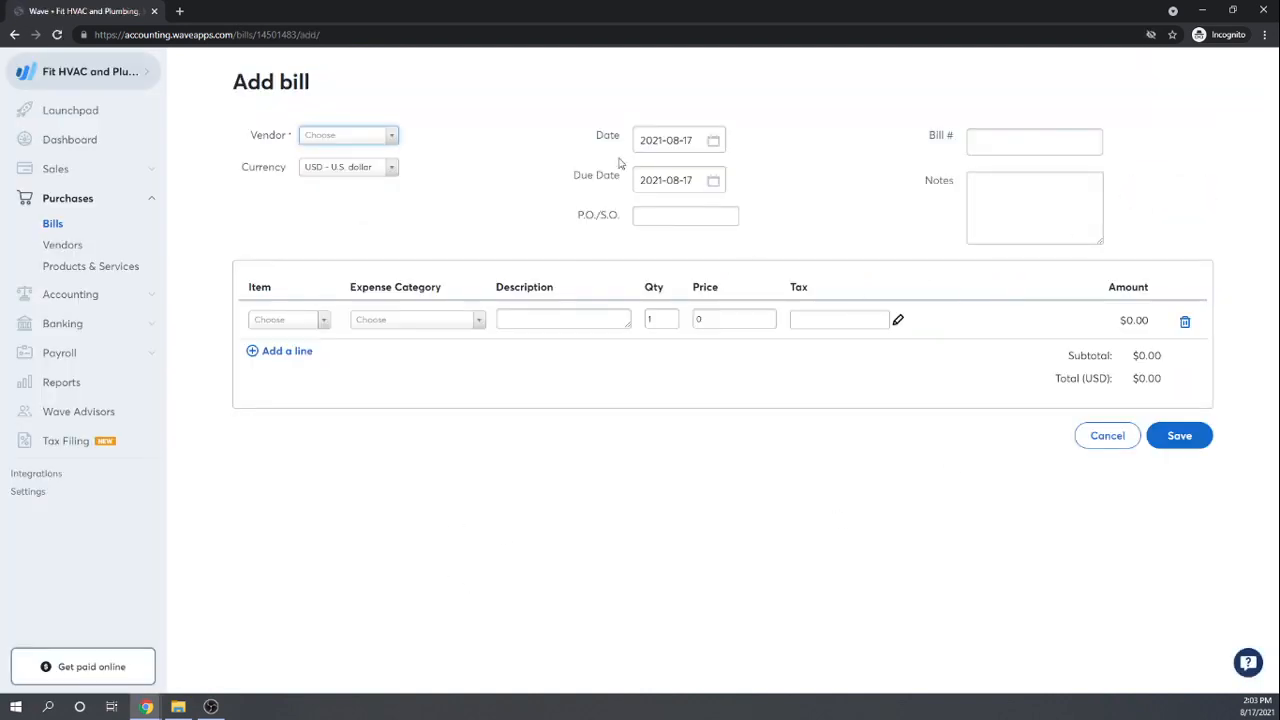
left_click(389, 136)
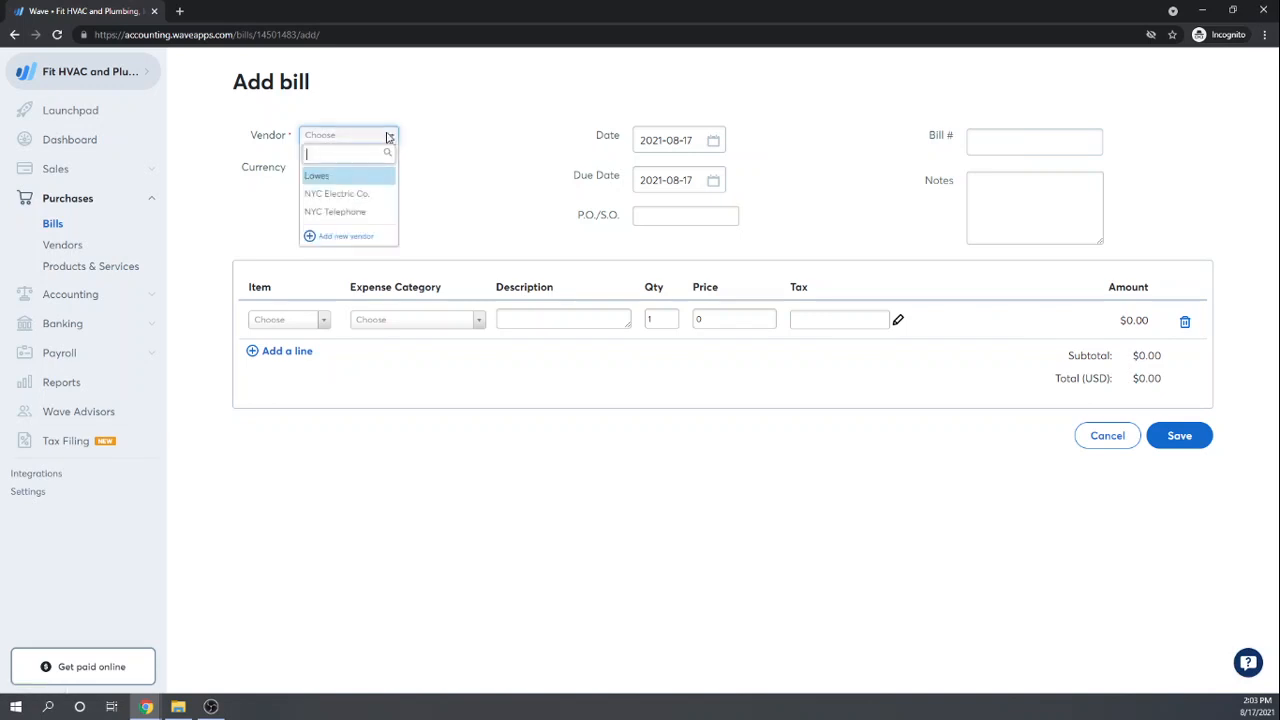
left_click(324, 186)
Step: Set the bill date to January 14, 2021
left_click(713, 141)
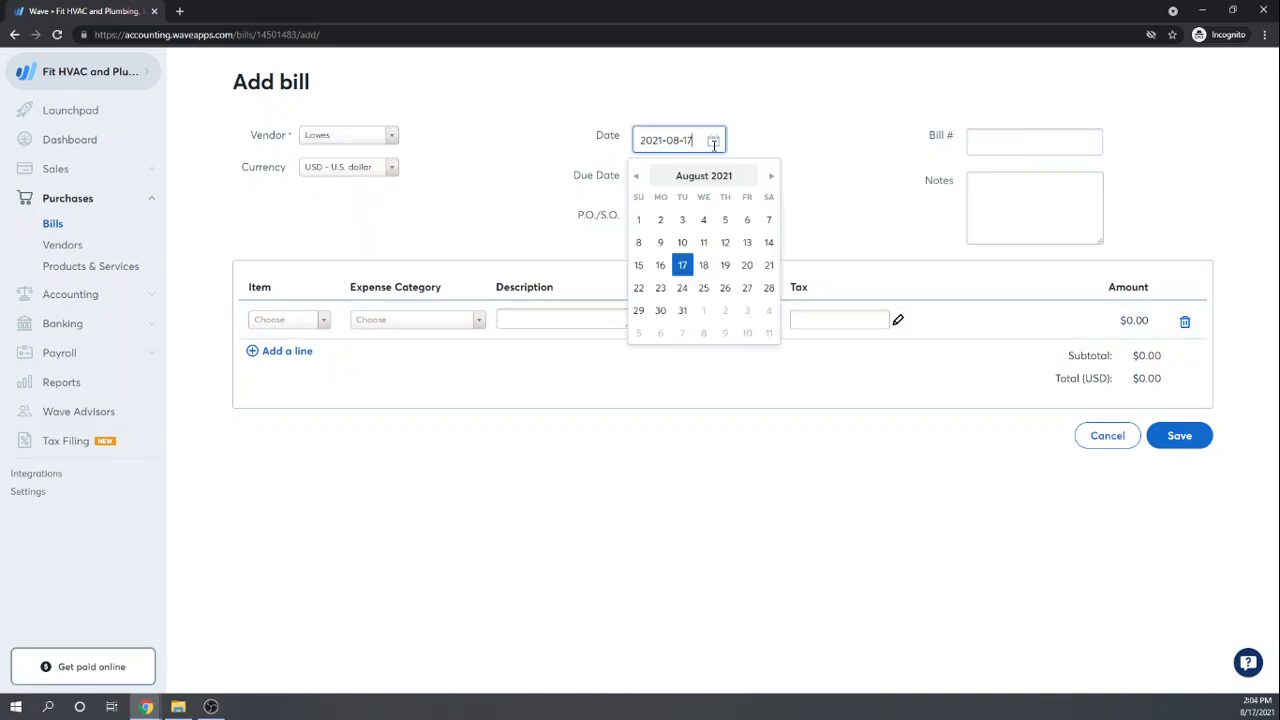
left_click(635, 177)
left_click(635, 177)
left_click(635, 177)
left_click(635, 177)
left_click(635, 177)
left_click(635, 177)
left_click(635, 177)
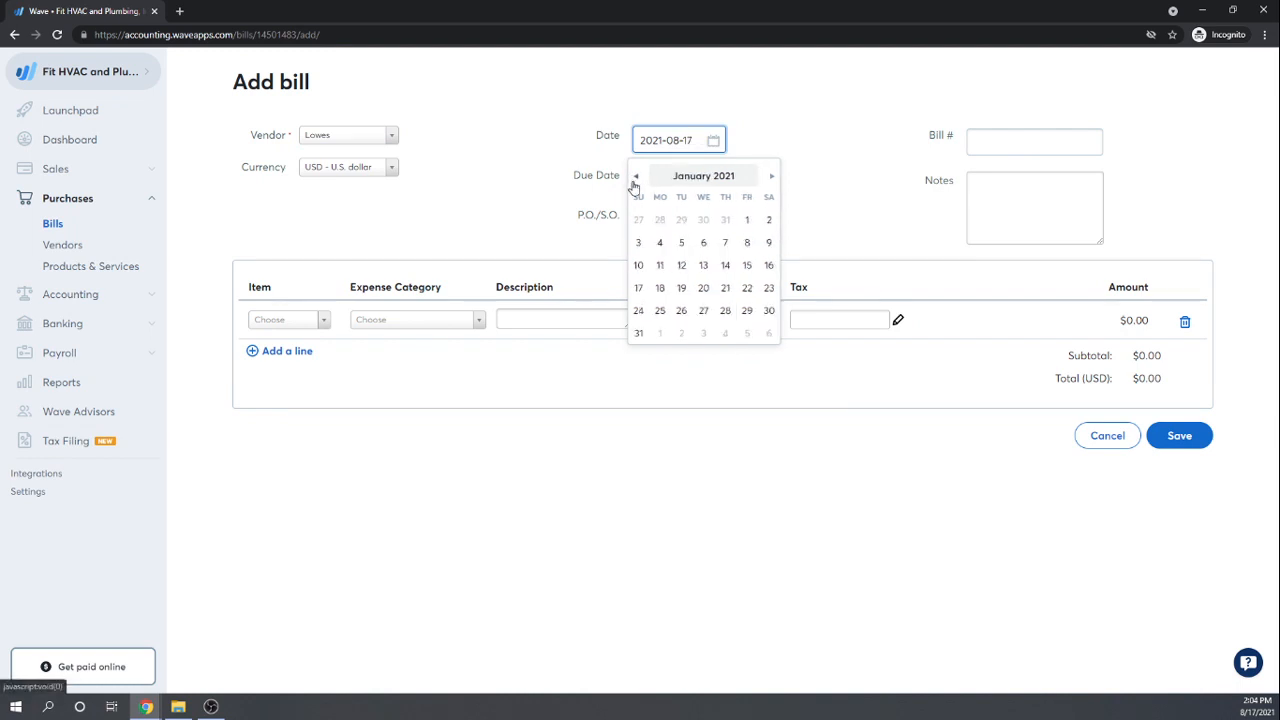
left_click(724, 266)
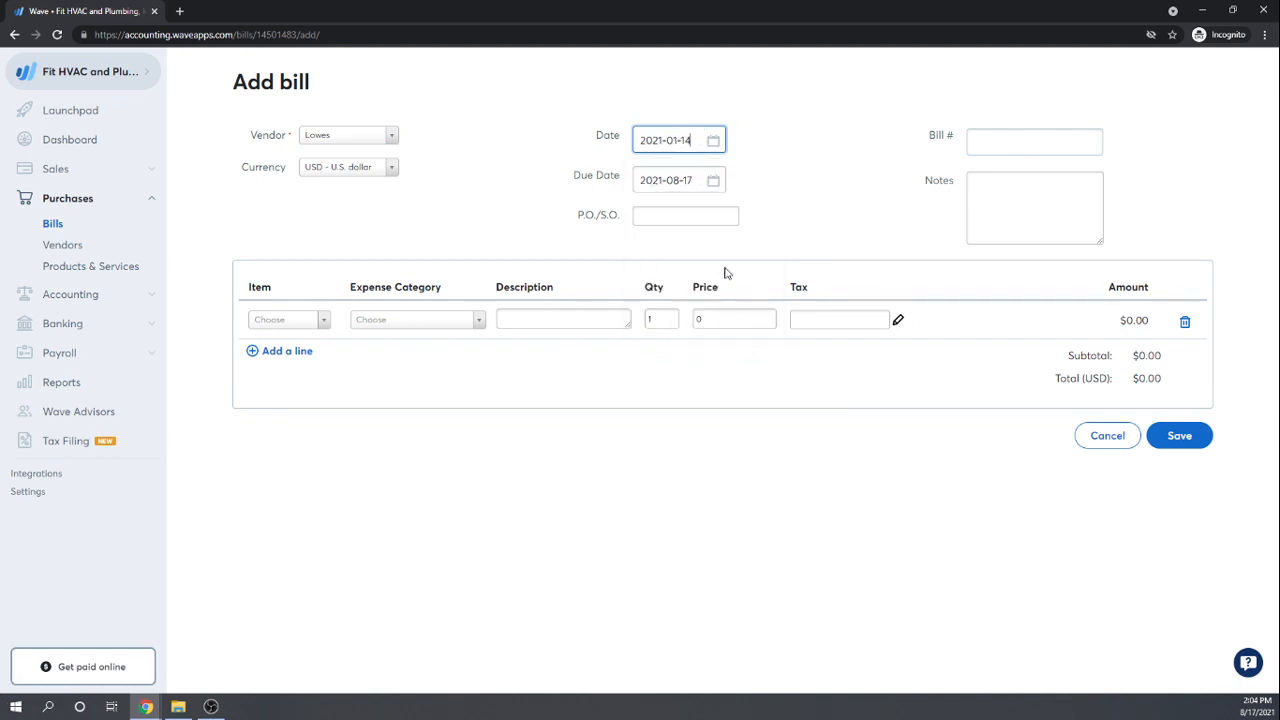
Step: Set the bill's due date to January 14, 2021 as well
left_click(712, 180)
left_click(634, 216)
left_click(634, 216)
left_click(634, 216)
left_click(634, 216)
left_click(634, 216)
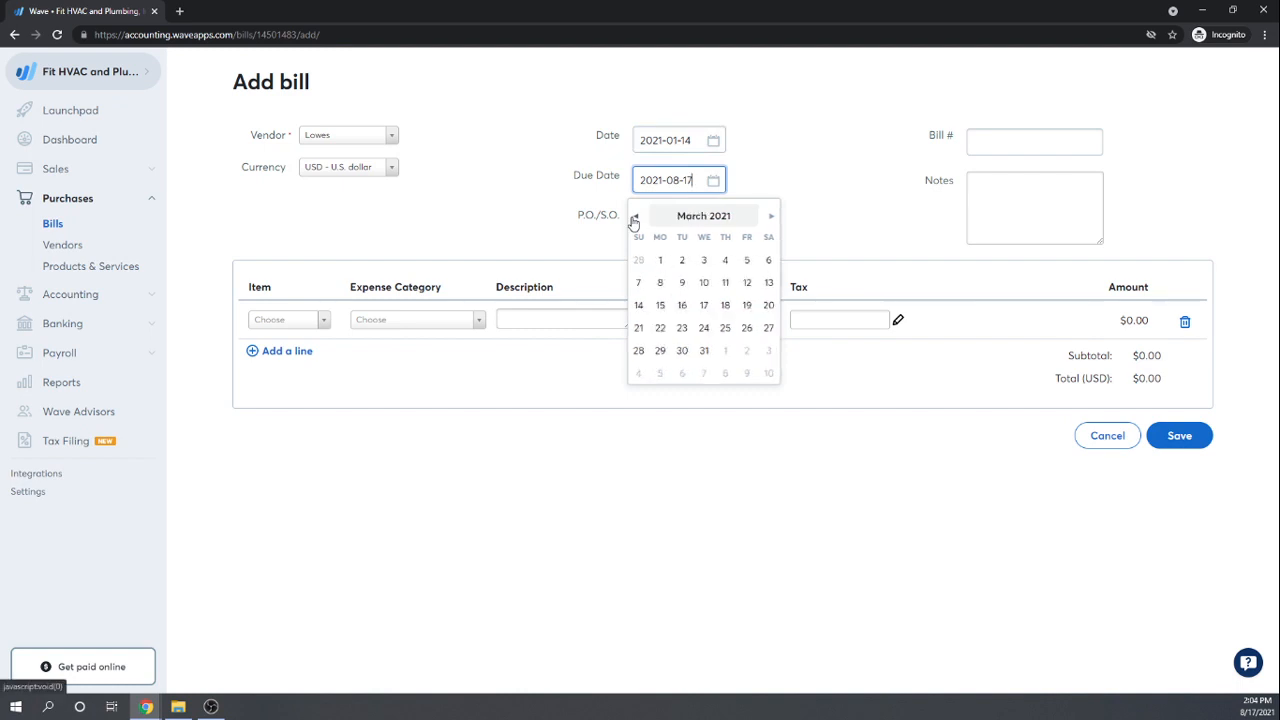
left_click(634, 216)
left_click(634, 216)
left_click(725, 305)
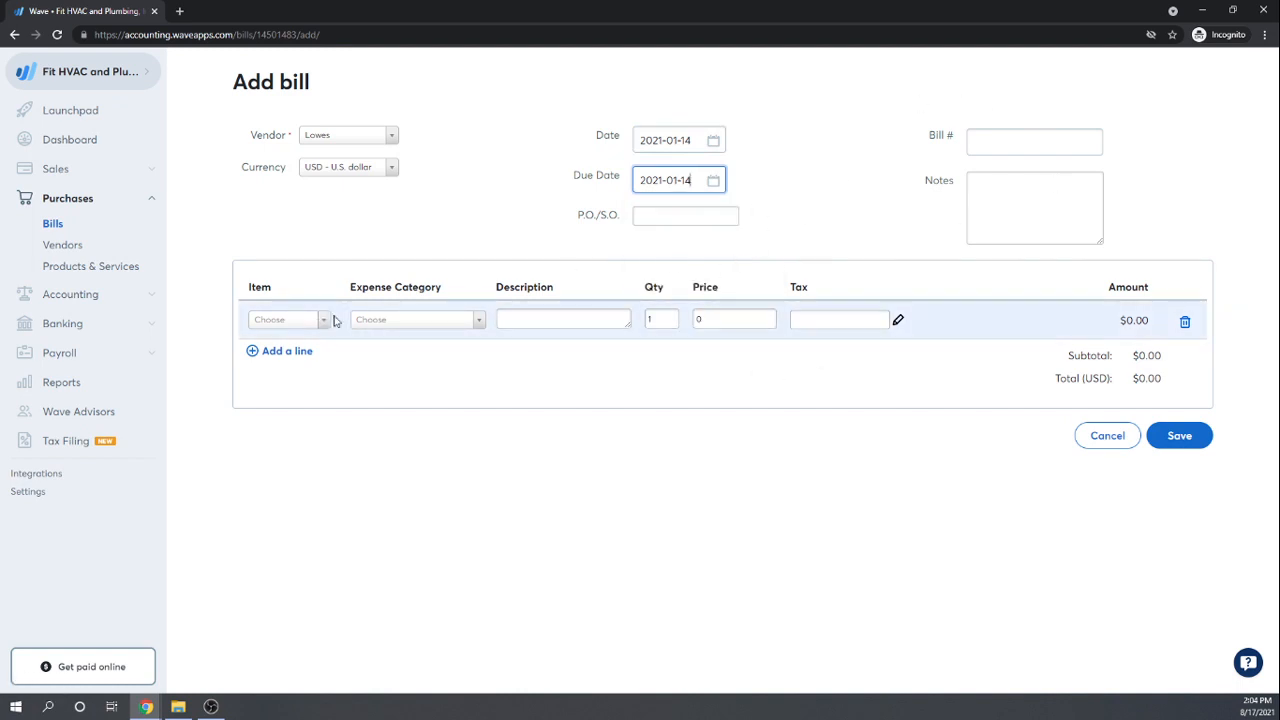
left_click(478, 320)
Step: Add a bill line under Small Tools described as 'Miter Saw'
type("s")
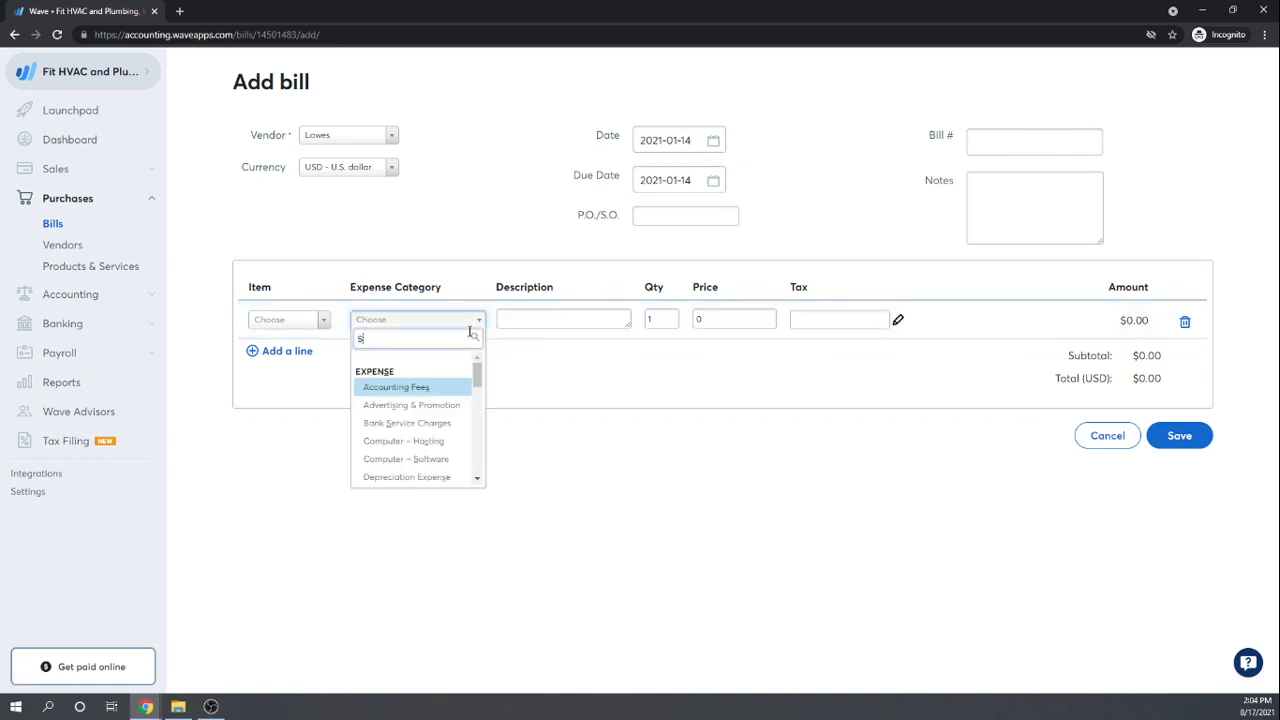
type("mal")
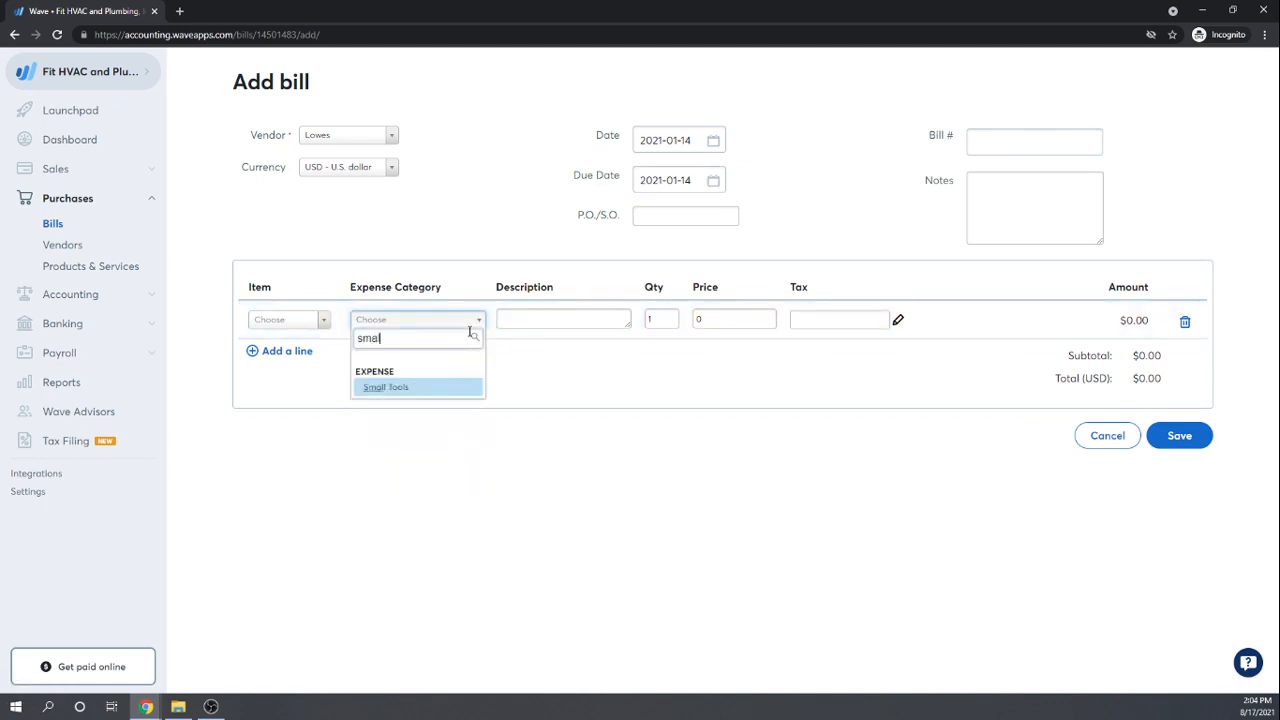
left_click(403, 389)
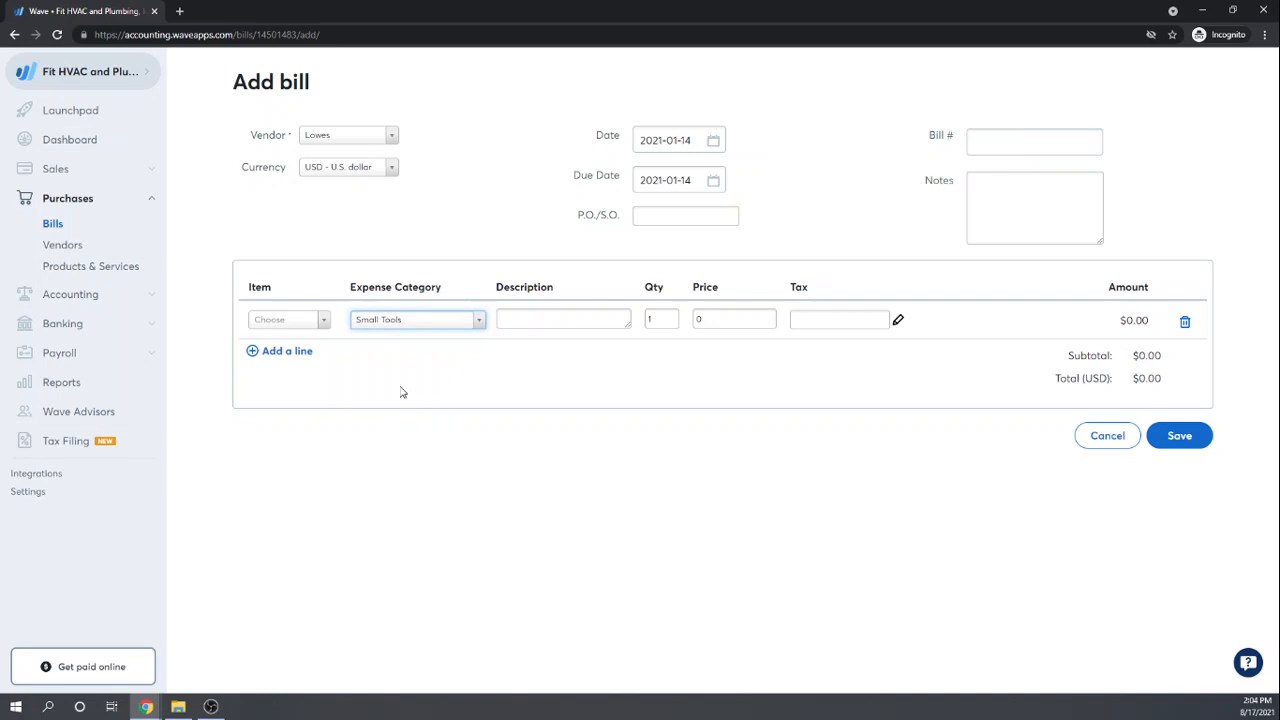
left_click(567, 323)
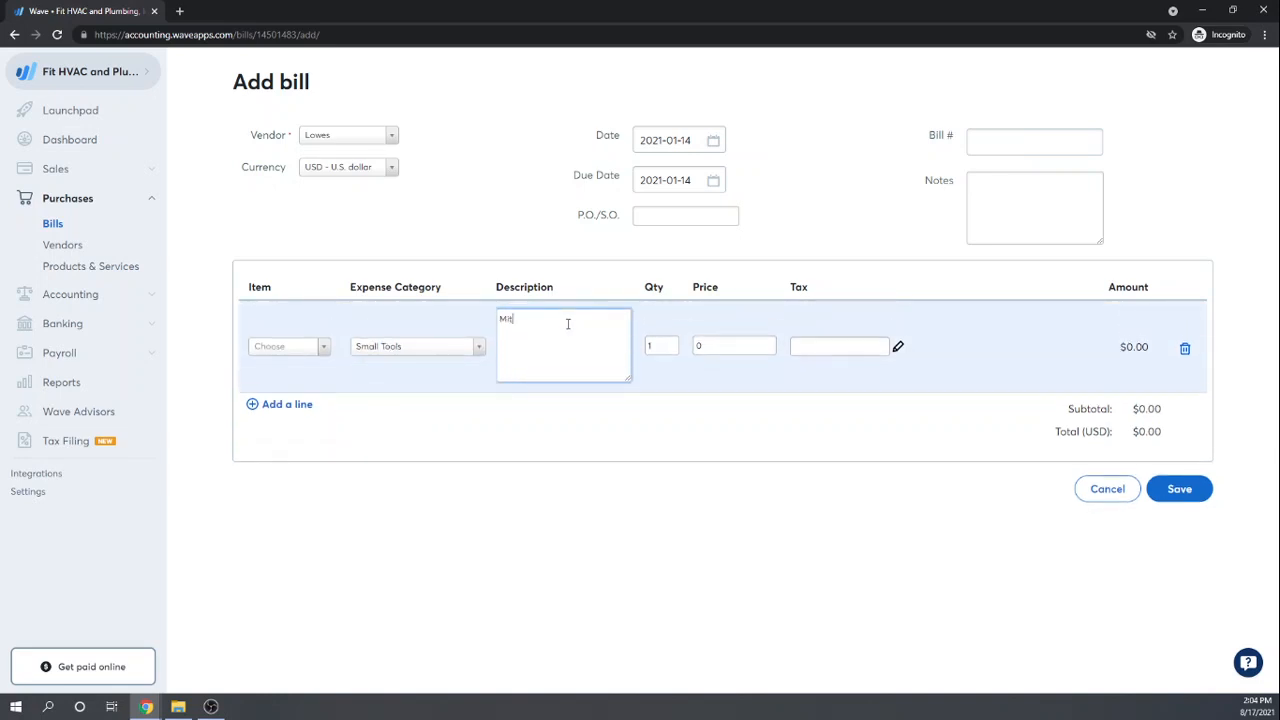
type("Miter Saw")
key("Tab")
key("Tab")
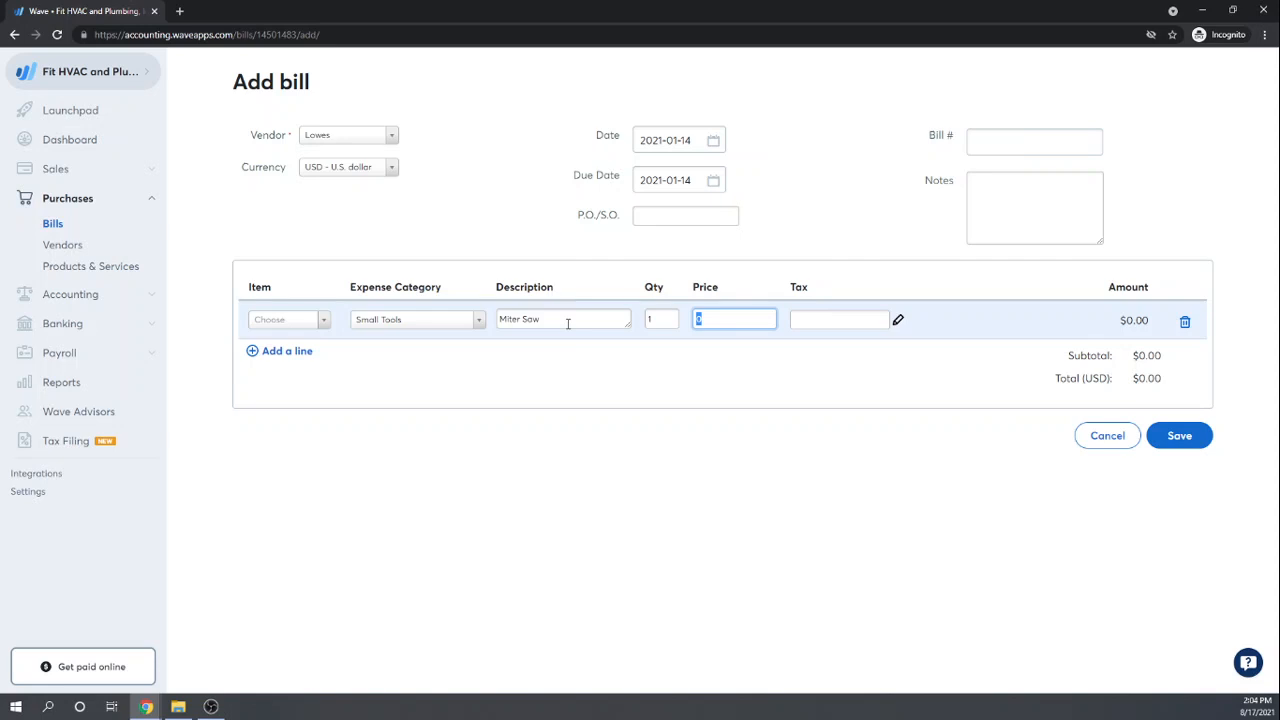
Step: Set the line price to 301.09, correcting the mistyped 284, and save the bill
type("284")
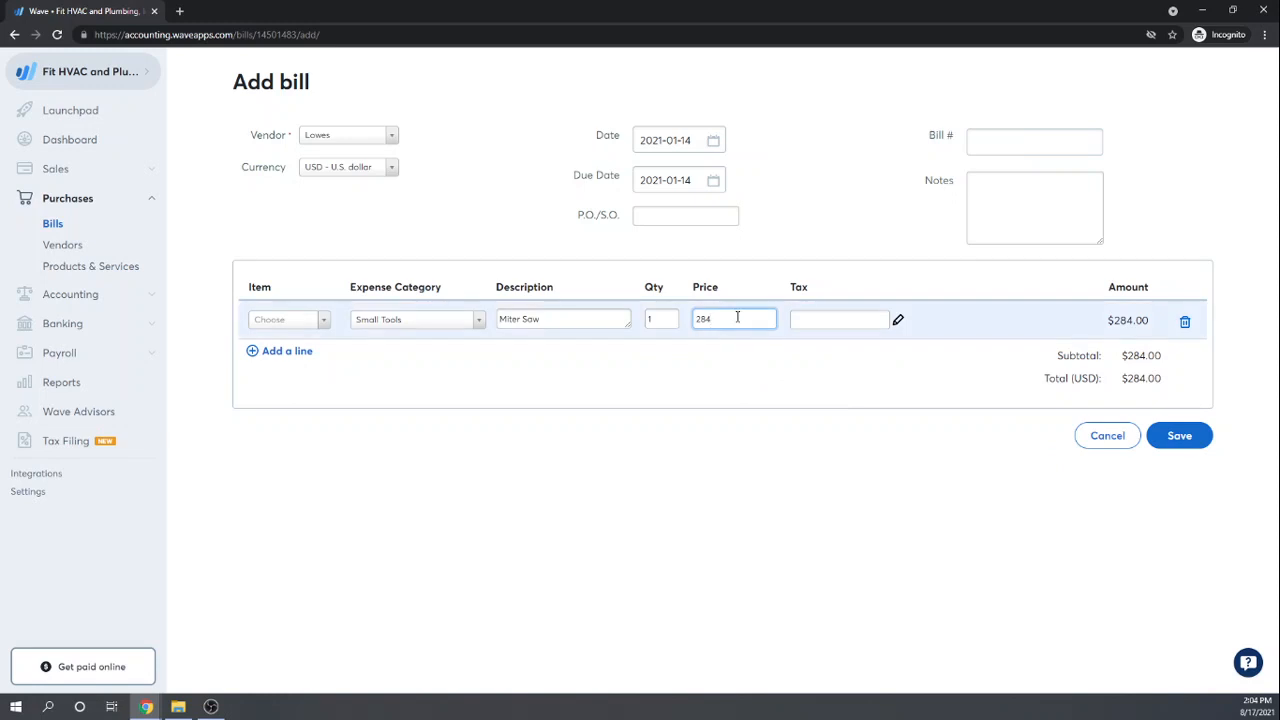
left_click_drag(737, 316, 691, 324)
type("30")
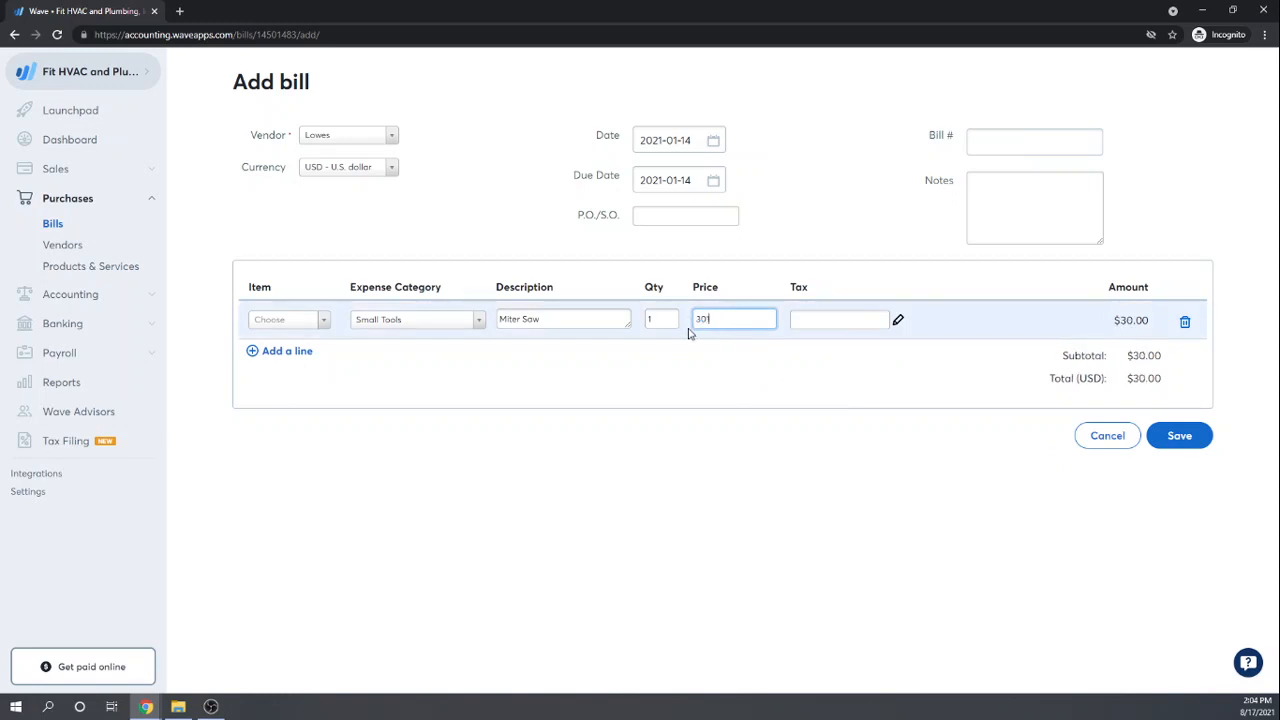
type("1.09")
key("Tab")
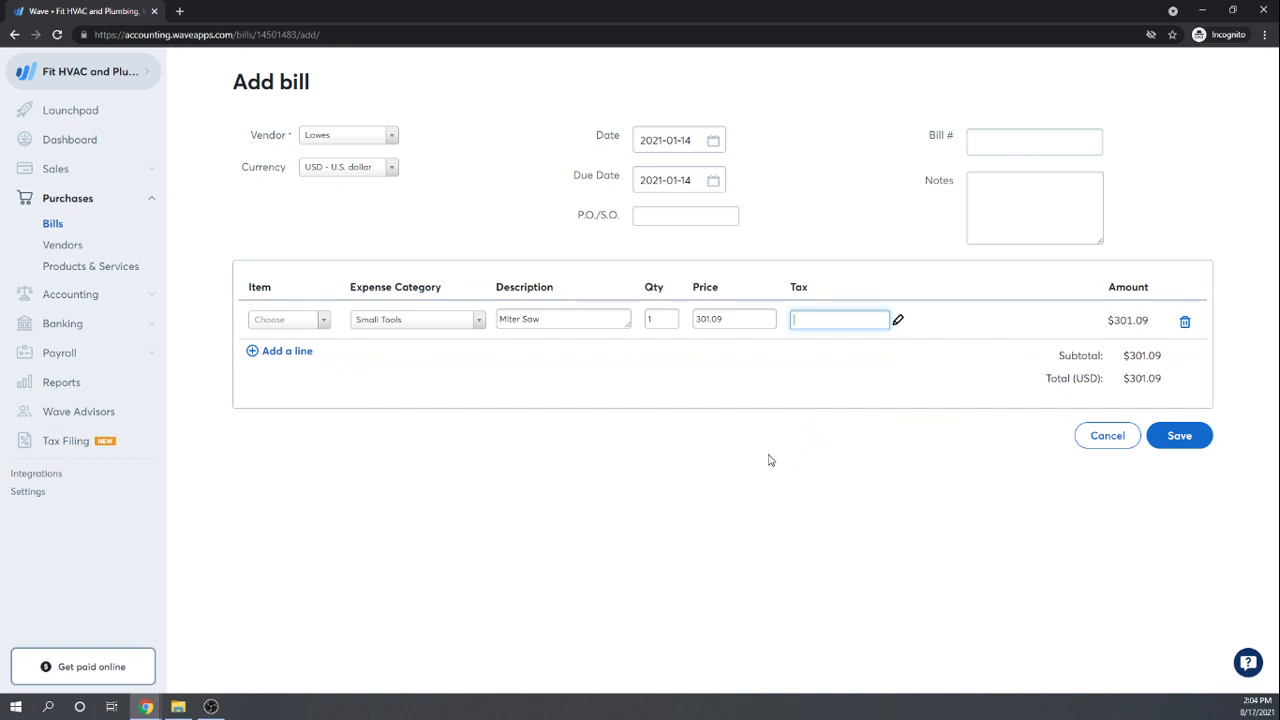
left_click(1200, 435)
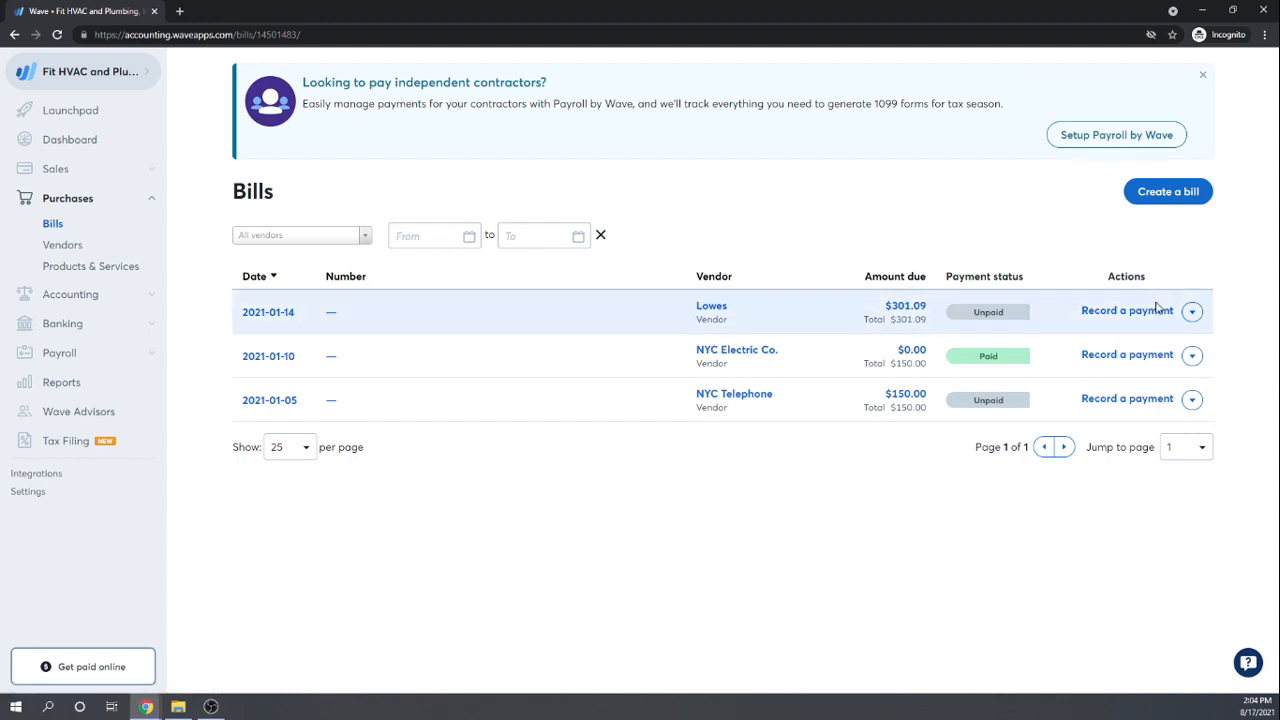
Step: Start a payment for the Lowes bill, paid by check from the Checking Account
left_click(1126, 311)
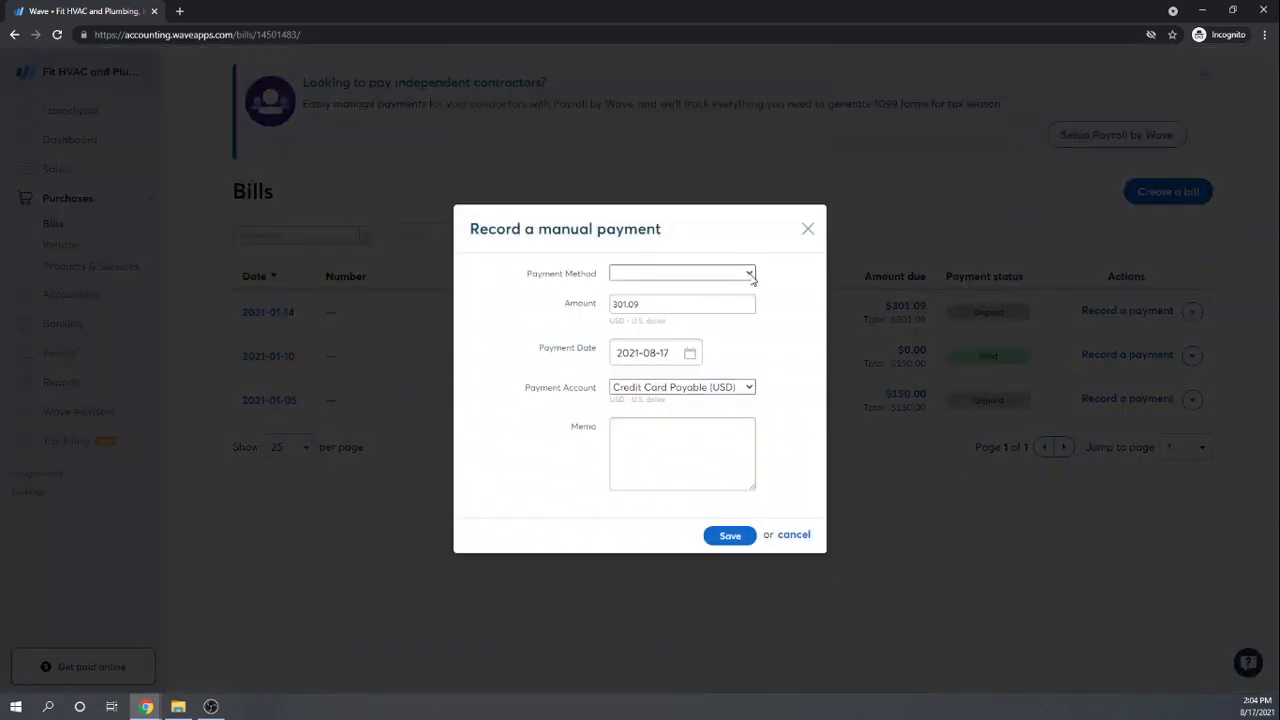
left_click(751, 272)
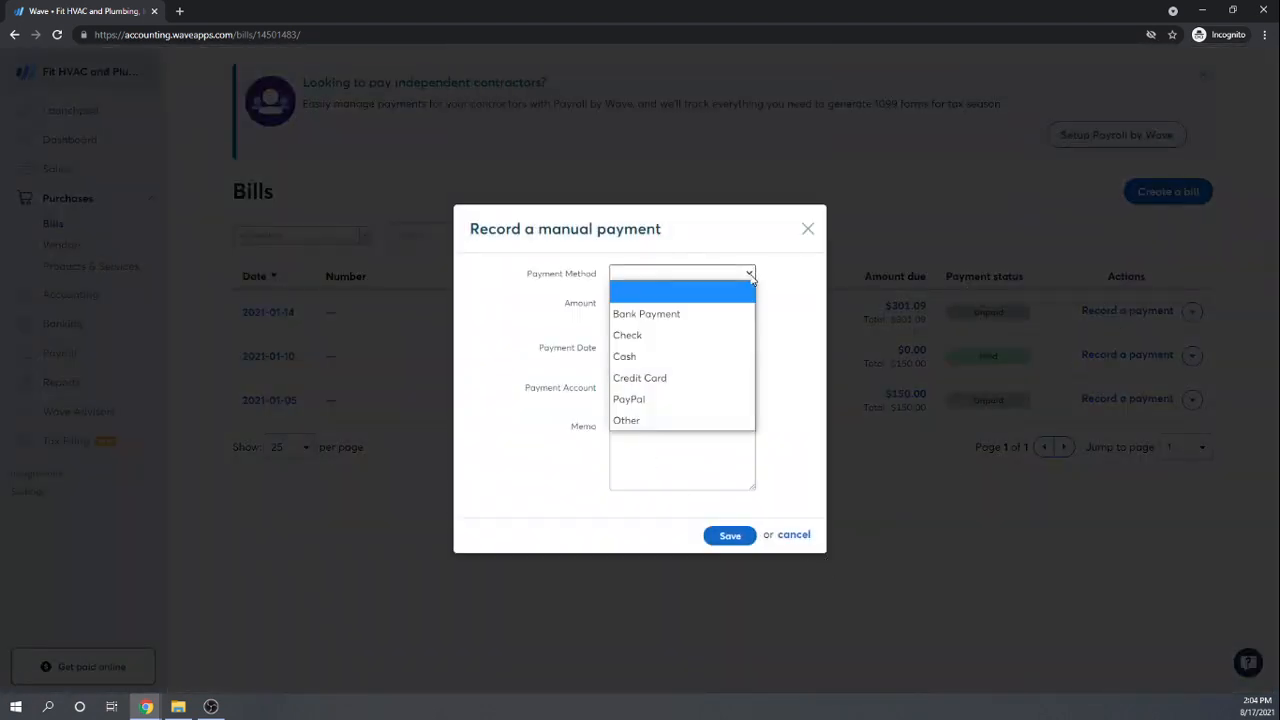
left_click(631, 336)
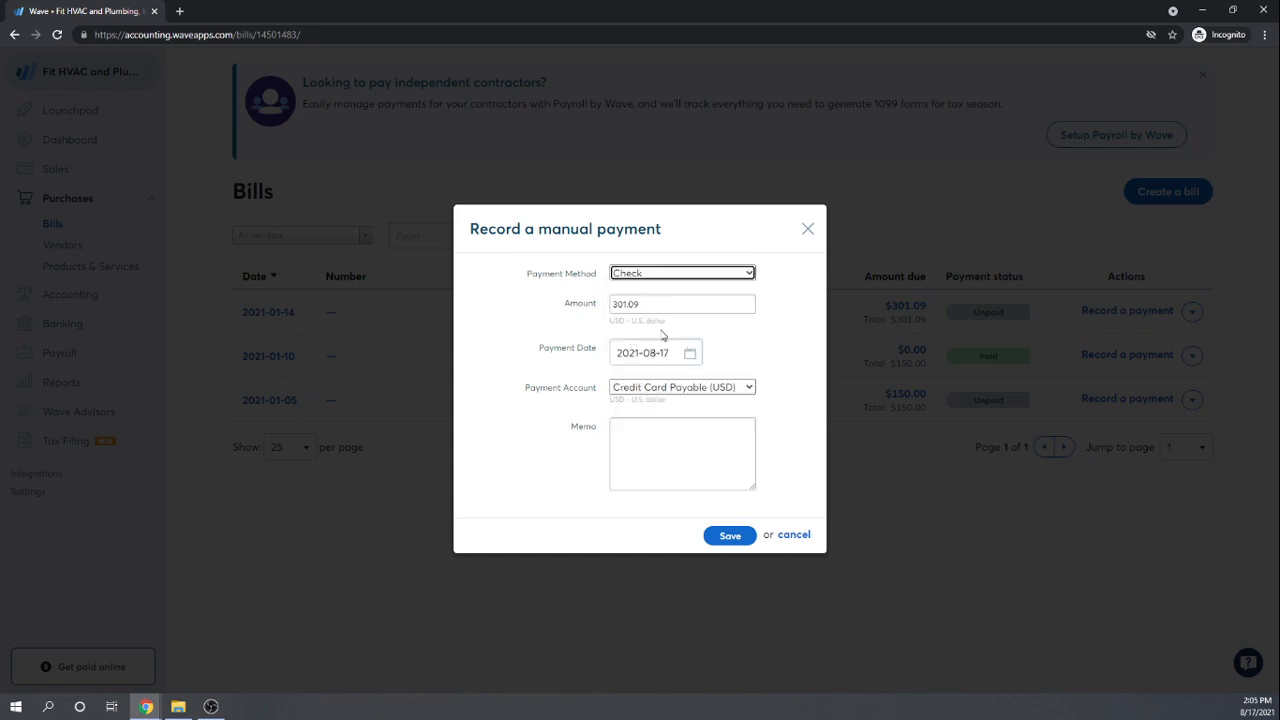
left_click(748, 390)
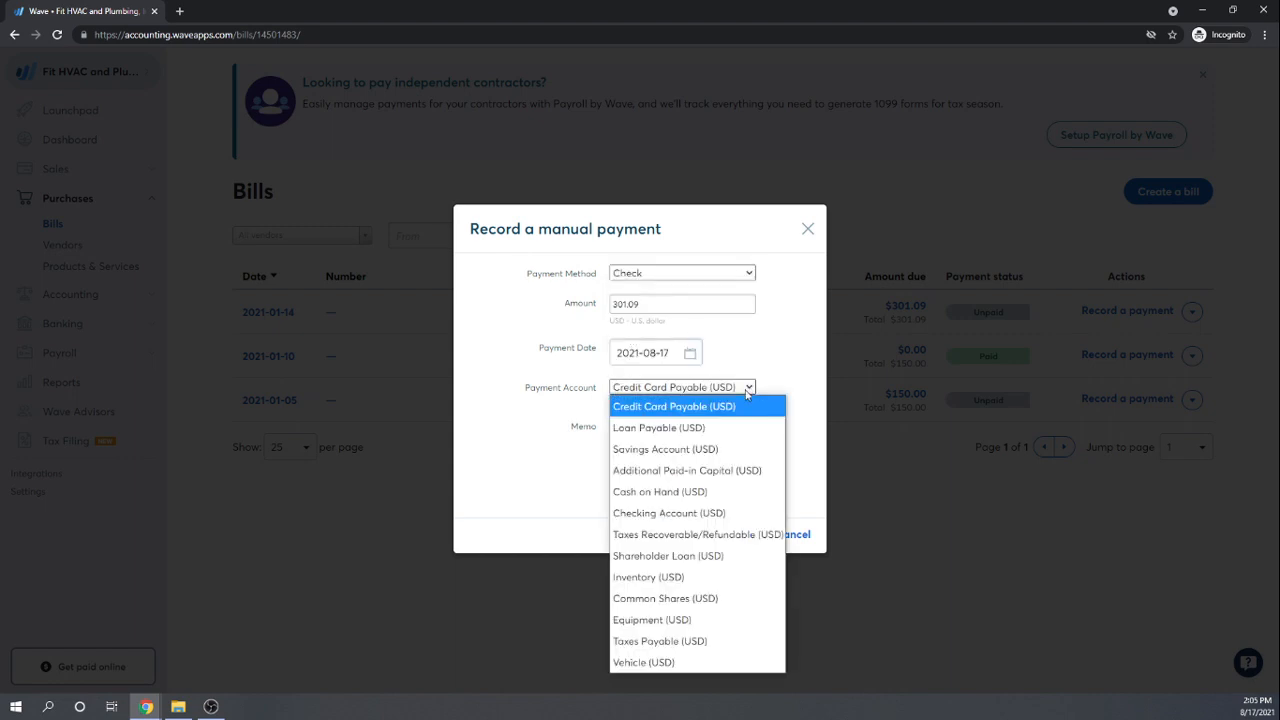
left_click(667, 516)
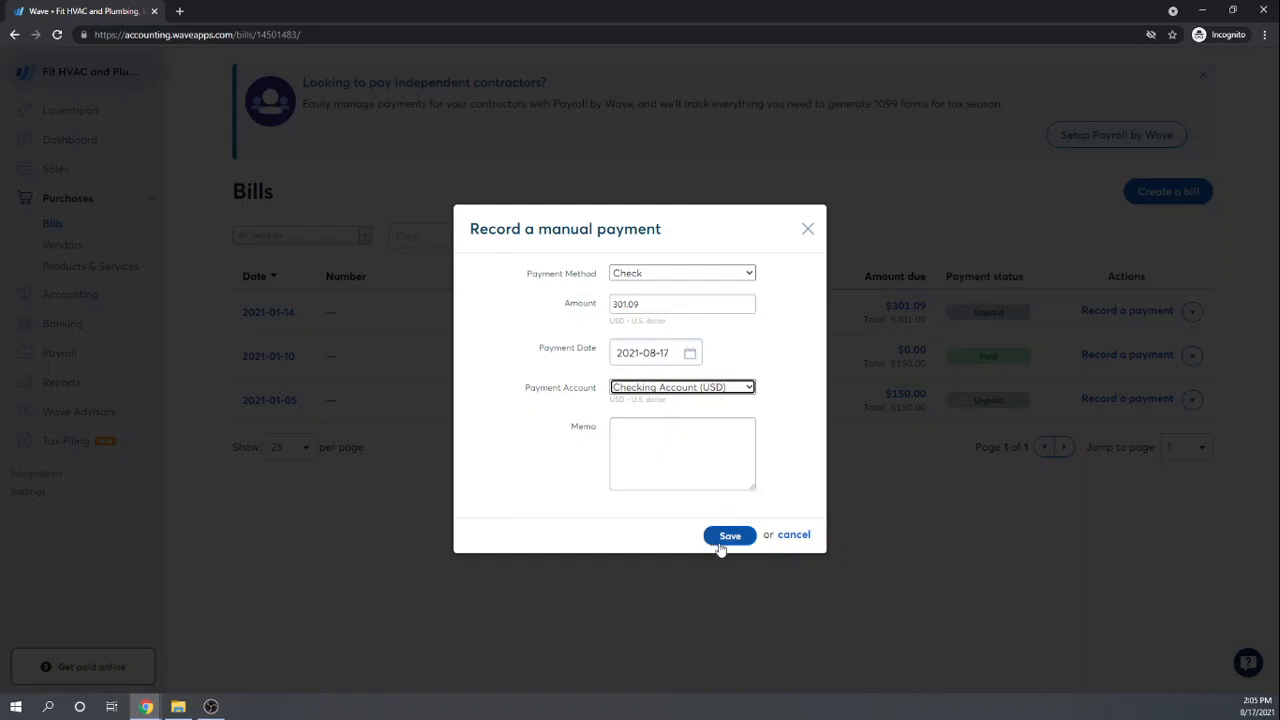
Step: Date the payment January 14, 2021 and save it
left_click(688, 353)
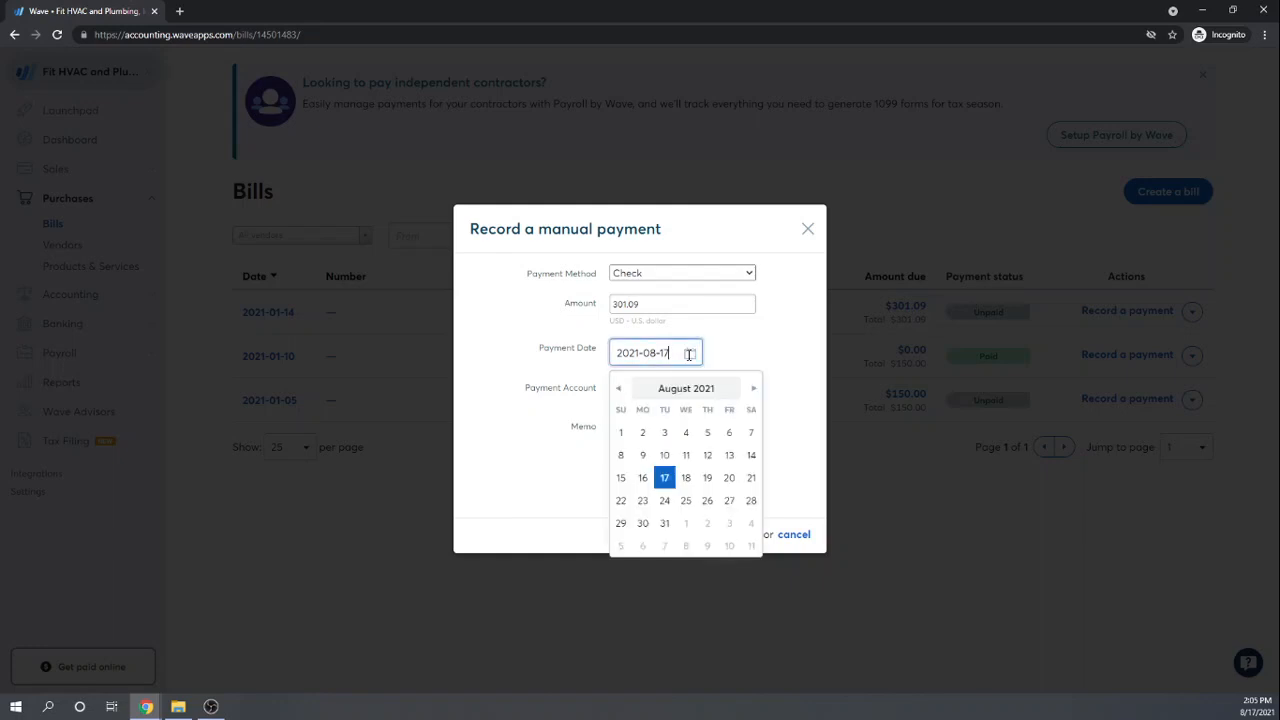
left_click(619, 389)
left_click(619, 389)
left_click(619, 389)
left_click(619, 389)
left_click(619, 389)
left_click(619, 389)
left_click(619, 389)
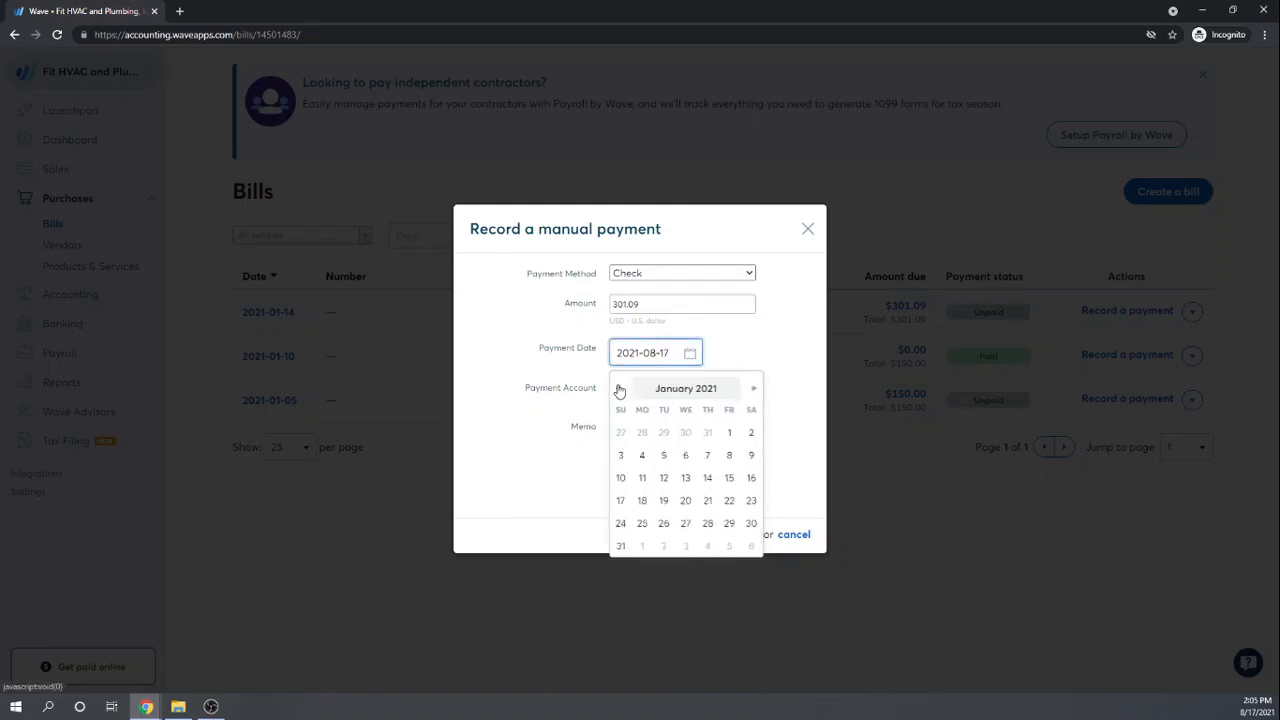
left_click(708, 479)
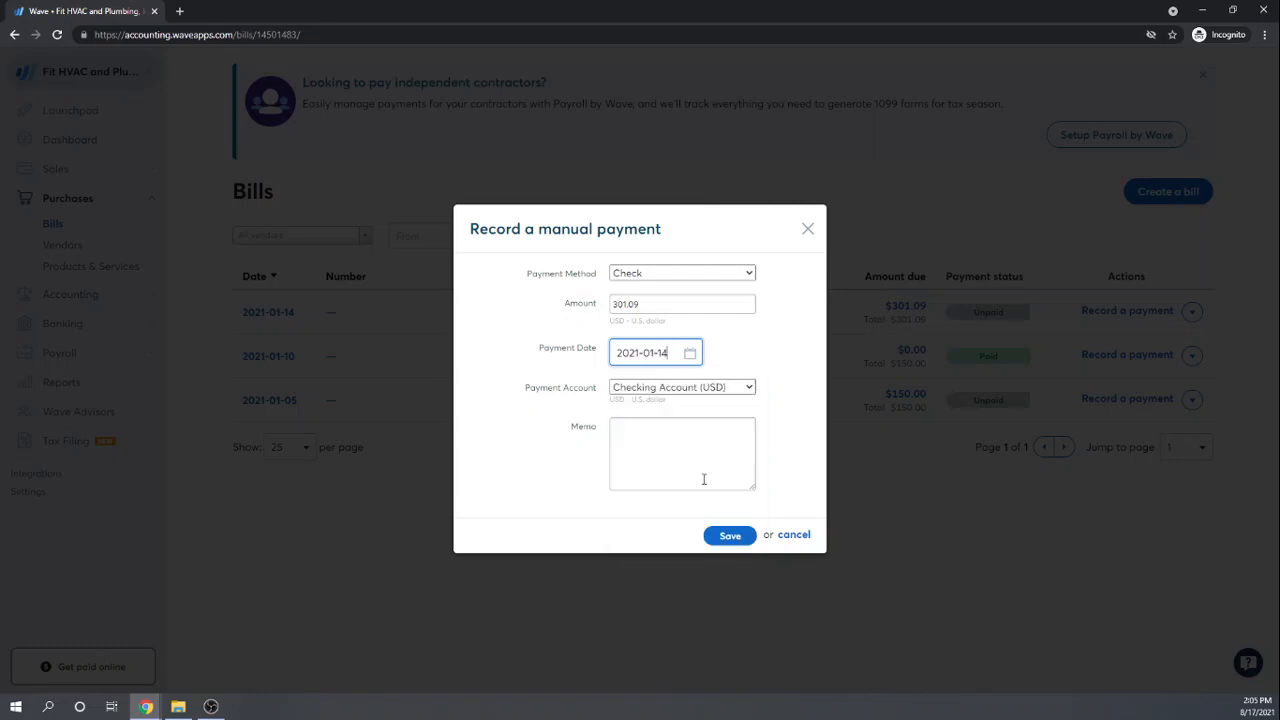
left_click(713, 540)
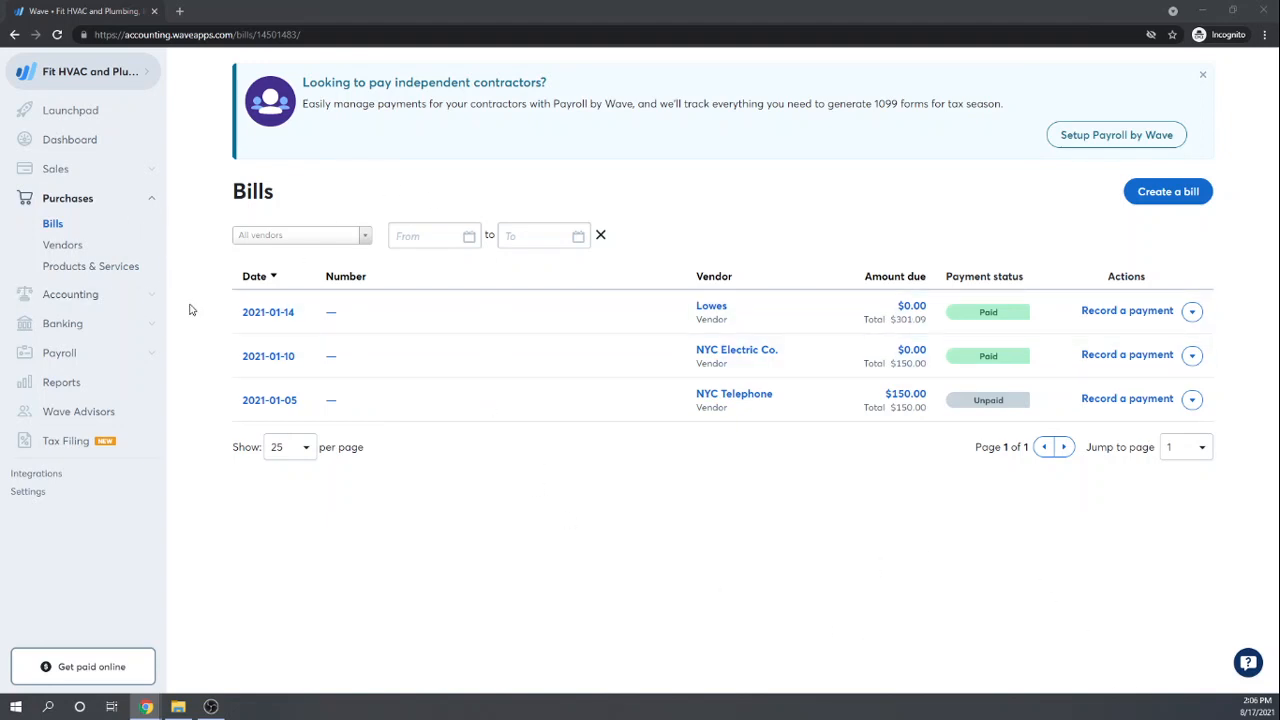
Step: Start a new purchase product in Products & Services and name it 'Plumbing Widgets'
left_click(71, 267)
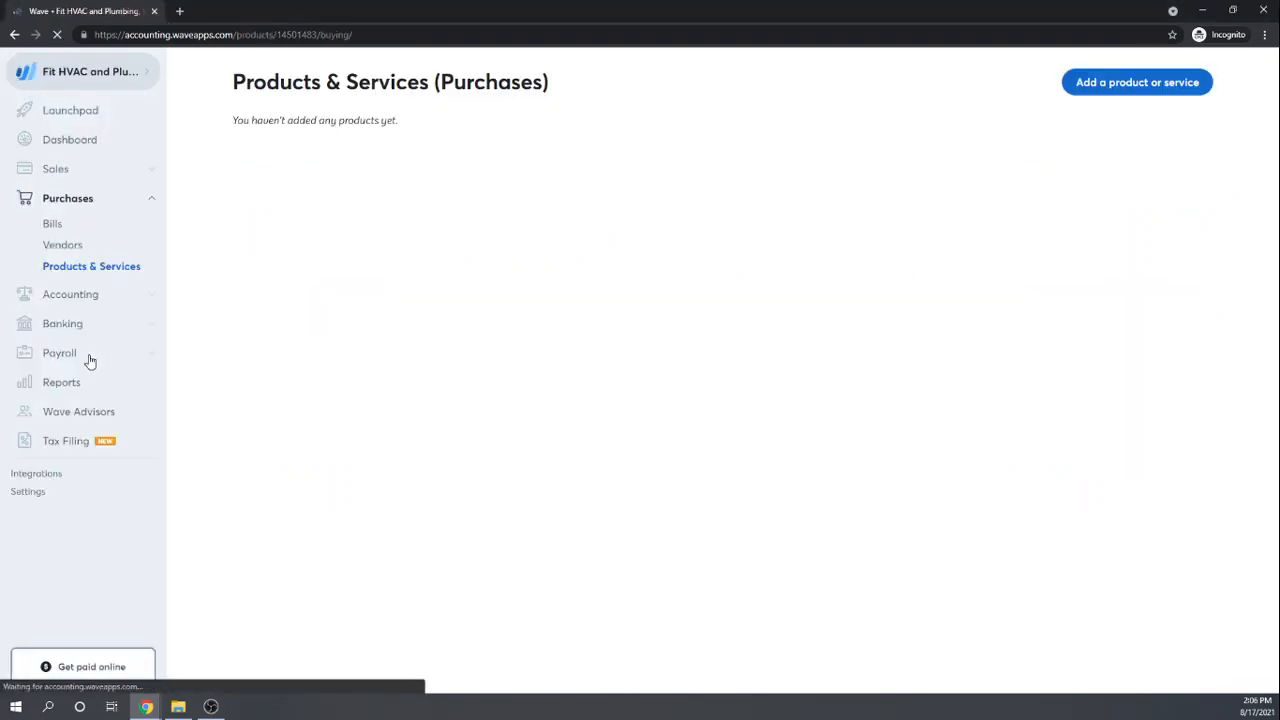
left_click(1123, 83)
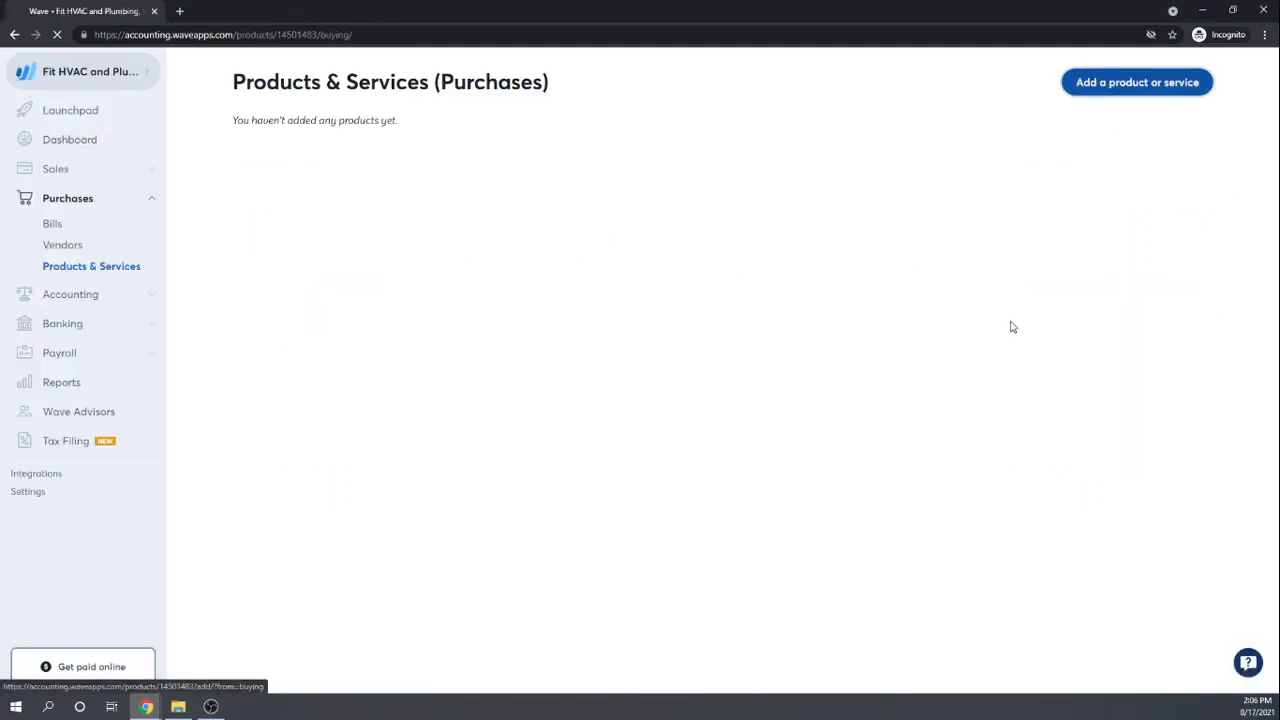
left_click(605, 173)
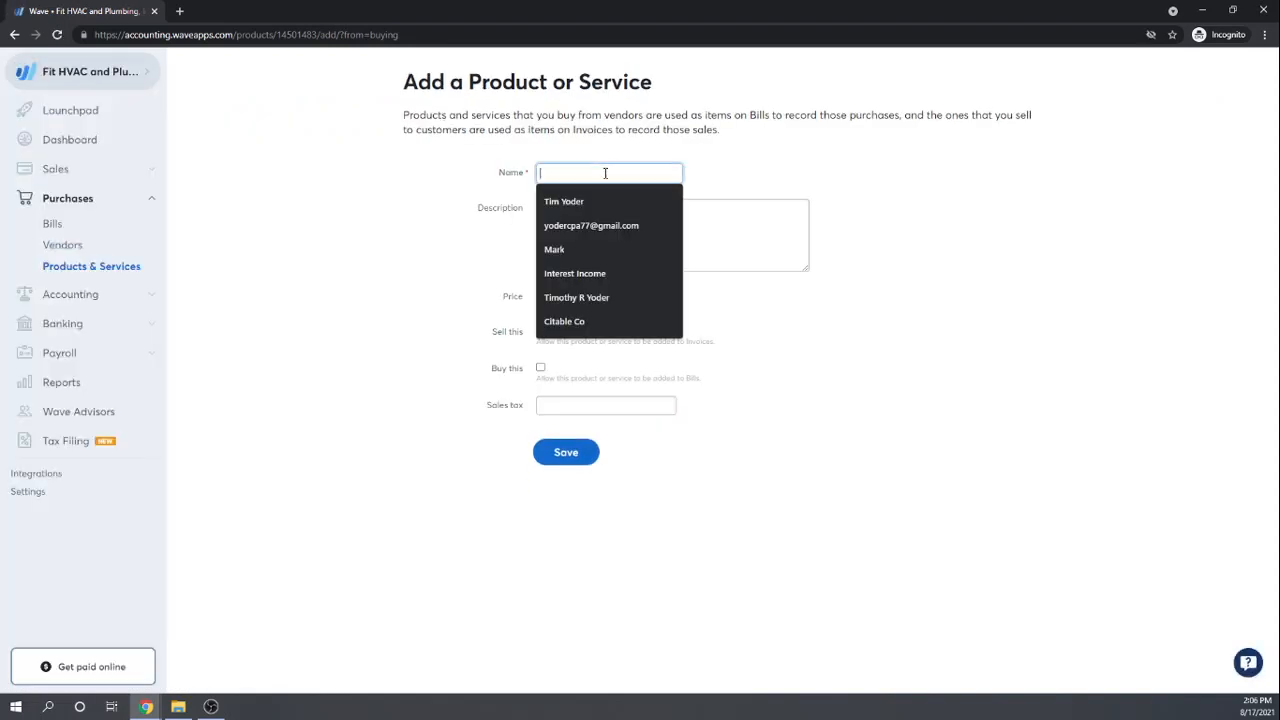
type("Pl")
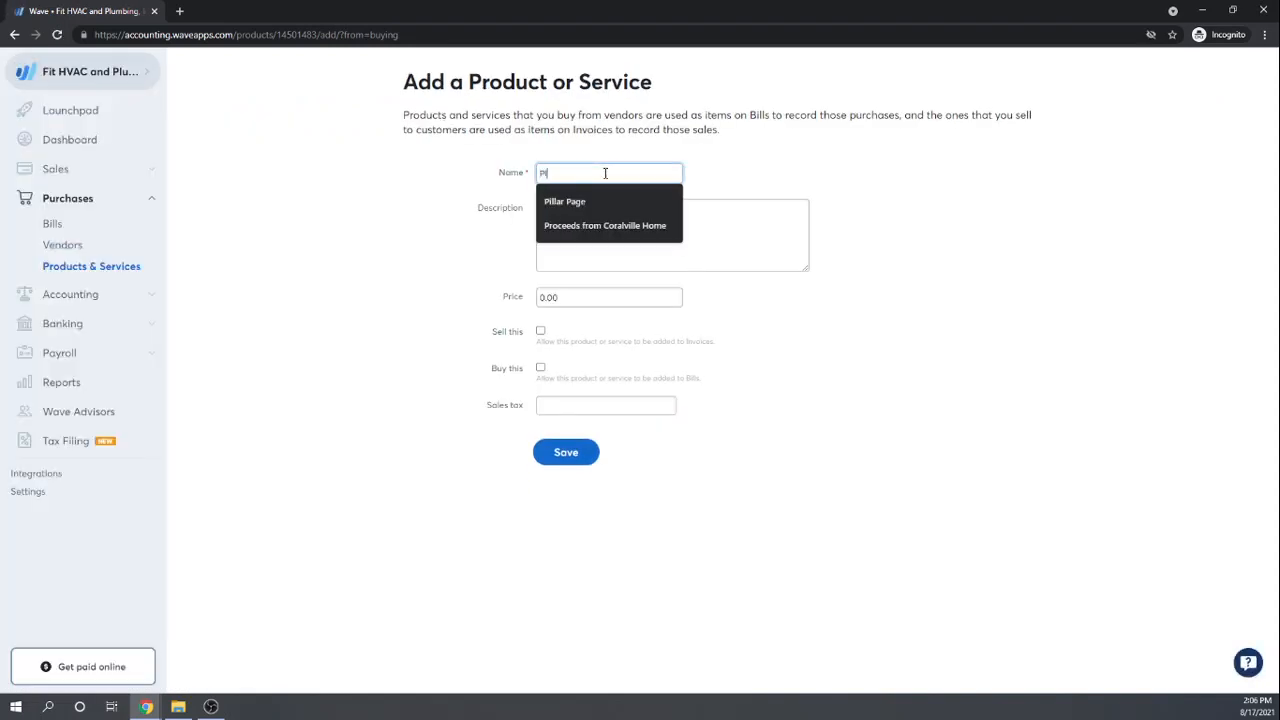
type("umbing")
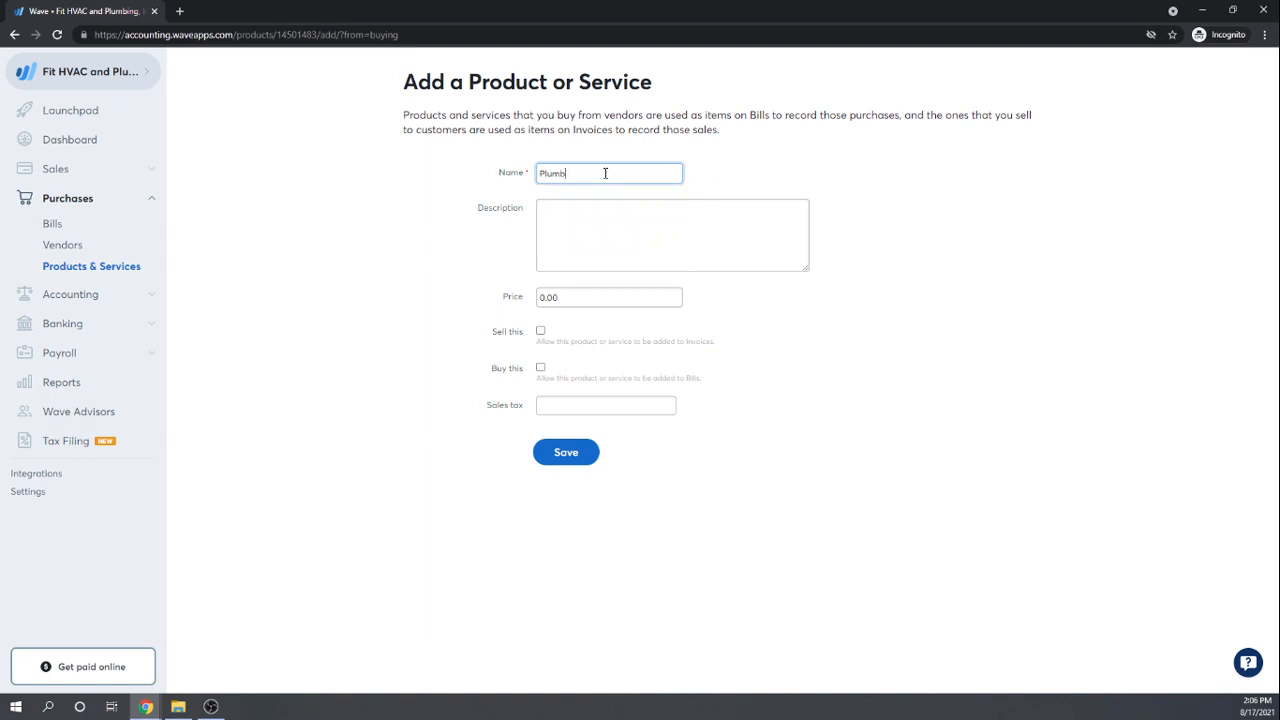
key("BackSpace")
type("ng Widgets")
key("Tab")
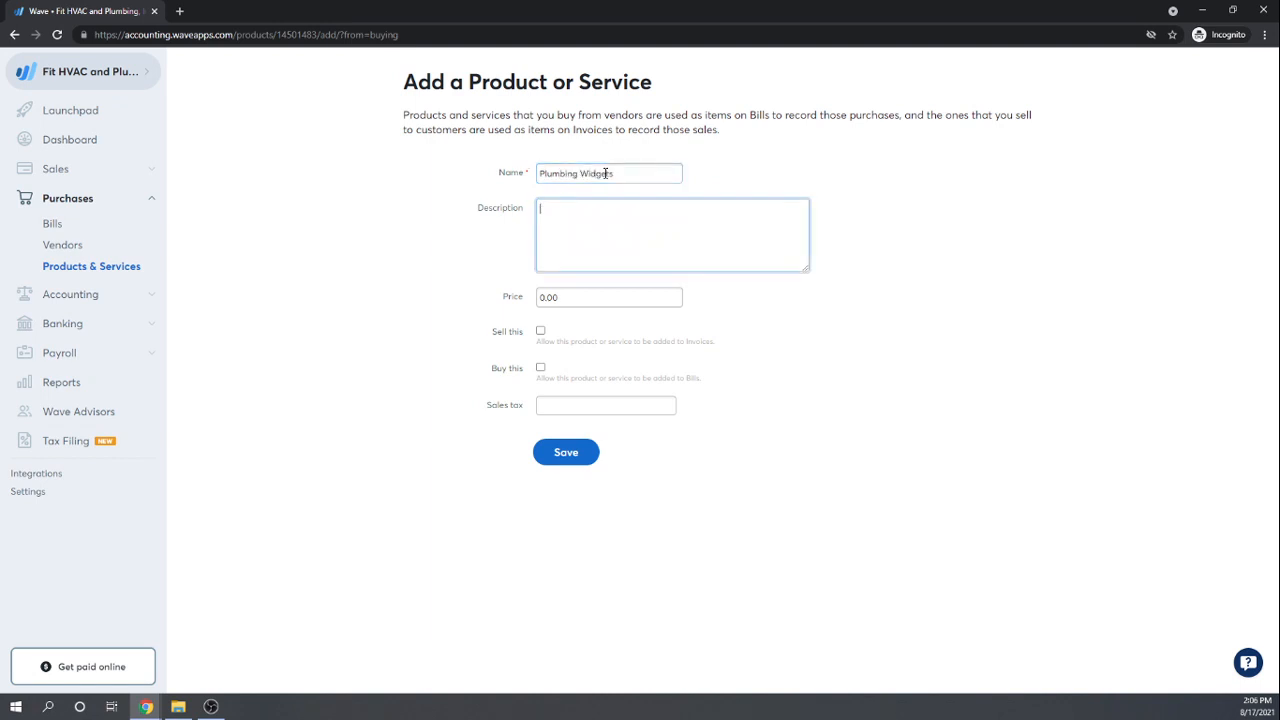
key("Tab")
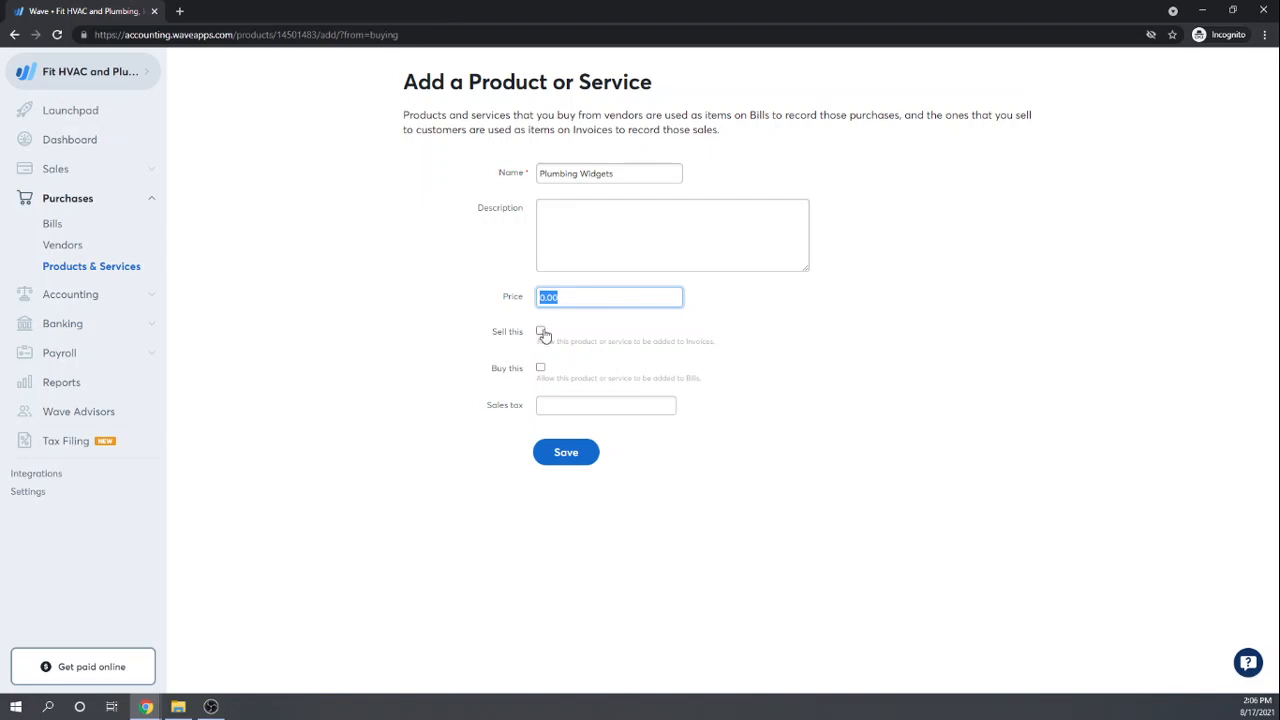
Step: Mark Plumbing Widgets as both sold and bought, with a price of 10.00
left_click(541, 332)
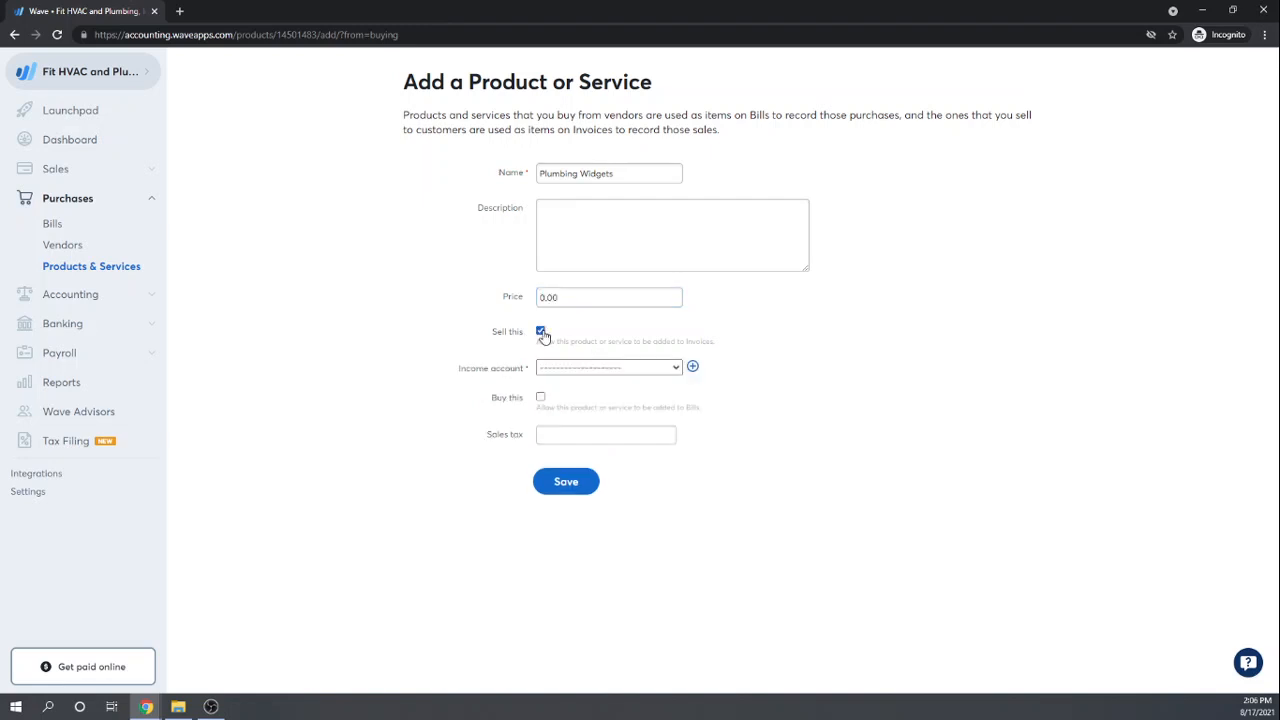
left_click(541, 398)
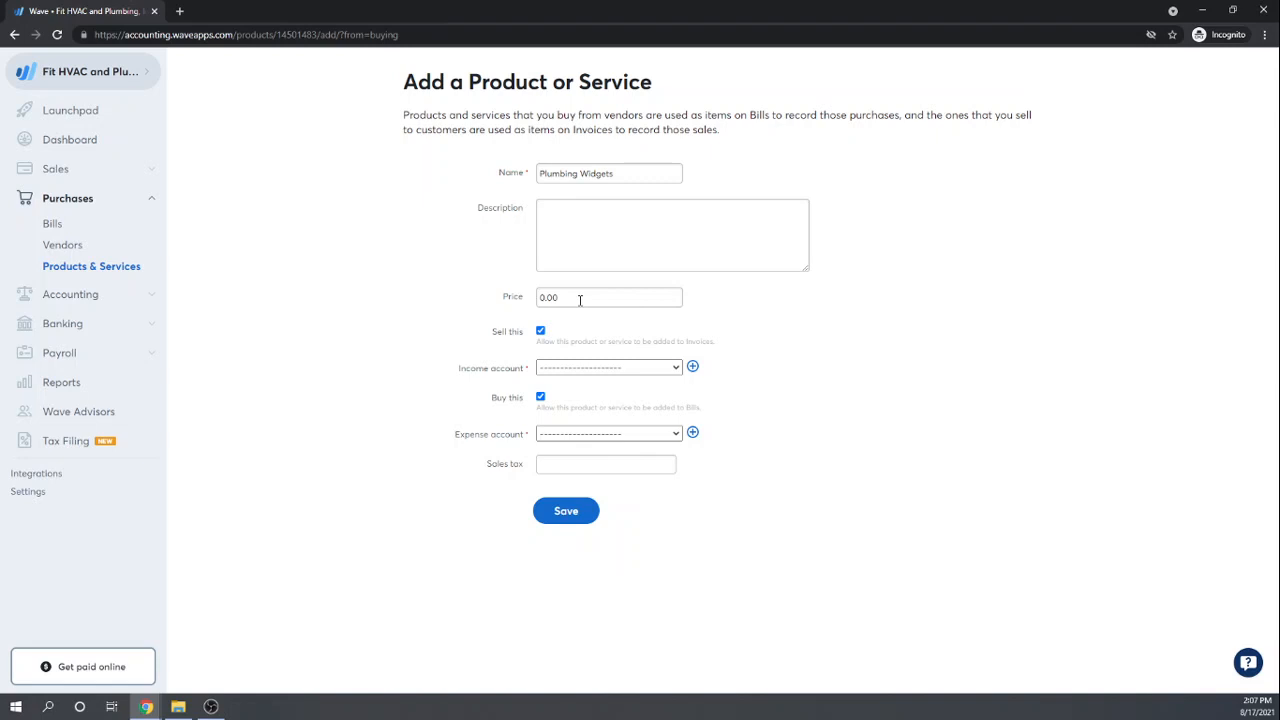
left_click(580, 299)
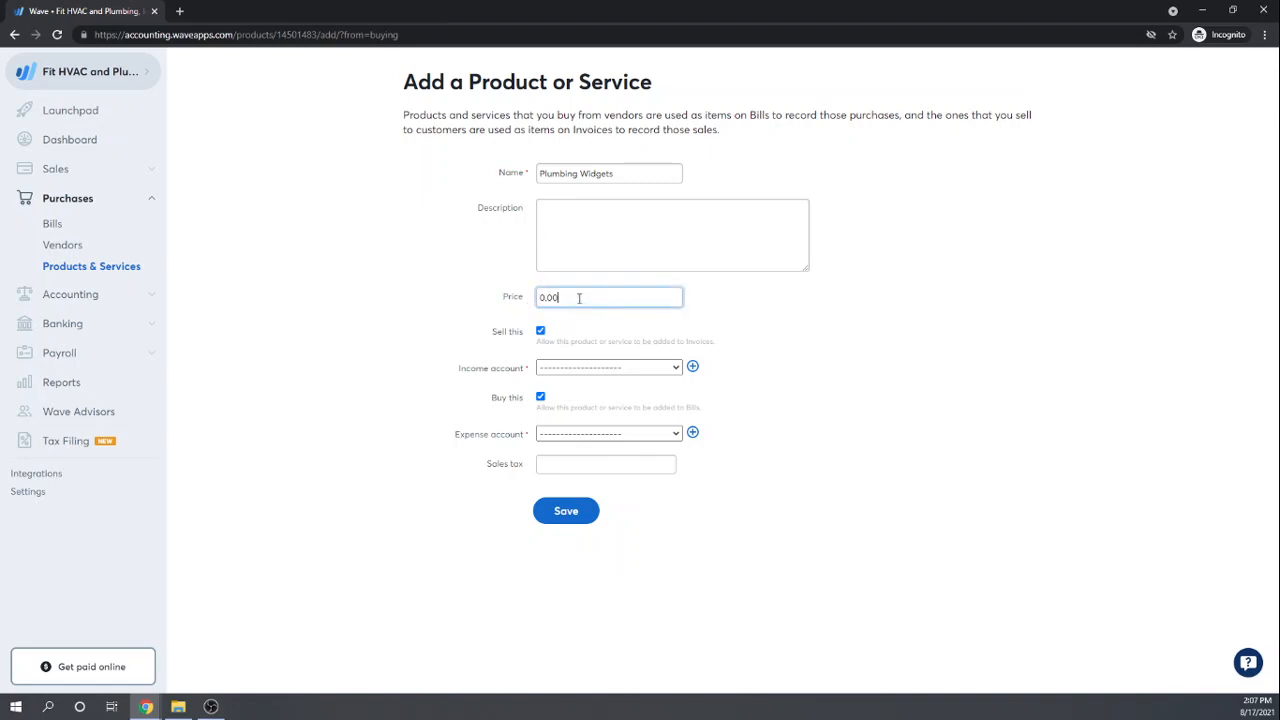
left_click_drag(576, 298, 538, 298)
type("10")
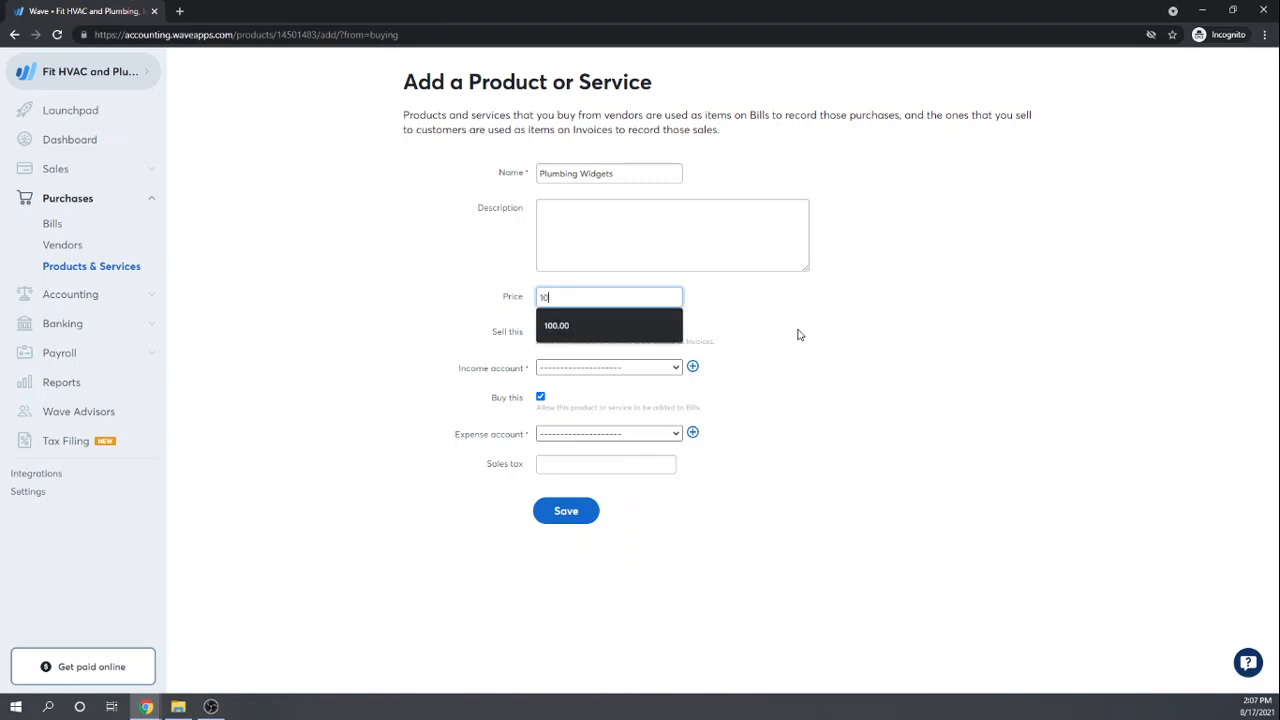
key("Tab")
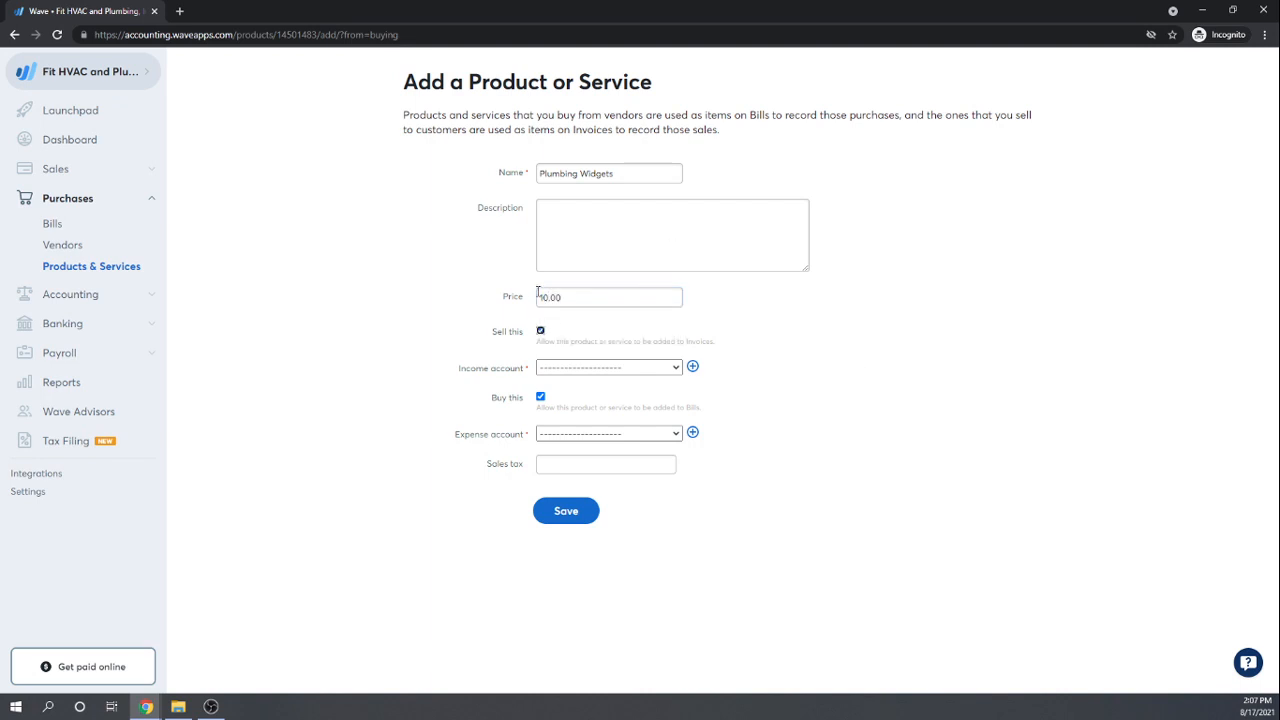
Step: Set the income account to Sales and browse the expense accounts without choosing one
left_click(677, 372)
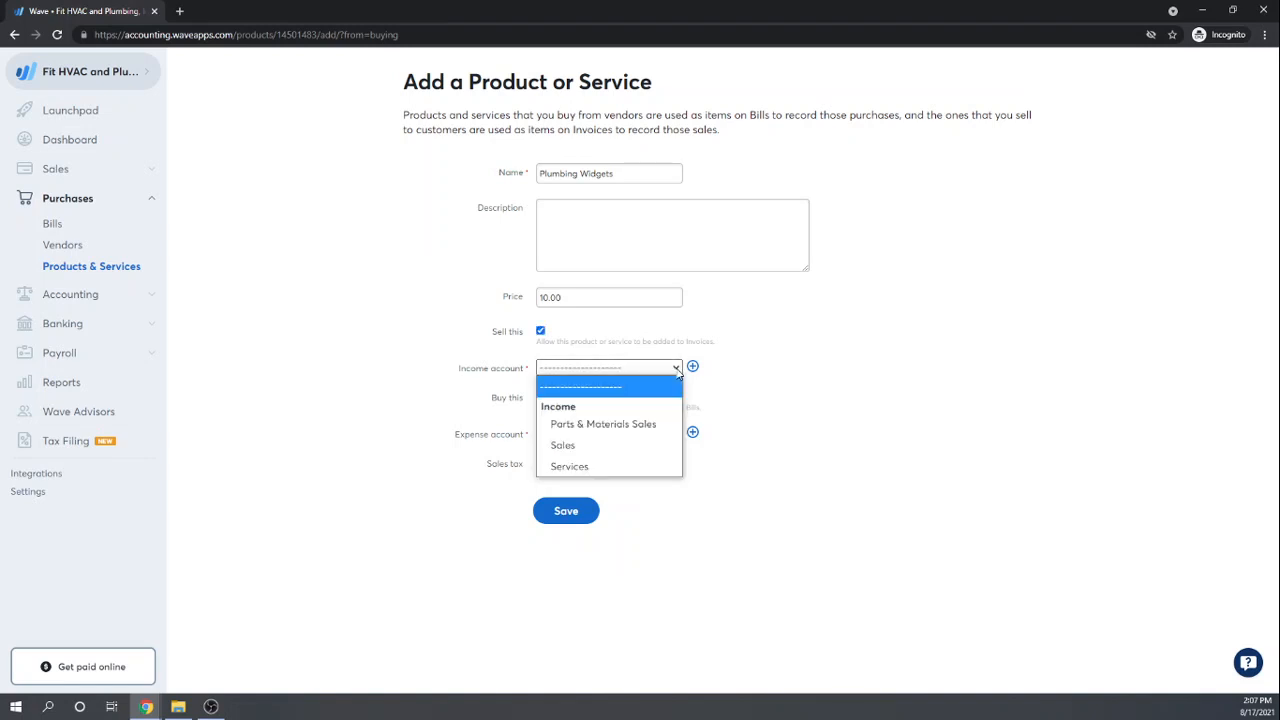
left_click(563, 447)
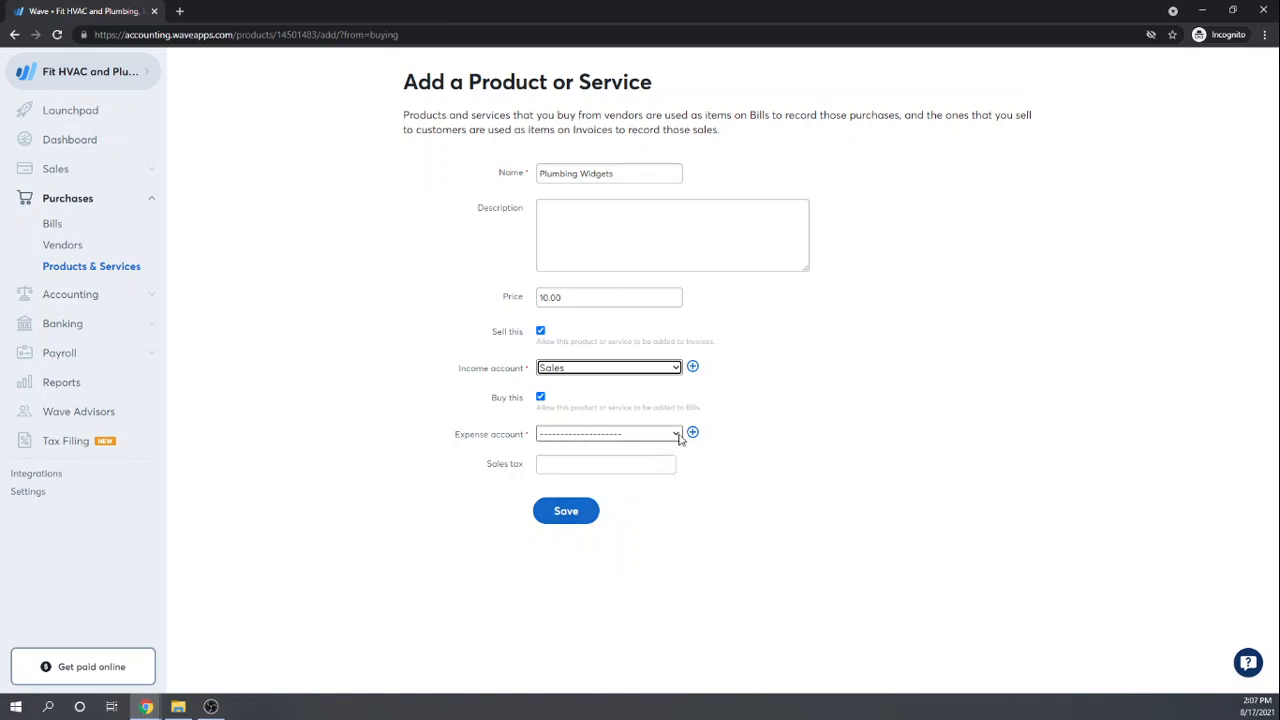
left_click(679, 436)
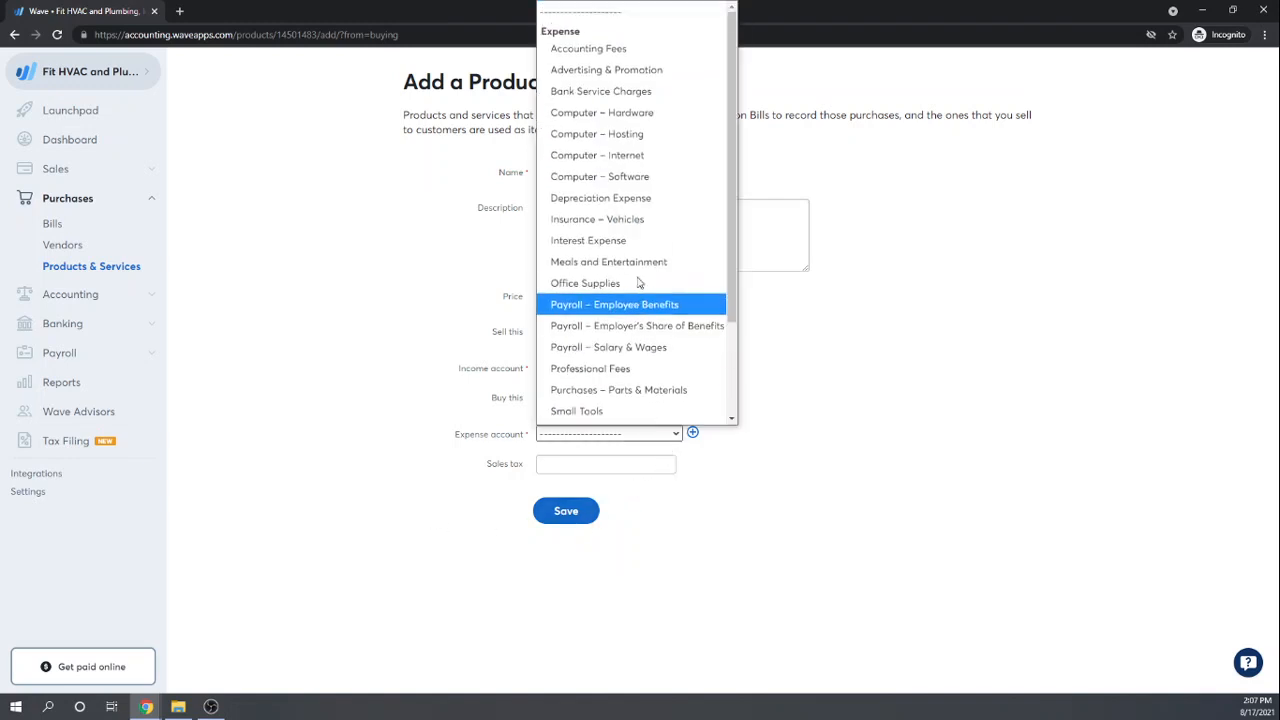
scroll(640, 283, "down", 2)
scroll(640, 283, "up", 2)
scroll(638, 283, "down", 2)
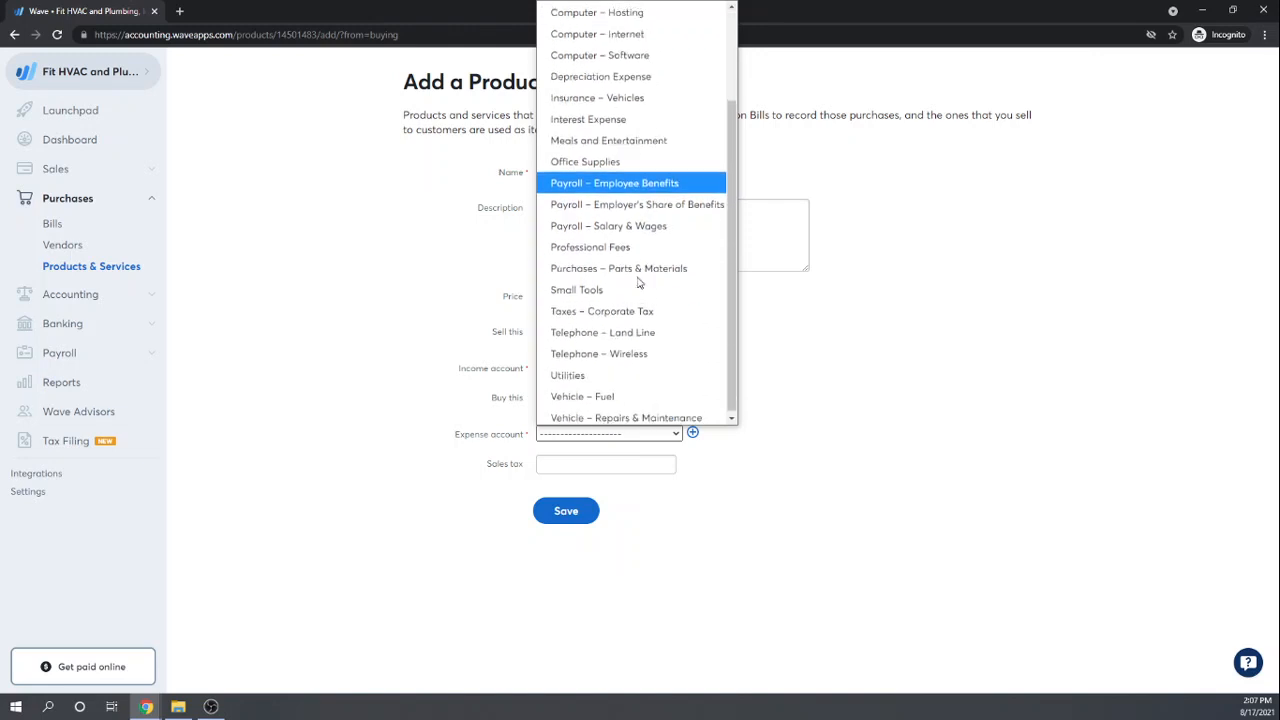
scroll(638, 283, "up", 2)
scroll(638, 283, "down", 2)
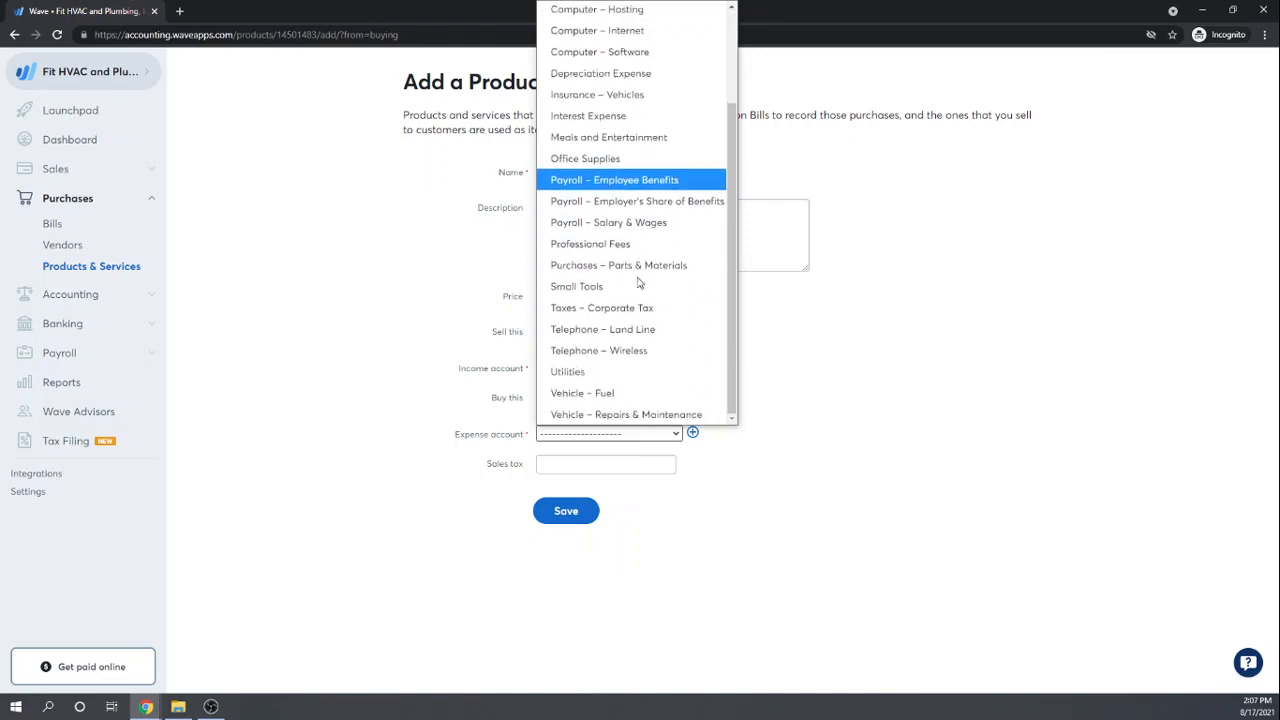
left_click(899, 386)
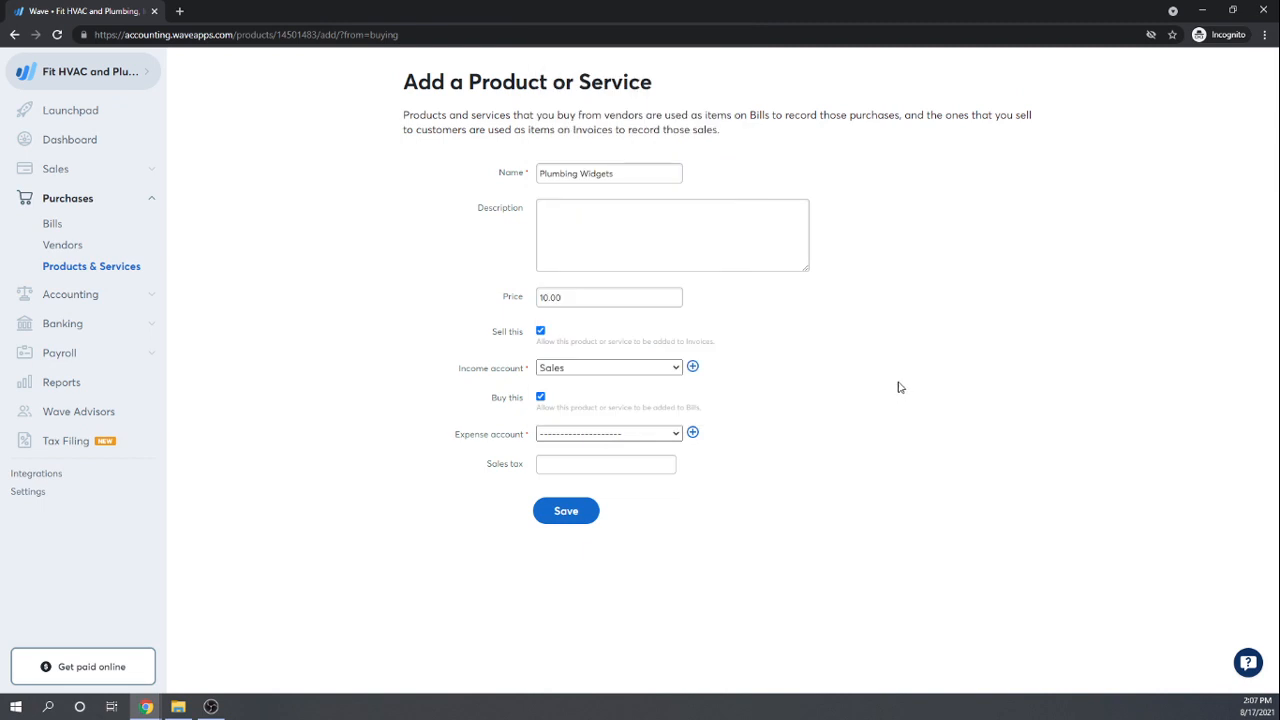
Step: Try saving Plumbing Widgets, which fails without an expense account, then expand Accounting in the sidebar
left_click(560, 516)
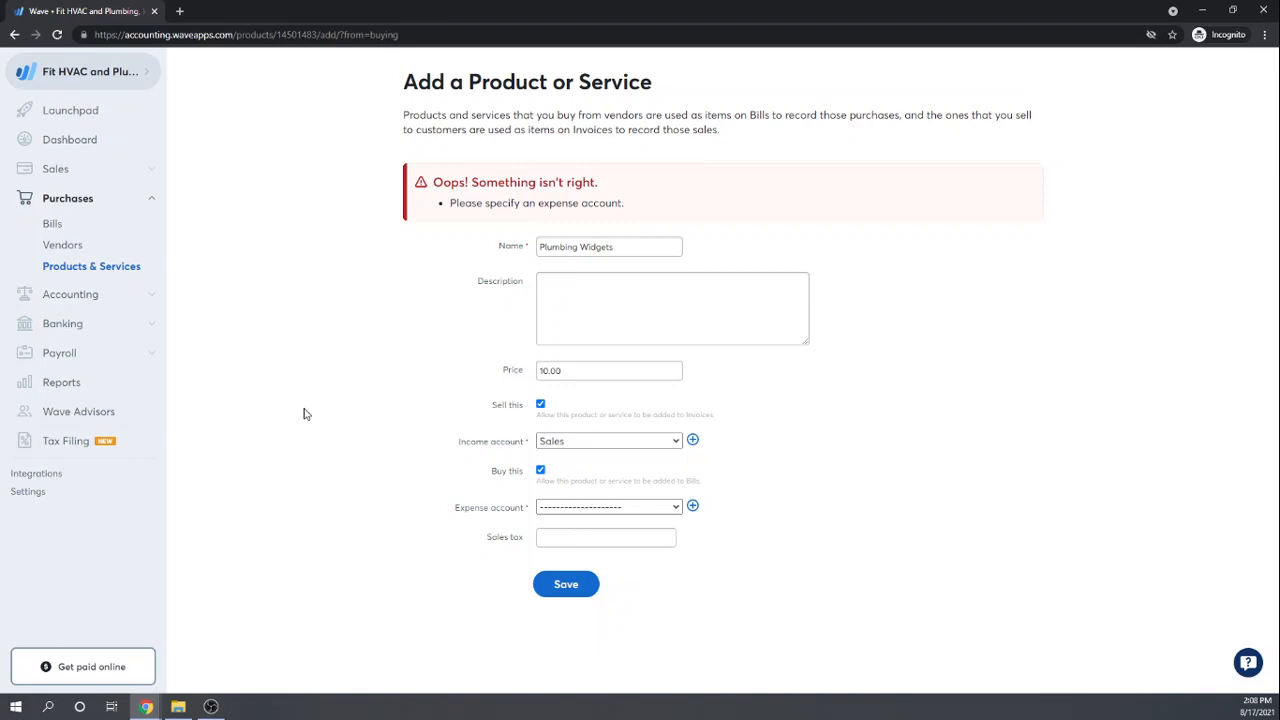
left_click(66, 294)
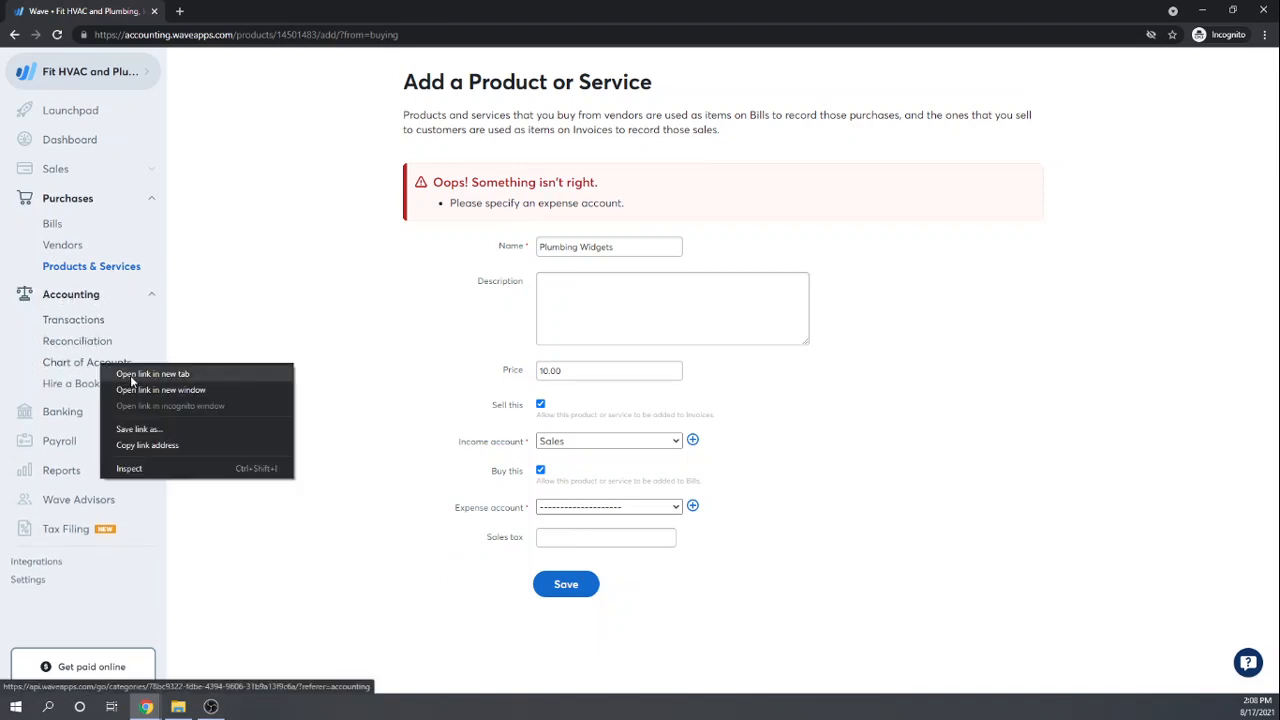
Step: Review the Chart of Accounts in a new tab, then return to the product form
left_click(152, 374)
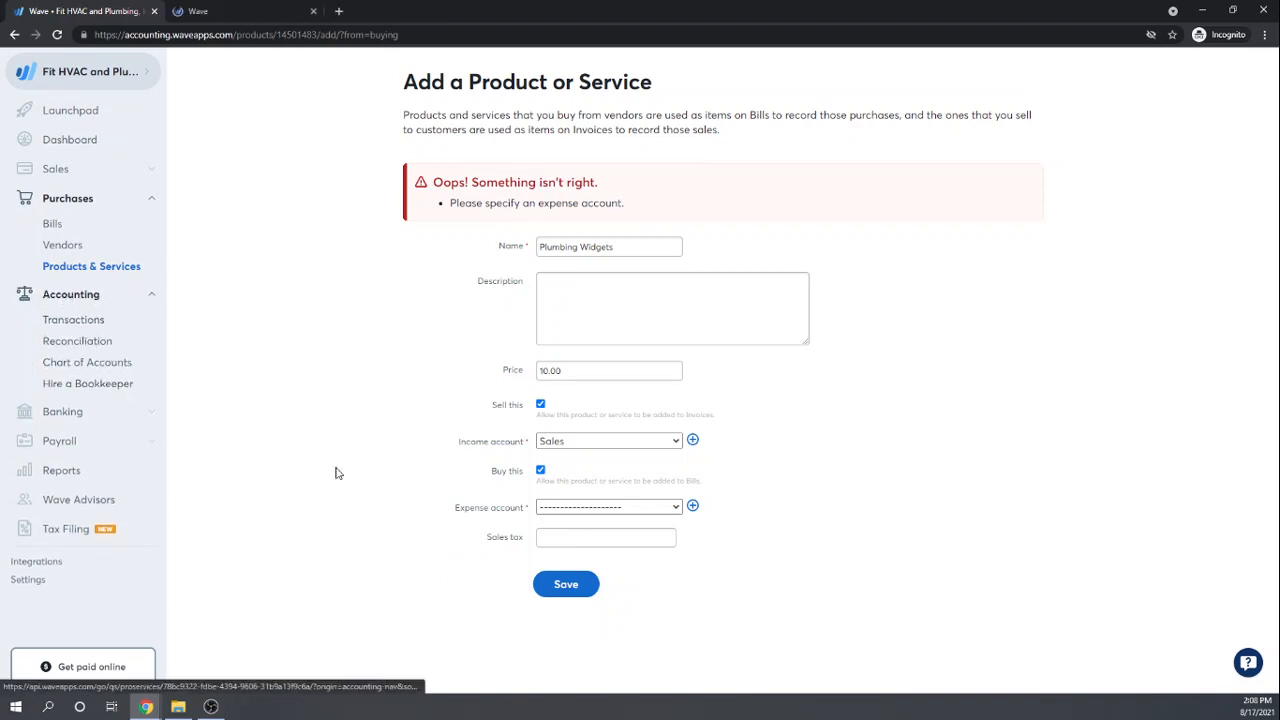
left_click(230, 10)
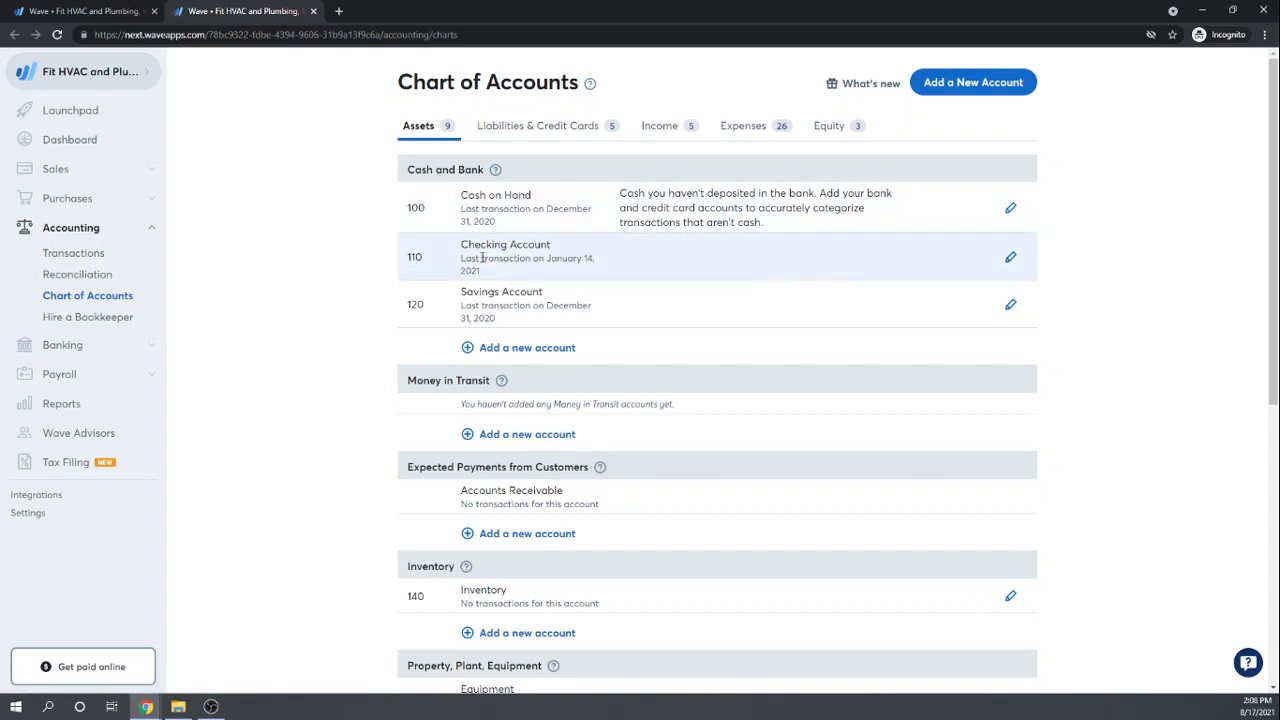
scroll(730, 255, "down", 2)
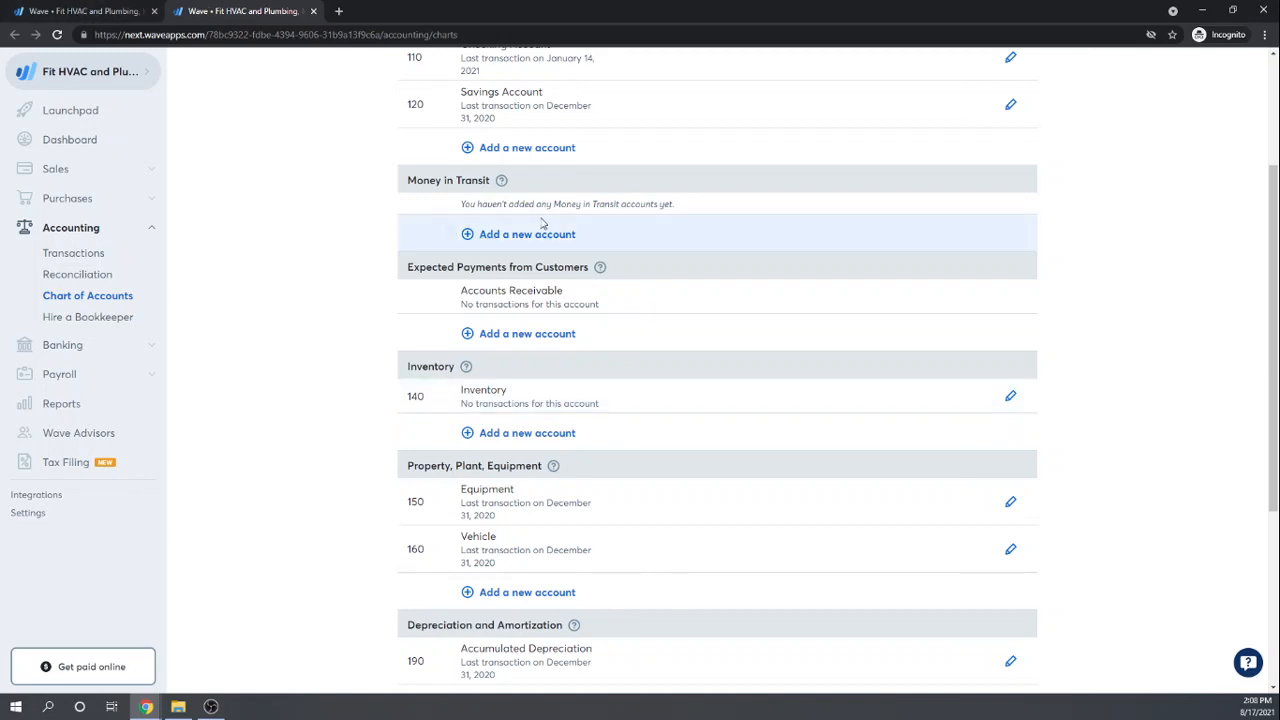
left_click(75, 9)
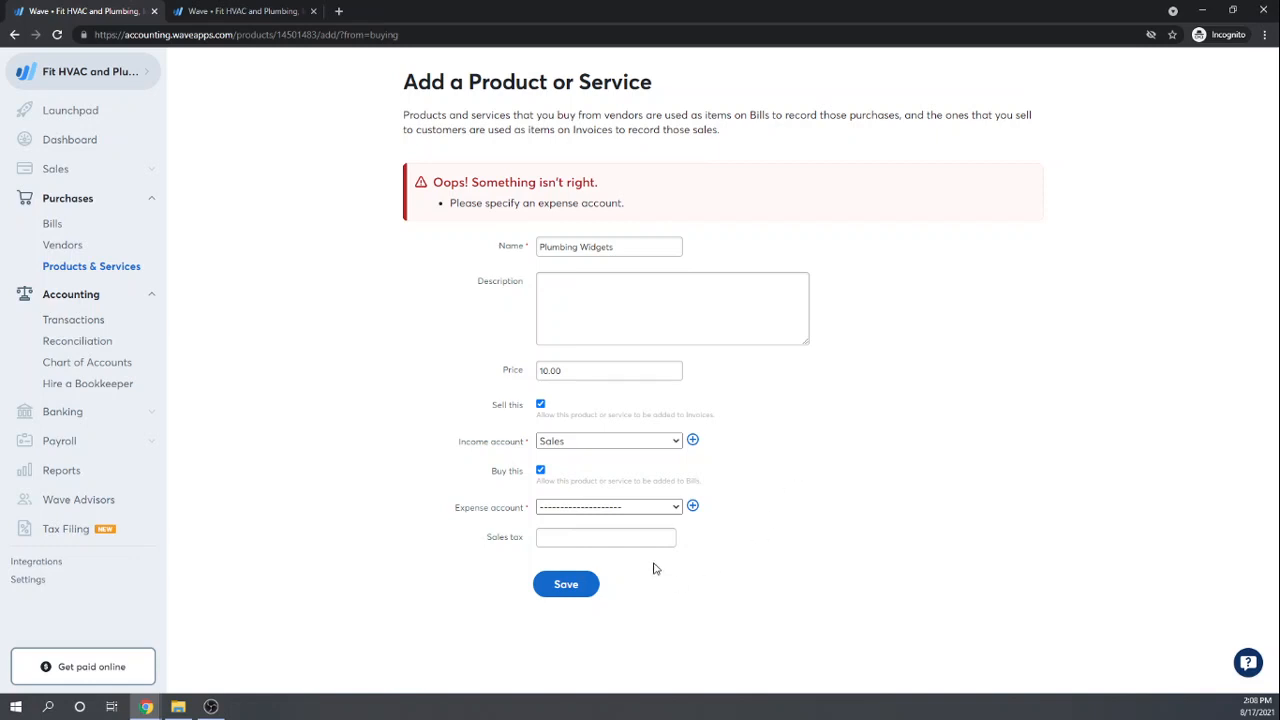
left_click(677, 510)
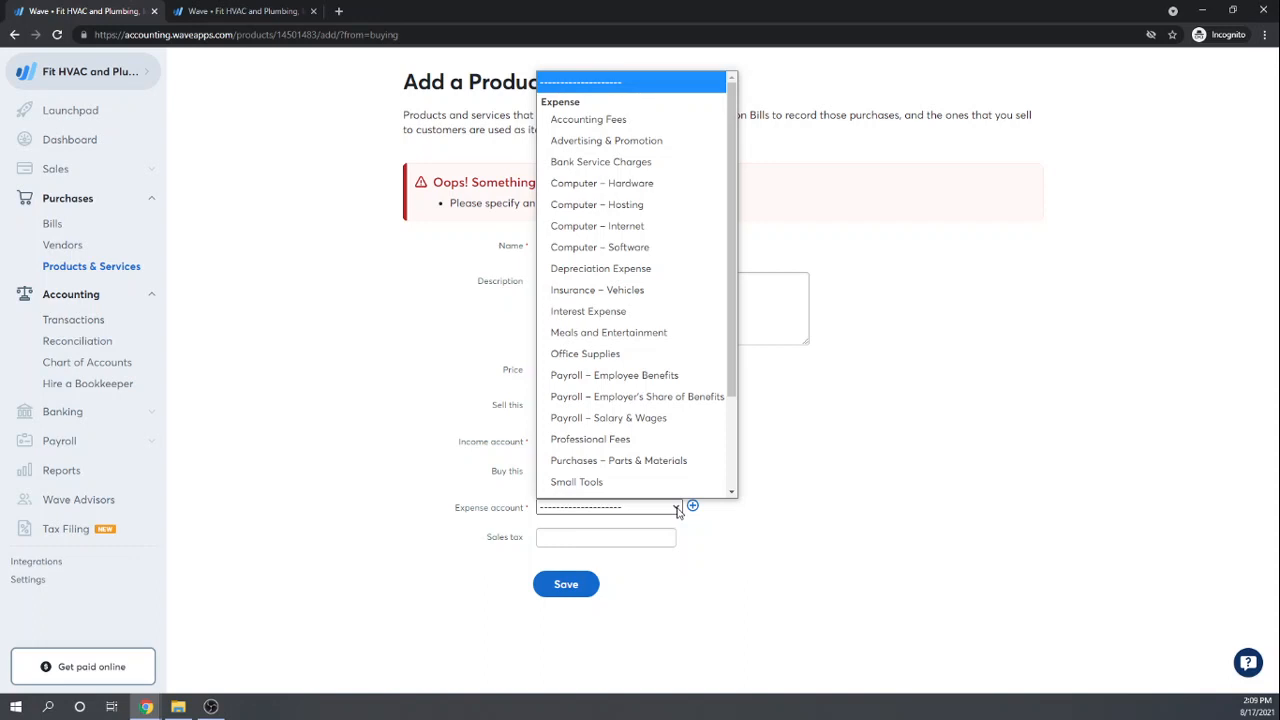
scroll(700, 425, "down", 1)
scroll(700, 316, "down", 2)
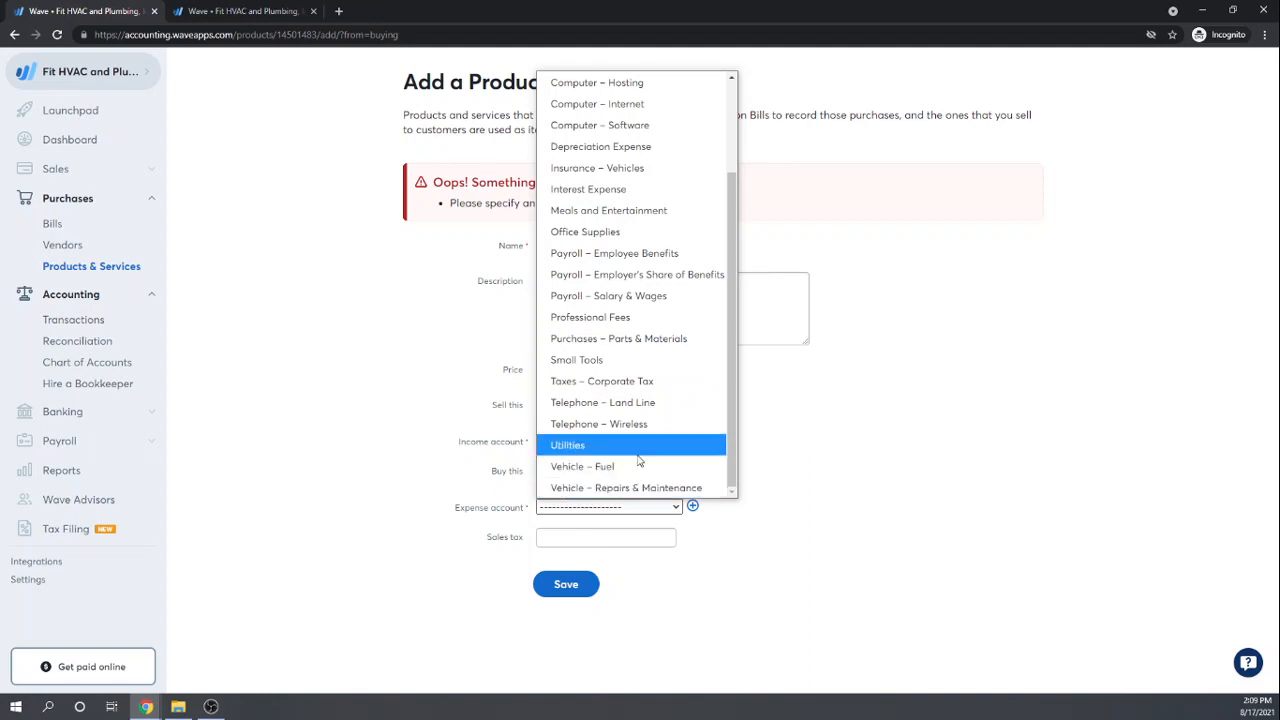
scroll(638, 460, "up", 3)
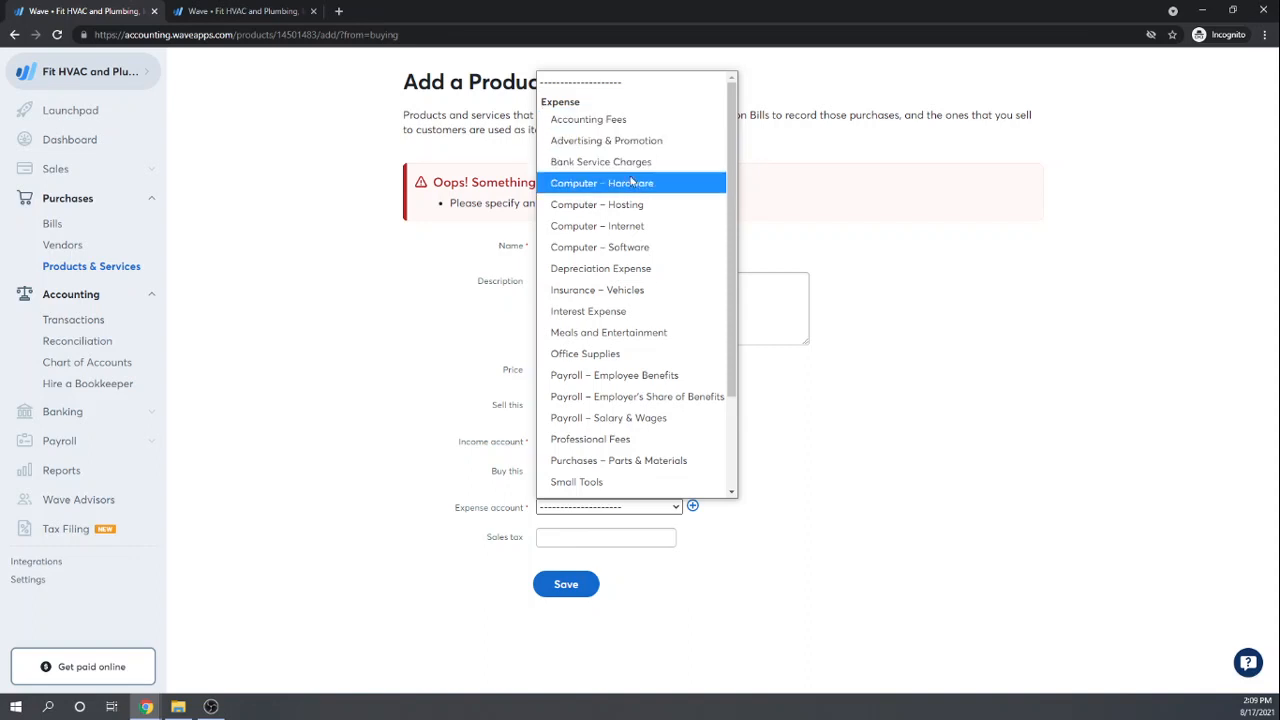
scroll(635, 318, "down", 2)
scroll(635, 324, "down", 1)
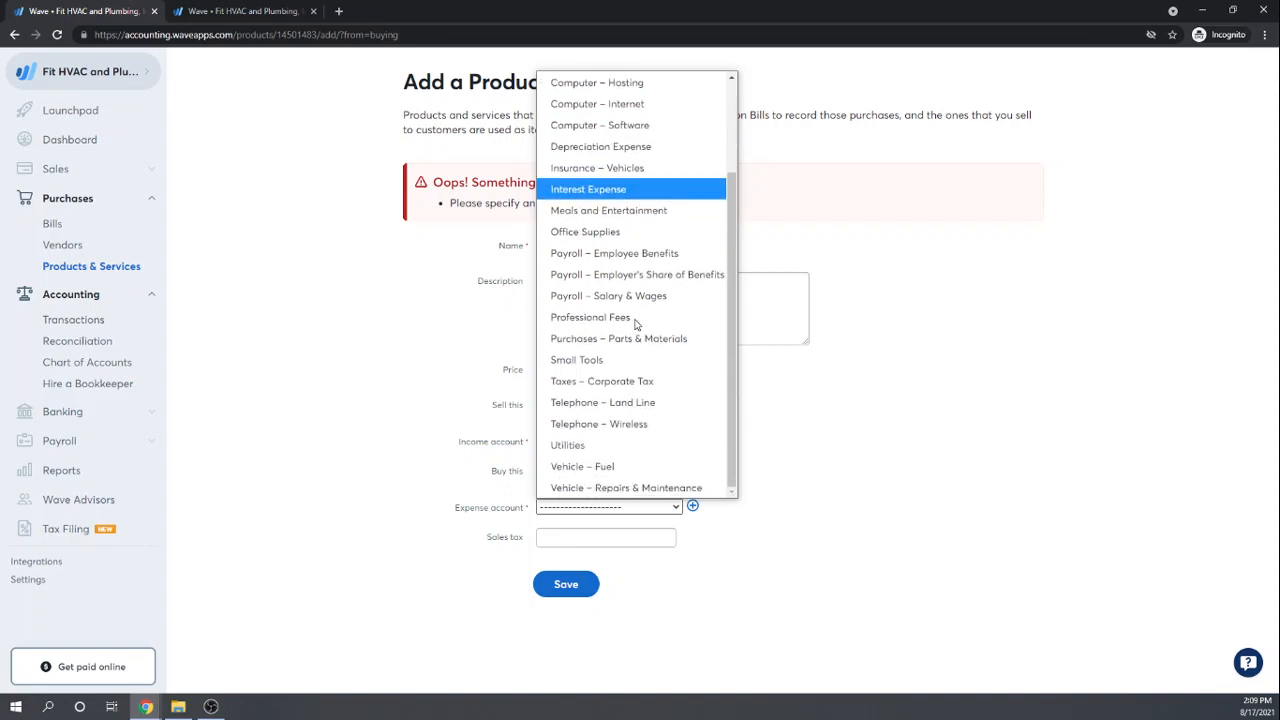
left_click(997, 452)
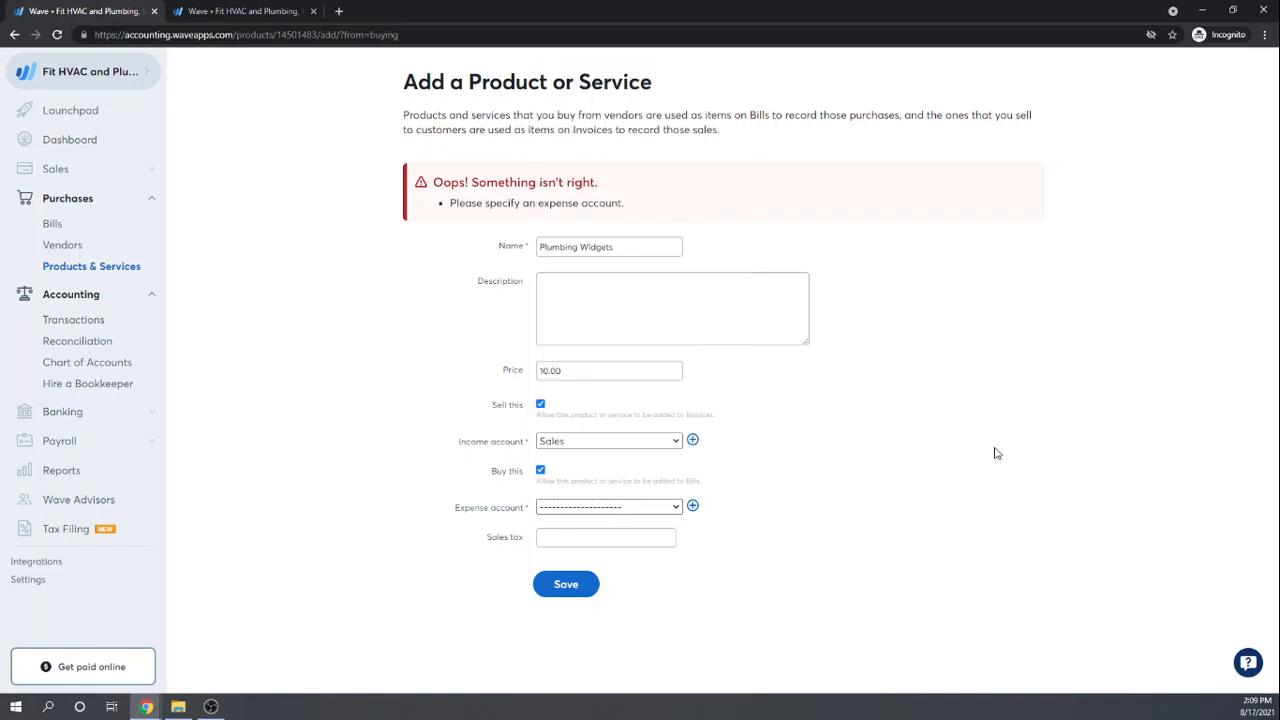
left_click(222, 10)
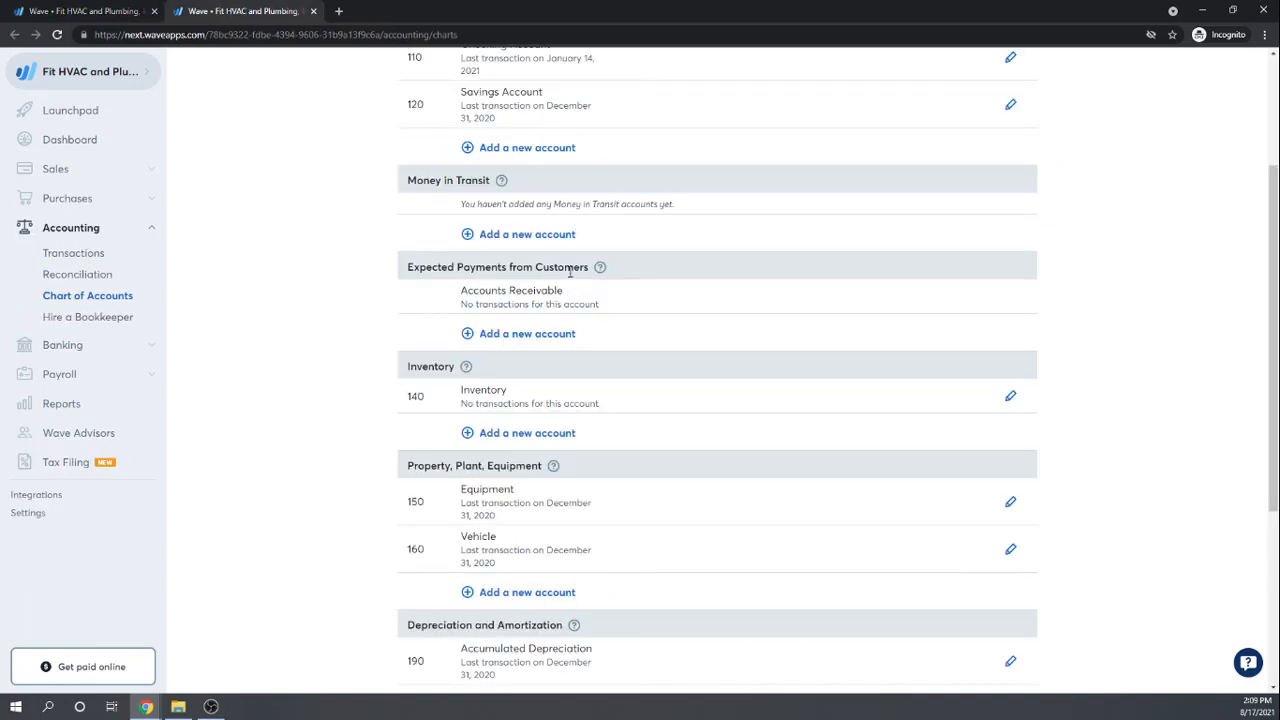
scroll(571, 271, "up", 4)
scroll(572, 272, "down", 1)
scroll(573, 273, "up", 1)
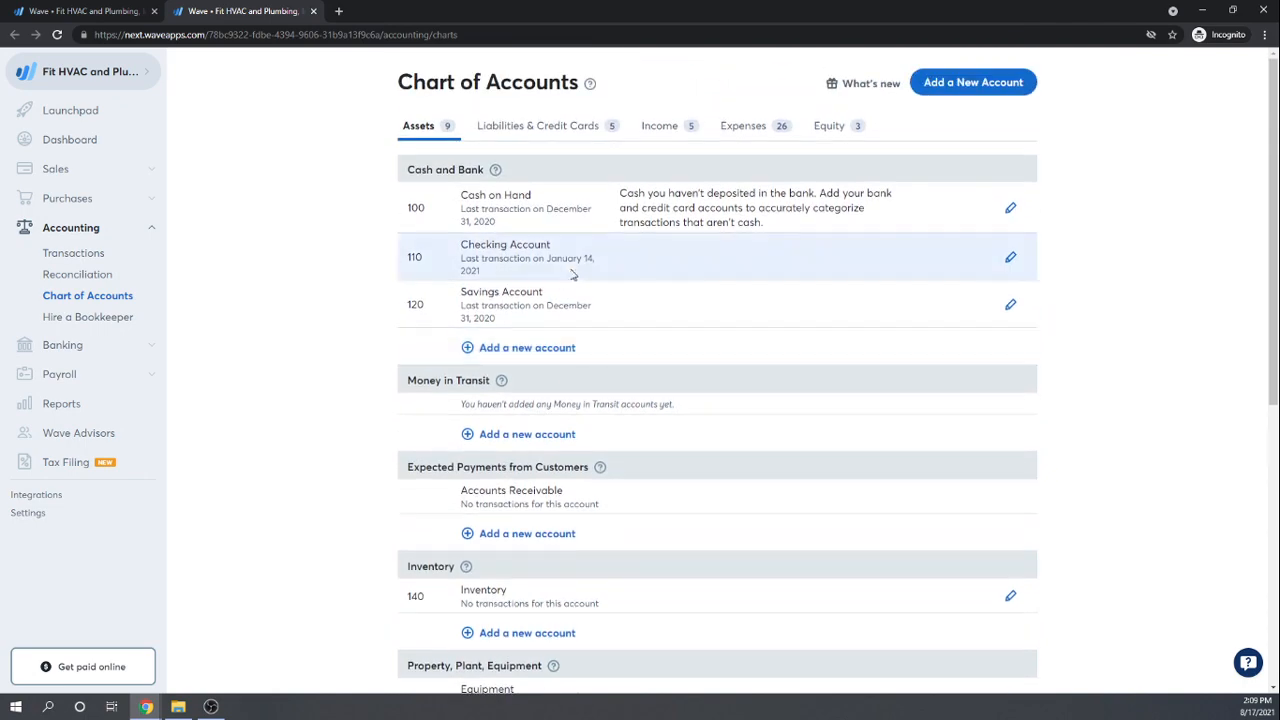
left_click(743, 127)
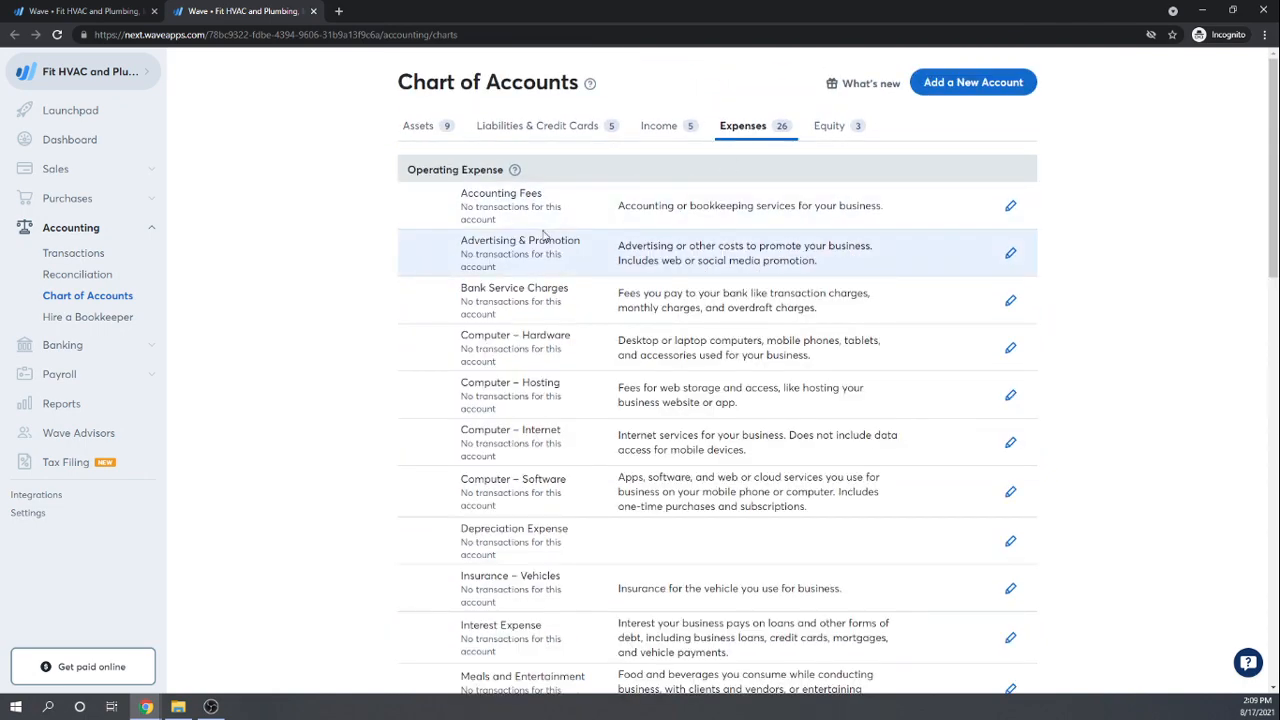
scroll(545, 234, "down", 3)
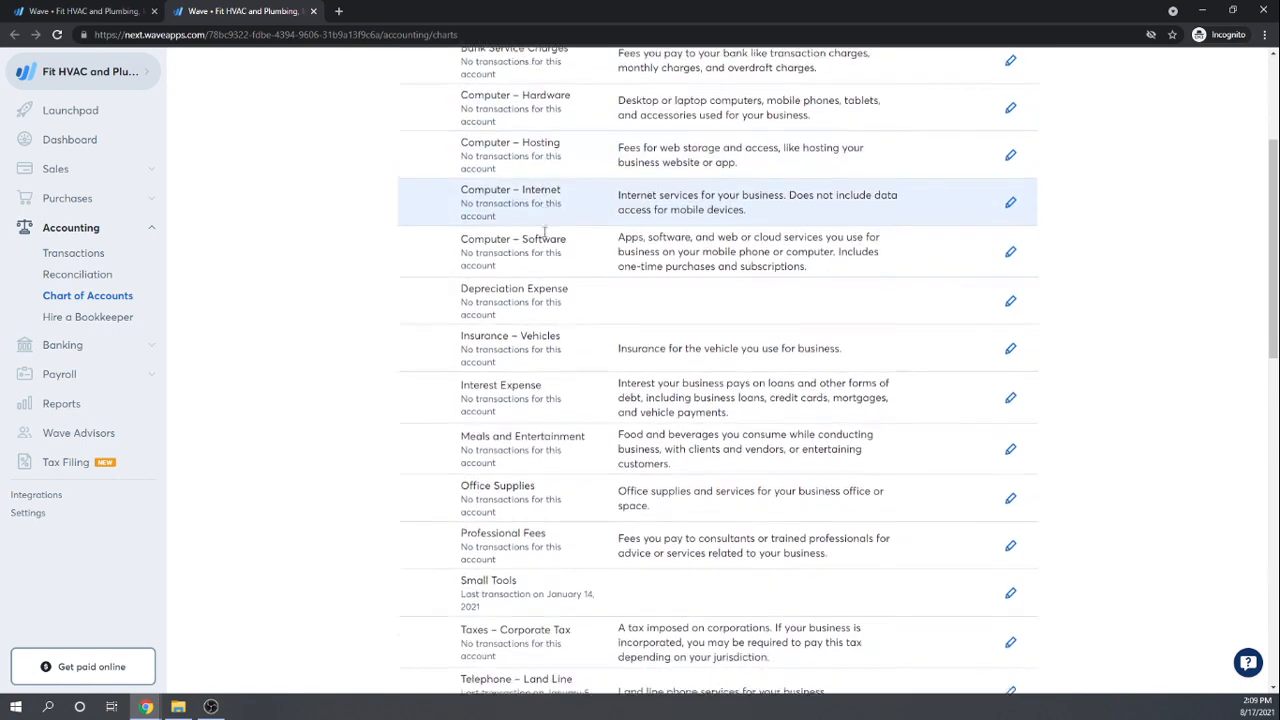
scroll(545, 232, "down", 4)
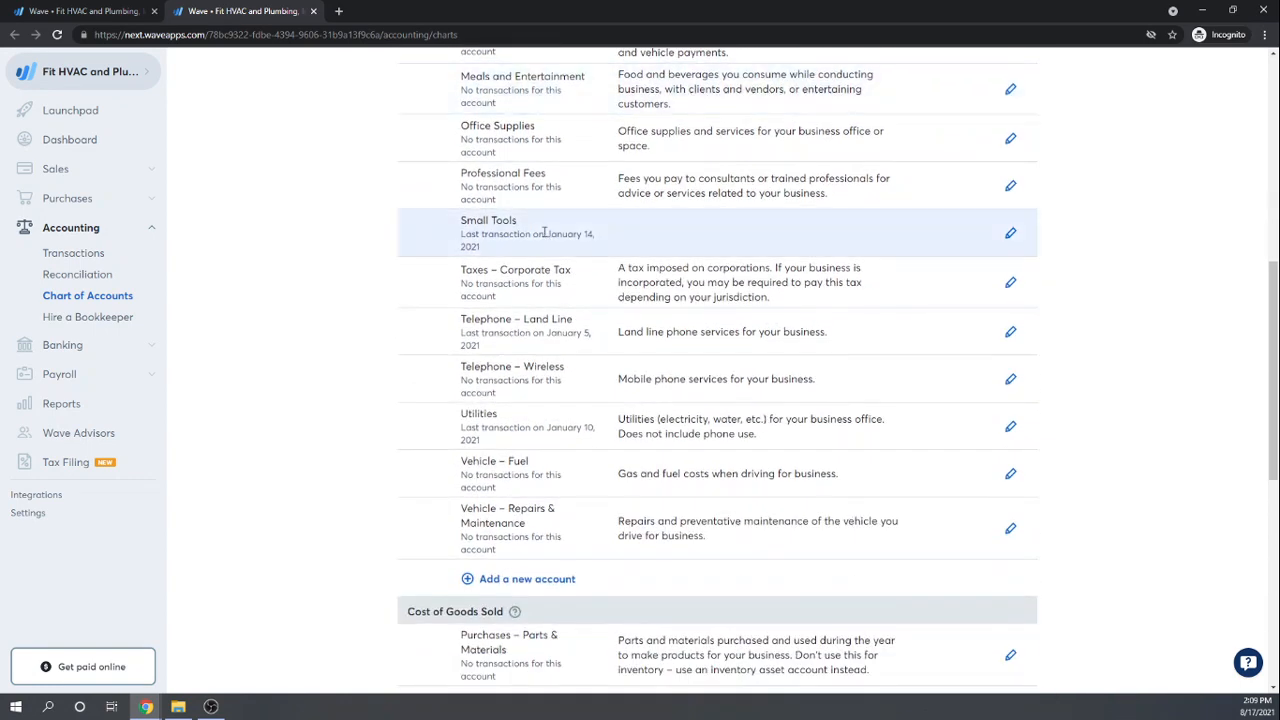
scroll(545, 232, "down", 4)
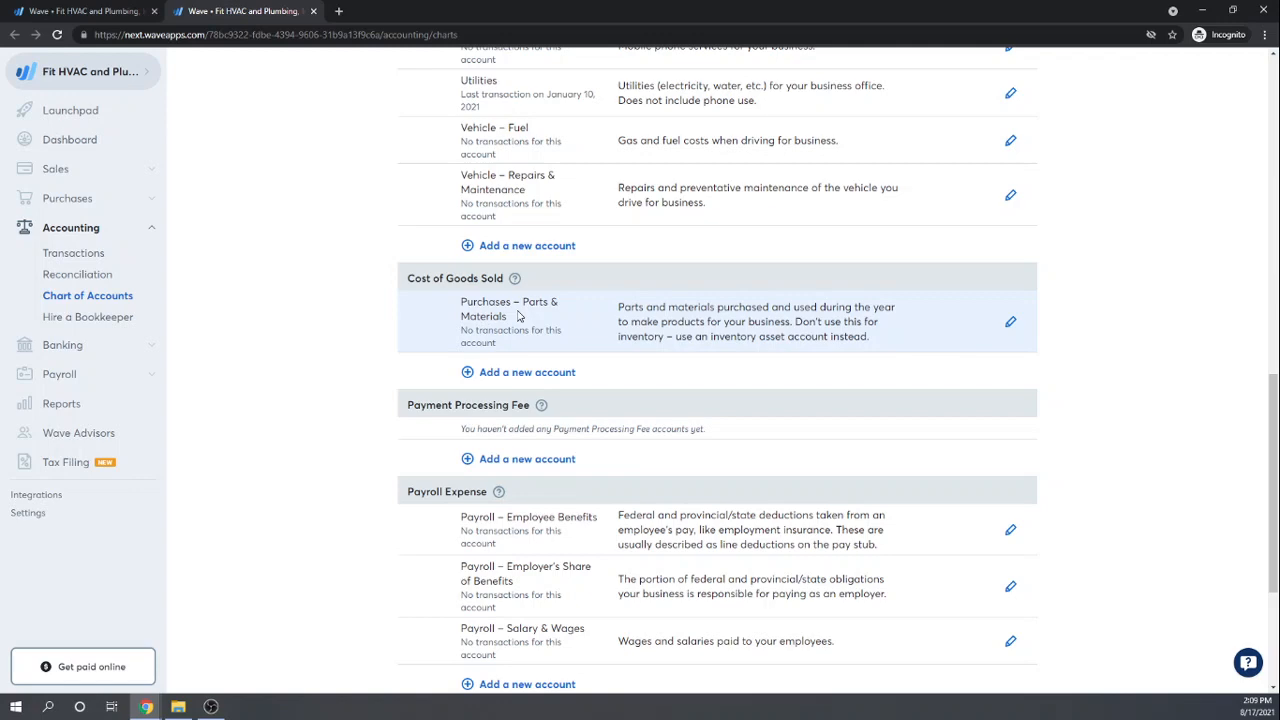
scroll(518, 316, "down", 3)
scroll(518, 316, "up", 3)
left_click(88, 14)
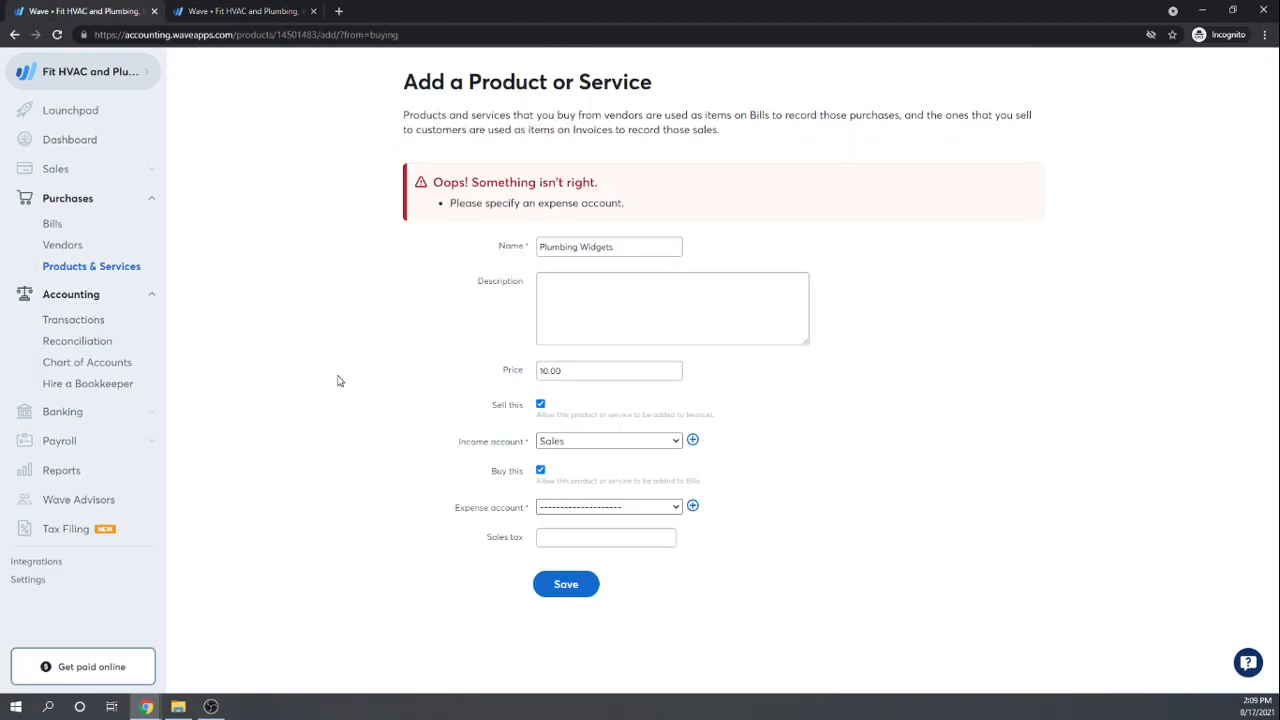
Step: Dismiss the expense account list unchosen and open the Create a new account window
left_click(678, 511)
scroll(694, 456, "down", 3)
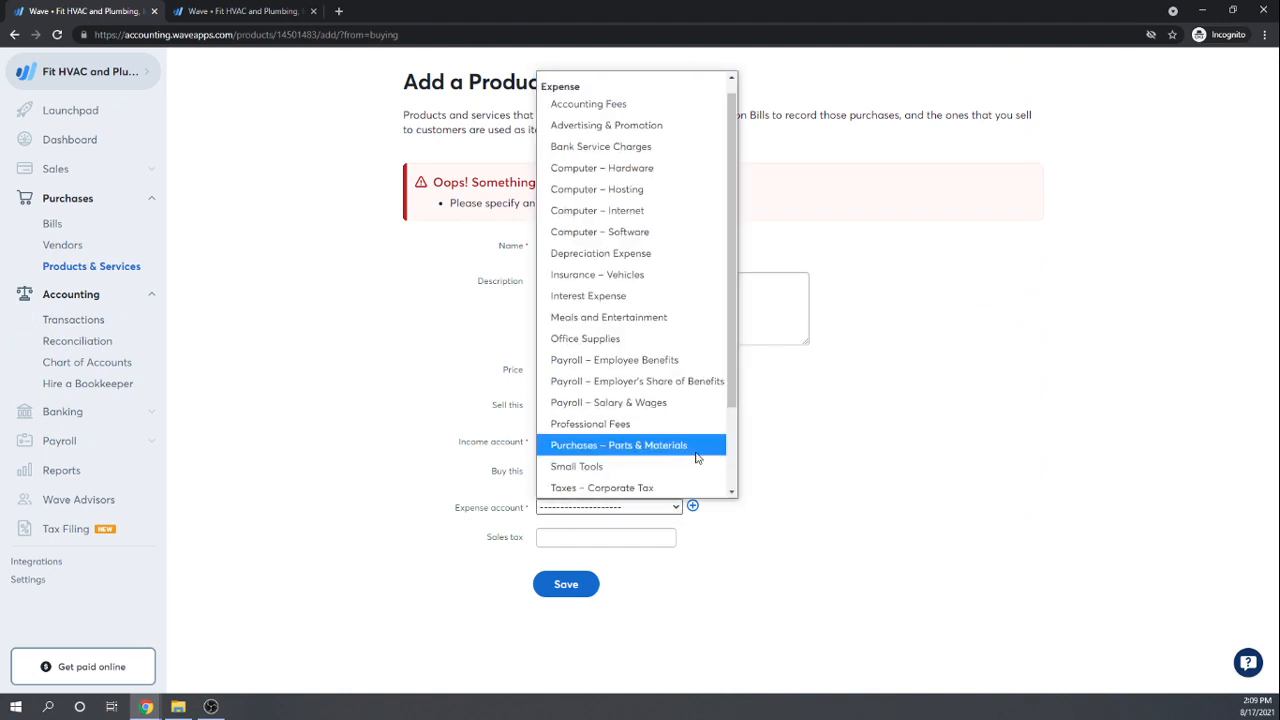
scroll(694, 456, "up", 3)
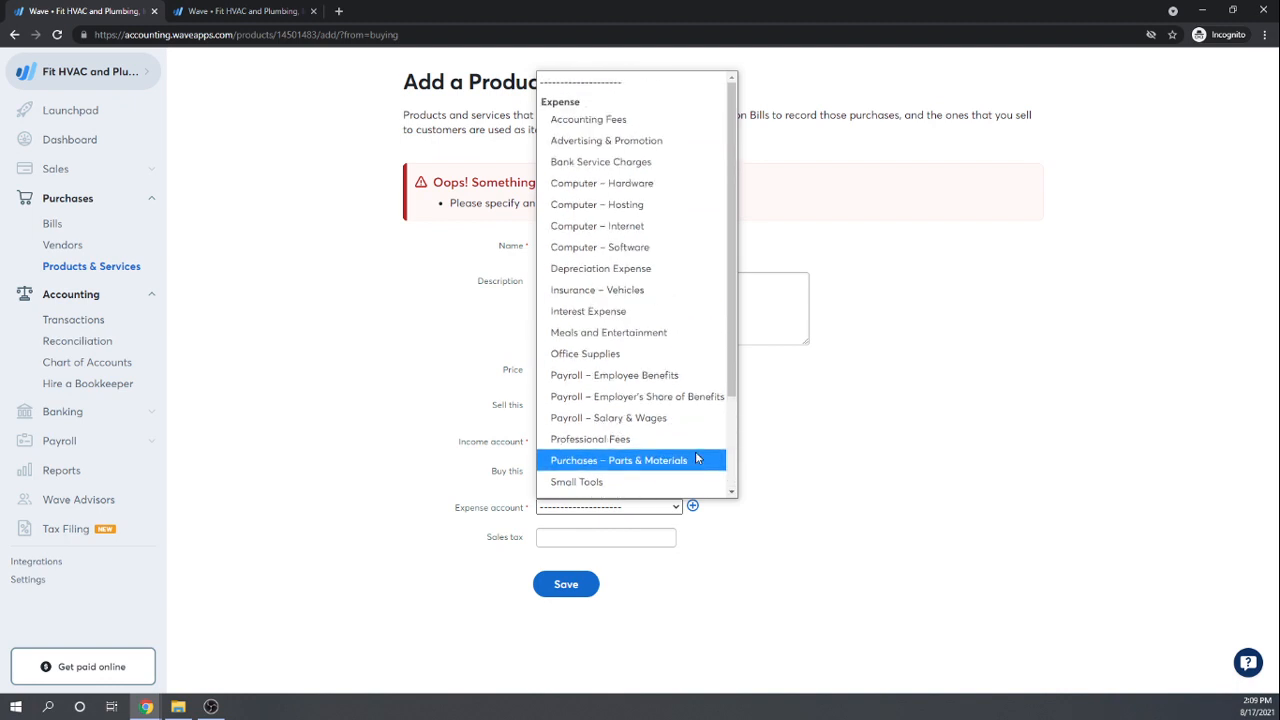
scroll(697, 458, "down", 2)
left_click(834, 487)
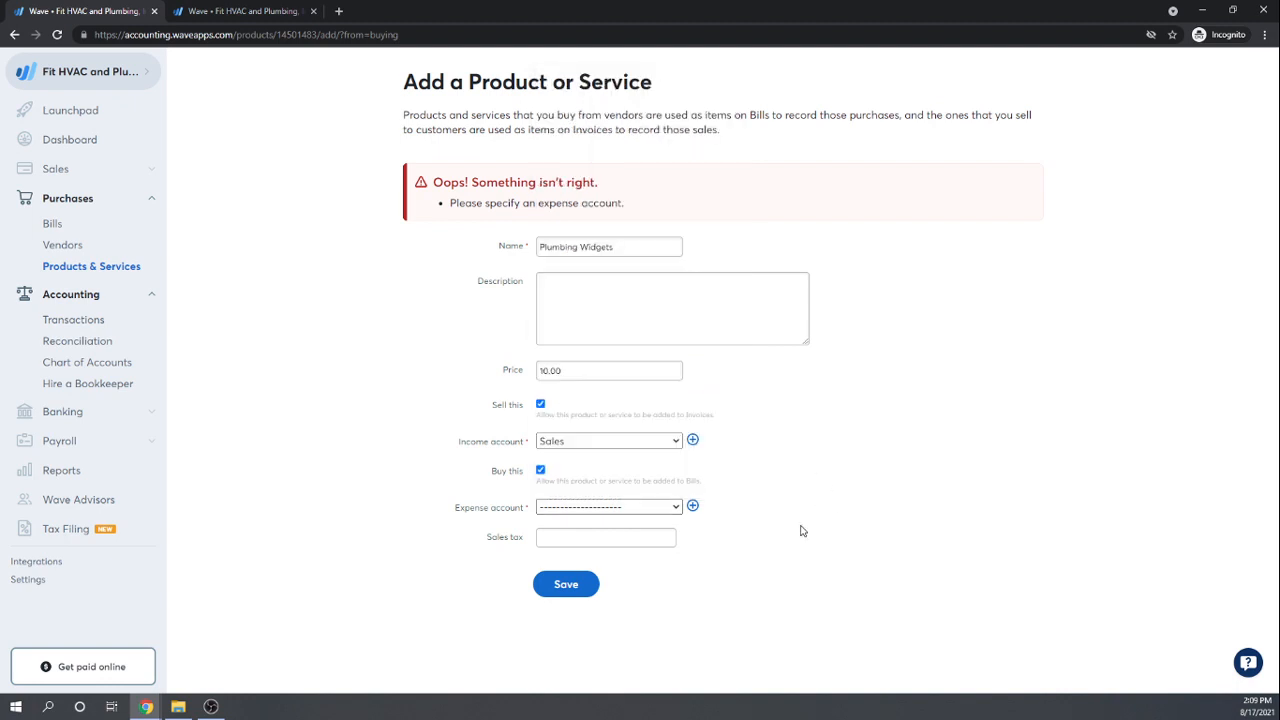
left_click(694, 509)
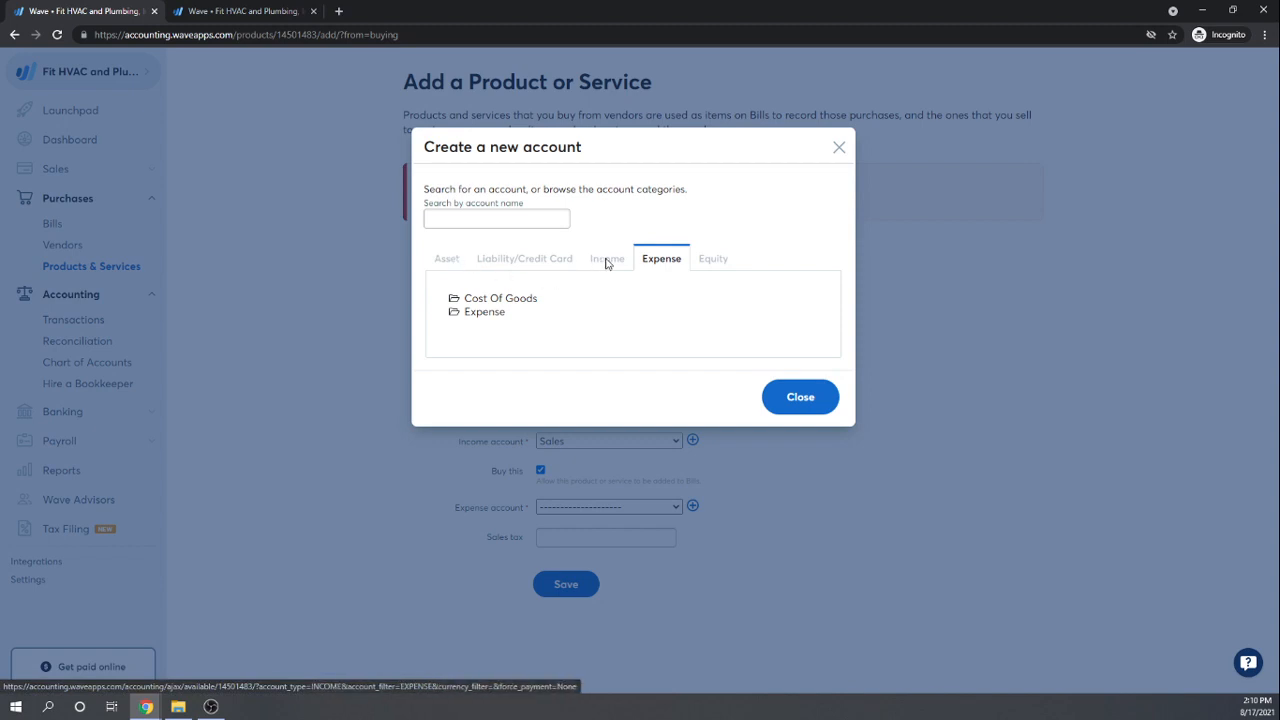
Step: Search the accounts for 'Inven', then clear the search
left_click(450, 218)
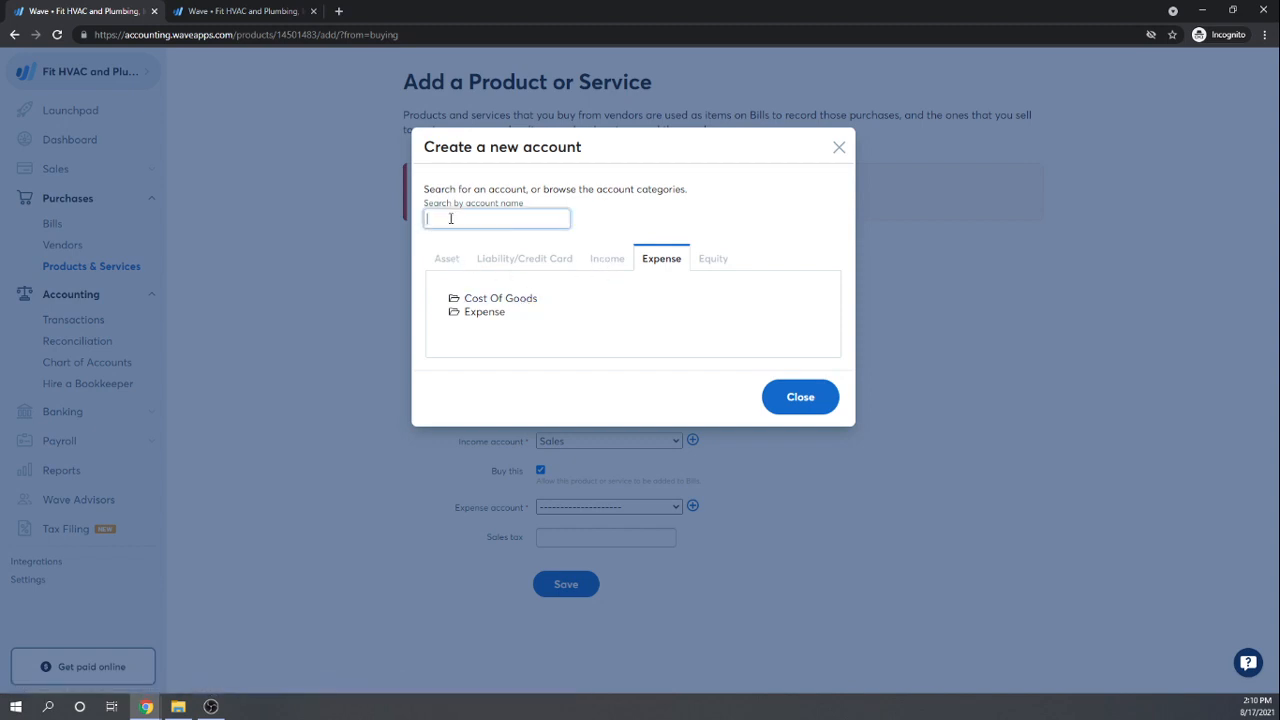
type("Inven")
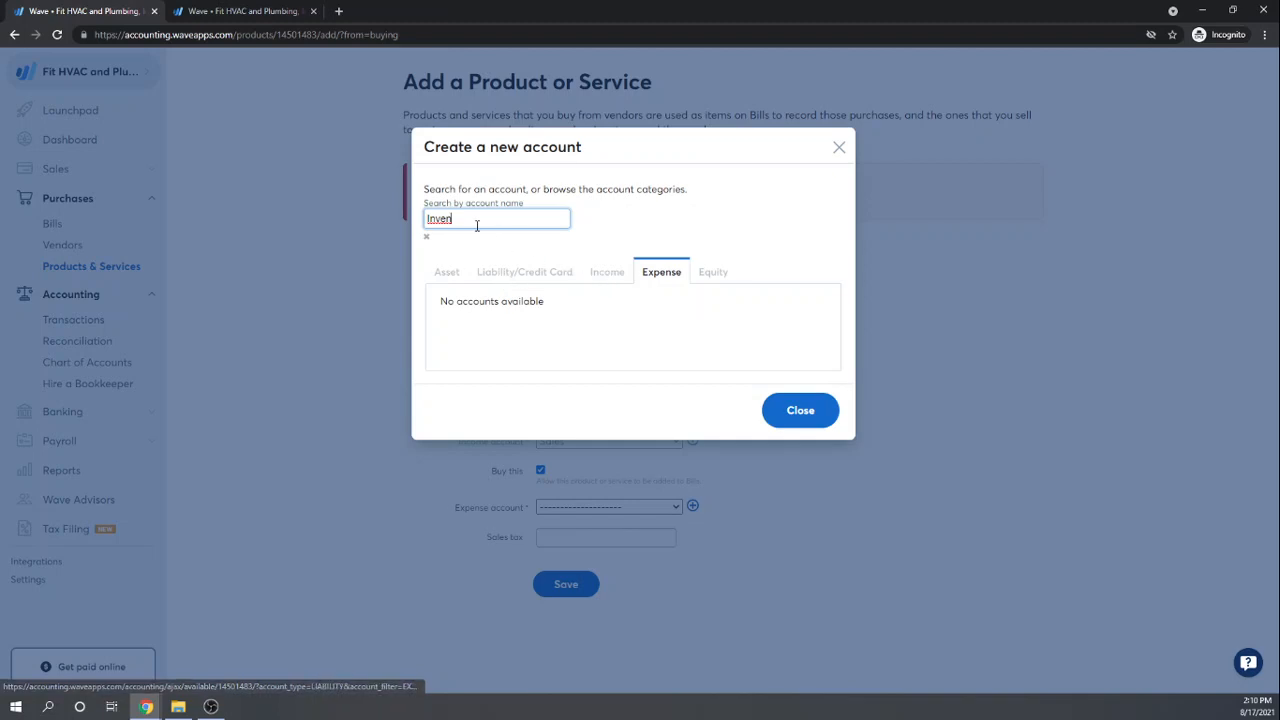
left_click_drag(474, 219, 418, 221)
key("BackSpace")
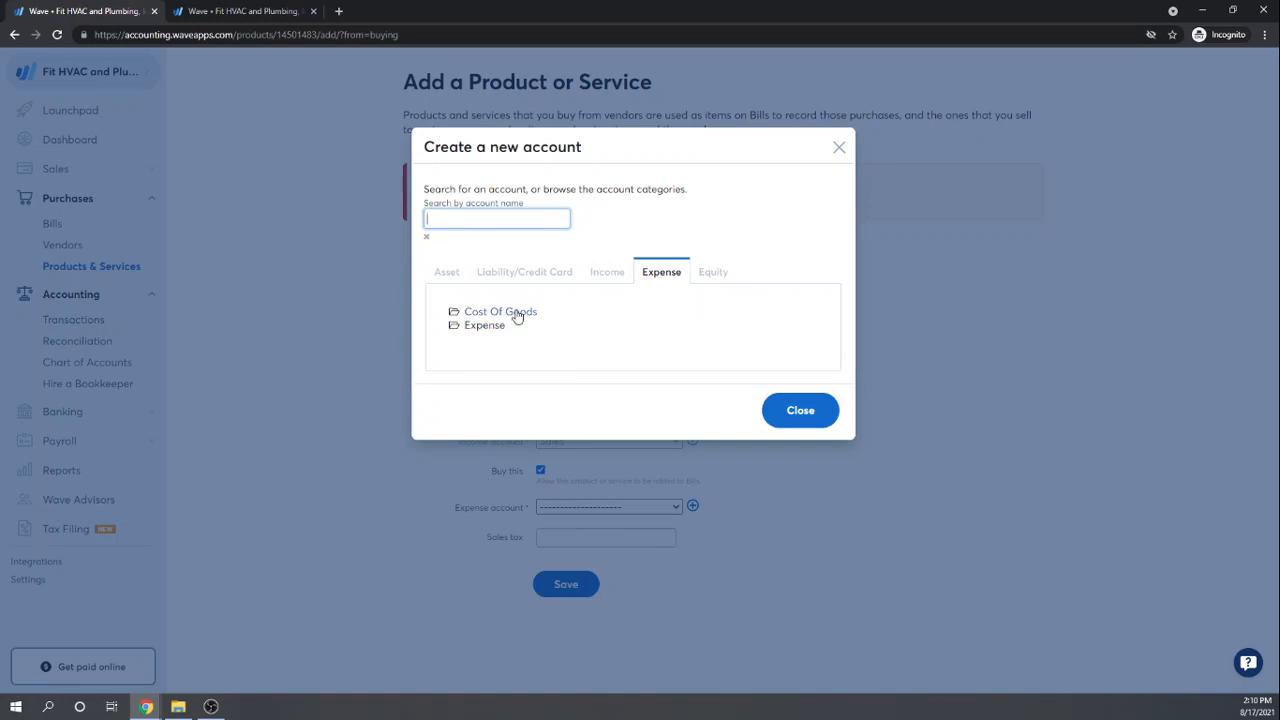
Step: Expand Cost Of Goods, show all its accounts, and choose Purchases – Resale Items
left_click(517, 313)
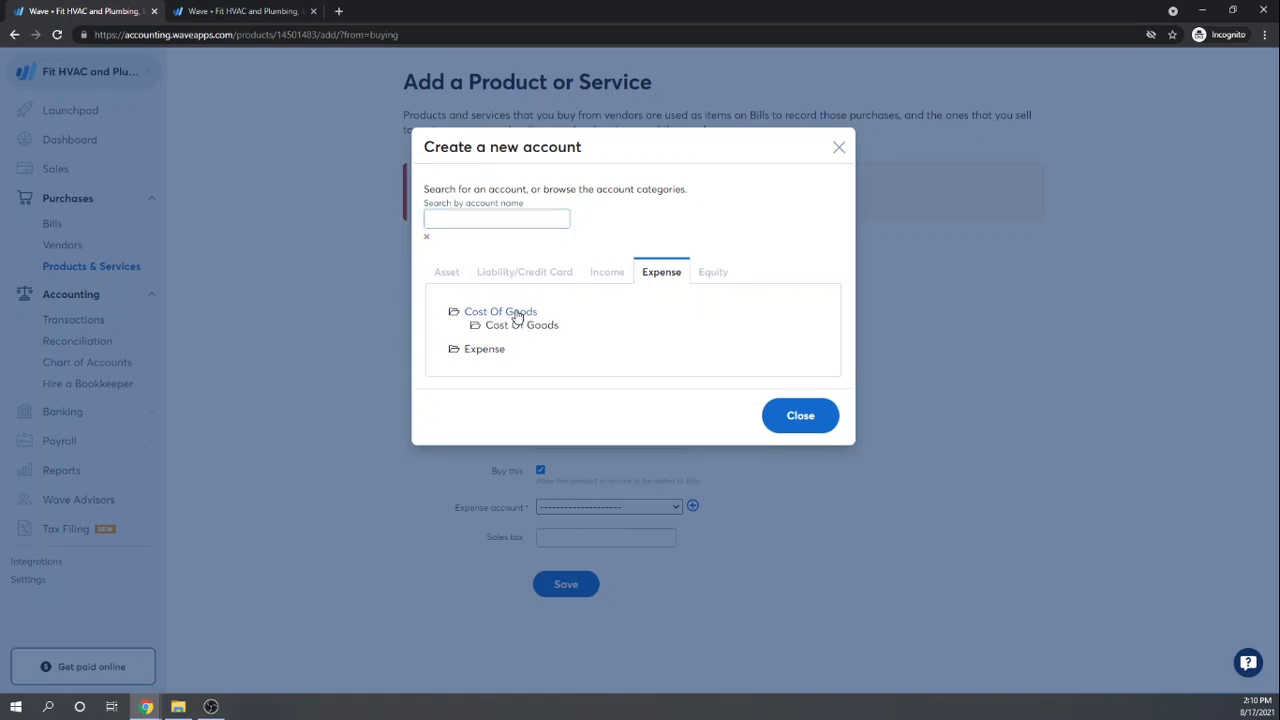
left_click(526, 326)
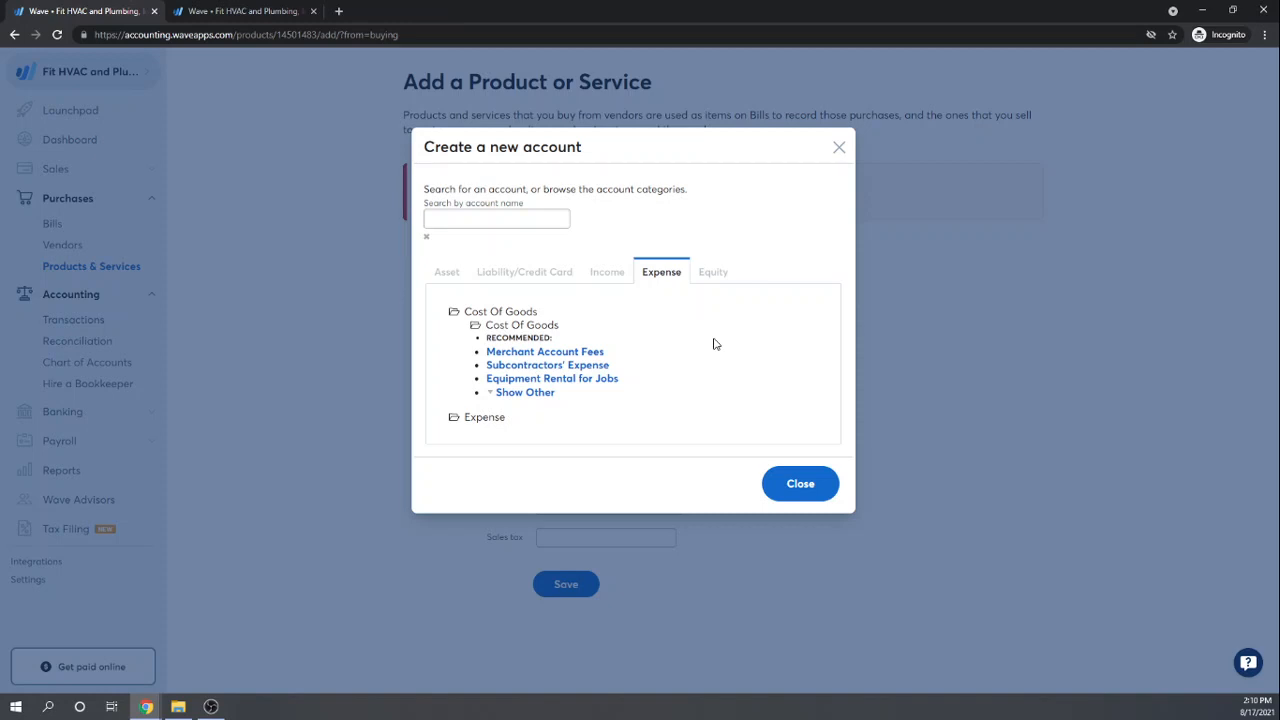
left_click(502, 394)
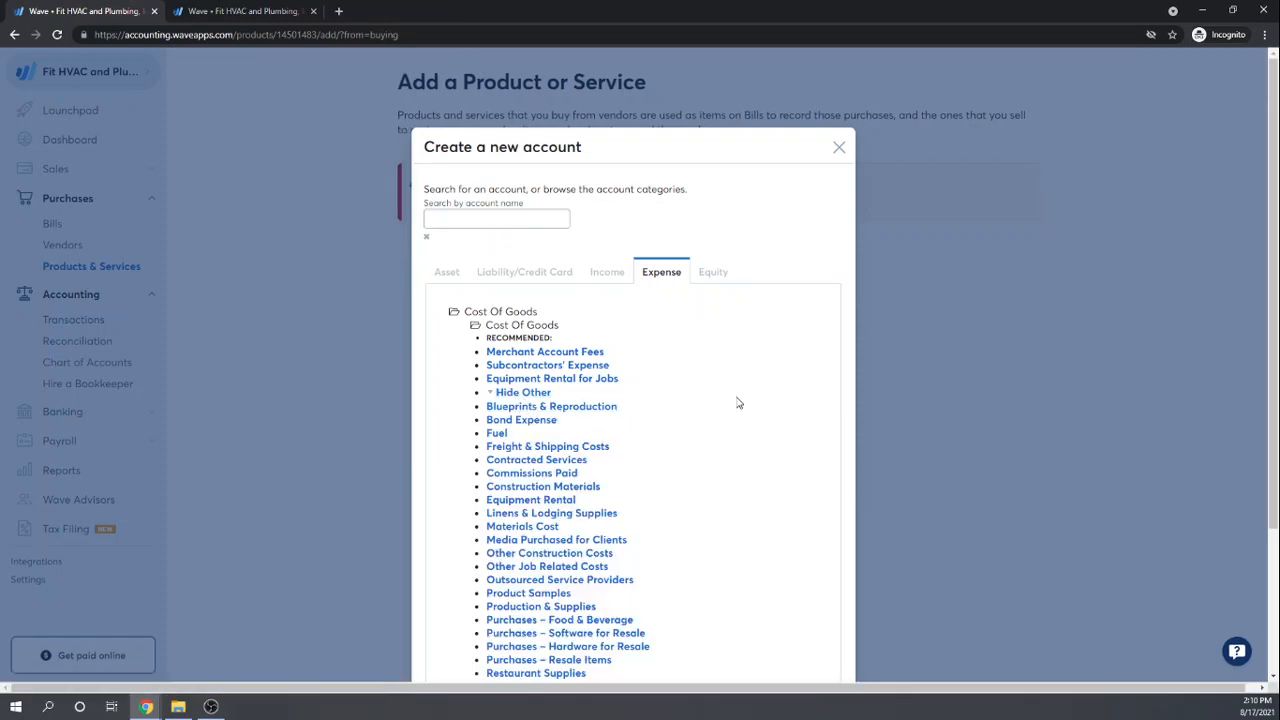
scroll(738, 403, "down", 1)
scroll(738, 403, "down", 1)
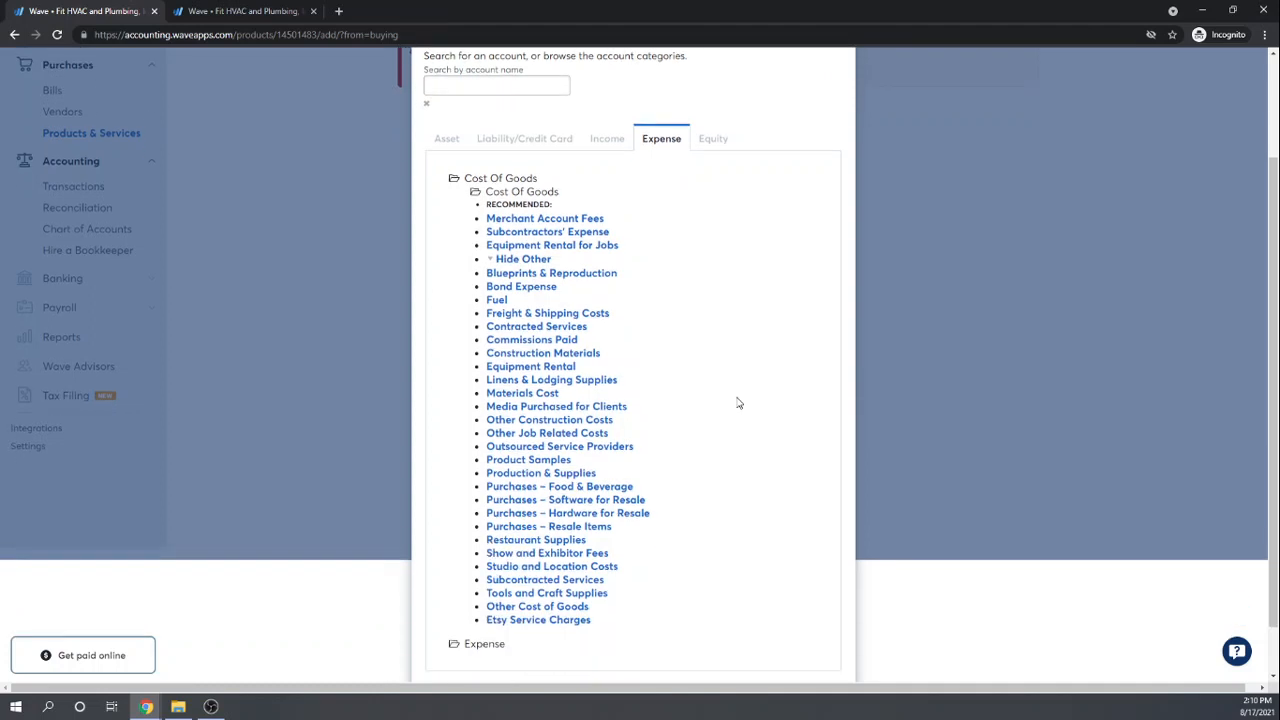
scroll(738, 403, "down", 1)
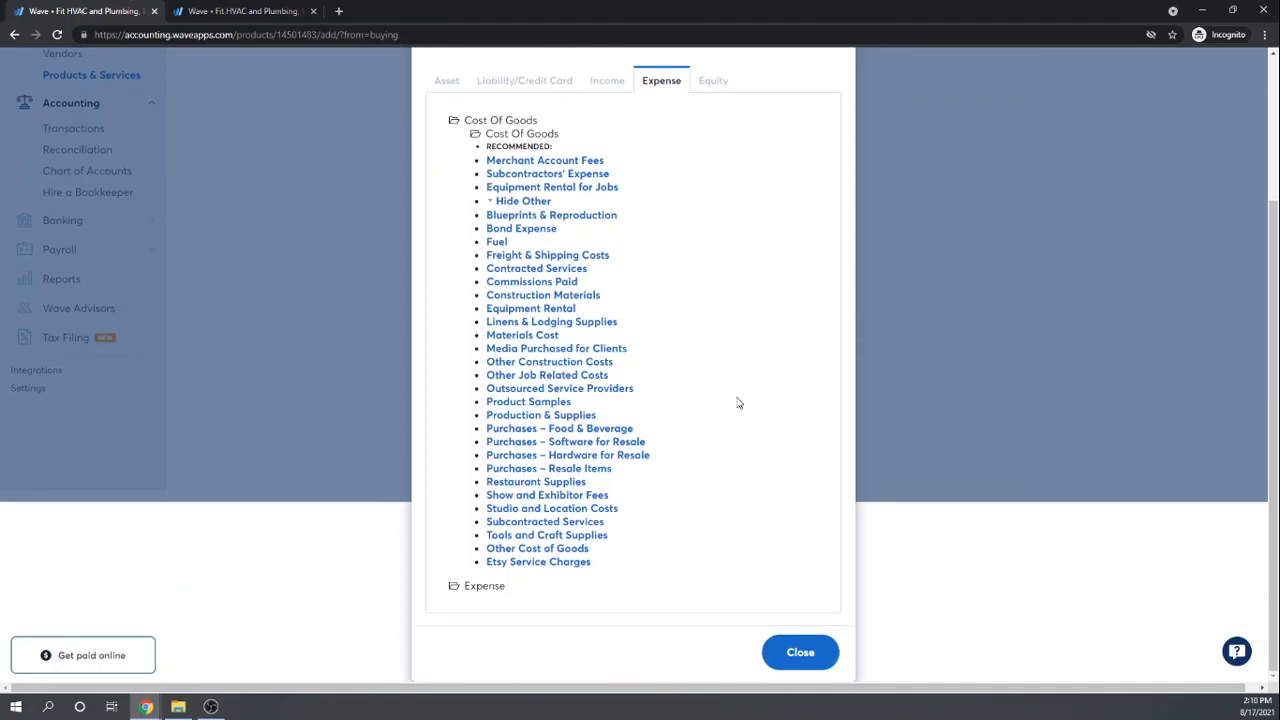
left_click(518, 470)
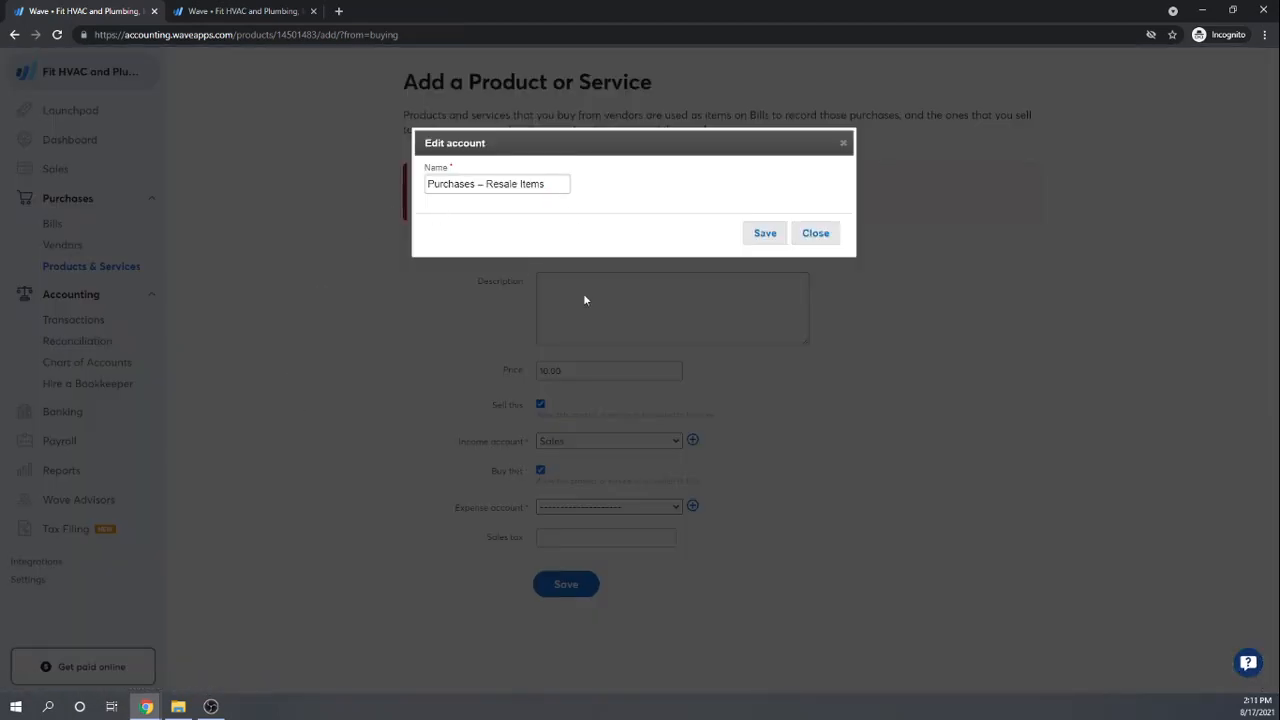
Step: Save the Purchases – Resale Items account, set the expense account to Purchases – Parts & Materials, and reopen Create a new account
left_click(765, 236)
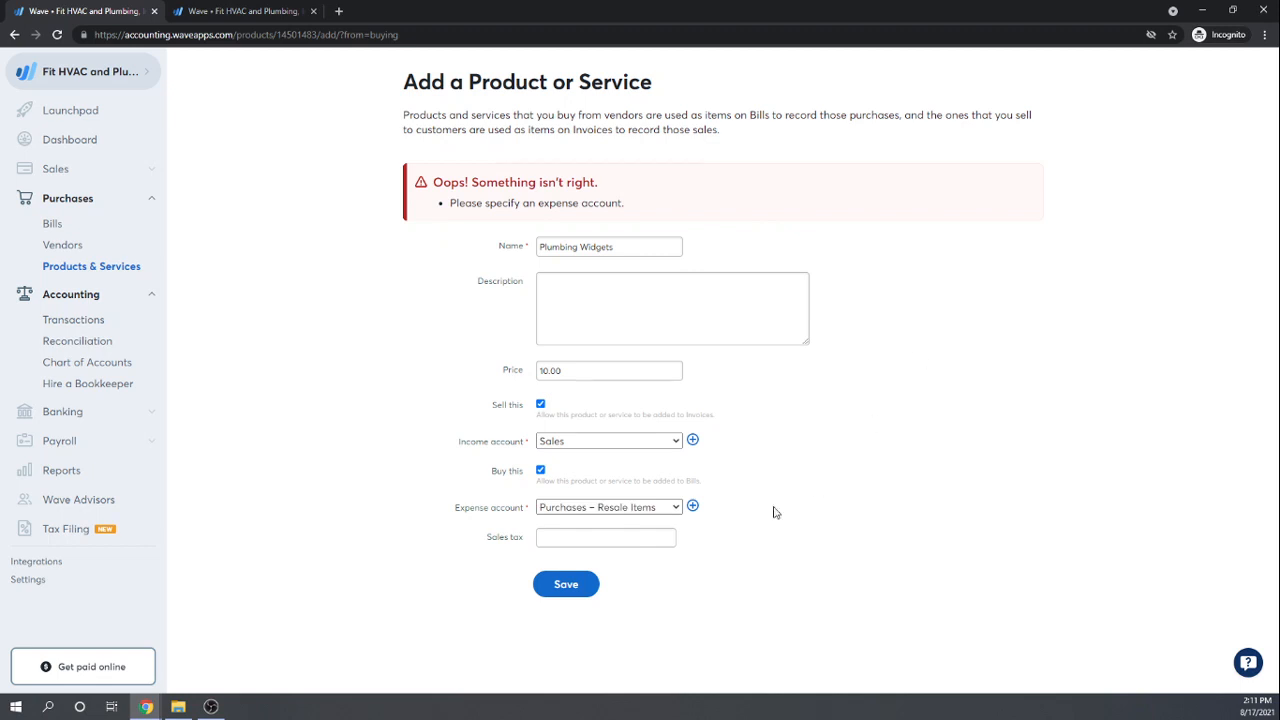
left_click(676, 509)
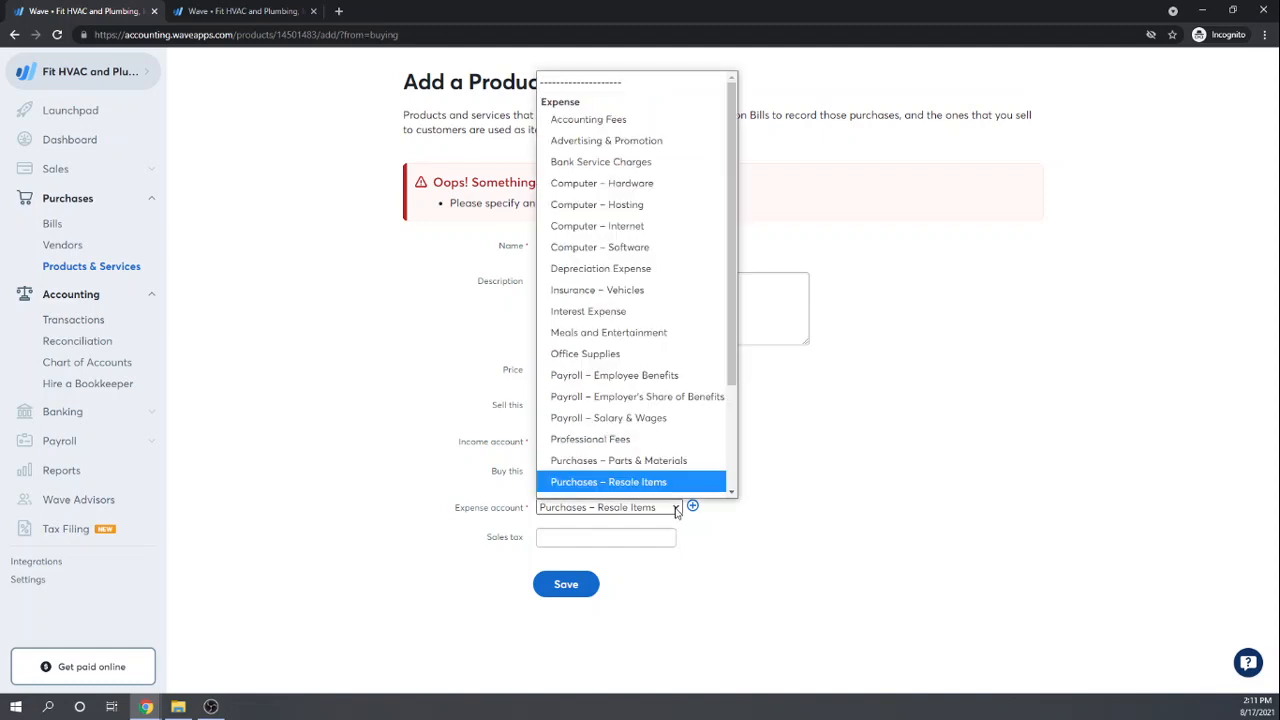
scroll(690, 460, "down", 3)
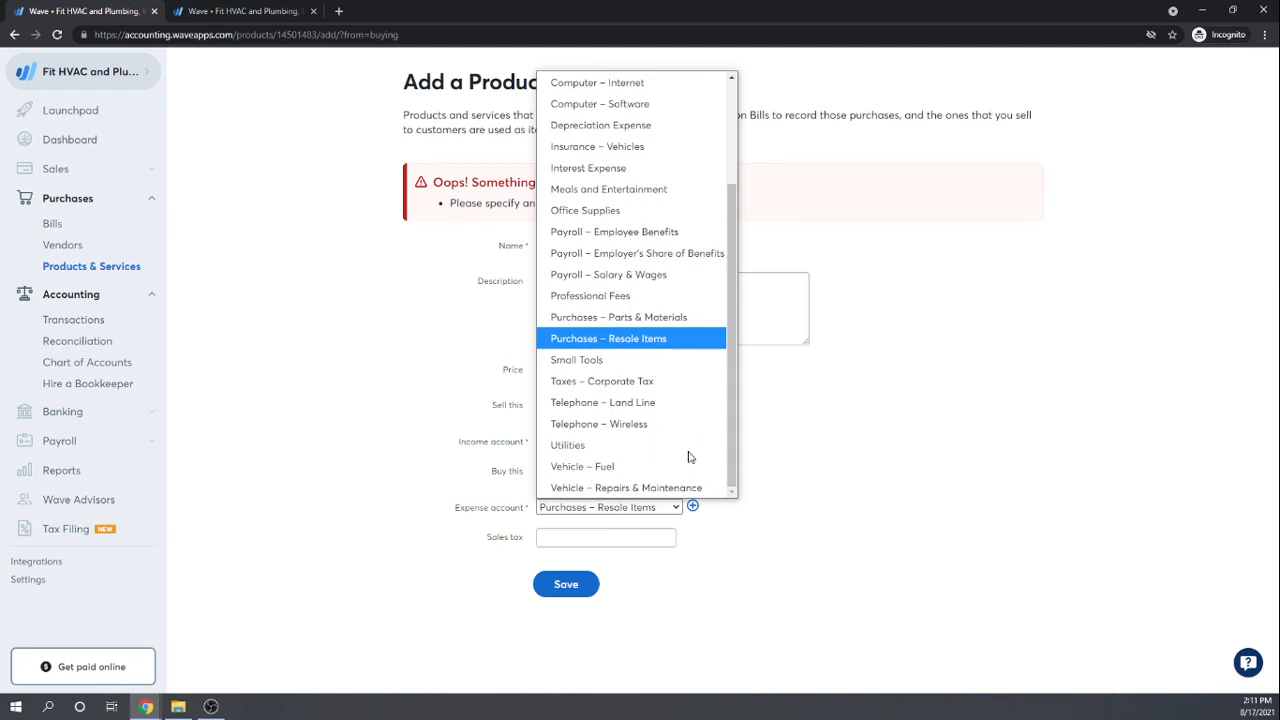
scroll(688, 457, "up", 3)
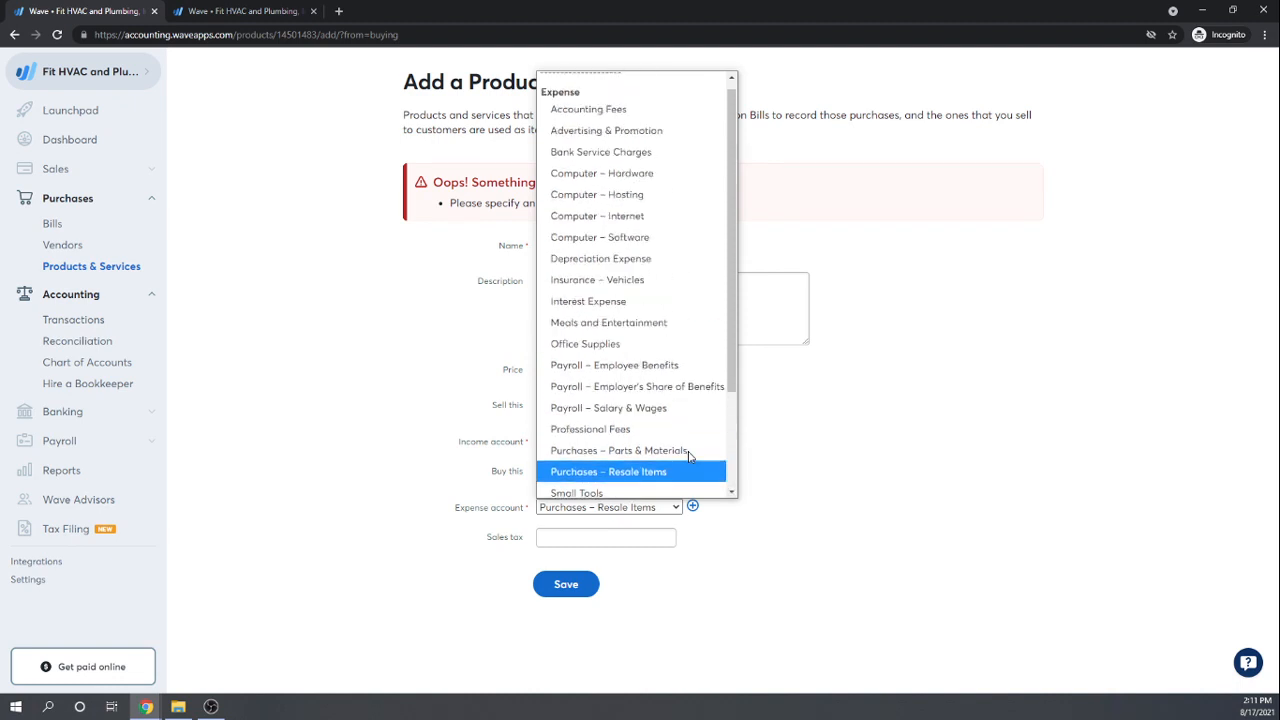
left_click(628, 452)
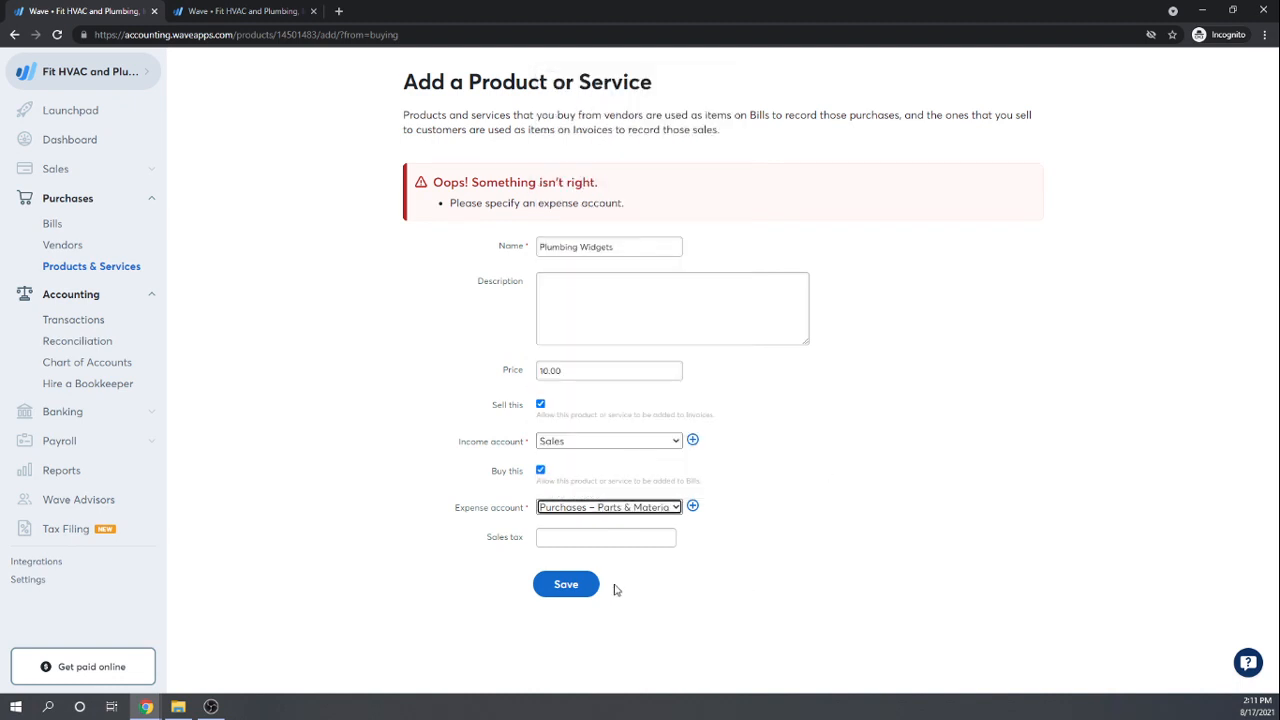
left_click(693, 506)
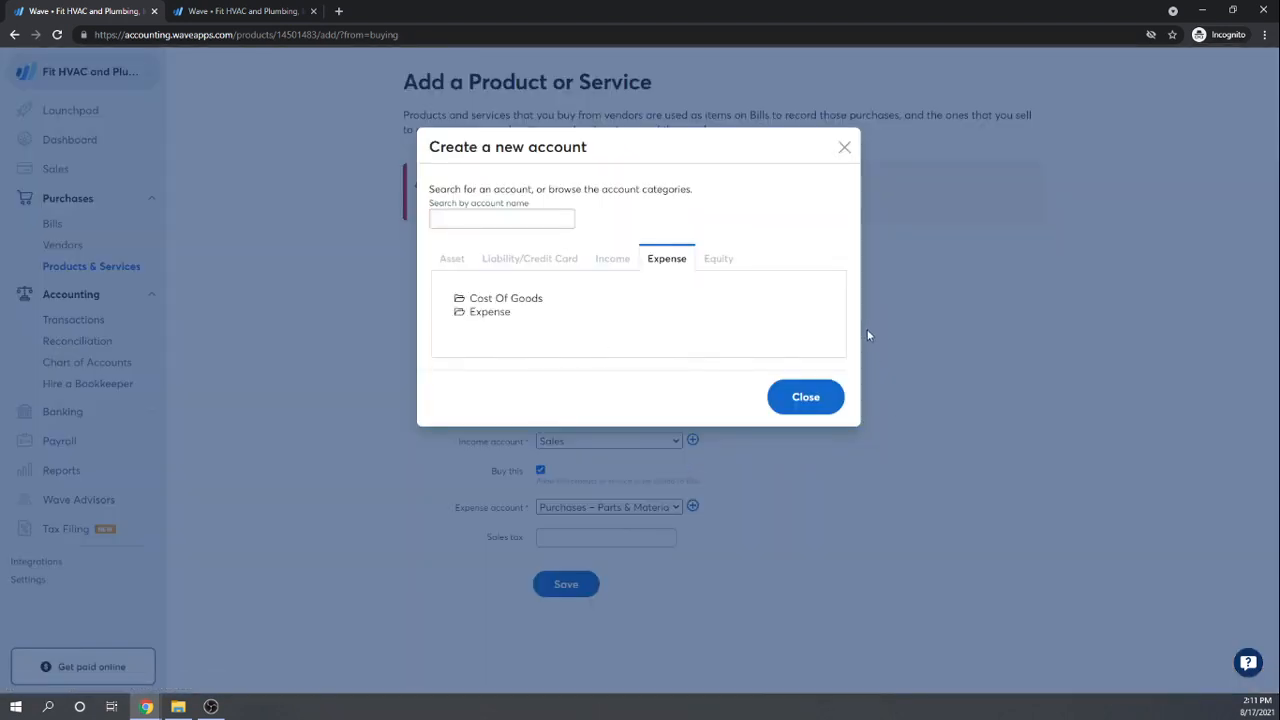
Step: Close the Create a new account dialog and review the Chart of Accounts before returning to the product form
left_click(812, 403)
left_click(228, 12)
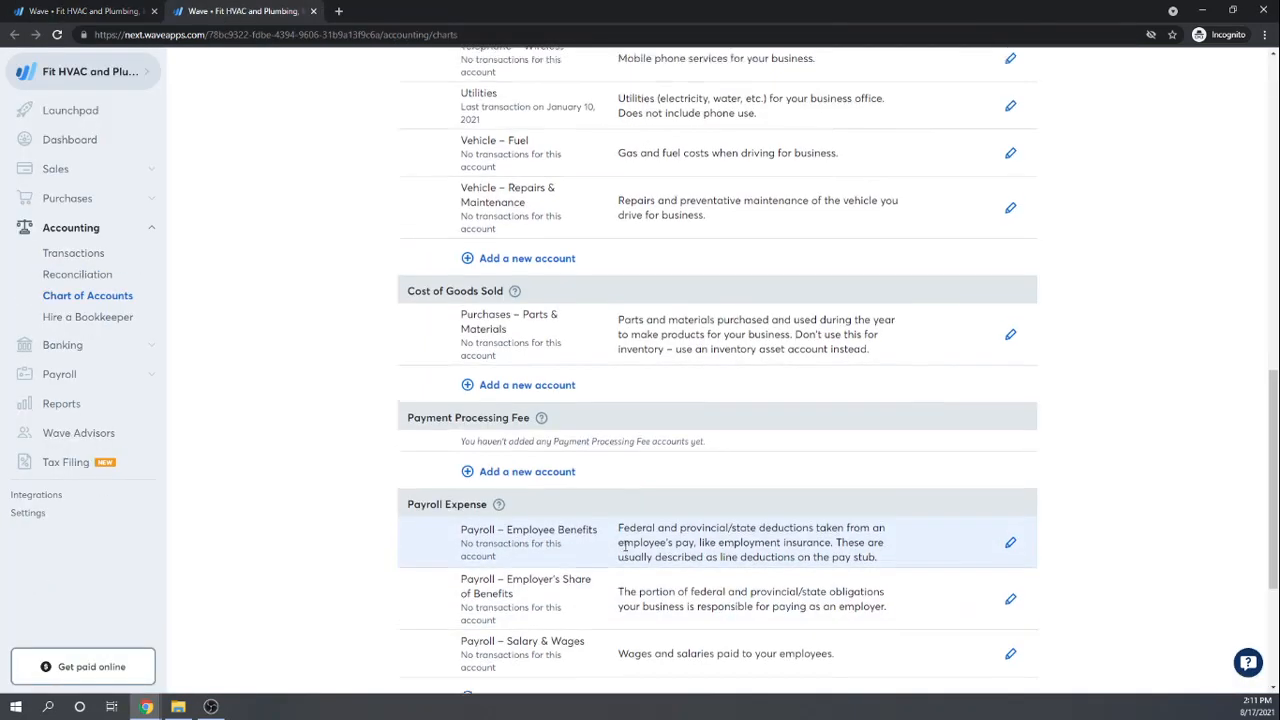
scroll(625, 550, "up", 1)
scroll(625, 551, "up", 5)
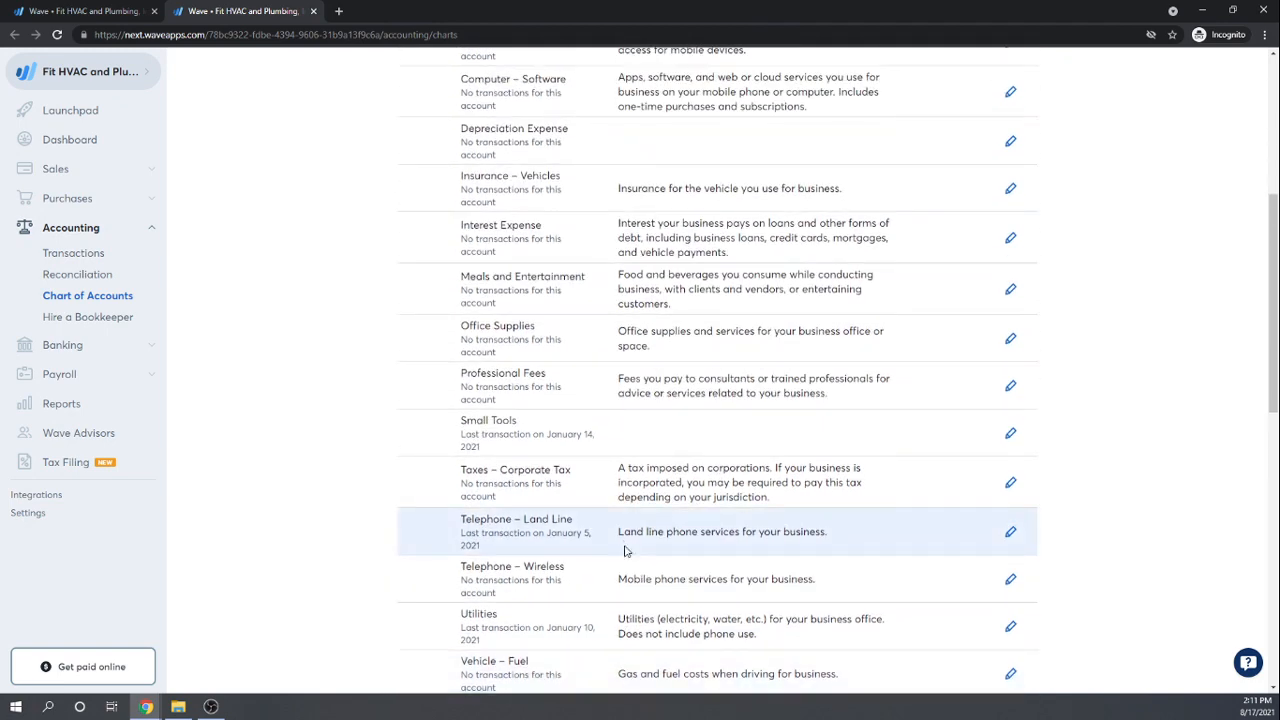
left_click(100, 11)
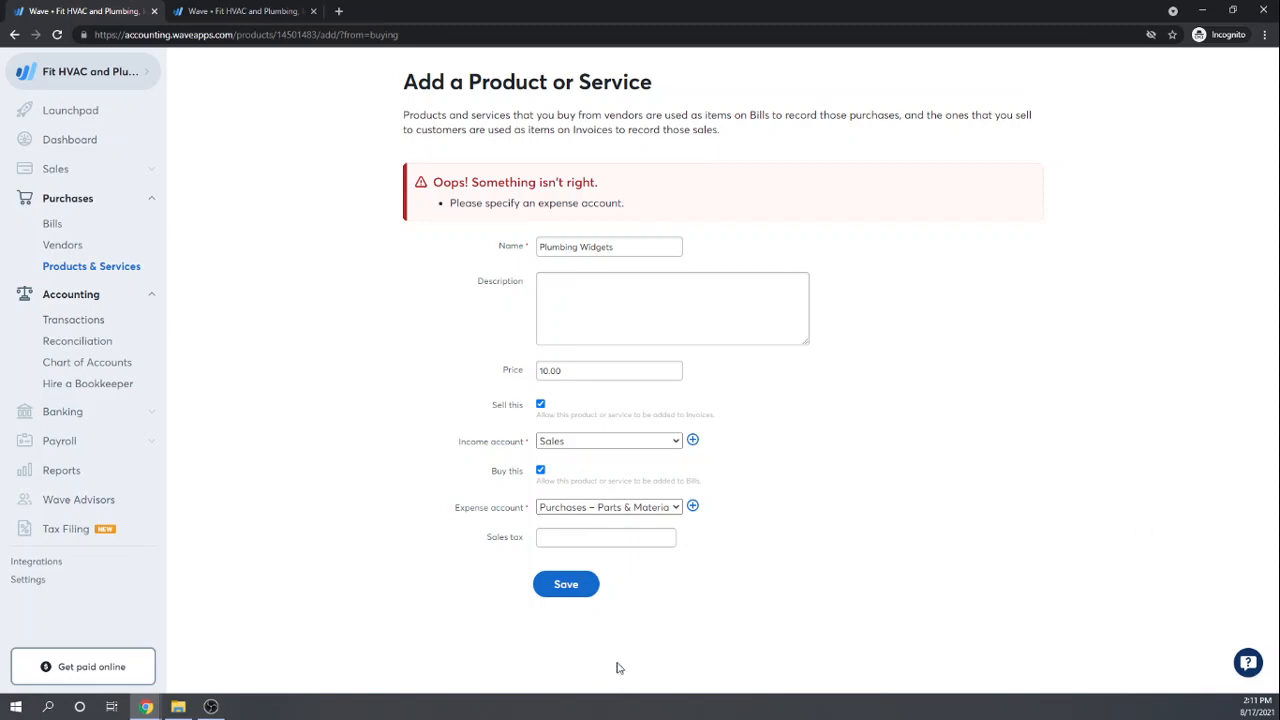
Step: Set the Plumbing Widgets expense account to Purchases – Resale Items
left_click(675, 508)
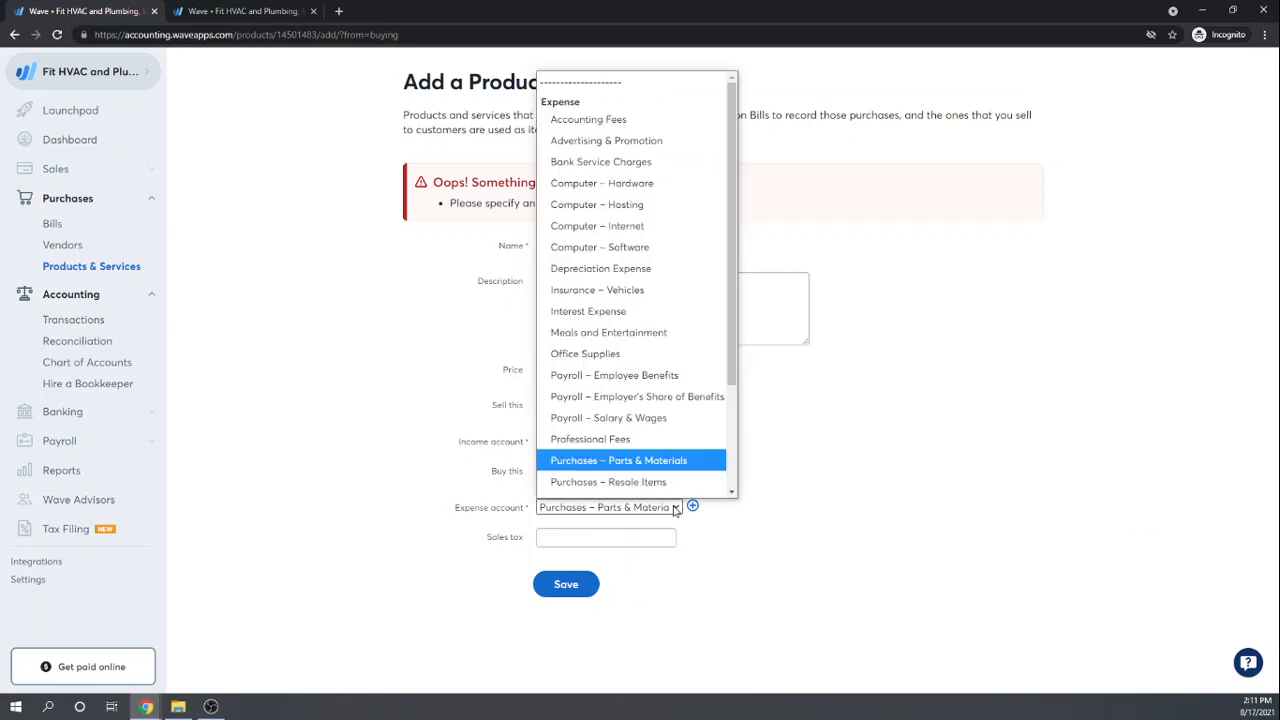
scroll(600, 480, "down", 1)
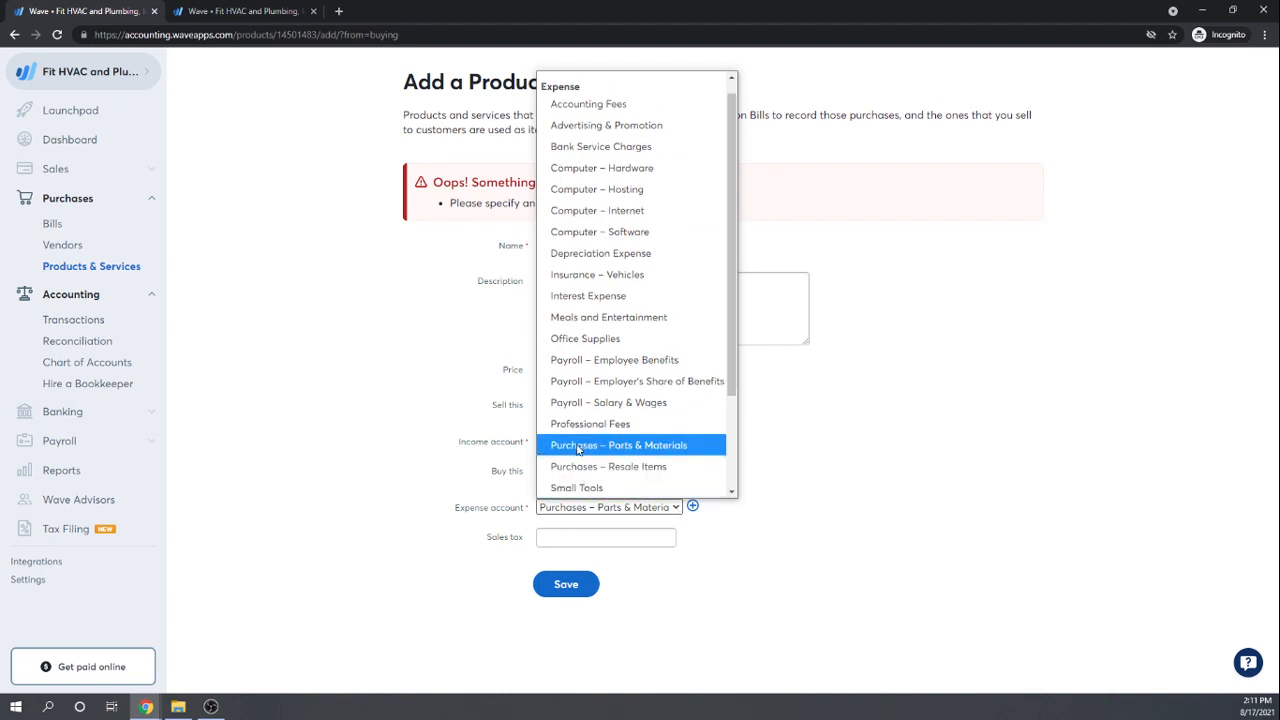
left_click(562, 468)
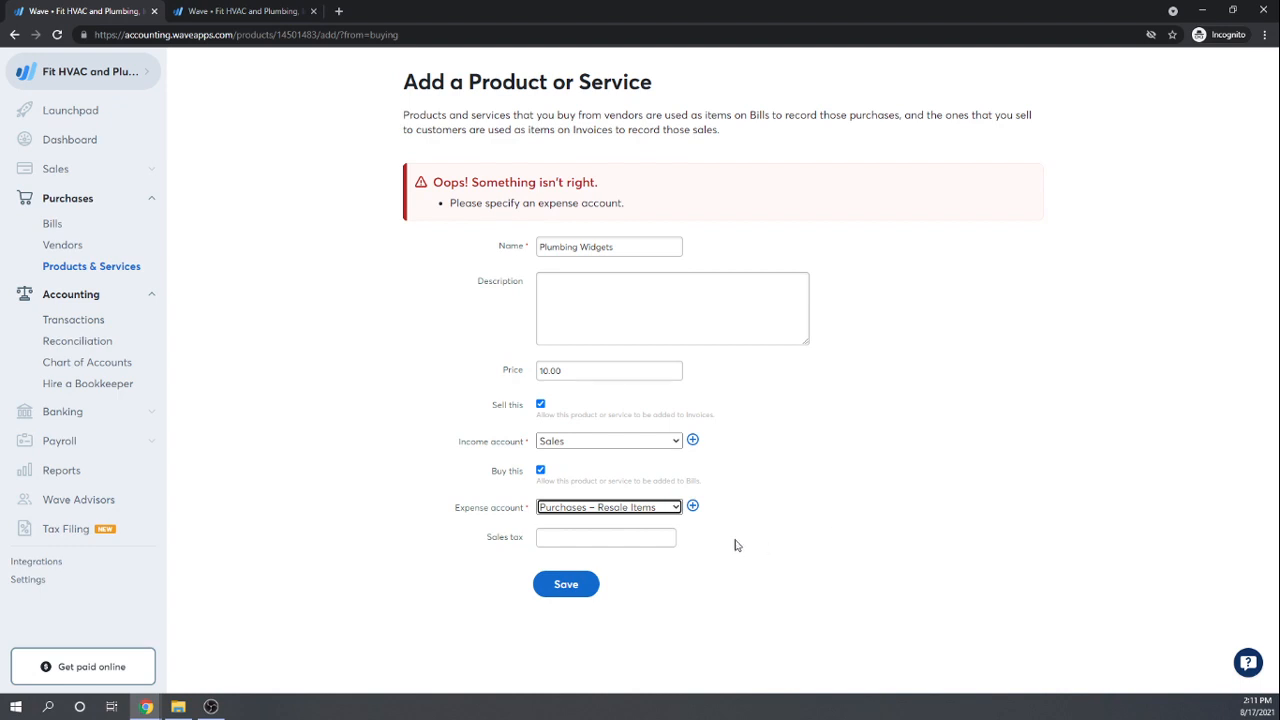
Step: Leave sales tax empty and save the Plumbing Widgets product
left_click(605, 537)
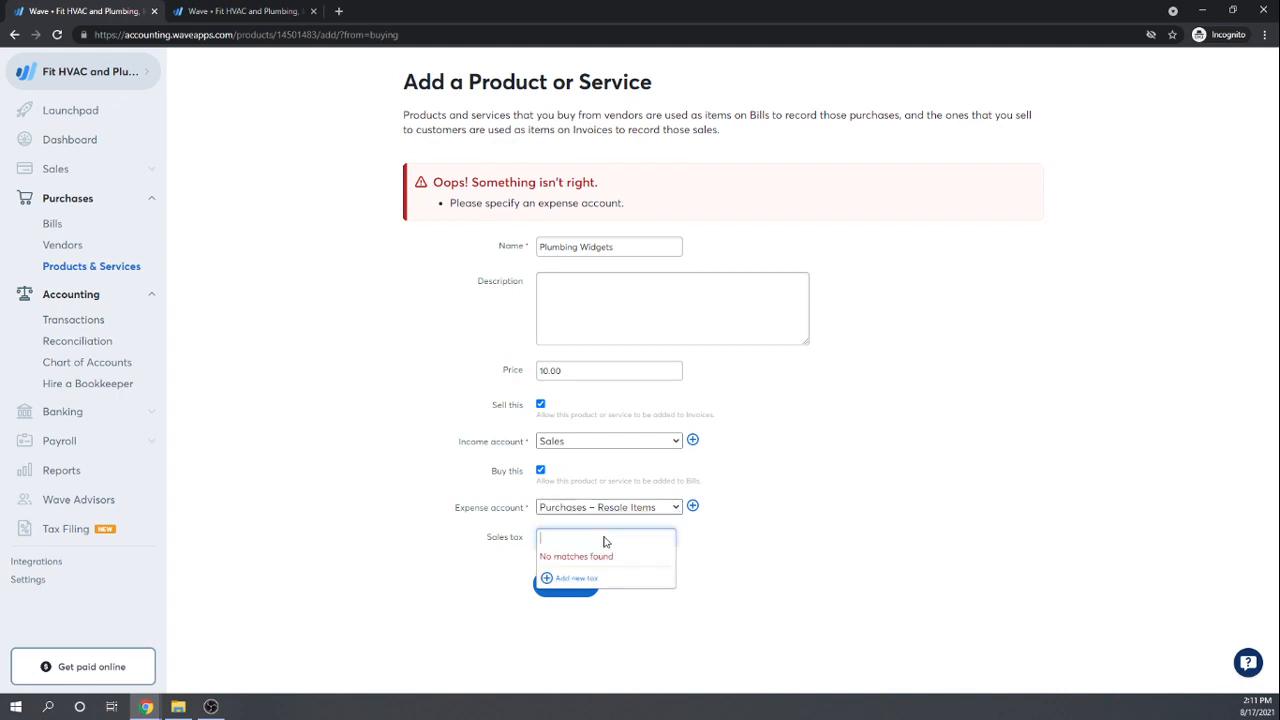
left_click(863, 552)
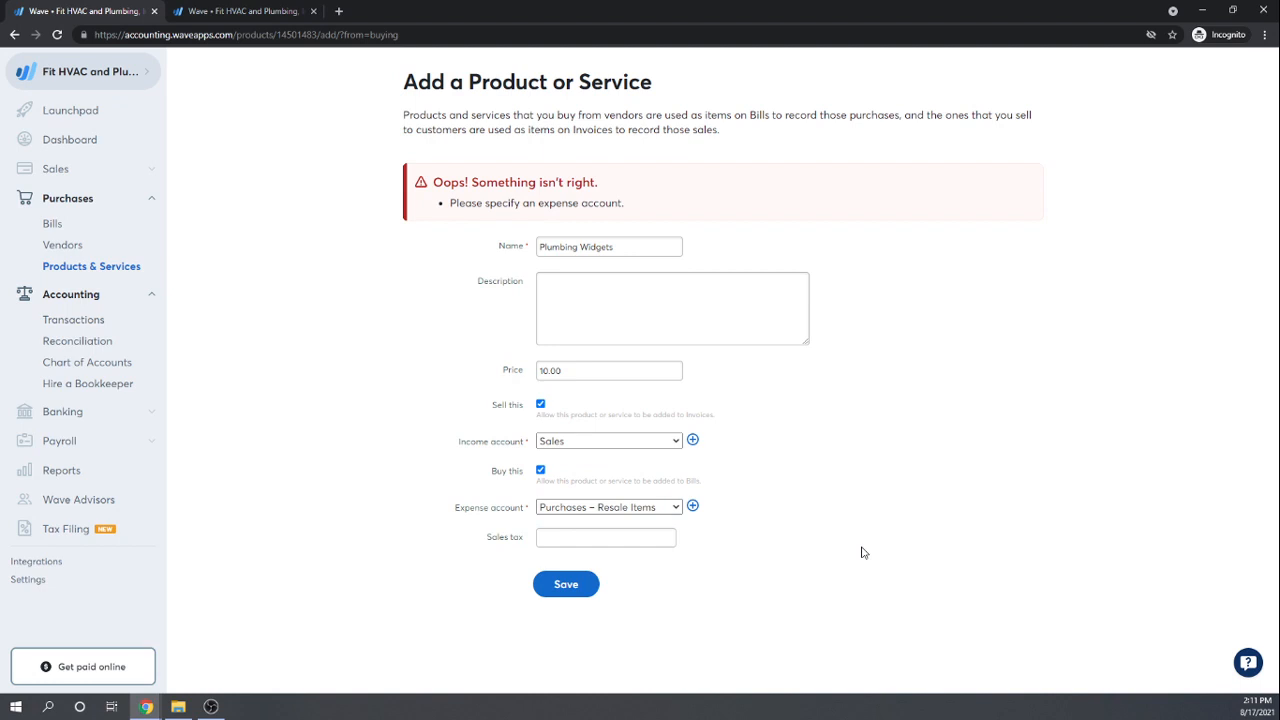
left_click(567, 589)
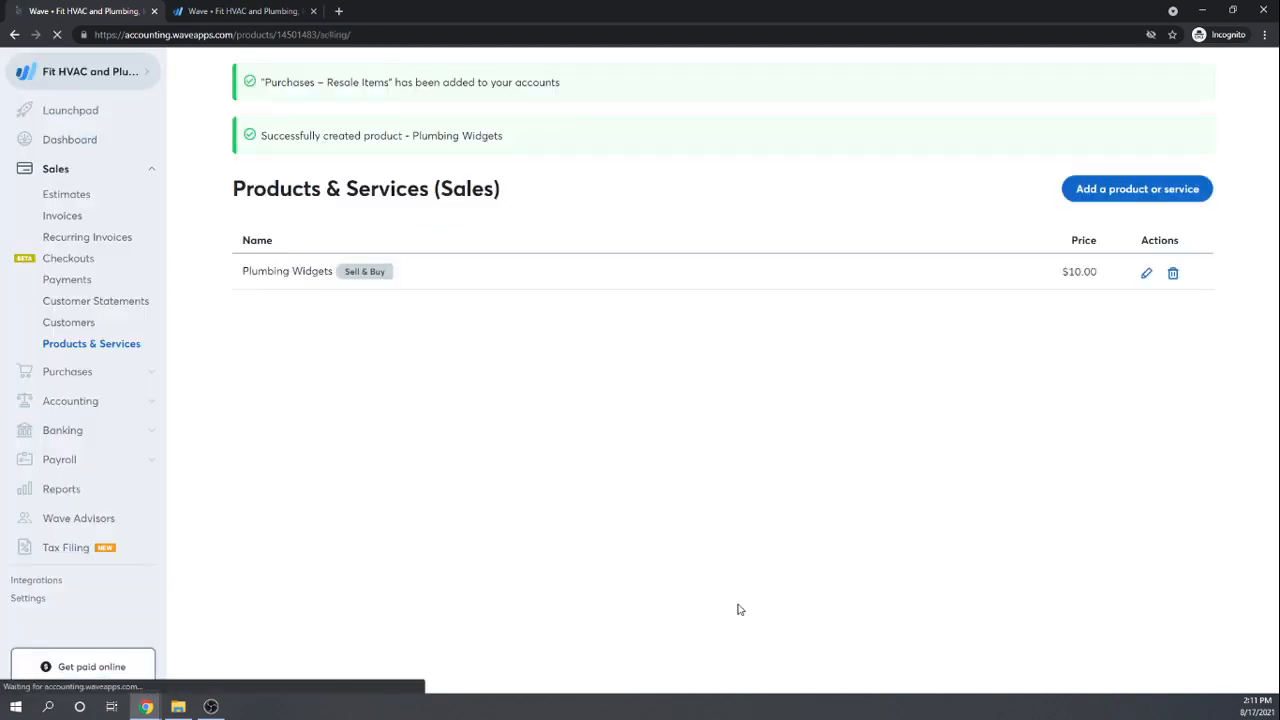
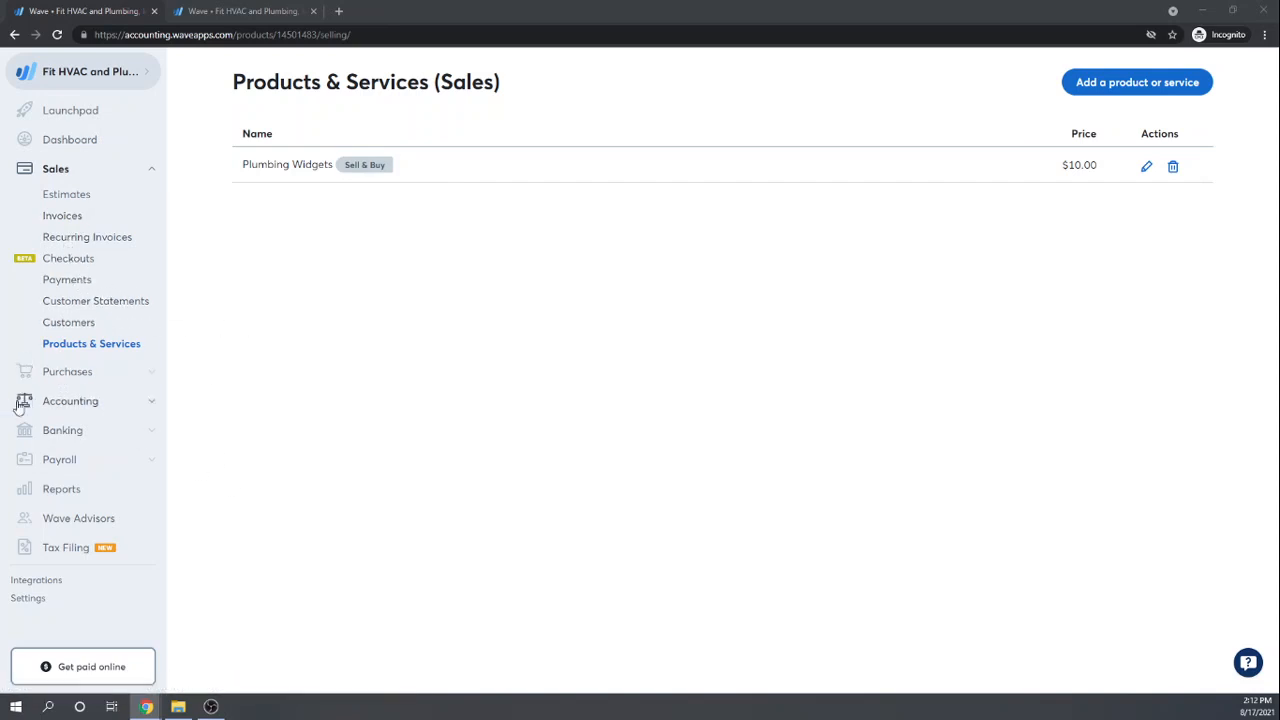
Step: Open the Purchases Bills list showing the Lowes, NYC Electric Co. and NYC Telephone bills
left_click(74, 378)
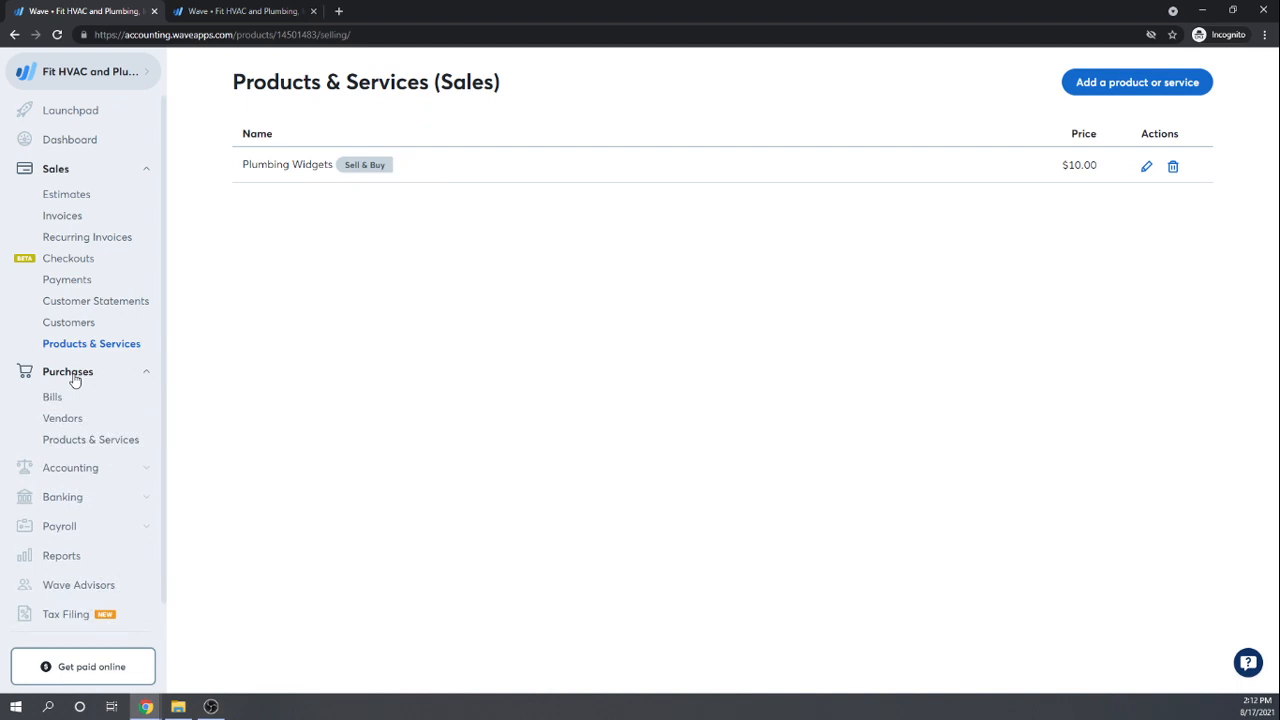
scroll(74, 378, "down", 1)
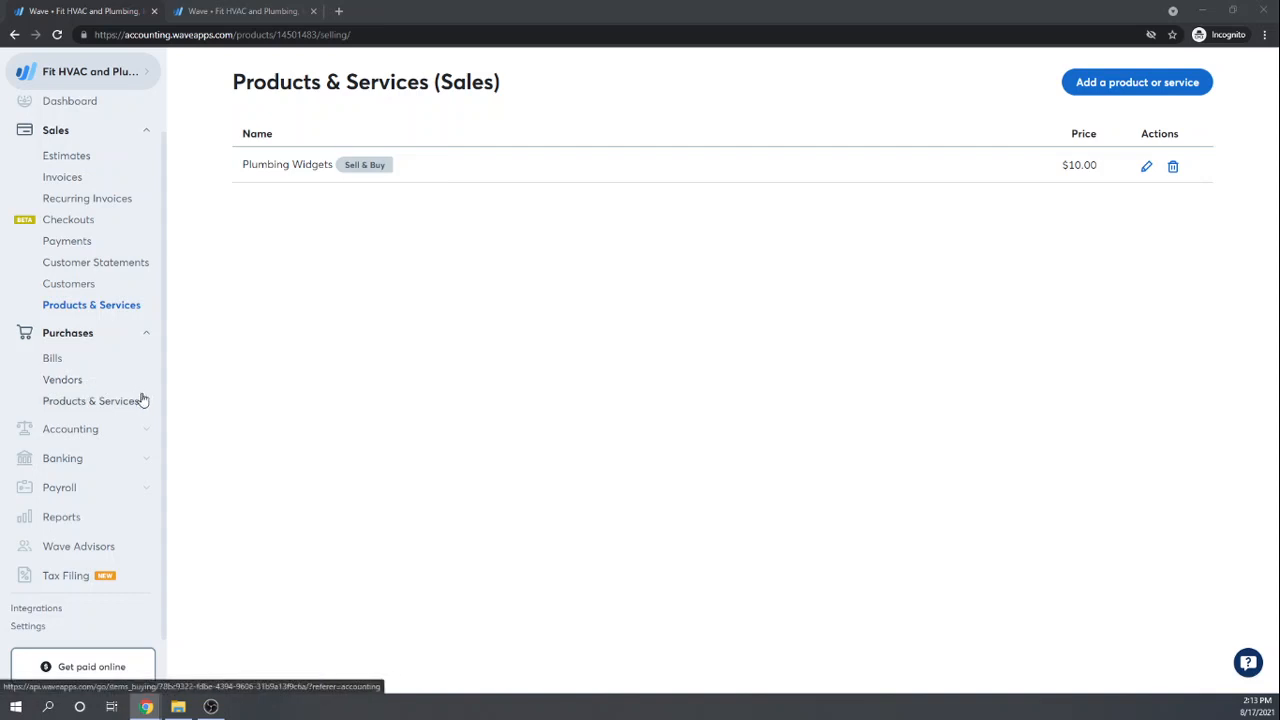
left_click(60, 362)
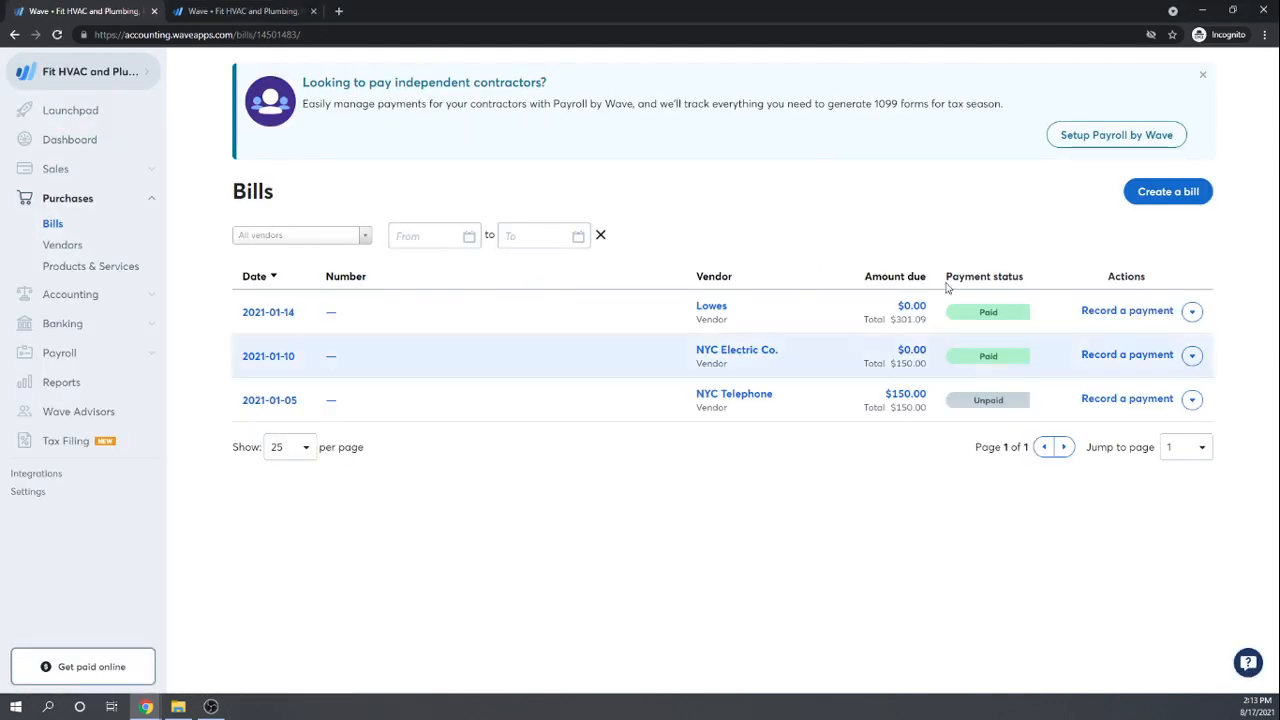
Step: Start a new bill and create vendor 'The Widgets Guy' as its vendor
left_click(1160, 193)
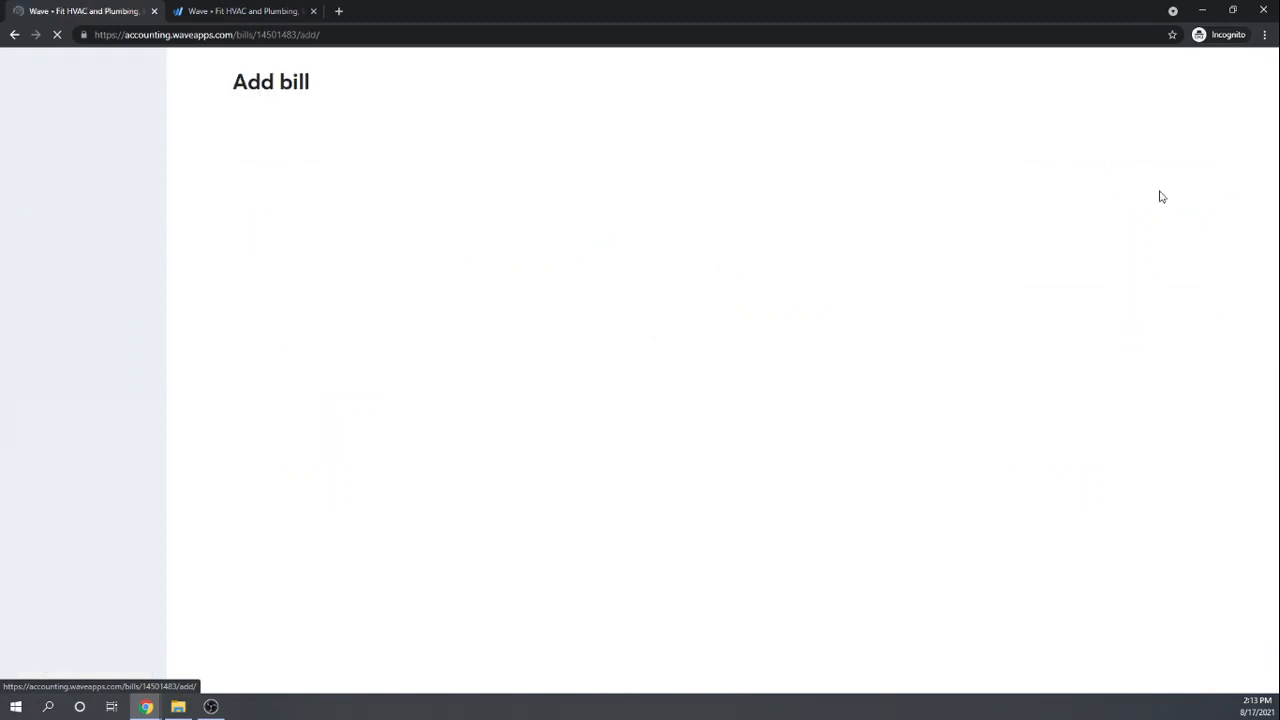
left_click(390, 135)
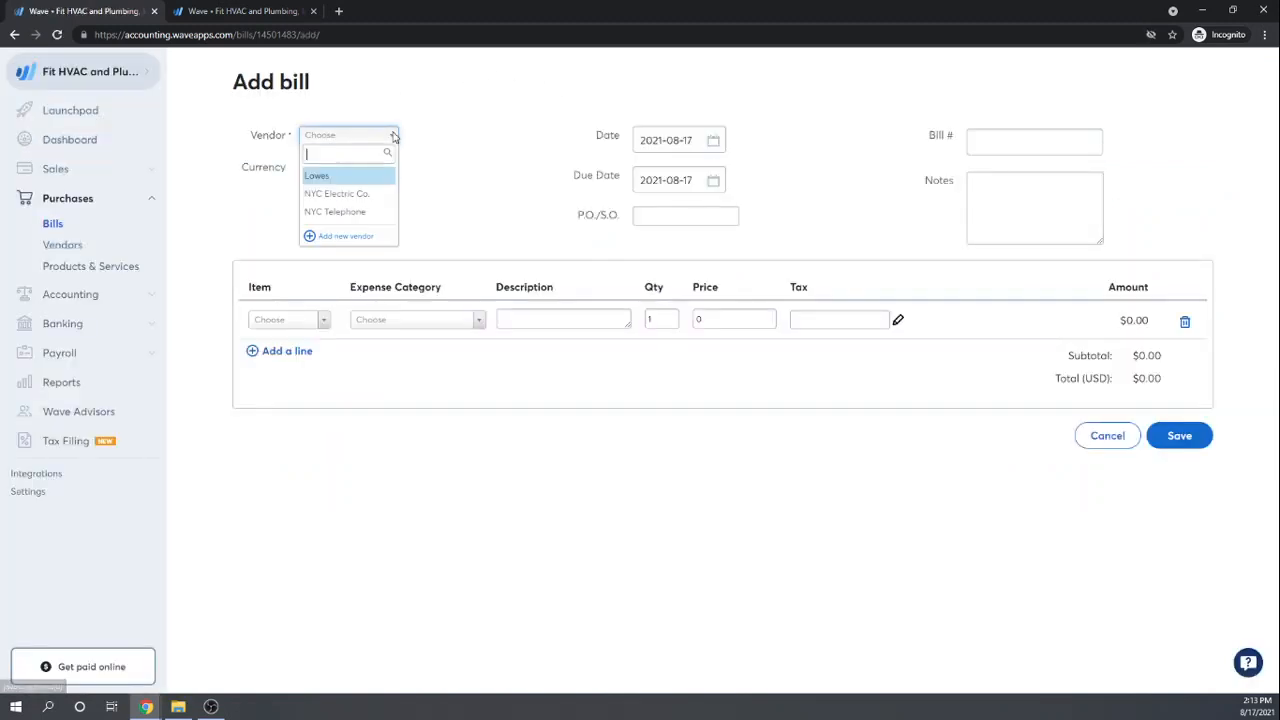
left_click(359, 237)
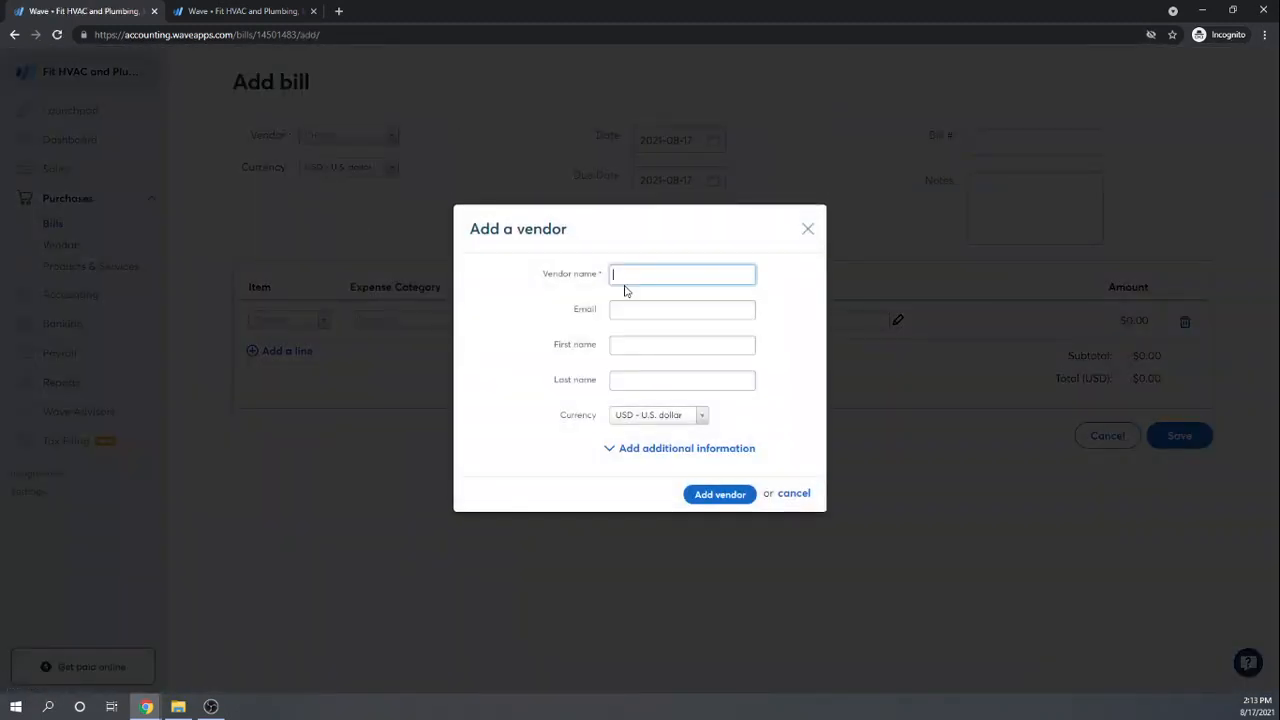
left_click(627, 273)
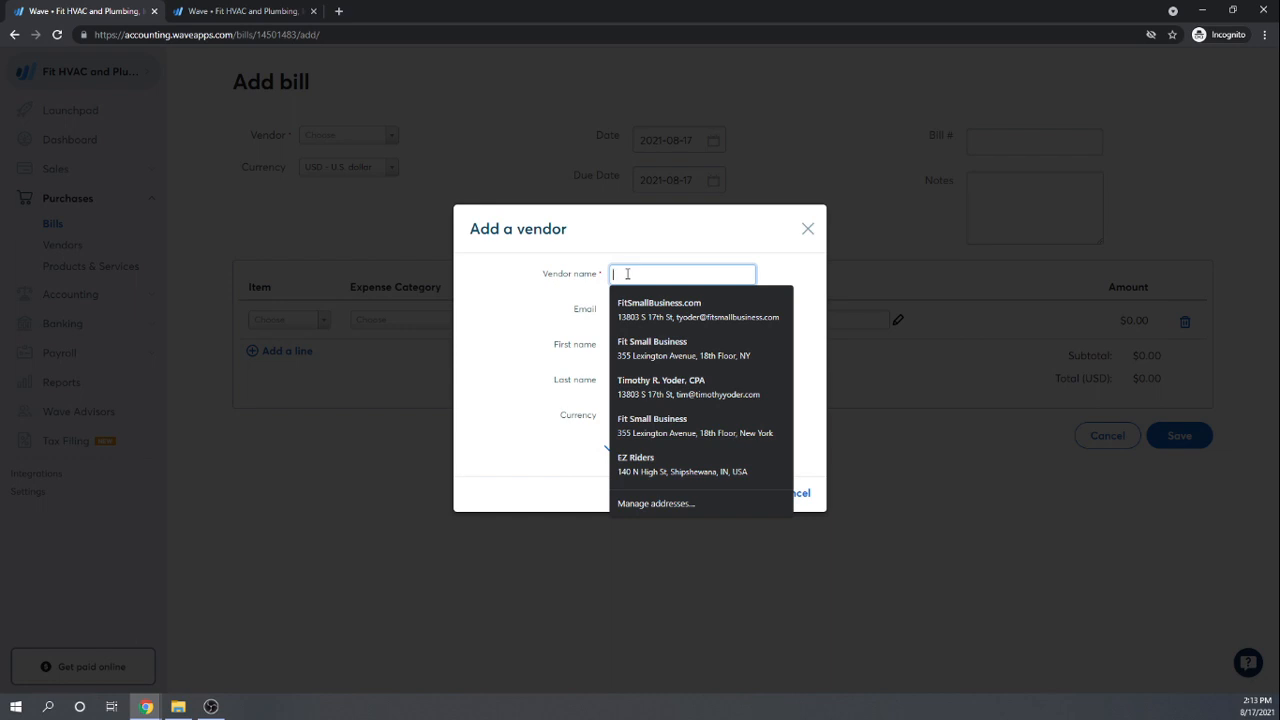
type("The Widg")
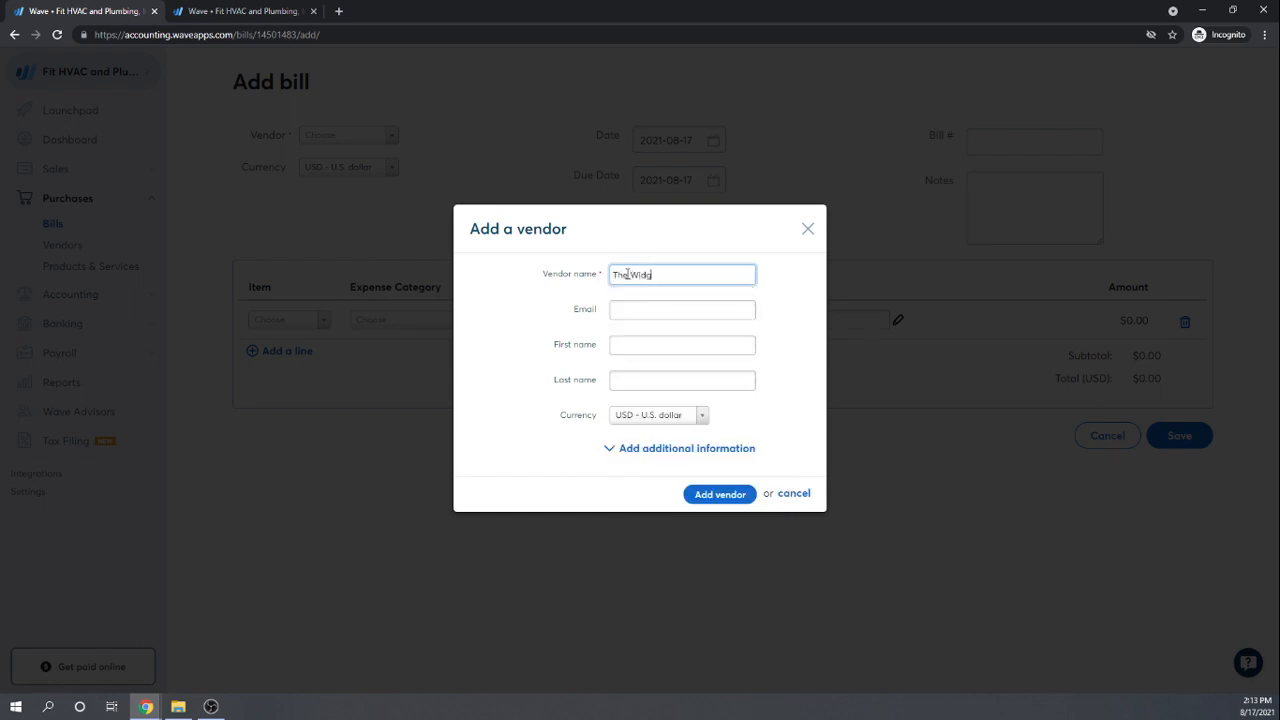
type("ets Guy")
key("Tab")
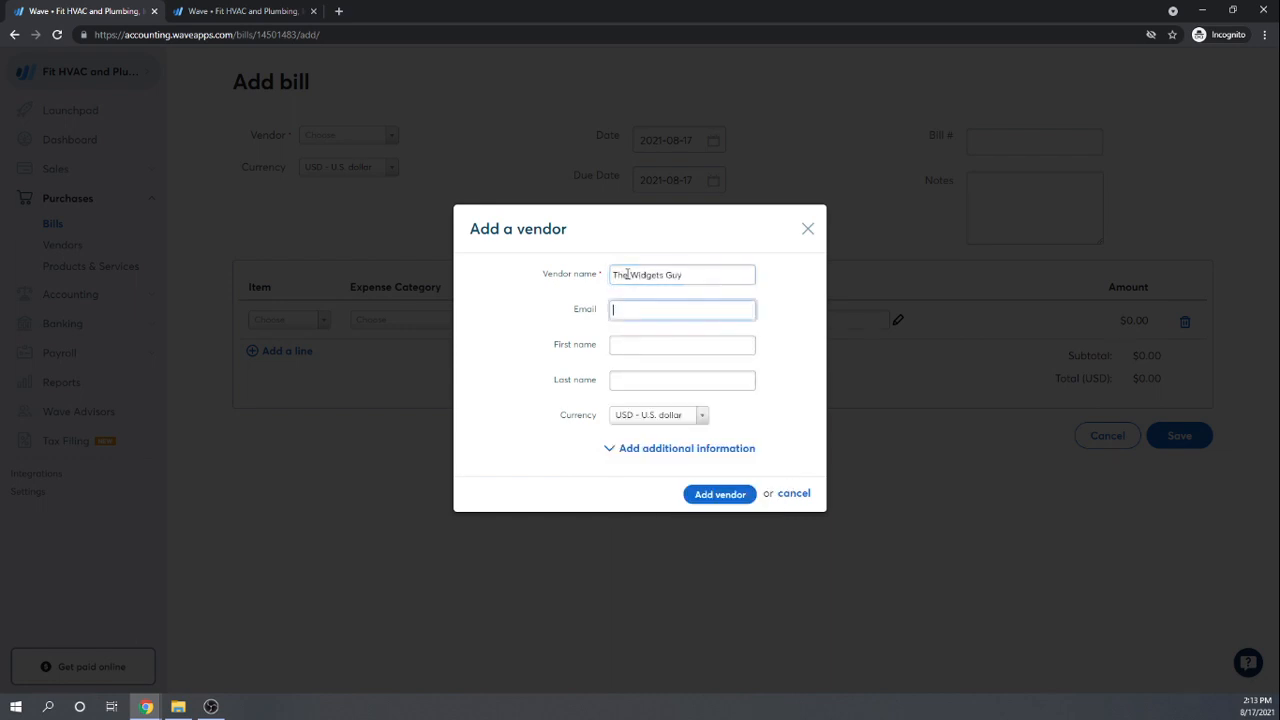
left_click(716, 494)
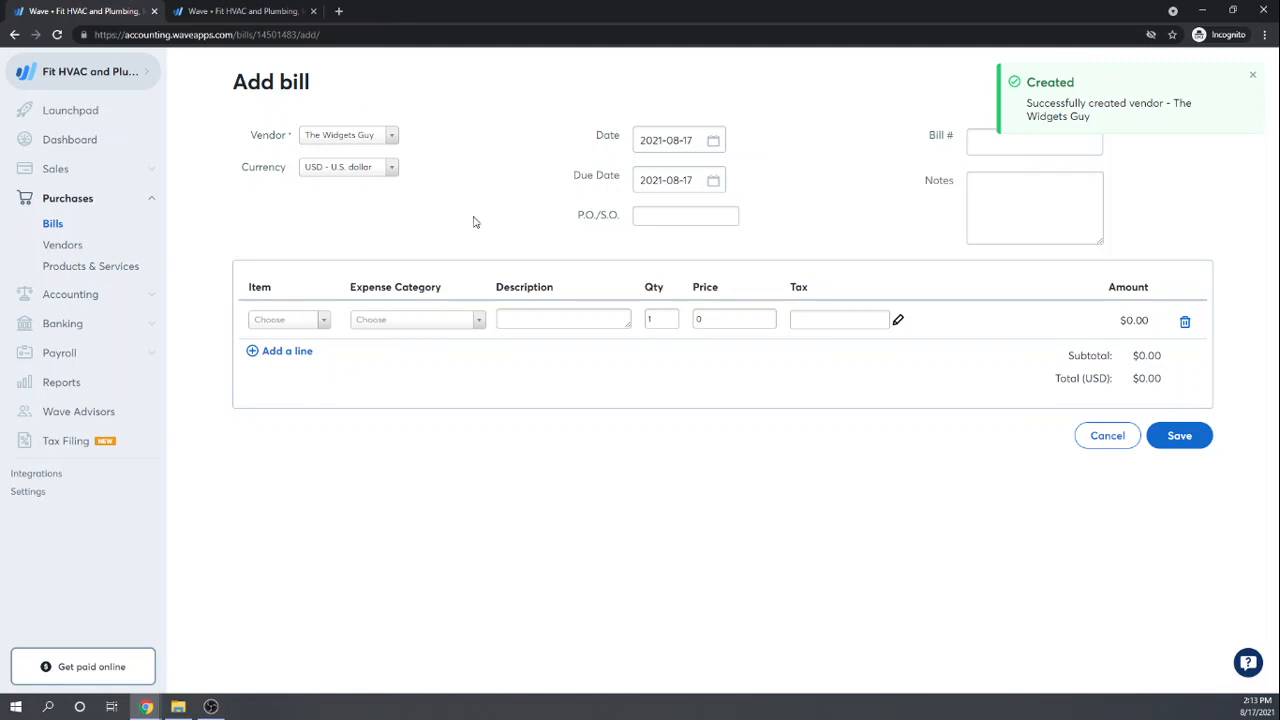
Step: Date the bill 2021-01-14 with a due date of 2021-01-24
left_click(714, 140)
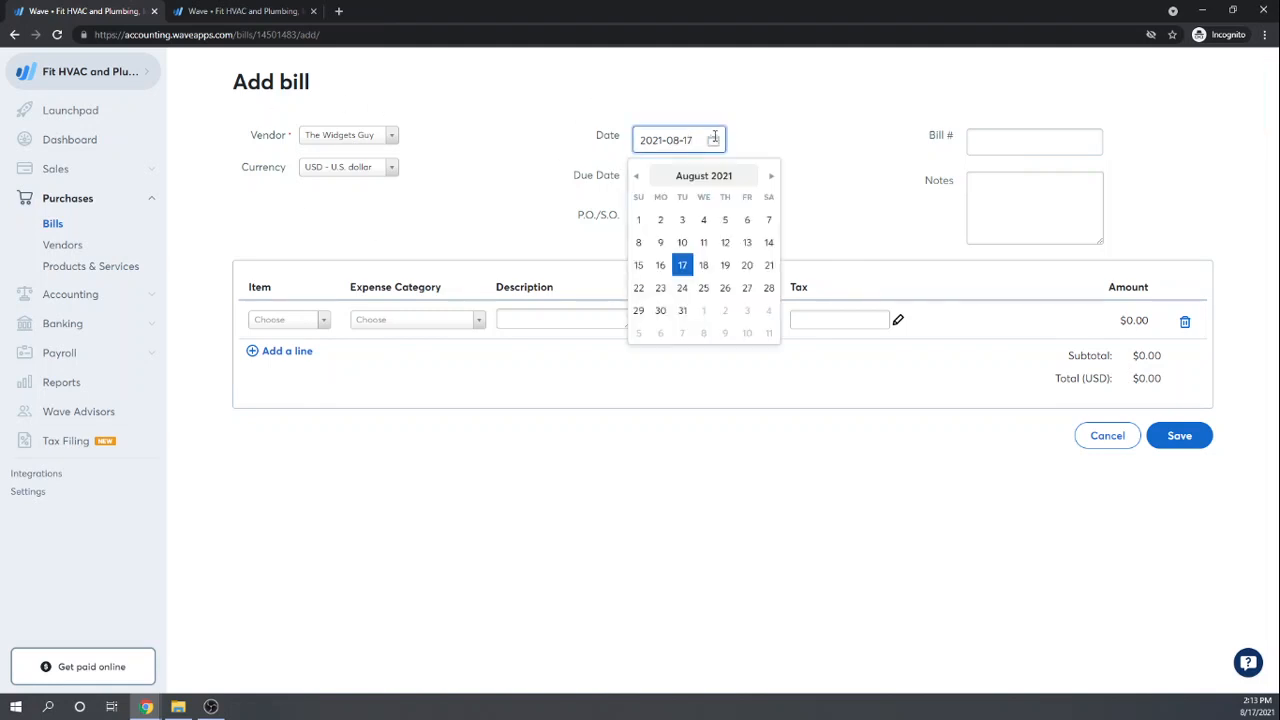
left_click(635, 176)
left_click(635, 176)
left_click(635, 176)
left_click(635, 176)
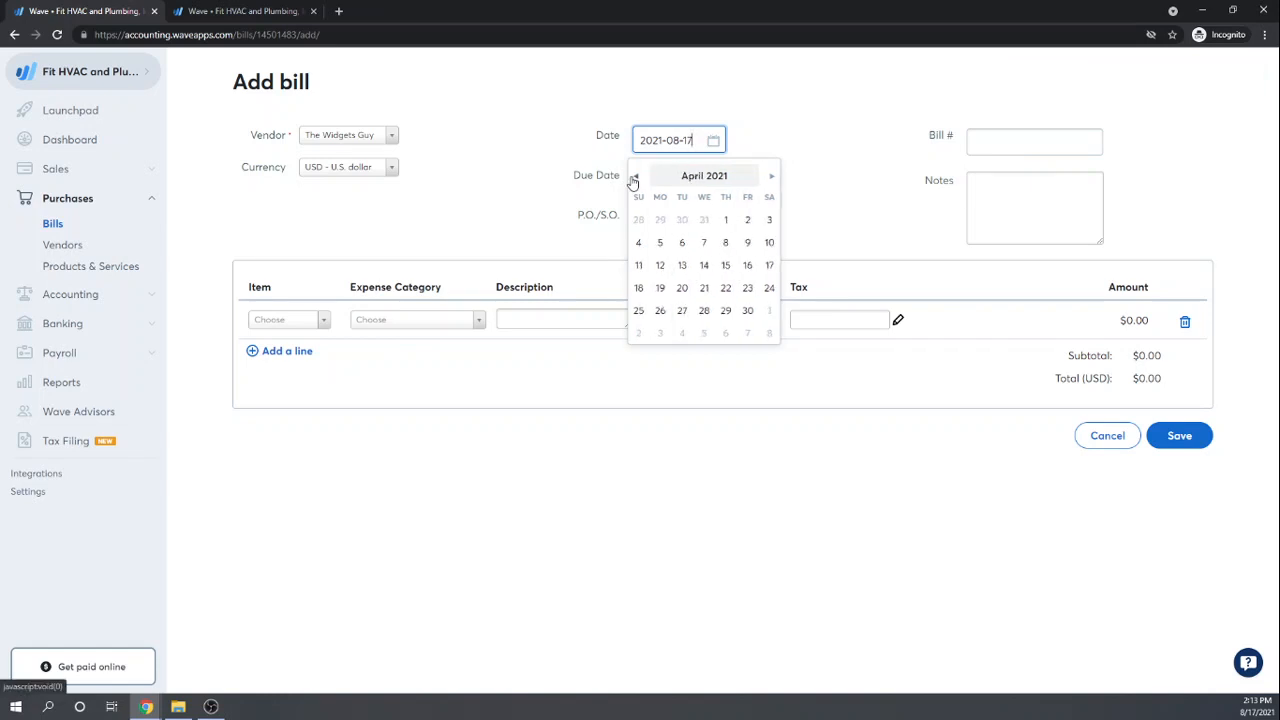
left_click(634, 177)
left_click(634, 177)
left_click(634, 177)
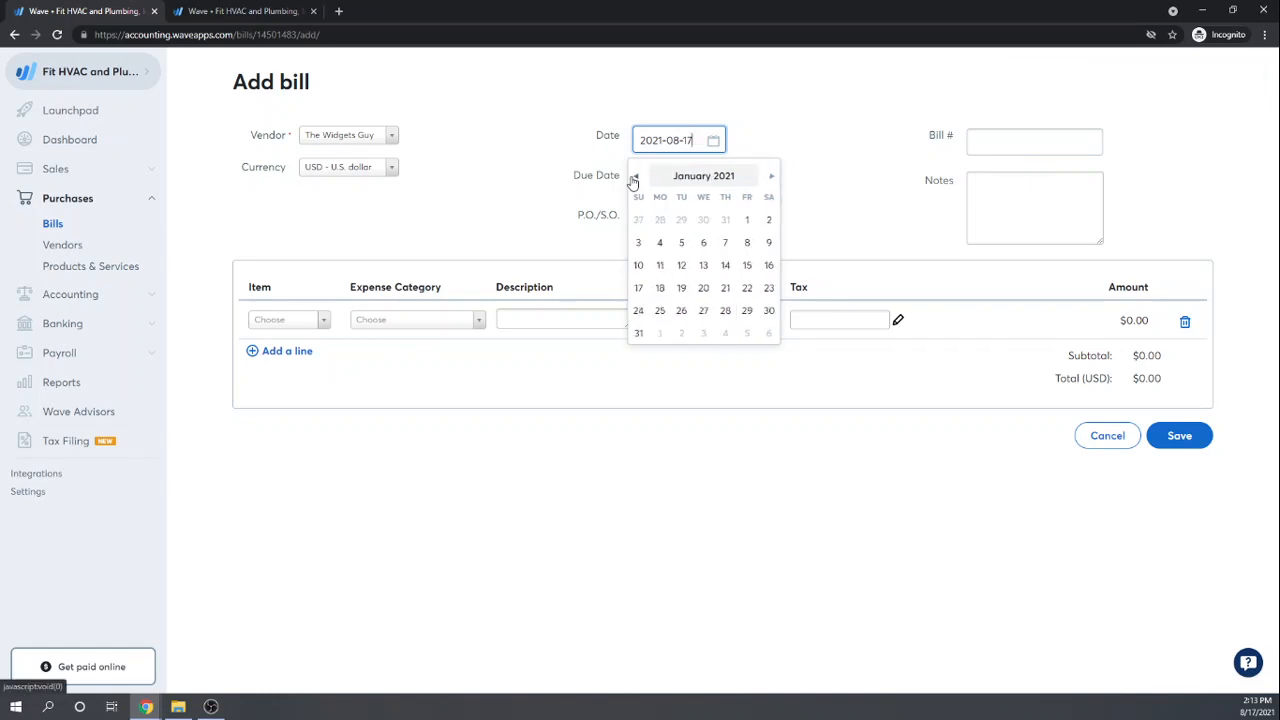
left_click(726, 266)
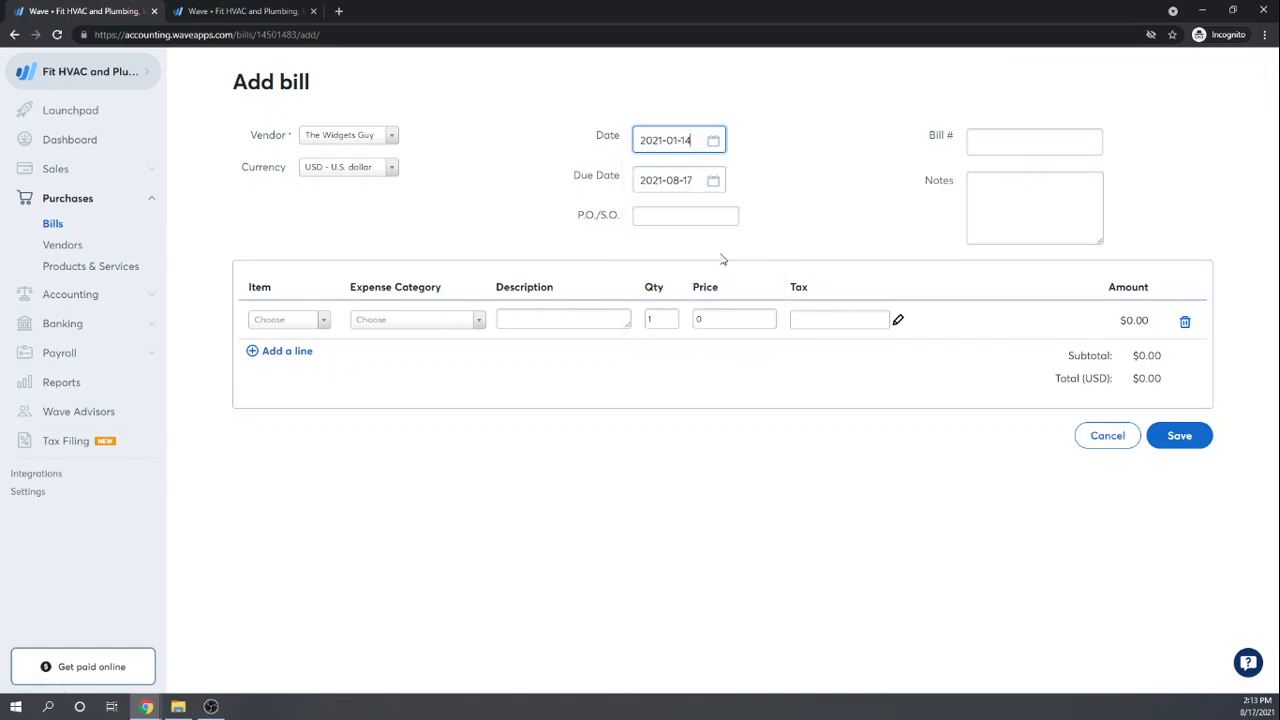
left_click(713, 179)
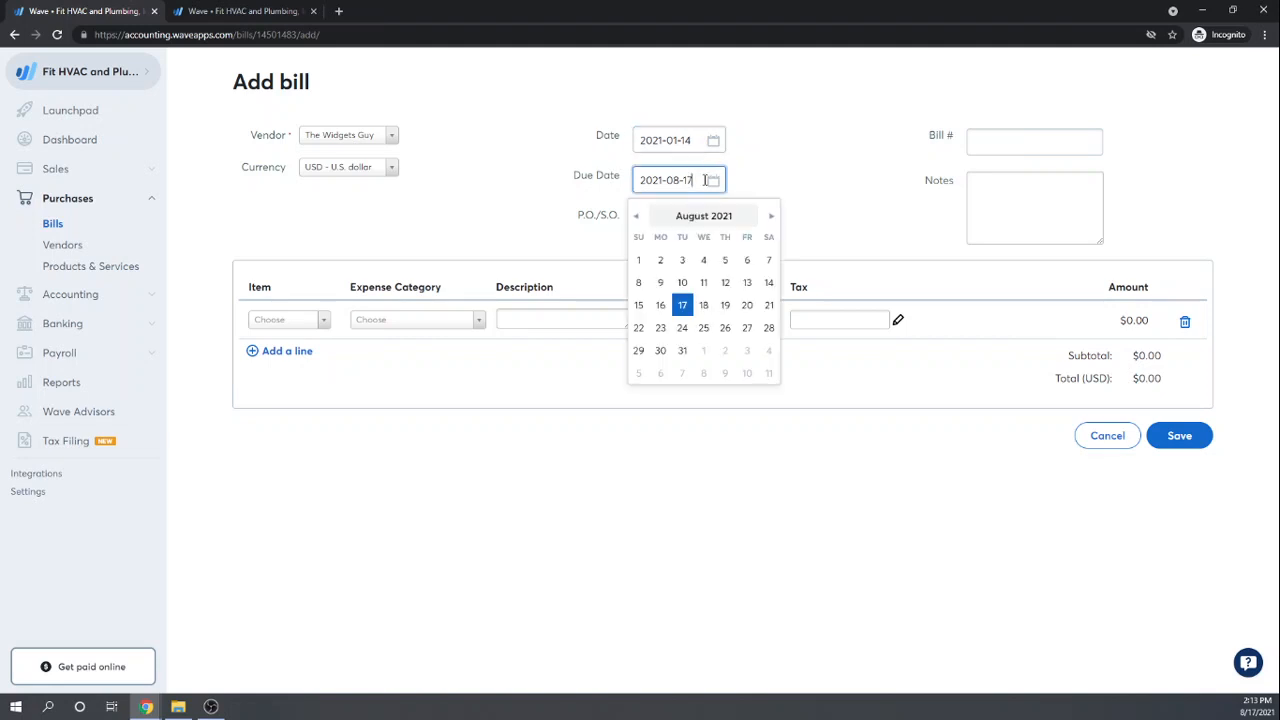
left_click(636, 216)
left_click(636, 216)
left_click(636, 216)
left_click(636, 216)
left_click(636, 216)
left_click(636, 216)
left_click(636, 216)
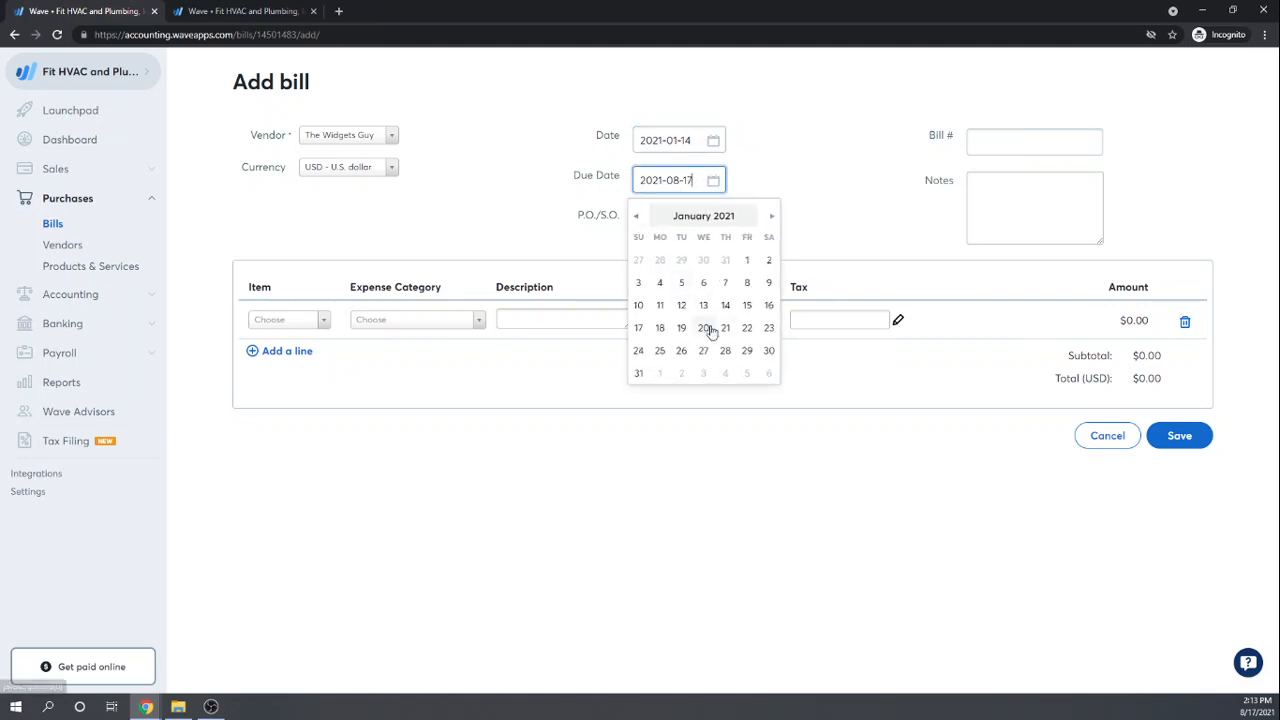
left_click(638, 351)
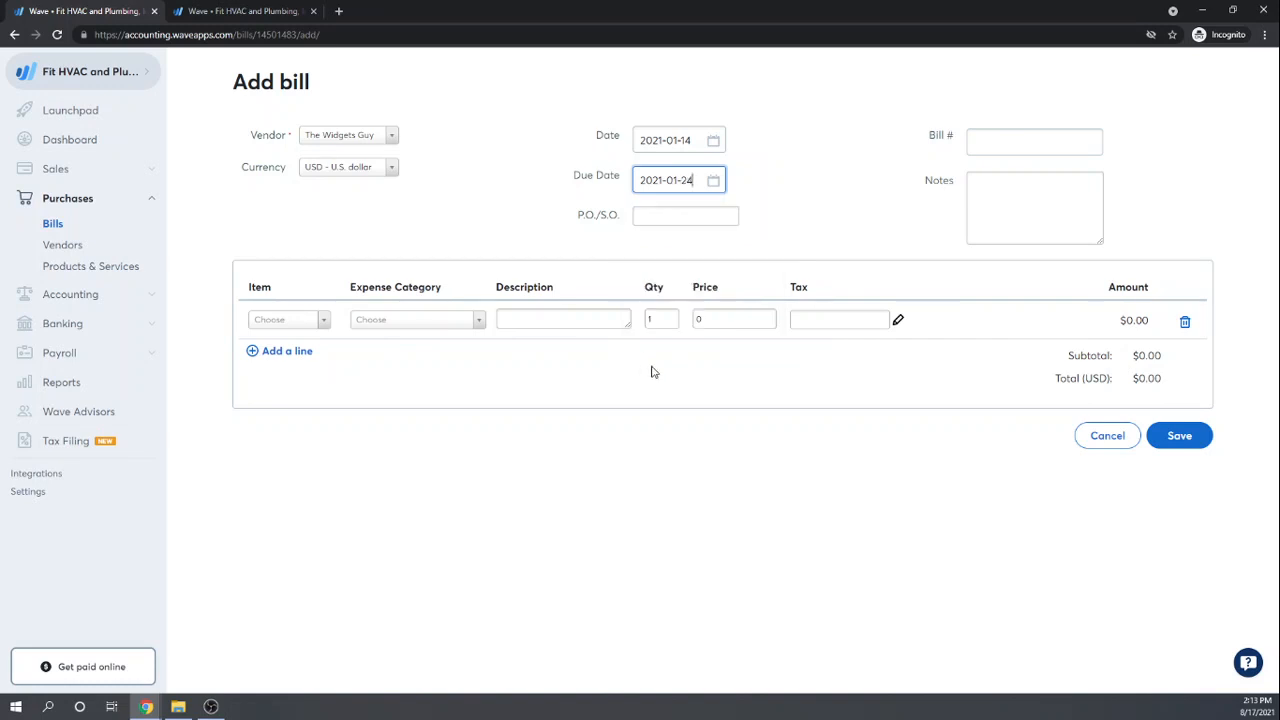
Step: Add the note '100 plumbing widgets' to the bill
left_click(1028, 194)
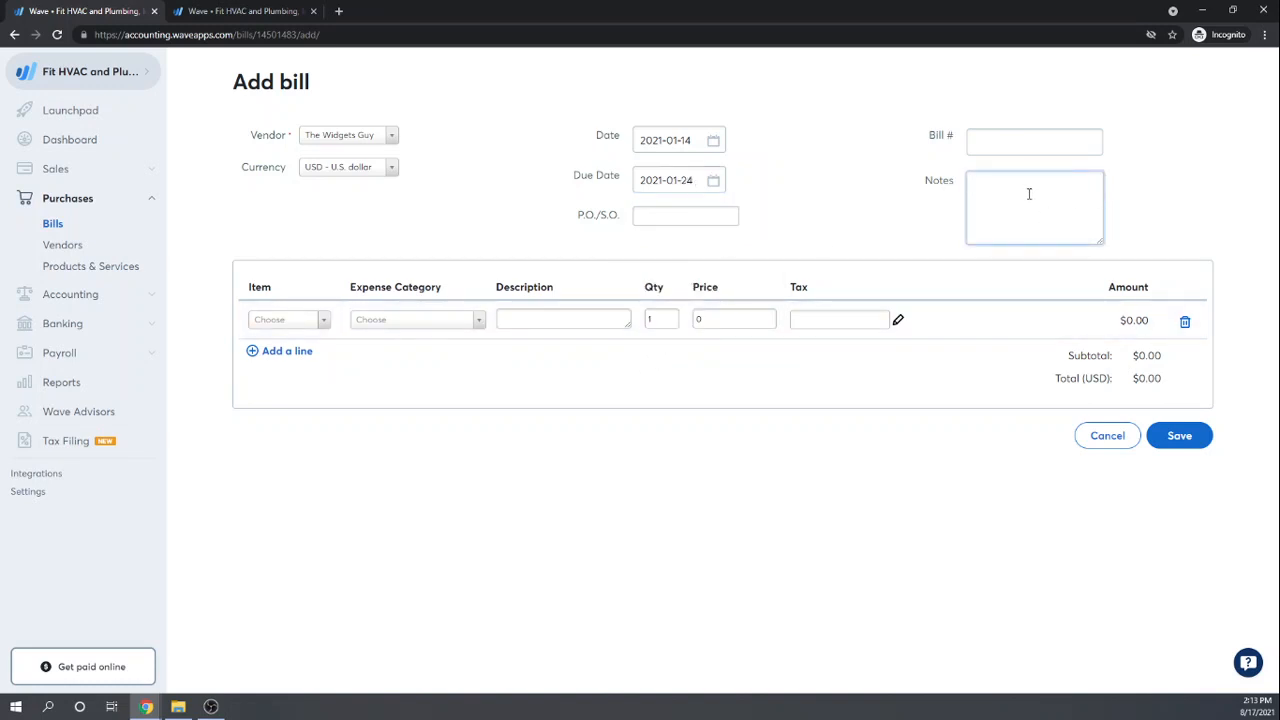
type("100 plumbing widgets")
key("Tab")
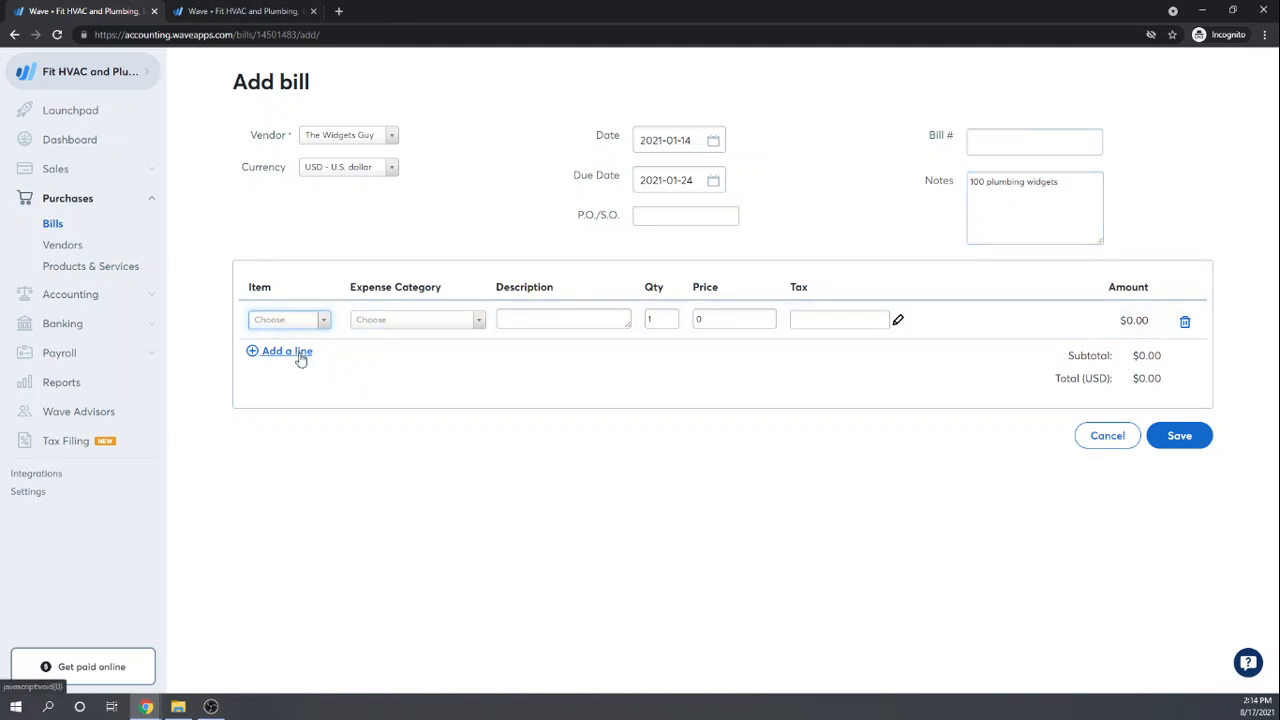
Step: Add a Plumbing Widgets line to the bill, filed under the Inventory account
left_click(323, 321)
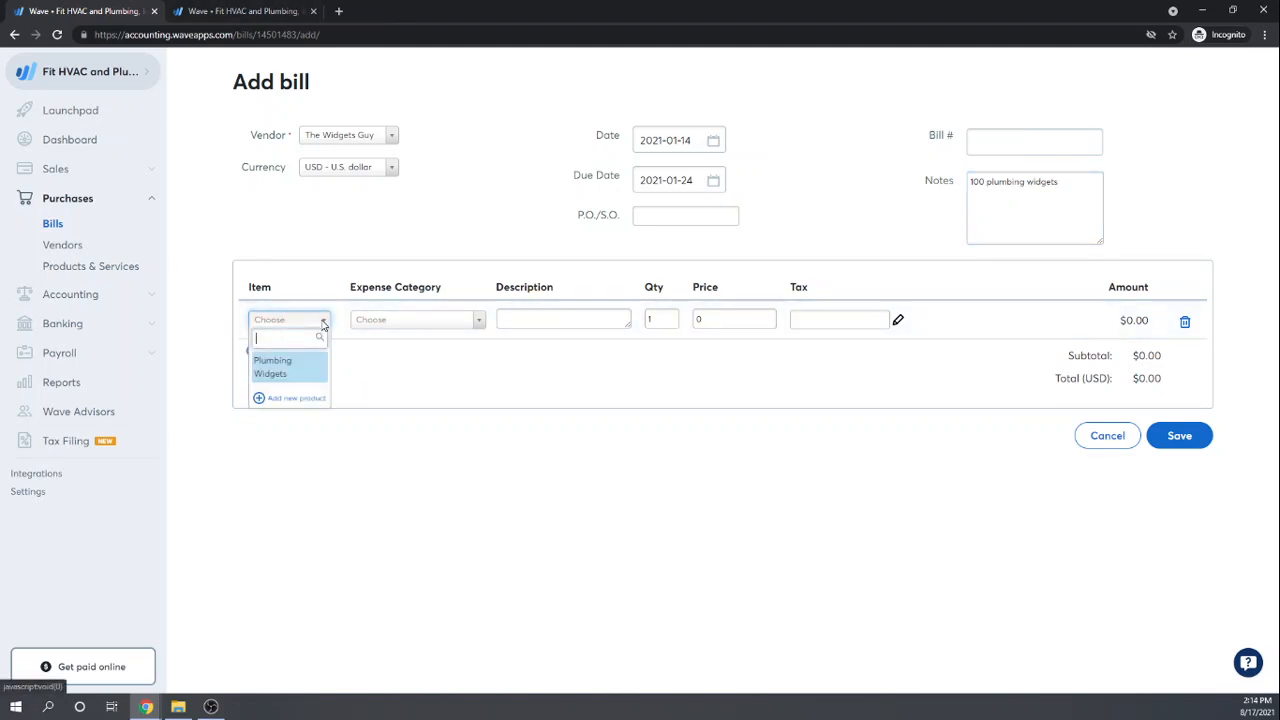
left_click(276, 369)
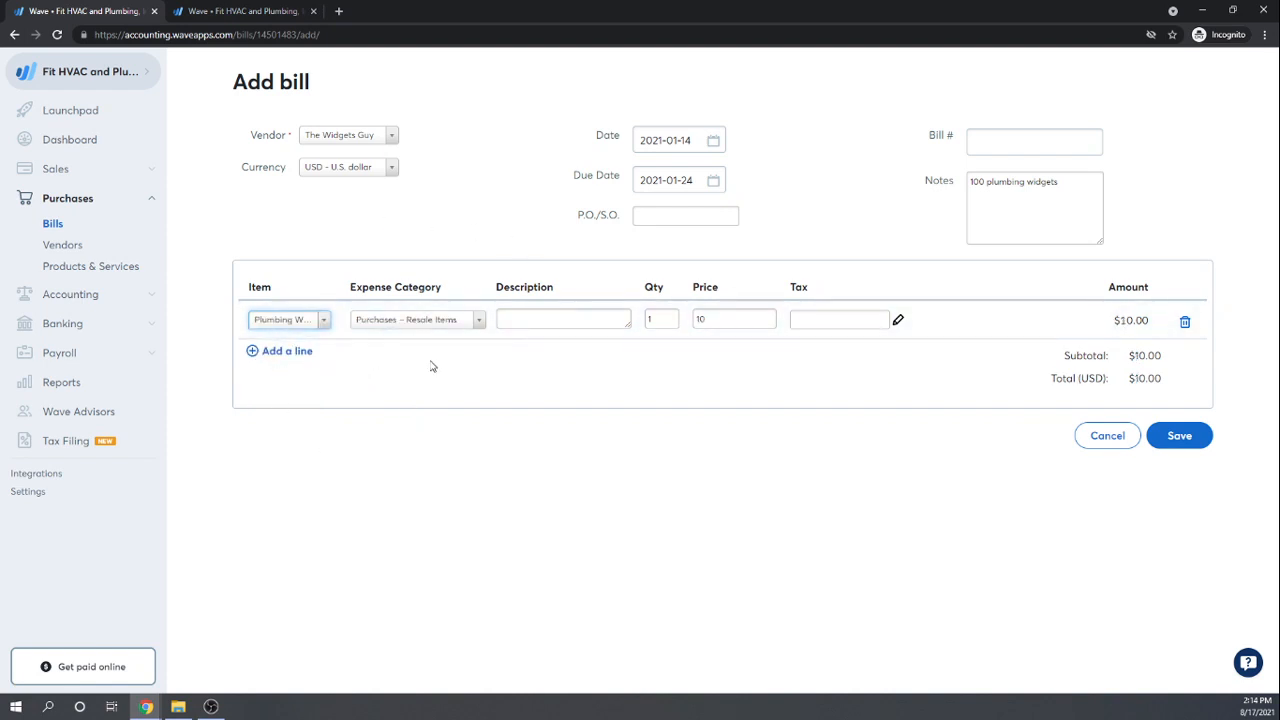
left_click(480, 322)
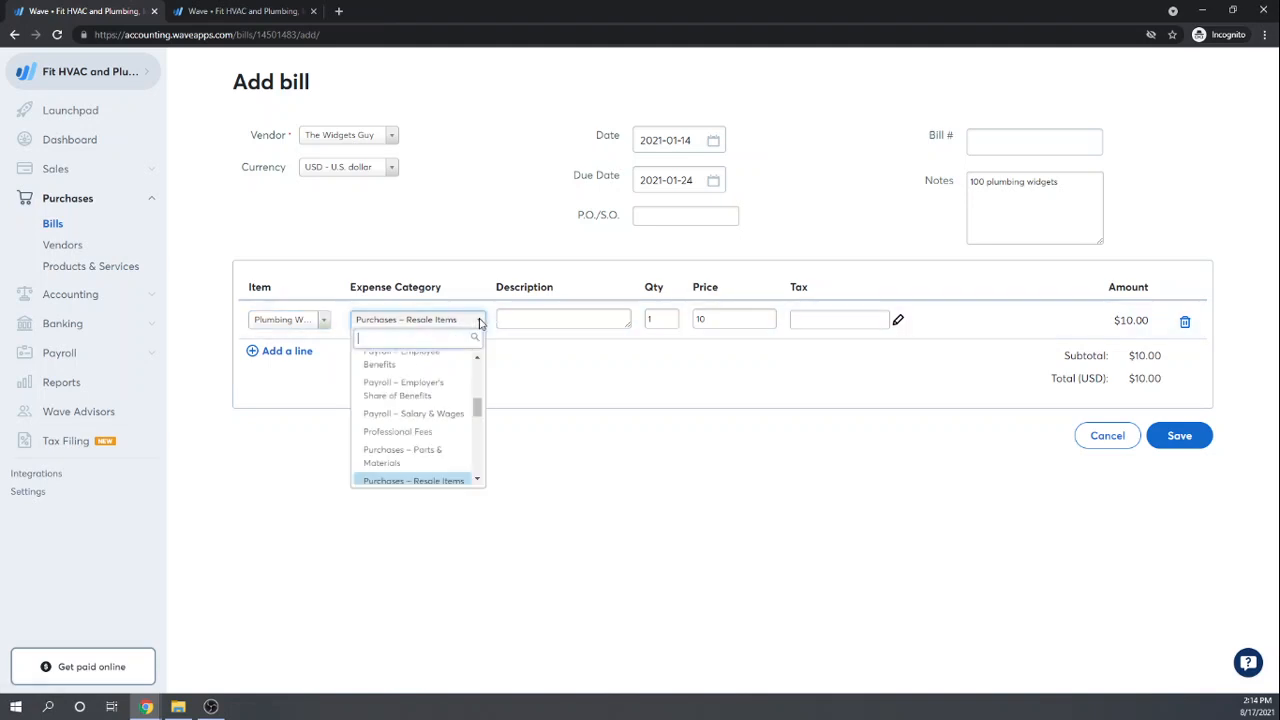
scroll(470, 423, "up", 1)
left_click_drag(477, 416, 465, 473)
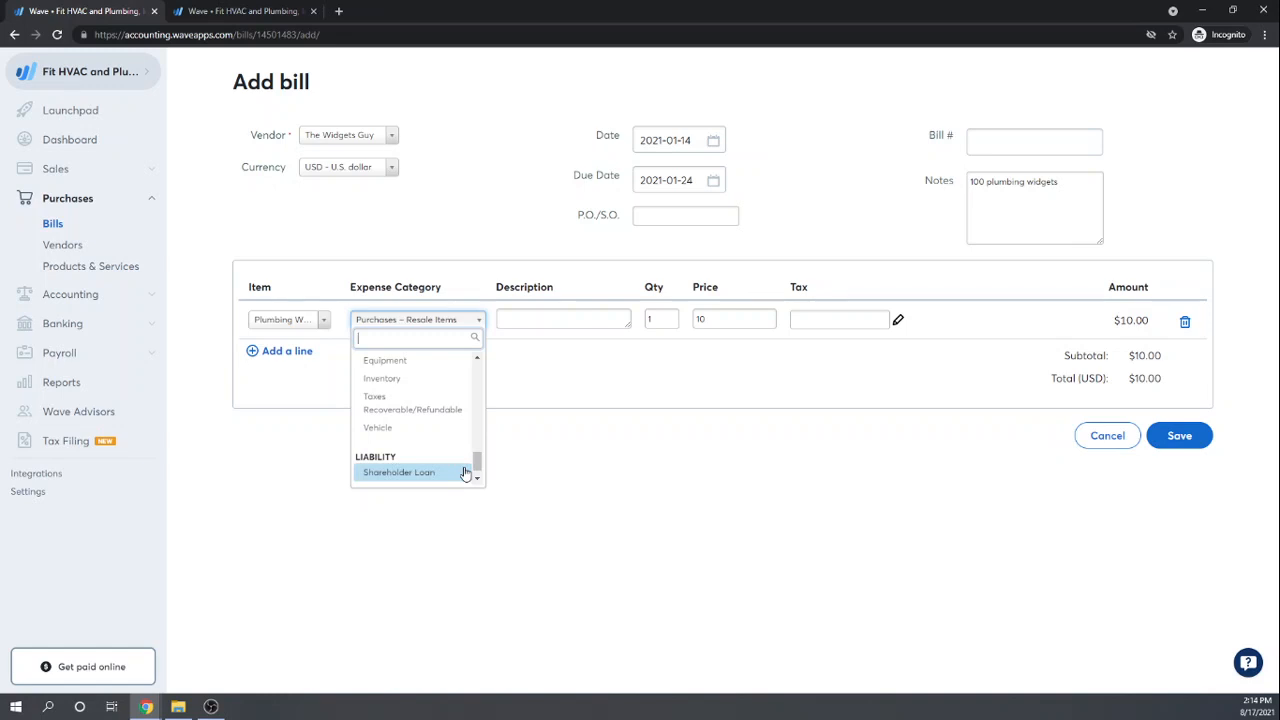
left_click(386, 380)
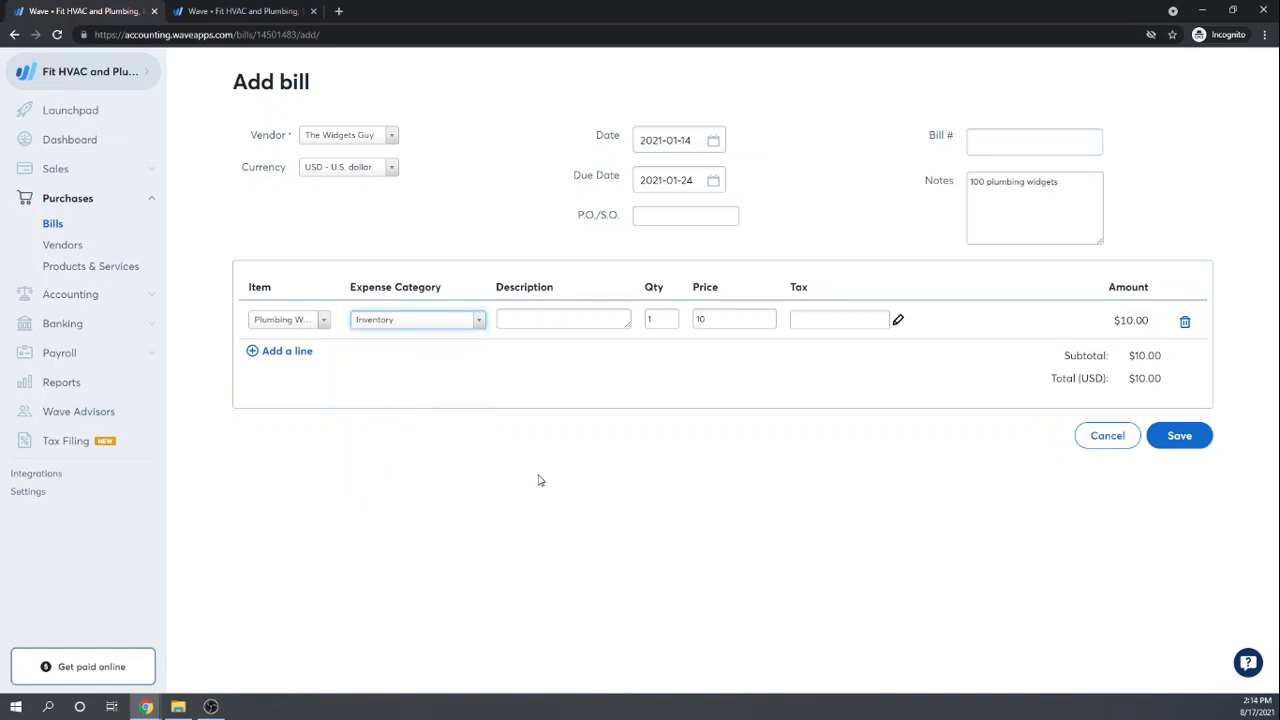
Step: Describe the line as '100 widgets @ $10' with quantity 100, totalling $1,000.00
left_click(527, 318)
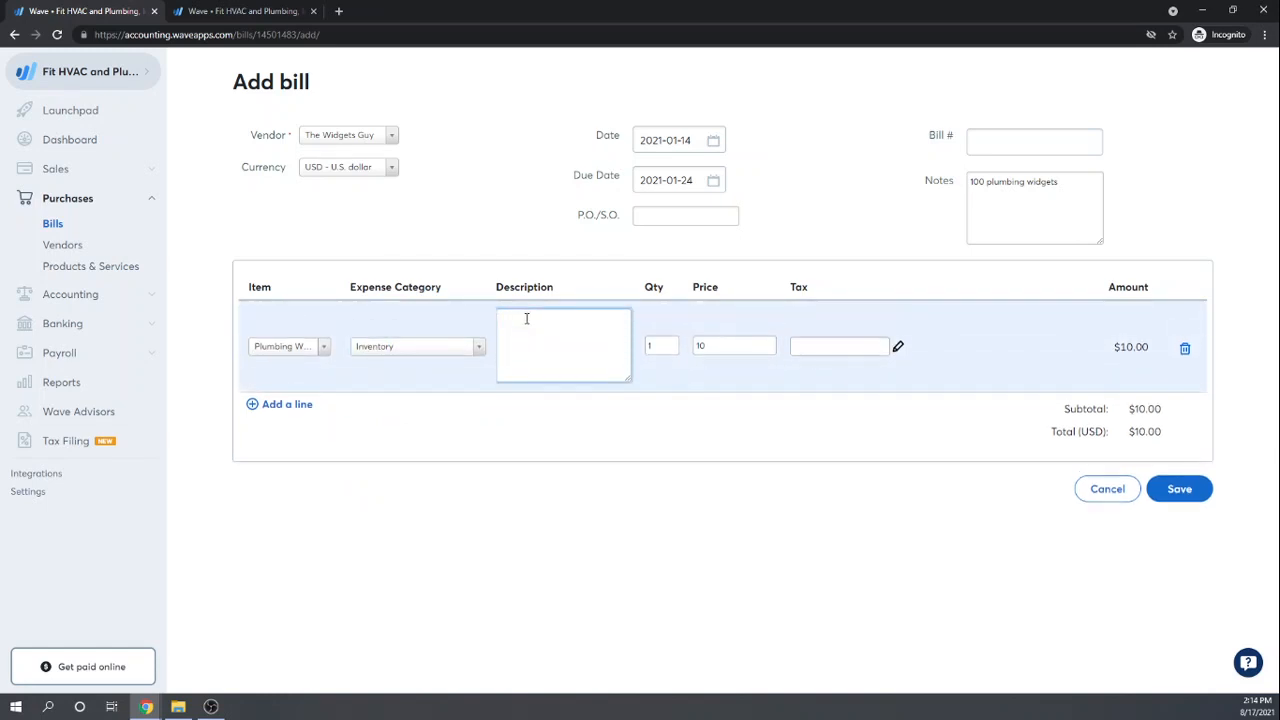
type("100 widgets @ $10")
key("Tab")
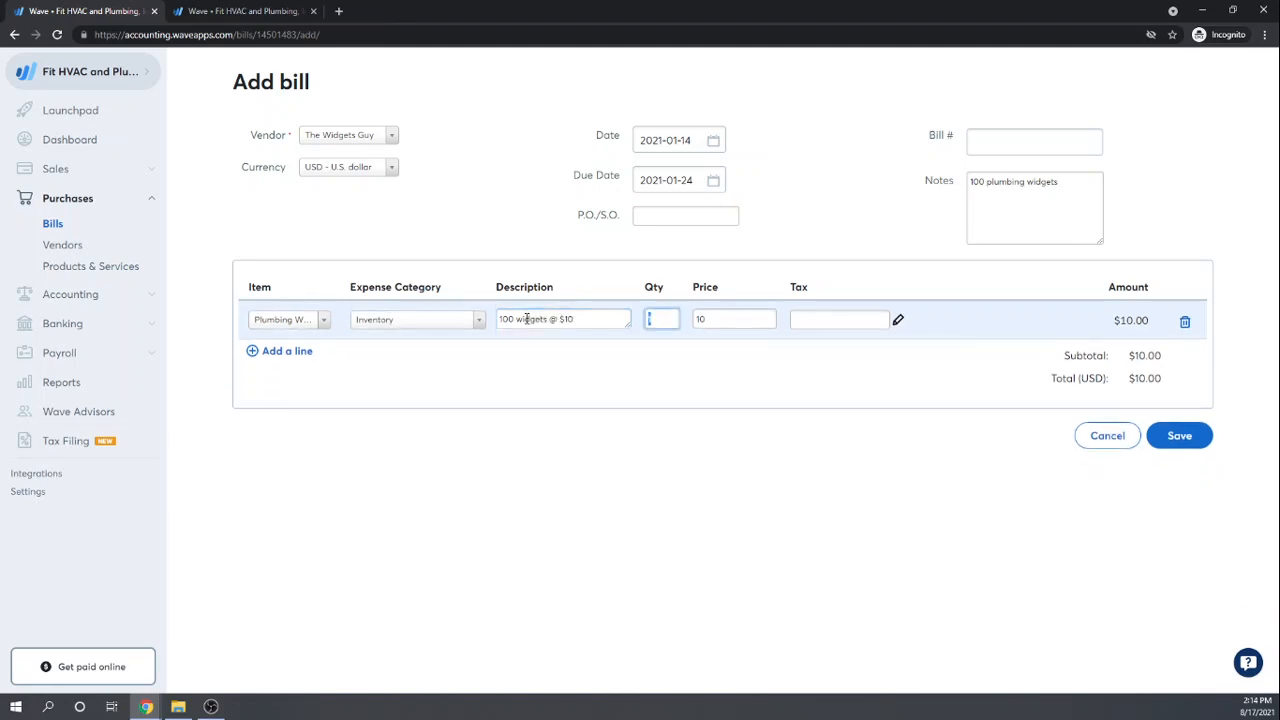
type("10")
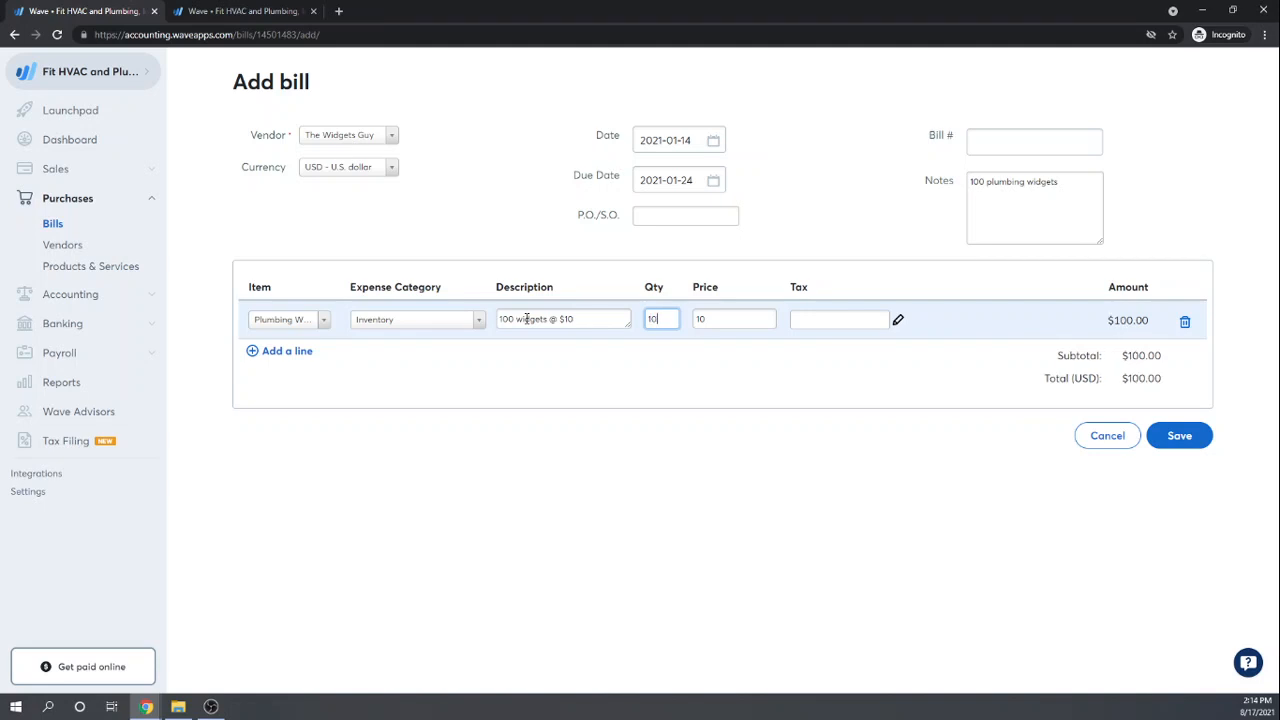
key("Tab")
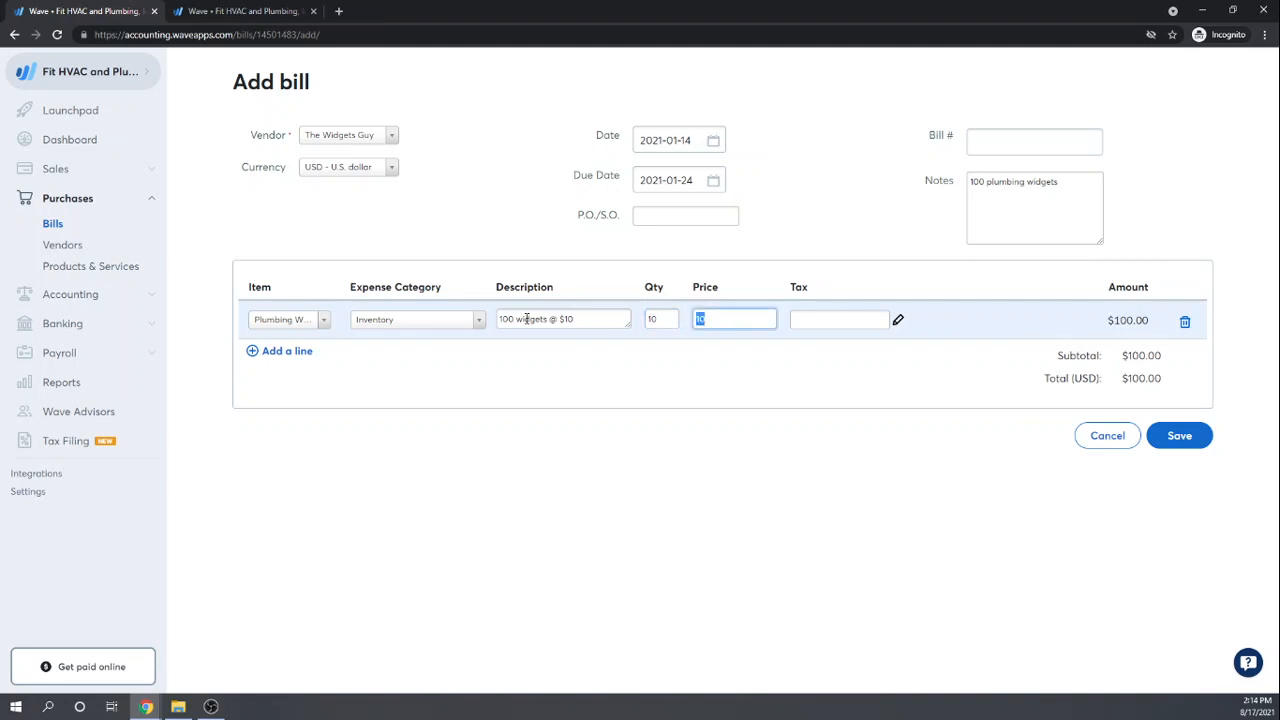
left_click(662, 320)
type("0")
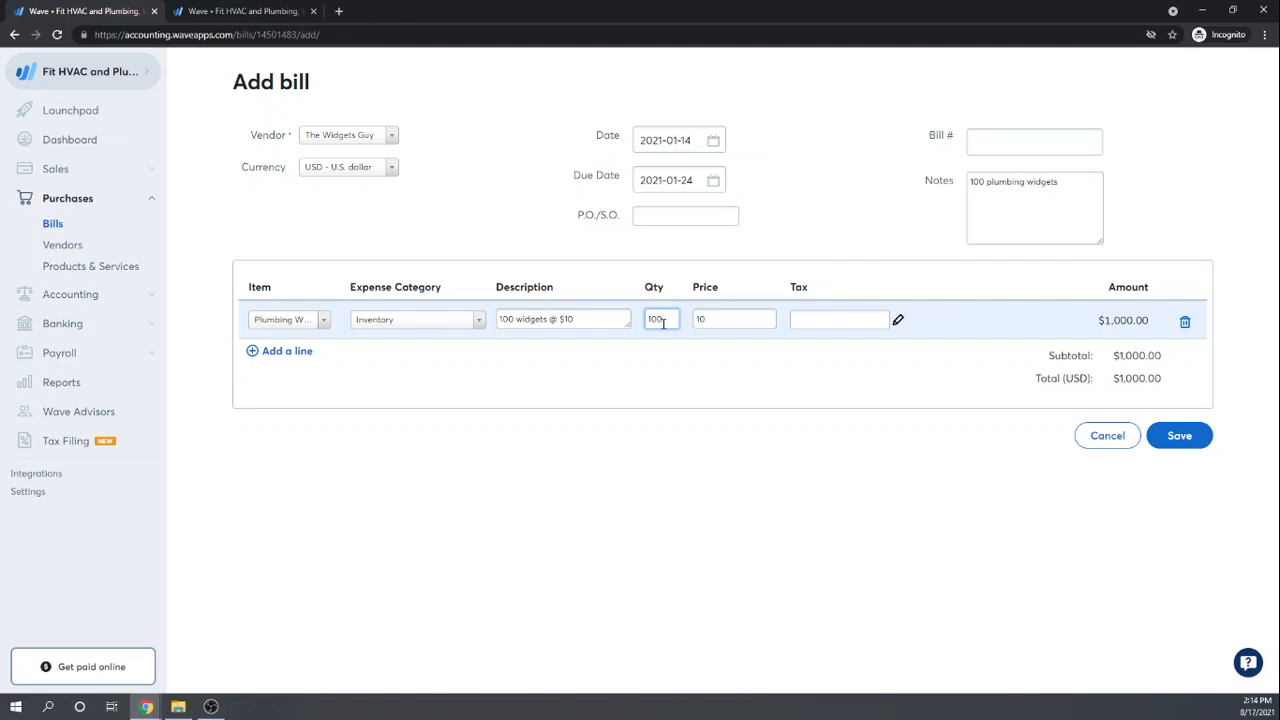
key("Tab")
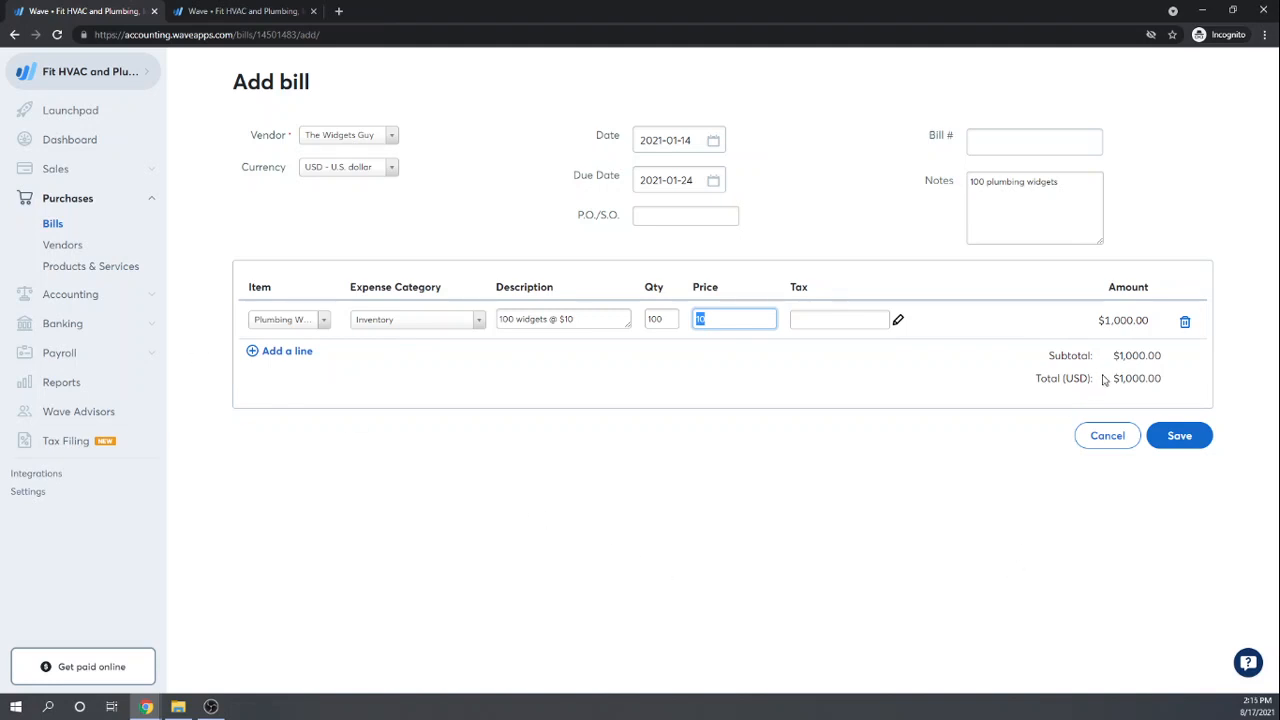
Step: Save the $1,000.00 Widgets Guy bill and view the purchased Products & Services list
left_click(1191, 445)
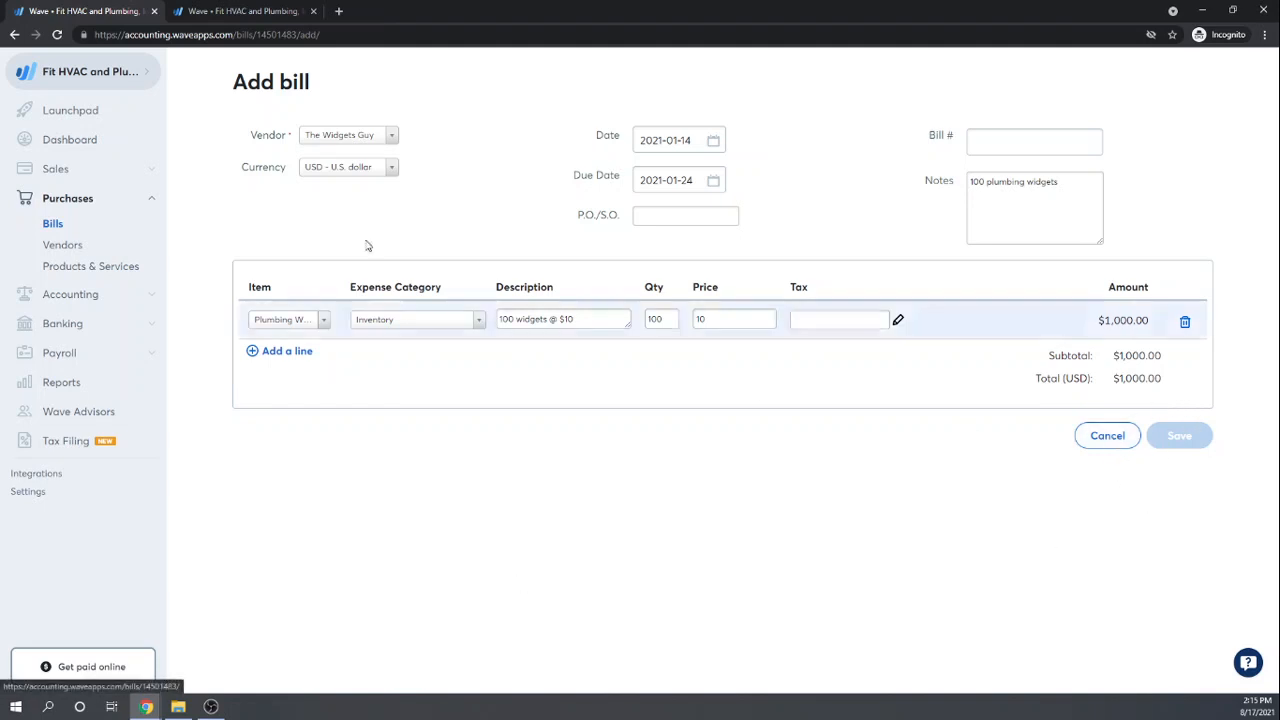
left_click(52, 224)
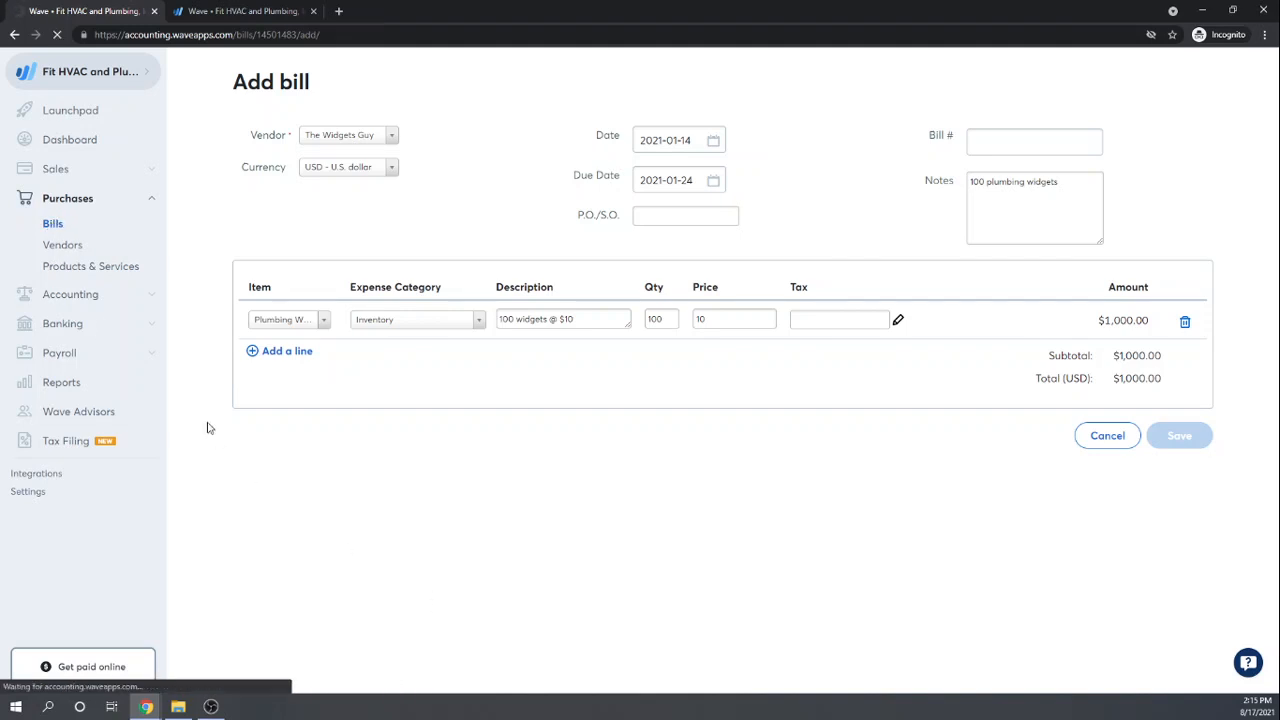
left_click(62, 251)
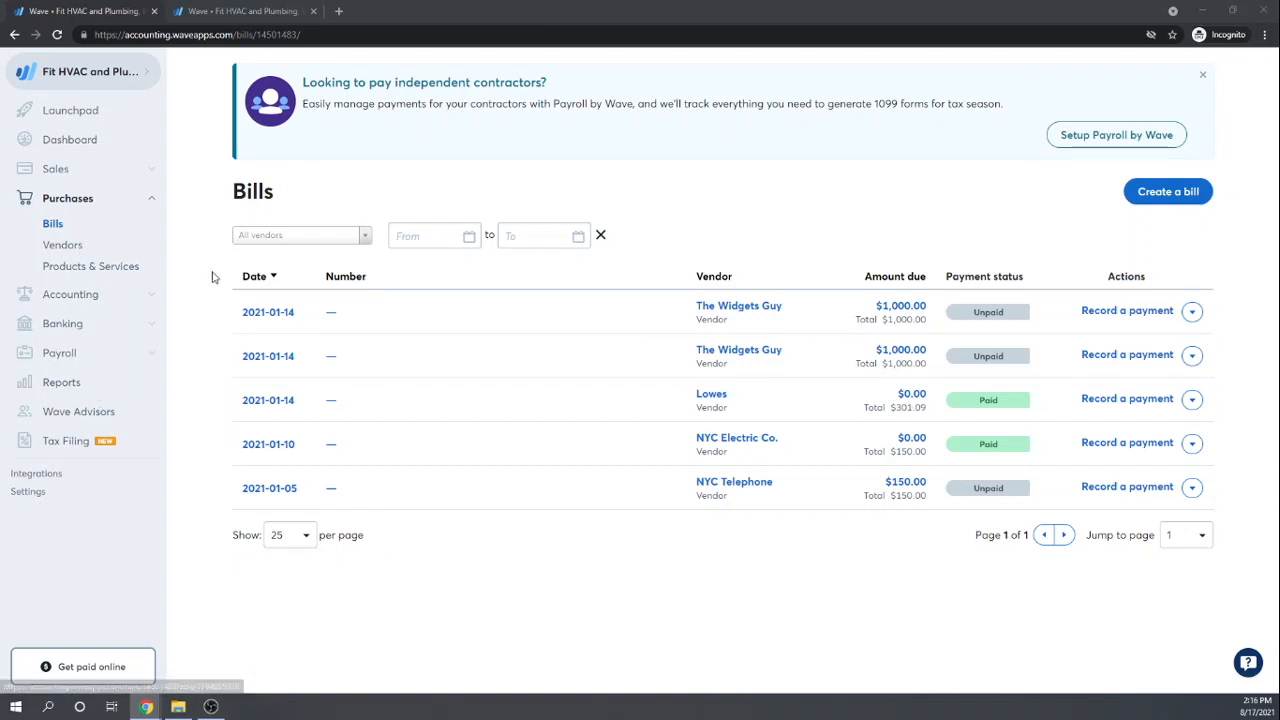
left_click(62, 267)
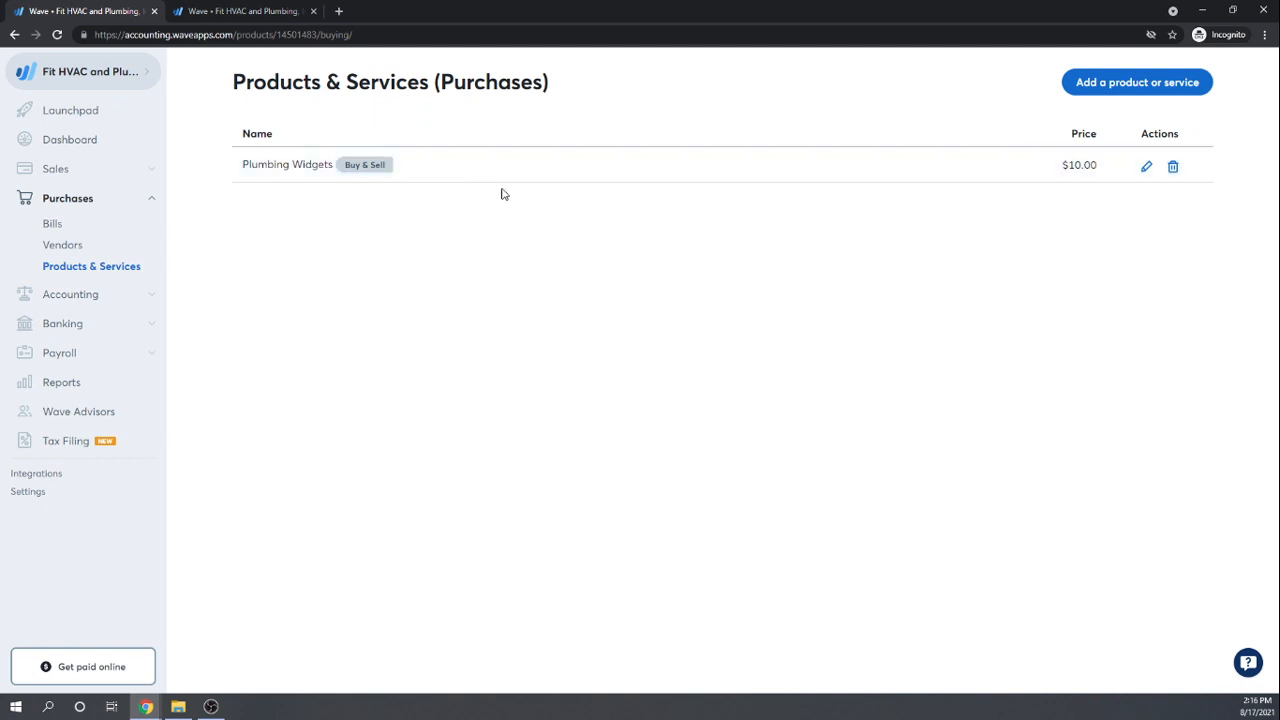
Step: Review the Plumbing Widgets product form, then view Sales Products & Services listing it at $10.00
left_click(1147, 167)
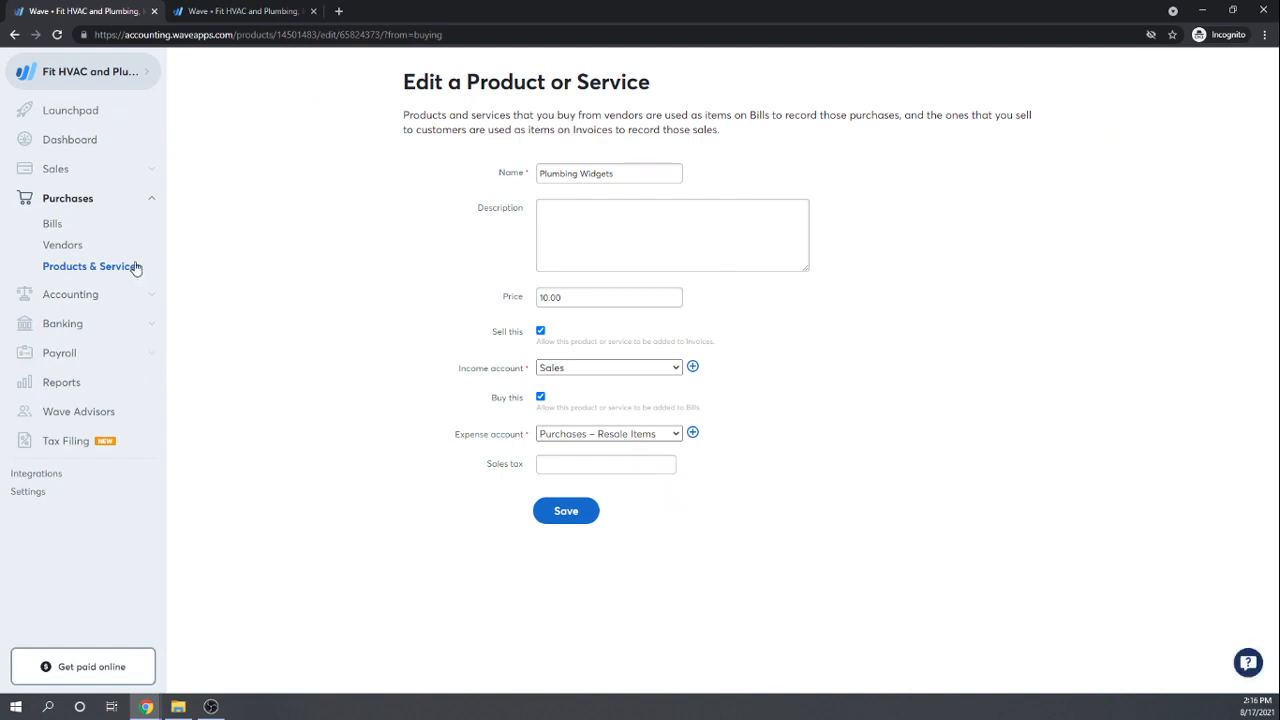
left_click(77, 295)
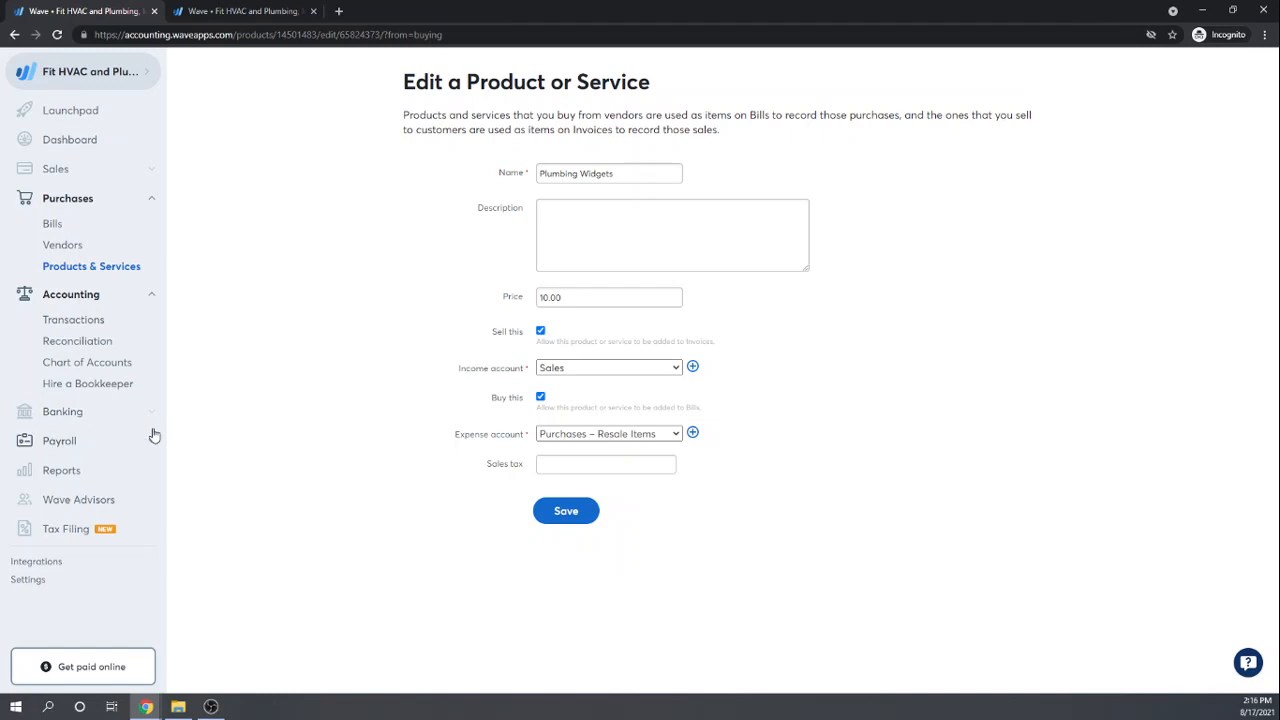
left_click(155, 169)
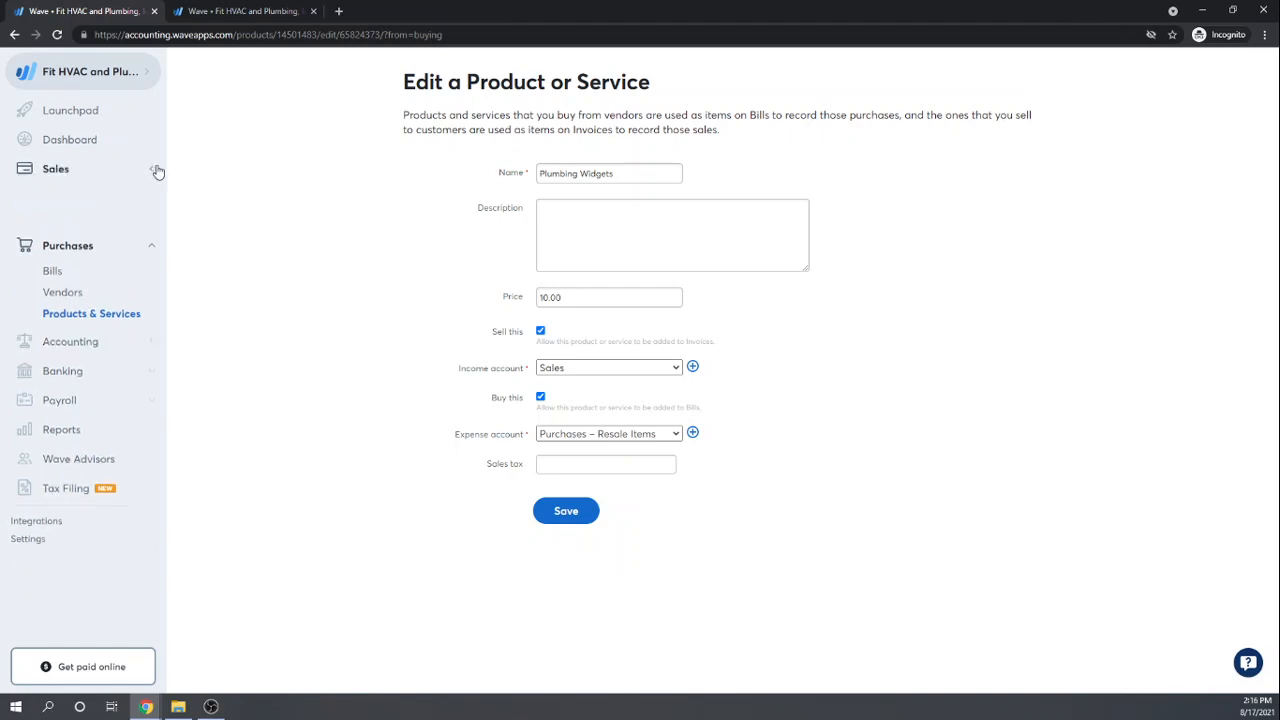
left_click(64, 344)
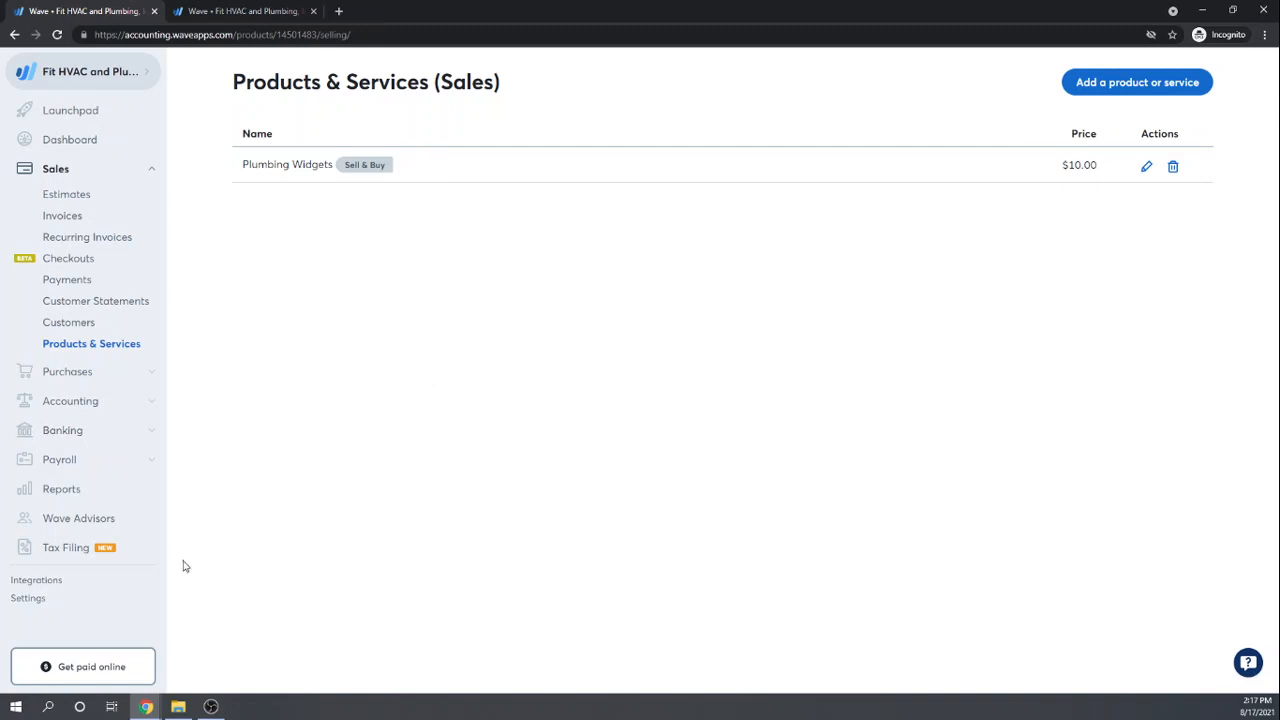
Step: Browse the reports list and open the Balance Sheet report as of 2021-08-17
left_click(60, 490)
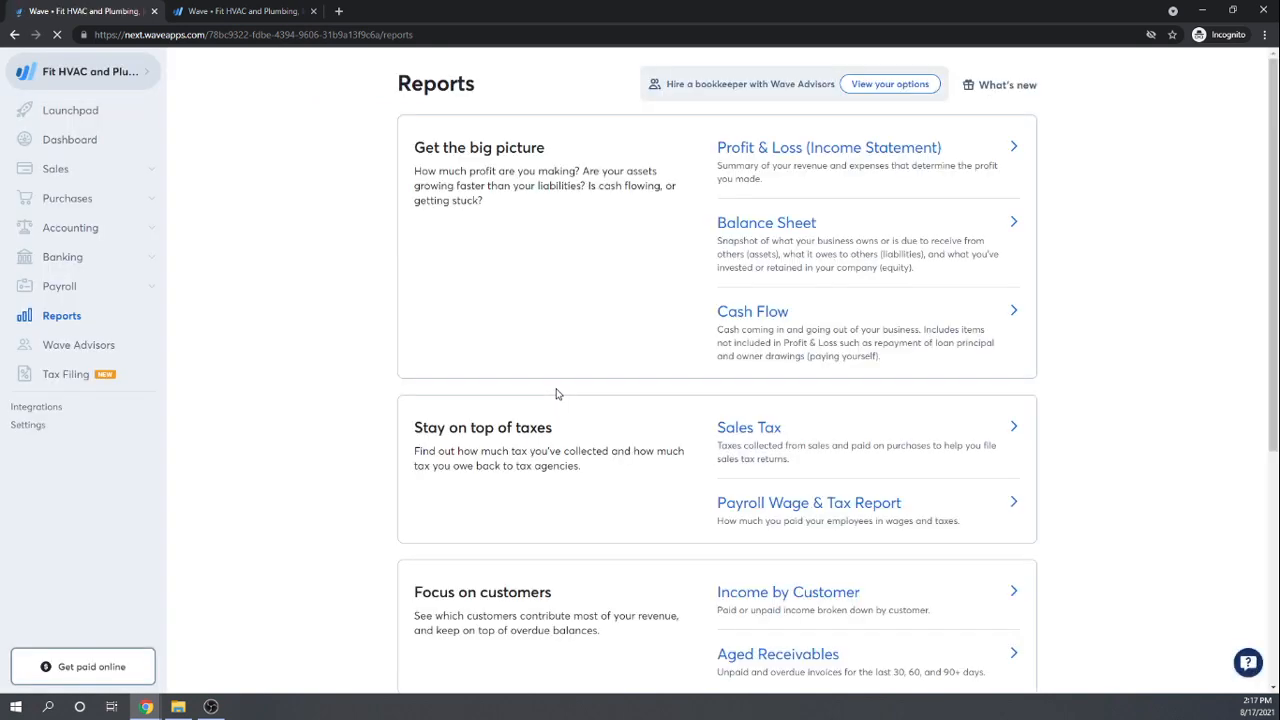
scroll(1150, 218, "down", 1)
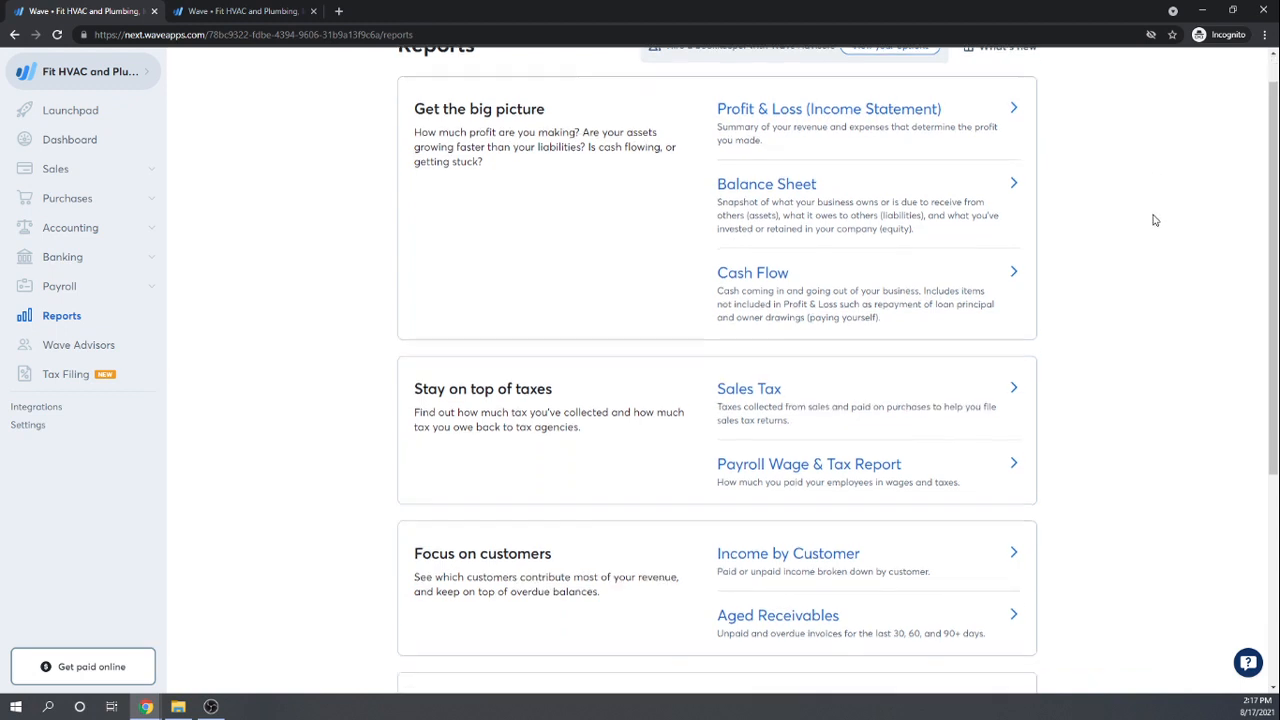
scroll(1043, 336, "down", 4)
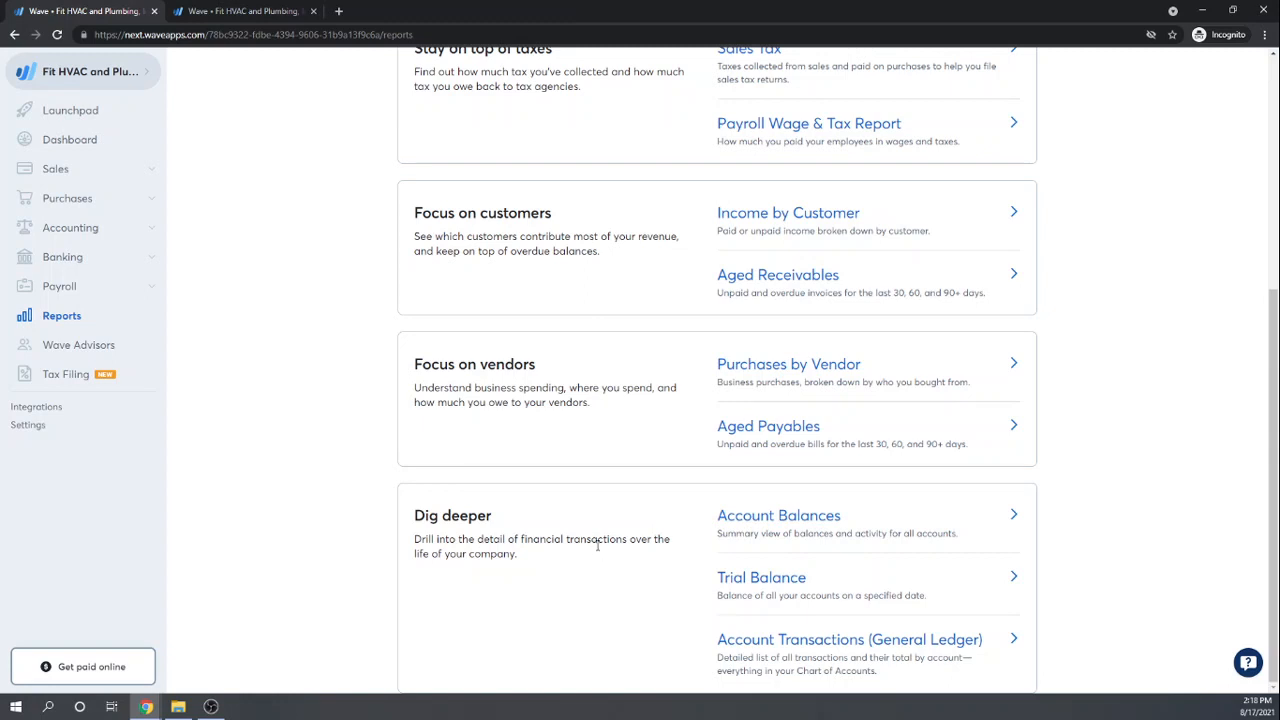
scroll(597, 549, "up", 3)
scroll(603, 545, "up", 1)
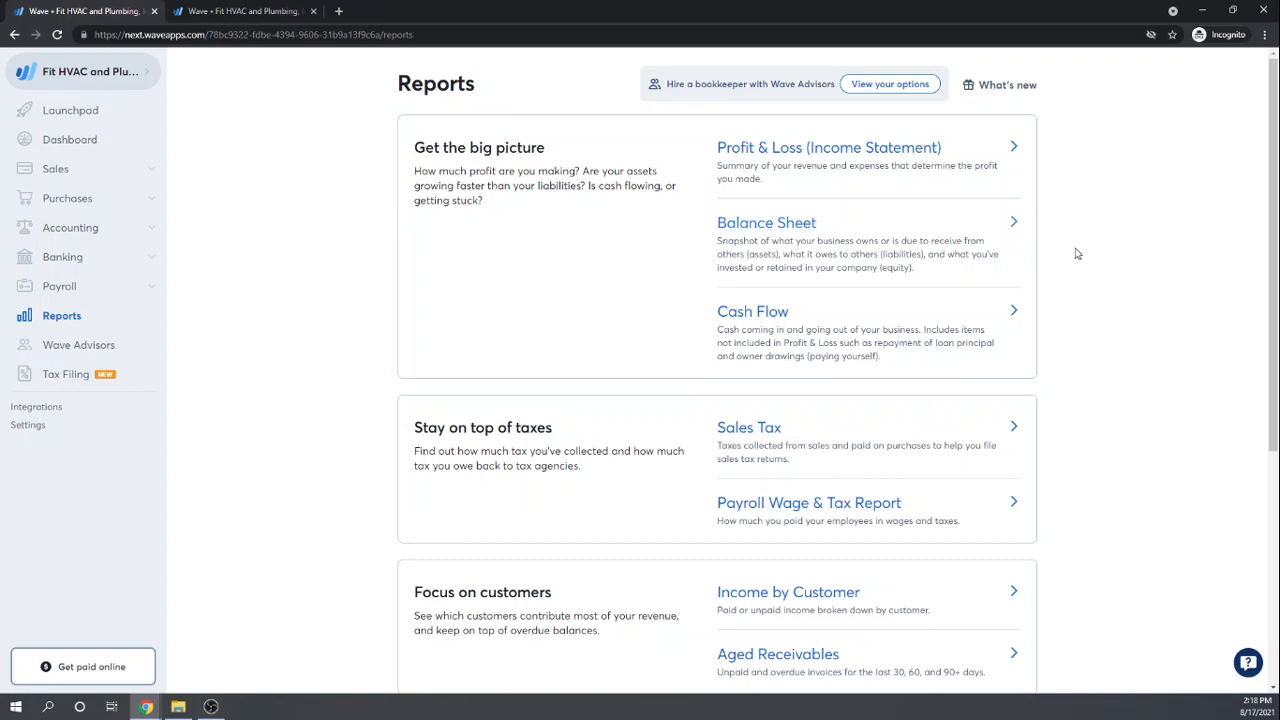
left_click(758, 230)
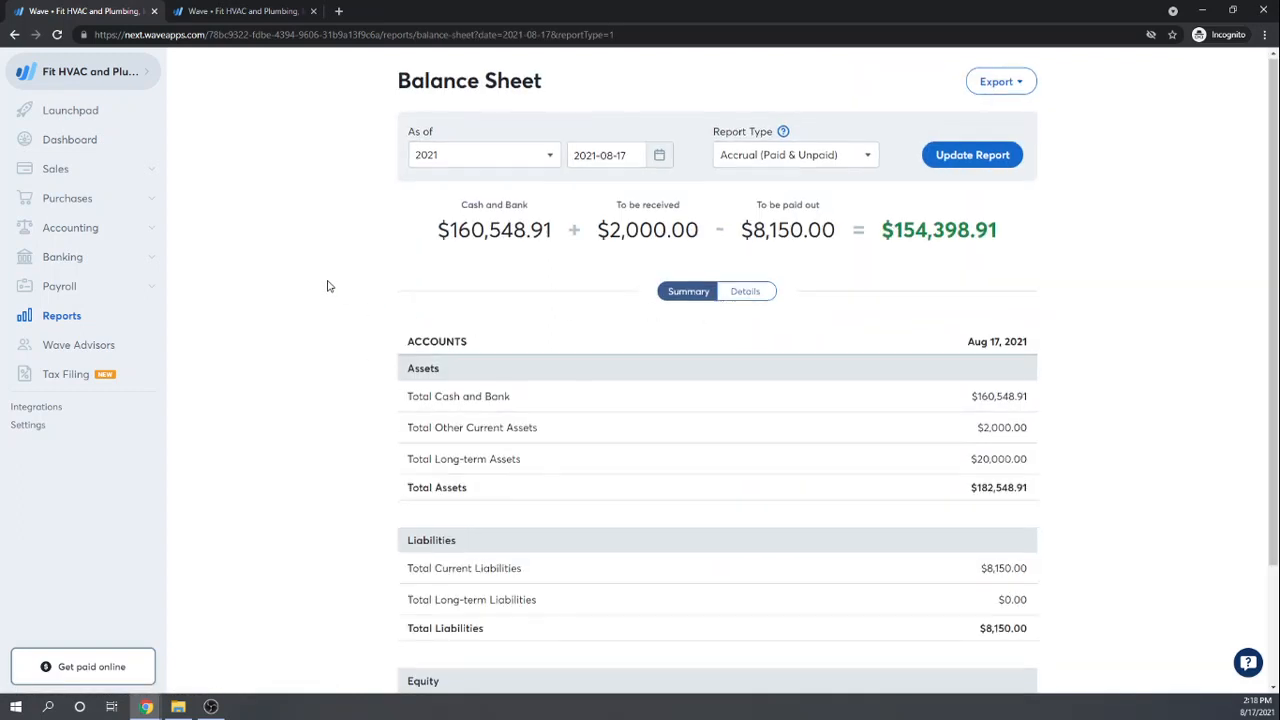
Step: Show Balance Sheet details: Inventory $2,000.00, Accounts Payable $2,150.00, Credit Card Payable $6,000.00
scroll(328, 286, "down", 1)
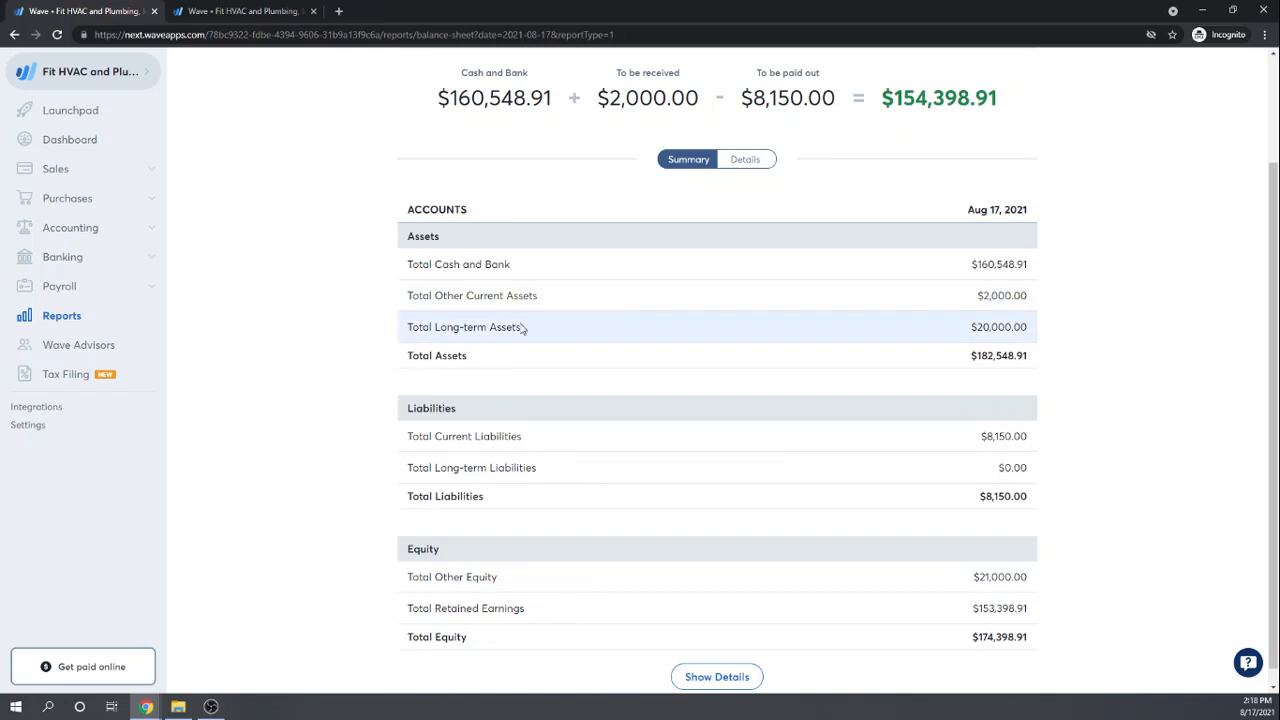
double_click(505, 296)
left_click(412, 296)
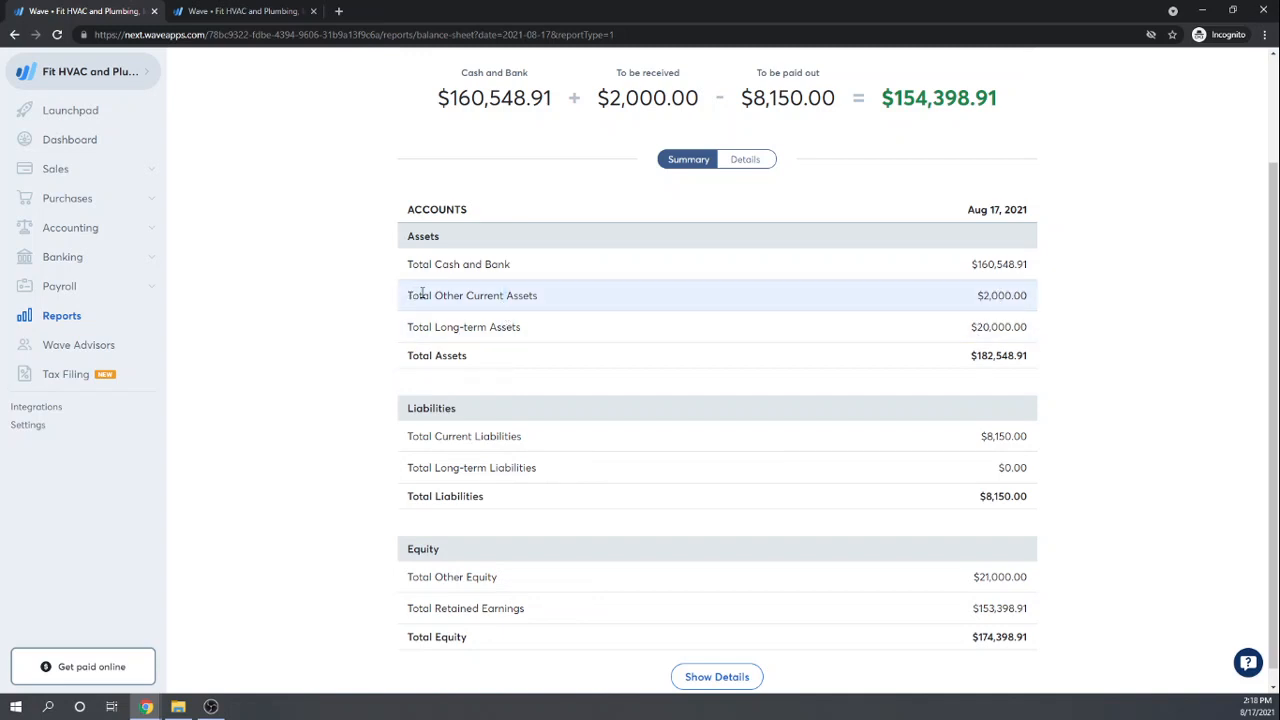
left_click(743, 160)
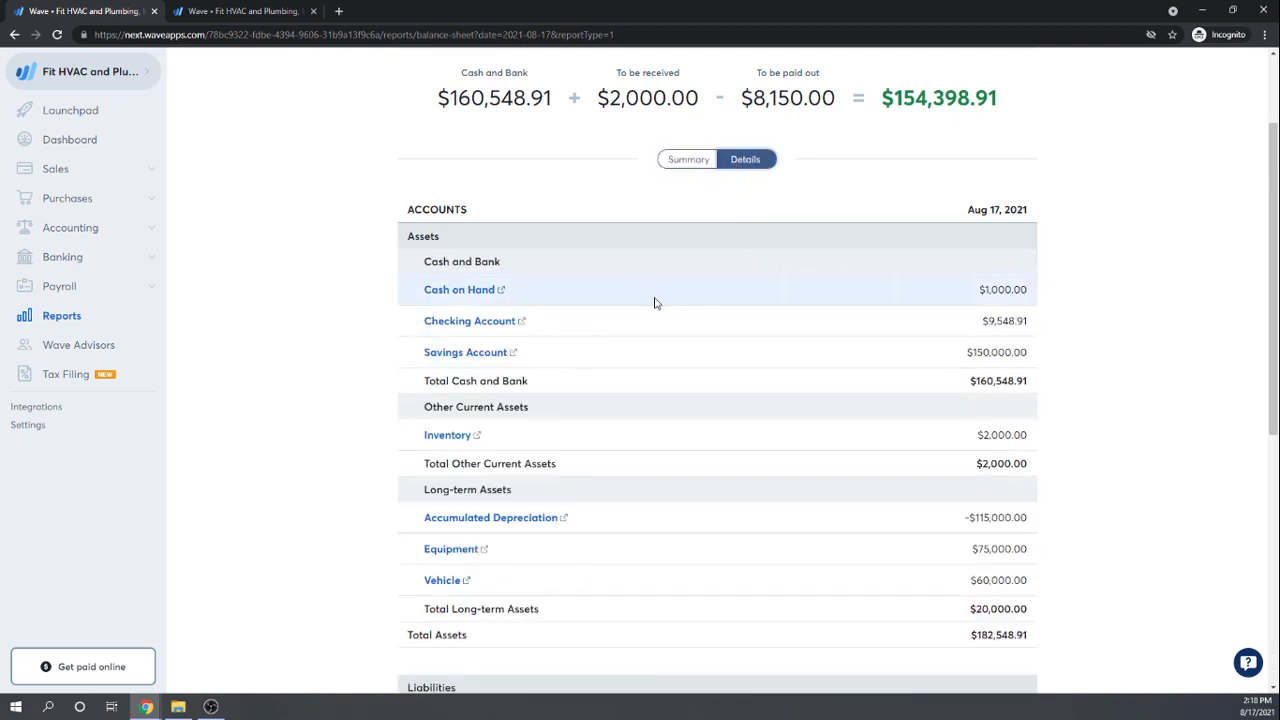
scroll(657, 326, "down", 1)
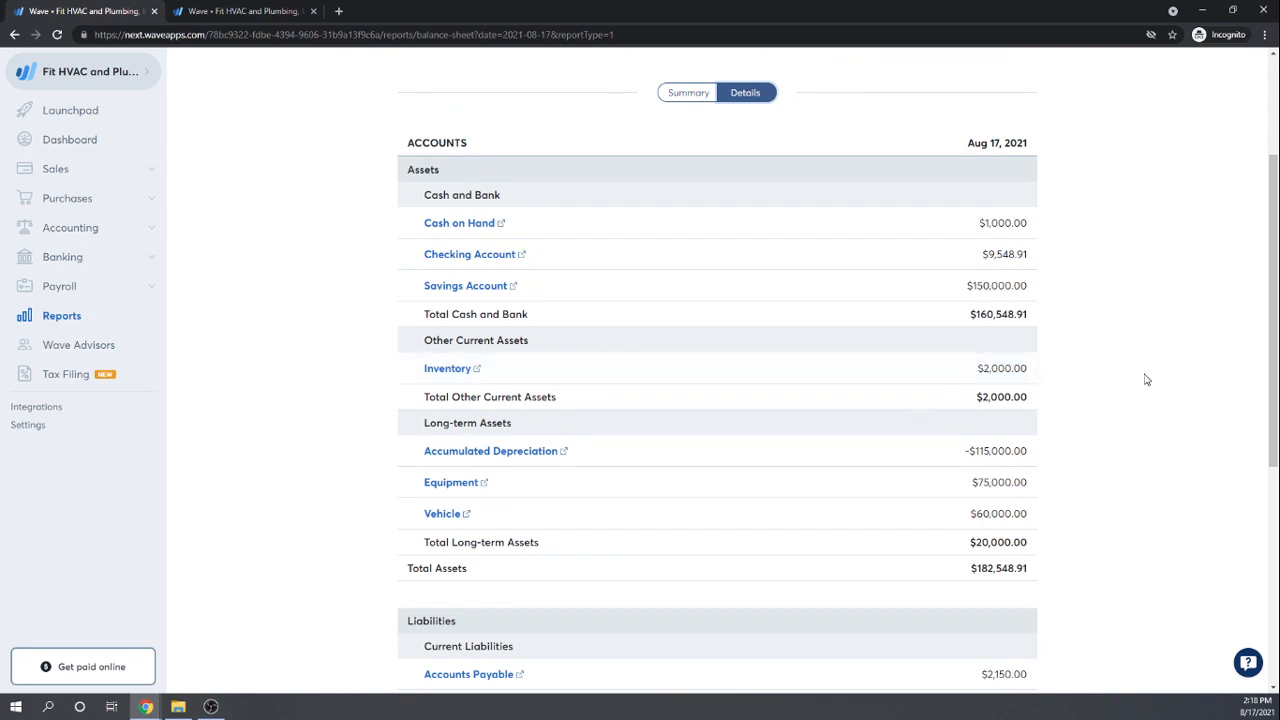
scroll(1147, 380, "down", 2)
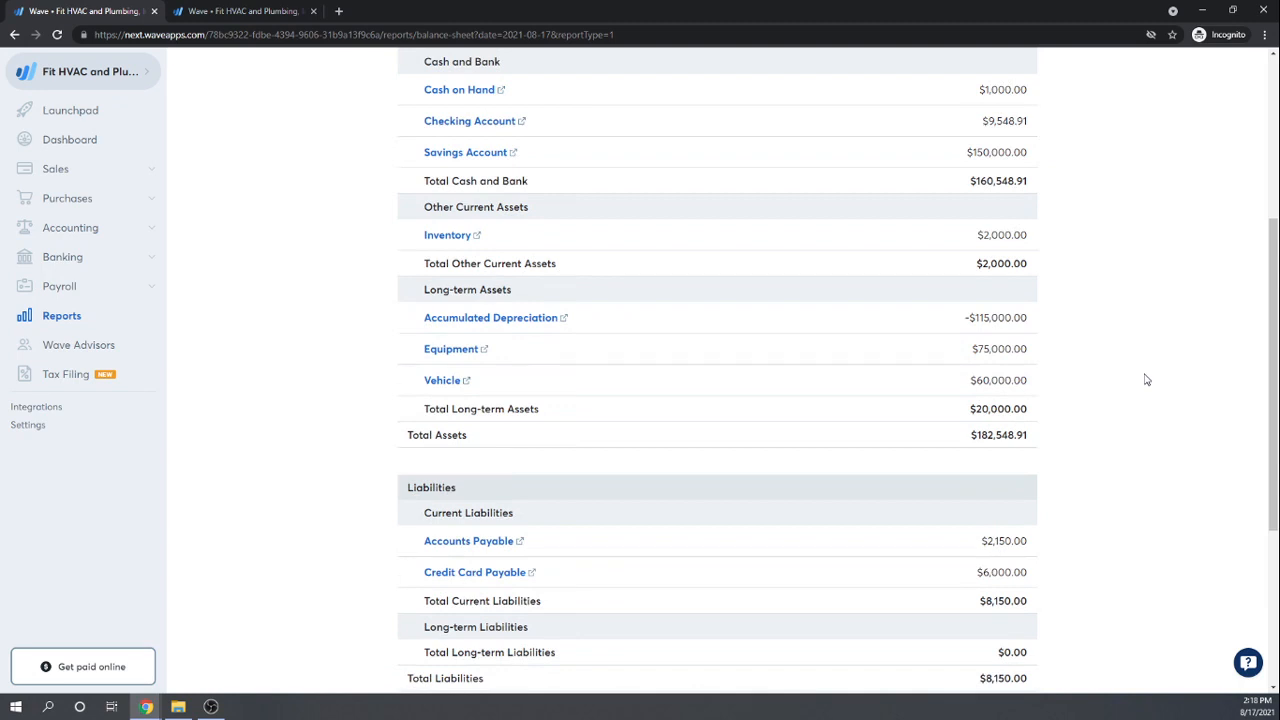
left_click(79, 228)
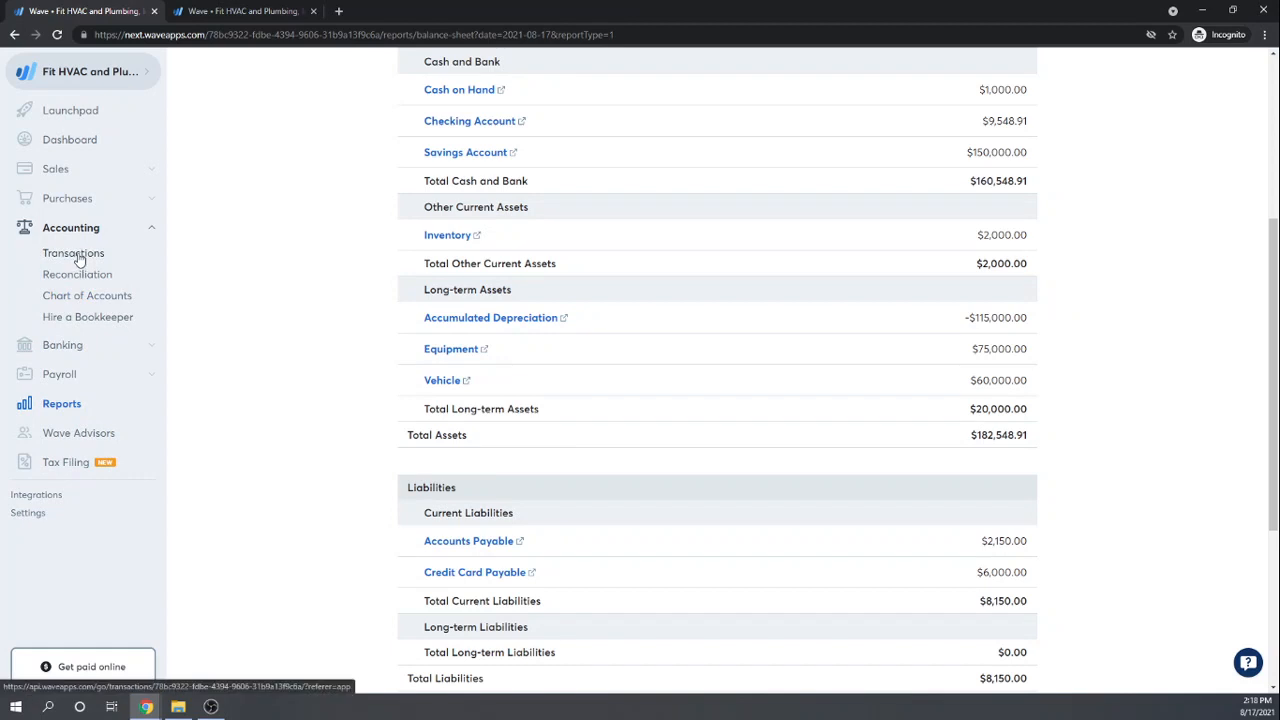
Step: Check Accounting Transactions, then return to Bills showing the two unpaid $1,000.00 Widgets Guy bills
left_click(74, 254)
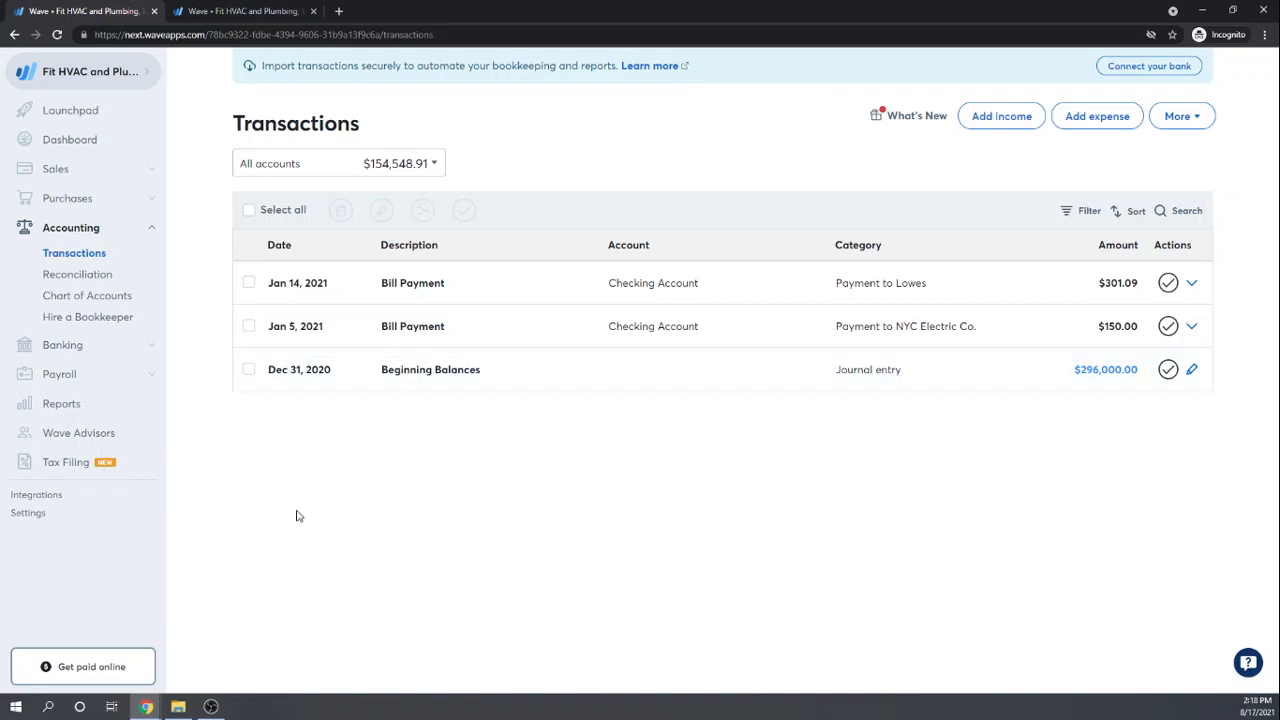
left_click(60, 199)
left_click(53, 226)
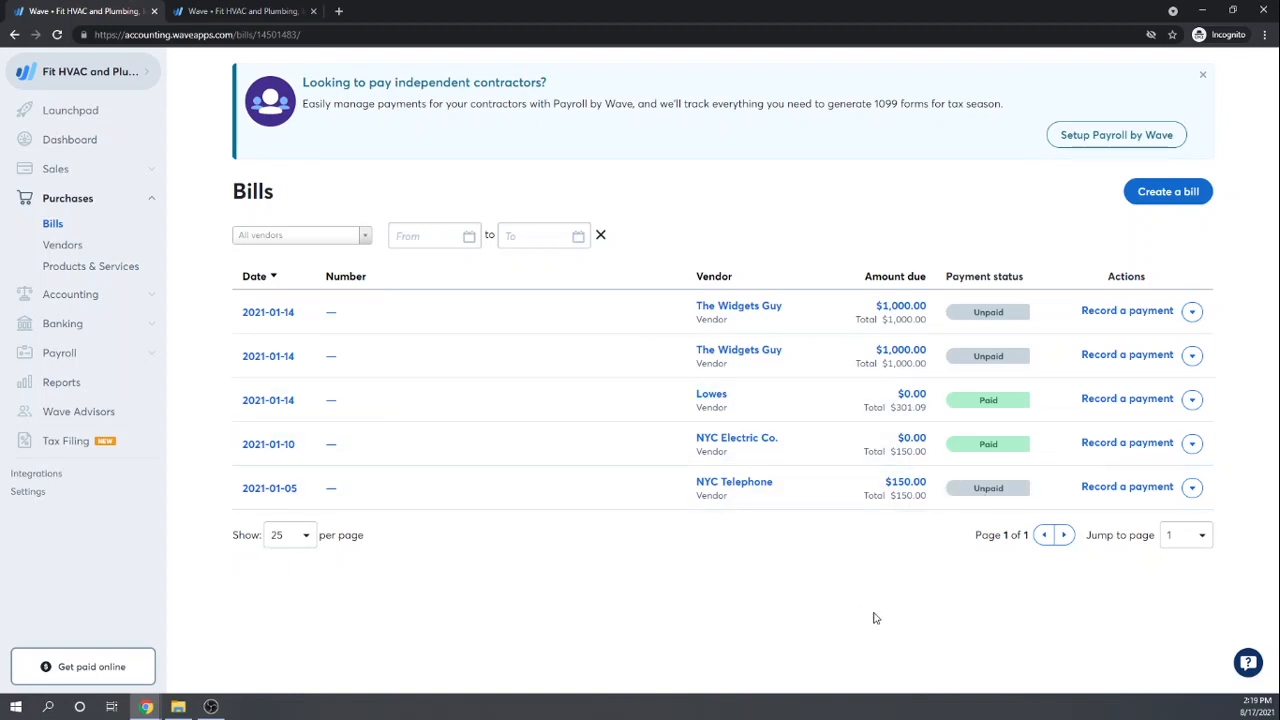
Step: Delete the duplicate $1,000.00 Widgets Guy bill, leaving four bills, then go to Reports
left_click(1192, 311)
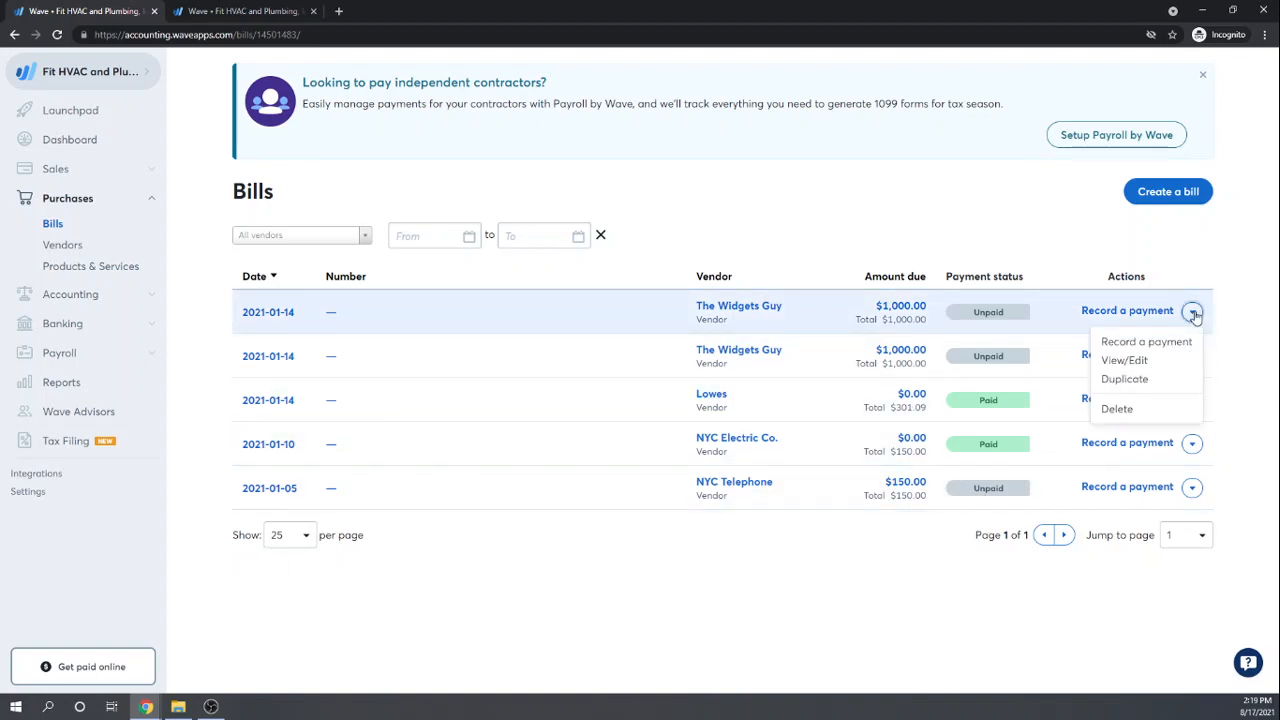
left_click(1117, 409)
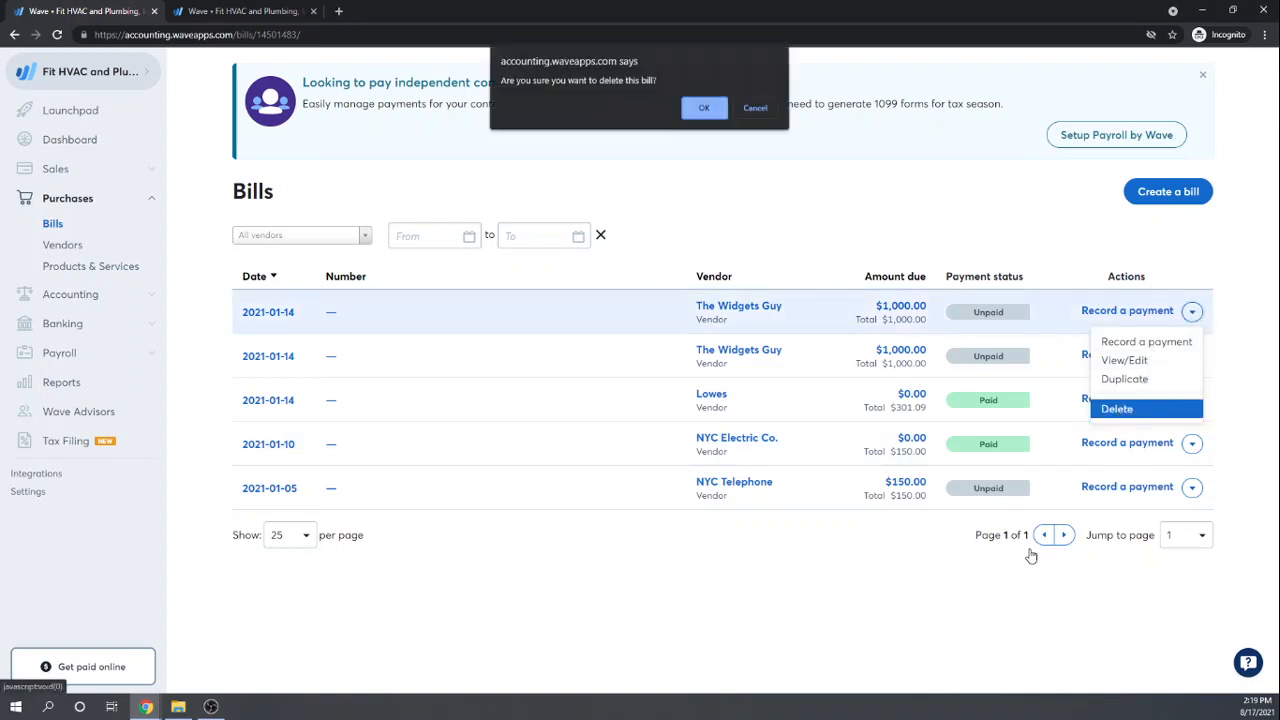
left_click(704, 108)
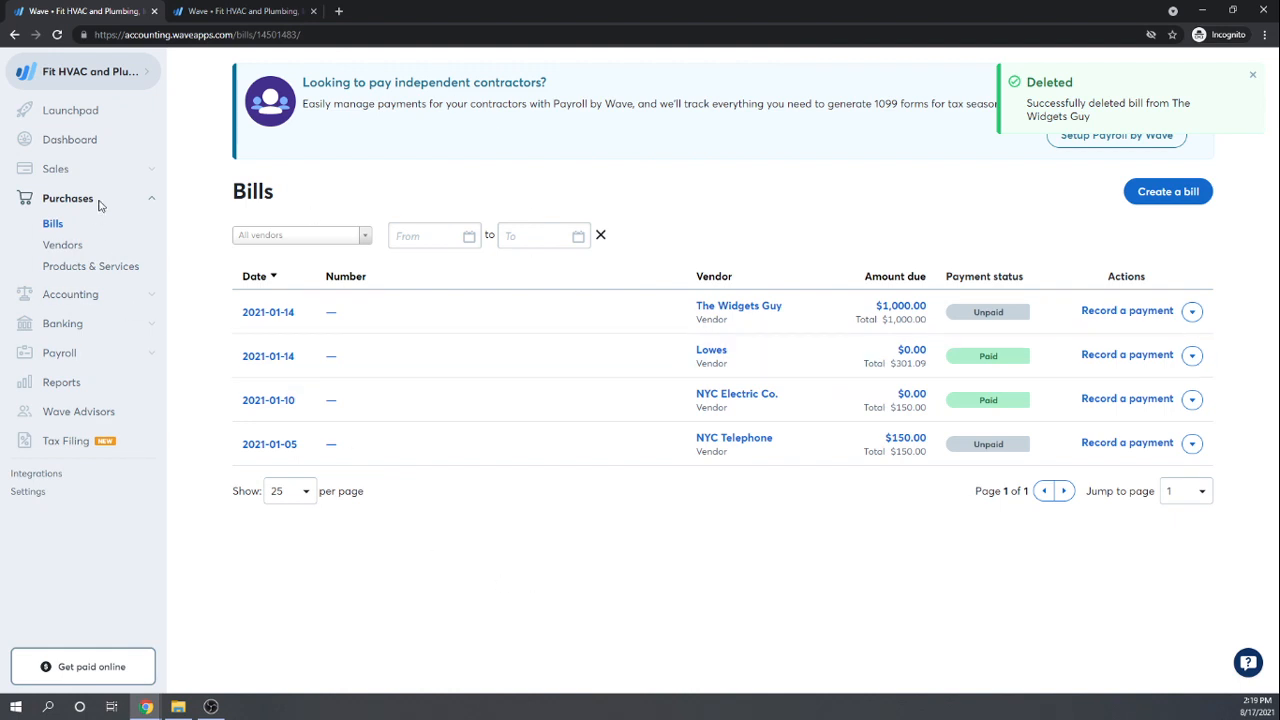
left_click(62, 381)
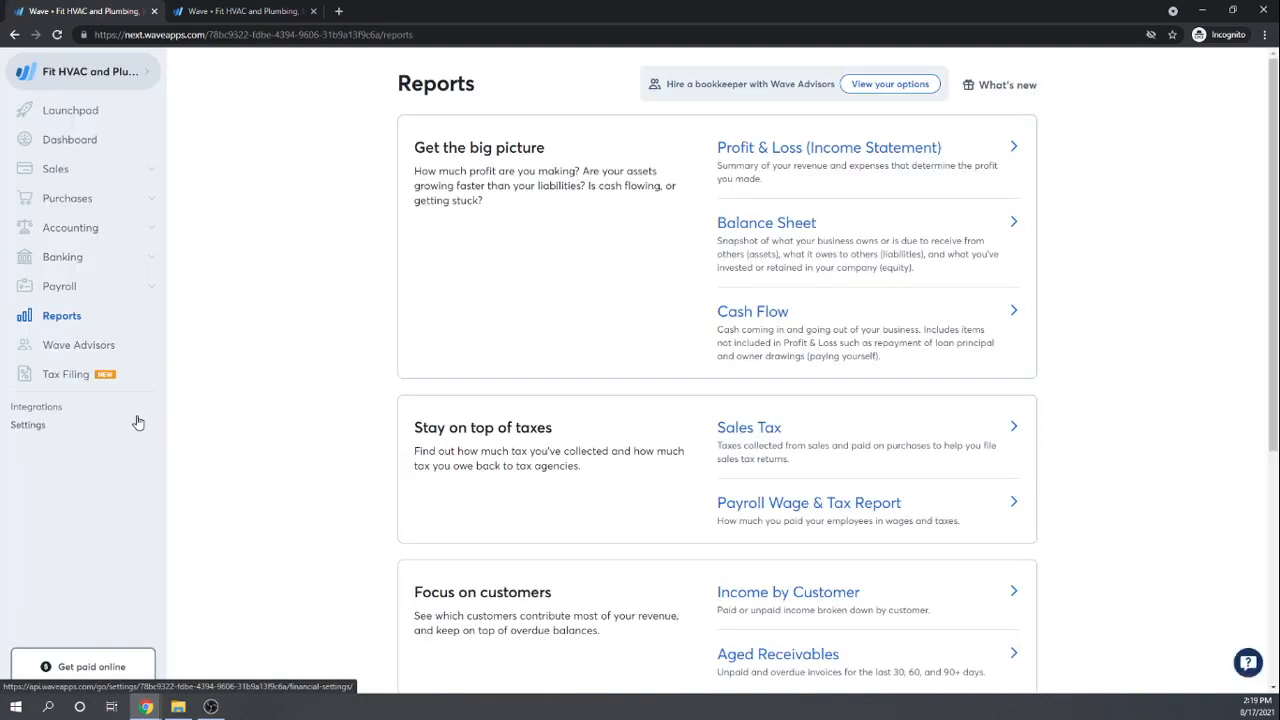
Step: Open the Balance Sheet in Details view and review Inventory $1,000.00 and Accounts Payable $1,150.00
left_click(748, 232)
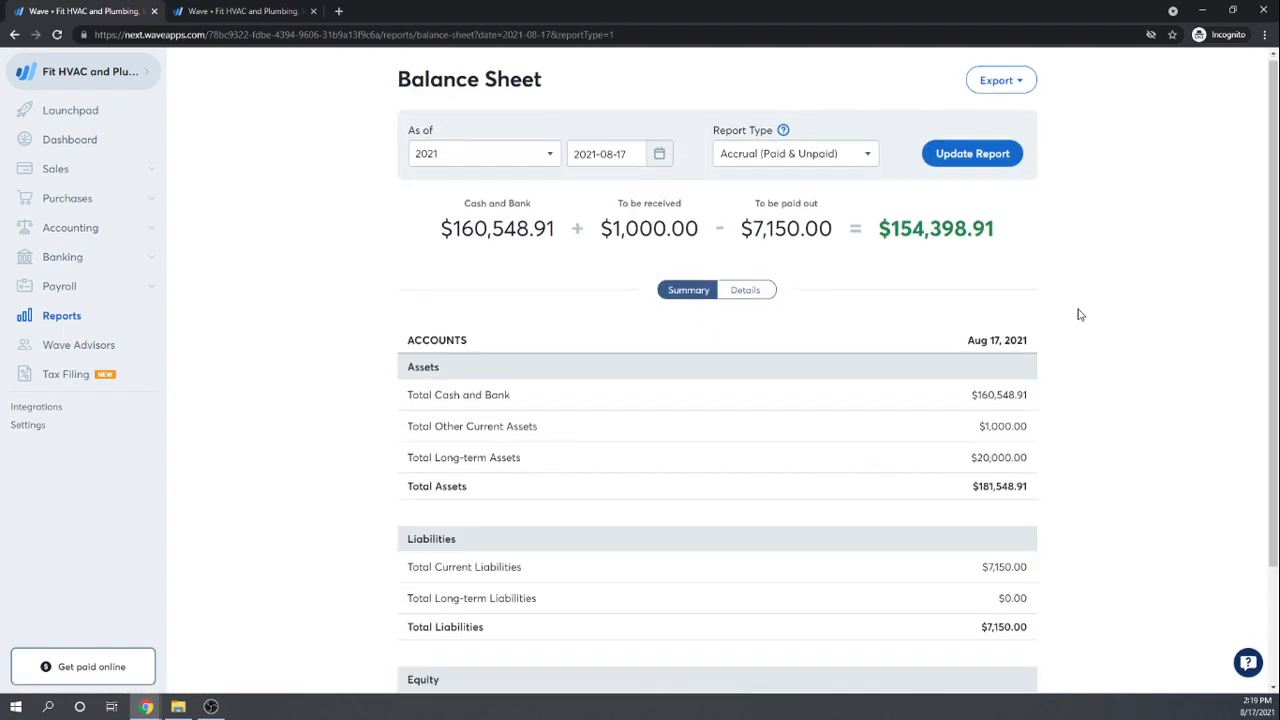
scroll(1077, 314, "down", 2)
left_click(758, 160)
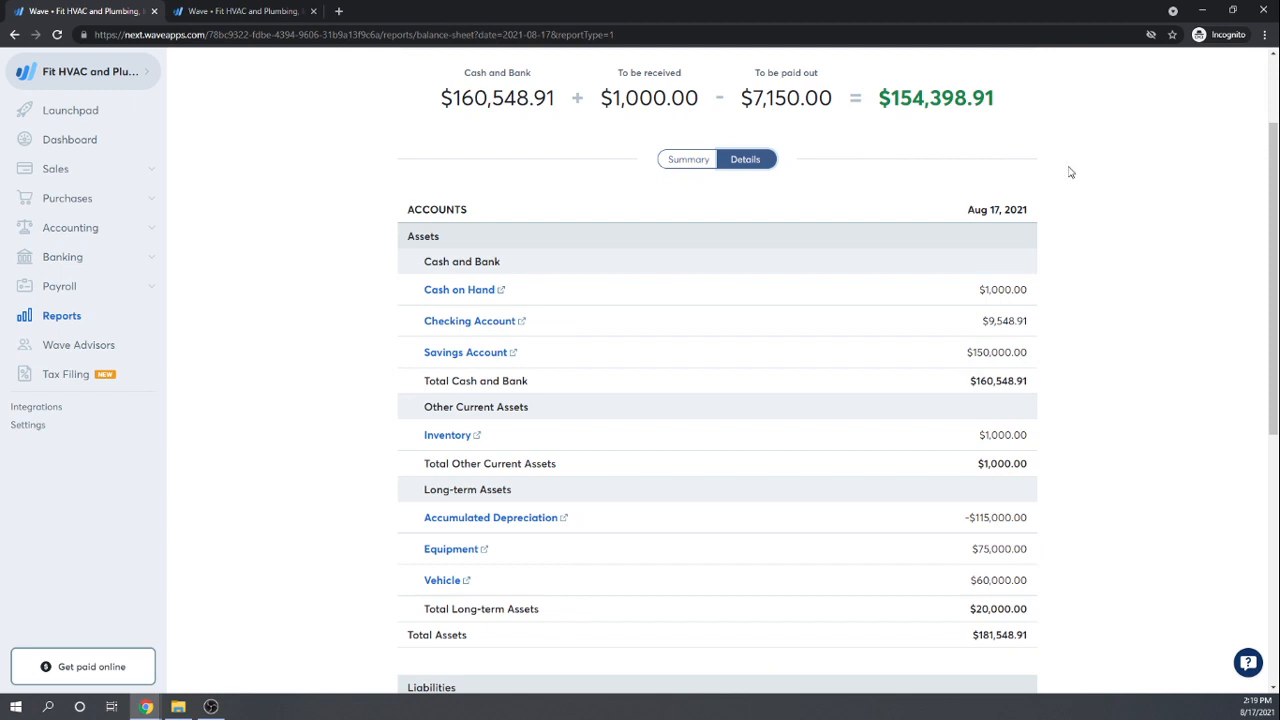
scroll(1110, 220, "down", 1)
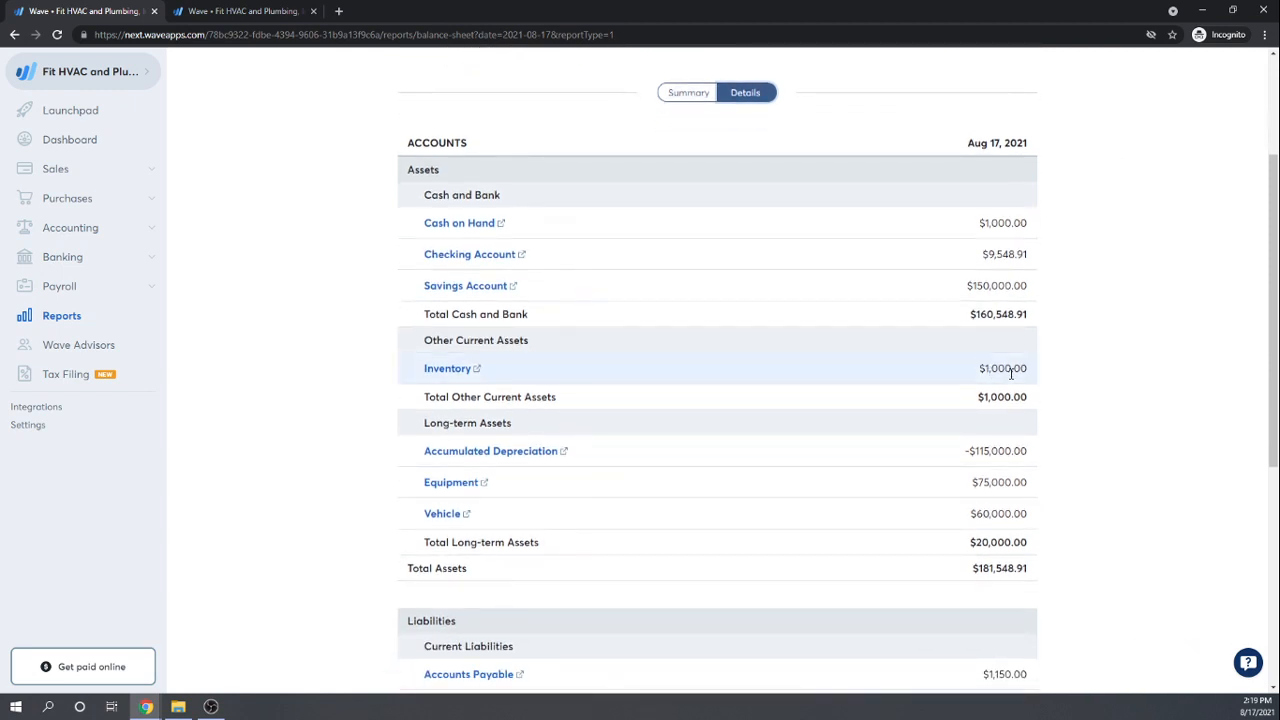
scroll(1011, 372, "down", 4)
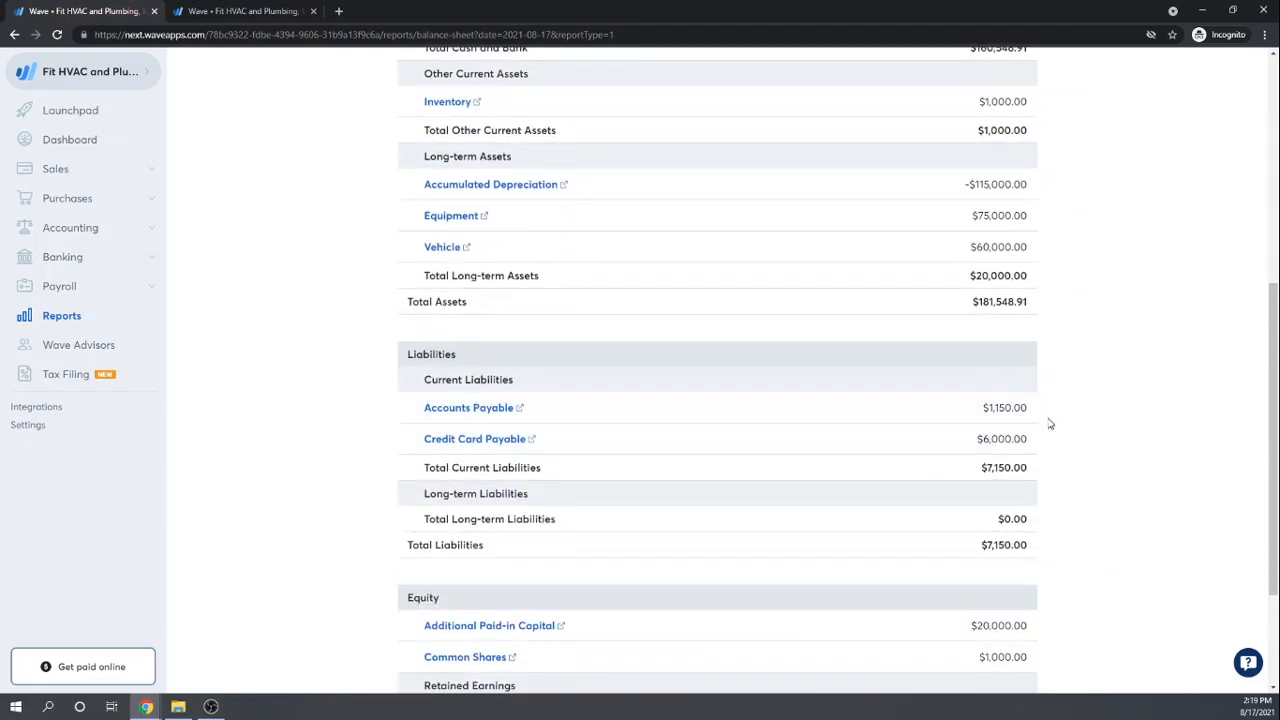
scroll(1095, 416, "up", 7)
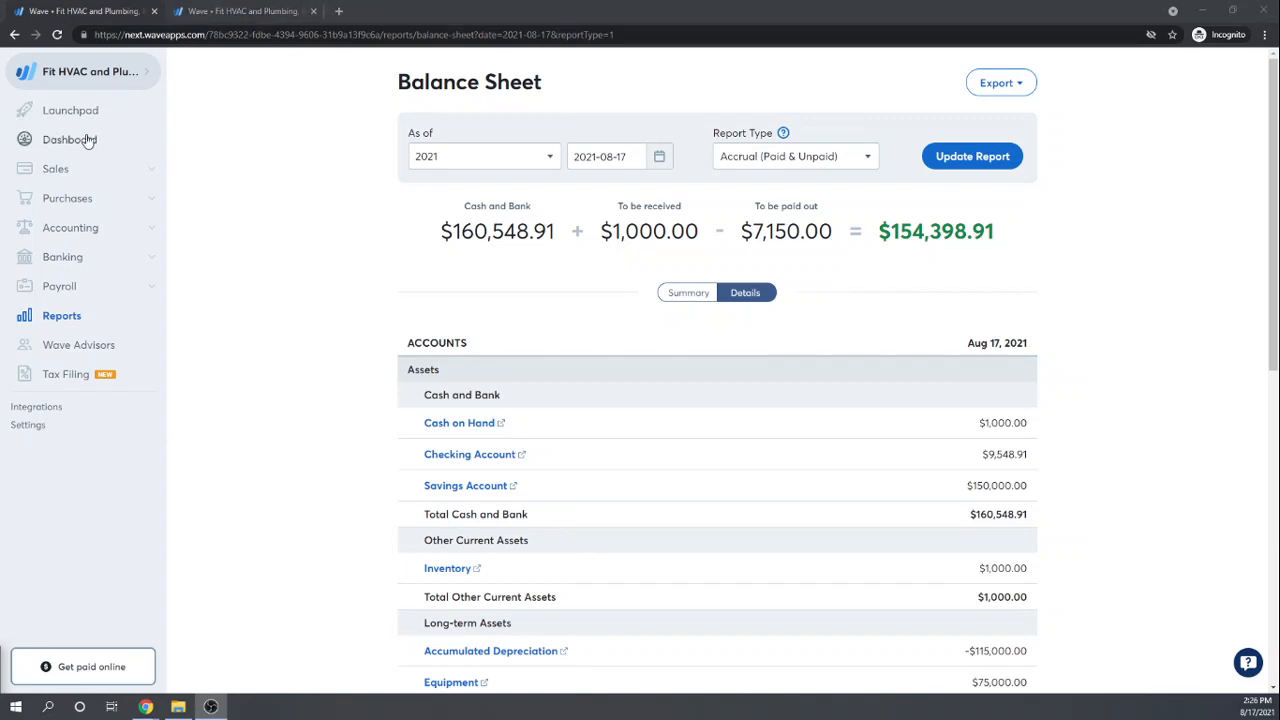
Step: Start a new bill from the Bills list with The Widgets Guy as the vendor
left_click(59, 203)
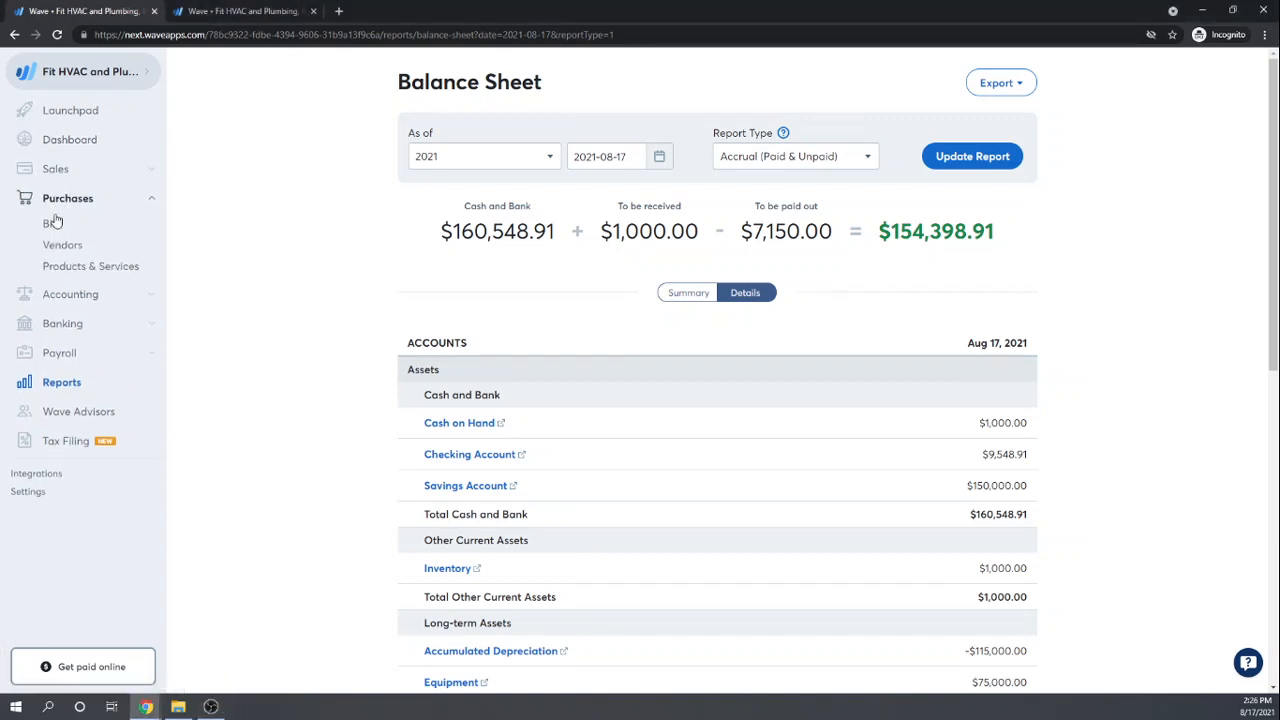
left_click(53, 229)
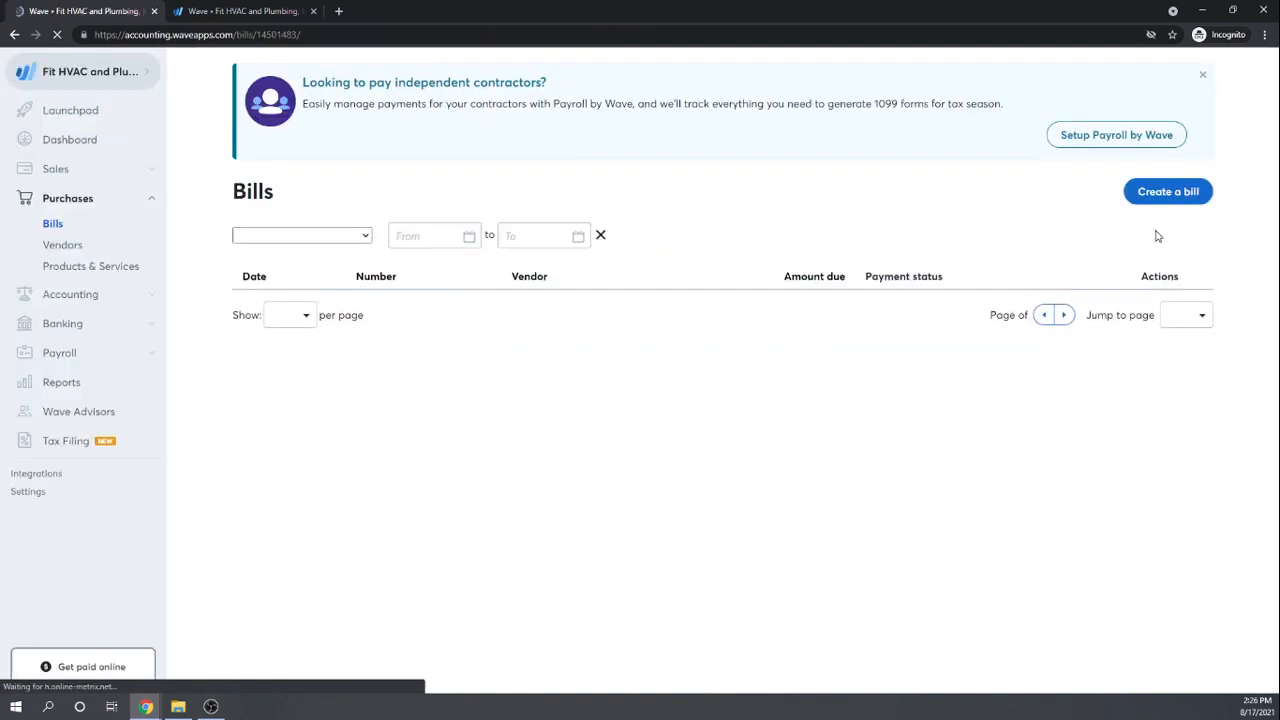
left_click(1172, 203)
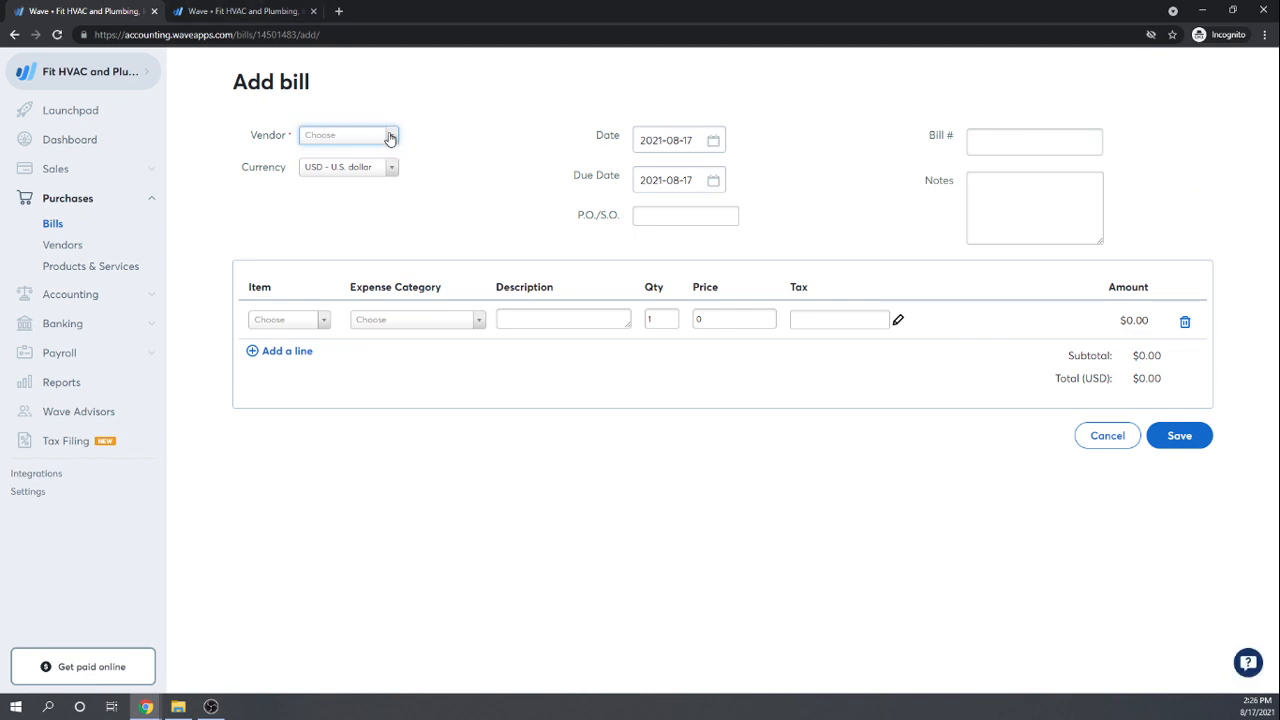
left_click(390, 138)
left_click(338, 231)
Step: Set the bill date to 2021-01-24
left_click(716, 140)
left_click(636, 177)
left_click(636, 177)
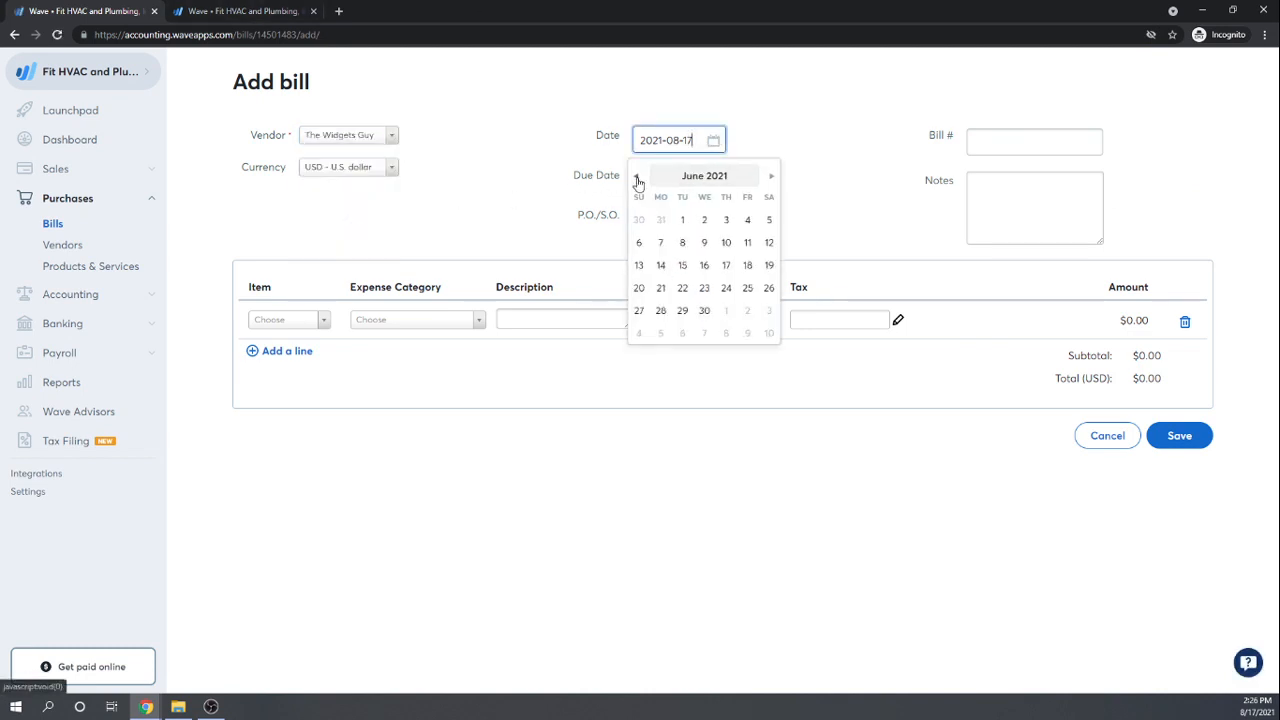
left_click(636, 177)
left_click(636, 177)
left_click(636, 177)
left_click(636, 177)
left_click(636, 177)
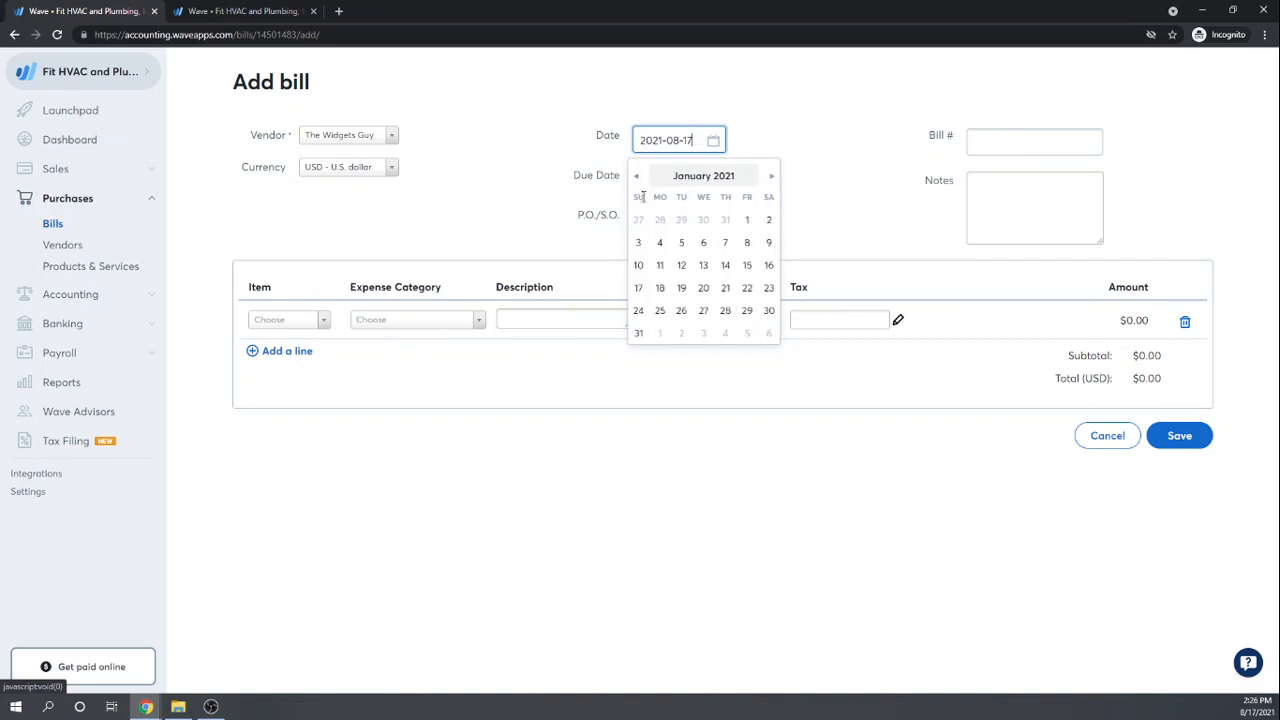
left_click(660, 311)
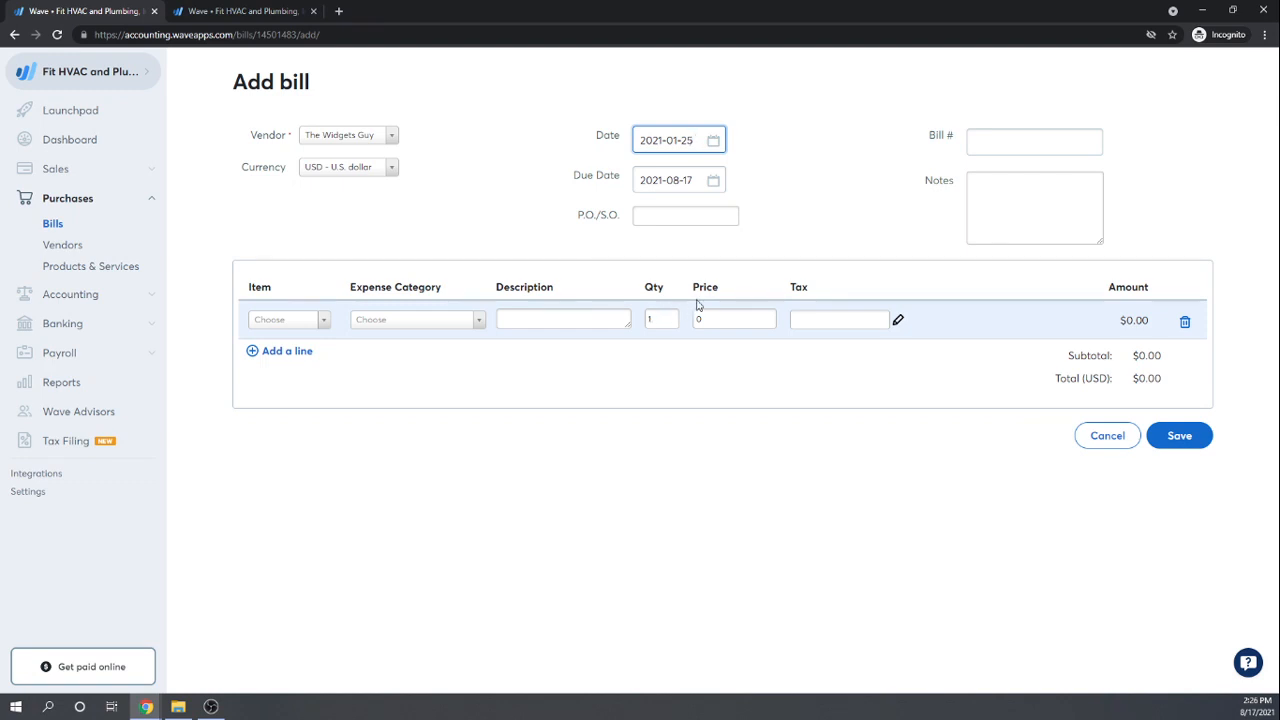
left_click(712, 141)
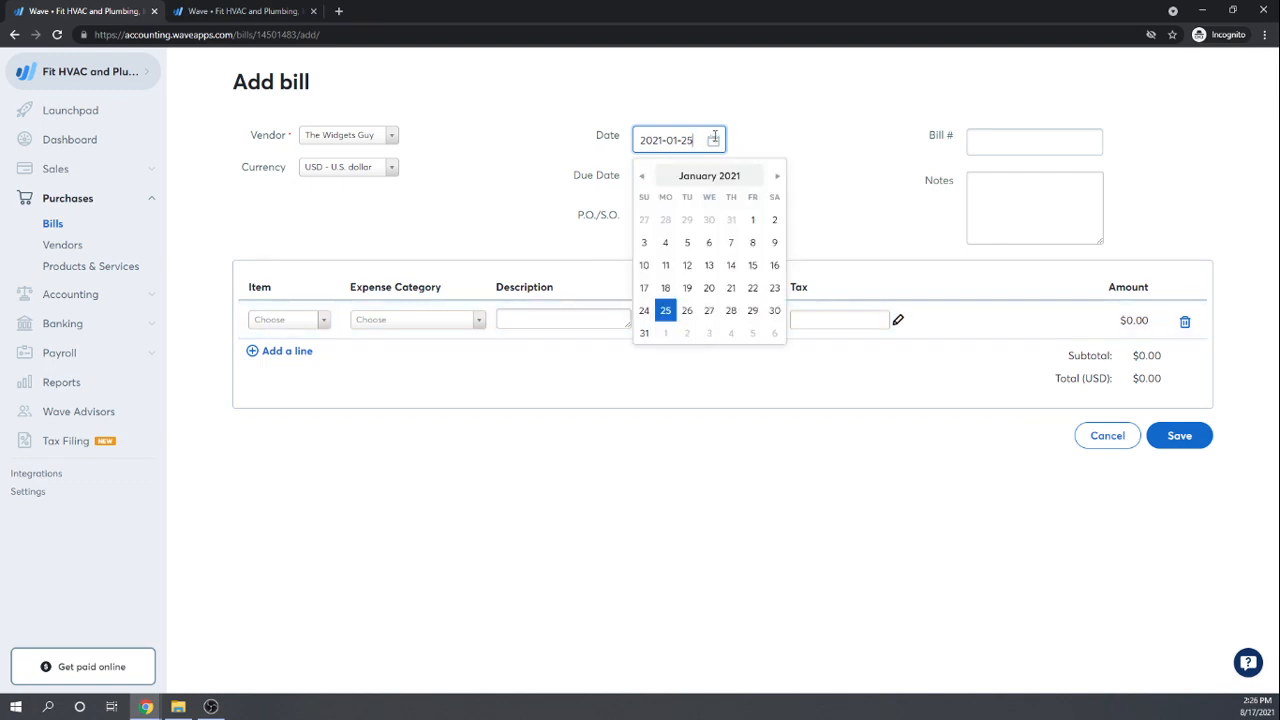
left_click(644, 311)
Step: Set the bill's due date to 2021-02-03
left_click(713, 181)
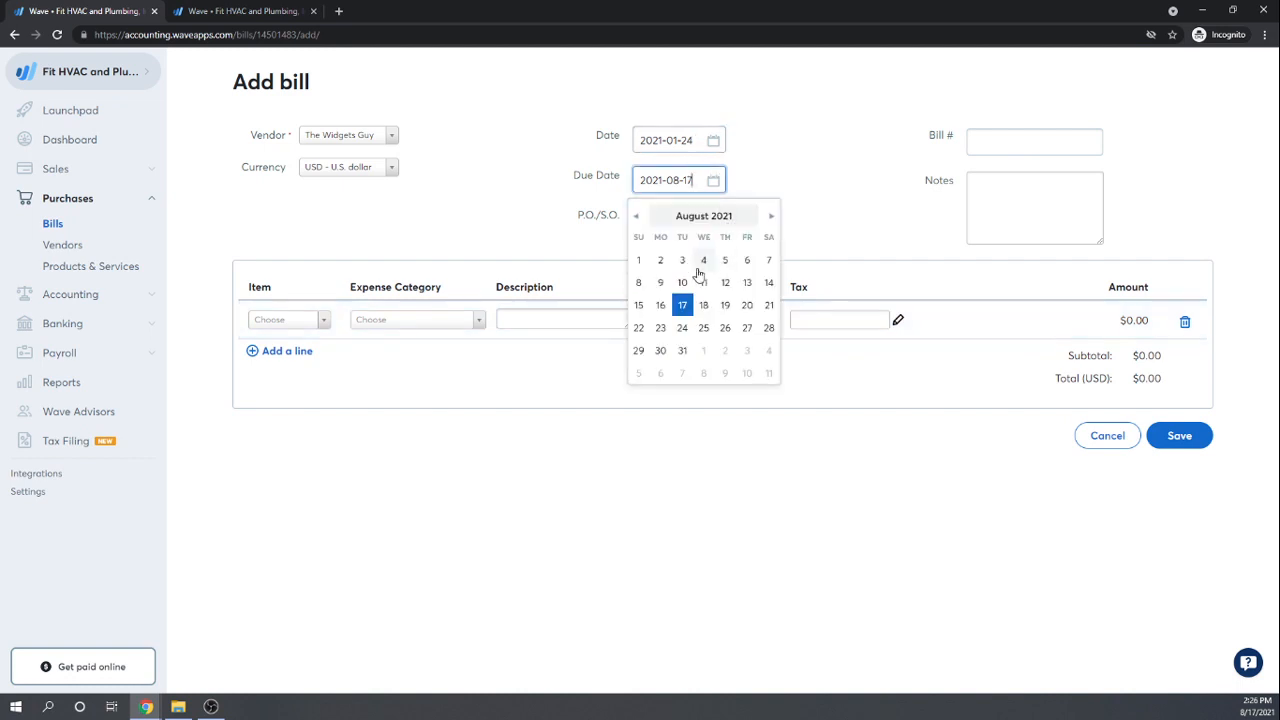
left_click(634, 219)
left_click(635, 217)
left_click(635, 217)
left_click(635, 217)
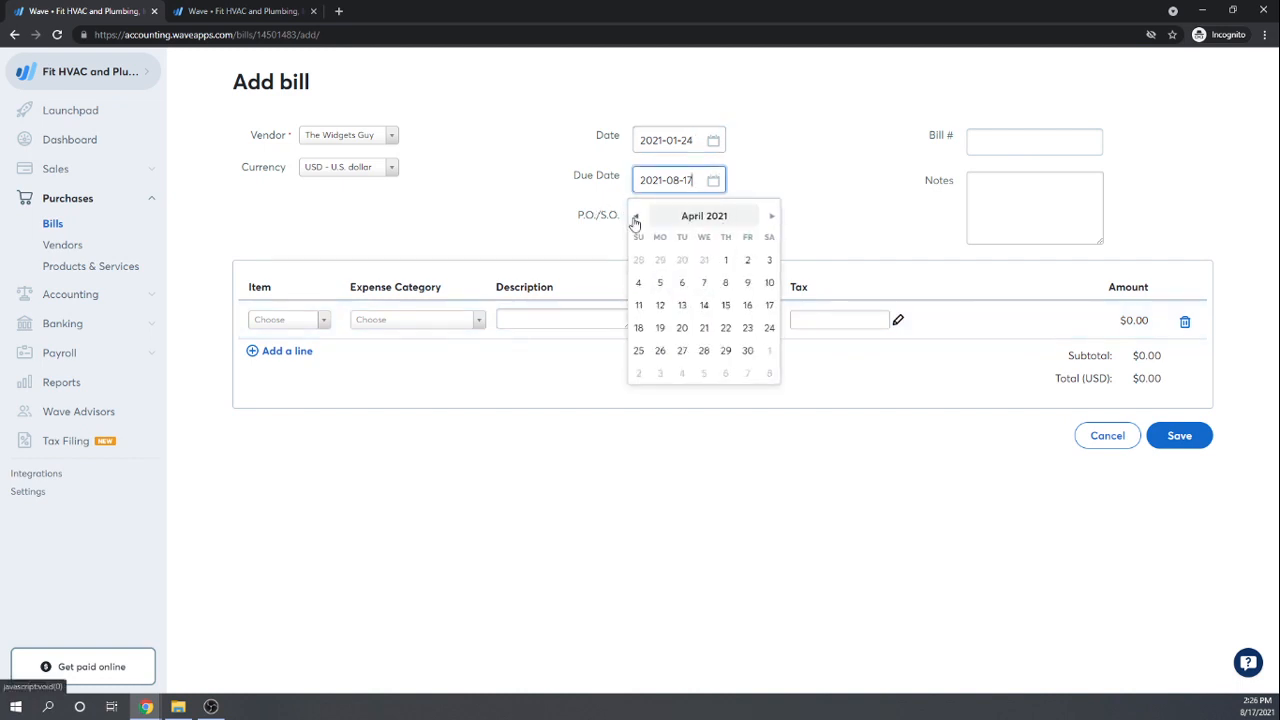
left_click(635, 217)
left_click(635, 217)
left_click(703, 262)
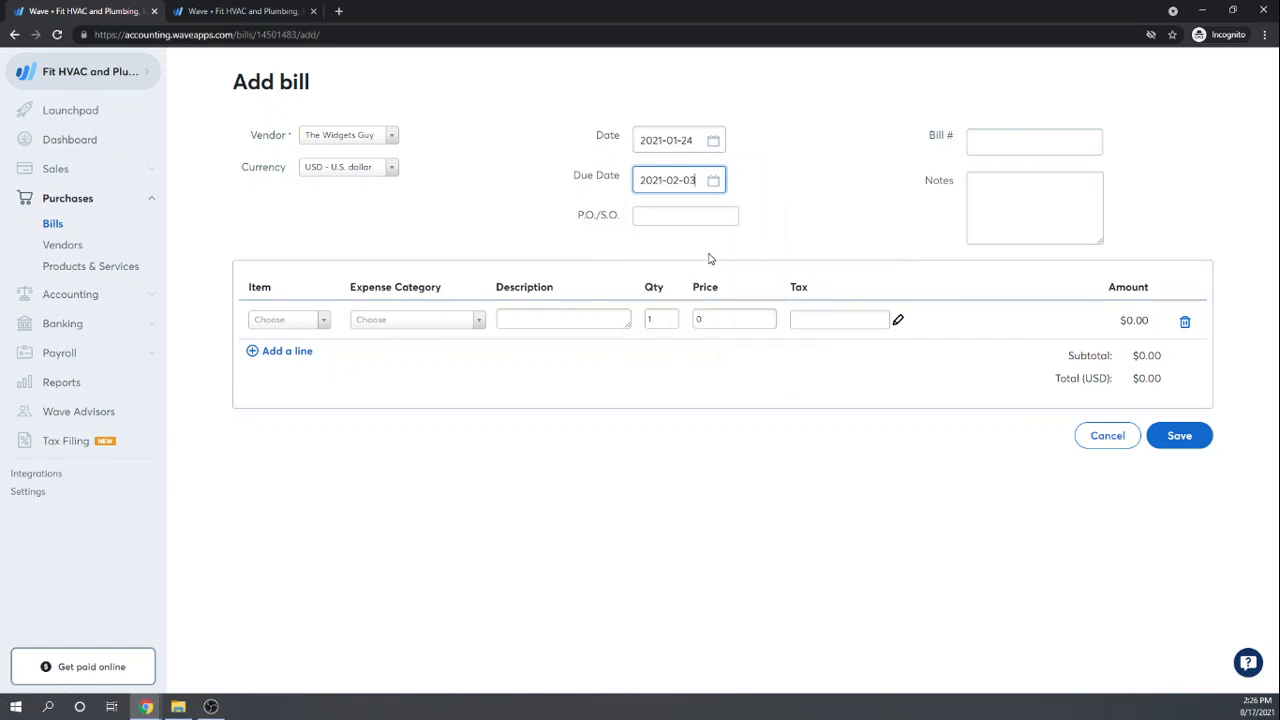
Step: Add a Plumbing Widgets line item with expense category Inventory
left_click(325, 328)
left_click(278, 375)
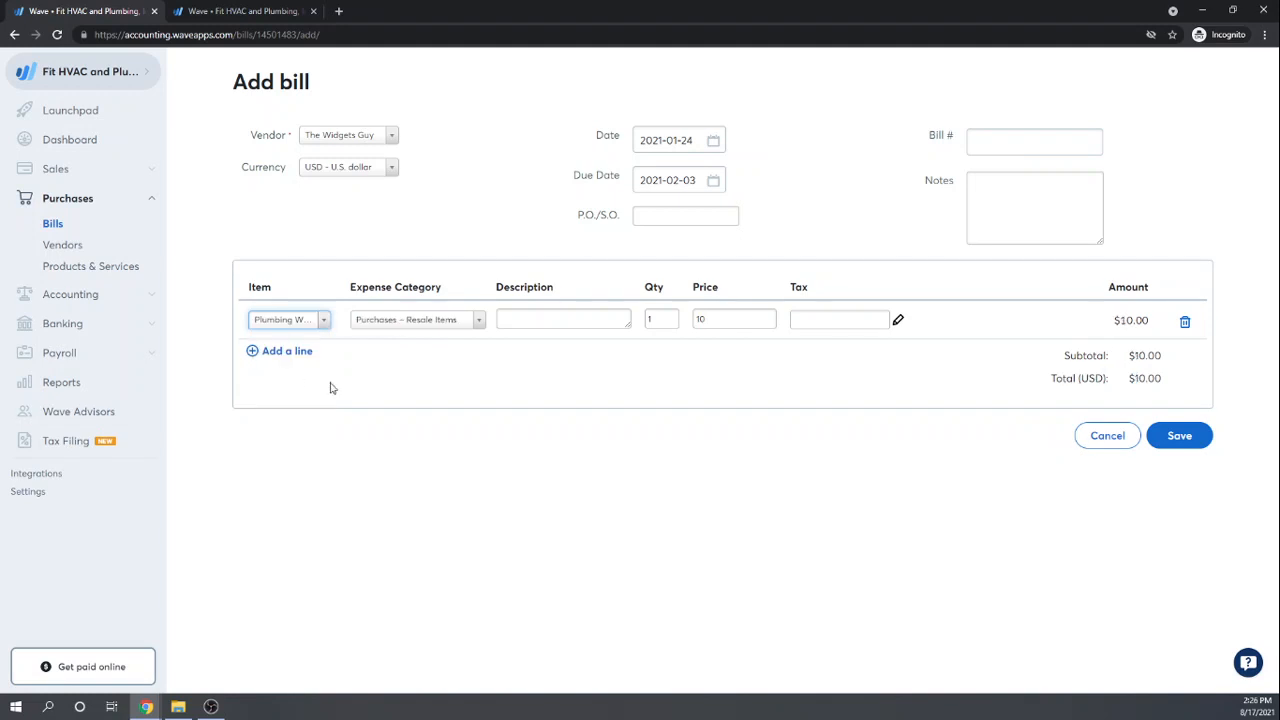
left_click(480, 330)
scroll(451, 417, "up", 5)
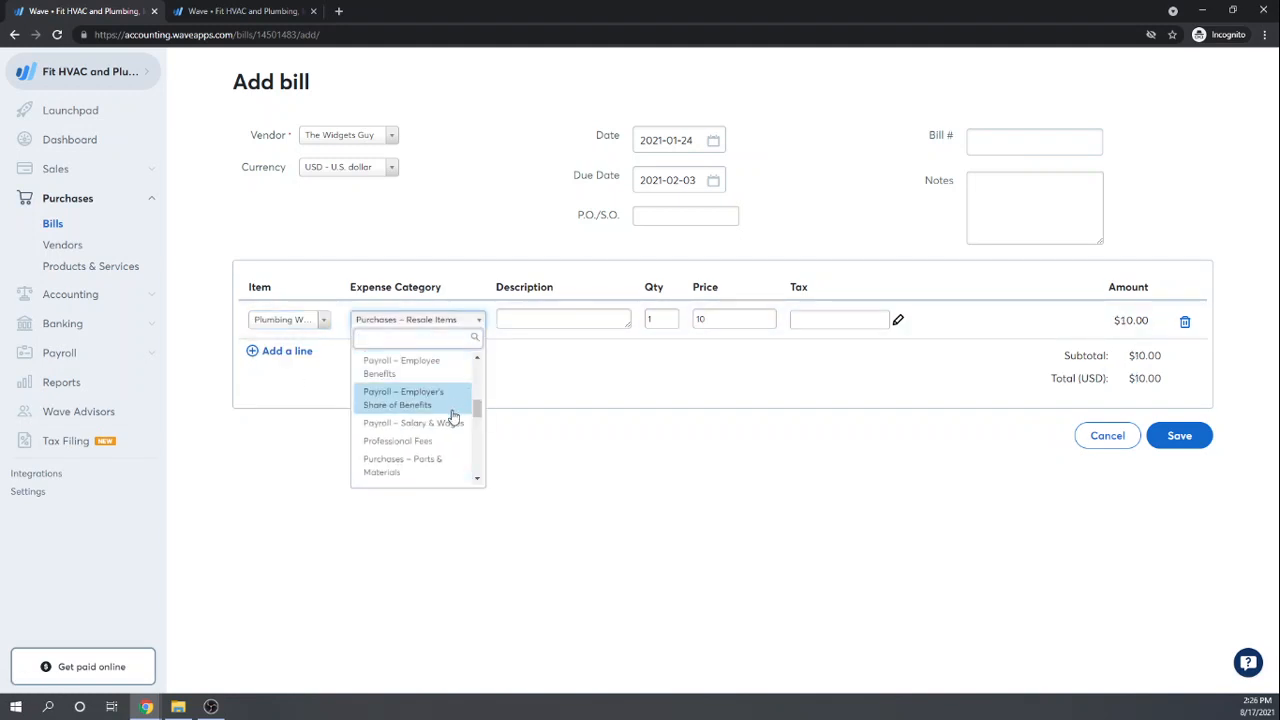
scroll(451, 417, "down", 7)
scroll(449, 414, "down", 5)
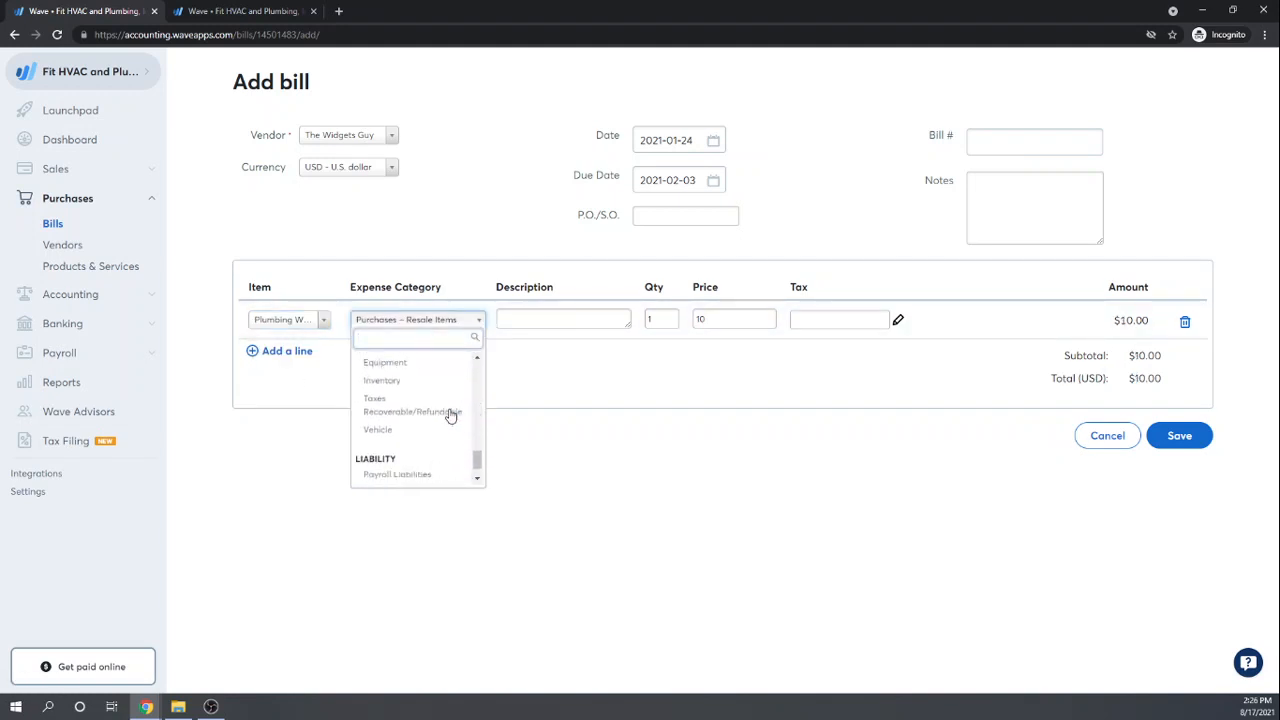
scroll(446, 412, "up", 2)
left_click(417, 415)
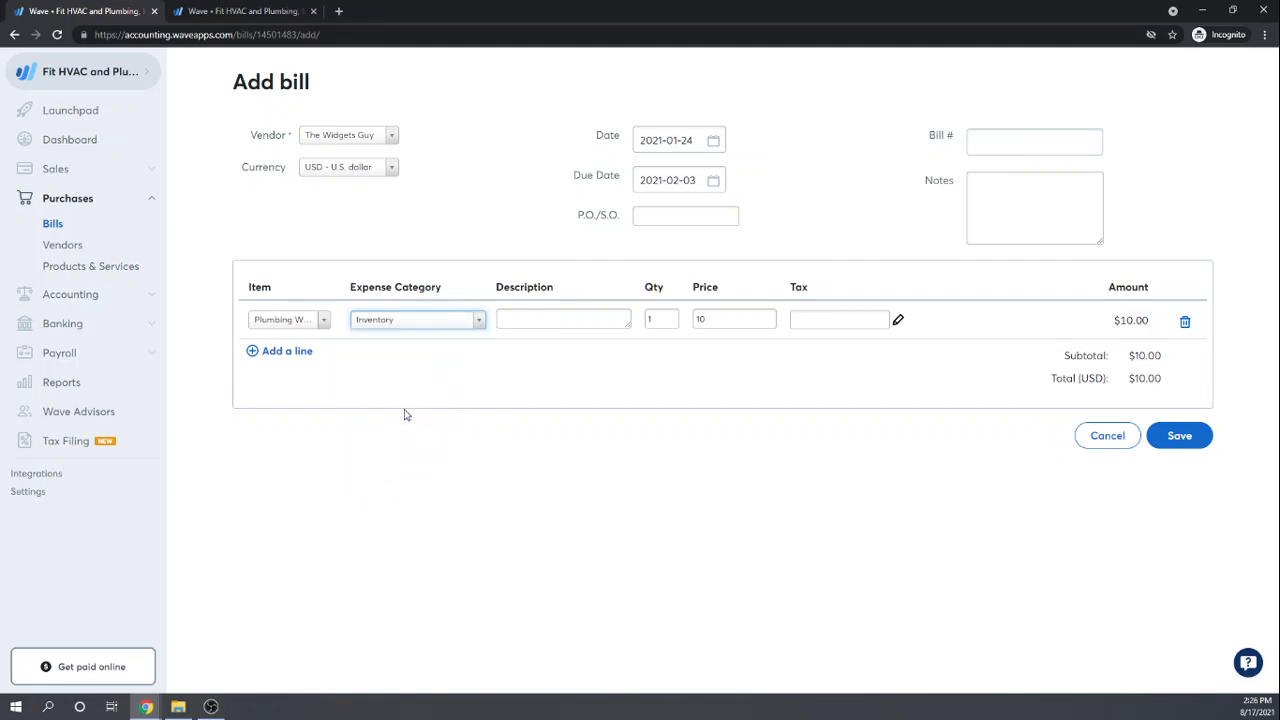
Step: Enter quantity 50 at price 11 and save the $550.00 bill
left_click(596, 320)
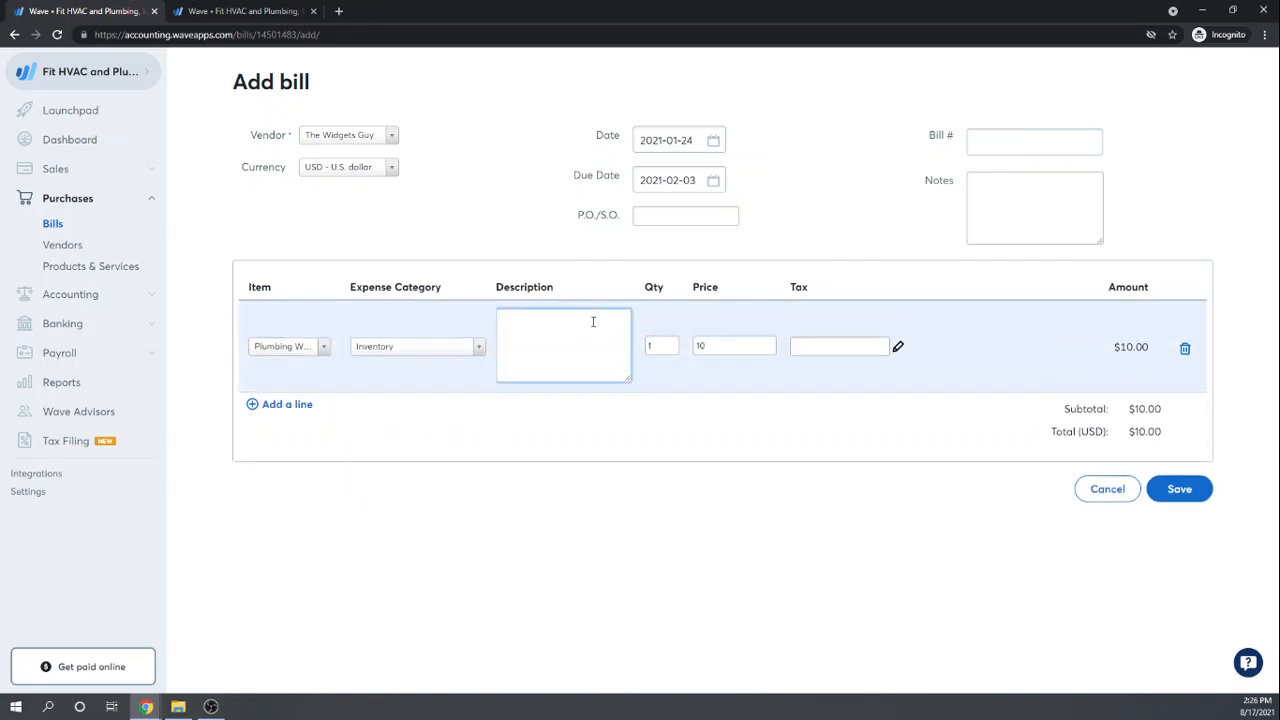
type("50")
type(" @1")
type("$11")
key("Tab")
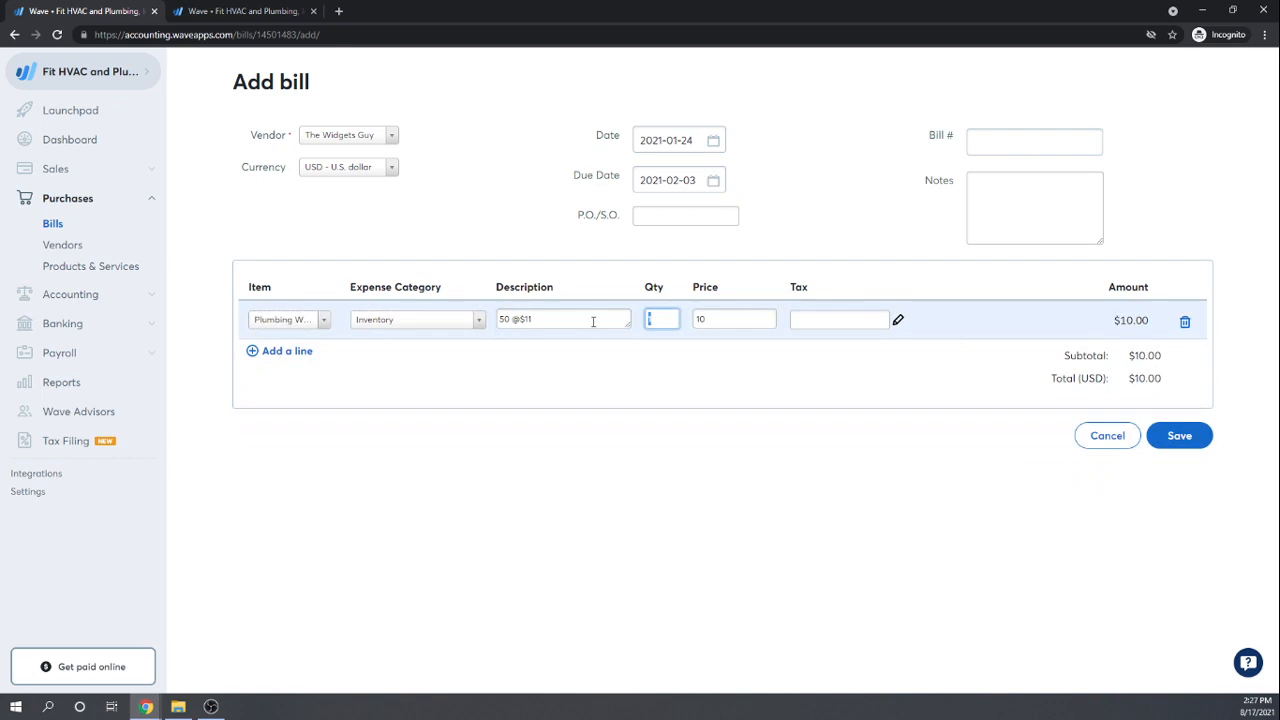
type("50")
key("Tab")
type("11")
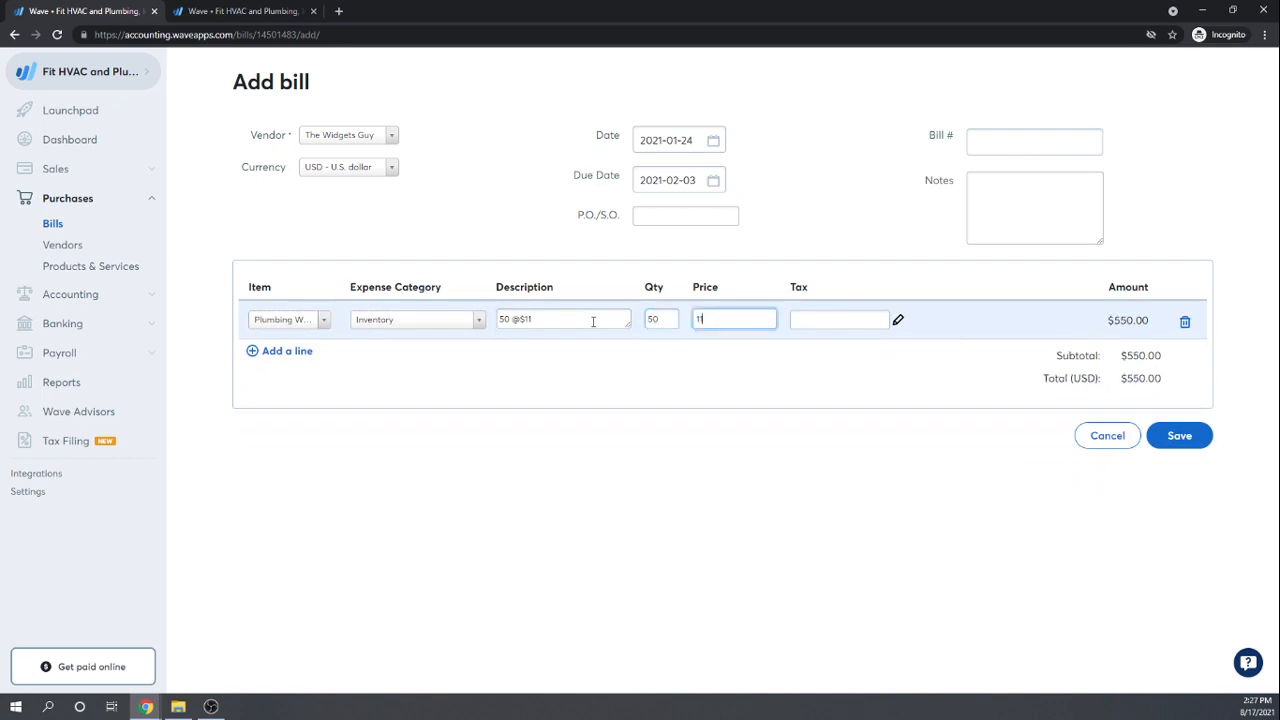
key("Tab")
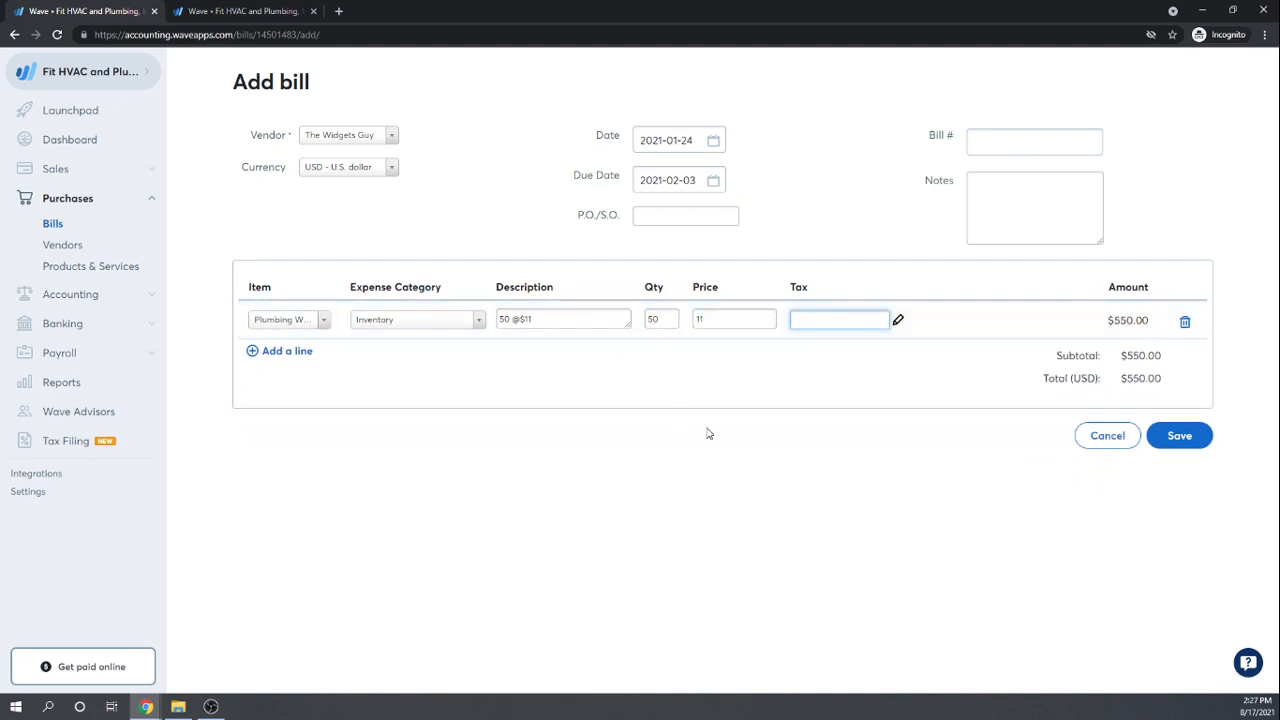
left_click(1181, 438)
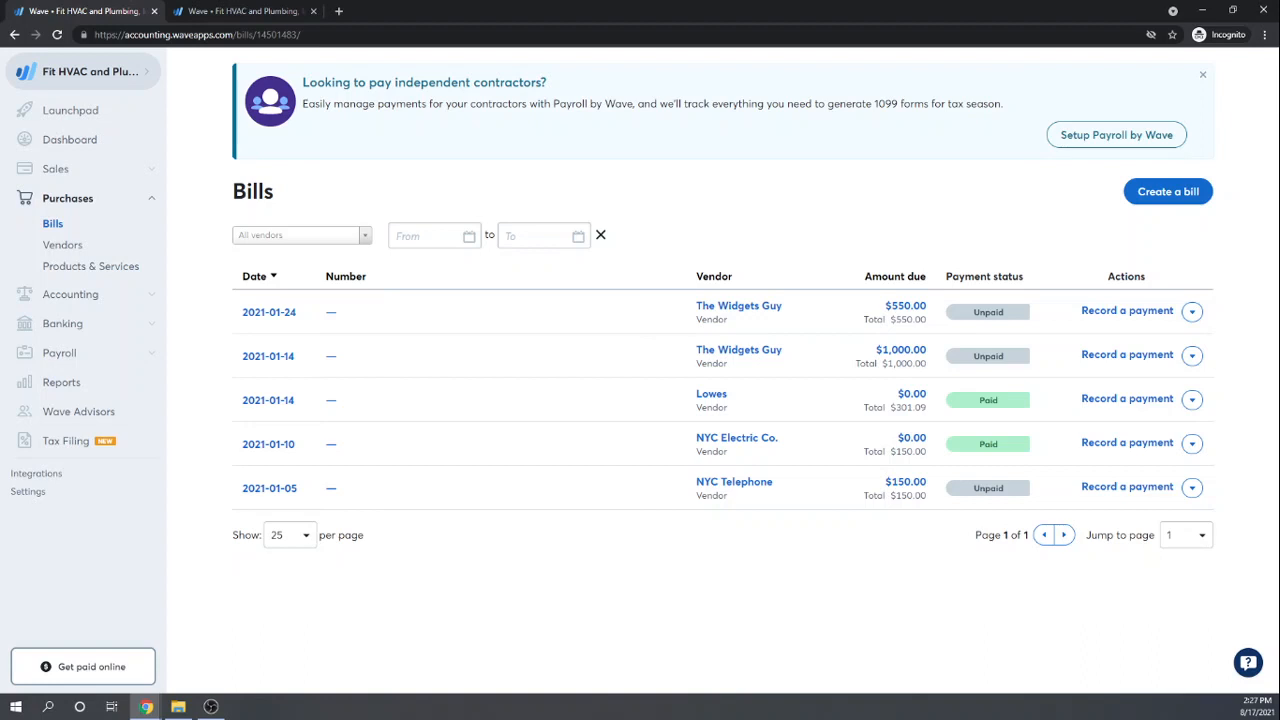
Step: Start a new customer named Family Bowling from the Customers page
left_click(68, 170)
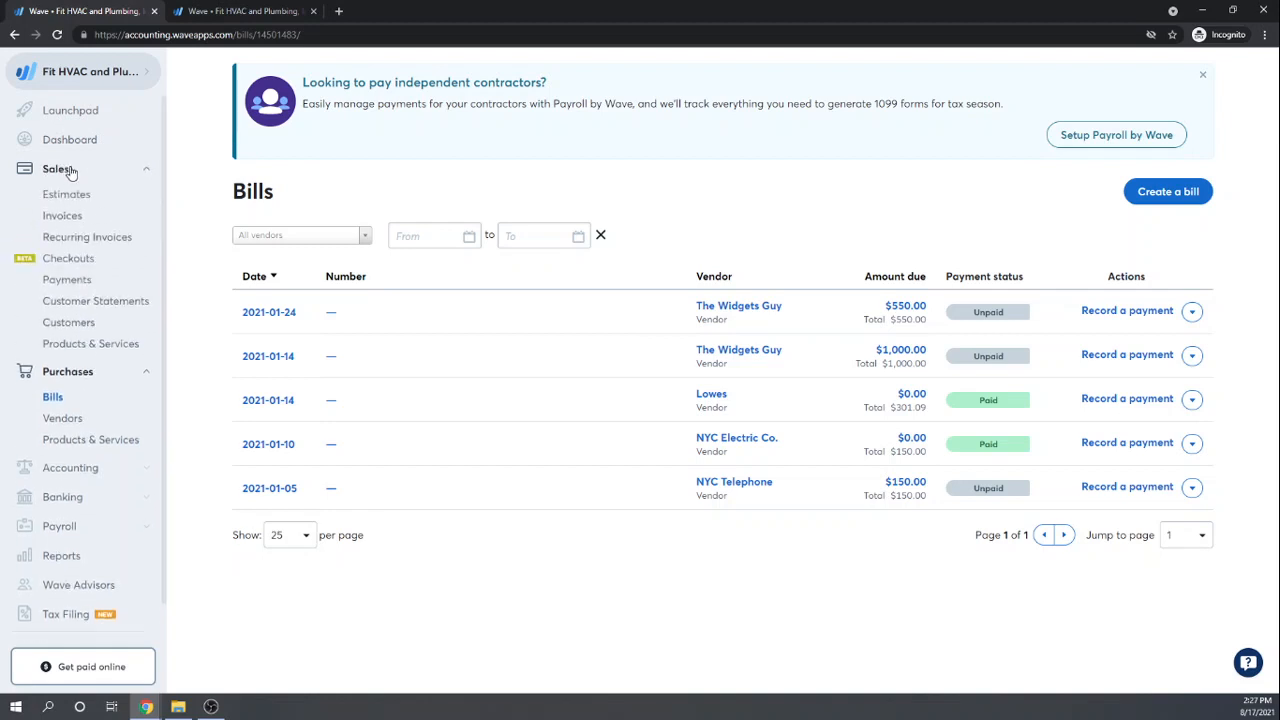
left_click(68, 322)
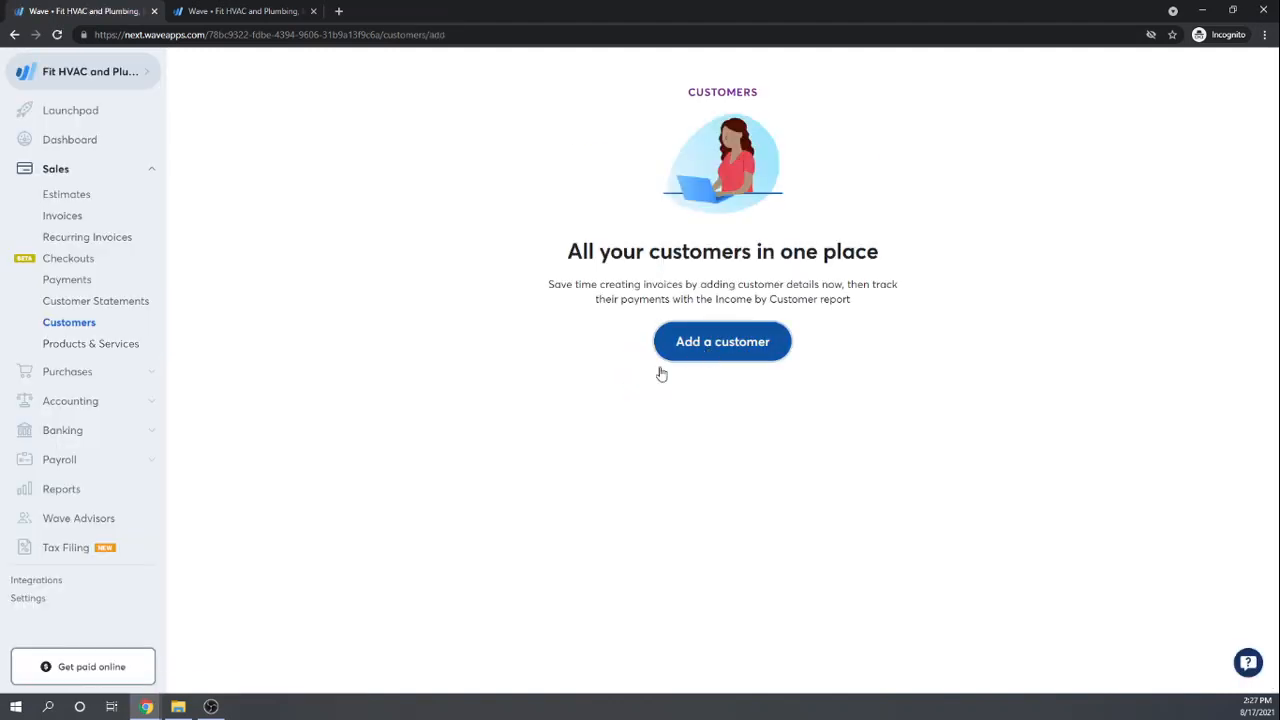
left_click(660, 355)
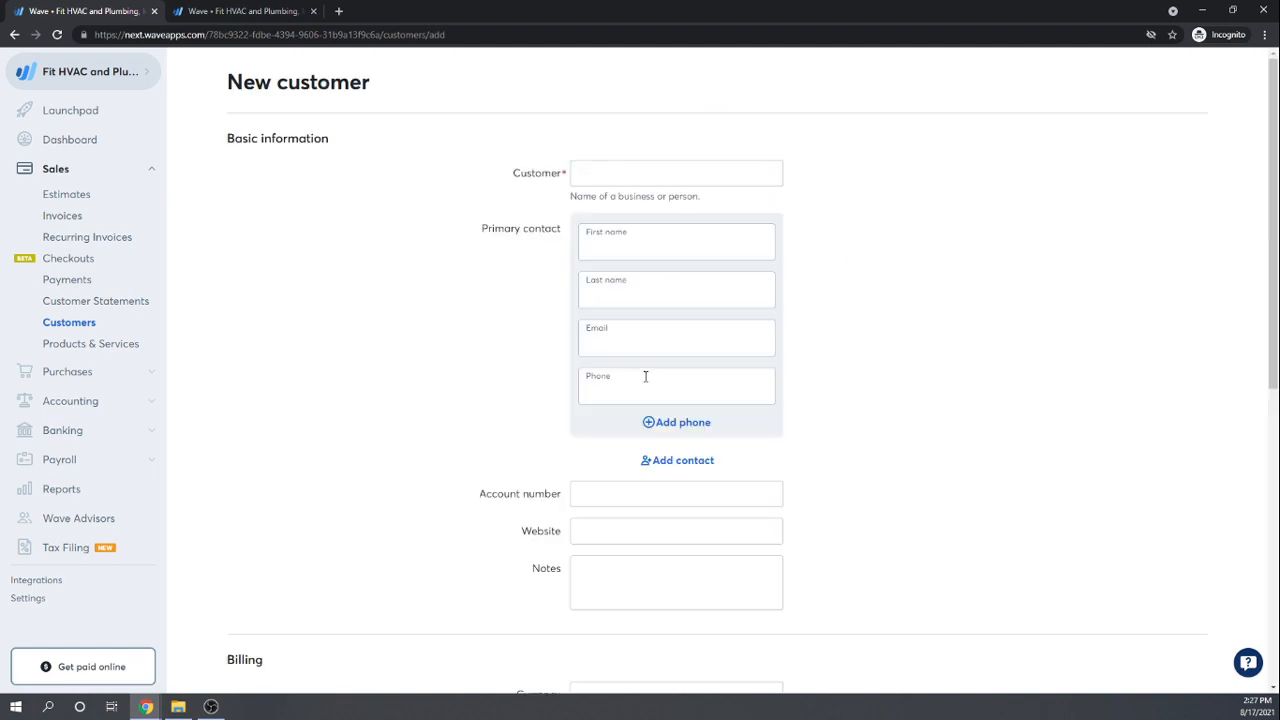
left_click(667, 174)
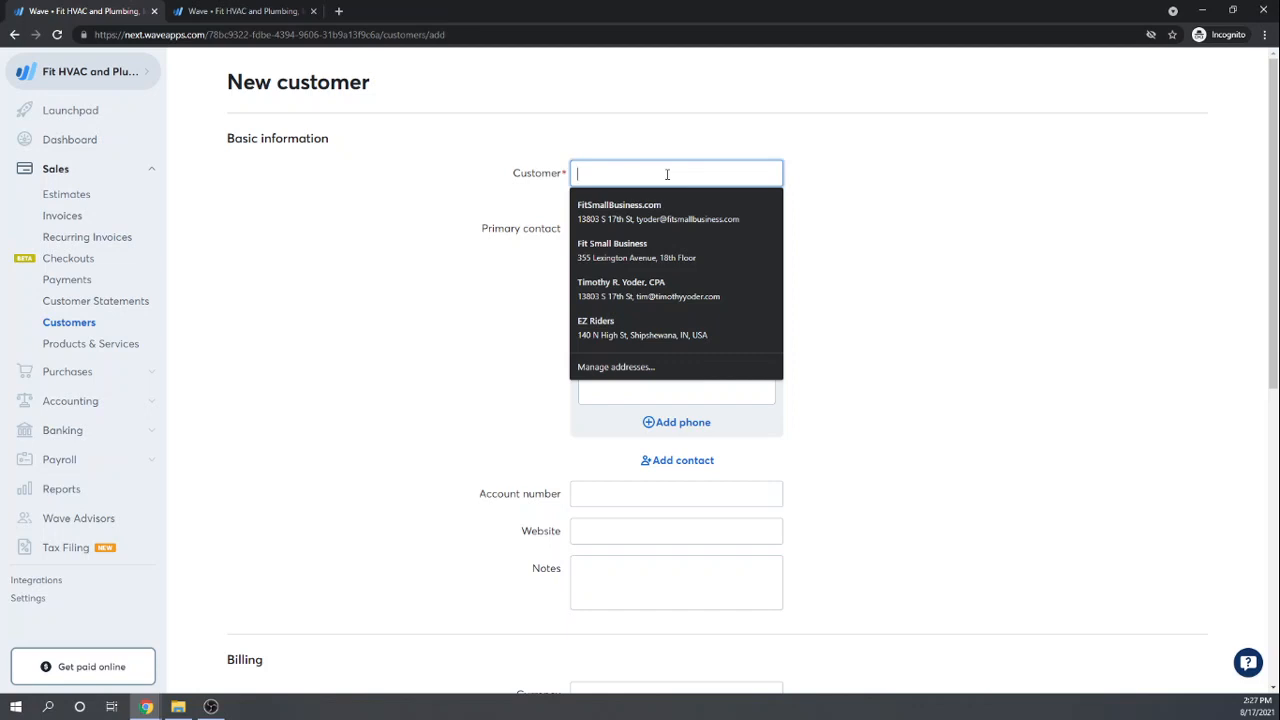
type("Famil")
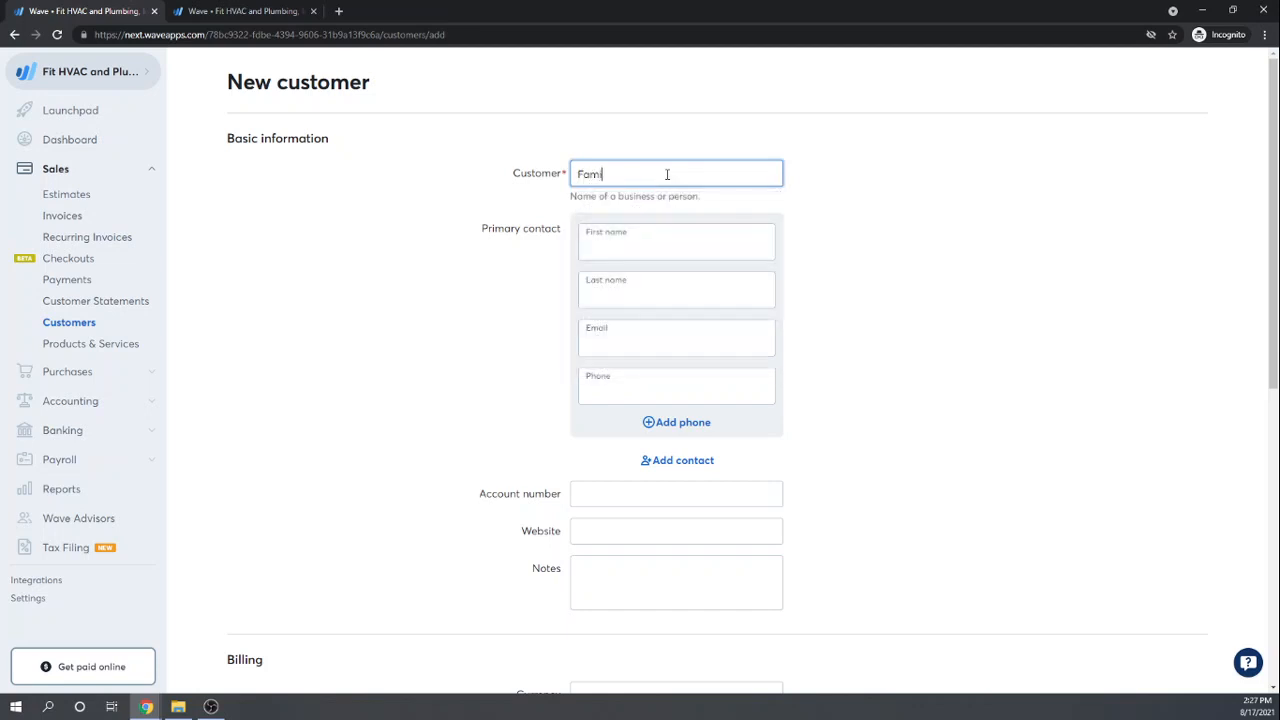
type("y Bowling")
left_click(963, 248)
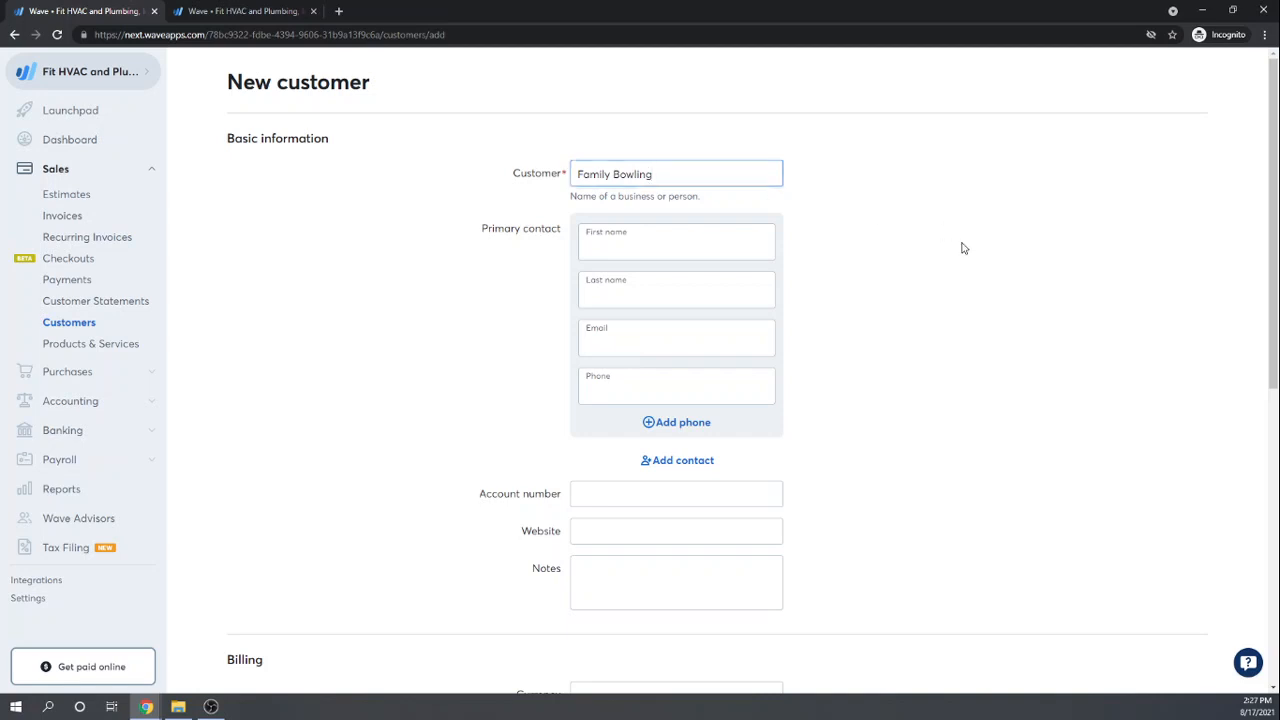
Step: Set the currency to United States dollar, save the customer, and glance at the More menu
scroll(962, 247, "down", 4)
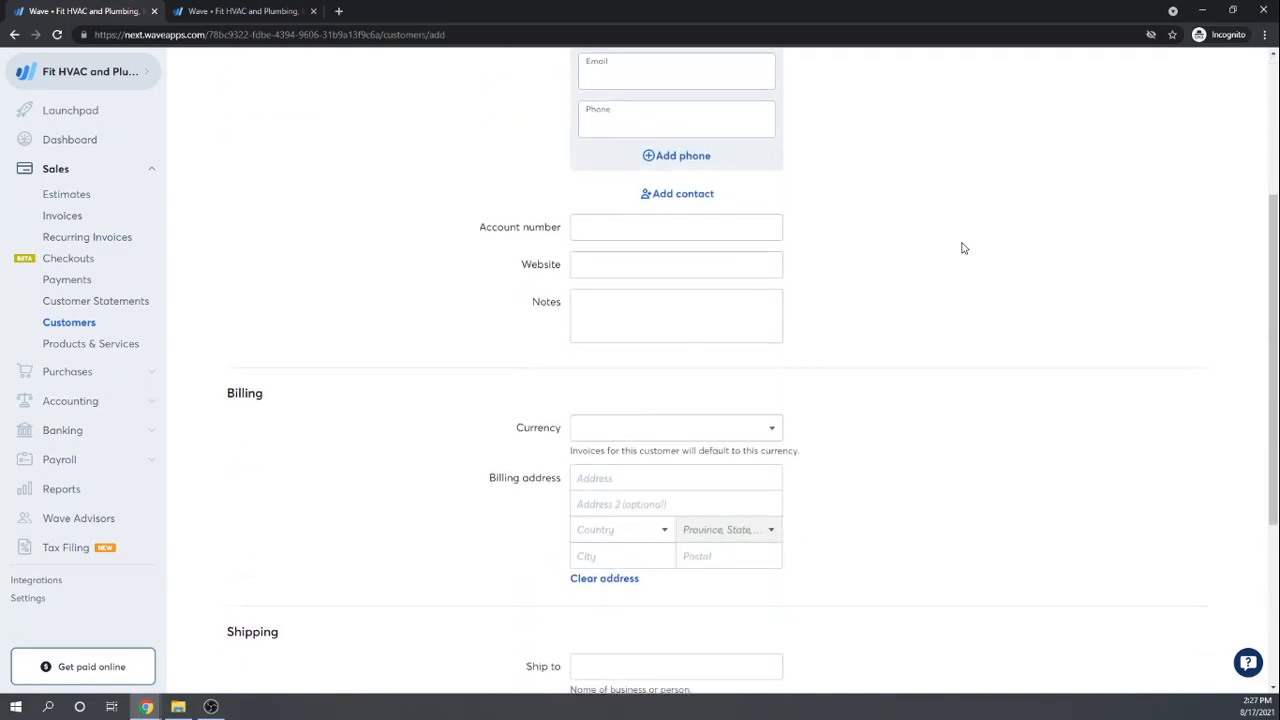
scroll(929, 292, "down", 1)
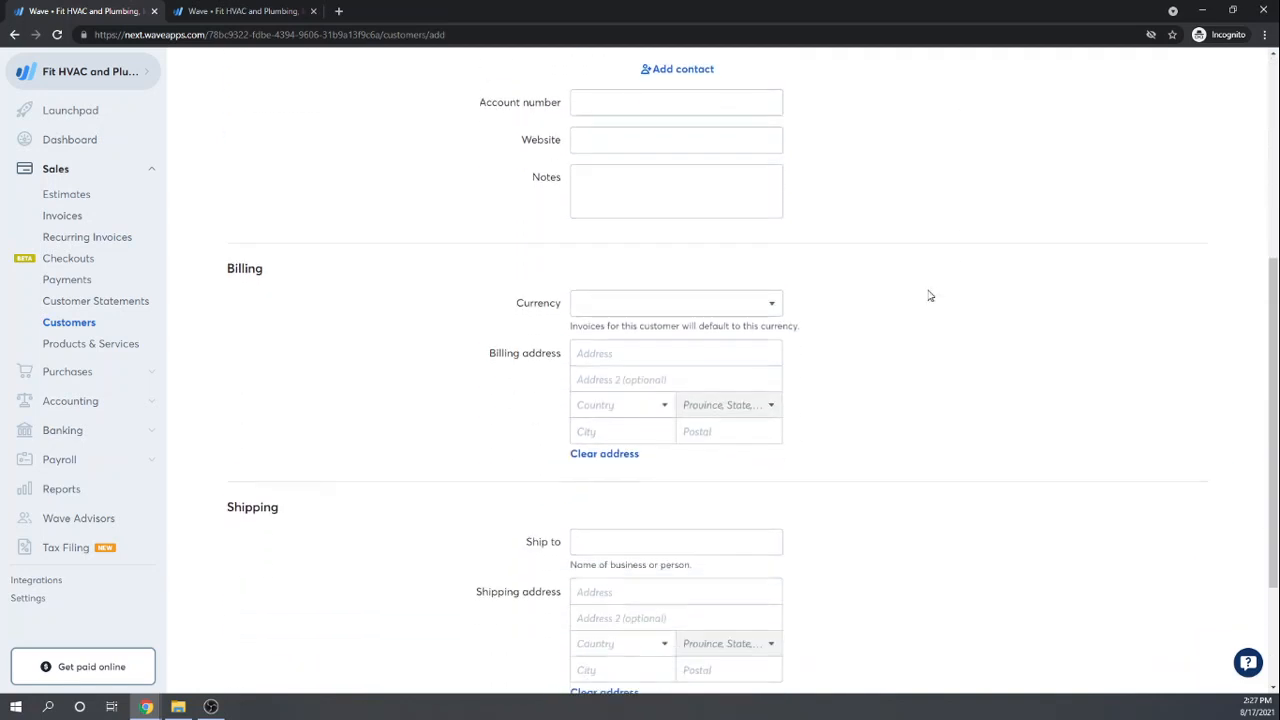
scroll(803, 305, "down", 1)
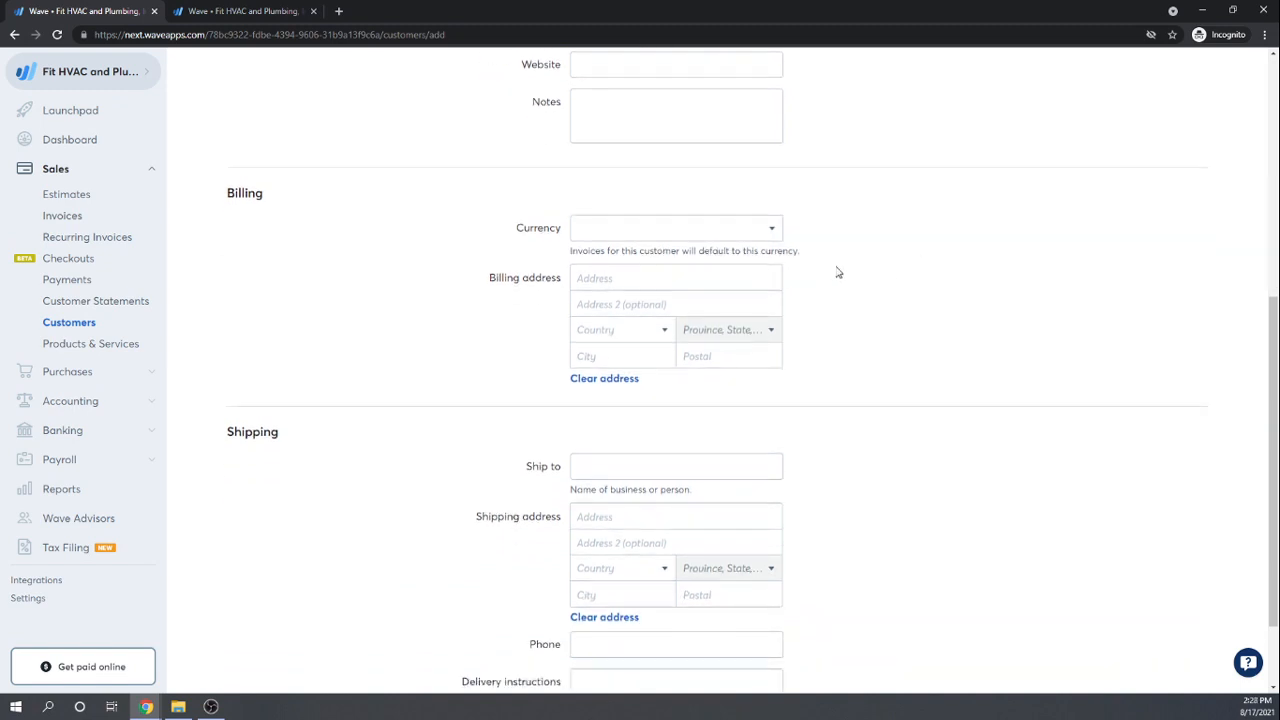
left_click(772, 236)
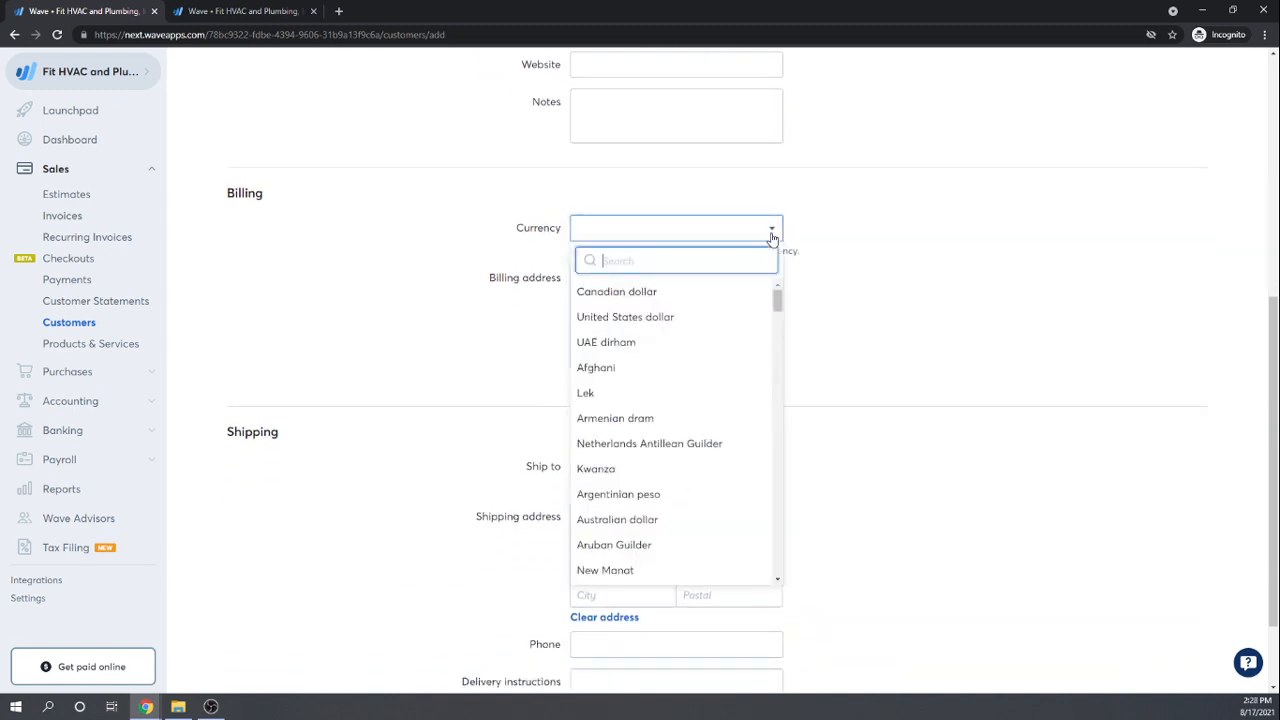
left_click(654, 320)
scroll(966, 294, "down", 2)
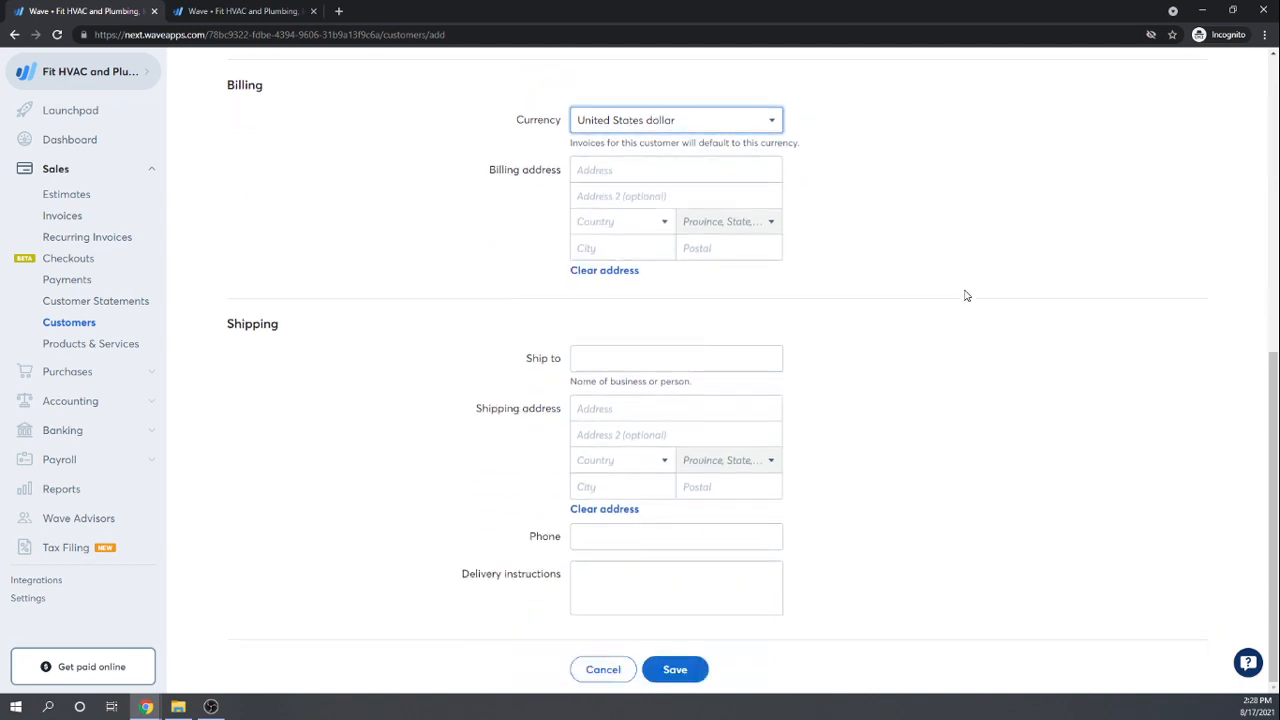
scroll(966, 295, "up", 10)
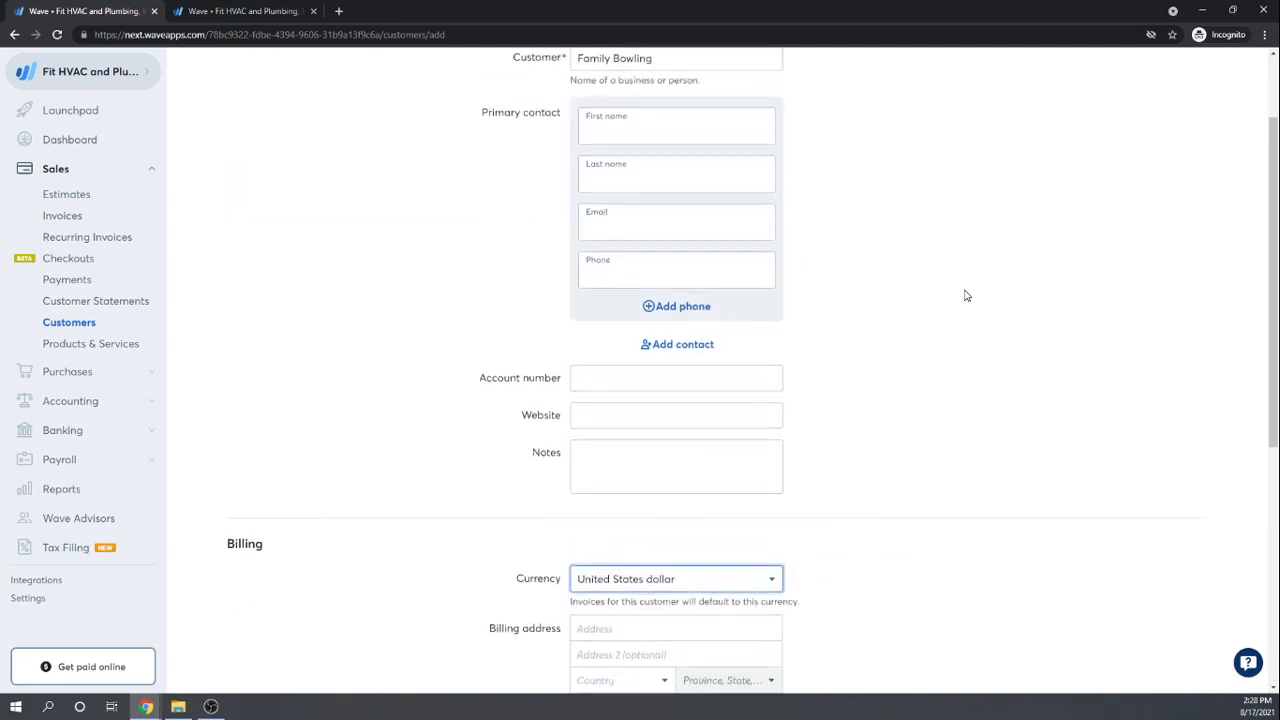
scroll(966, 295, "up", 1)
scroll(966, 295, "down", 11)
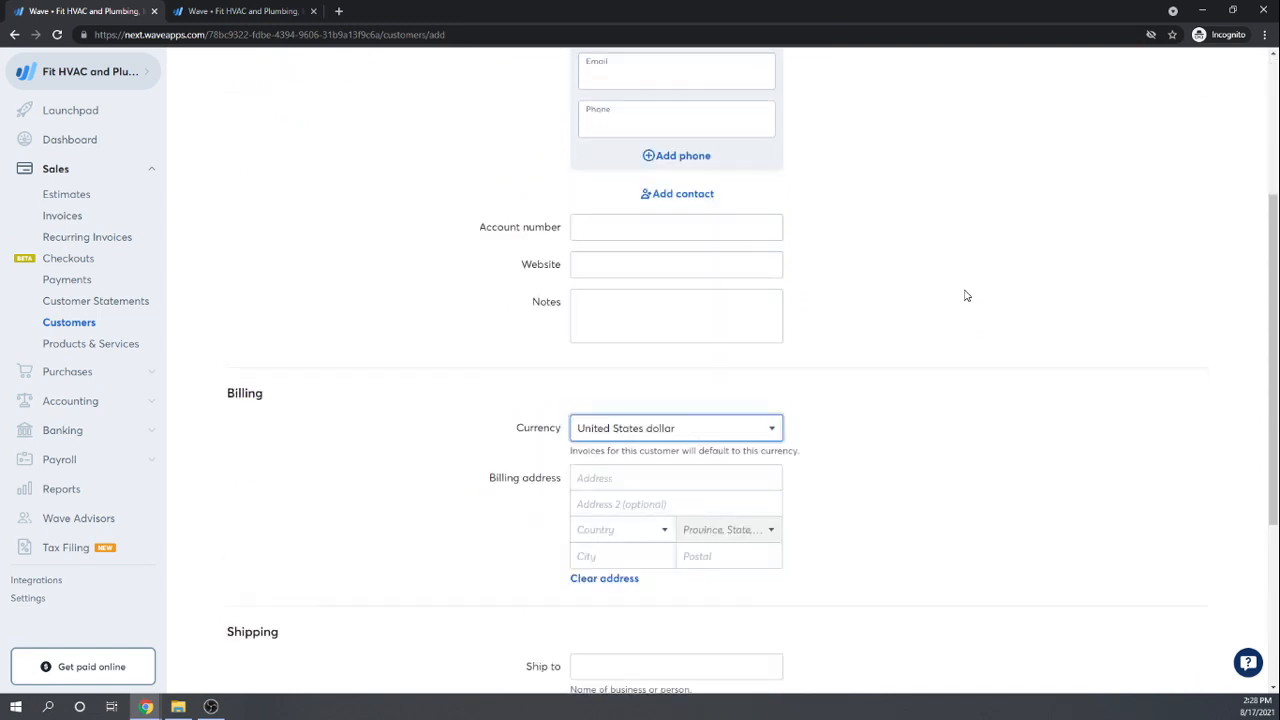
left_click(675, 670)
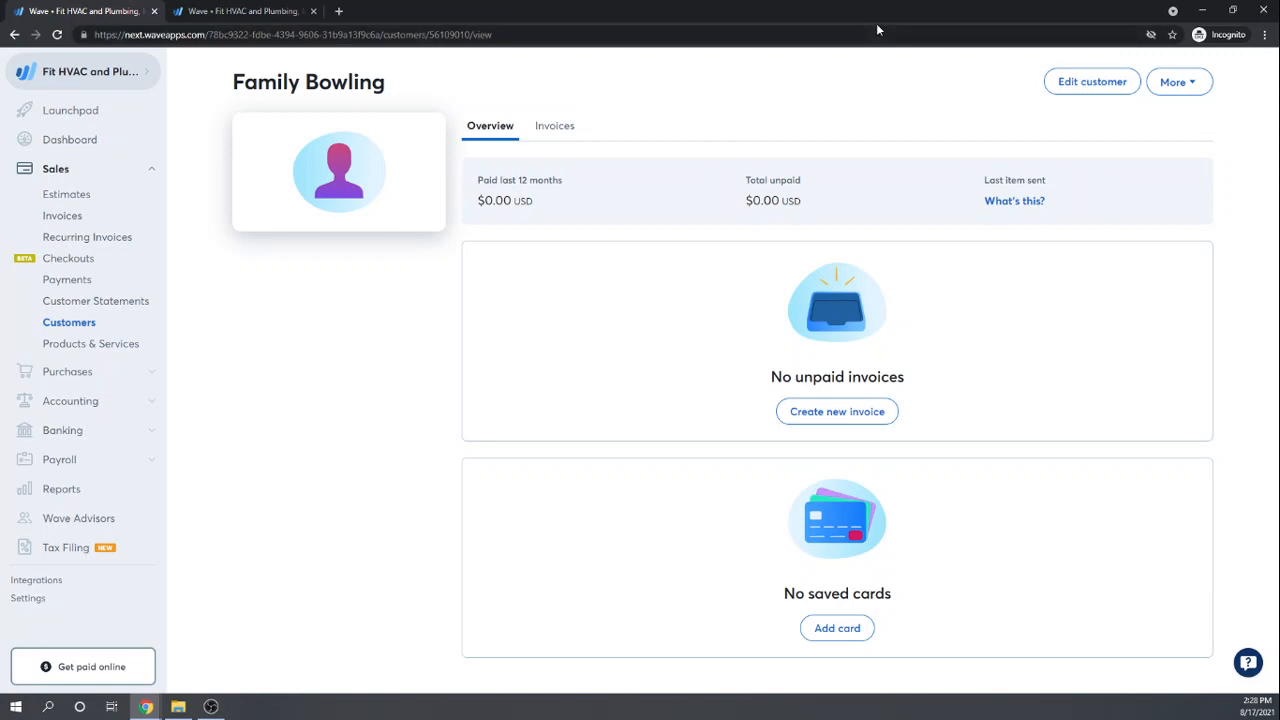
left_click(1182, 90)
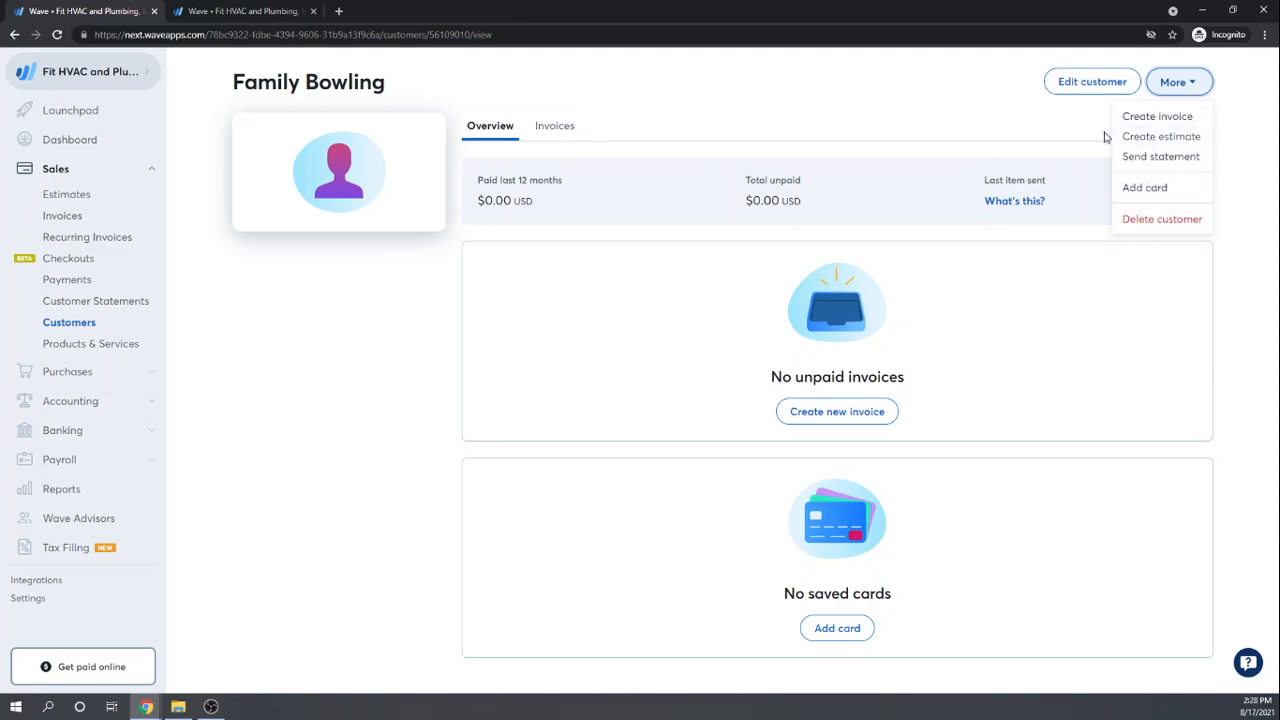
left_click(856, 92)
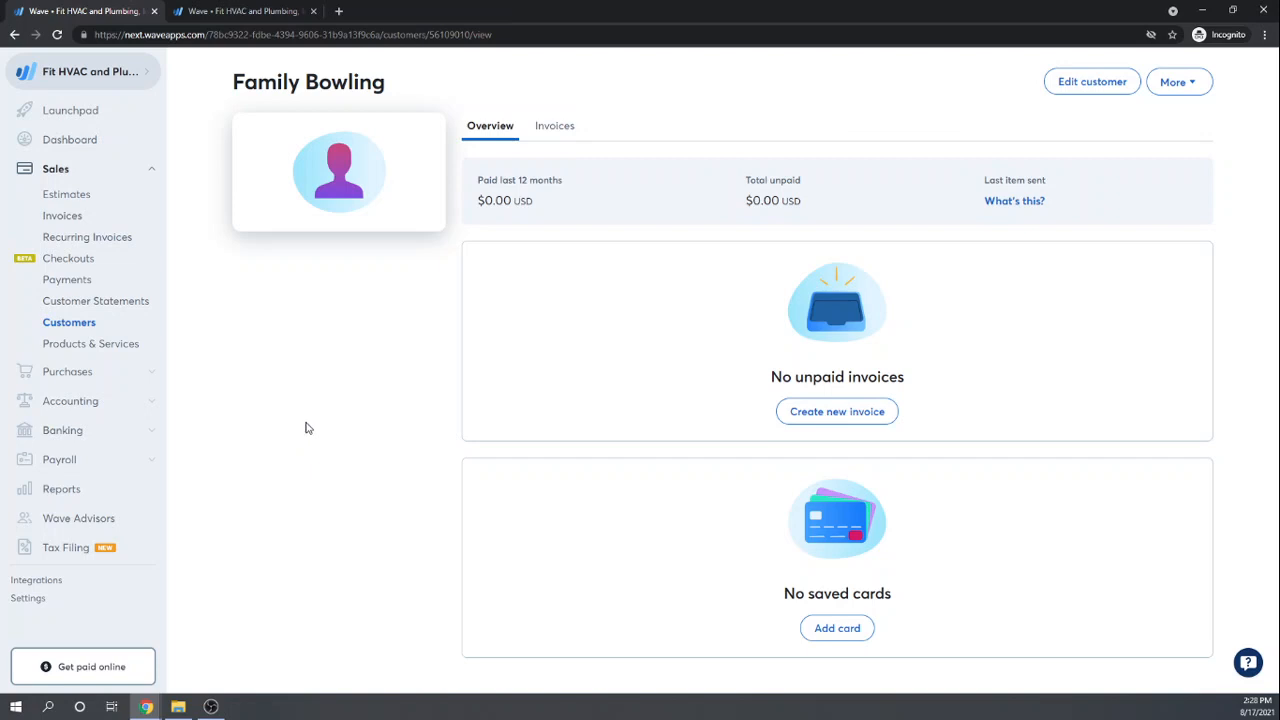
Step: Open Settings and review the Invoice Customization page: Contemporary template, accent #444444, Due upon receipt
left_click(30, 605)
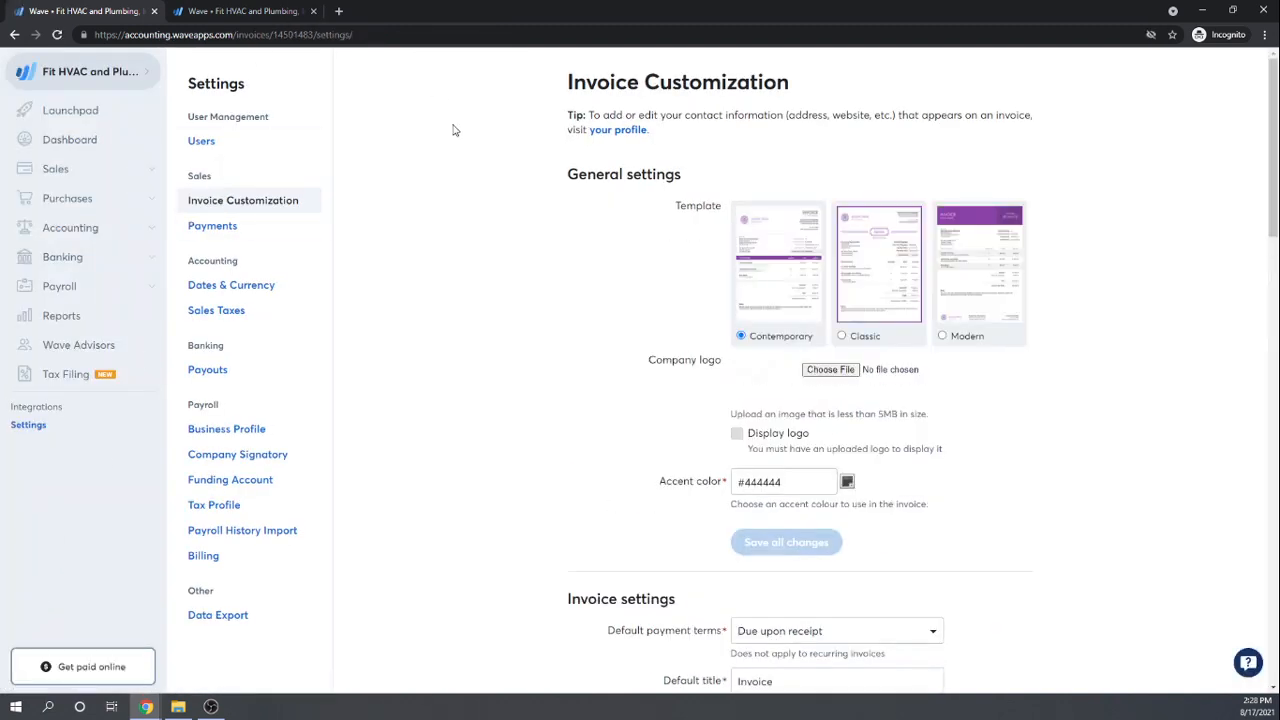
scroll(452, 130, "down", 1)
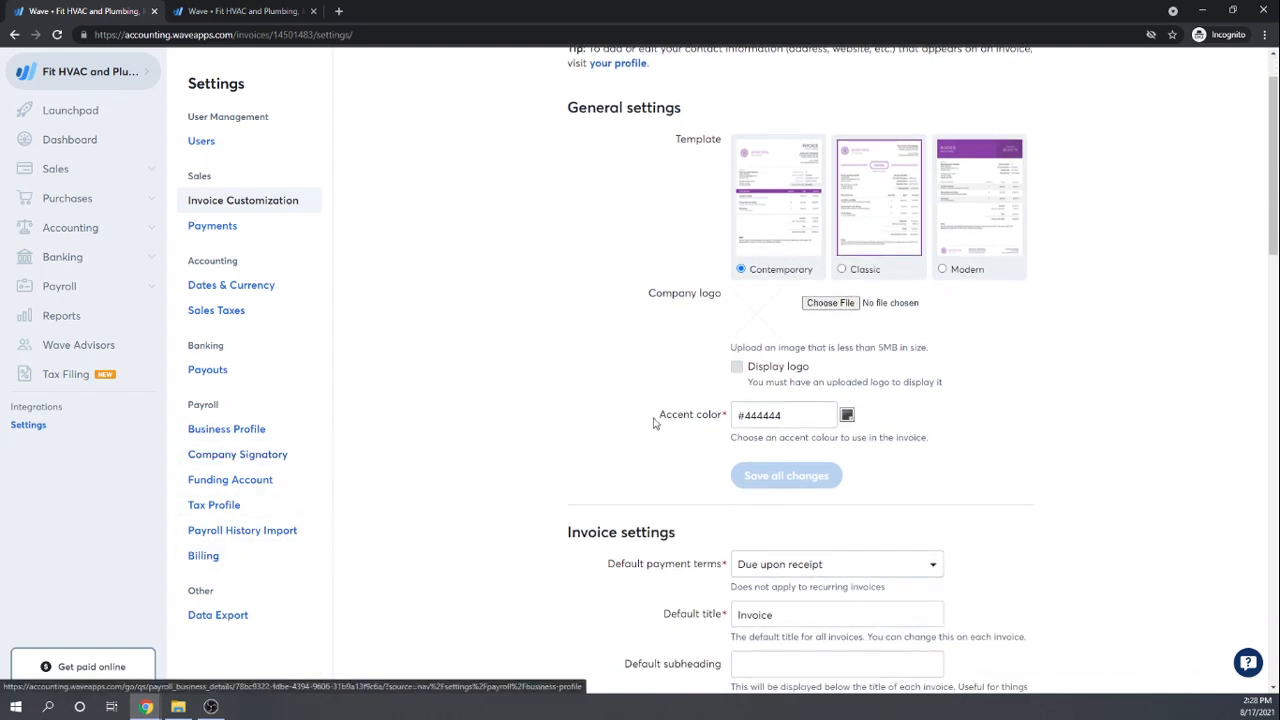
scroll(630, 402, "up", 1)
scroll(620, 399, "down", 4)
scroll(620, 399, "up", 4)
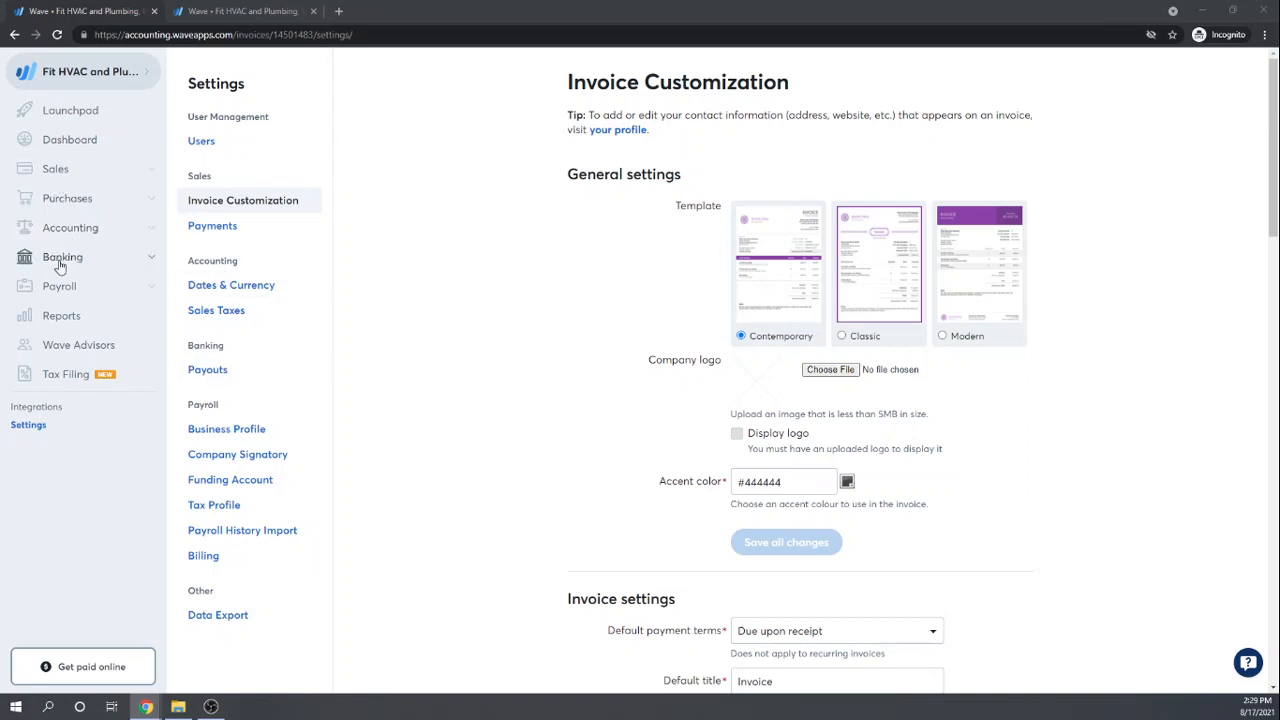
Step: Start adding a new vendor from the Vendors list and enter the vendor's name
left_click(74, 199)
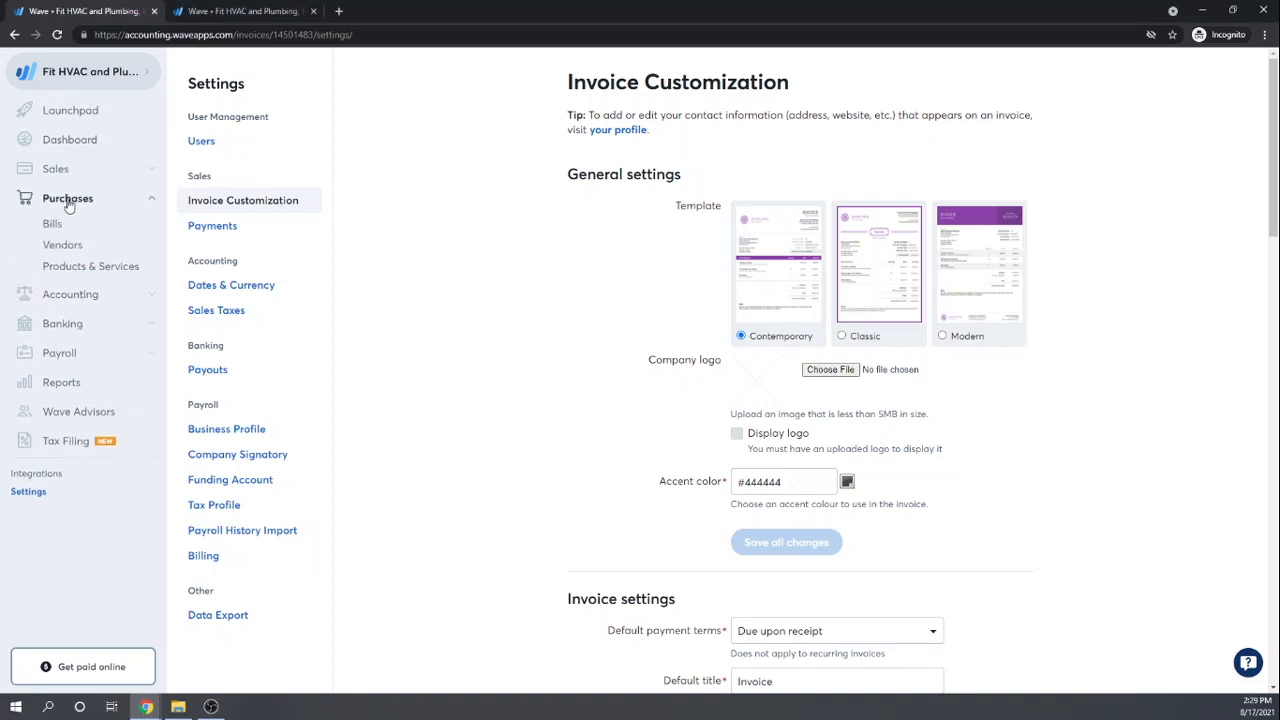
left_click(61, 246)
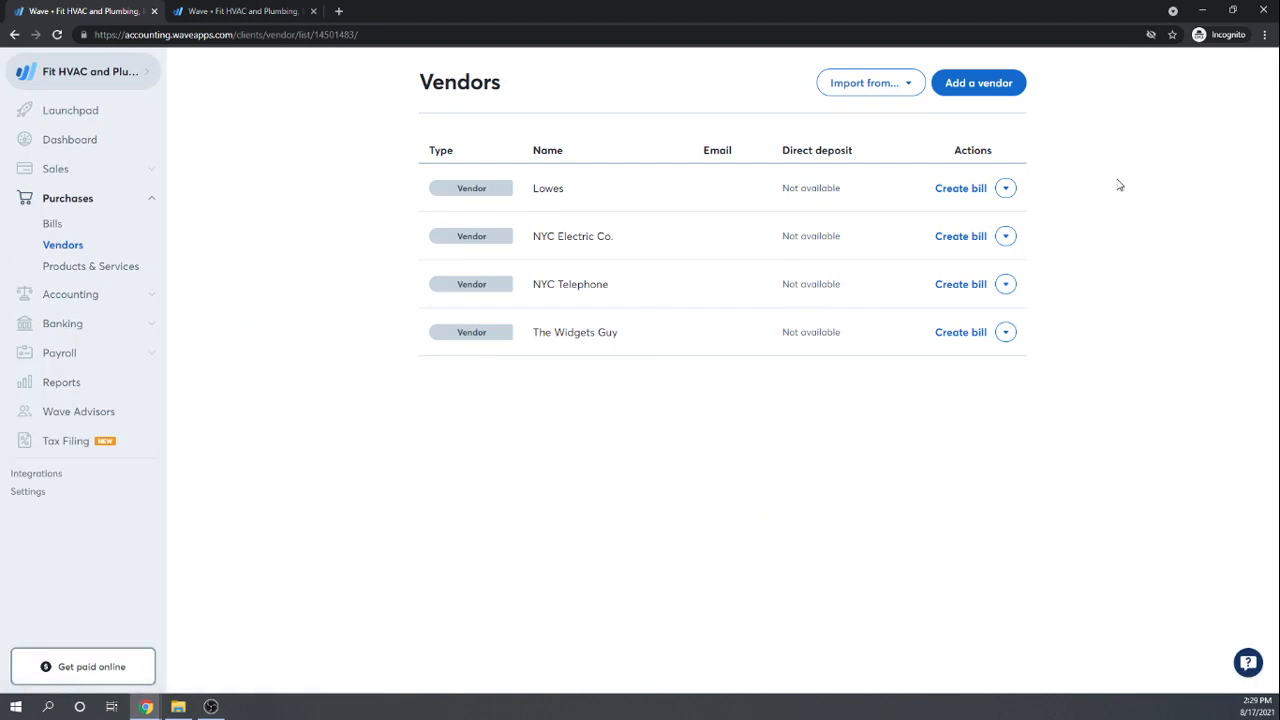
left_click(979, 83)
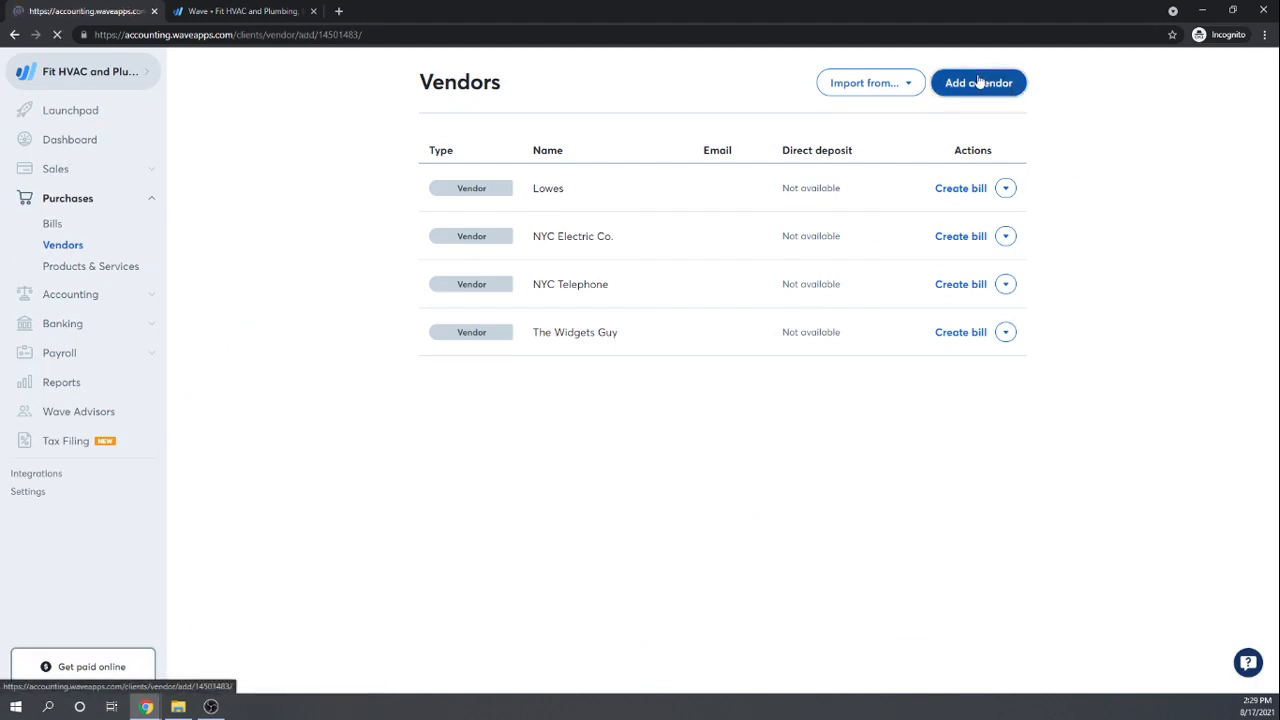
left_click(667, 133)
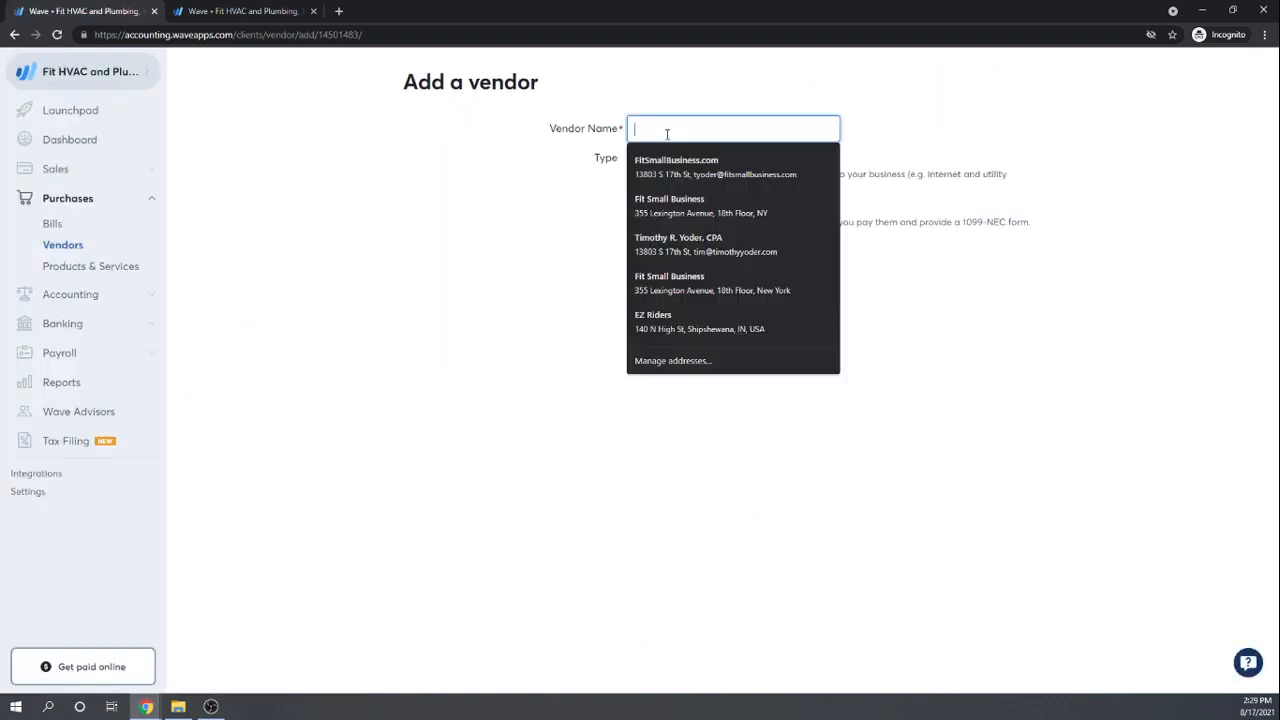
type("Hank")
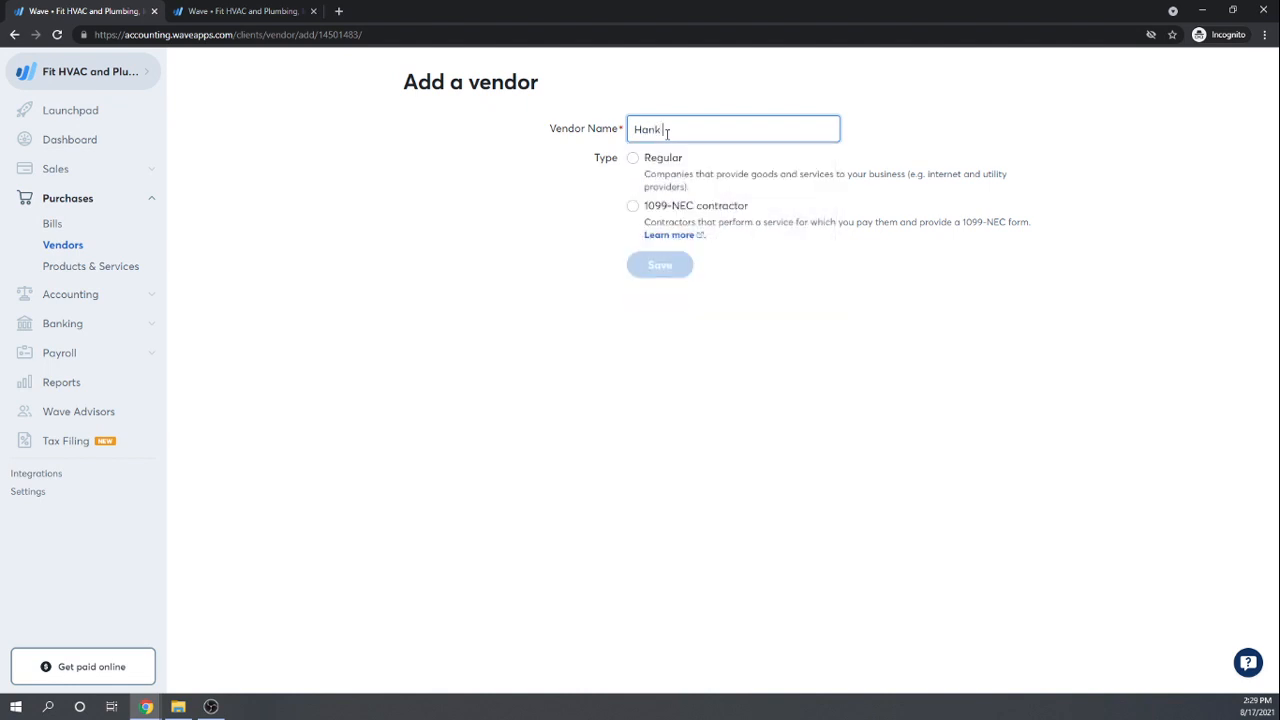
type(" Independent")
key("Tab")
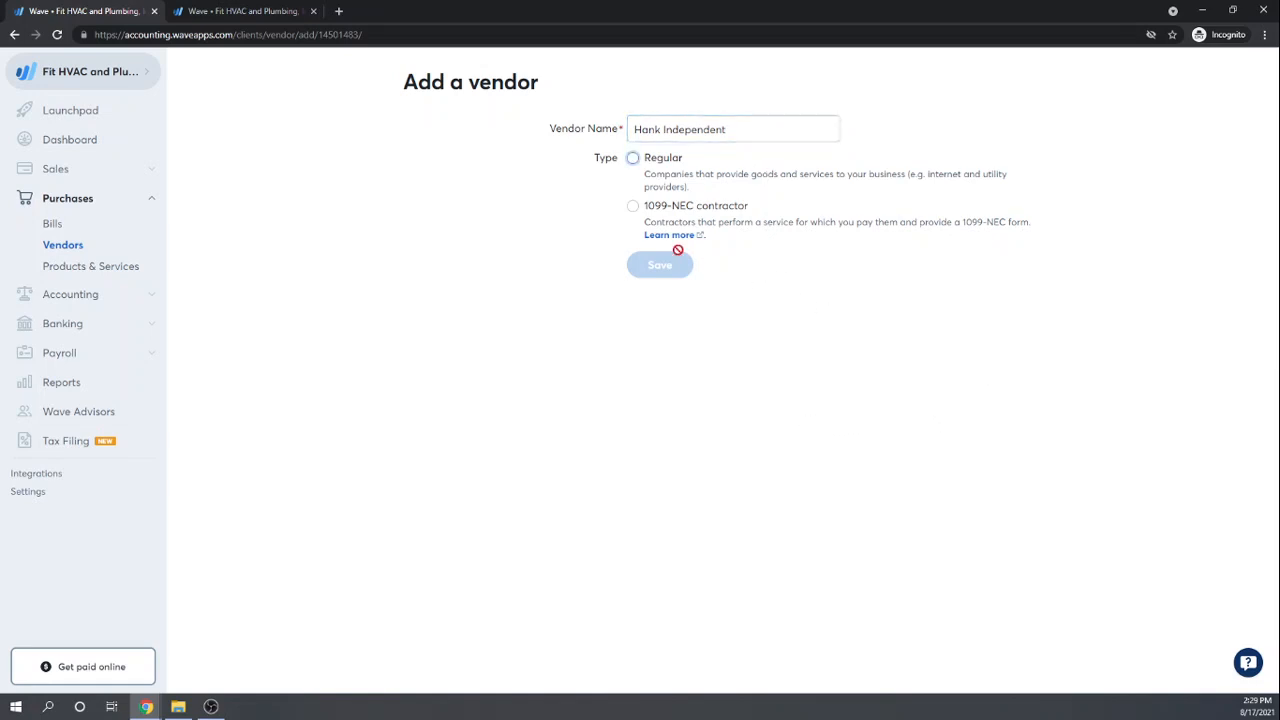
Step: Make the vendor a 1099-NEC contractor, enter the Social Security Number, and attempt to save
left_click(615, 232)
left_click(632, 206)
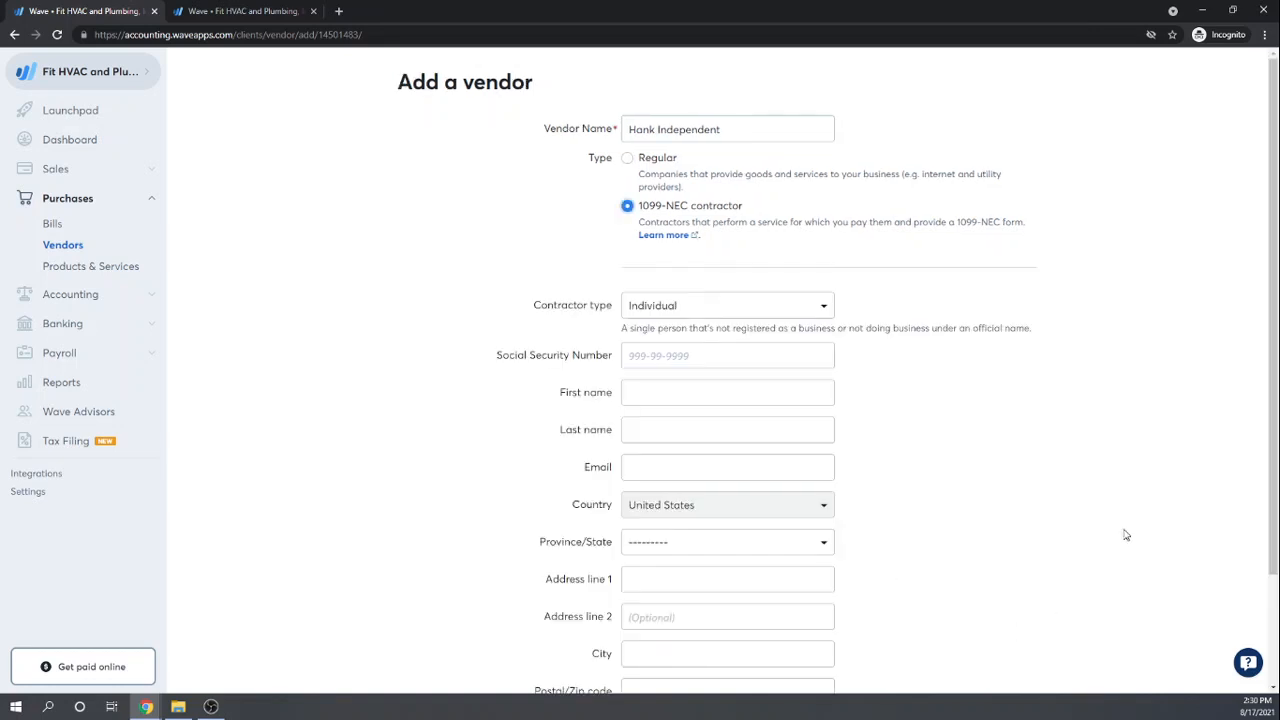
scroll(1122, 530, "down", 1)
scroll(1045, 555, "up", 1)
left_click(643, 357)
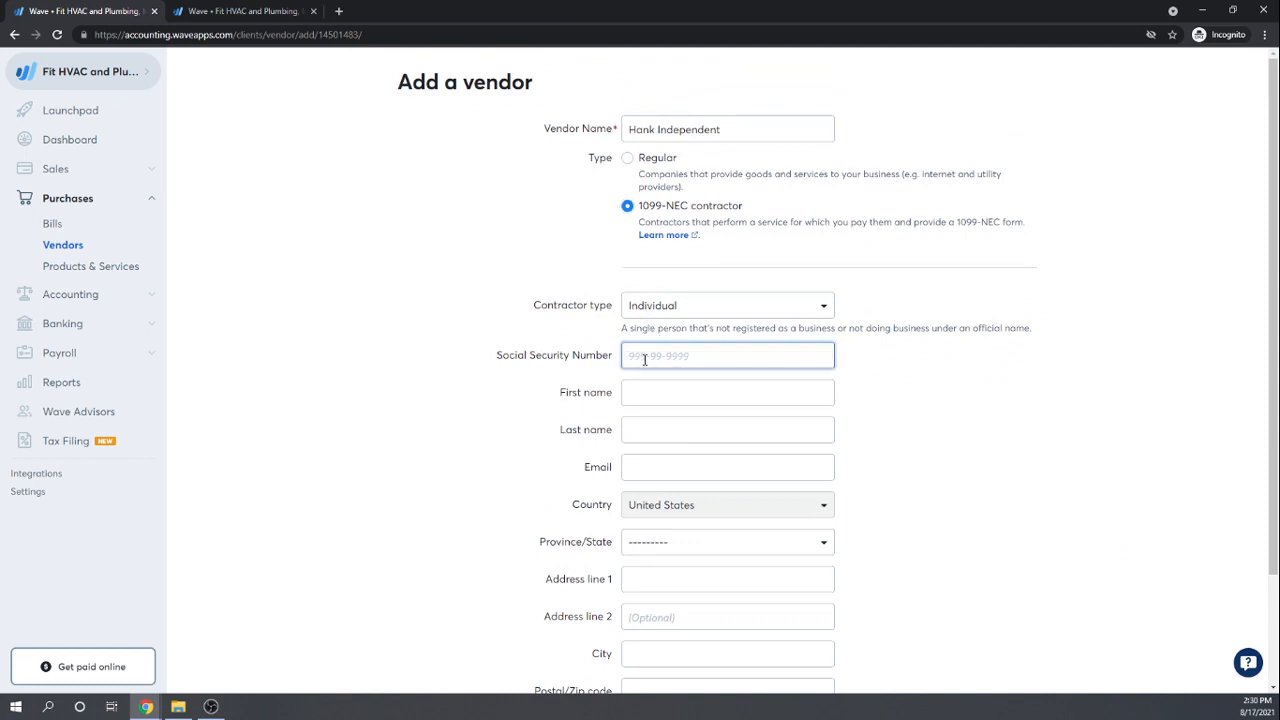
type("123456789")
key("Tab")
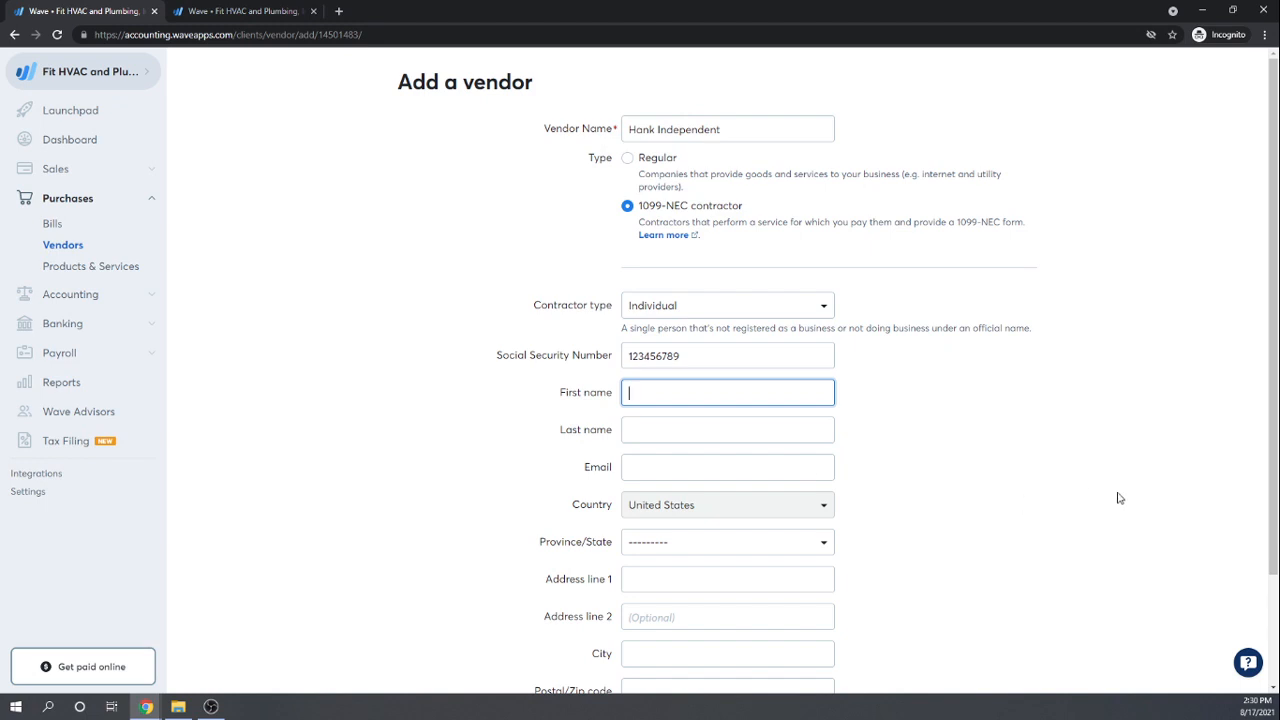
scroll(1059, 479, "down", 2)
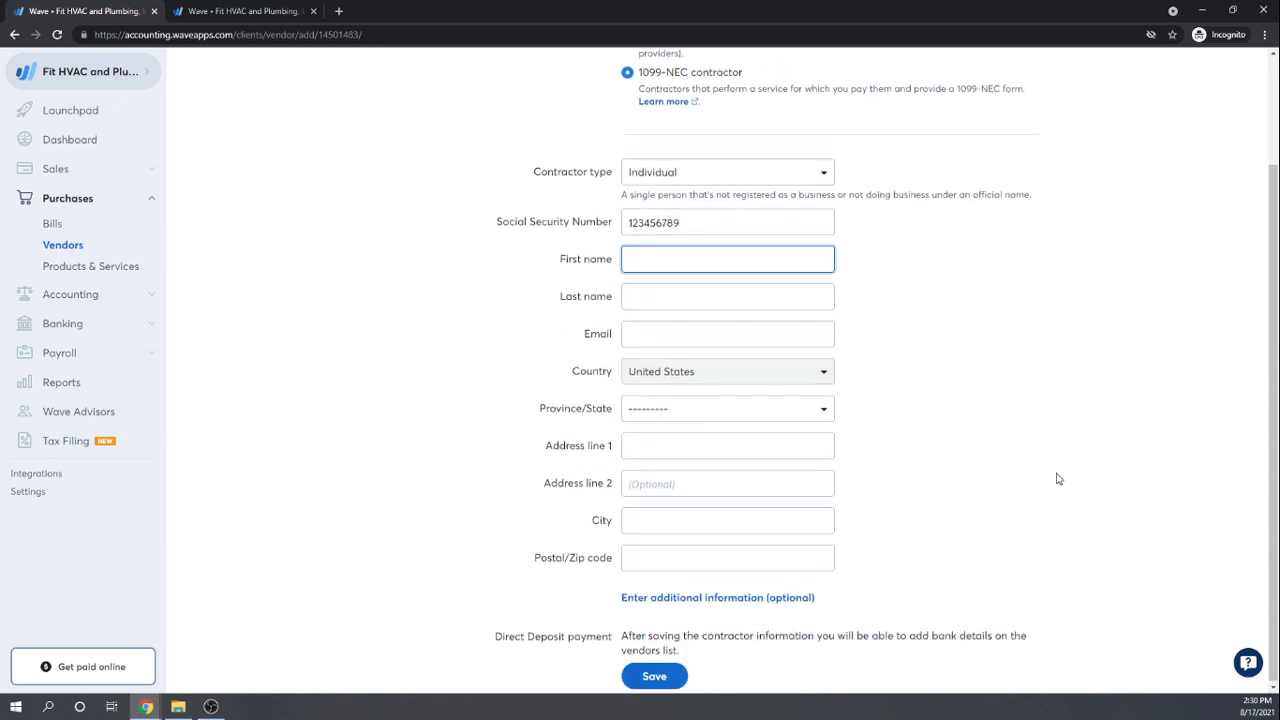
scroll(1059, 479, "up", 2)
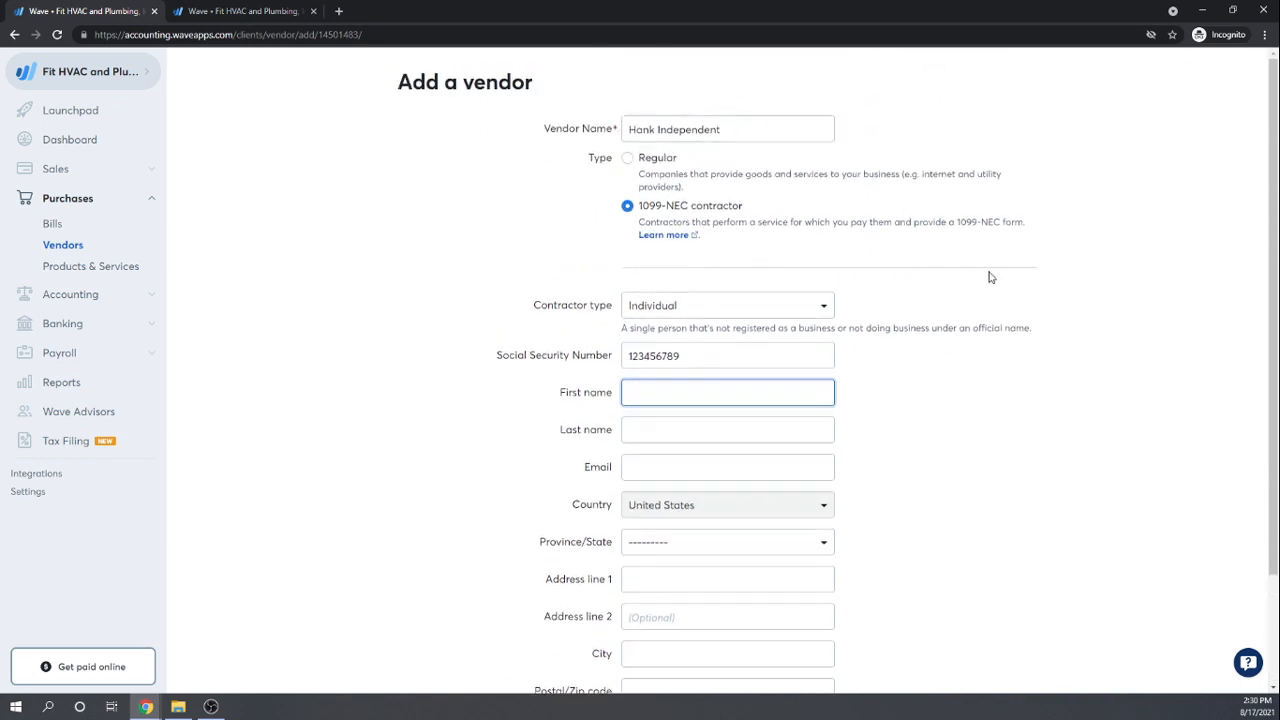
scroll(988, 277, "down", 2)
left_click(654, 676)
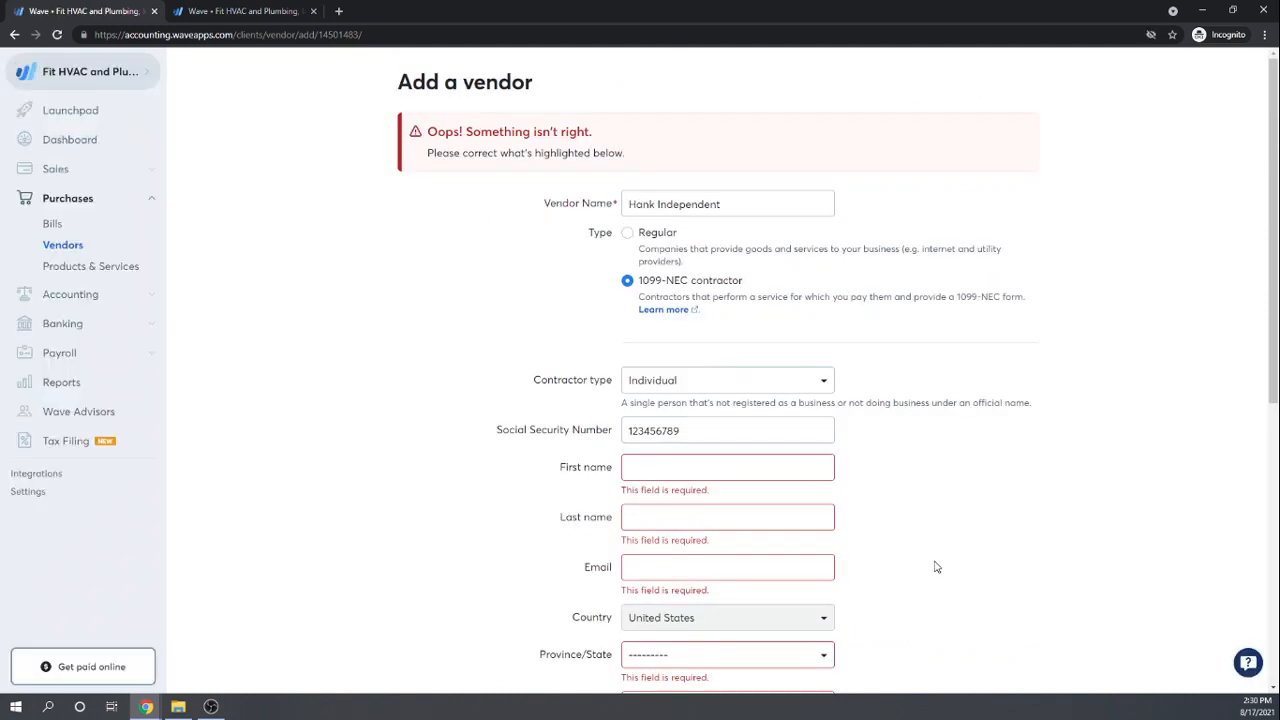
Step: Fill in the contractor's first name, last name and e-mail address
left_click(658, 467)
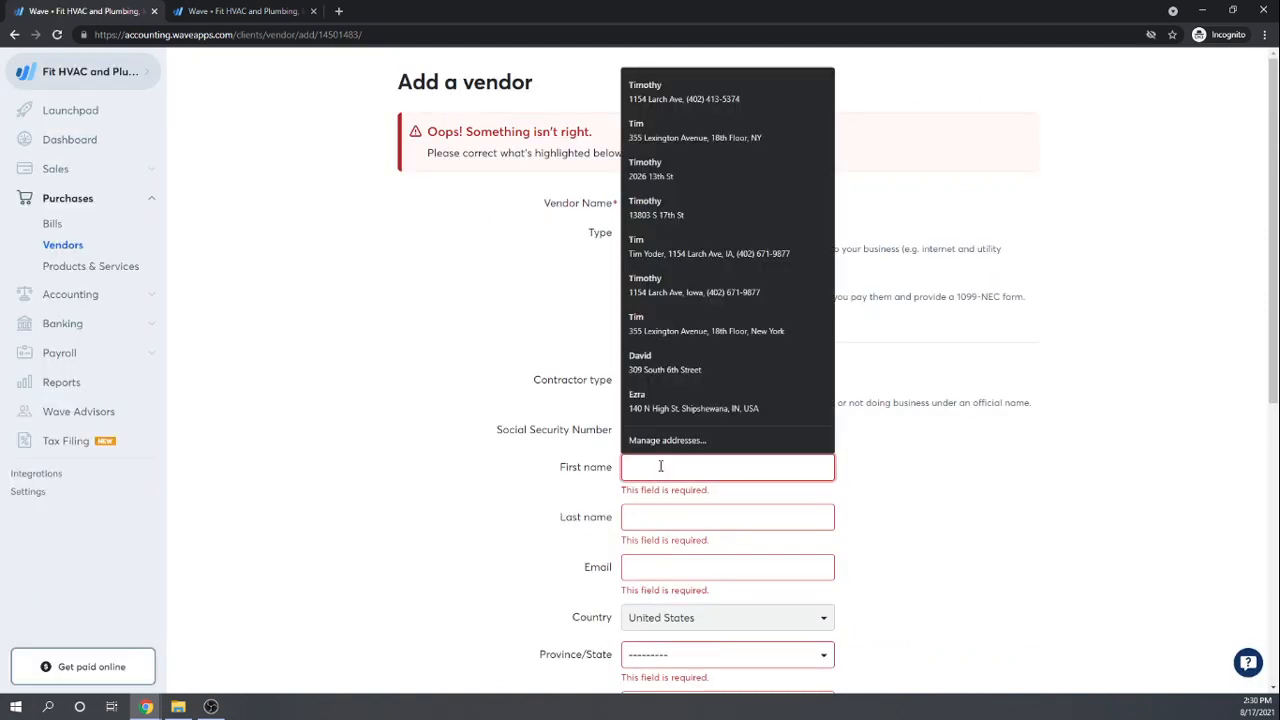
type("Hank")
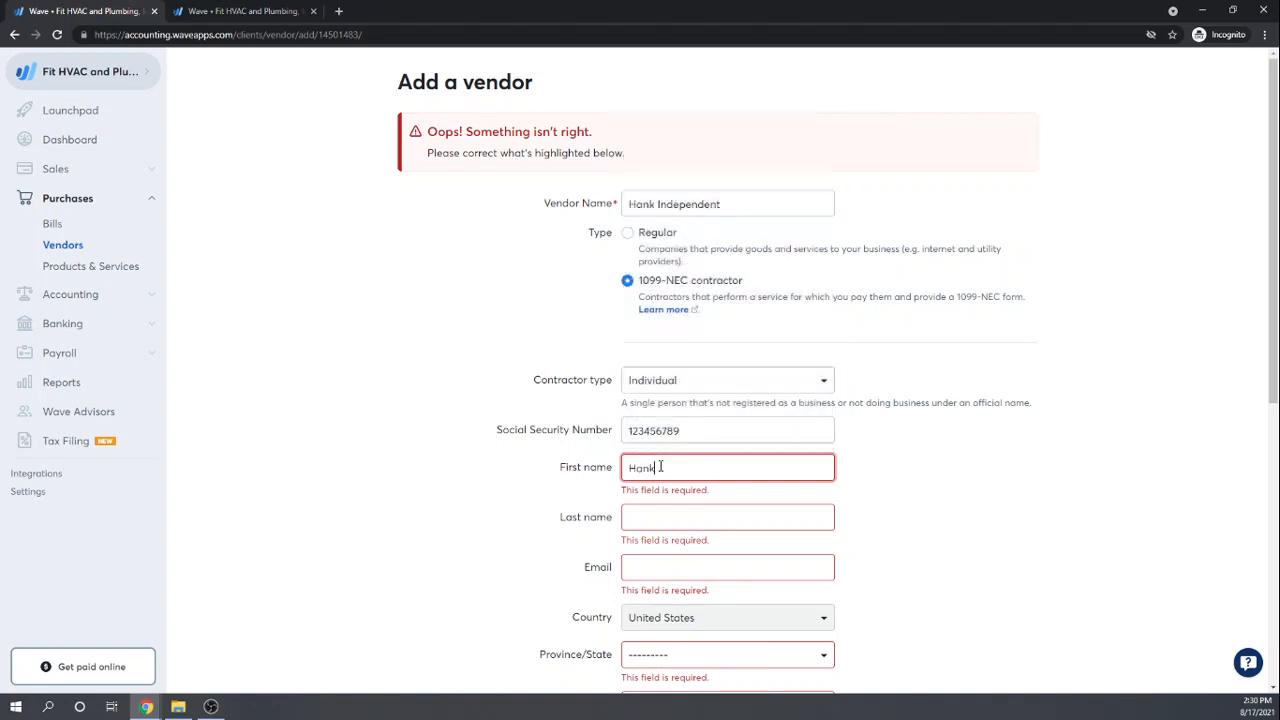
key("Tab")
type("Indep")
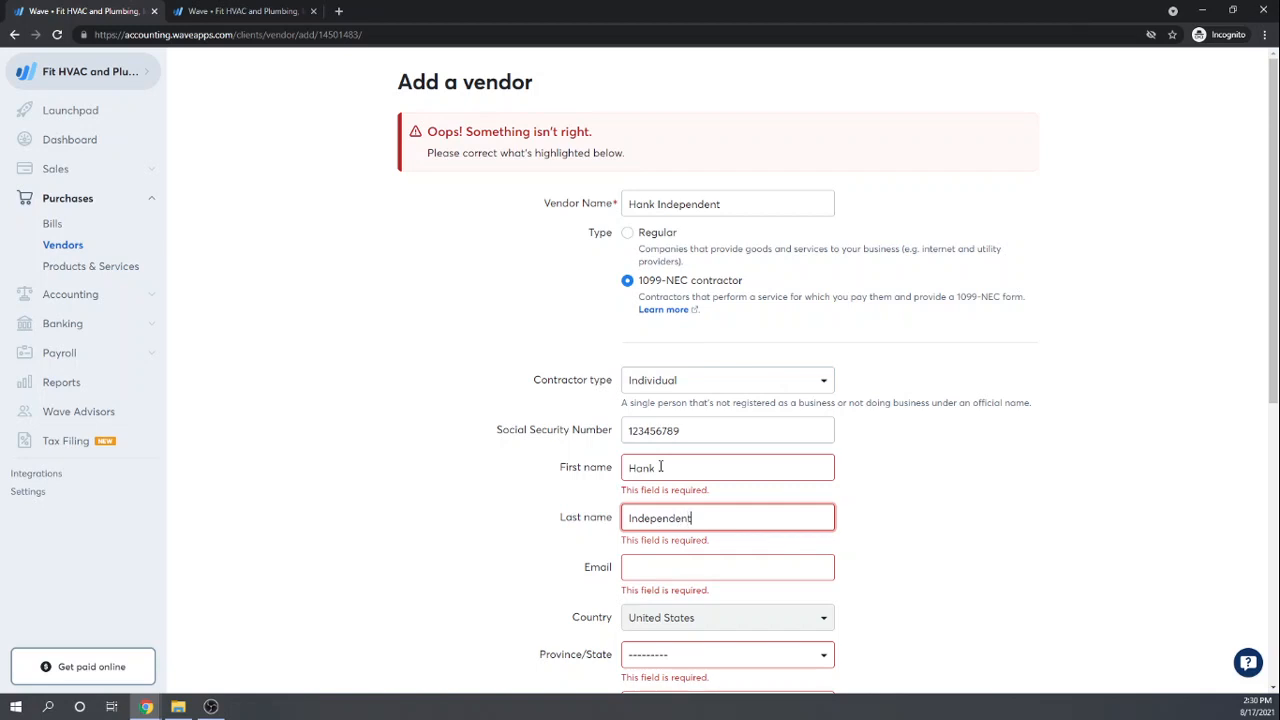
type("endent")
key("Tab")
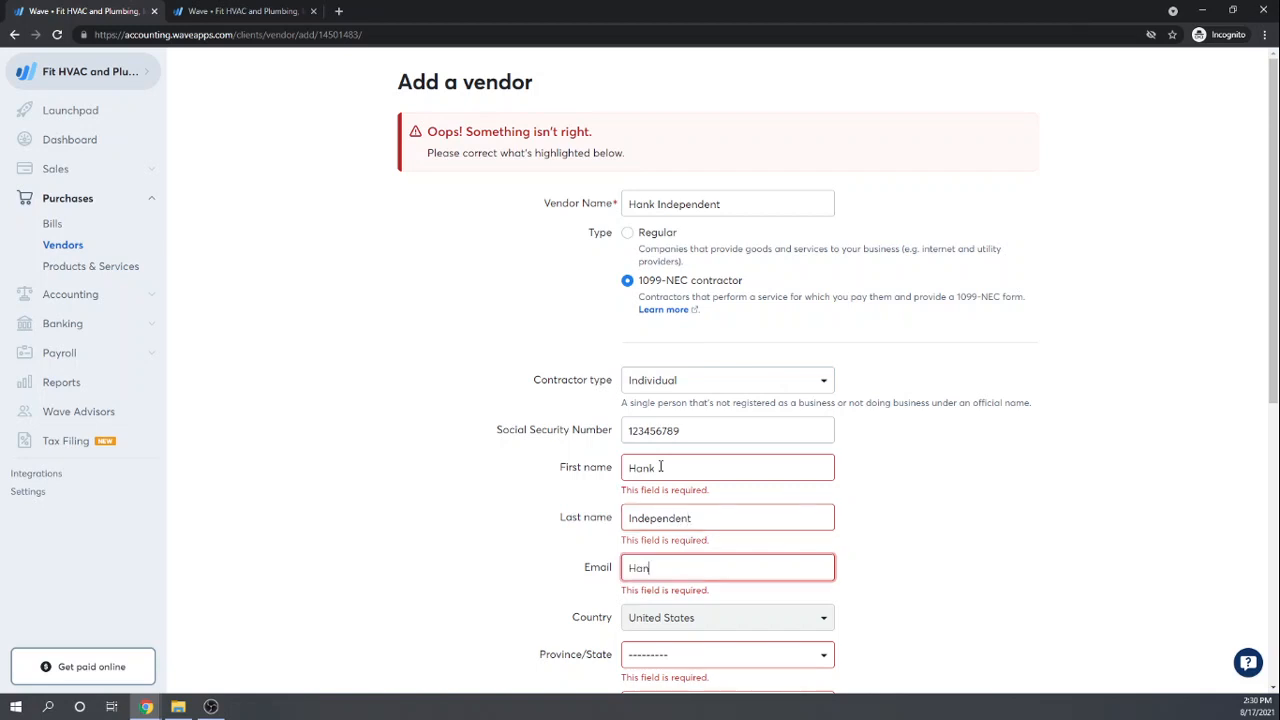
key("Tab")
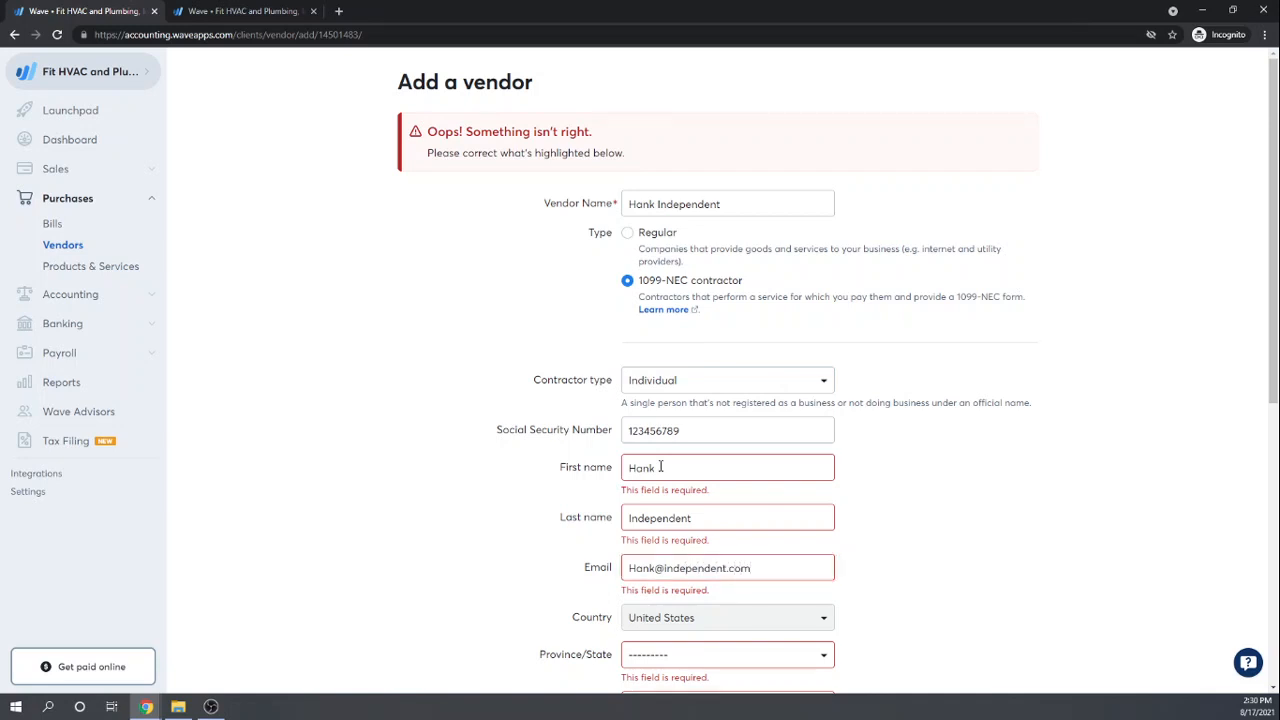
Step: Set the vendor's state to Iowa
scroll(660, 467, "down", 2)
left_click(678, 530)
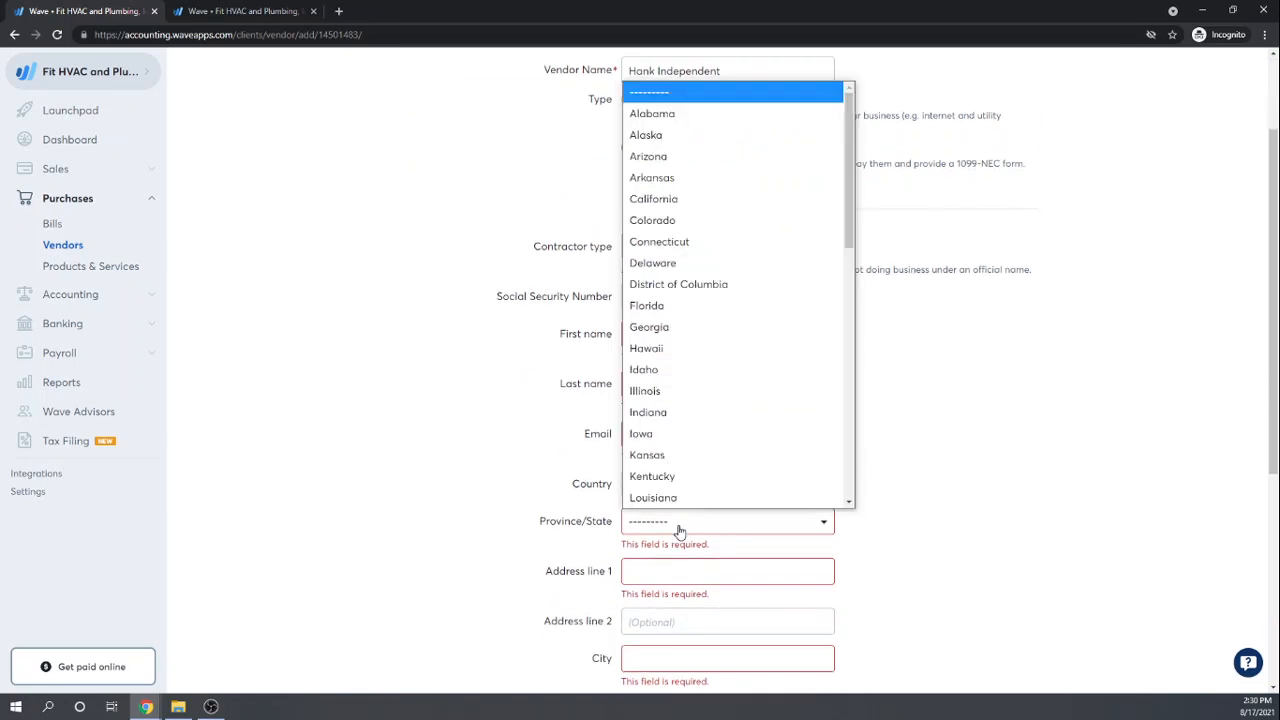
type("iowa")
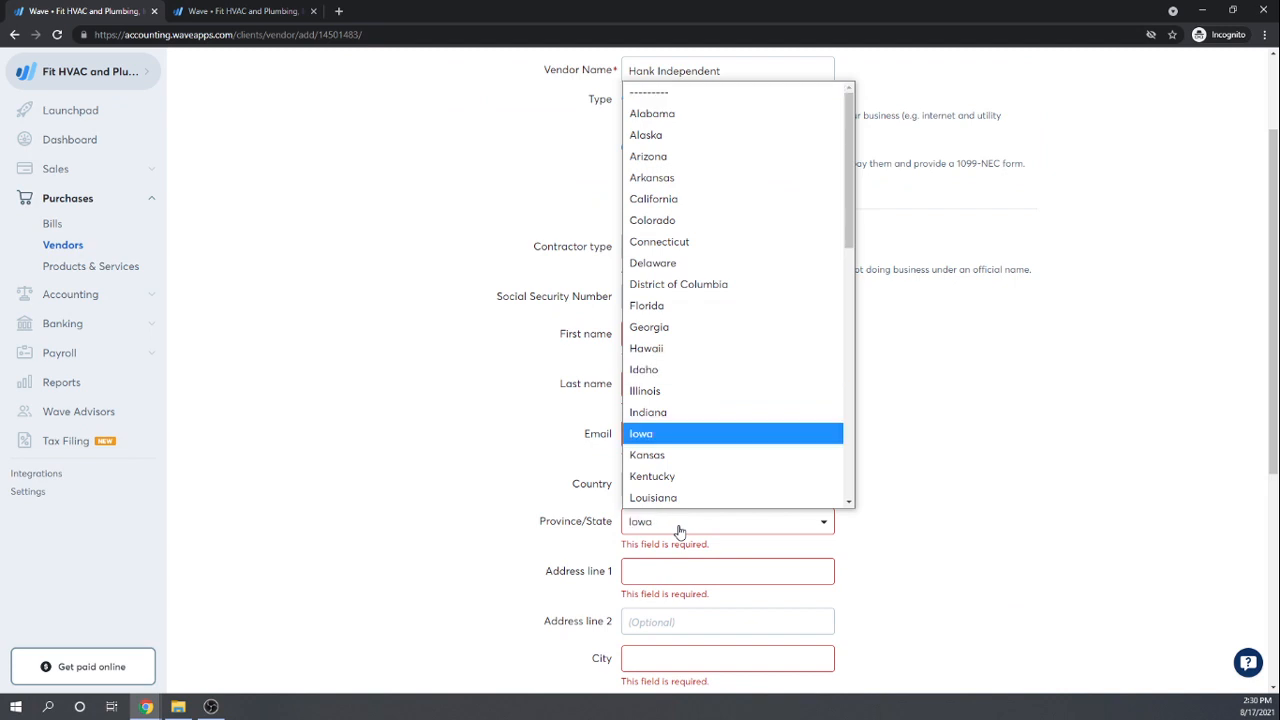
key("Return")
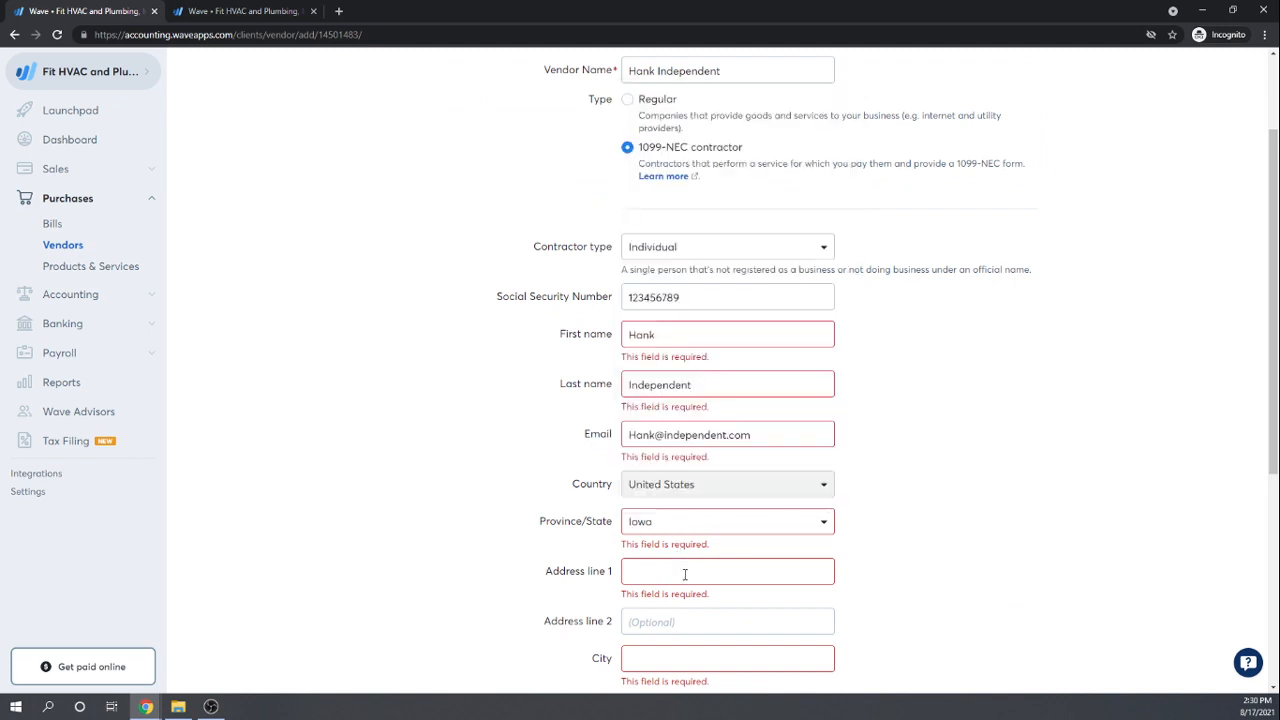
left_click(683, 573)
scroll(900, 612, "down", 2)
scroll(1001, 576, "up", 4)
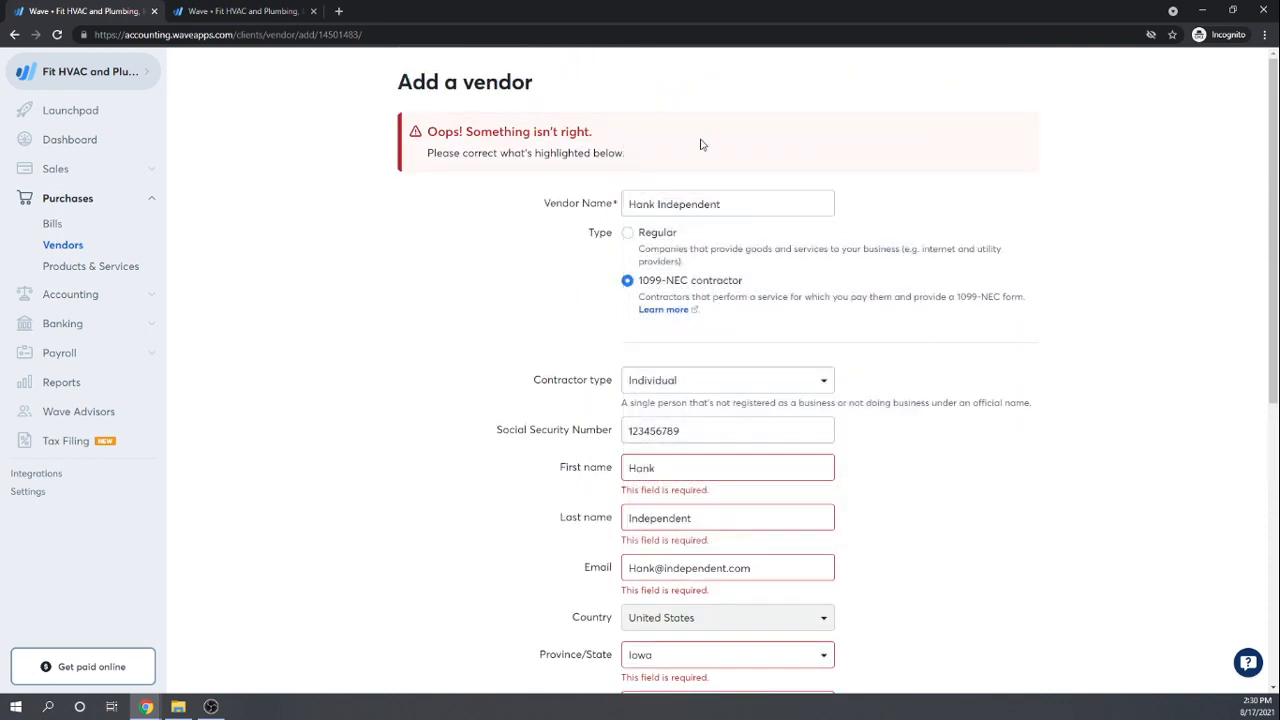
Step: Switch the vendor type to Regular and save the vendor
left_click(629, 235)
scroll(954, 460, "down", 4)
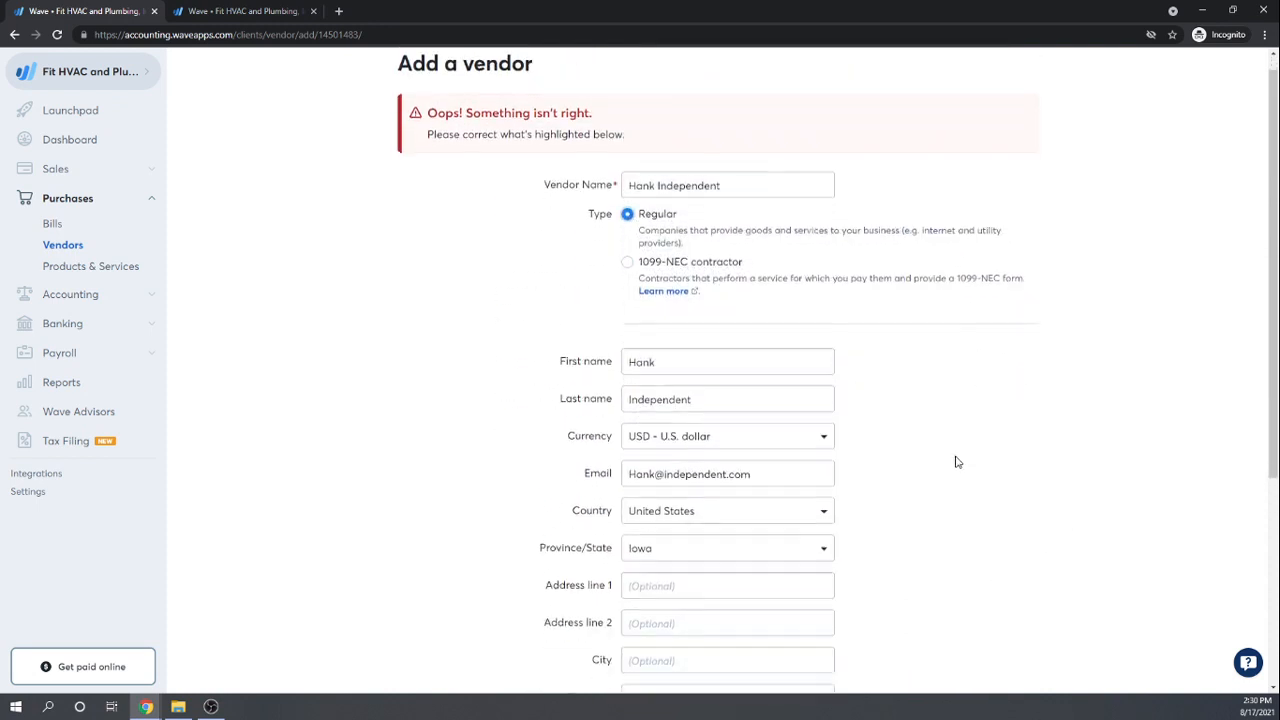
scroll(954, 460, "up", 2)
scroll(953, 450, "down", 1)
scroll(952, 450, "up", 3)
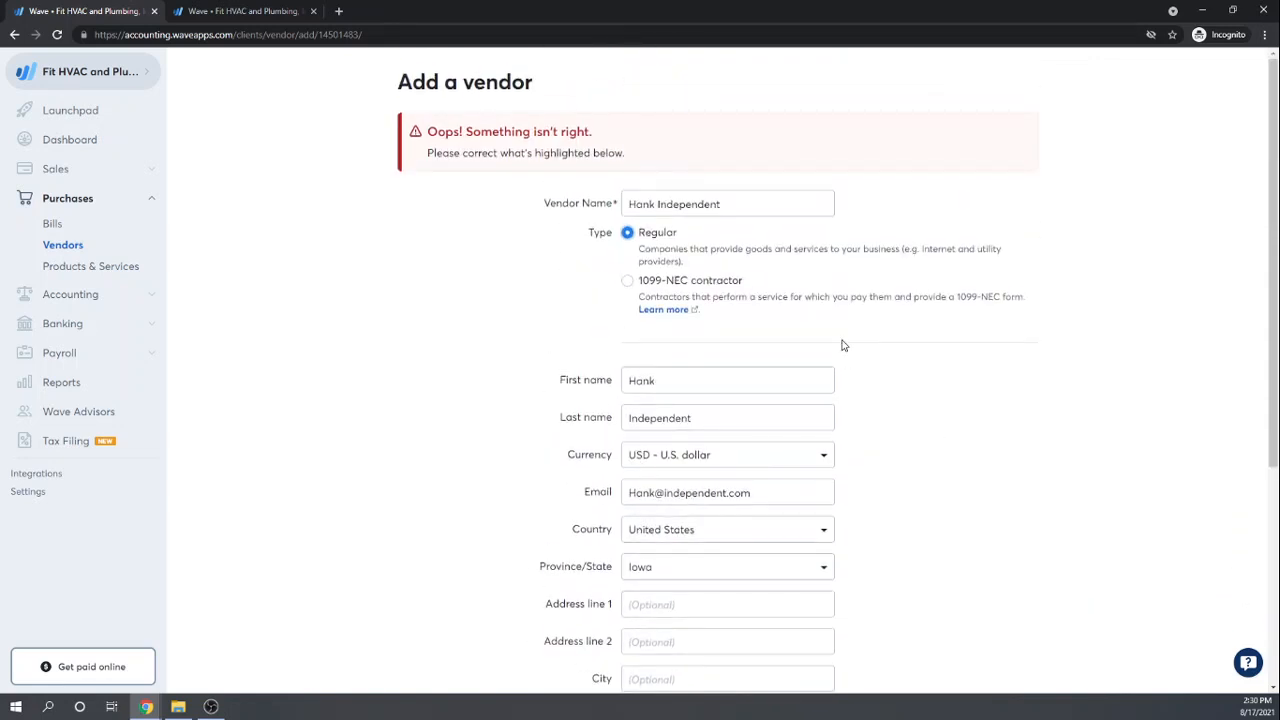
scroll(889, 374, "down", 4)
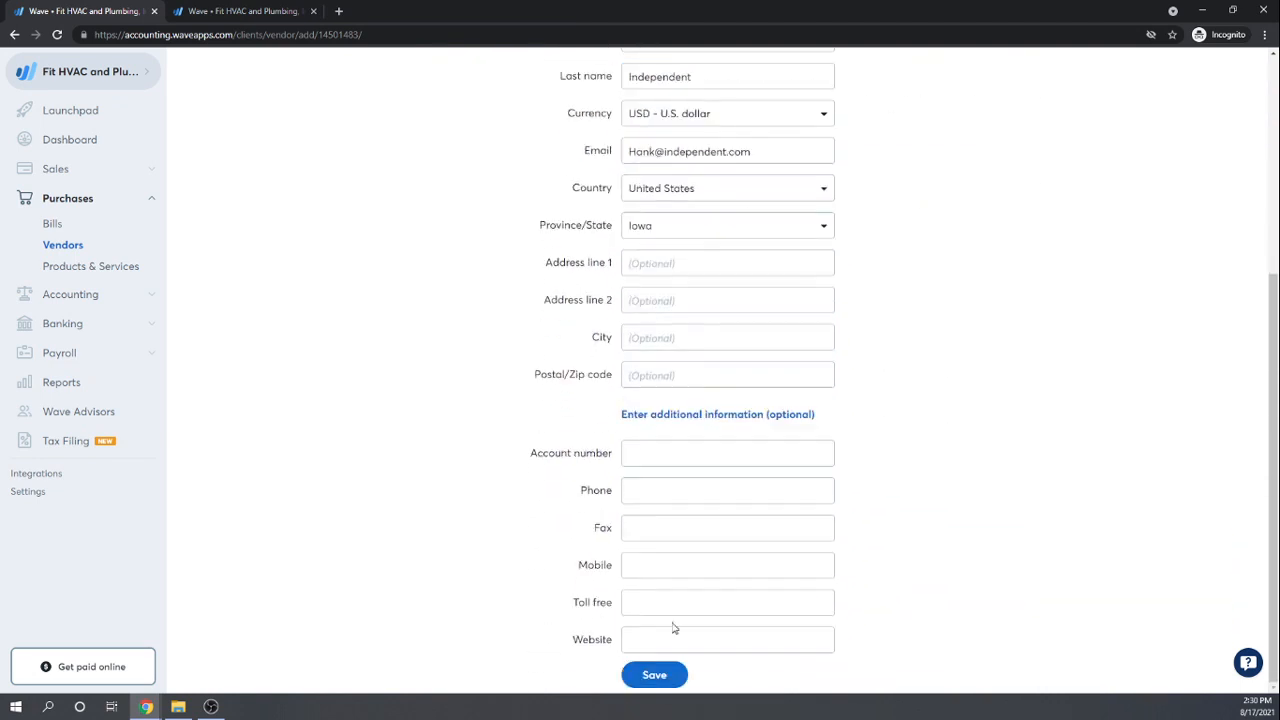
left_click(656, 676)
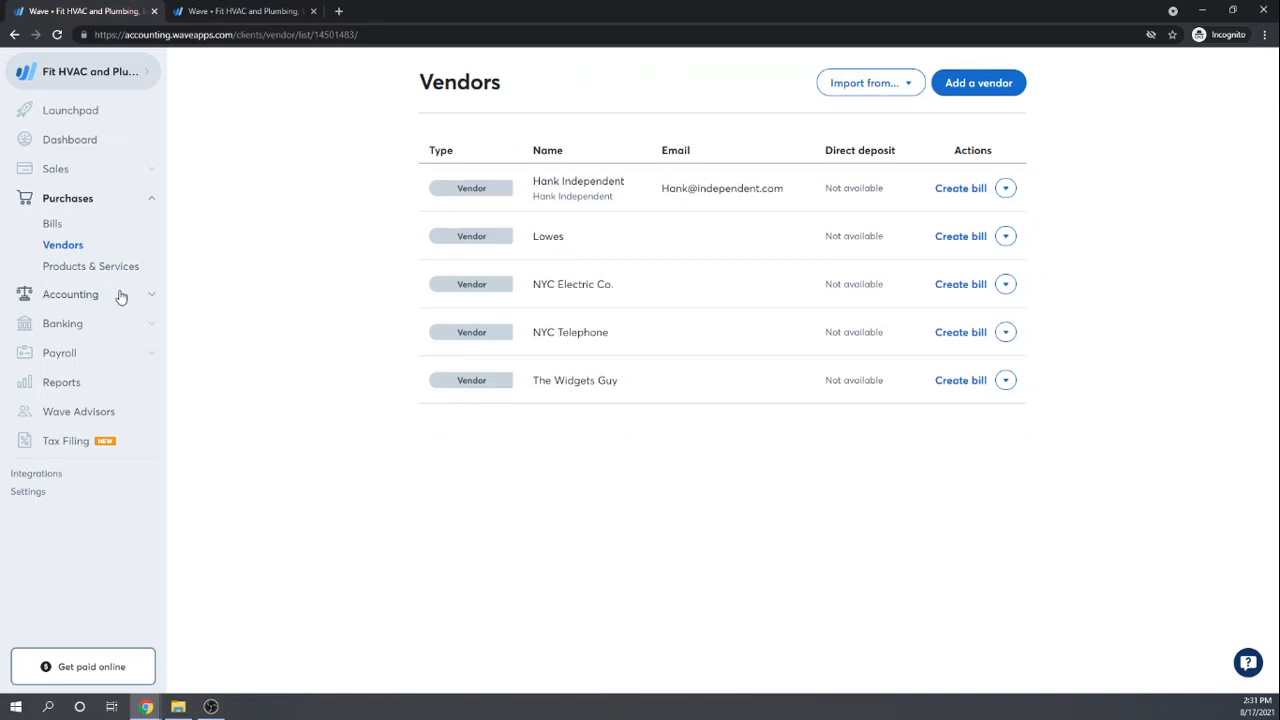
Step: Create a new product 'Plumbing Labor' with its description and a price of 30
left_click(61, 276)
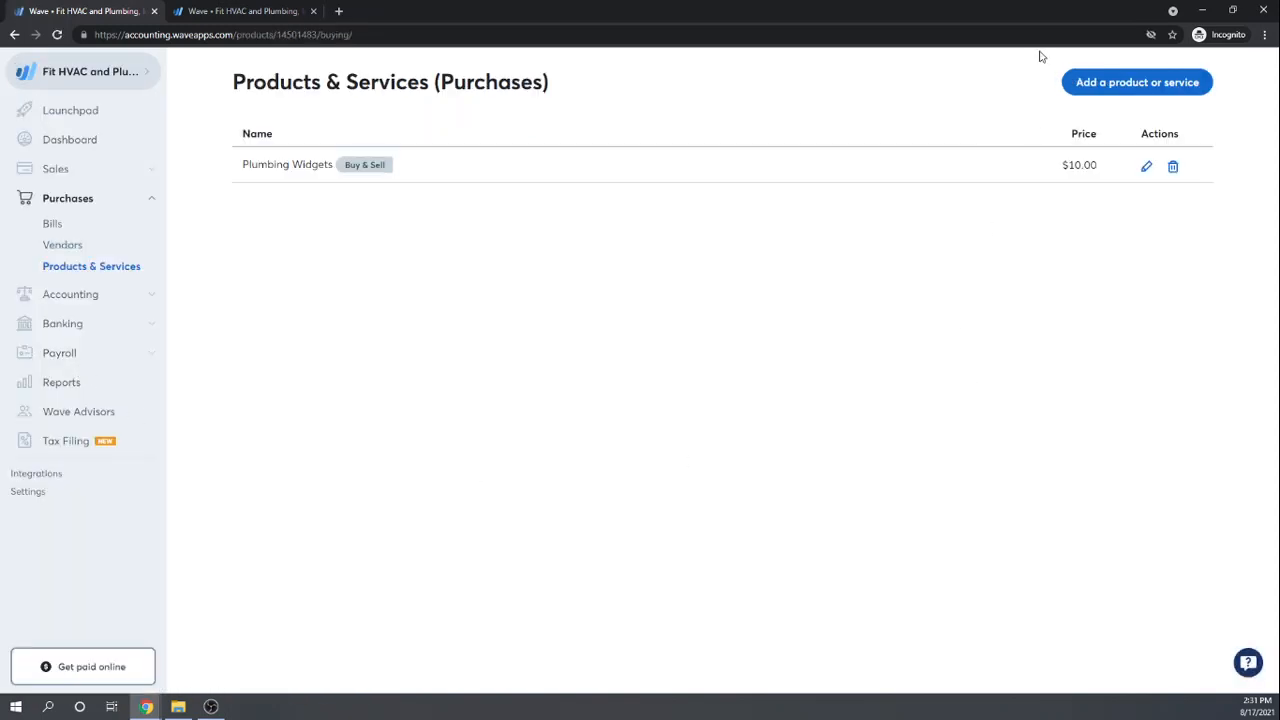
left_click(1130, 83)
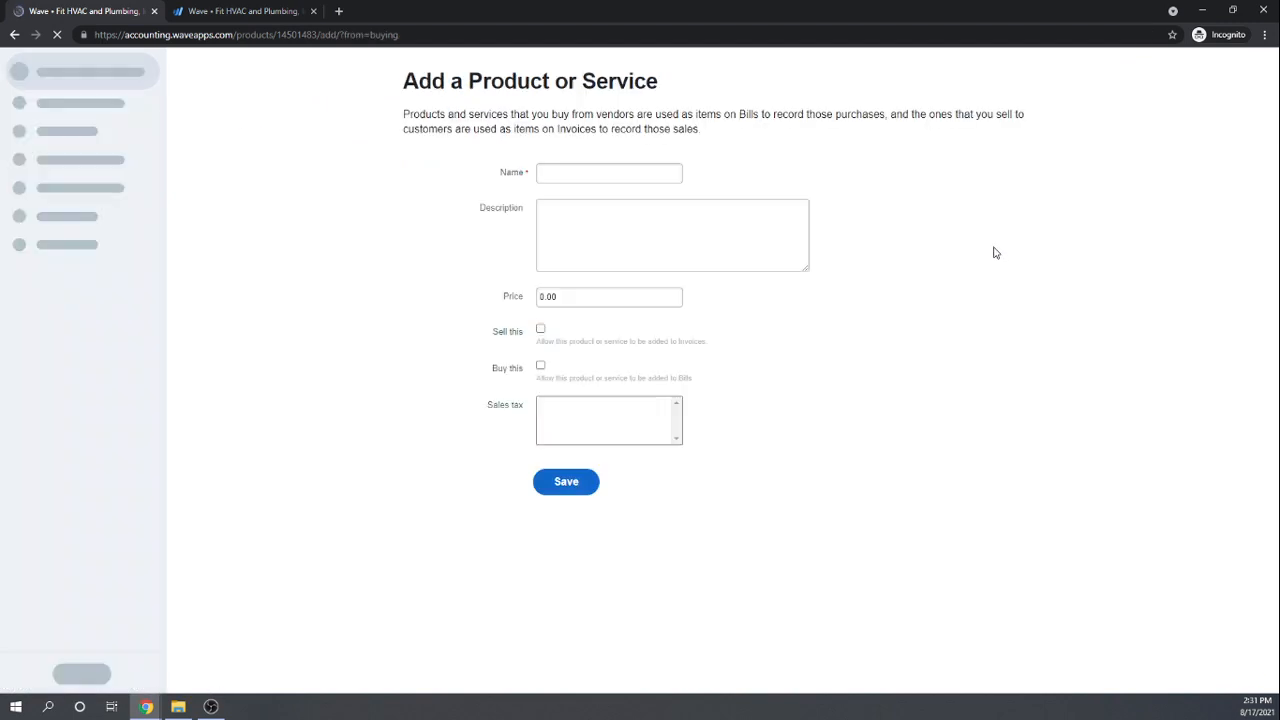
left_click(621, 172)
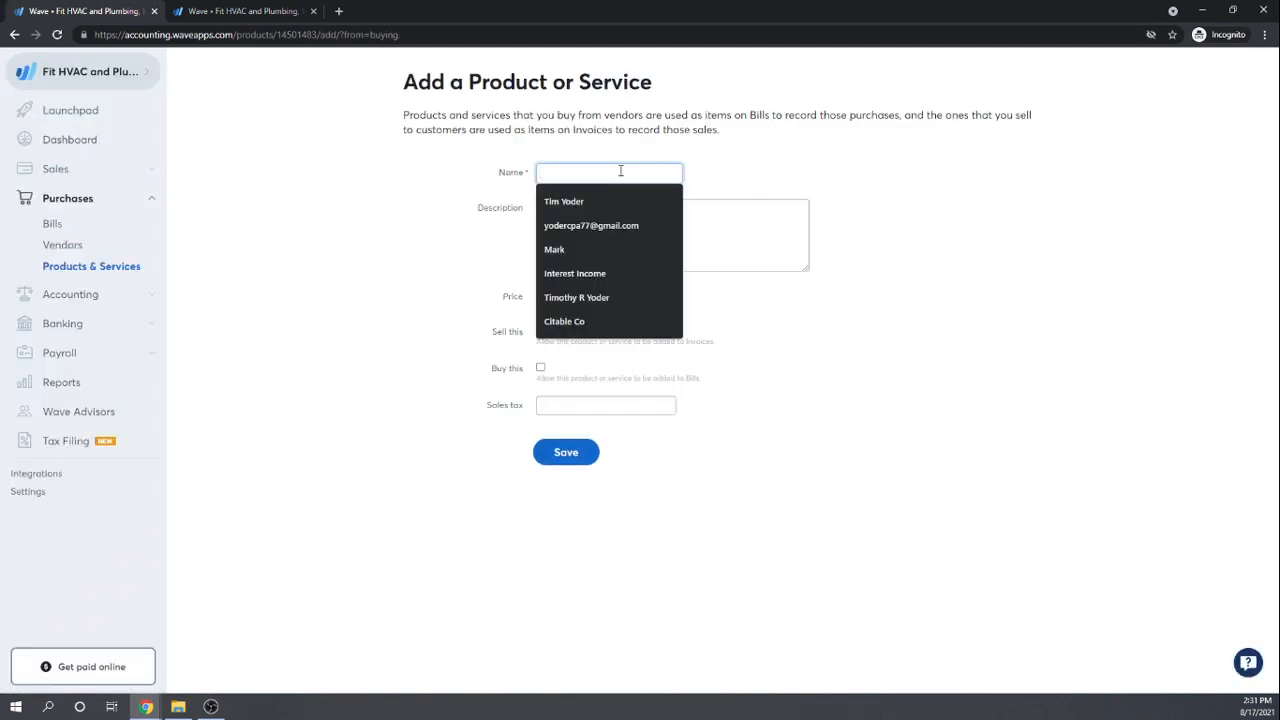
type("Plumbing Labor")
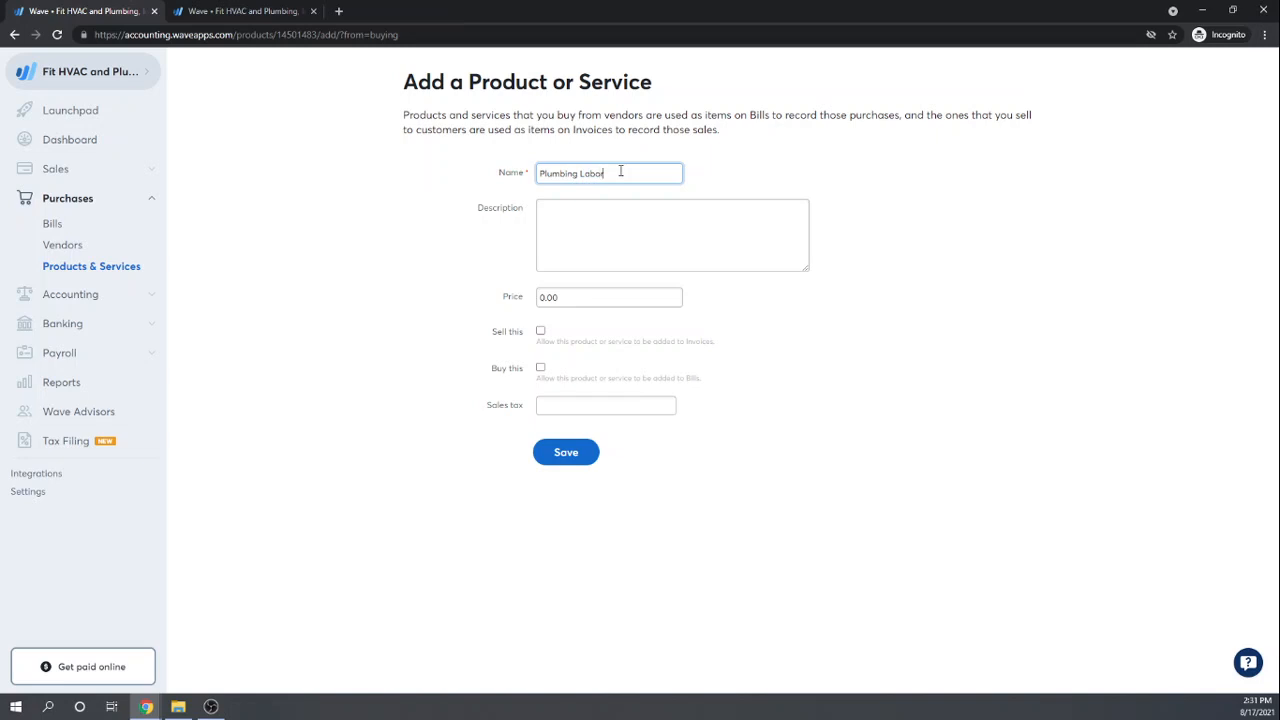
left_click(635, 213)
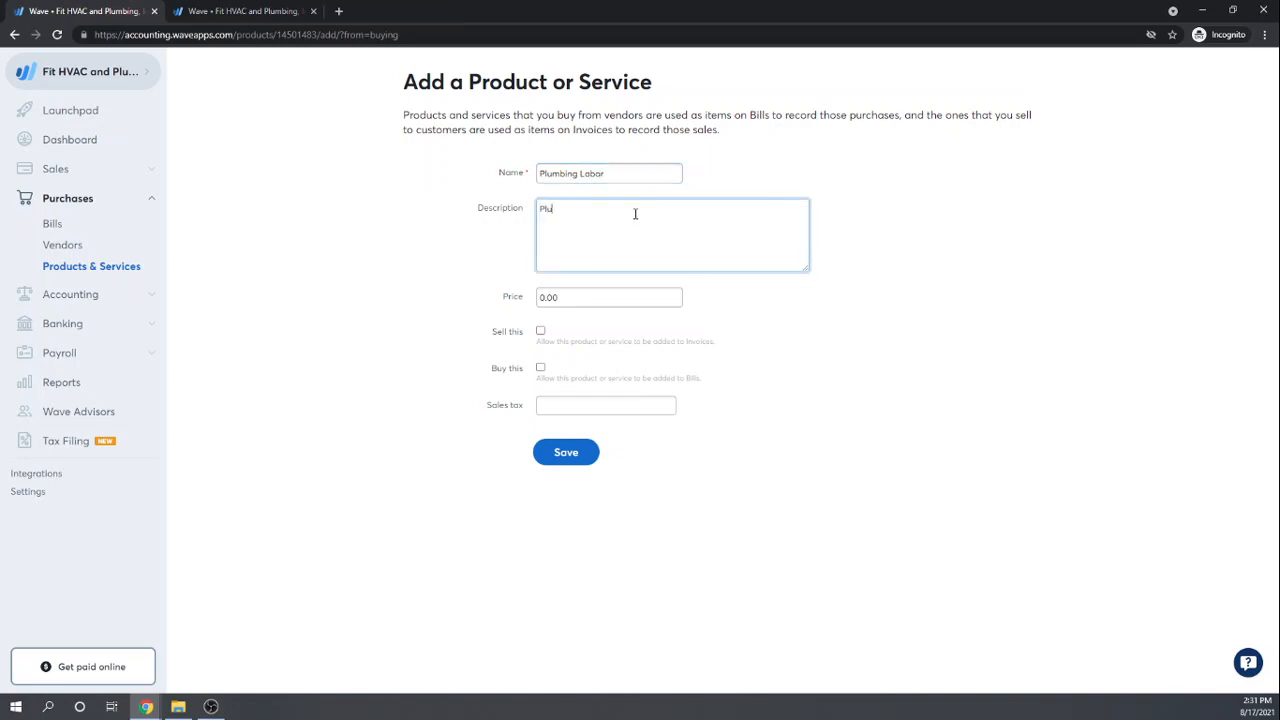
type("Plumbing Labor")
key("Tab")
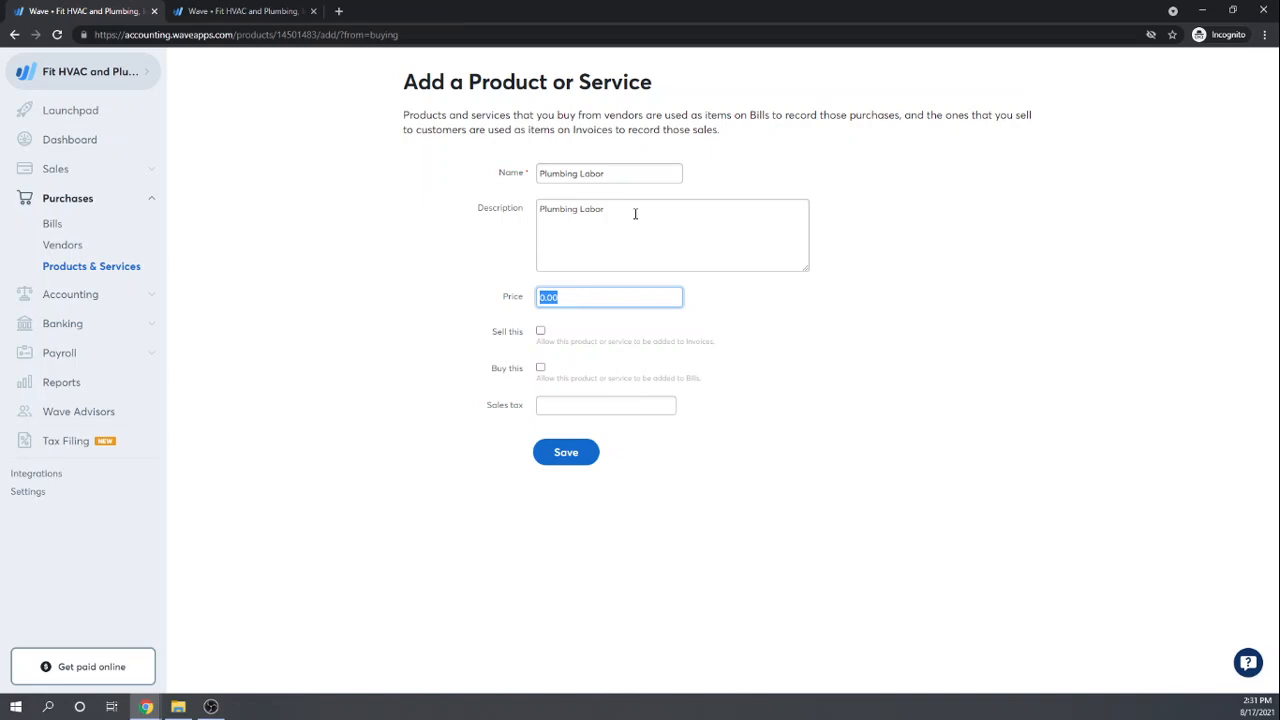
type("30")
key("Tab")
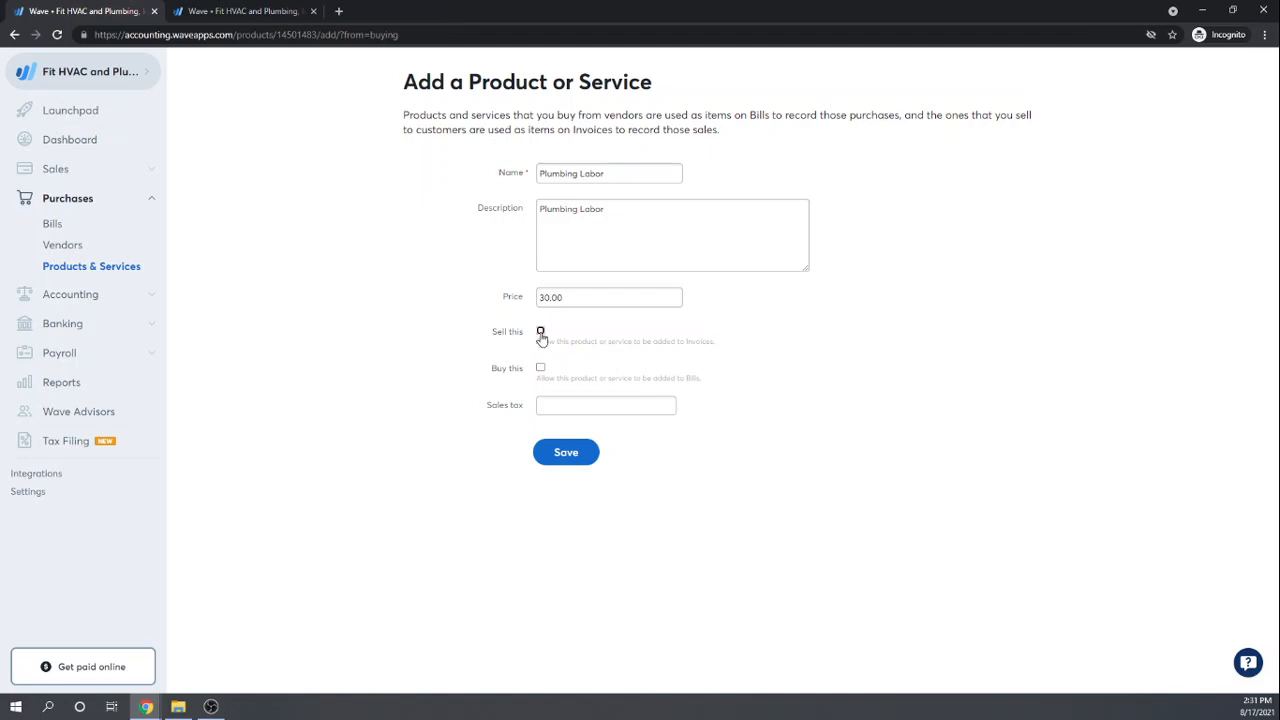
Step: Enable selling and buying with Services as income account, then begin creating a new expense account
left_click(541, 331)
left_click(541, 398)
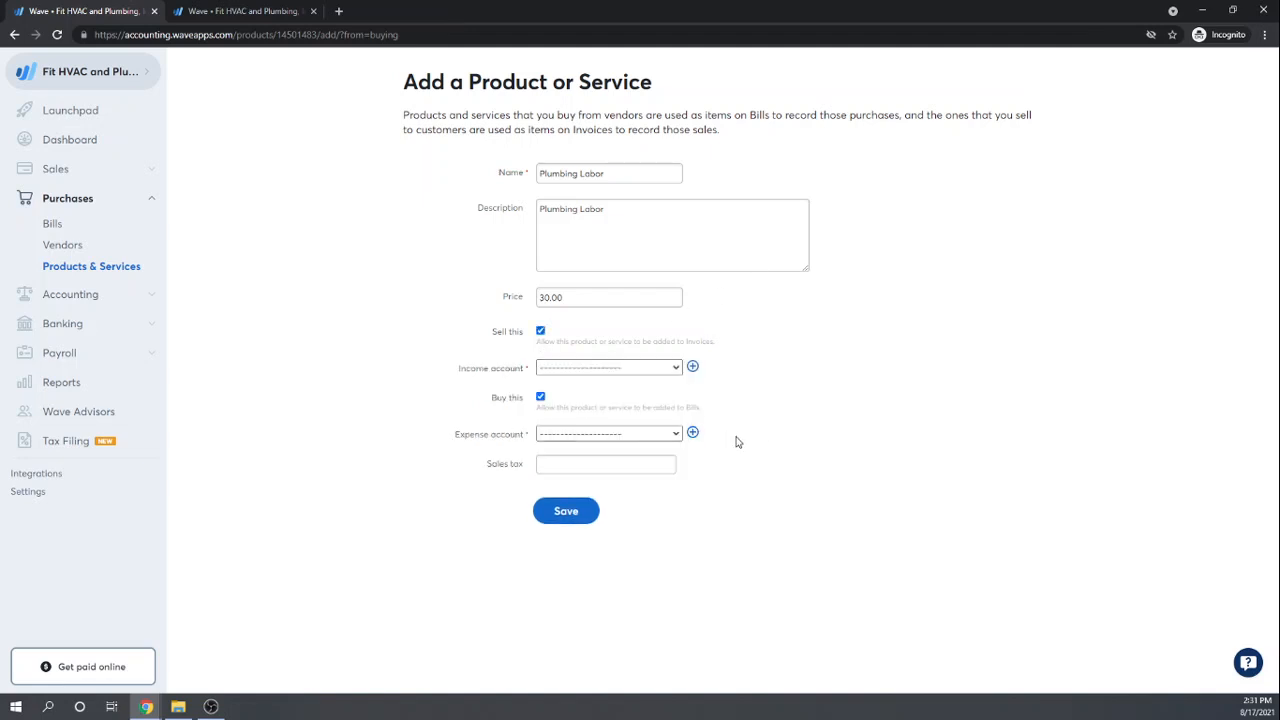
left_click(677, 369)
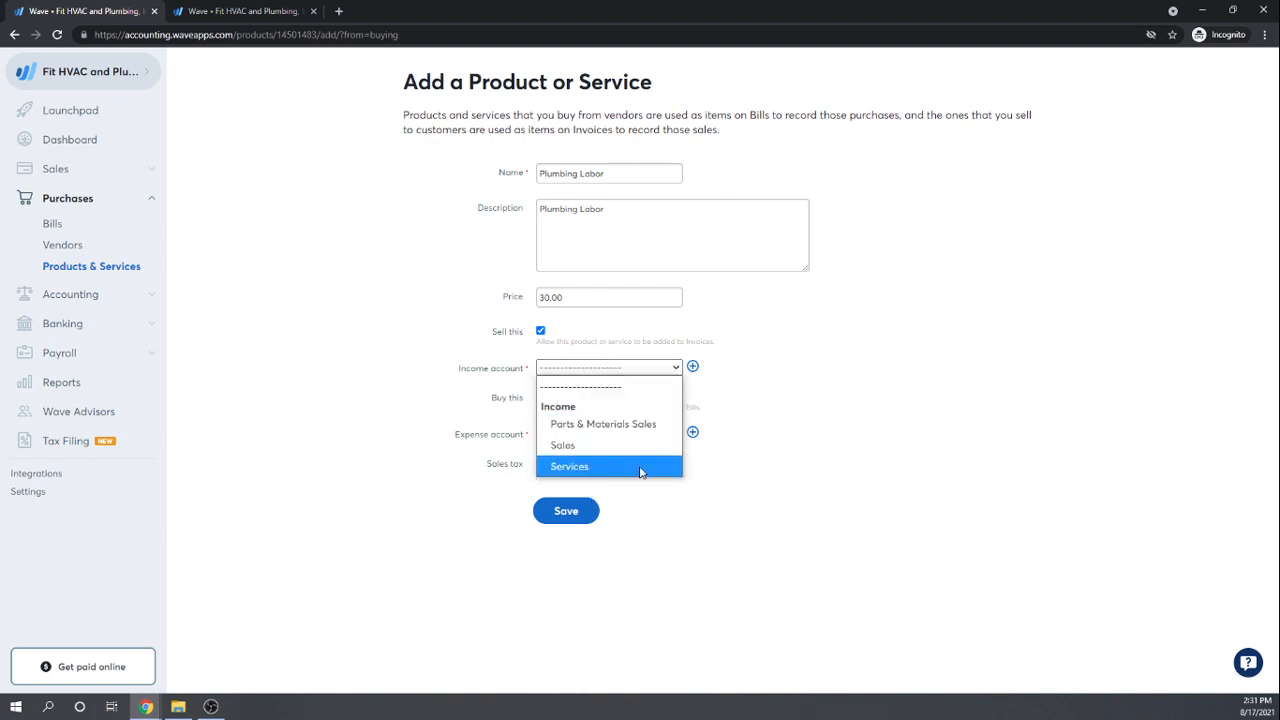
left_click(576, 466)
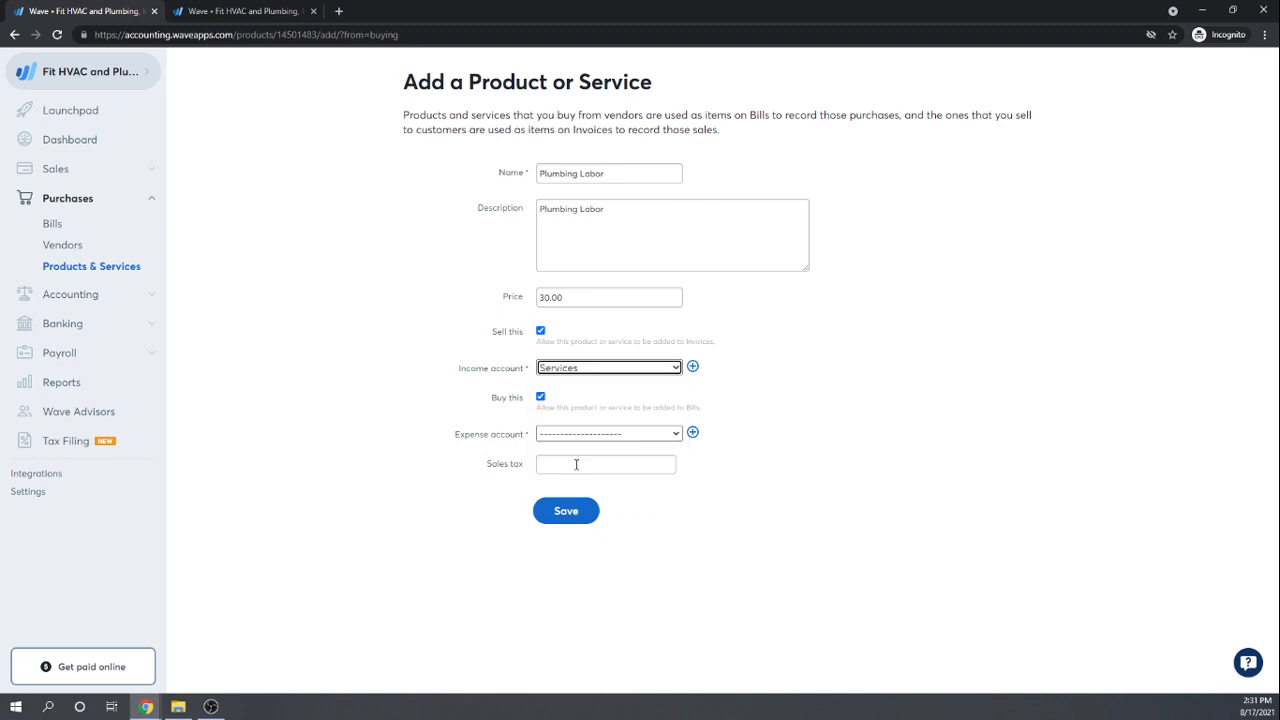
left_click(677, 436)
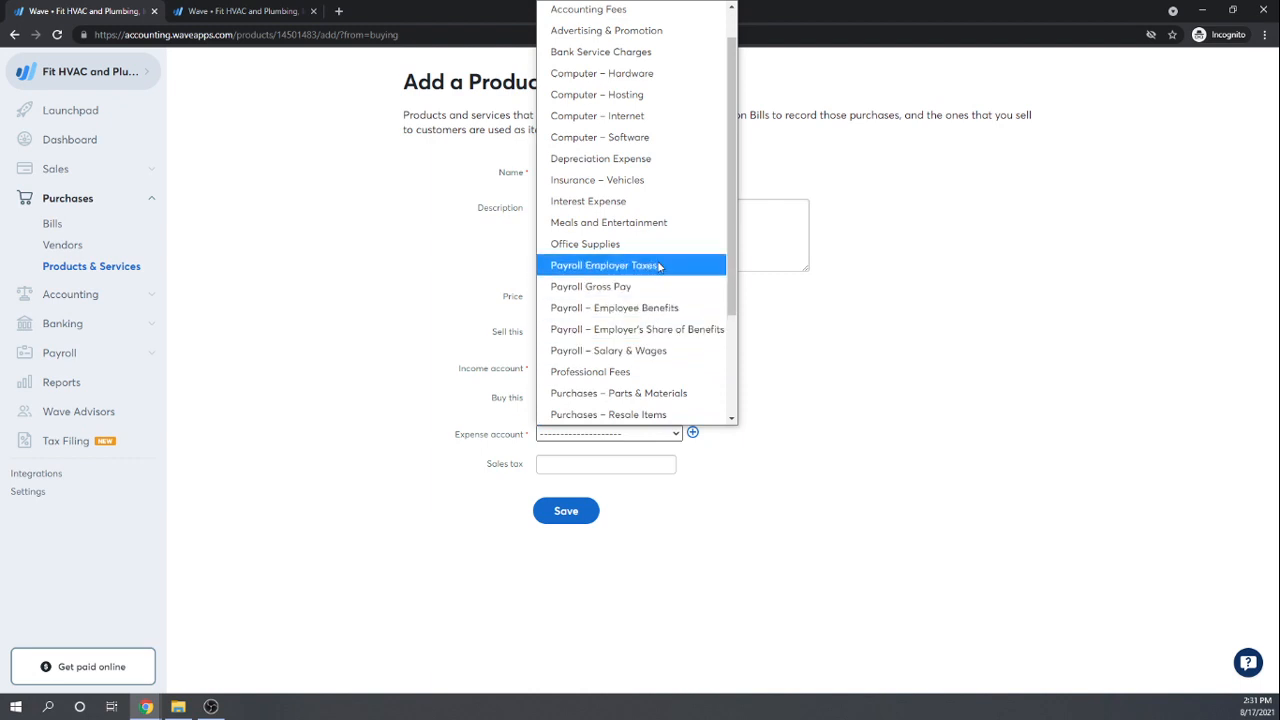
scroll(659, 266, "down", 3)
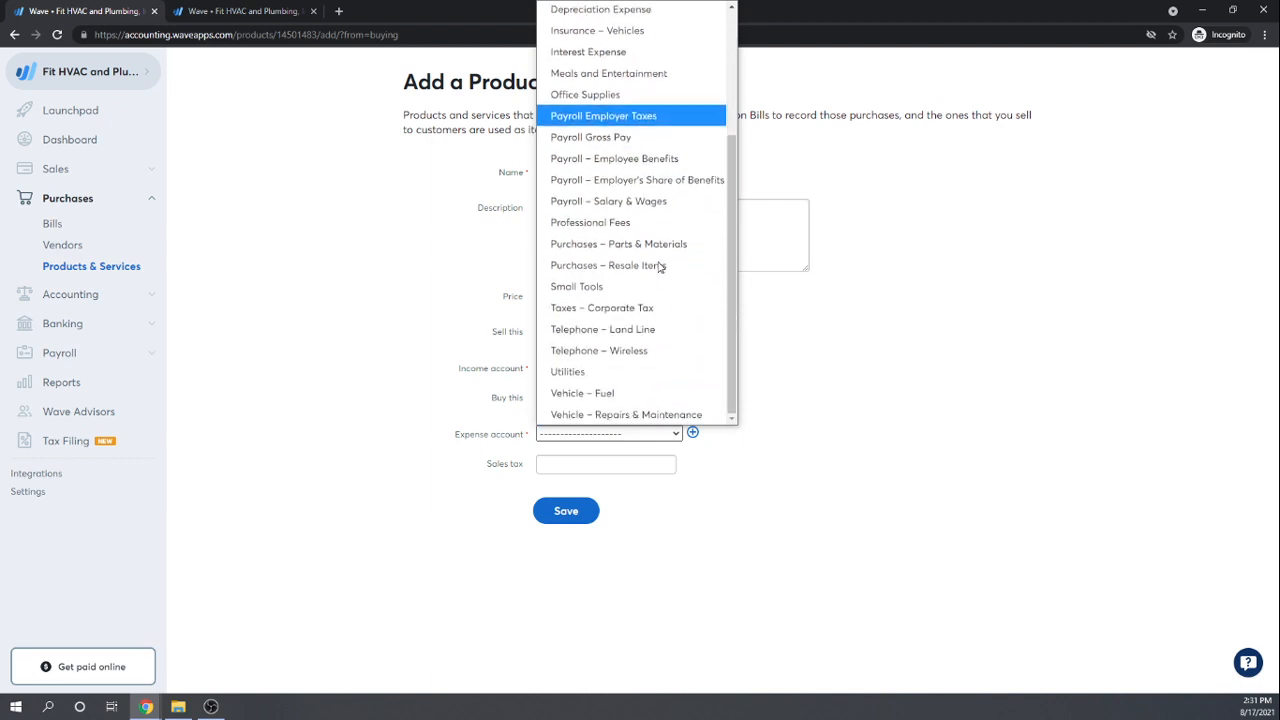
scroll(660, 267, "up", 4)
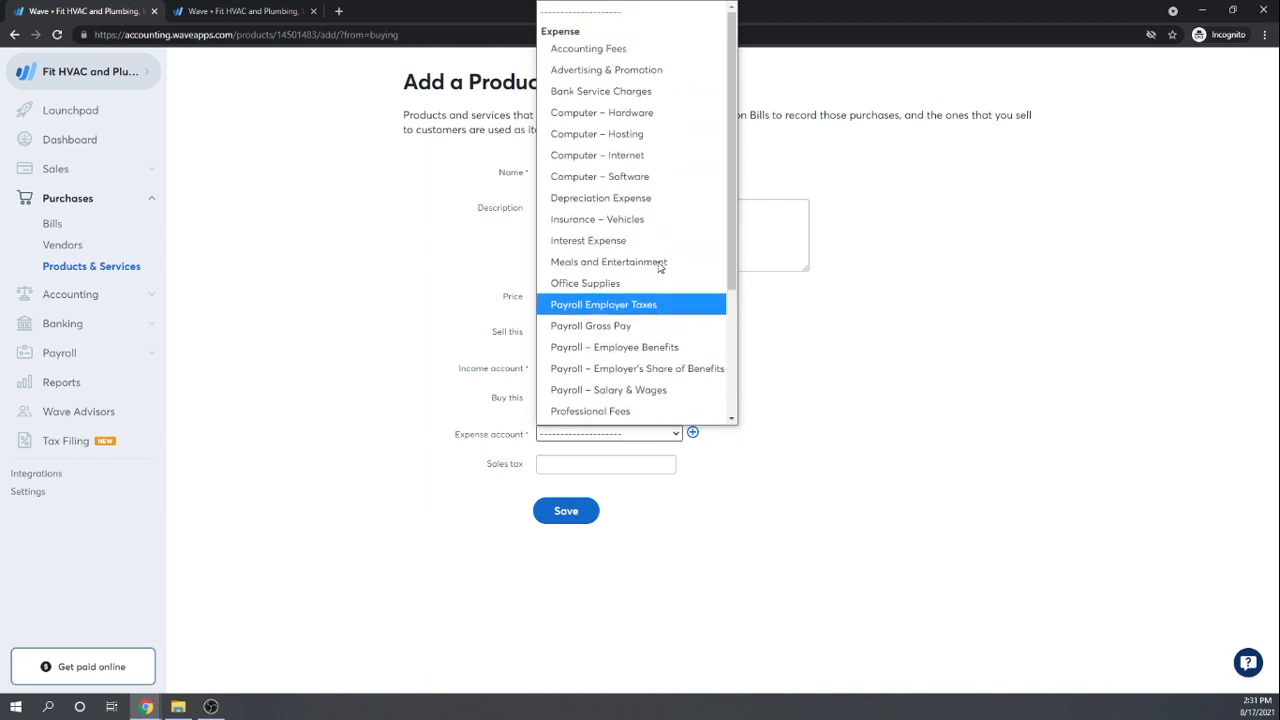
scroll(659, 266, "down", 4)
scroll(659, 266, "up", 4)
scroll(659, 266, "down", 4)
scroll(660, 266, "up", 4)
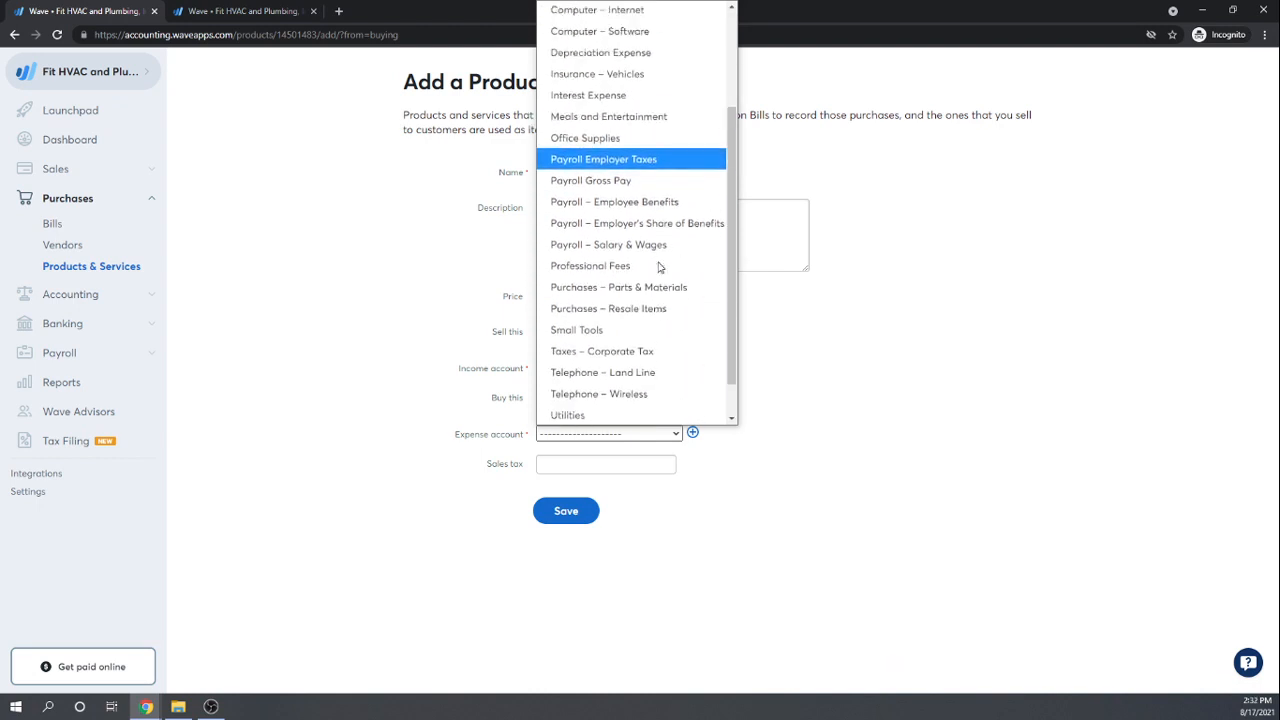
left_click(897, 527)
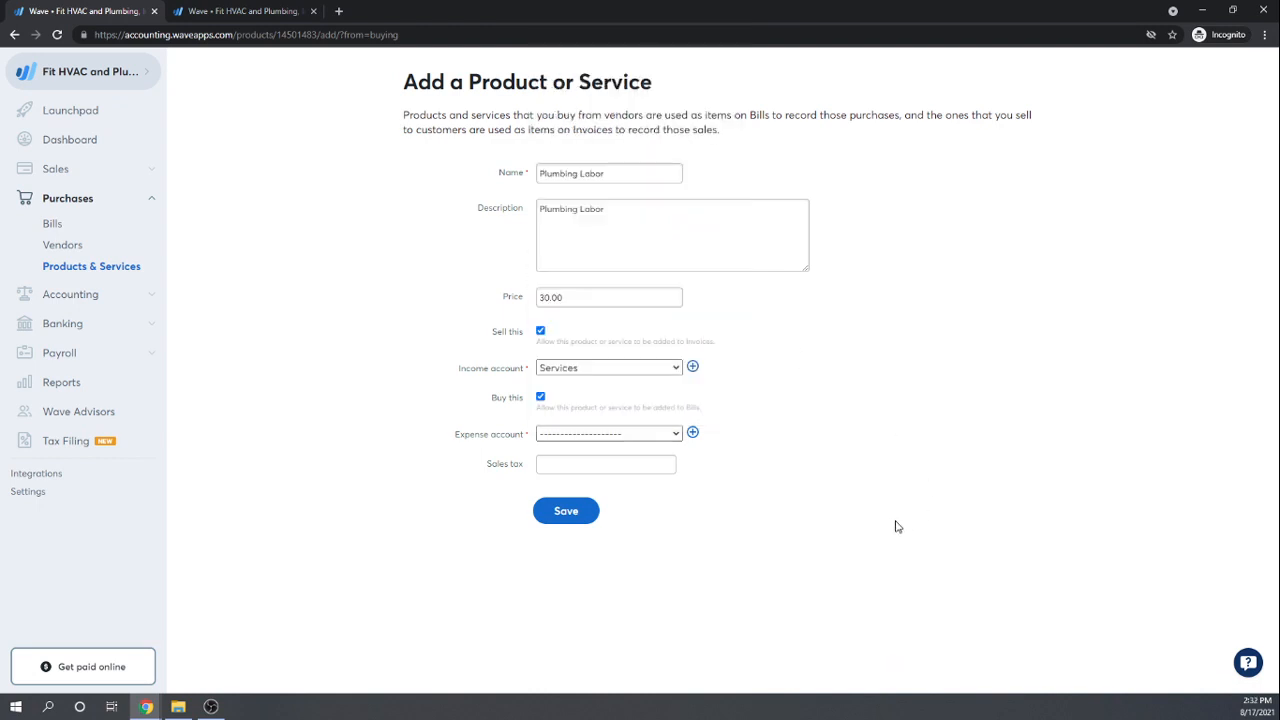
left_click(692, 432)
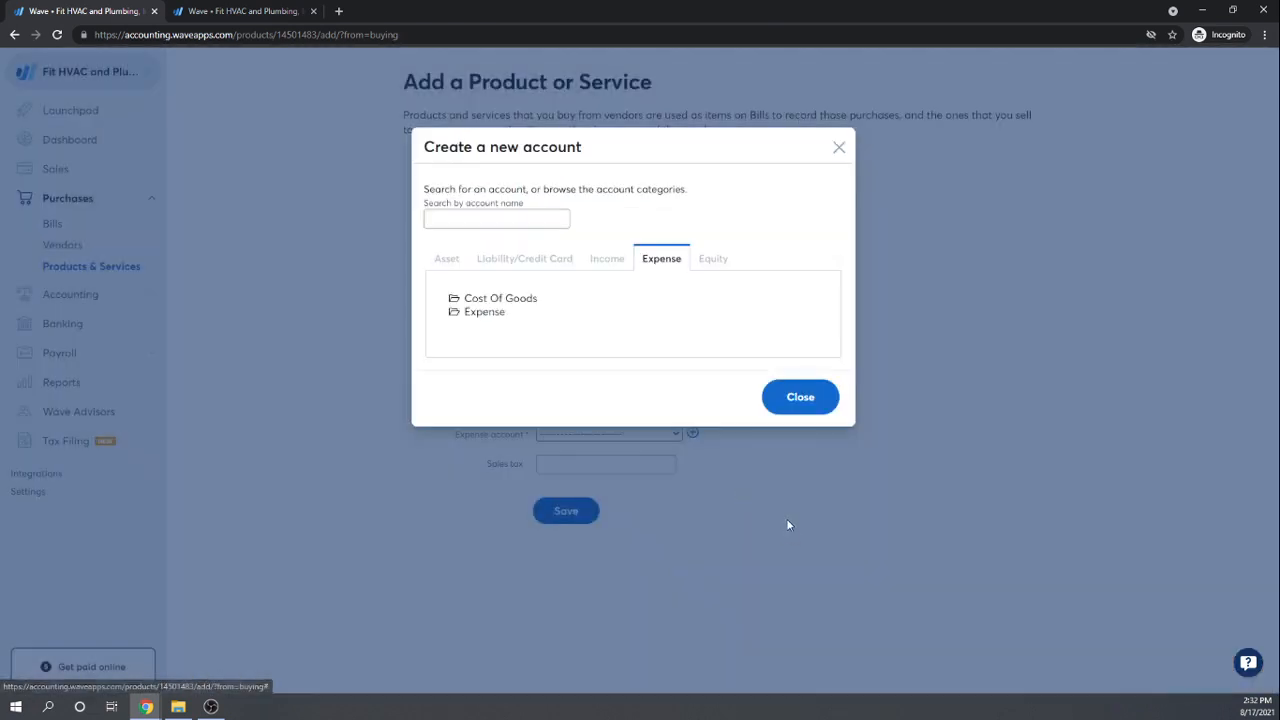
Step: Add Subcontractors' Expense under Cost Of Goods as the expense account and save Plumbing Labor
left_click(520, 298)
left_click(548, 314)
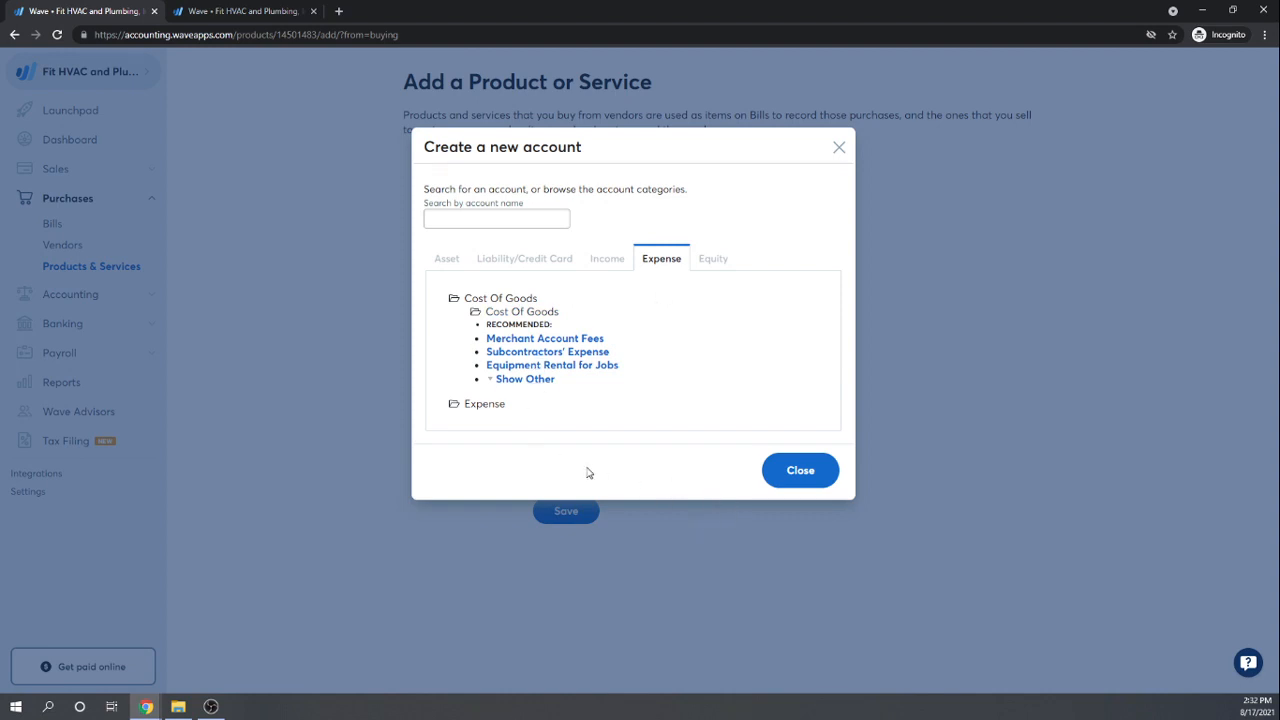
left_click(532, 355)
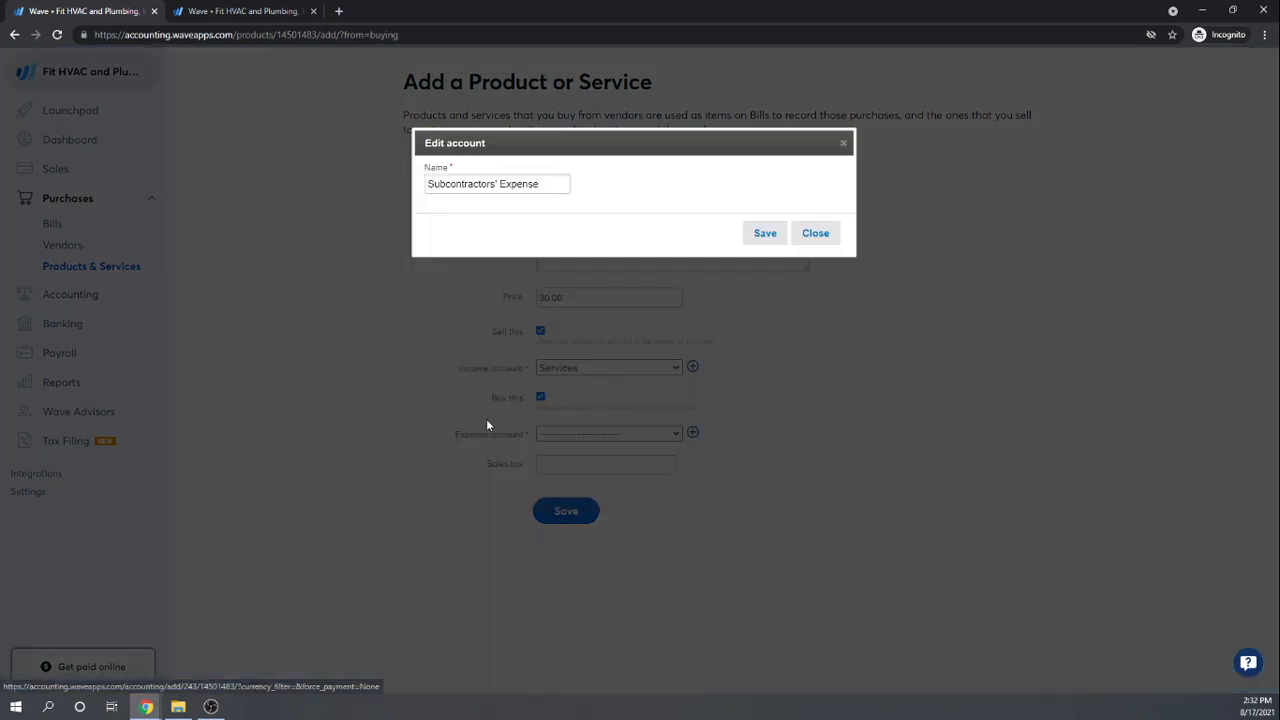
left_click(764, 233)
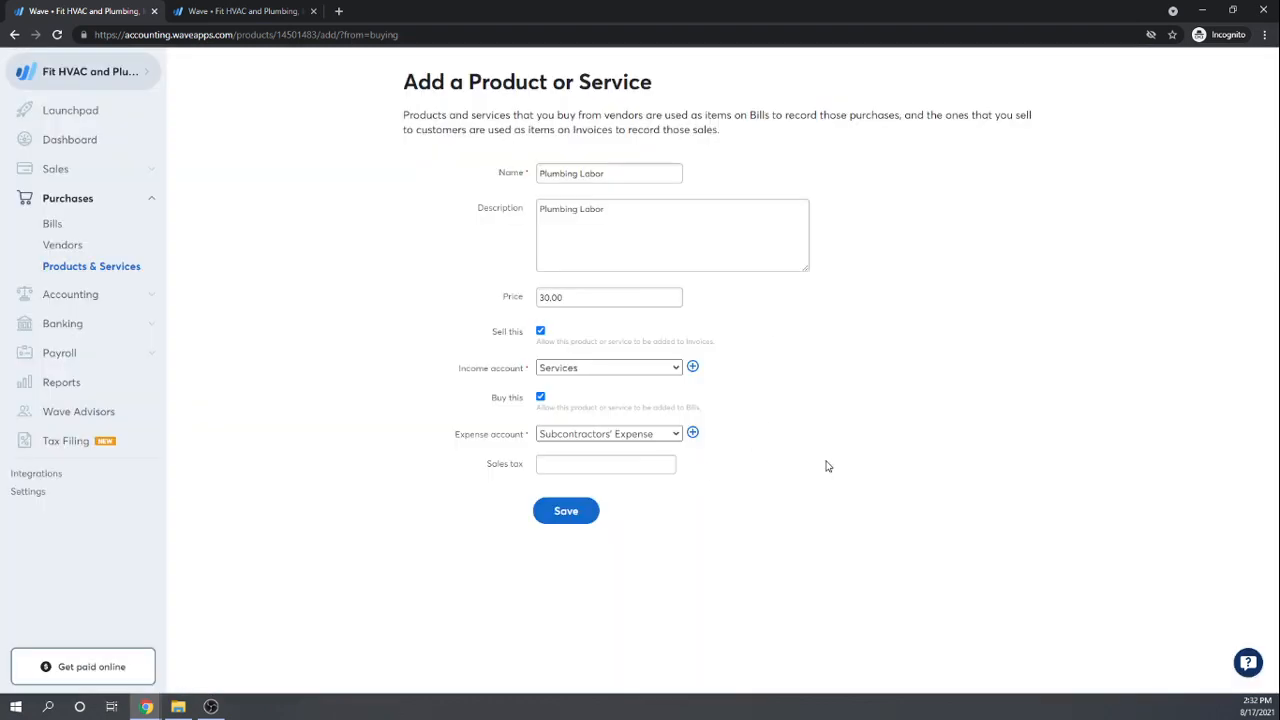
left_click(565, 512)
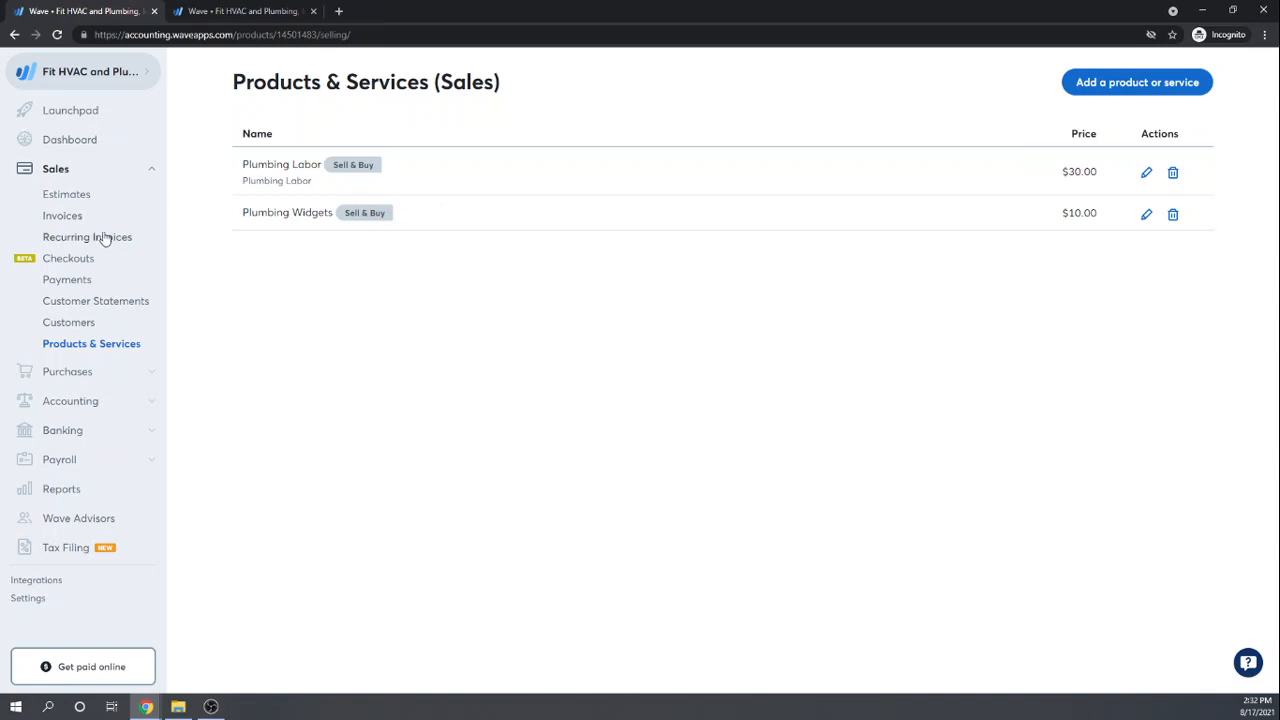
Step: Start a new bill from the Bills list for the newly added contractor vendor
left_click(67, 377)
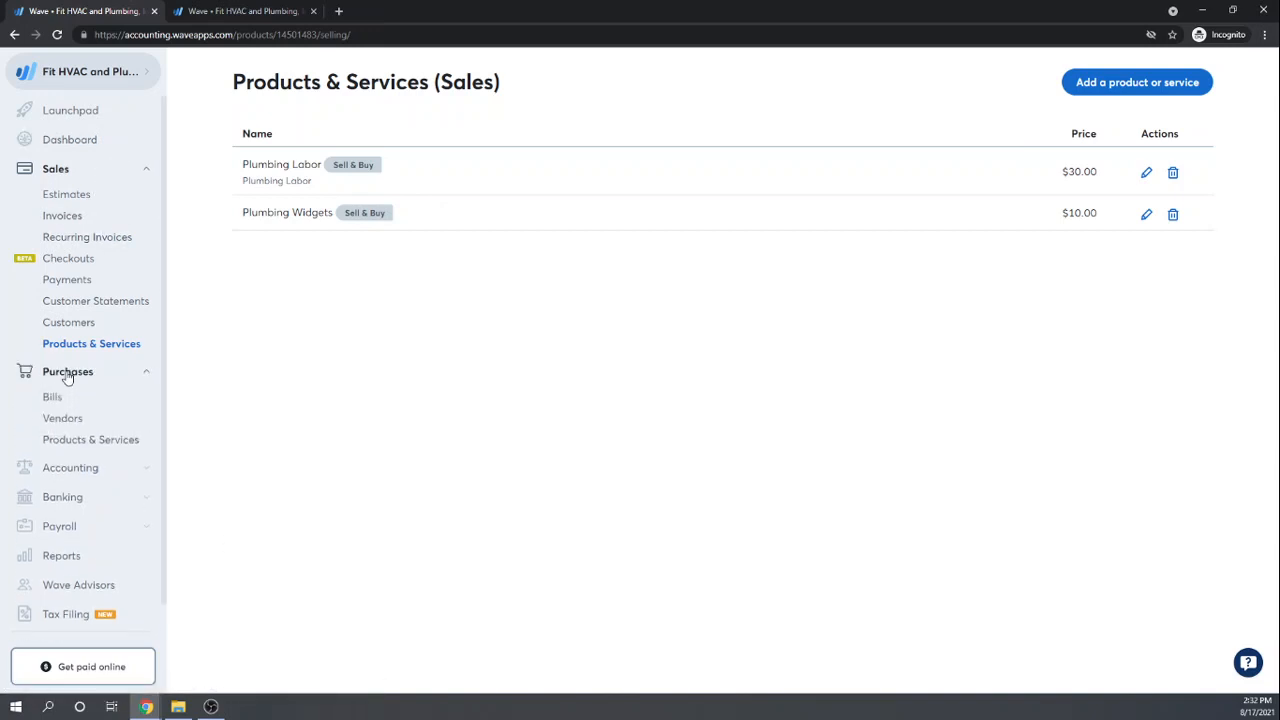
left_click(57, 401)
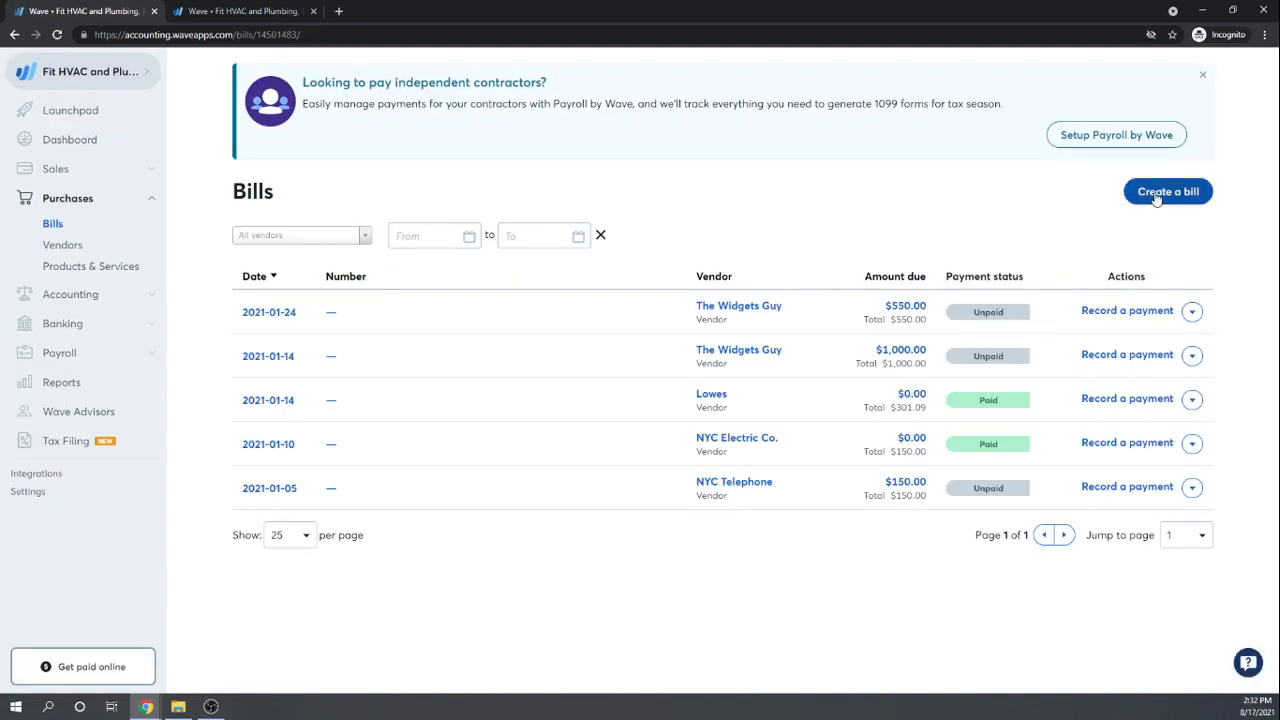
left_click(1158, 191)
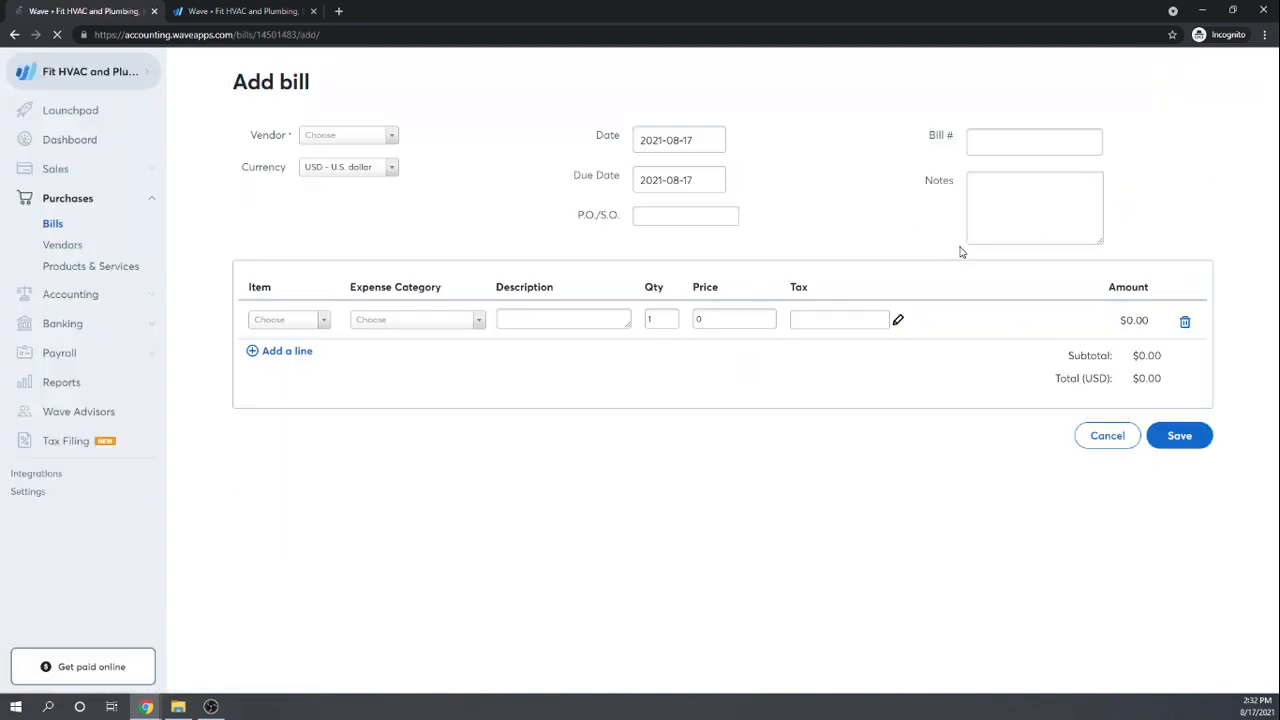
left_click(390, 137)
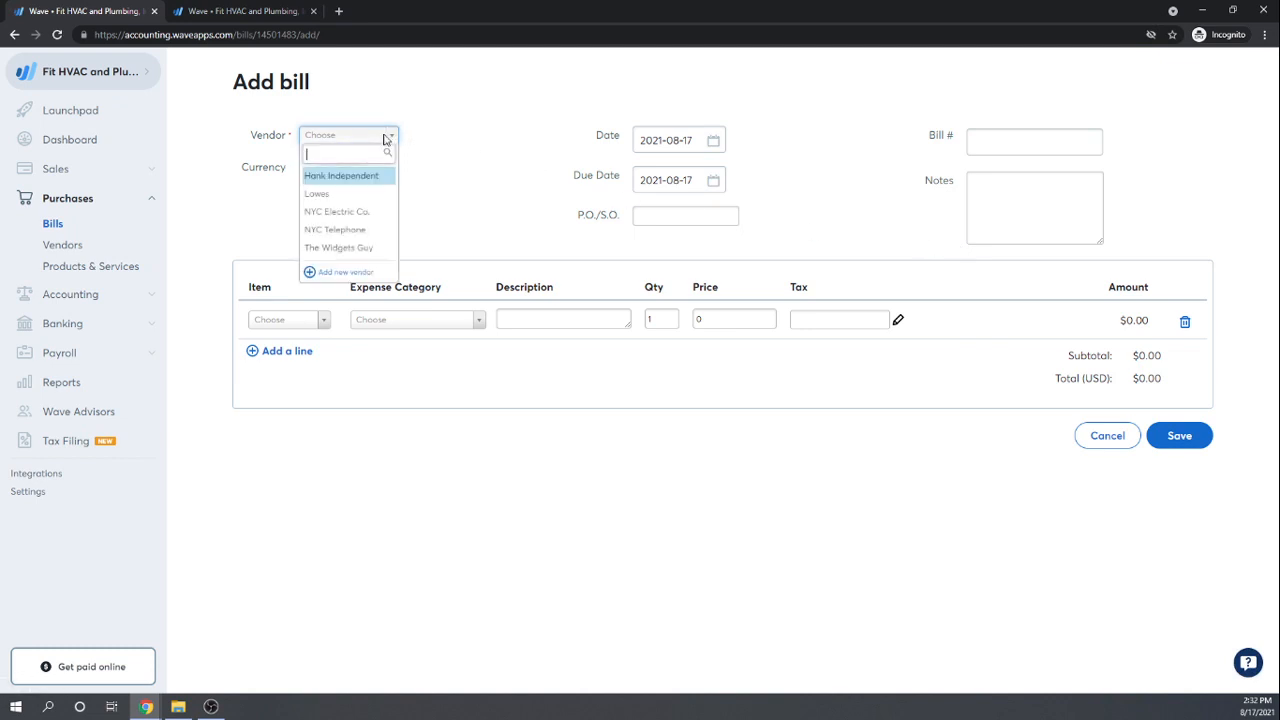
left_click(345, 177)
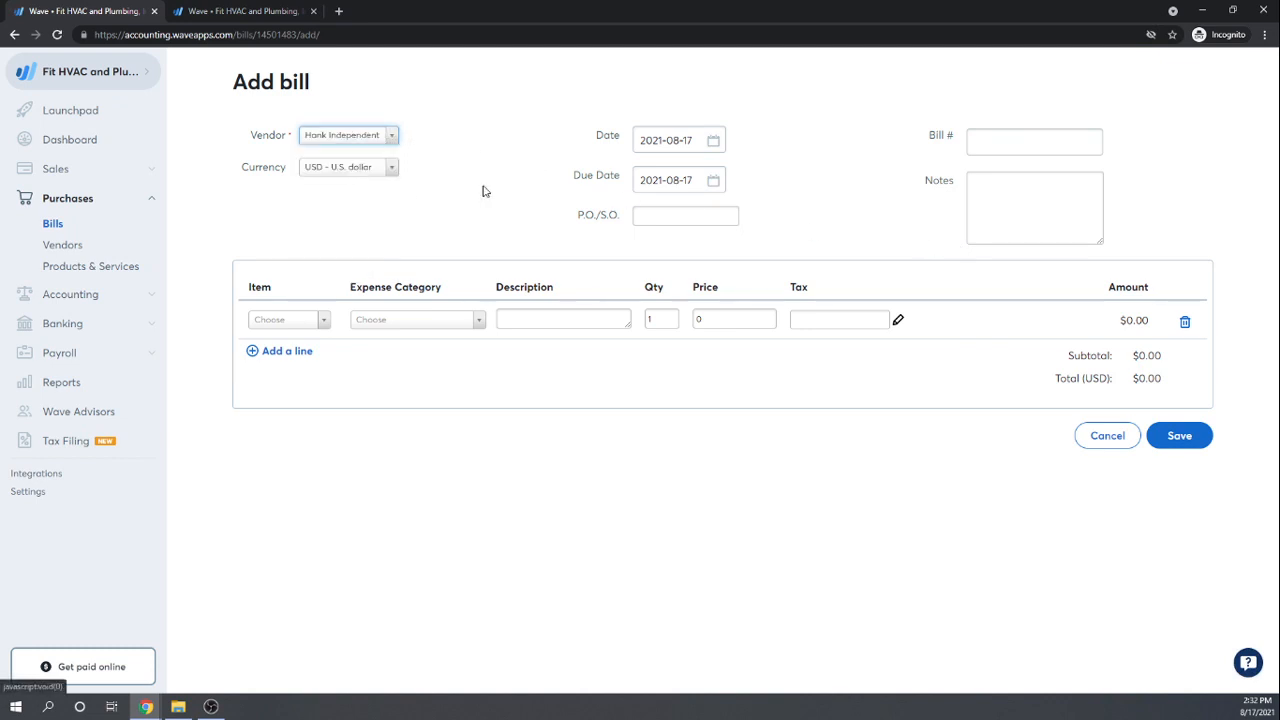
Step: Set the bill date to January 15, 2021
left_click(713, 141)
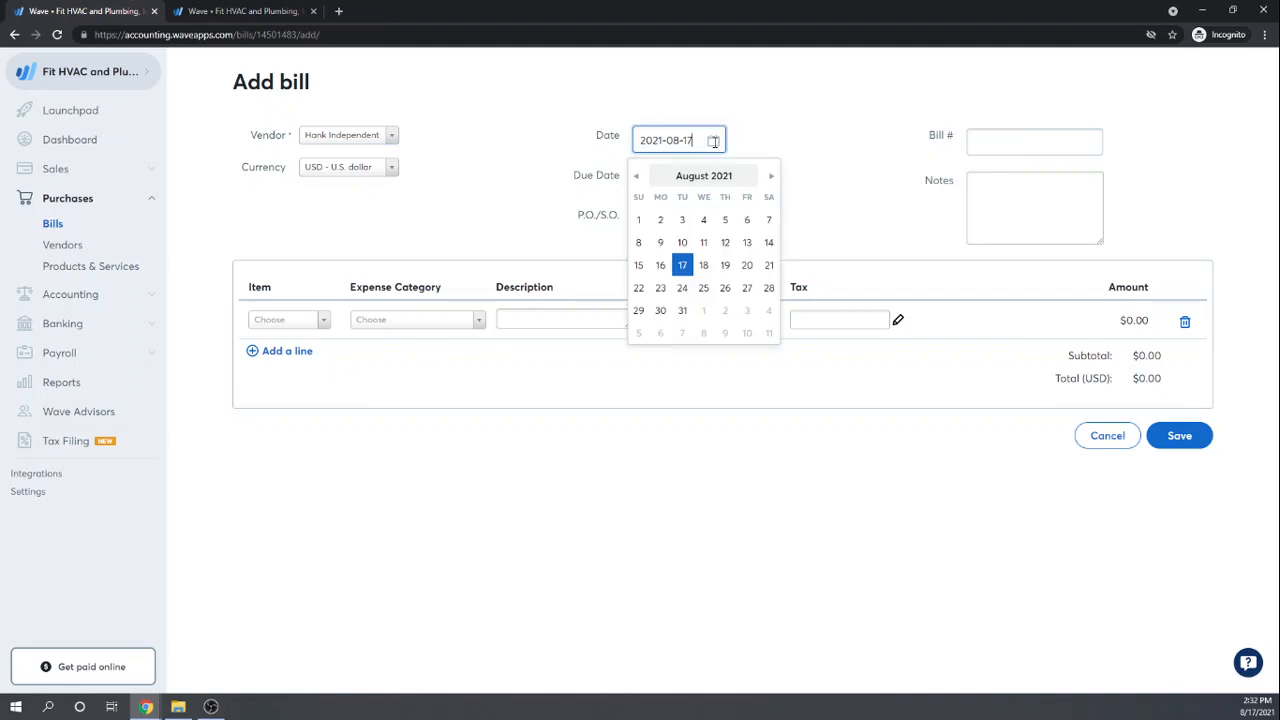
left_click(638, 176)
left_click(638, 176)
left_click(638, 176)
left_click(638, 176)
left_click(638, 176)
left_click(638, 176)
left_click(638, 176)
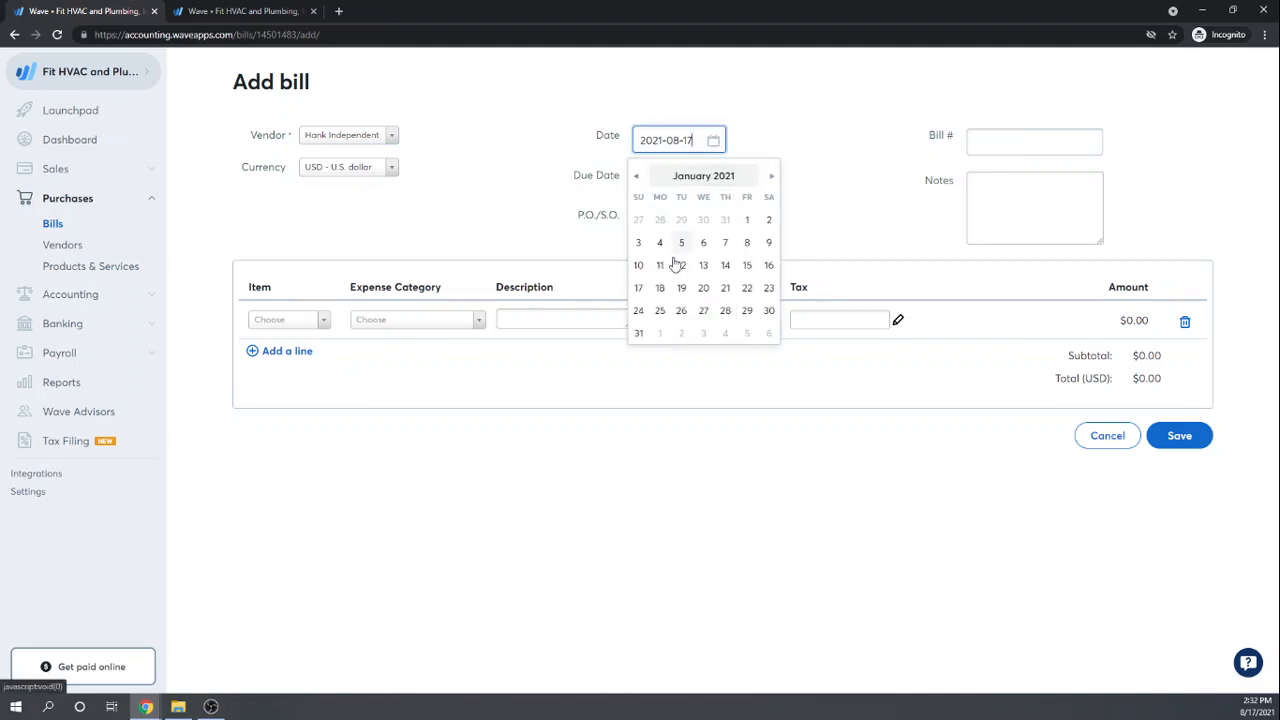
left_click(747, 265)
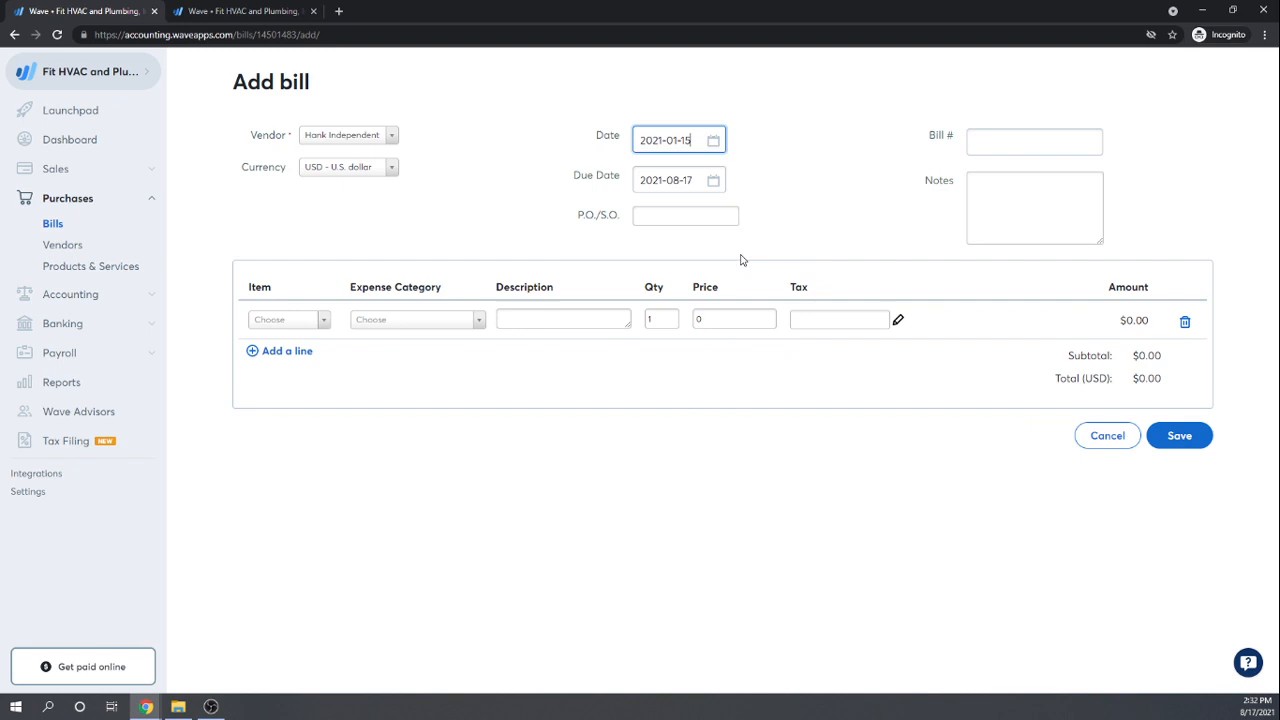
Step: Set the due date to January 15, 2021
left_click(690, 184)
left_click(637, 216)
left_click(637, 216)
left_click(637, 216)
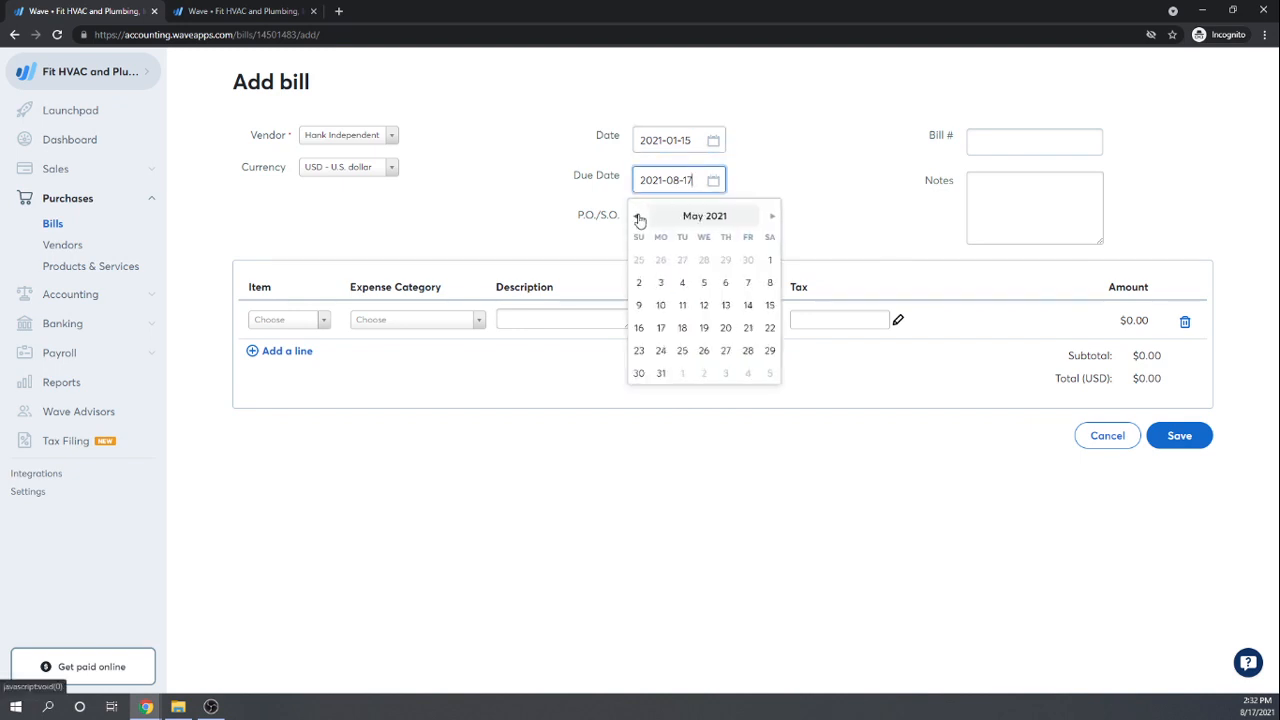
left_click(637, 216)
left_click(637, 216)
left_click(637, 216)
left_click(638, 217)
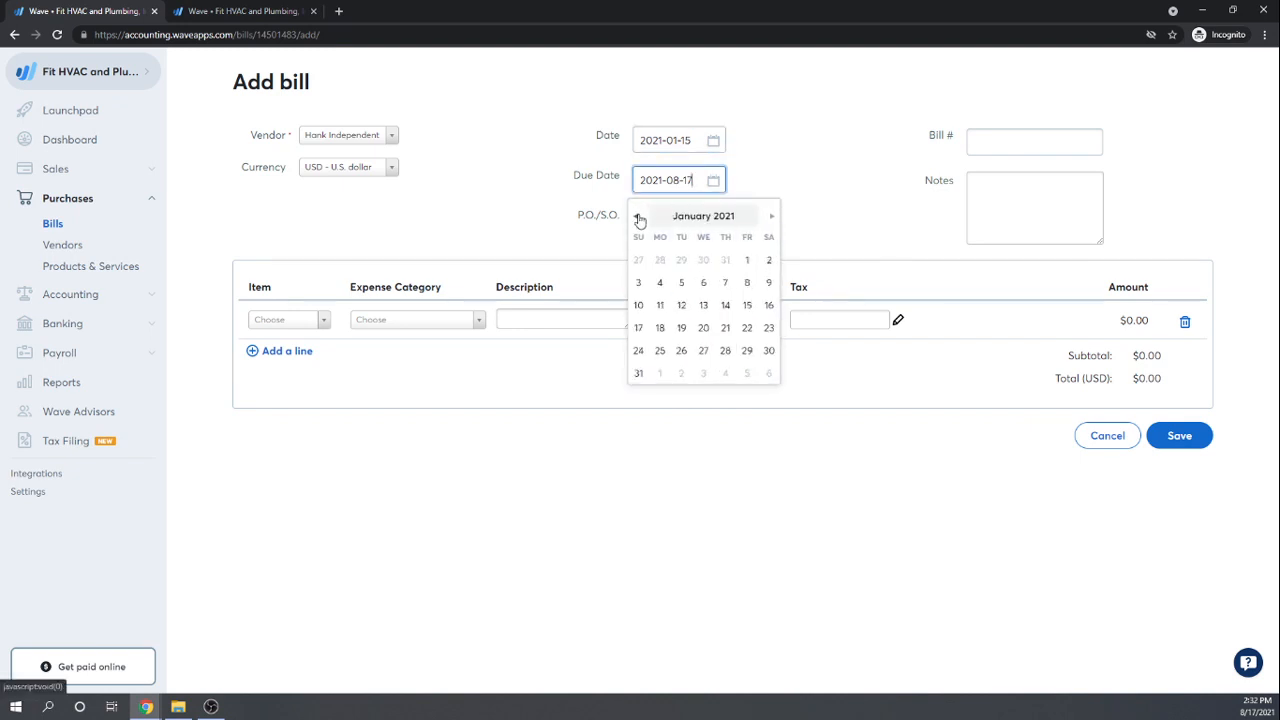
left_click(748, 306)
key("Tab")
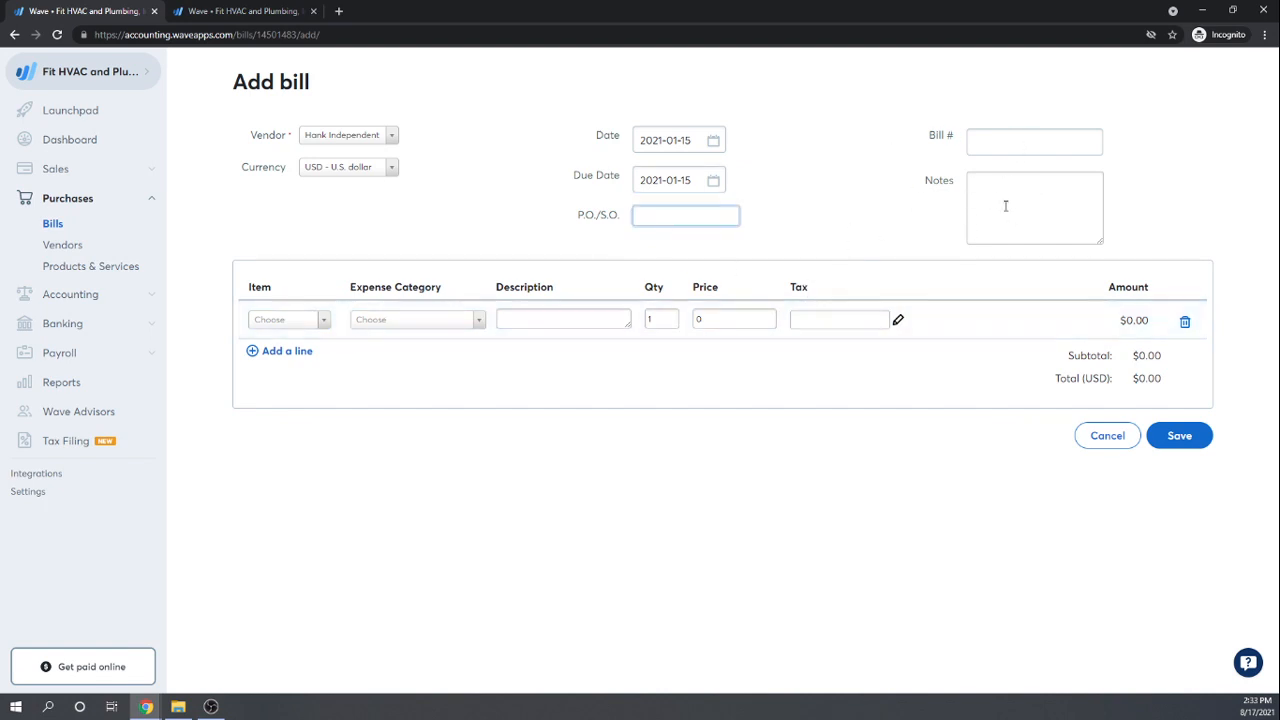
Step: Add the note "30 hours on Family Bowling Bathroom Renovation" to the bill
left_click(997, 193)
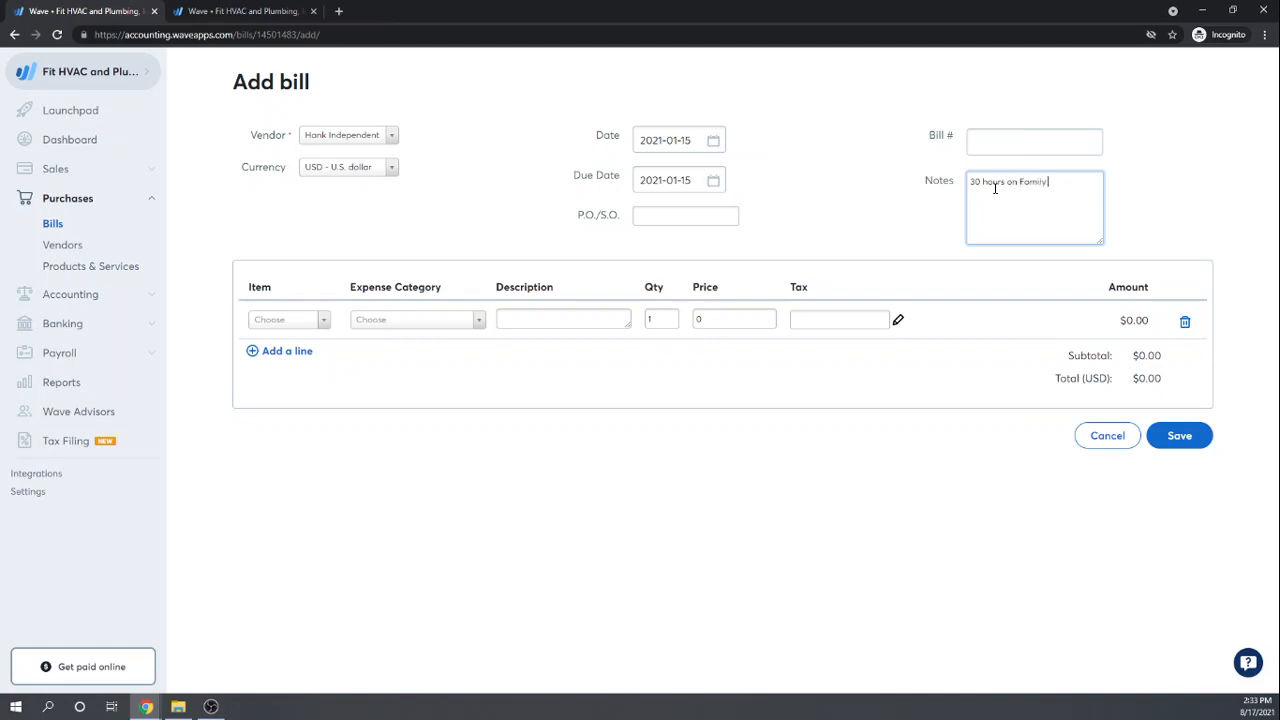
type("Bowling Bathroom Renovation")
key("Tab")
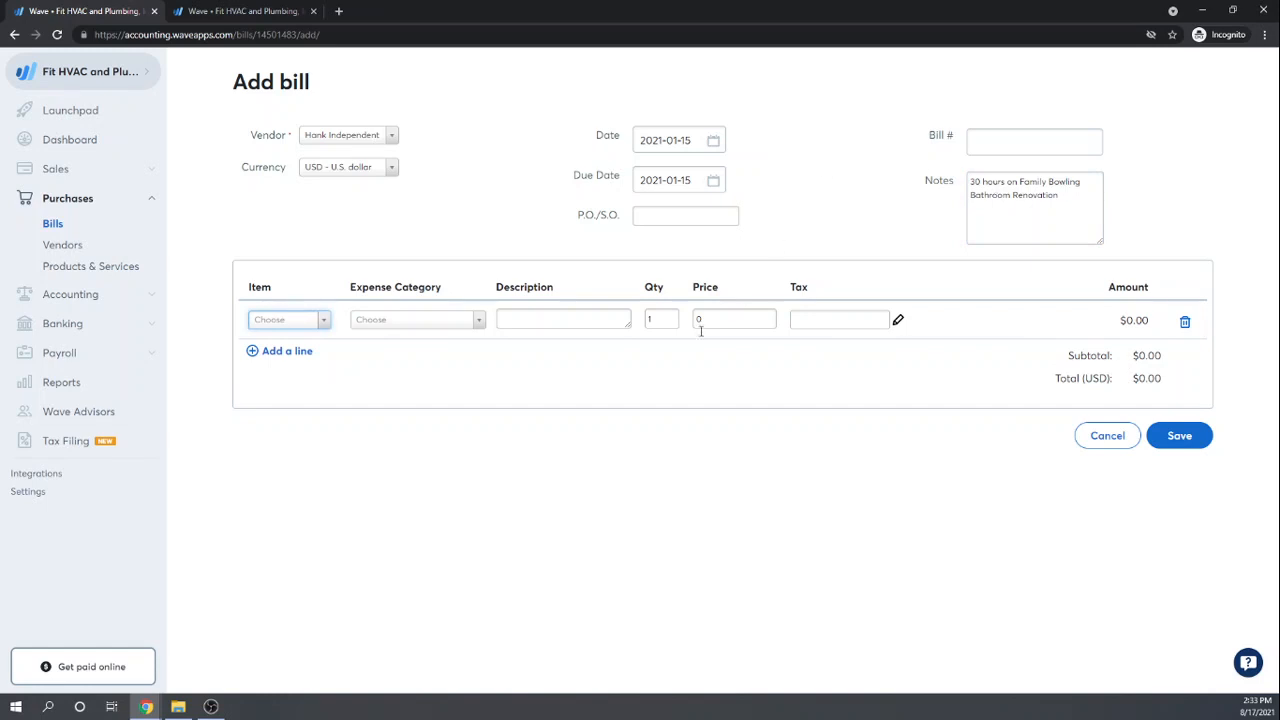
Step: Add a Plumbing Labor line item with quantity 40
left_click(321, 322)
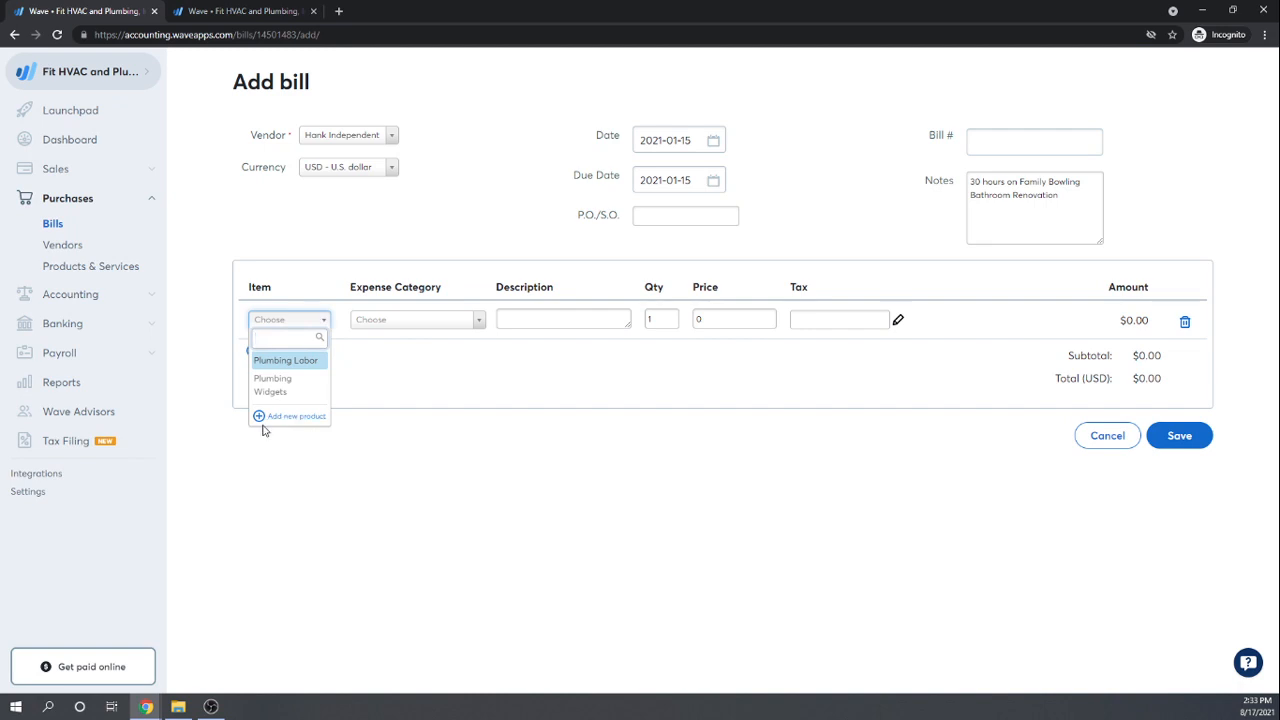
left_click(280, 364)
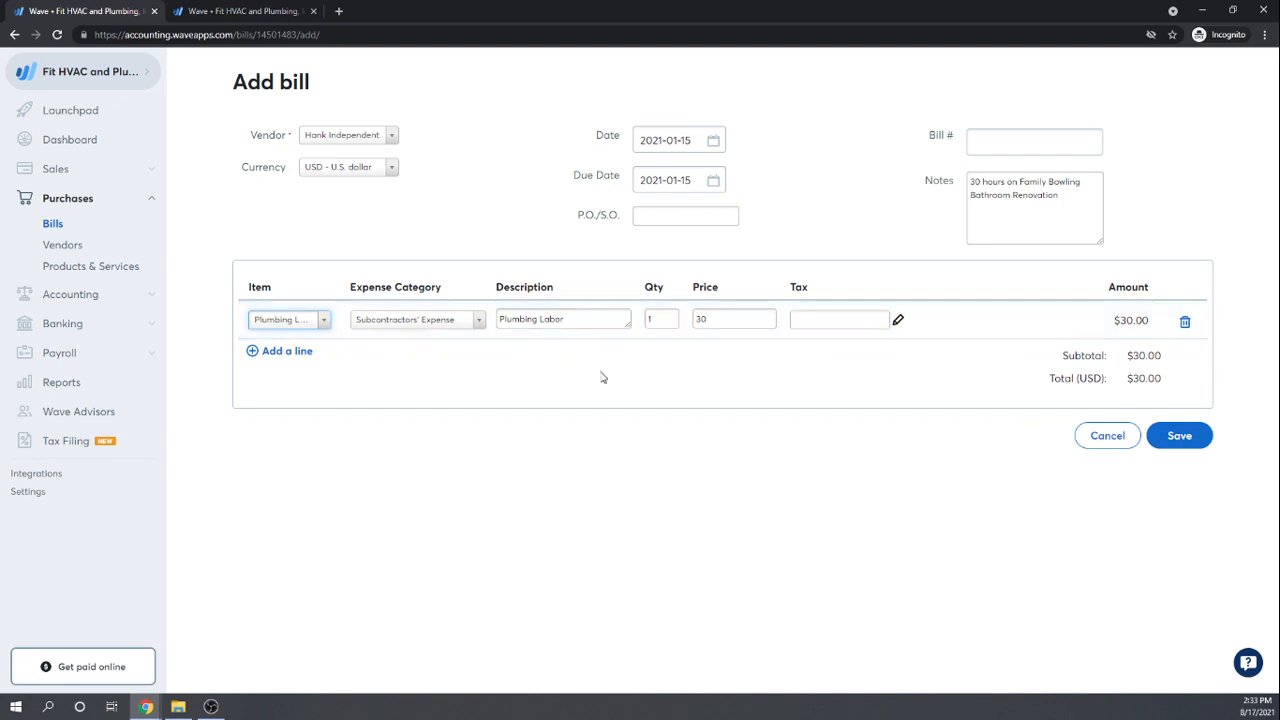
left_click(661, 316)
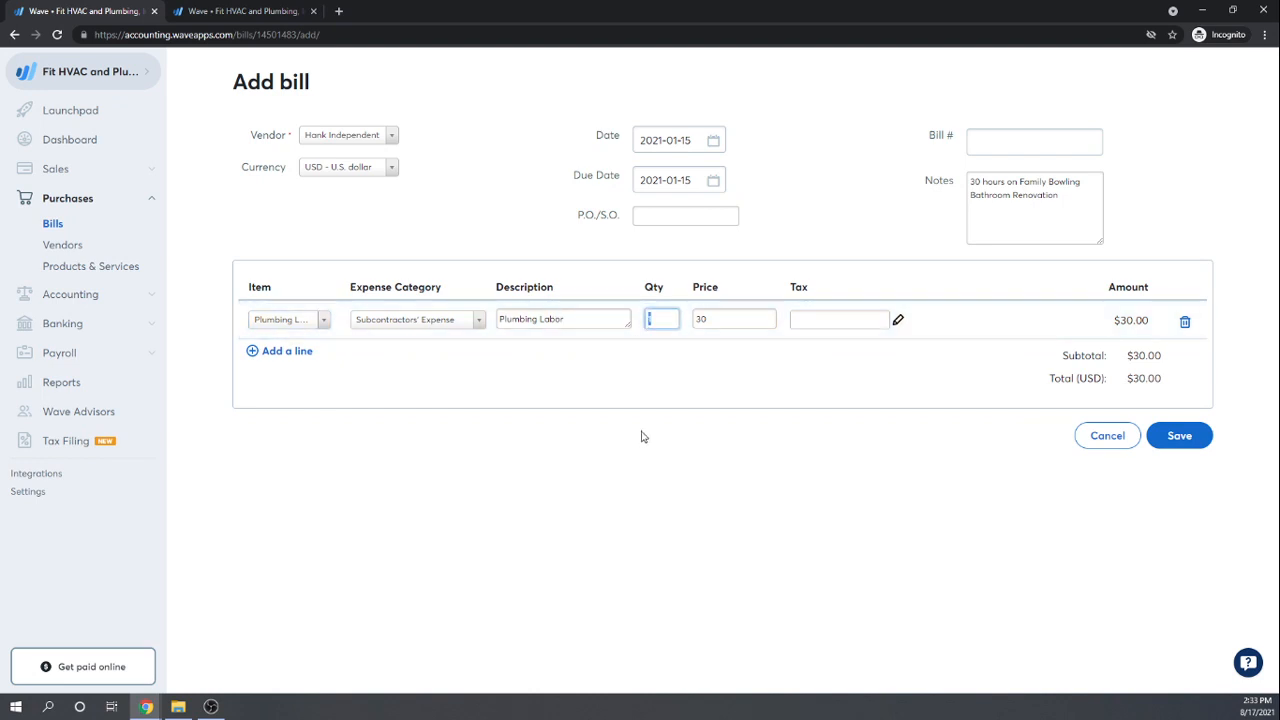
type("40")
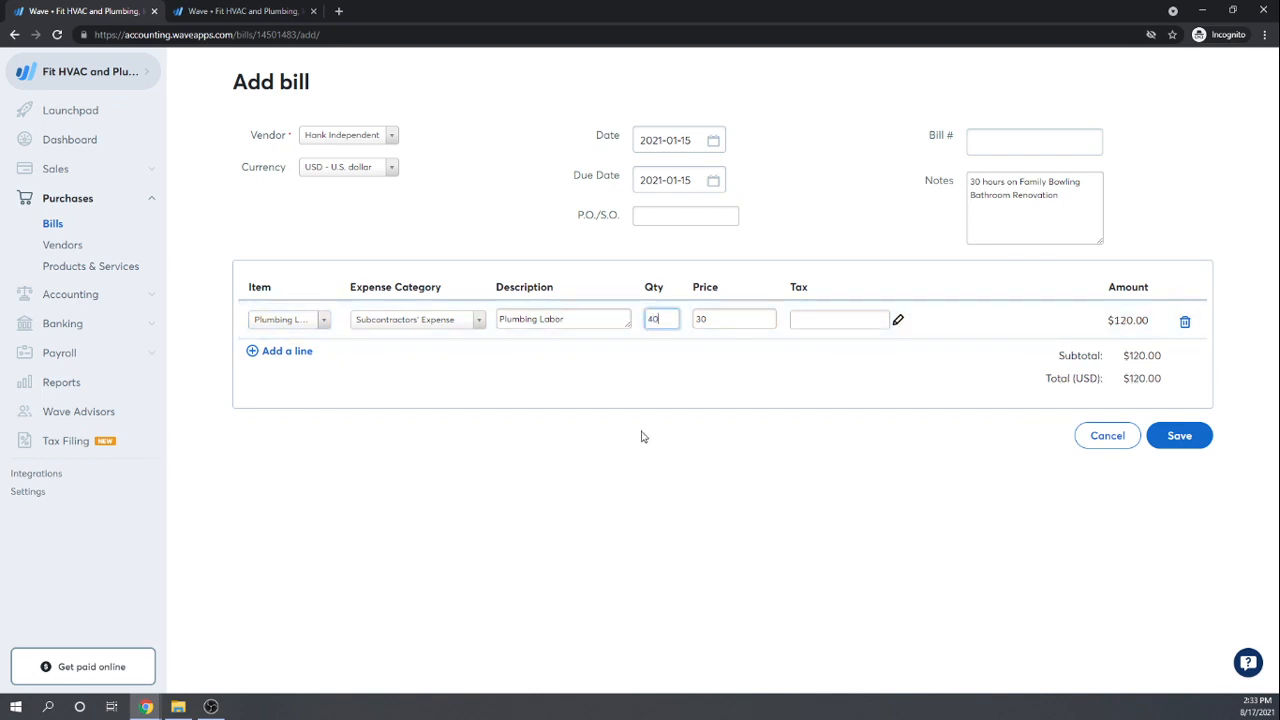
key("Tab")
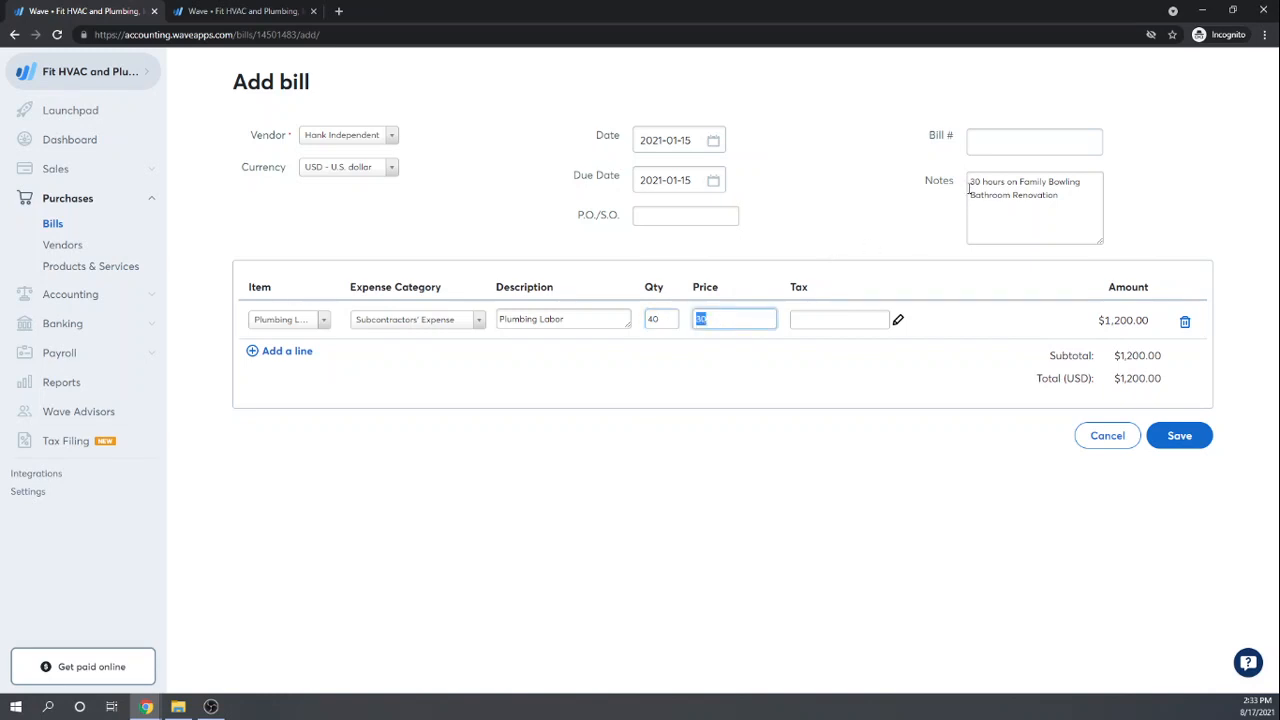
Step: Change the note from 30 to 40 hours and save the bill
left_click(973, 183)
key("BackSpace")
type("4")
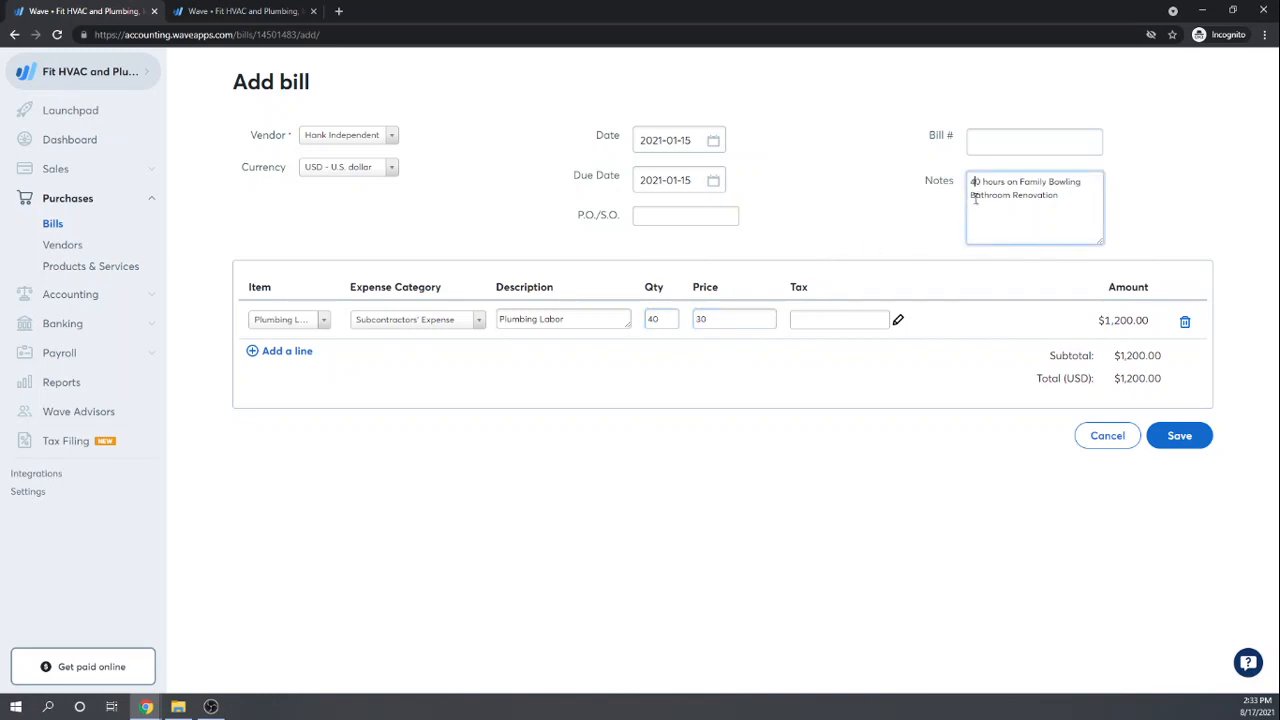
key("Tab")
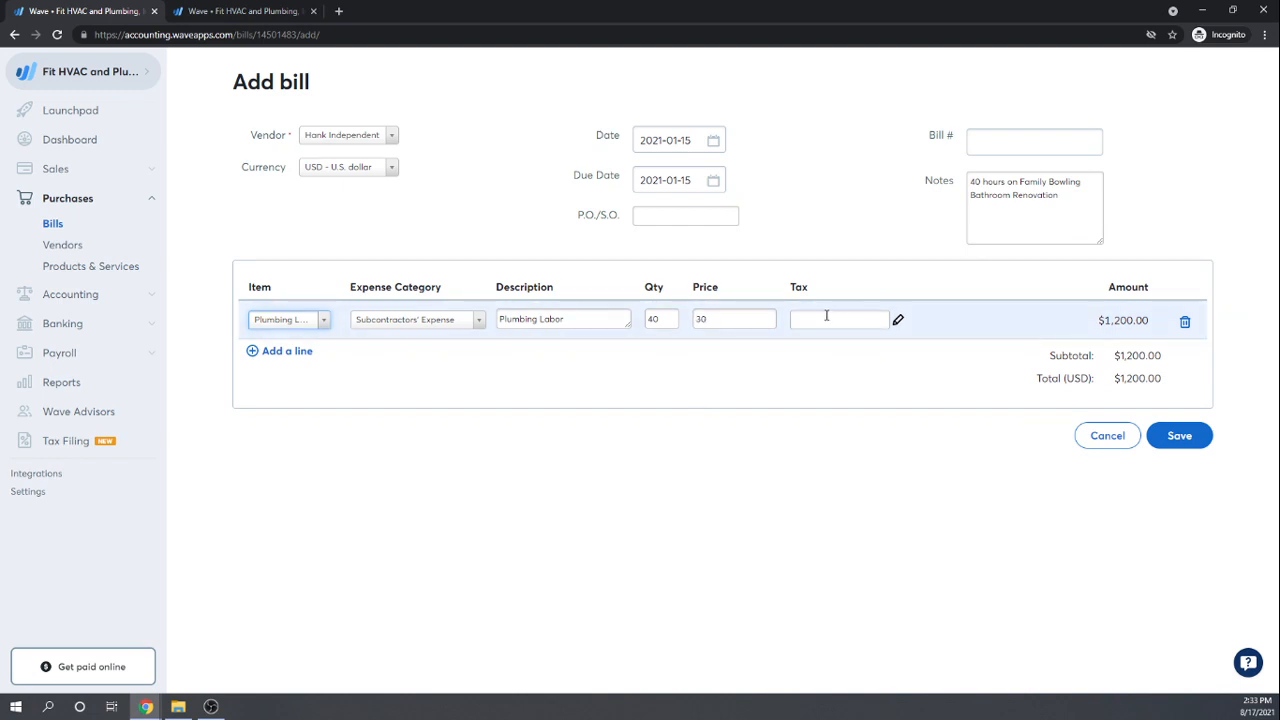
left_click(1190, 448)
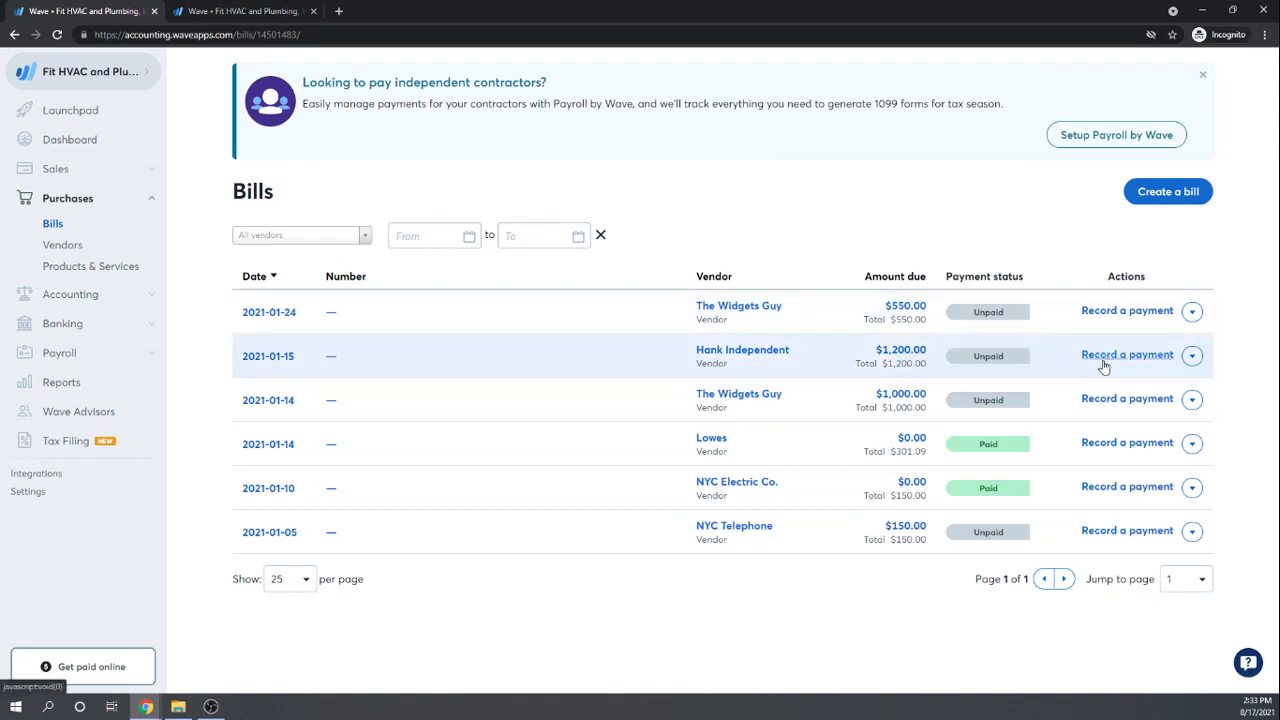
Step: Record the $1,200 bill's payment by Check from the Checking Account and save it
left_click(1108, 360)
left_click(745, 273)
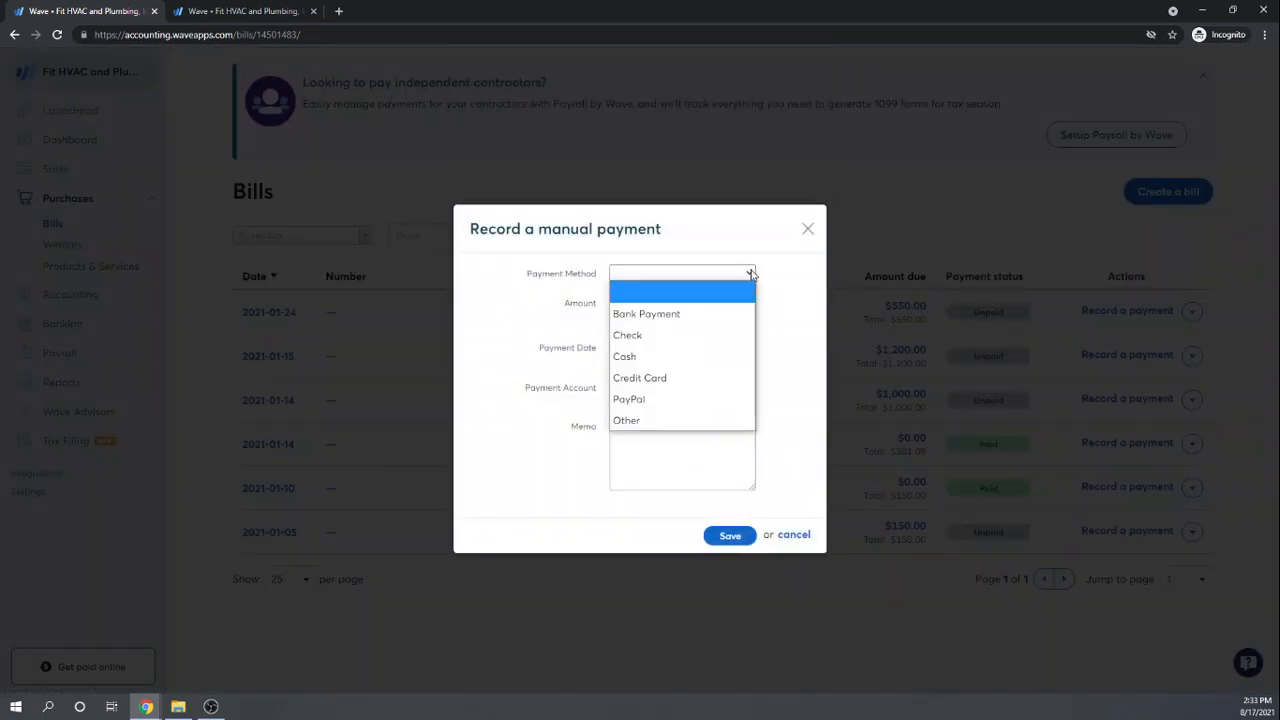
left_click(658, 334)
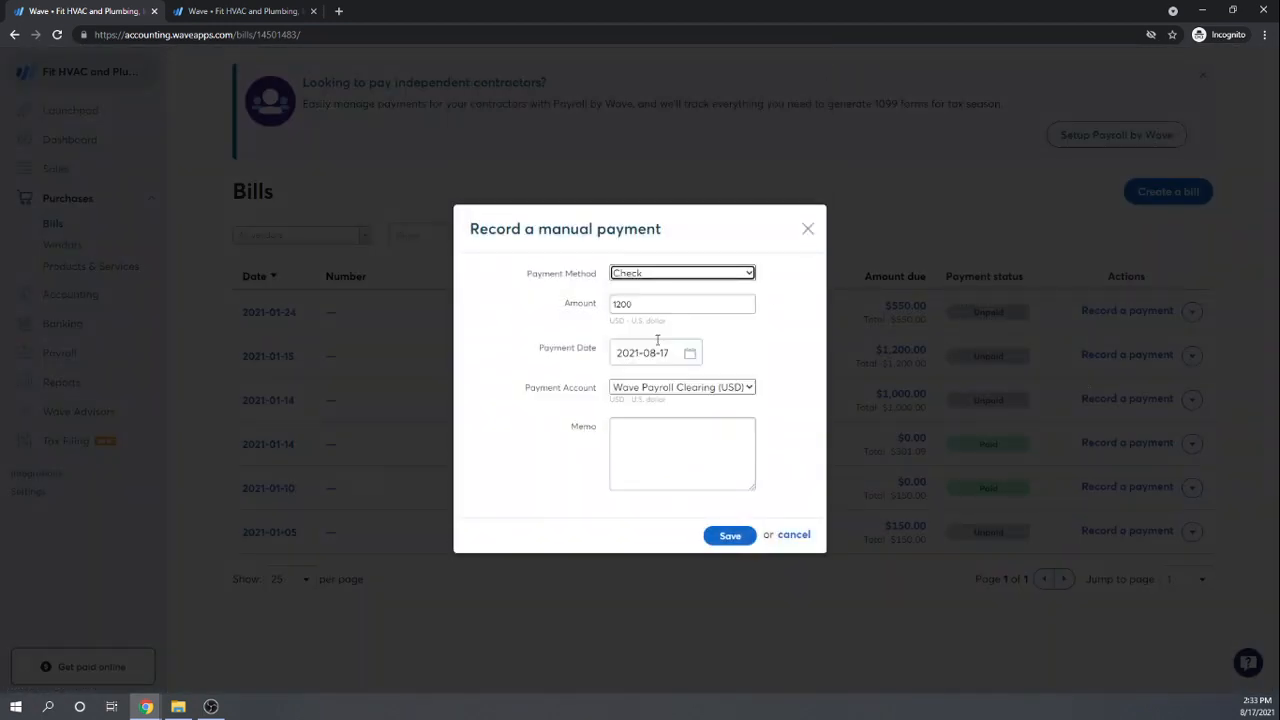
left_click(748, 388)
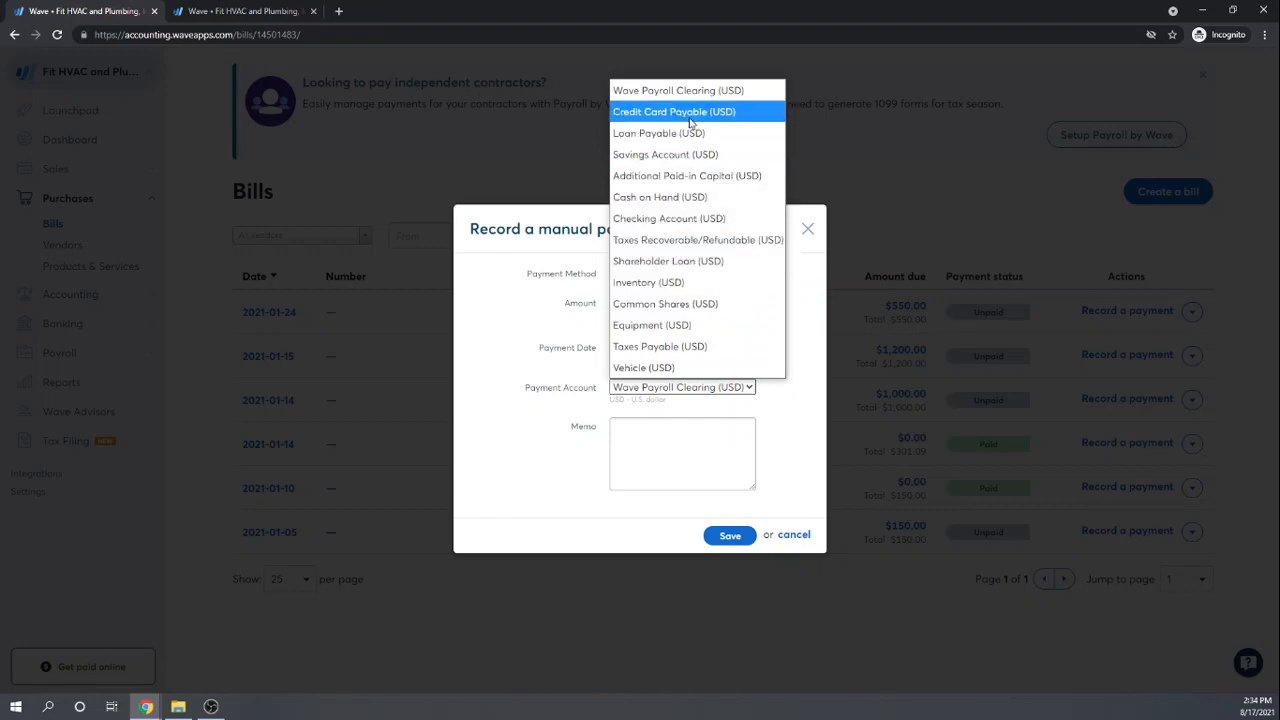
left_click(655, 219)
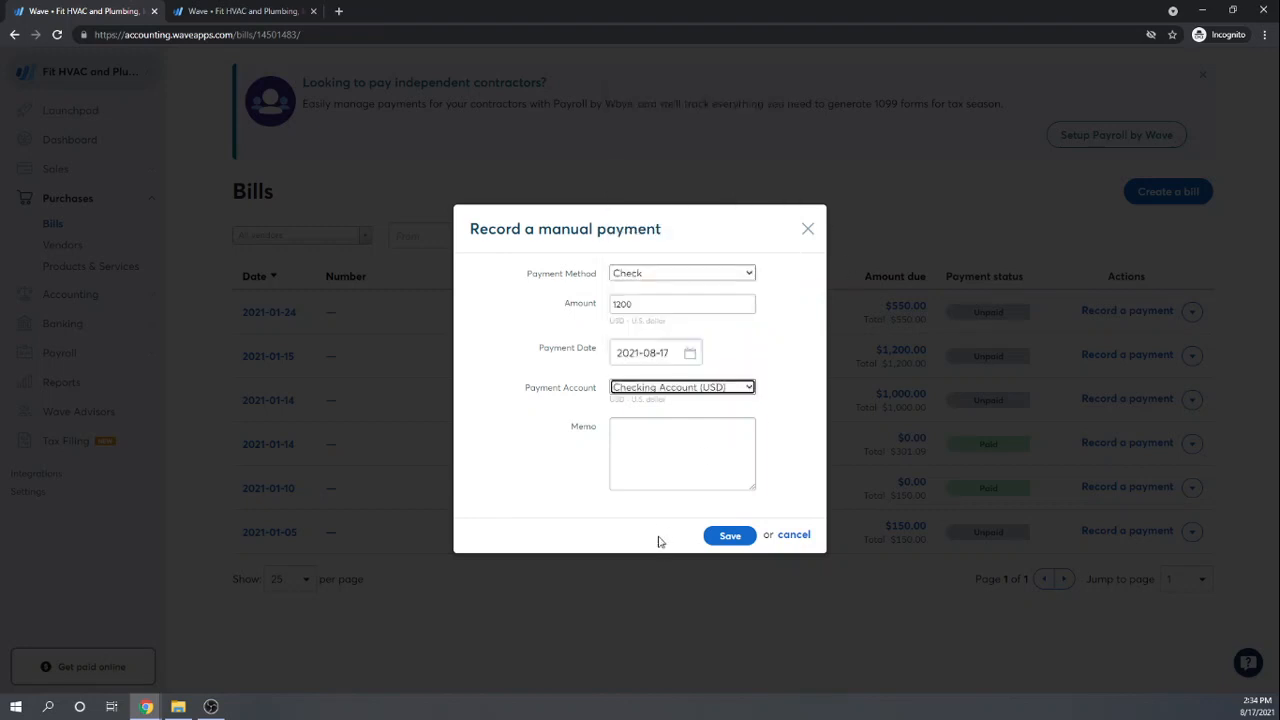
left_click(722, 537)
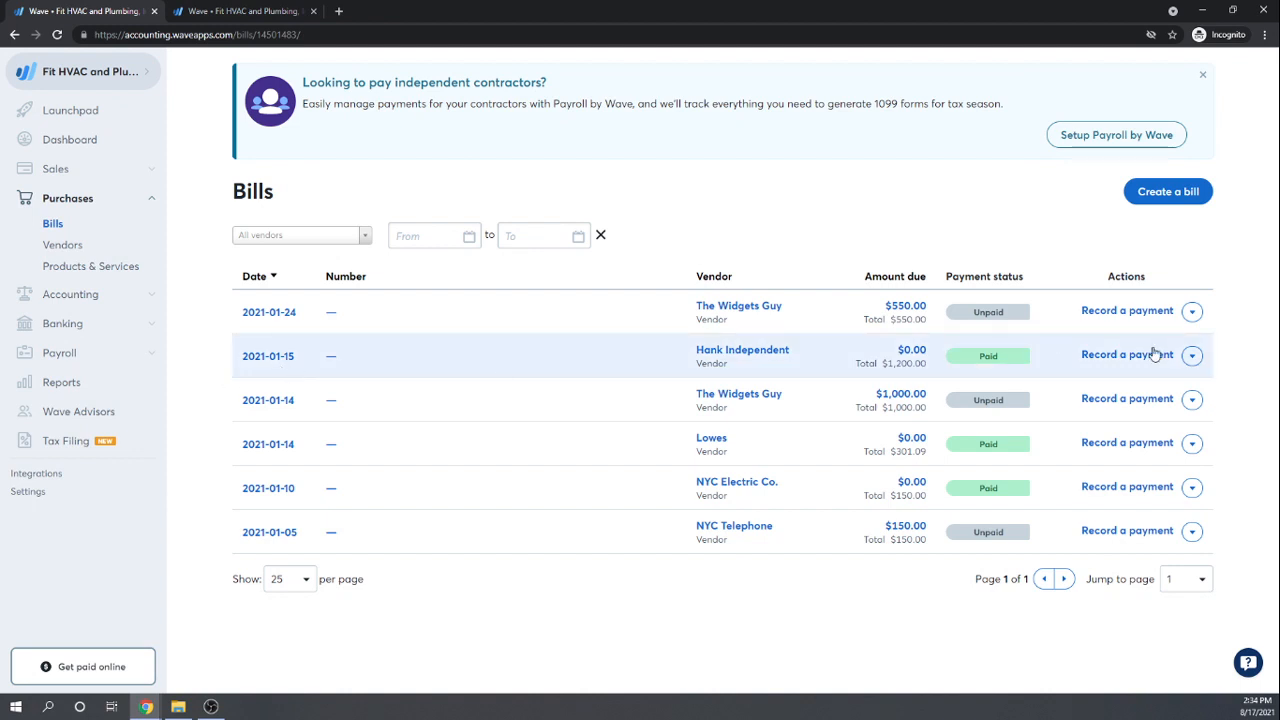
Step: Start a new bill and create a new vendor named NYC for it
left_click(1163, 200)
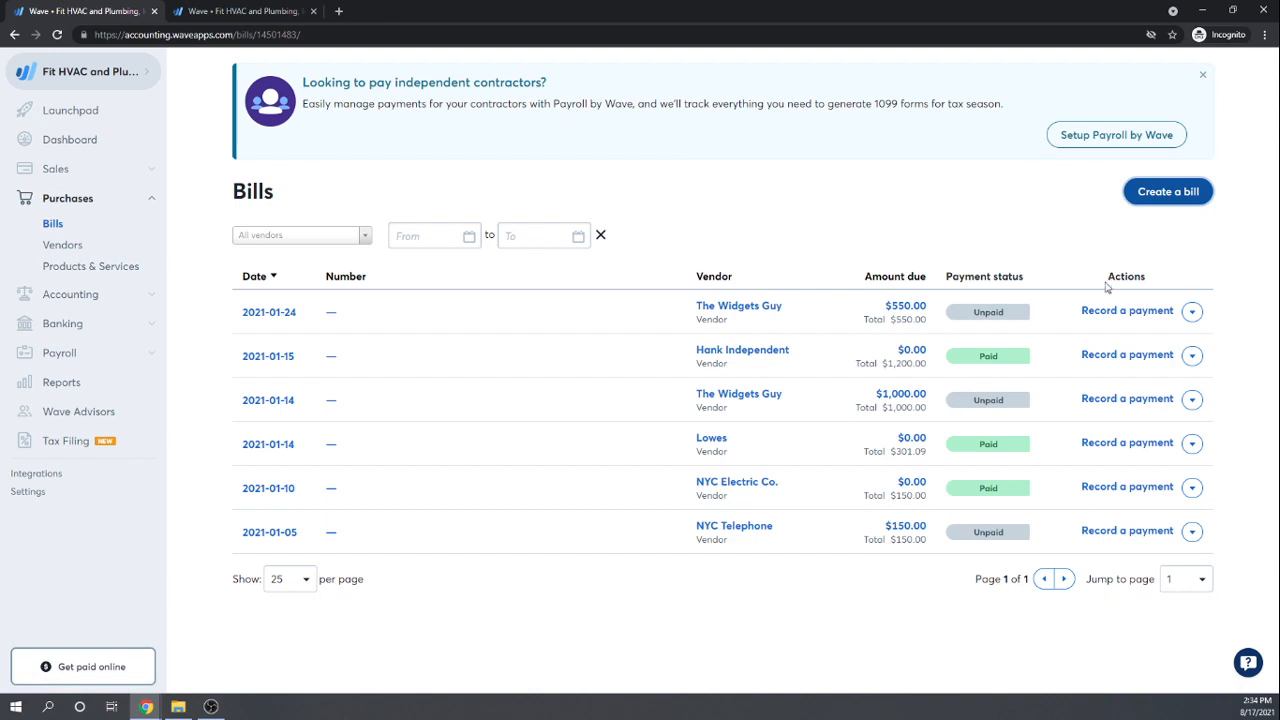
left_click(1172, 197)
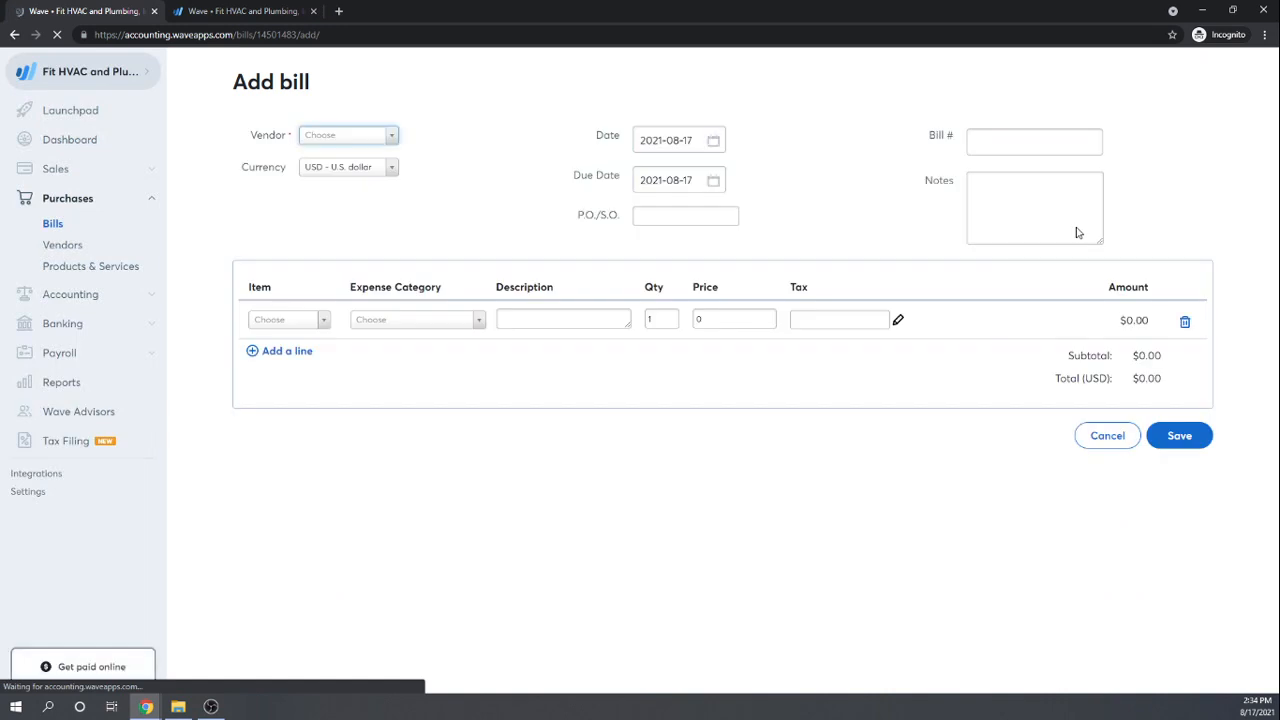
left_click(390, 140)
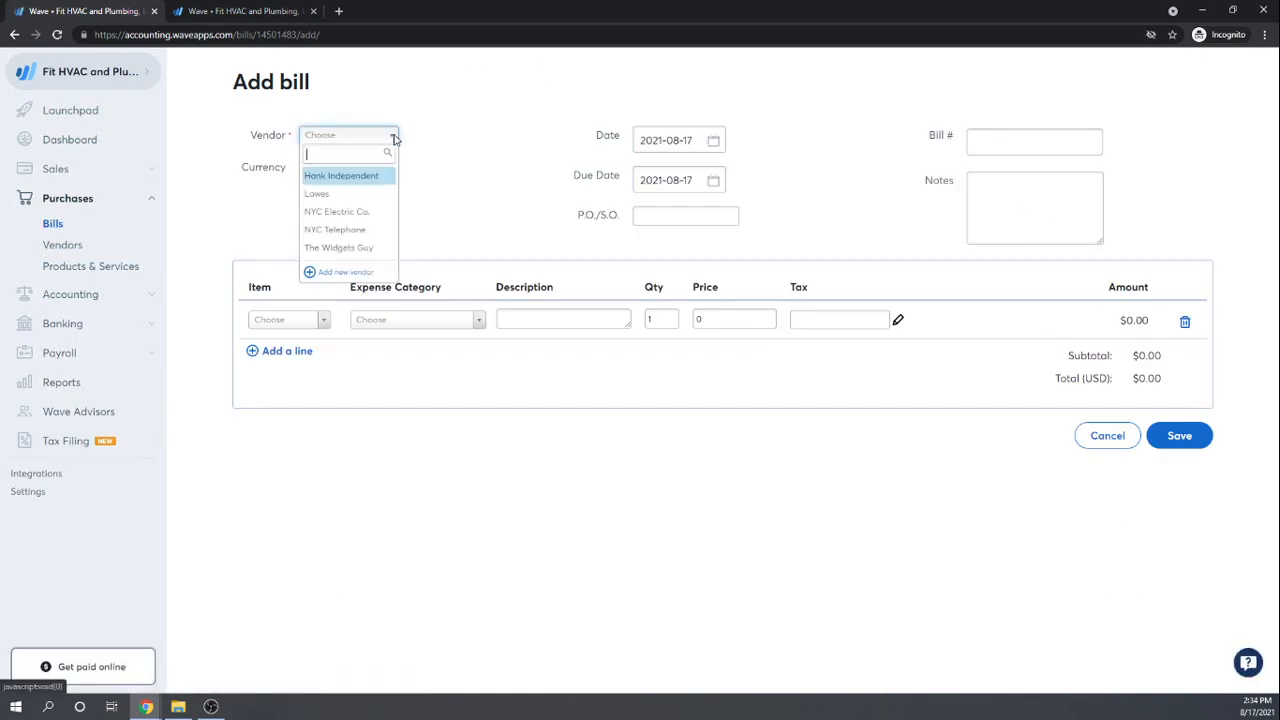
left_click(334, 272)
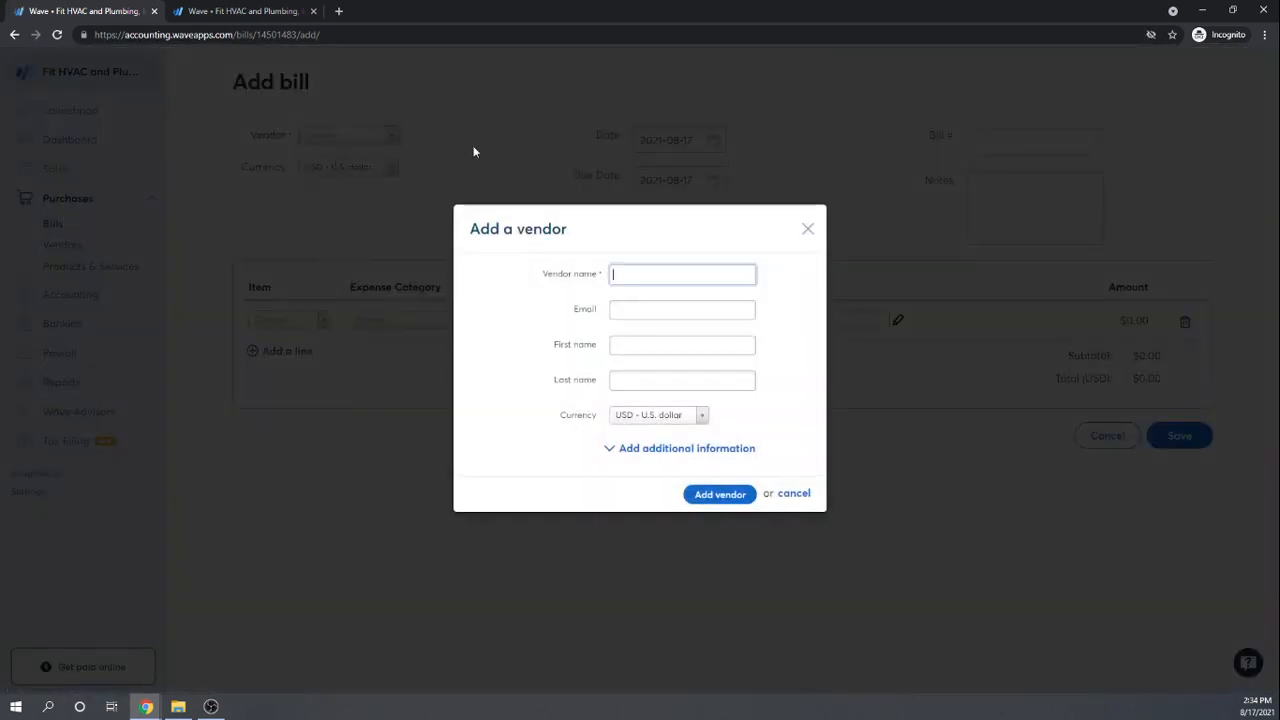
left_click(623, 272)
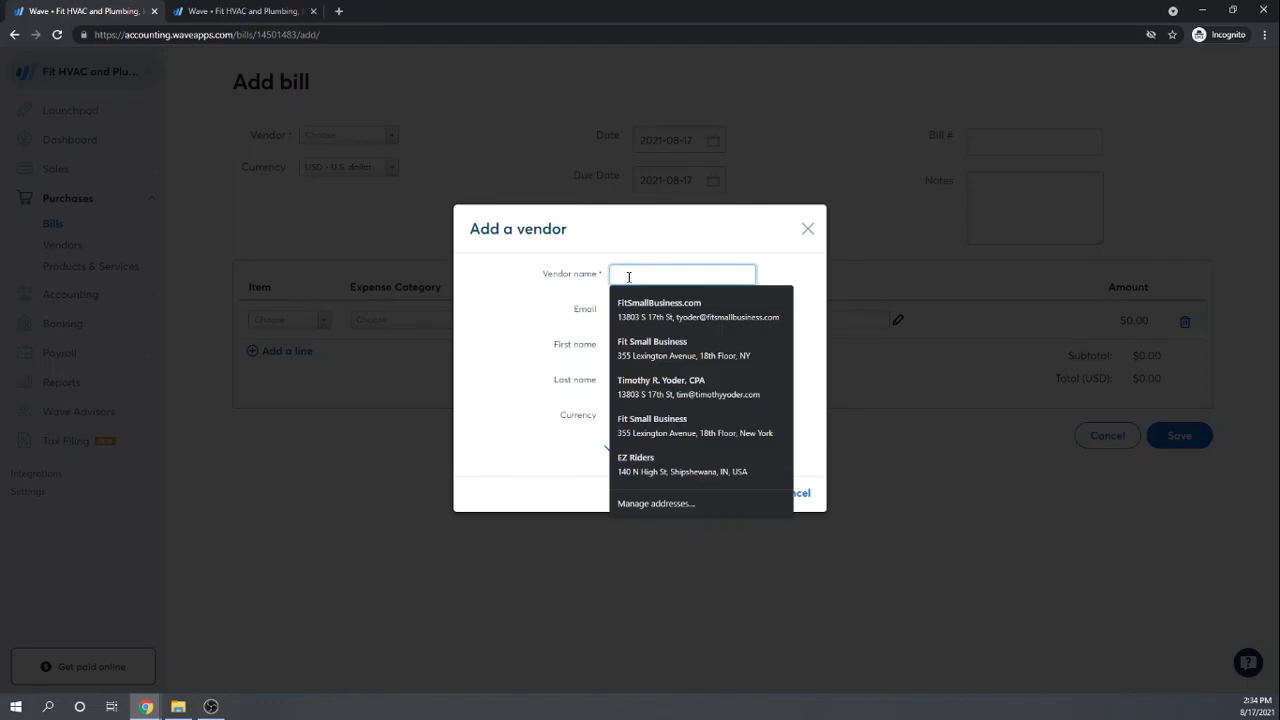
type("NYC")
key("Tab")
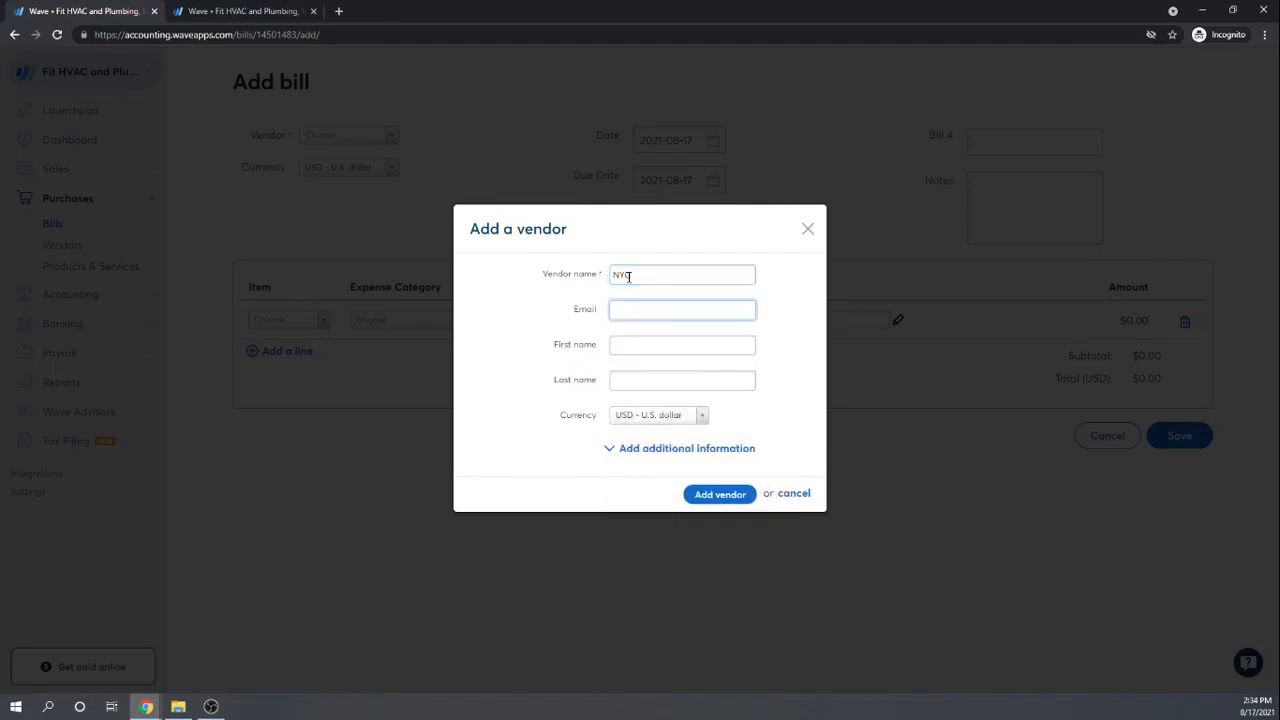
left_click(714, 492)
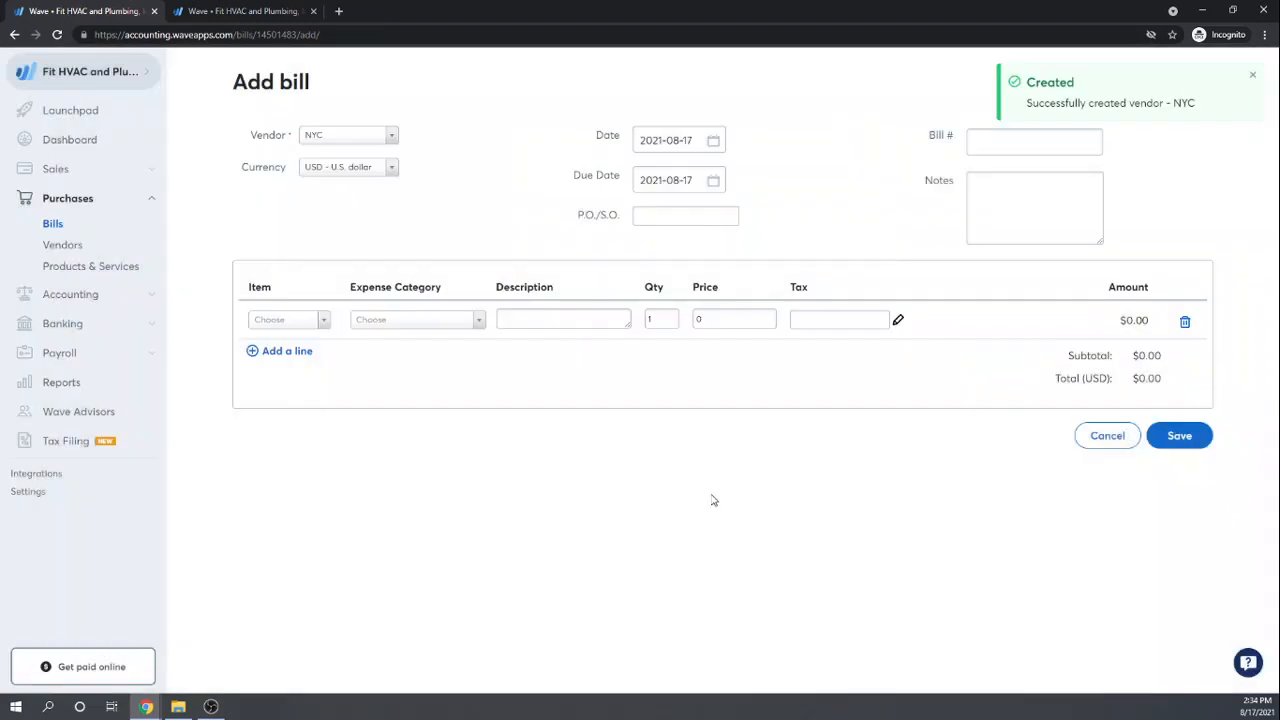
Step: Set the bill date to January 5, 2021
left_click(712, 140)
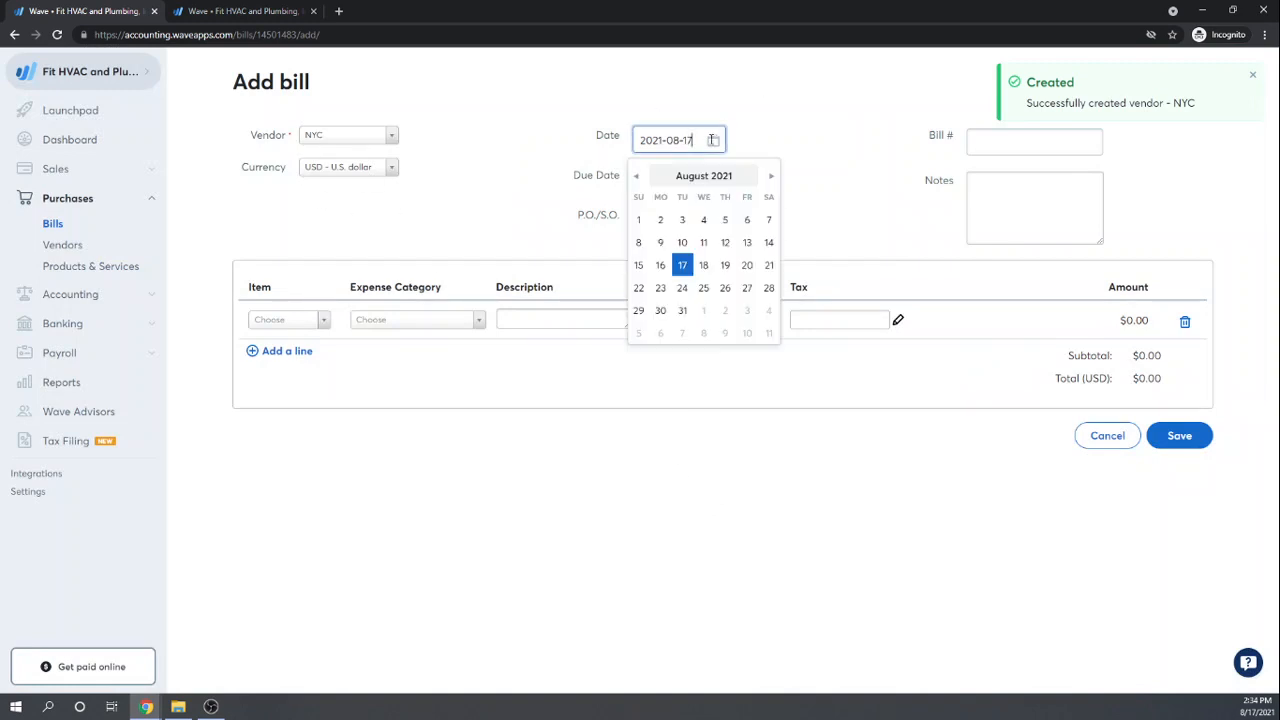
left_click(634, 177)
left_click(634, 177)
left_click(634, 177)
left_click(634, 177)
left_click(634, 177)
left_click(634, 177)
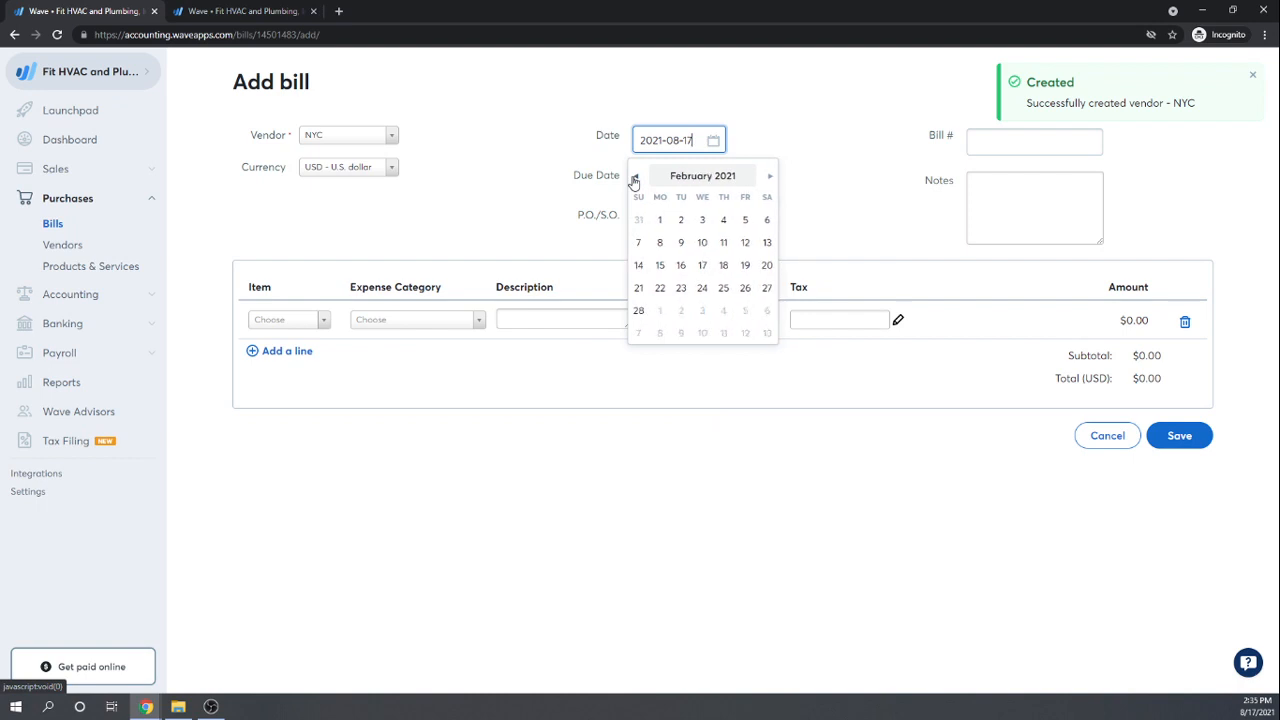
left_click(634, 177)
left_click(681, 244)
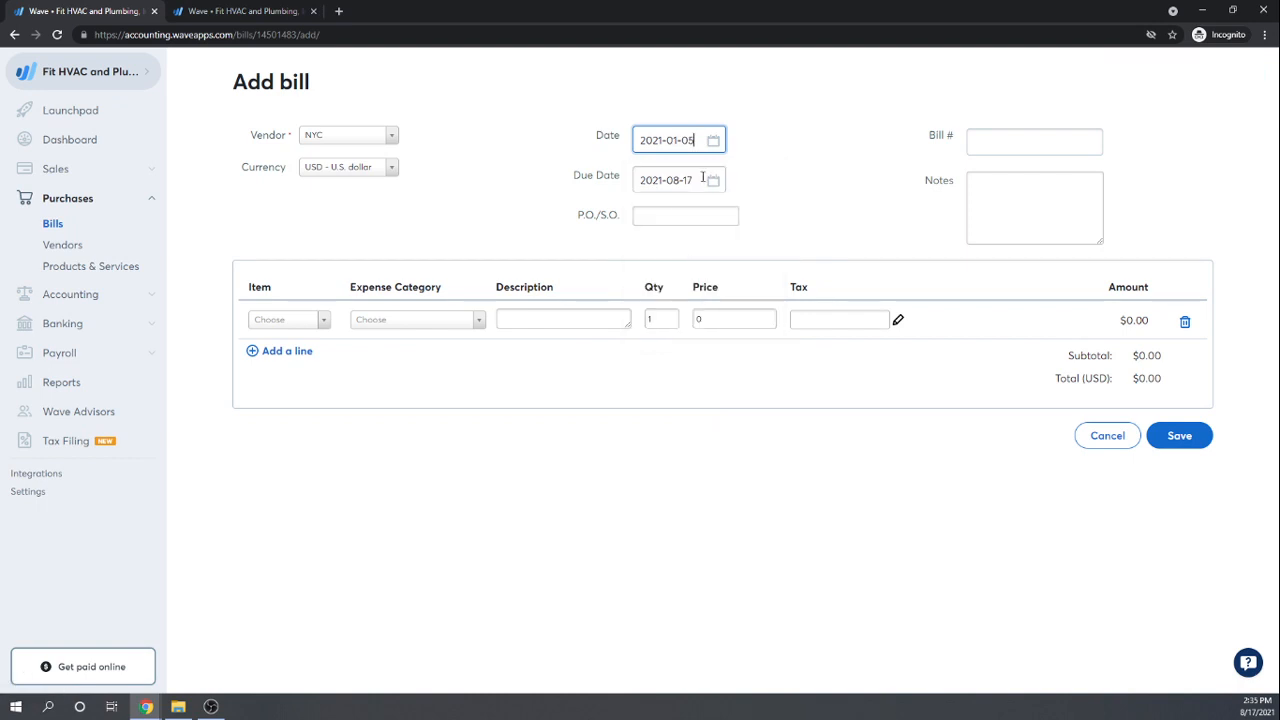
Step: Set the due date to January 5, 2021
left_click(712, 181)
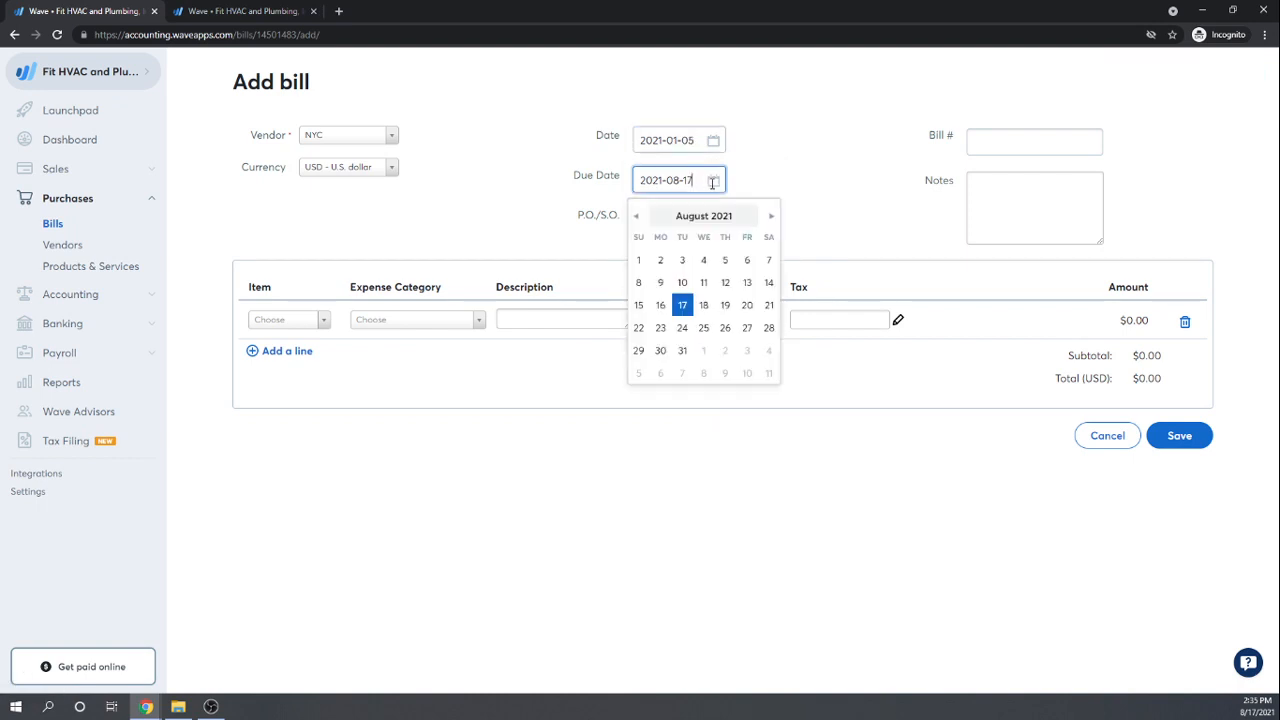
left_click(635, 217)
left_click(635, 217)
left_click(635, 217)
left_click(635, 217)
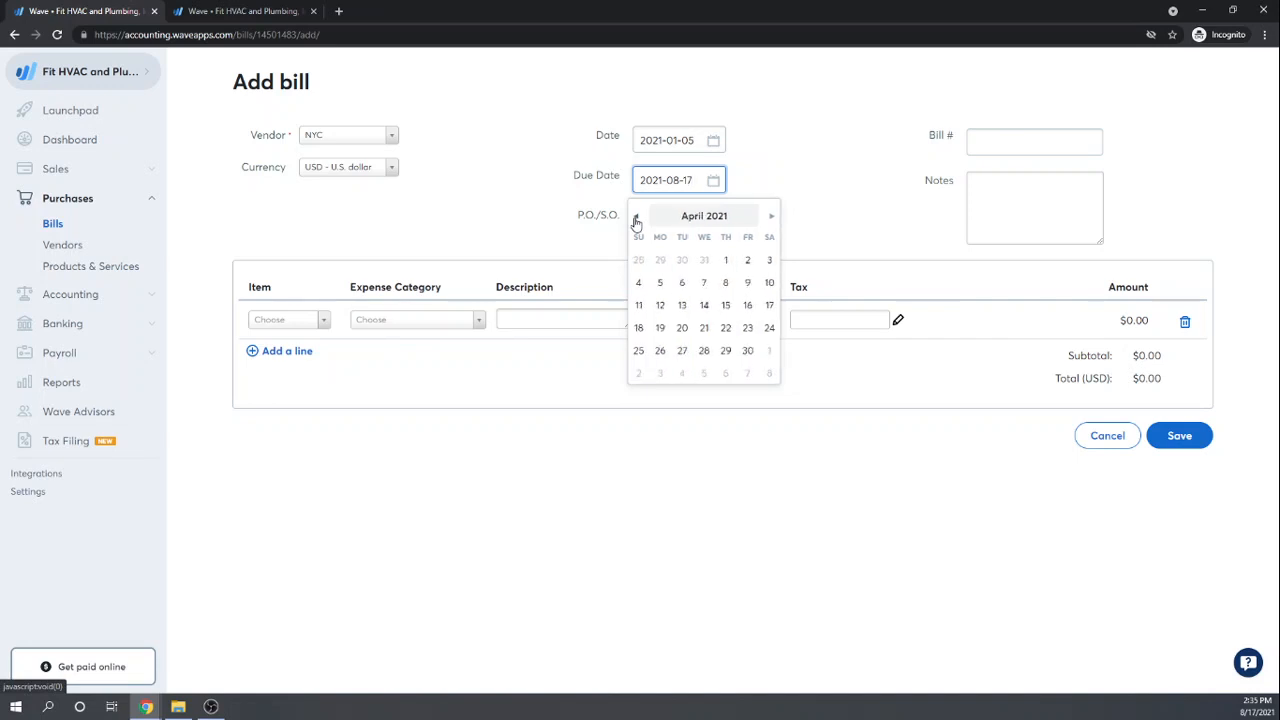
left_click(635, 217)
left_click(635, 217)
left_click(635, 217)
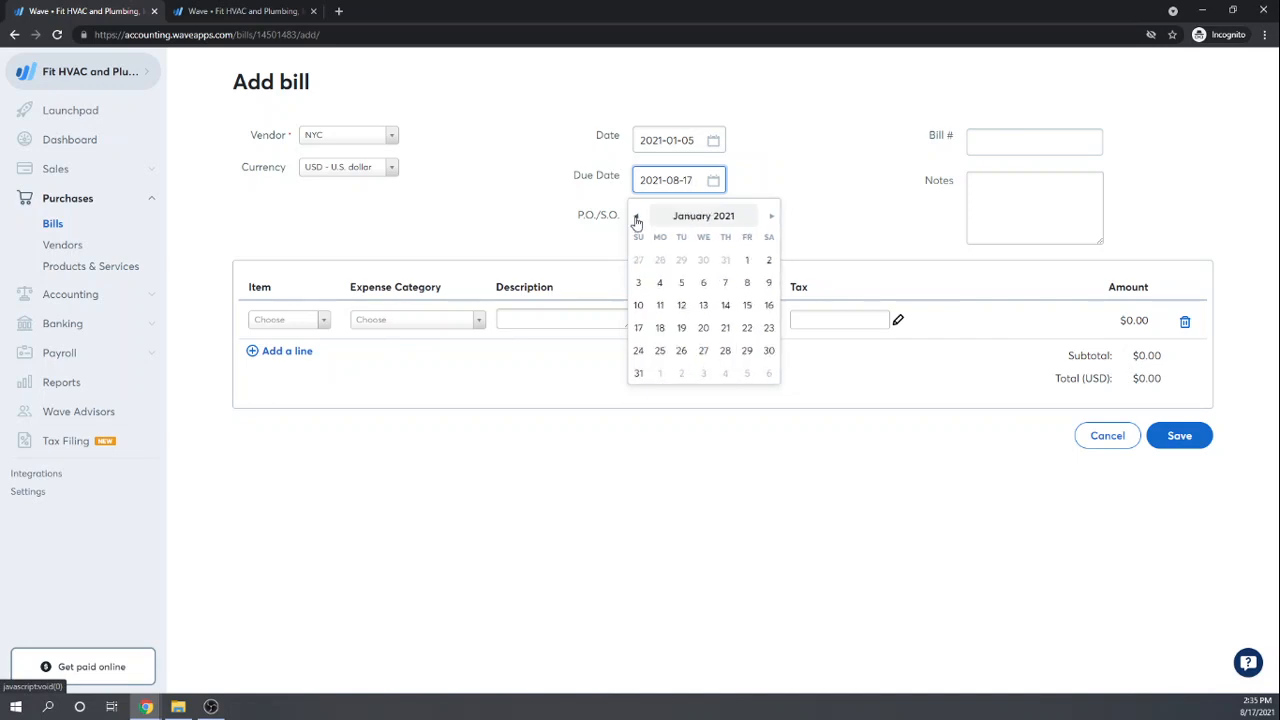
left_click(681, 283)
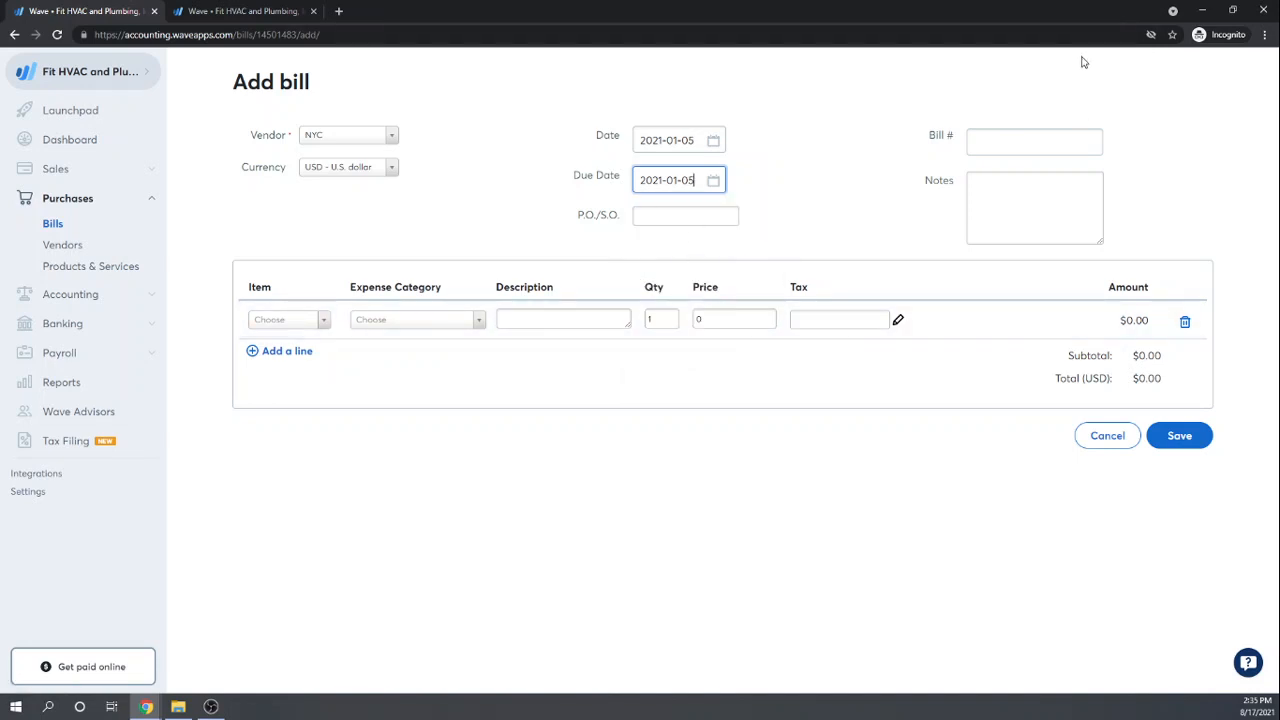
Step: Add the note "Permit for Family Bowling Bathroom Renovation" to the NYC bill
left_click(1008, 187)
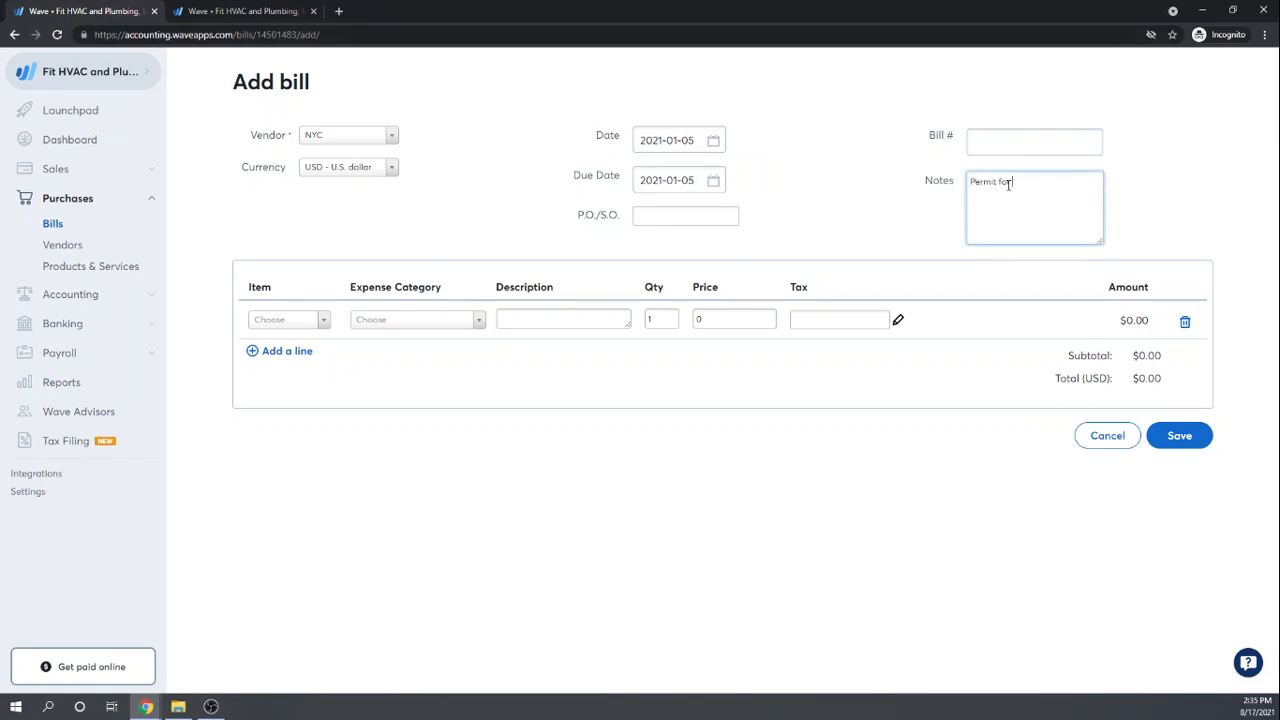
type("Permit for Familhy B")
type("yu")
type("hro")
key("BackSpace")
key("BackSpace")
type("ro")
key("Tab")
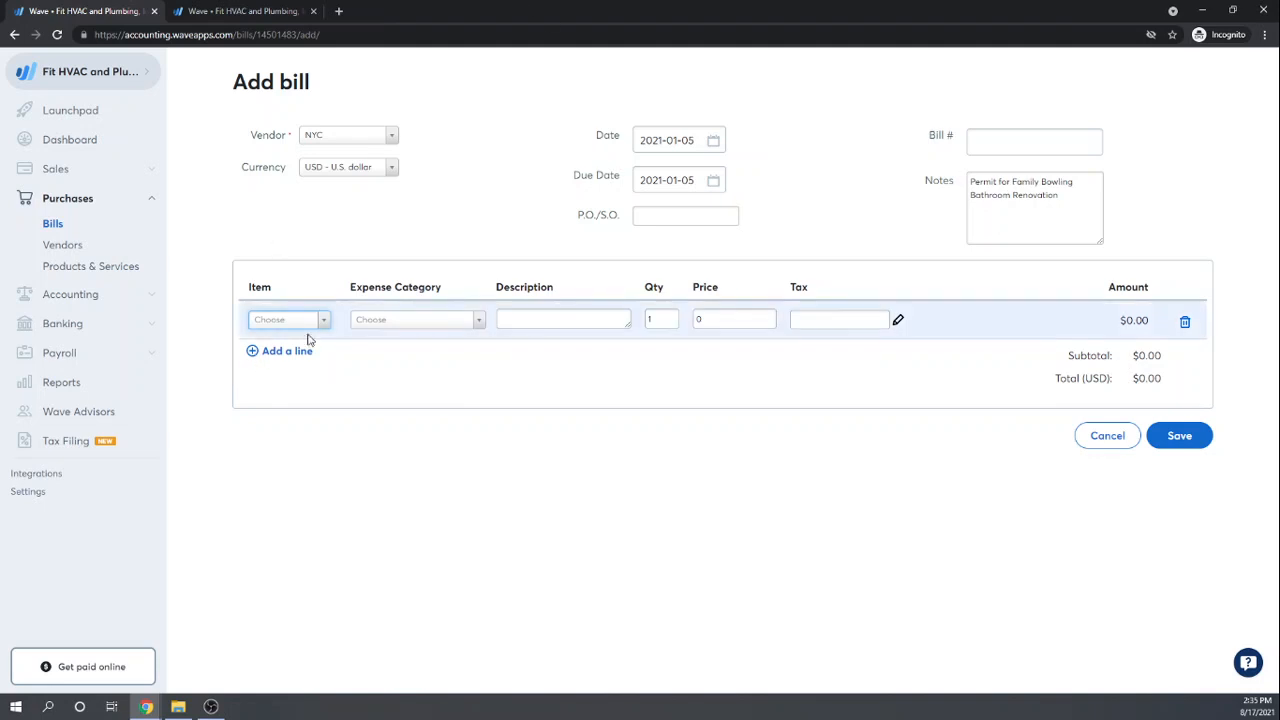
Step: Browse the Expense Category list twice, closing it without choosing a category
left_click(480, 321)
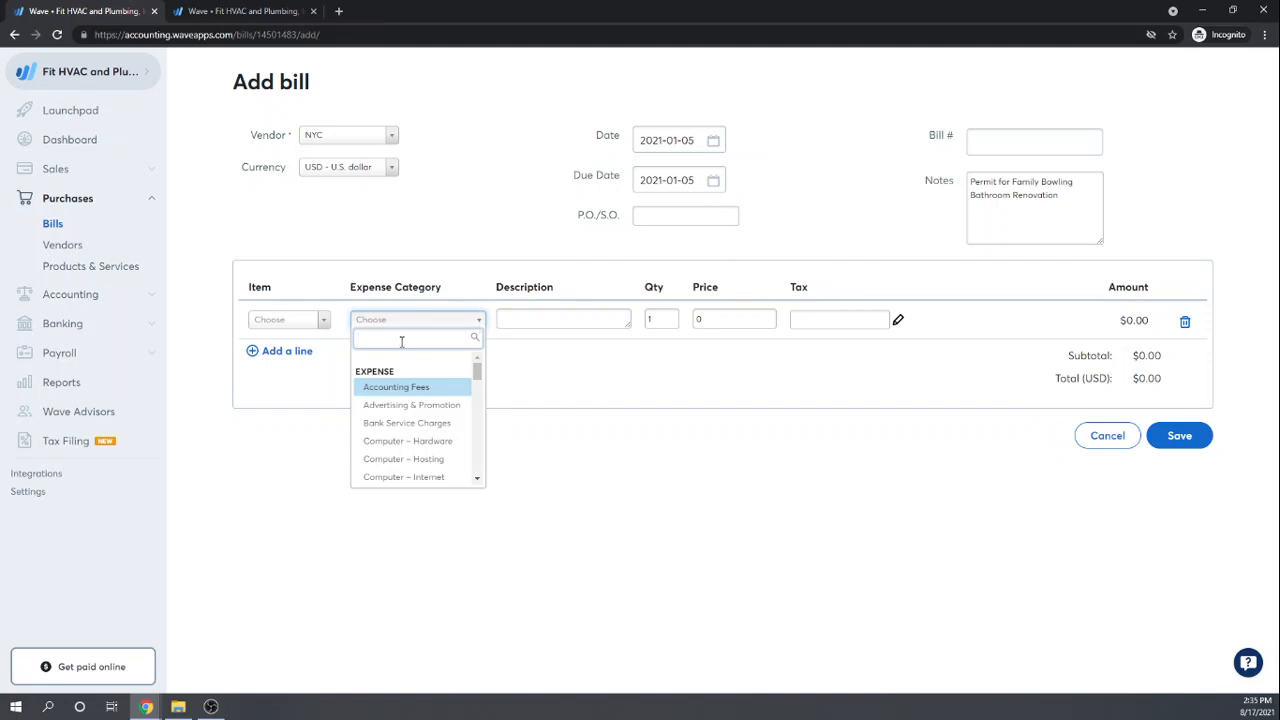
scroll(458, 386, "down", 10)
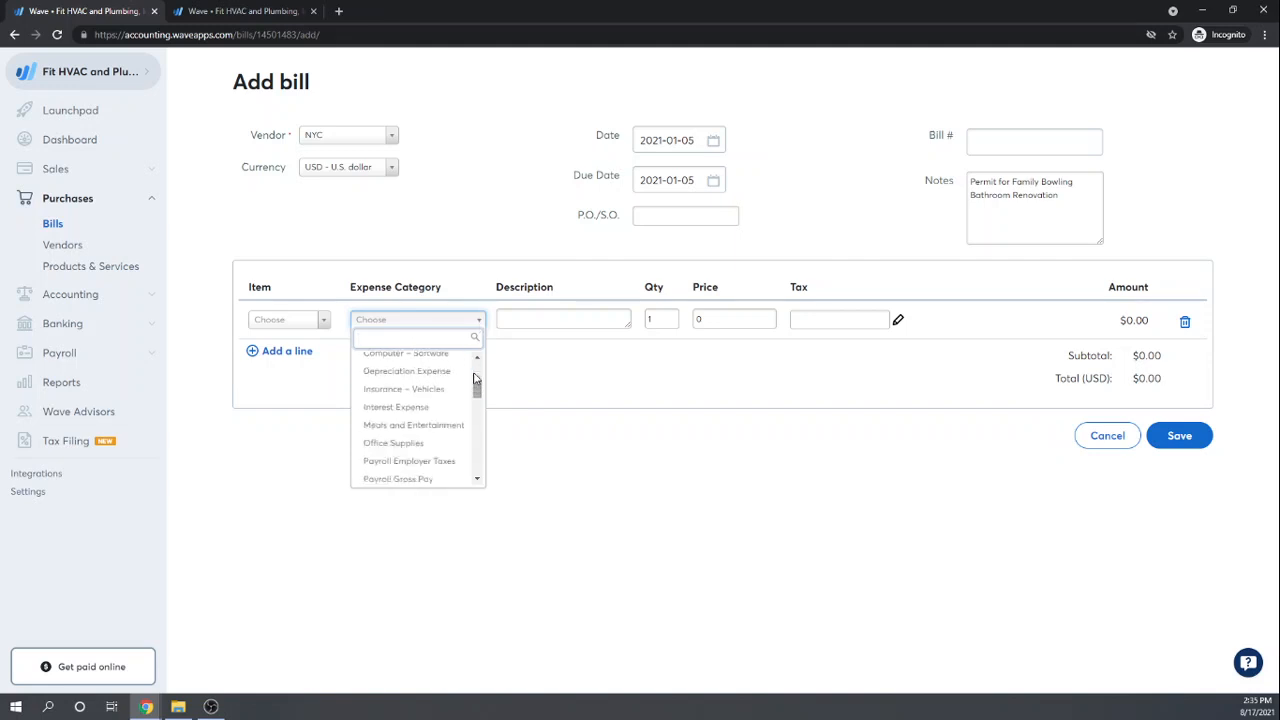
scroll(479, 403, "down", 5)
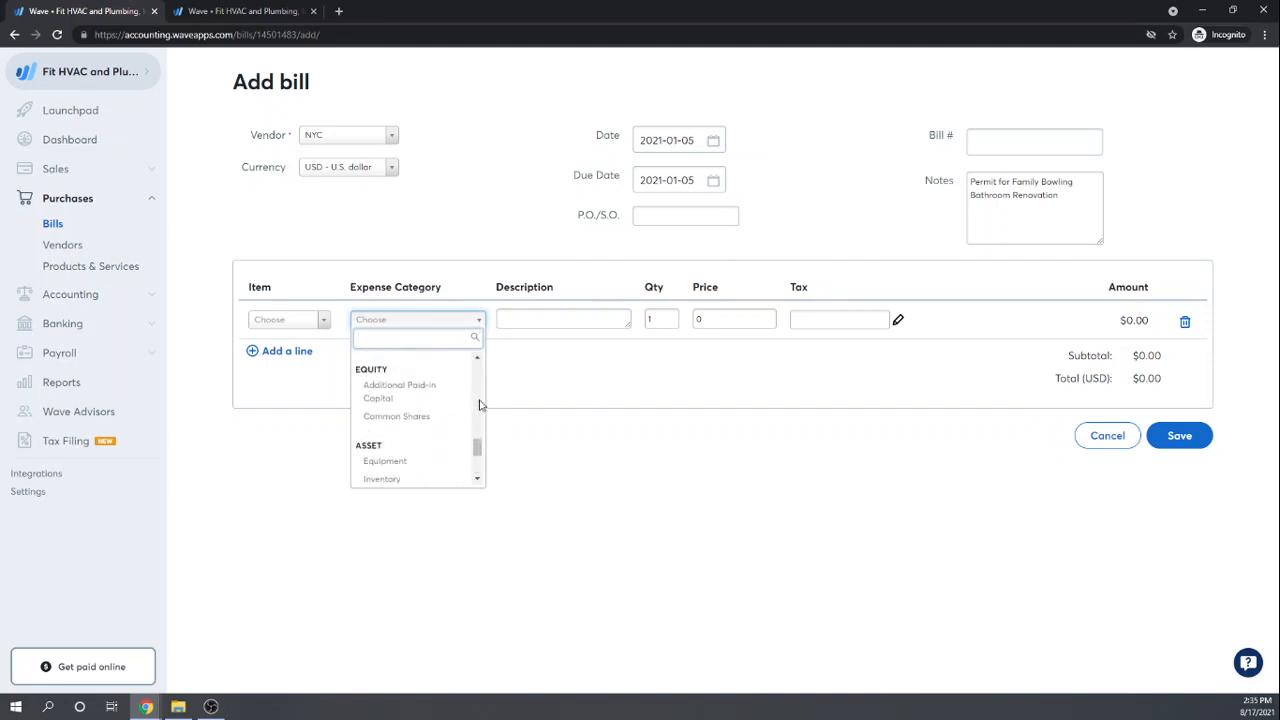
scroll(479, 405, "up", 6)
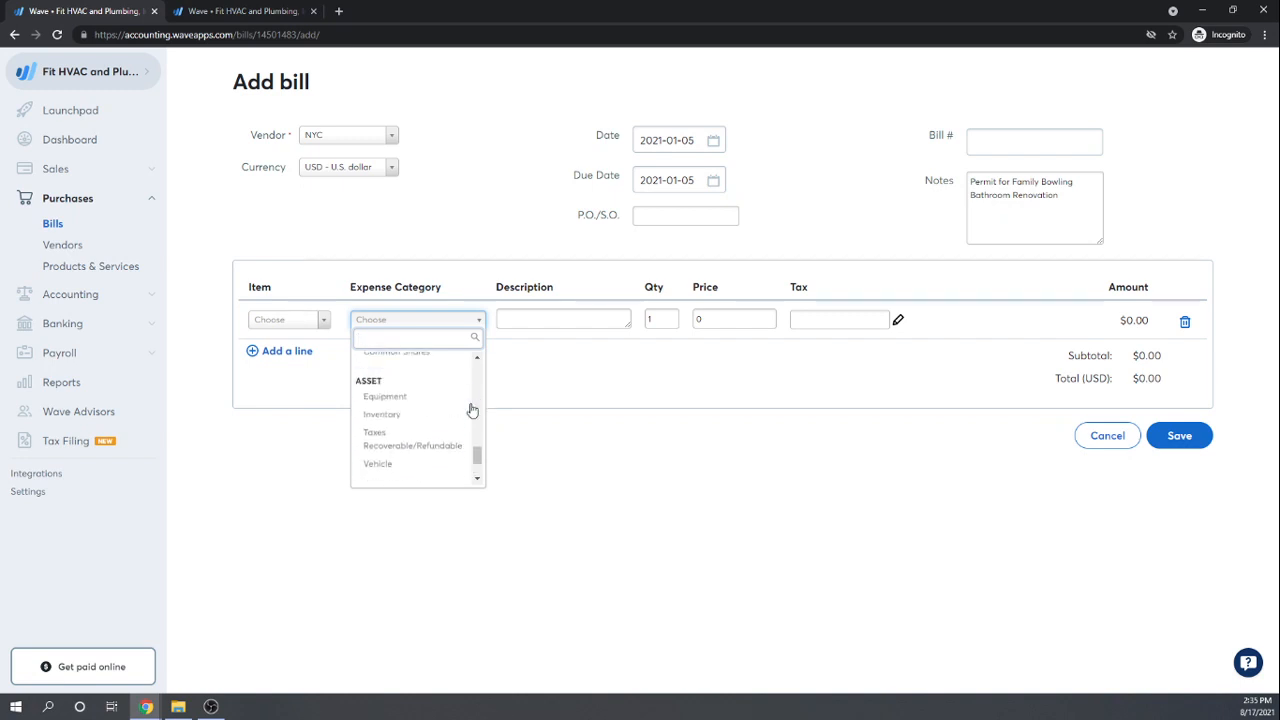
scroll(472, 410, "up", 5)
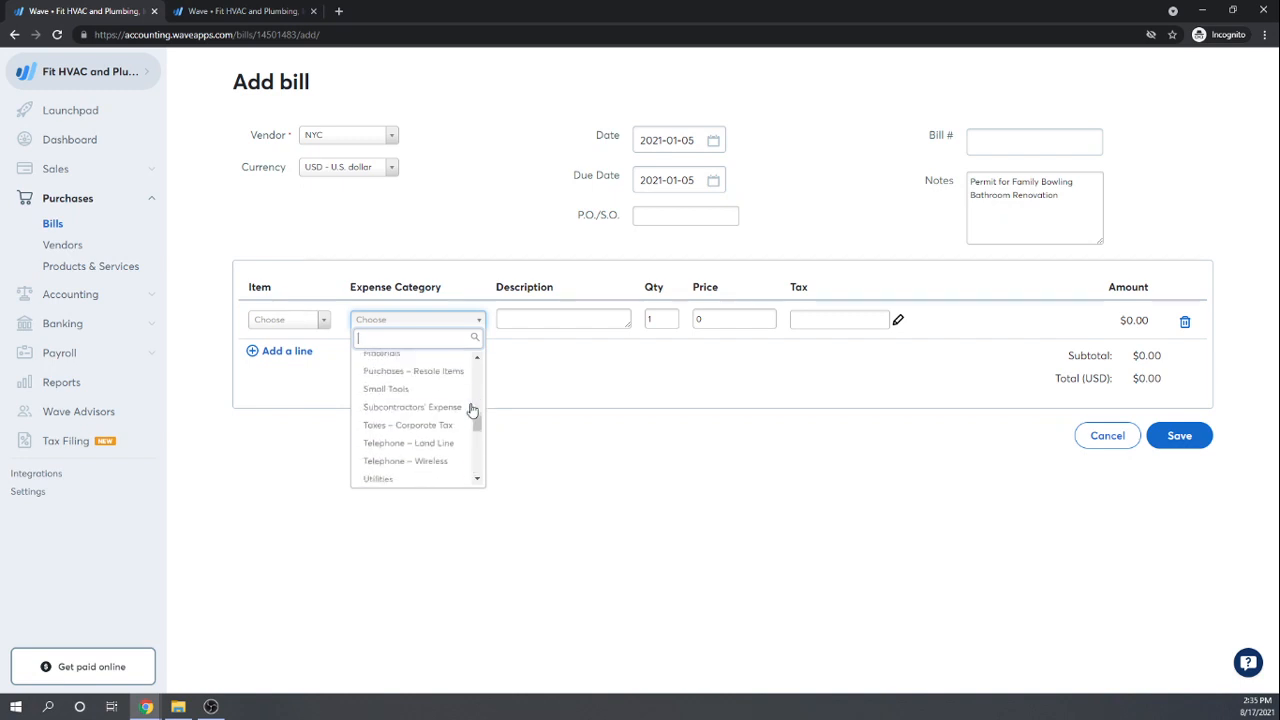
scroll(472, 410, "up", 5)
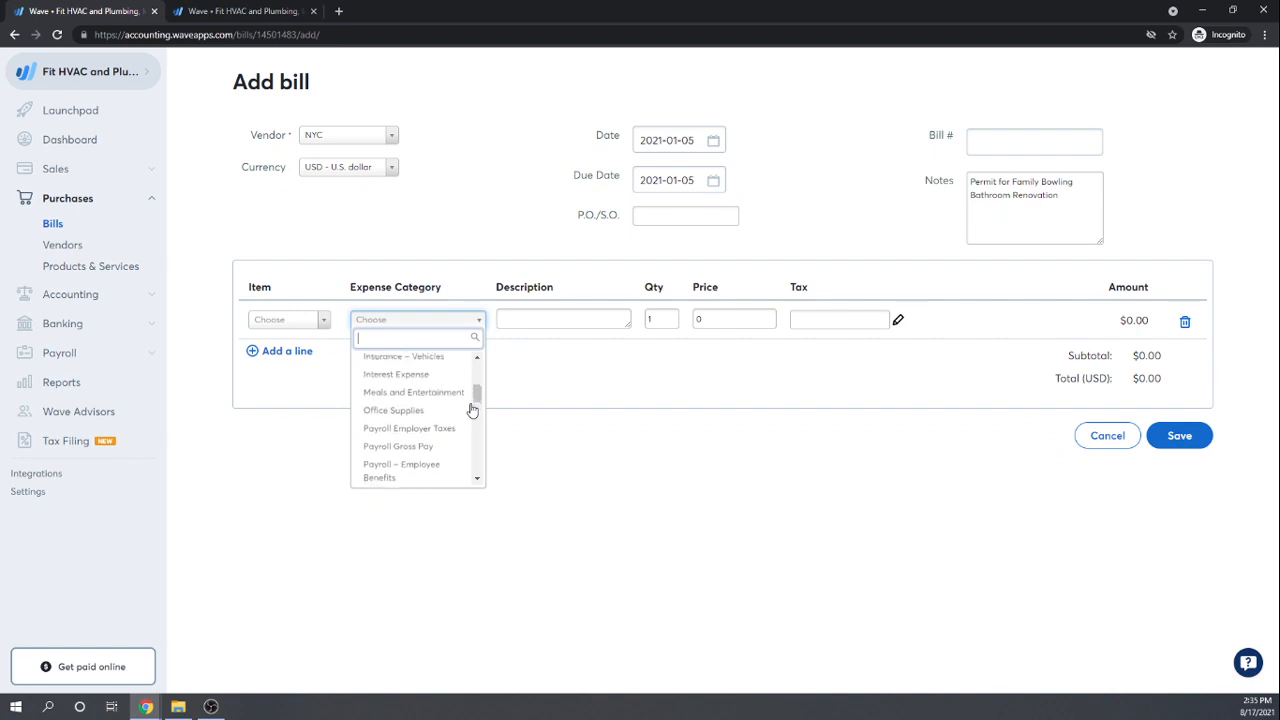
left_click(559, 462)
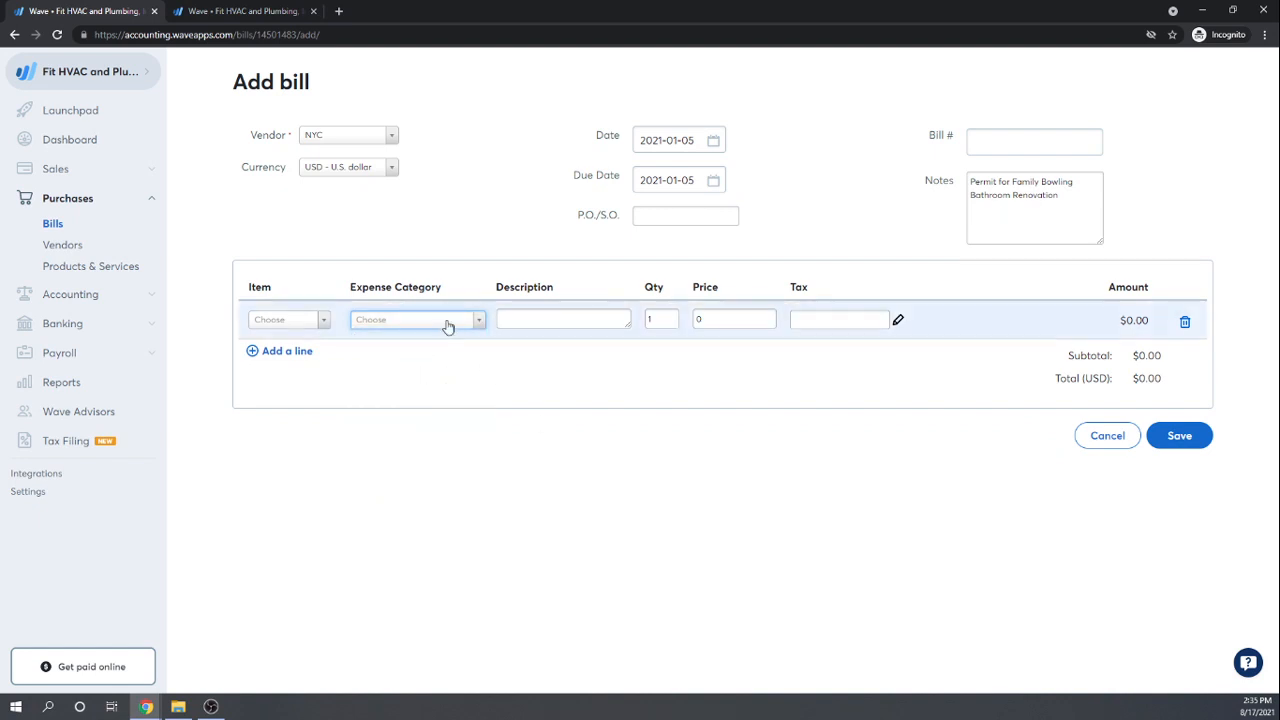
left_click(476, 330)
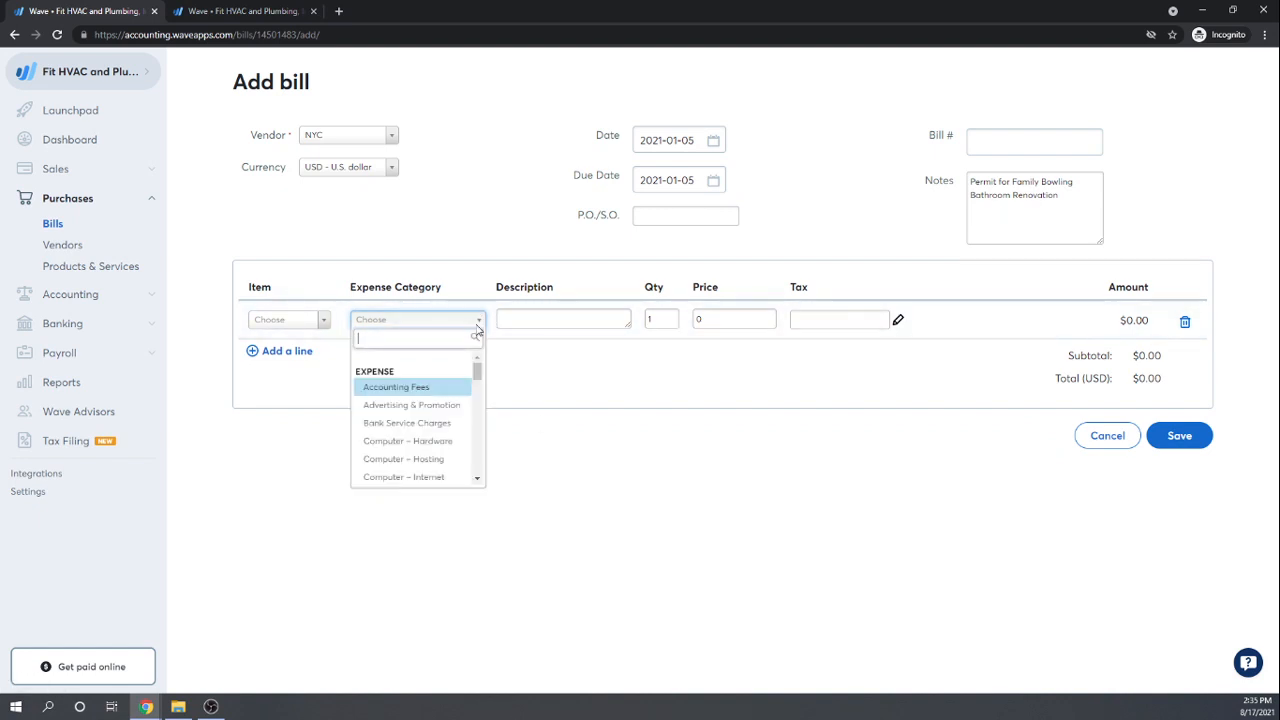
scroll(466, 386, "down", 5)
scroll(466, 386, "down", 6)
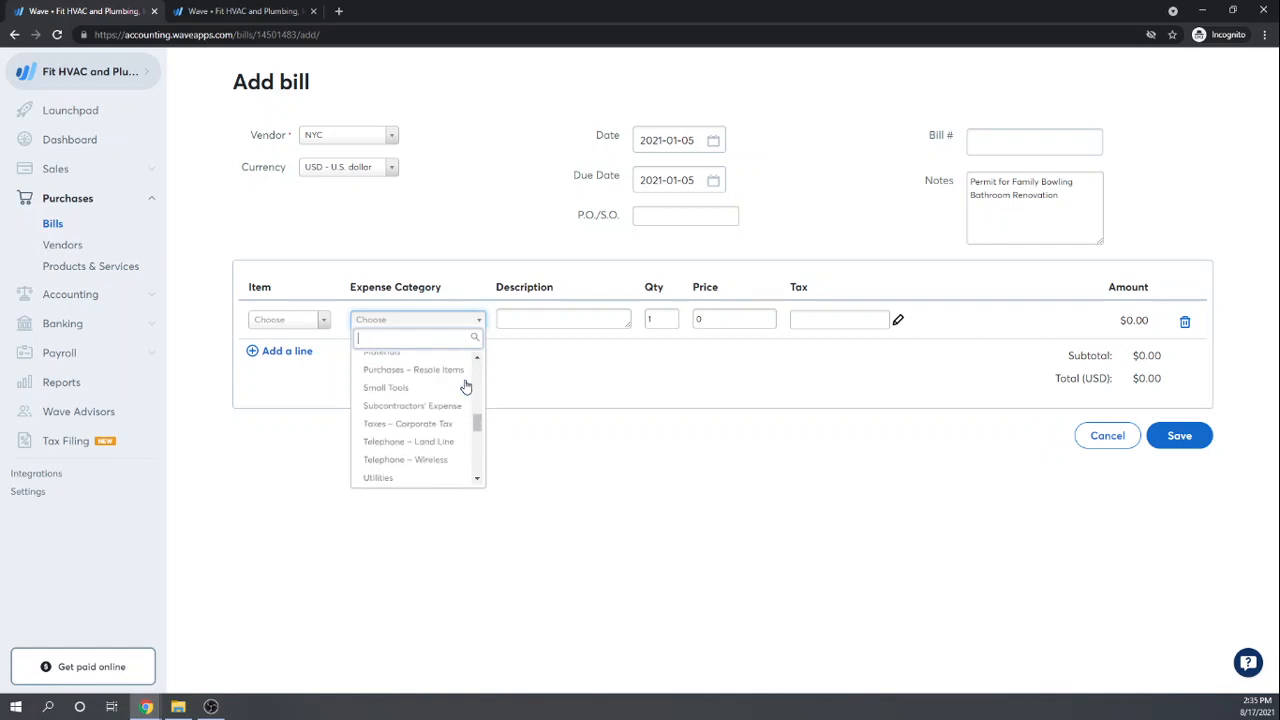
scroll(466, 386, "down", 3)
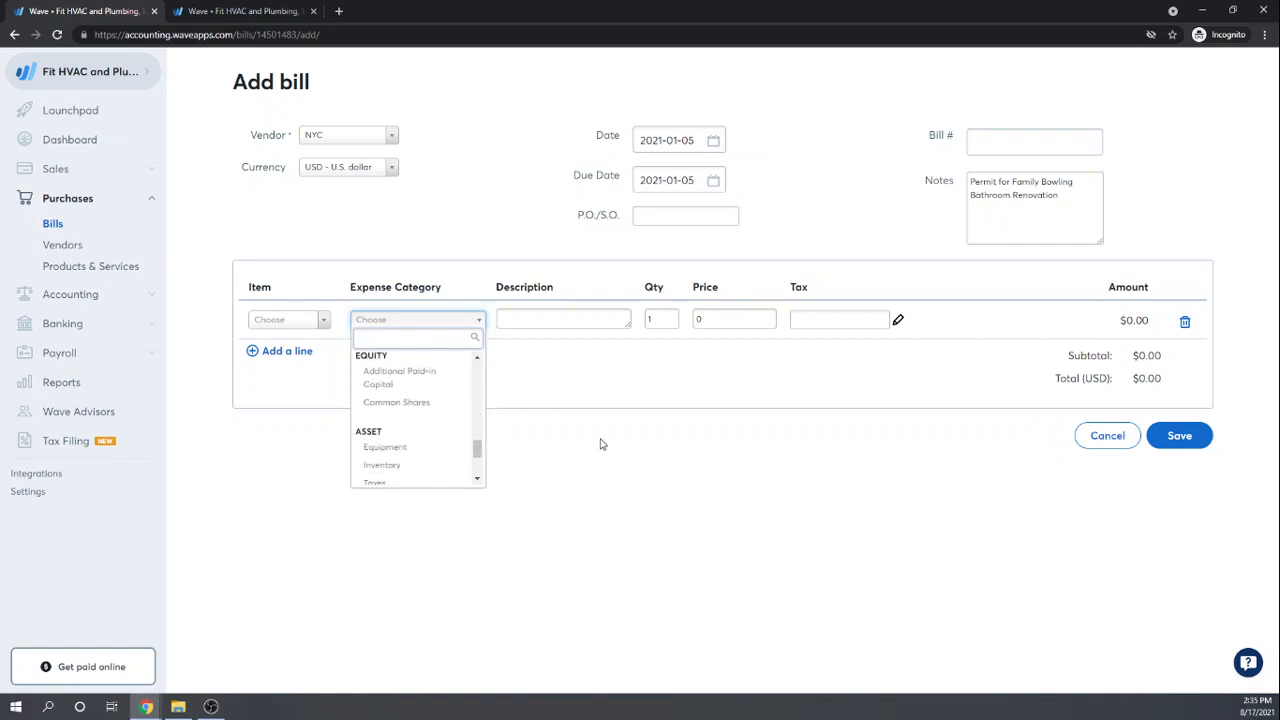
left_click(600, 443)
Step: On the Chart of Accounts, start a new account of type Cost of Goods Sold
left_click(228, 12)
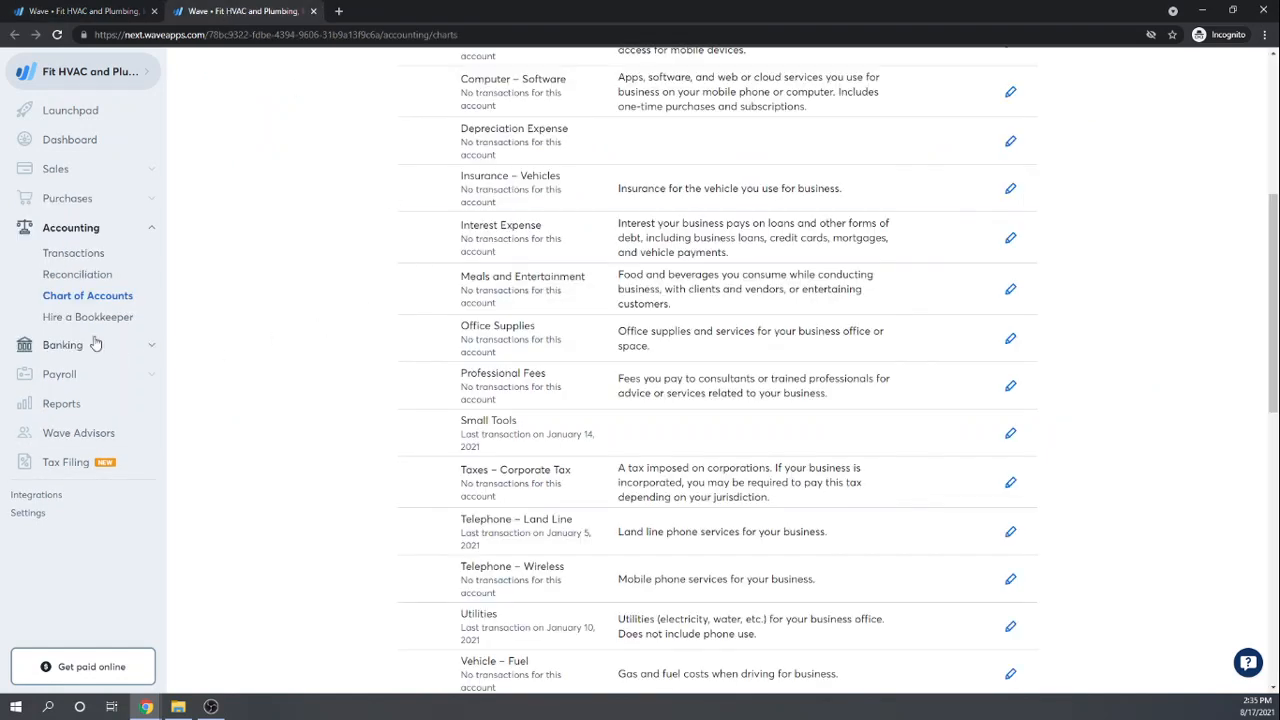
scroll(746, 371, "up", 2)
scroll(746, 371, "up", 3)
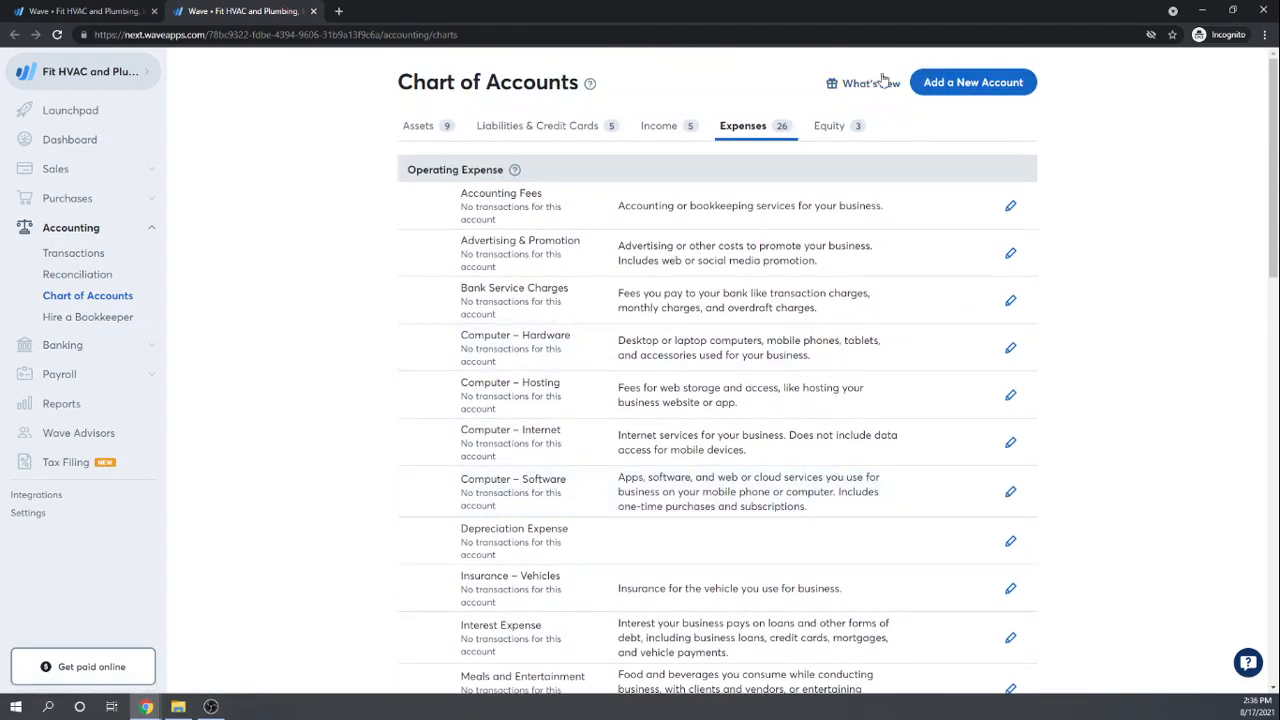
left_click(966, 88)
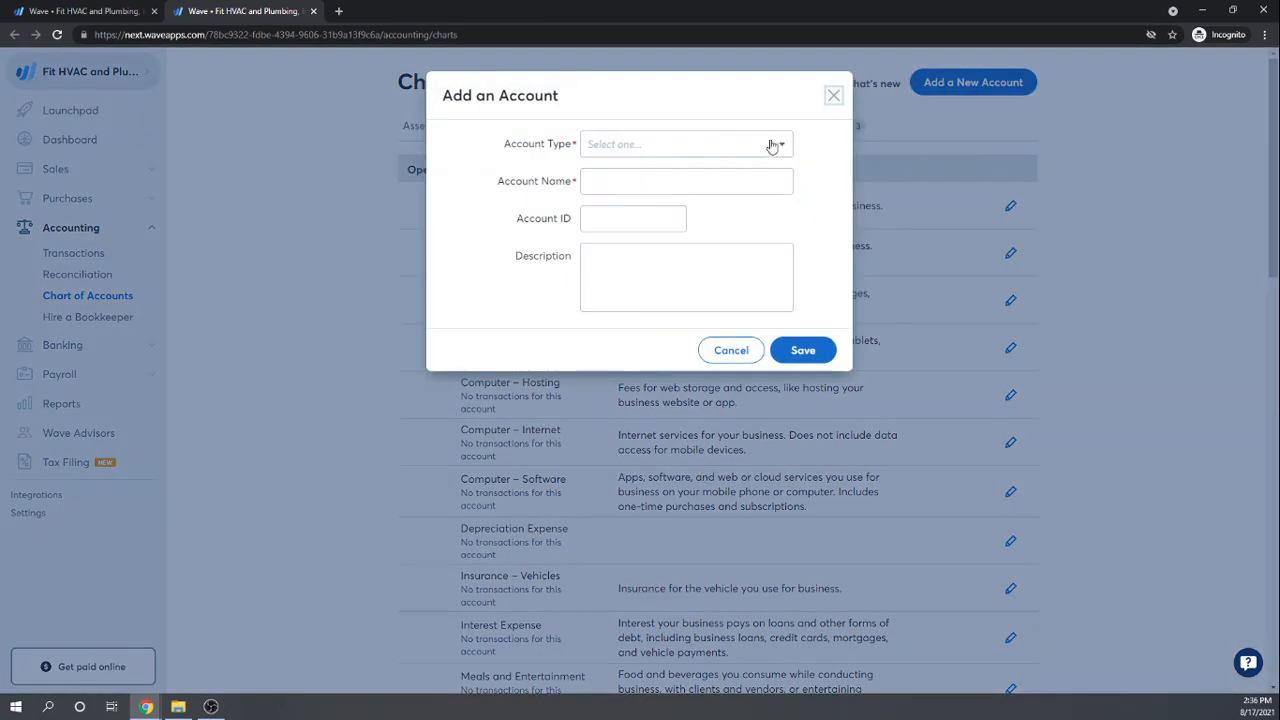
left_click(781, 143)
scroll(650, 338, "down", 6)
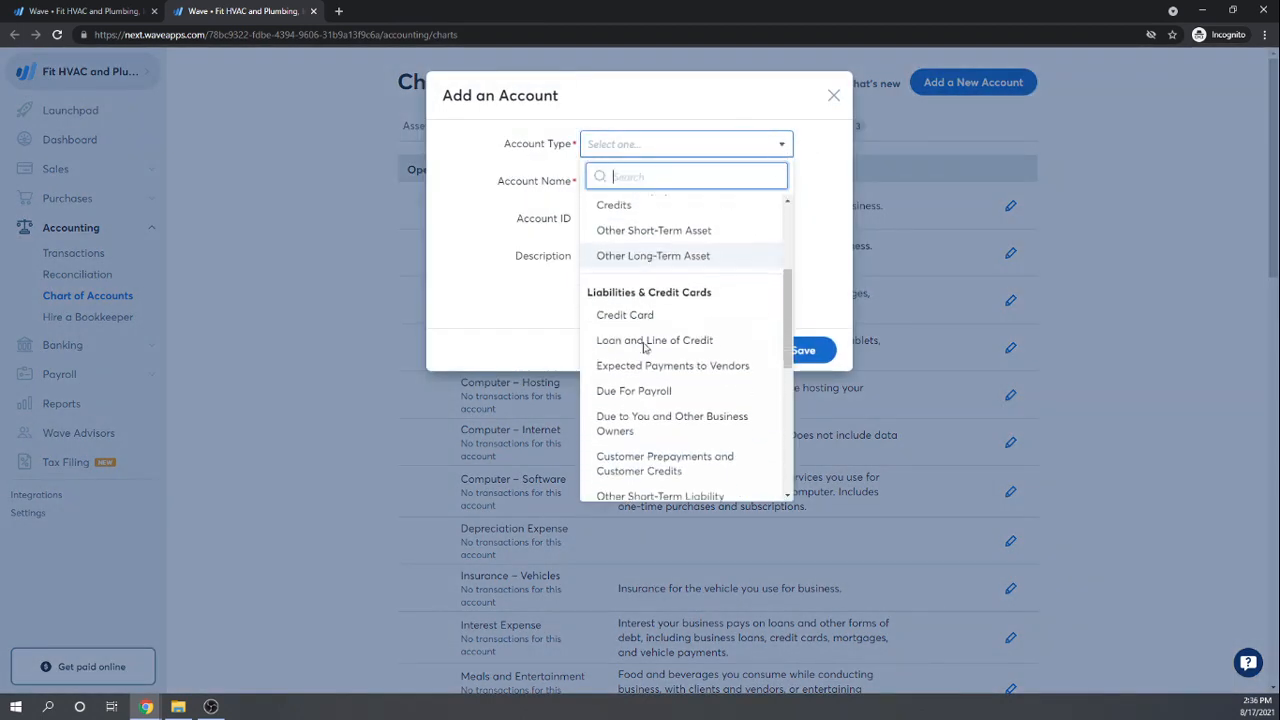
scroll(681, 338, "down", 1)
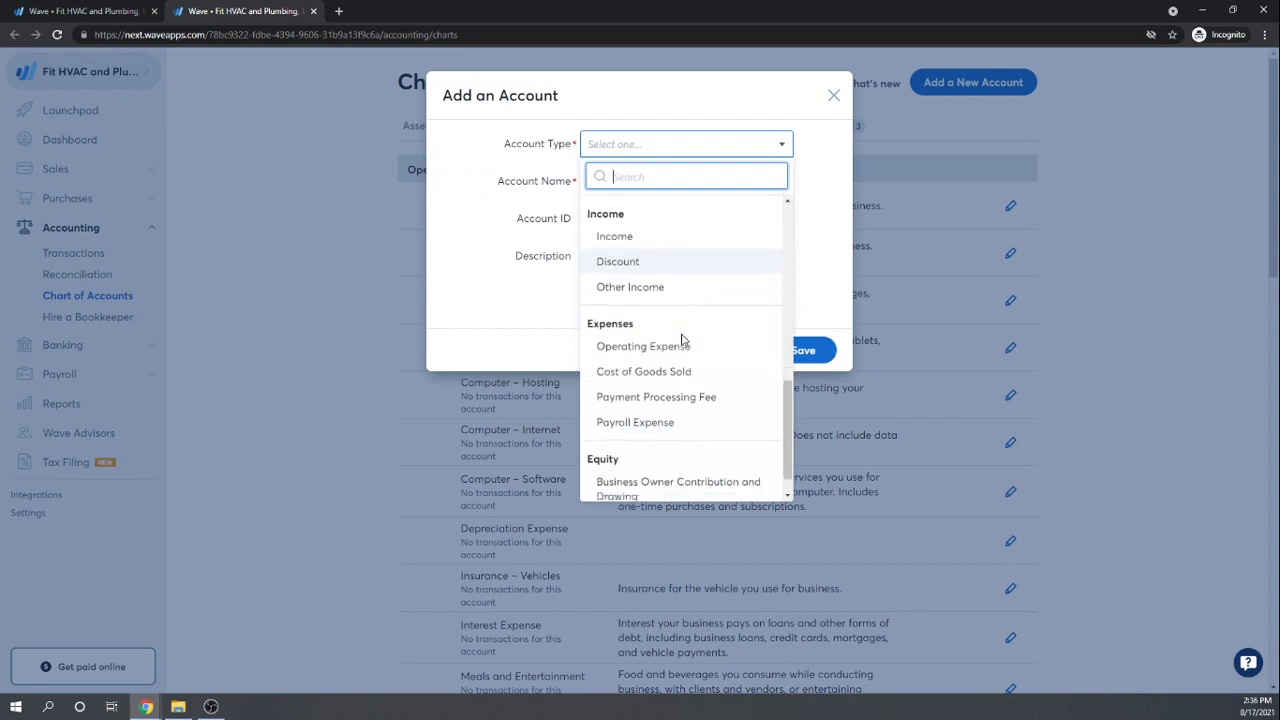
scroll(686, 375, "up", 2)
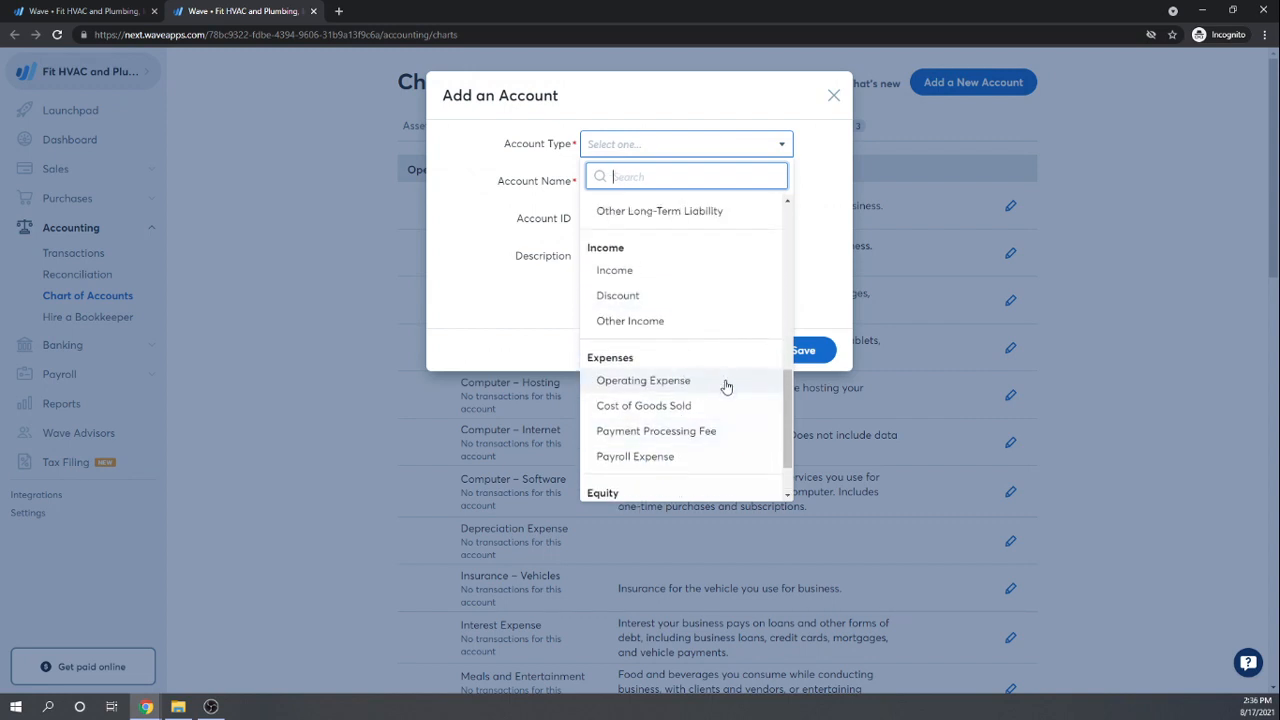
left_click(655, 406)
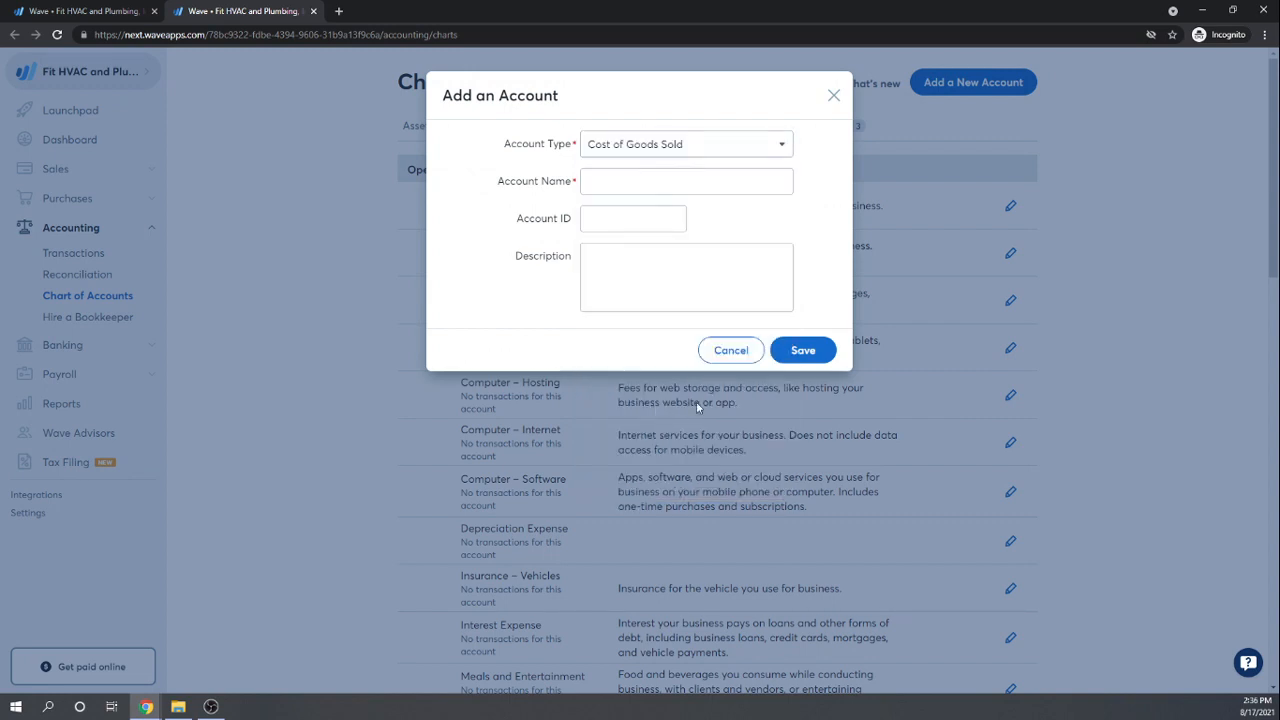
Step: Name the account 'Other COGS', save it, and return to the bill
left_click(628, 181)
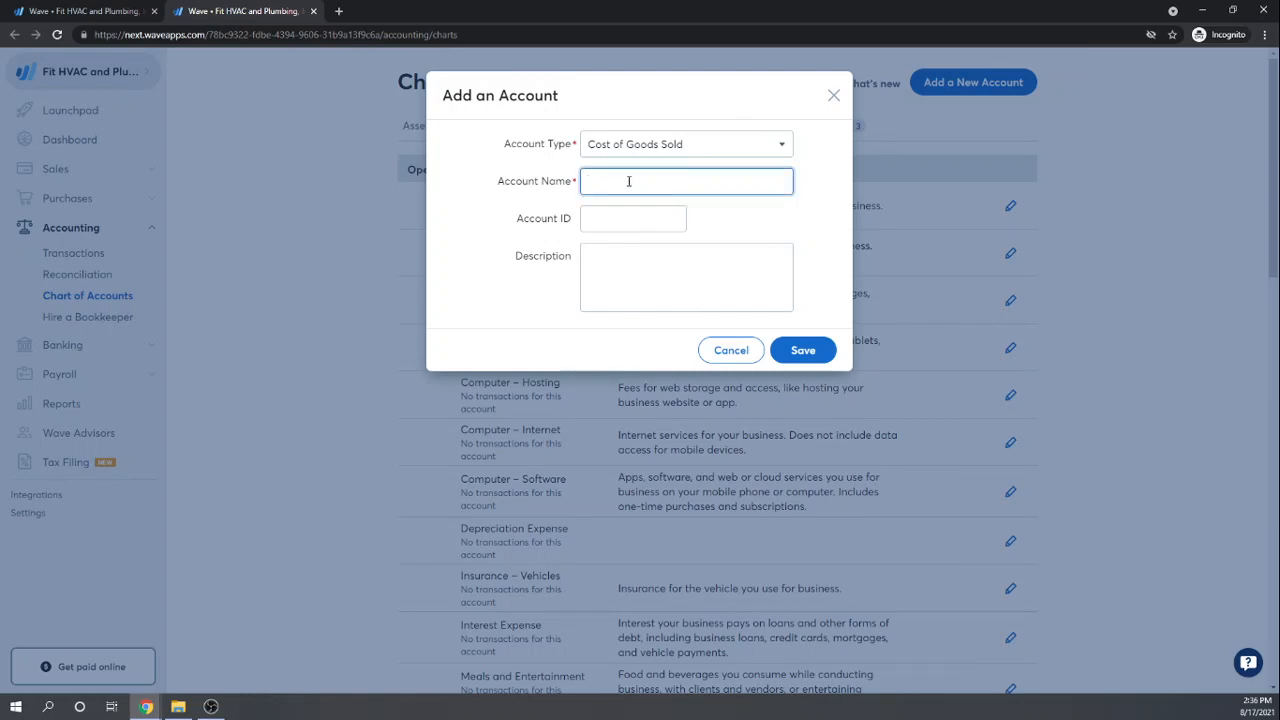
type("Other COGS")
key("Tab")
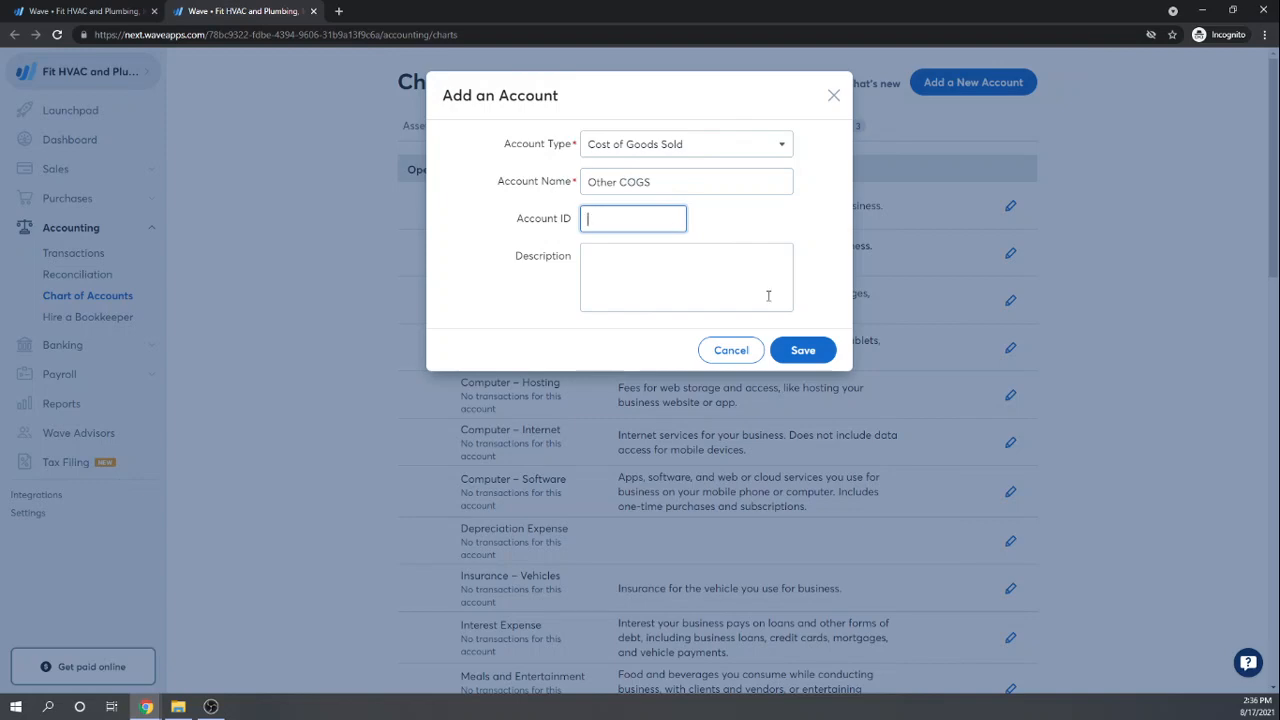
left_click(803, 350)
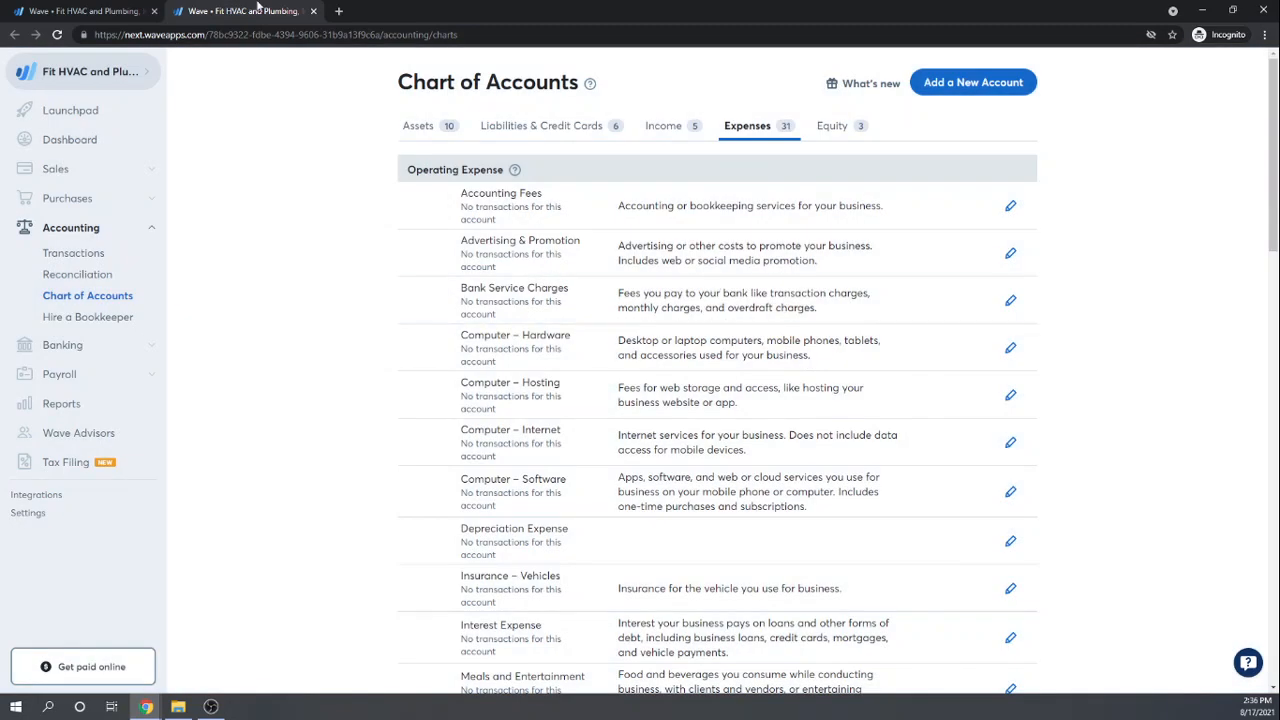
left_click(90, 12)
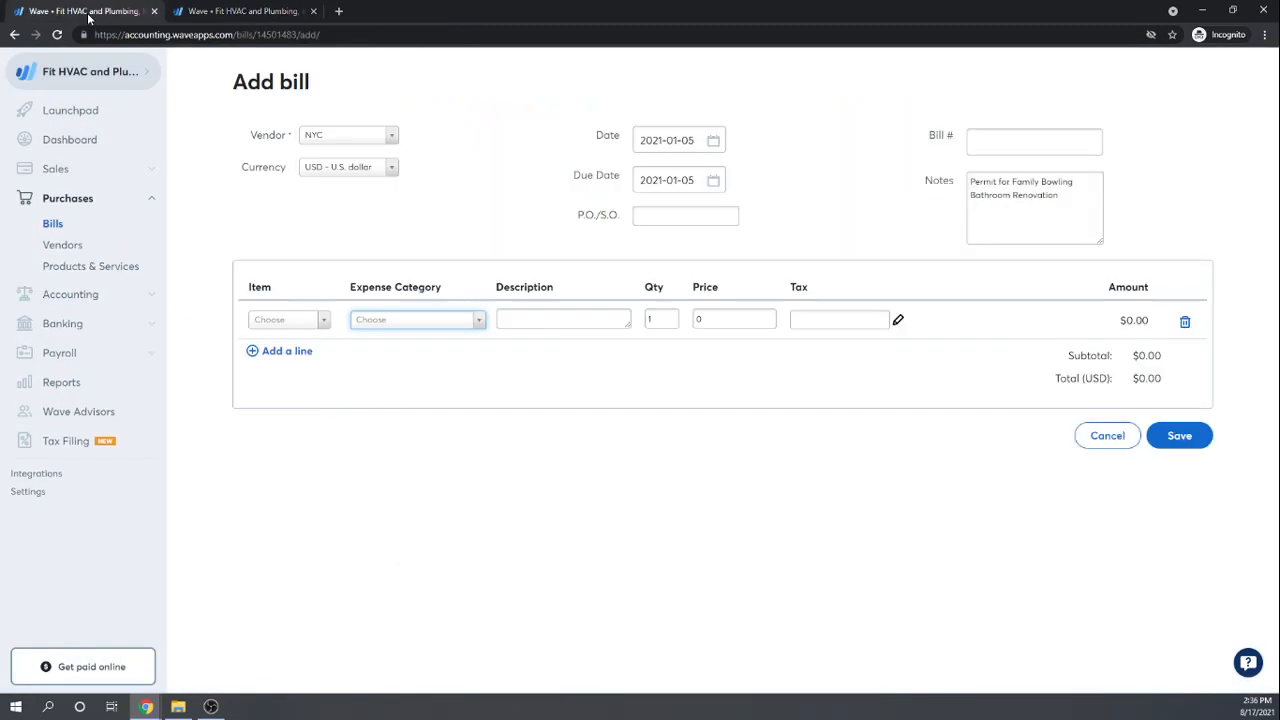
Step: Look for Other COGS among expense categories, then reload the bill form to refresh them
left_click(478, 321)
scroll(460, 415, "down", 5)
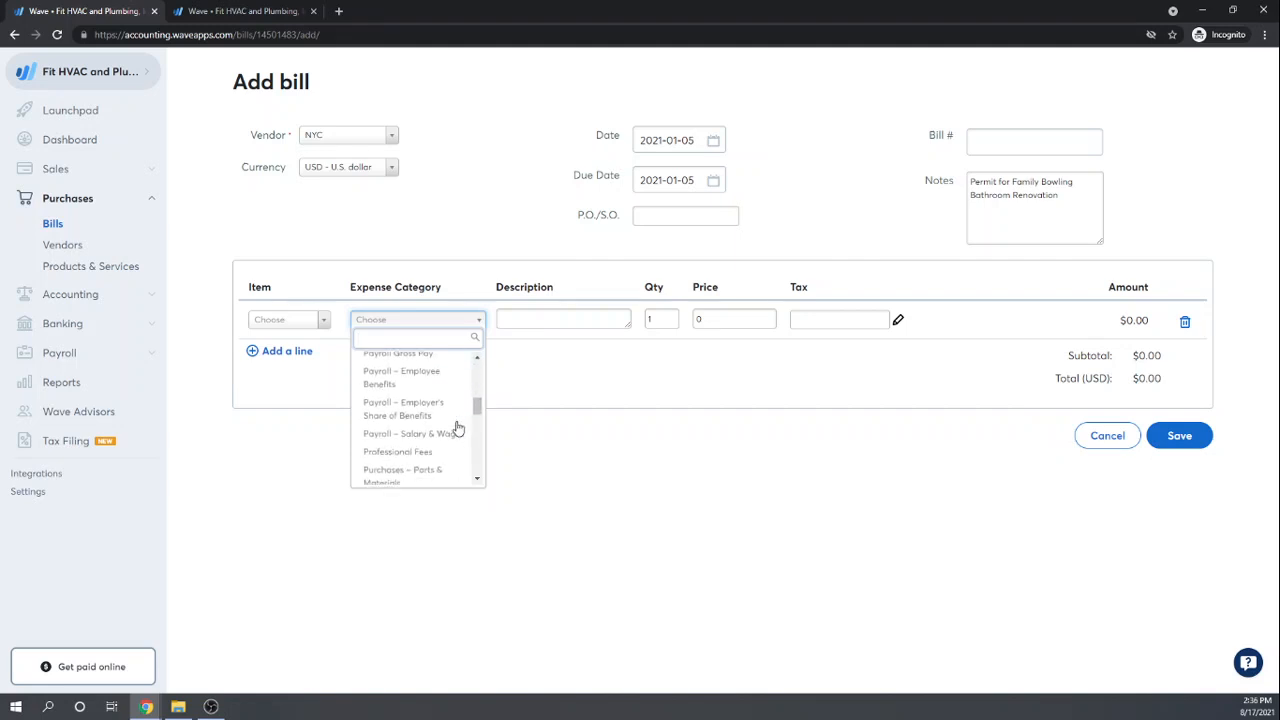
scroll(458, 428, "down", 2)
scroll(457, 428, "up", 8)
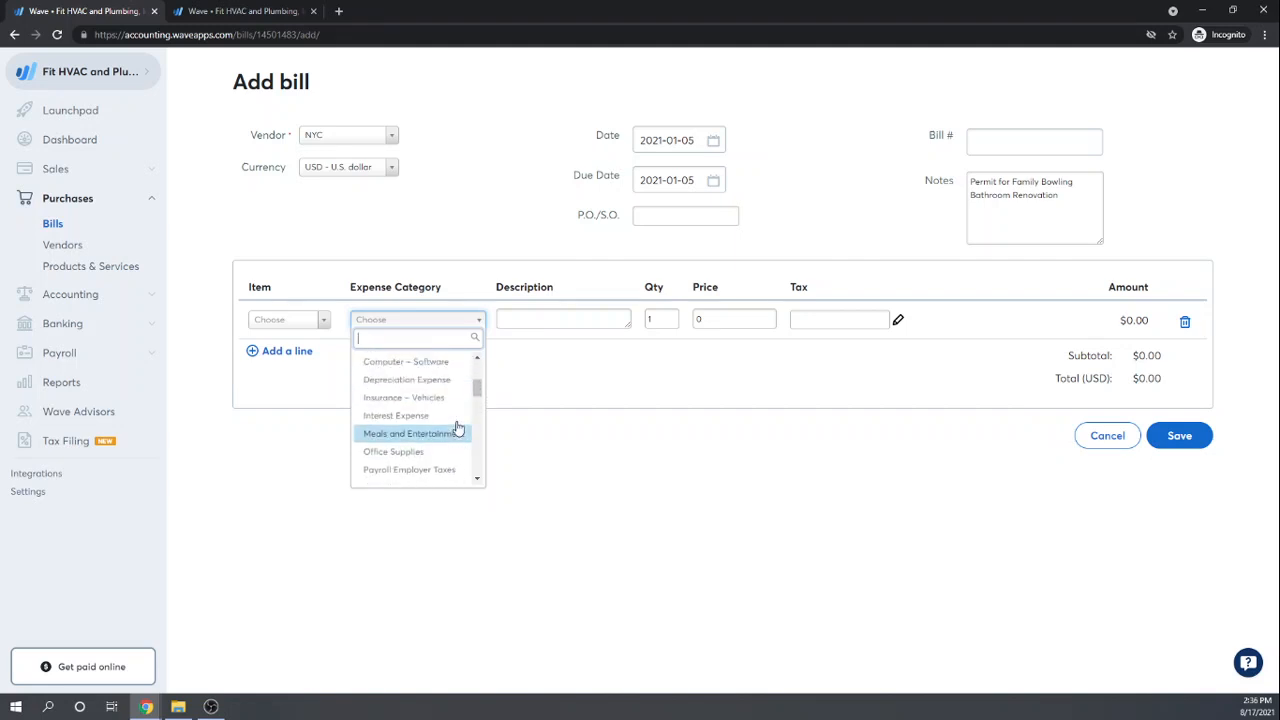
scroll(457, 428, "down", 3)
left_click(632, 479)
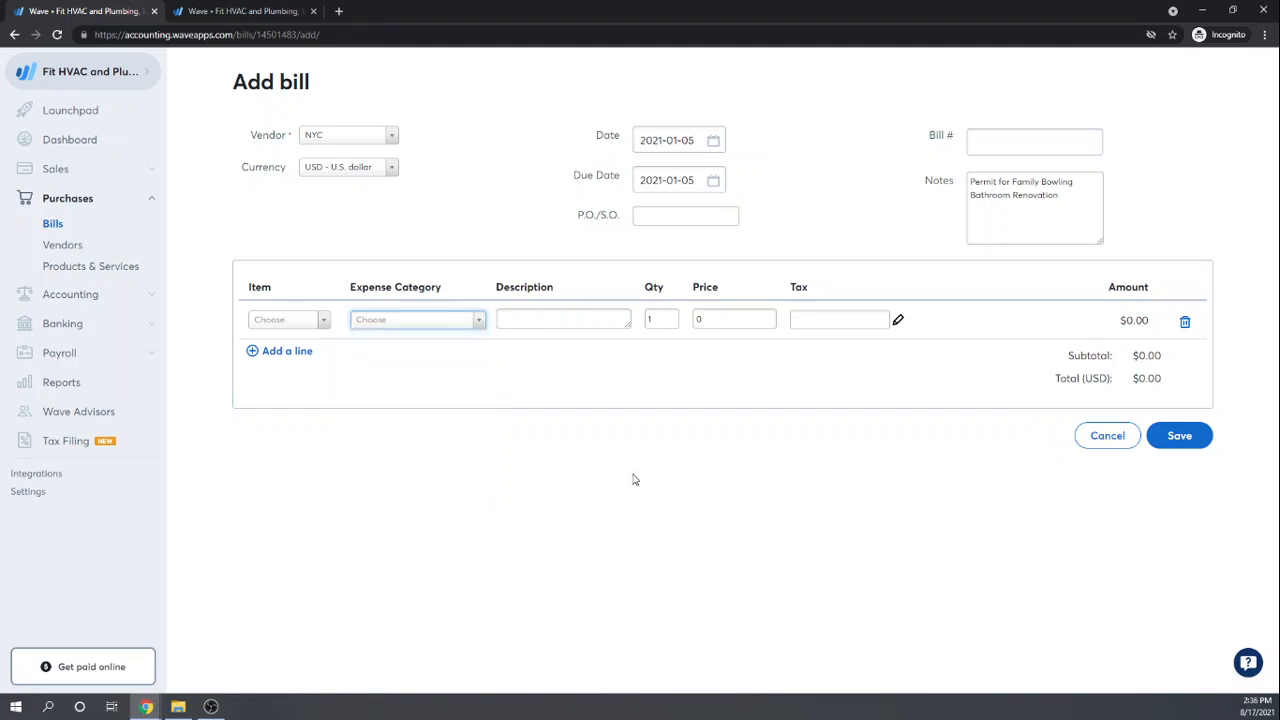
left_click(55, 35)
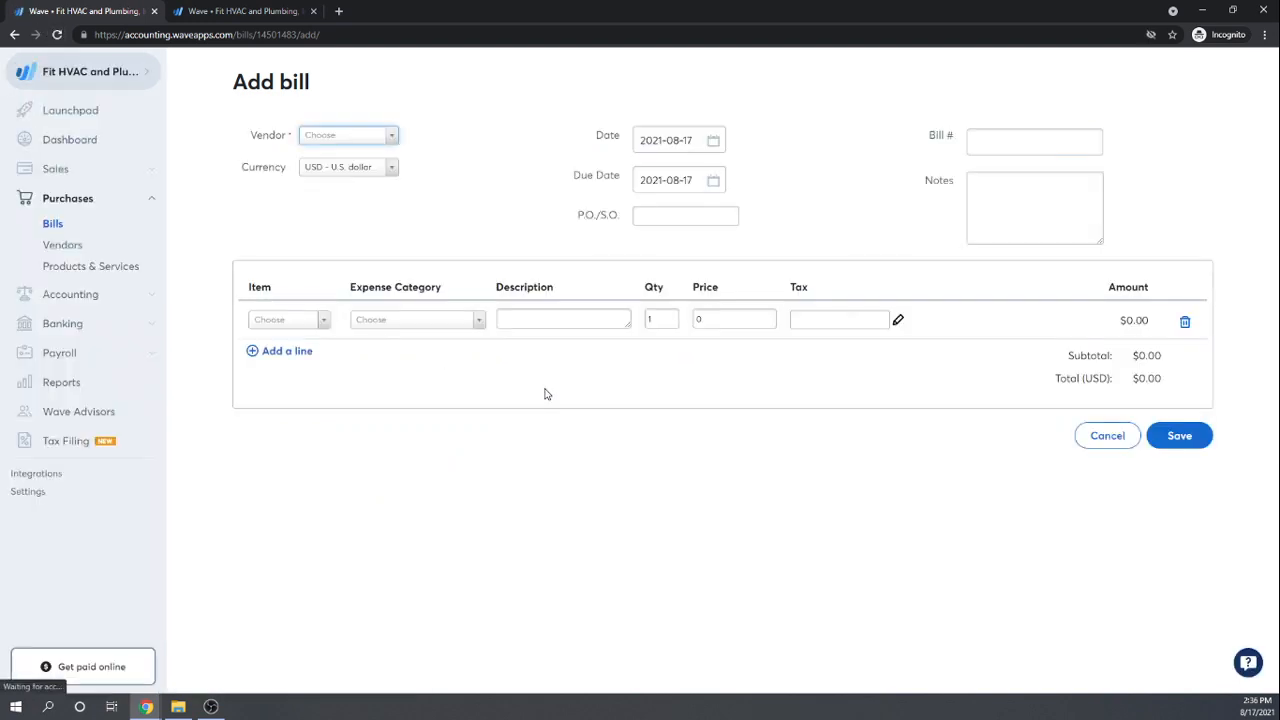
Step: Choose NYC as the vendor and set the bill date to January 5, 2021
left_click(390, 138)
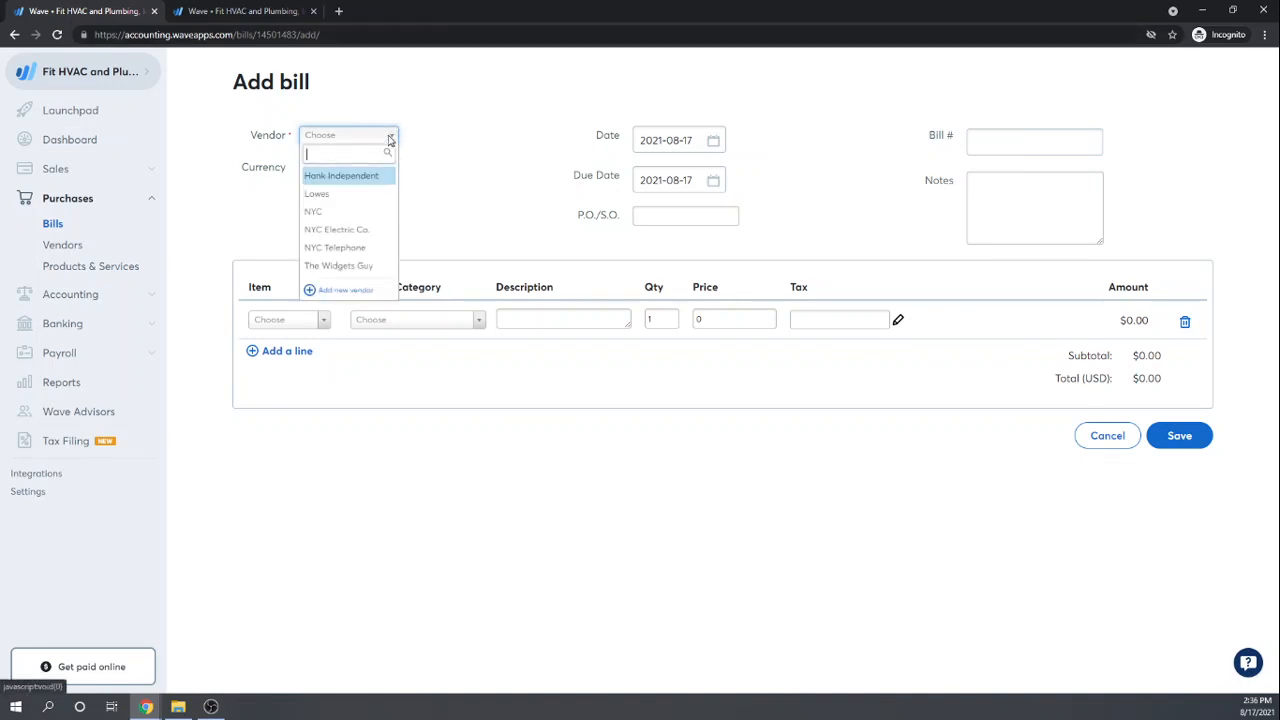
left_click(330, 212)
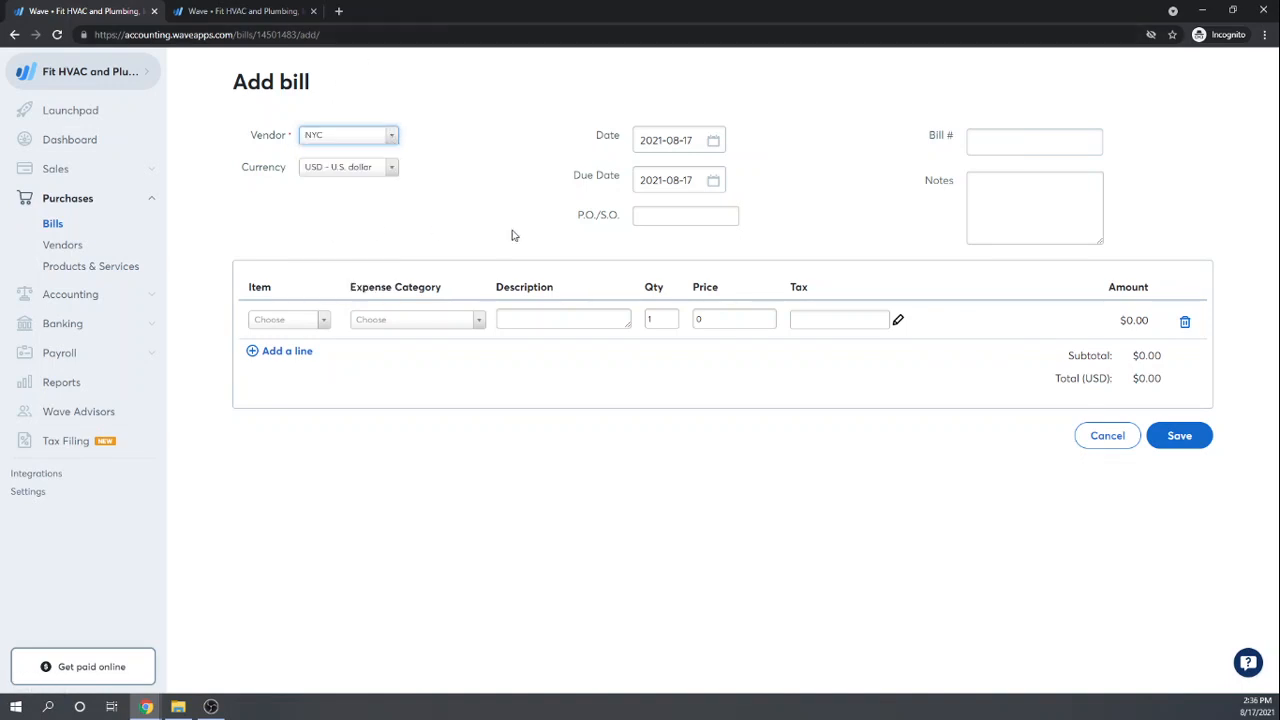
left_click(714, 140)
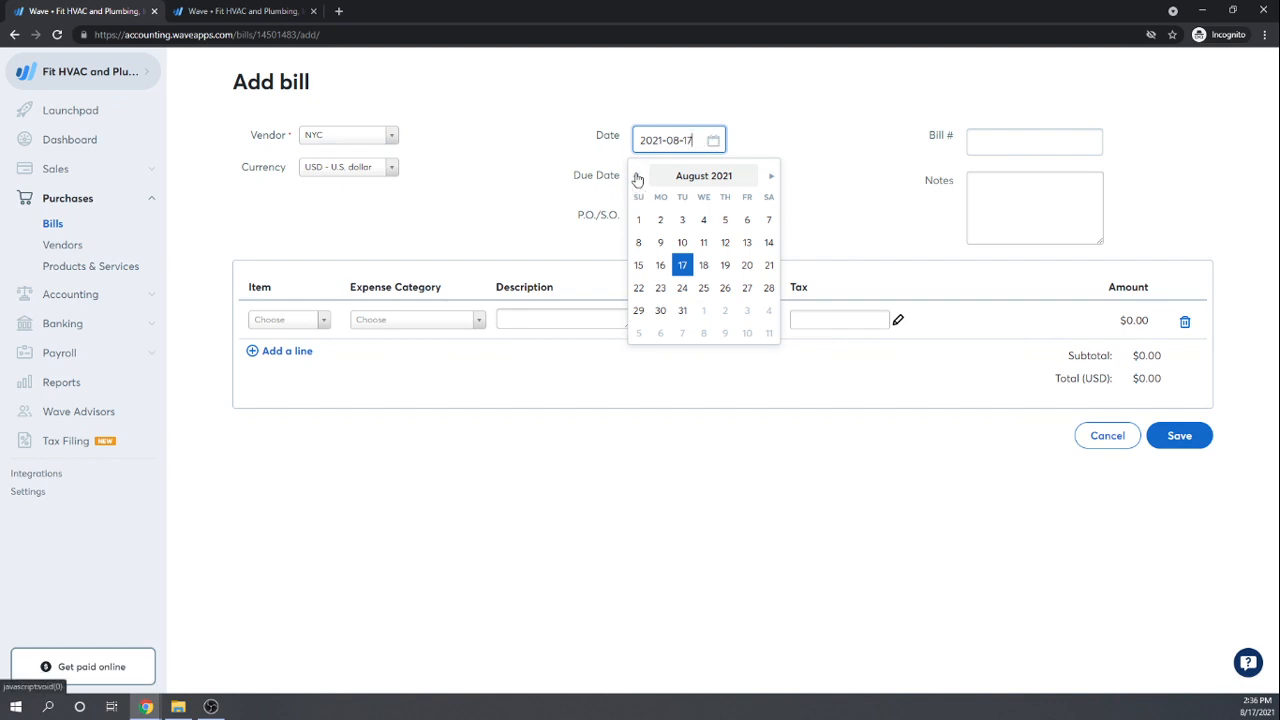
left_click(637, 177)
left_click(637, 177)
left_click(637, 177)
left_click(637, 177)
left_click(637, 177)
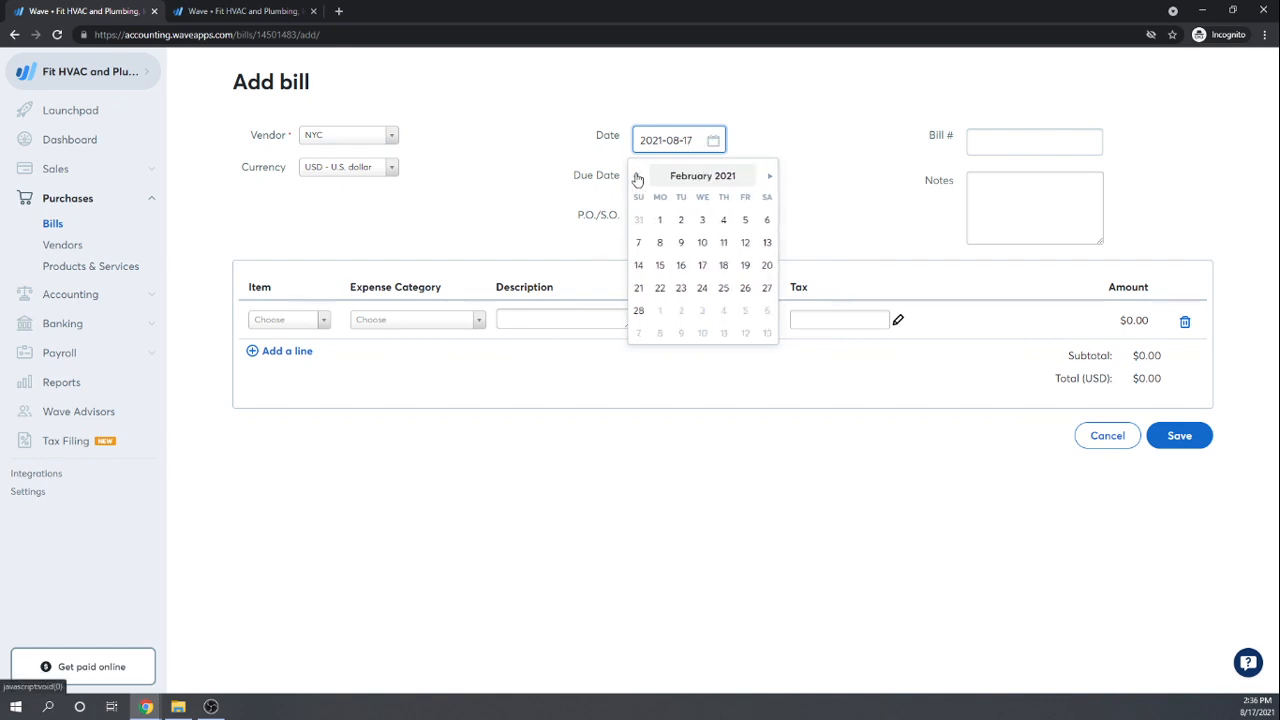
left_click(637, 177)
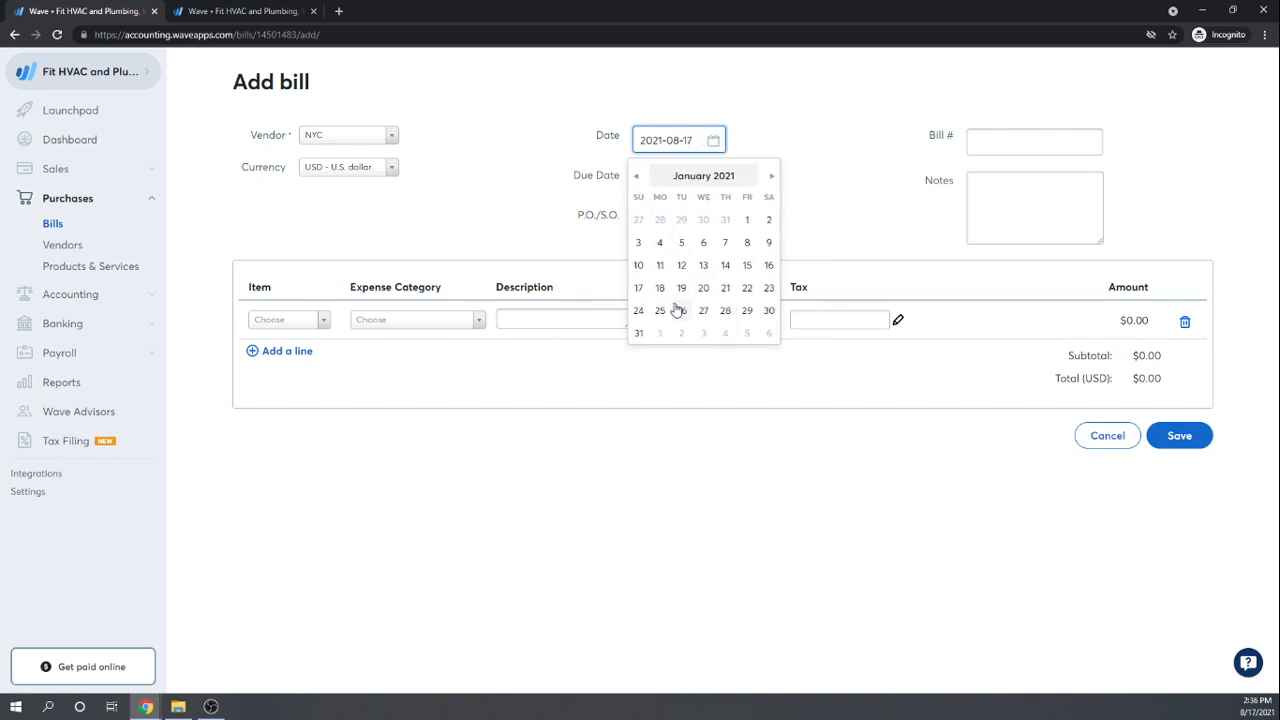
left_click(681, 243)
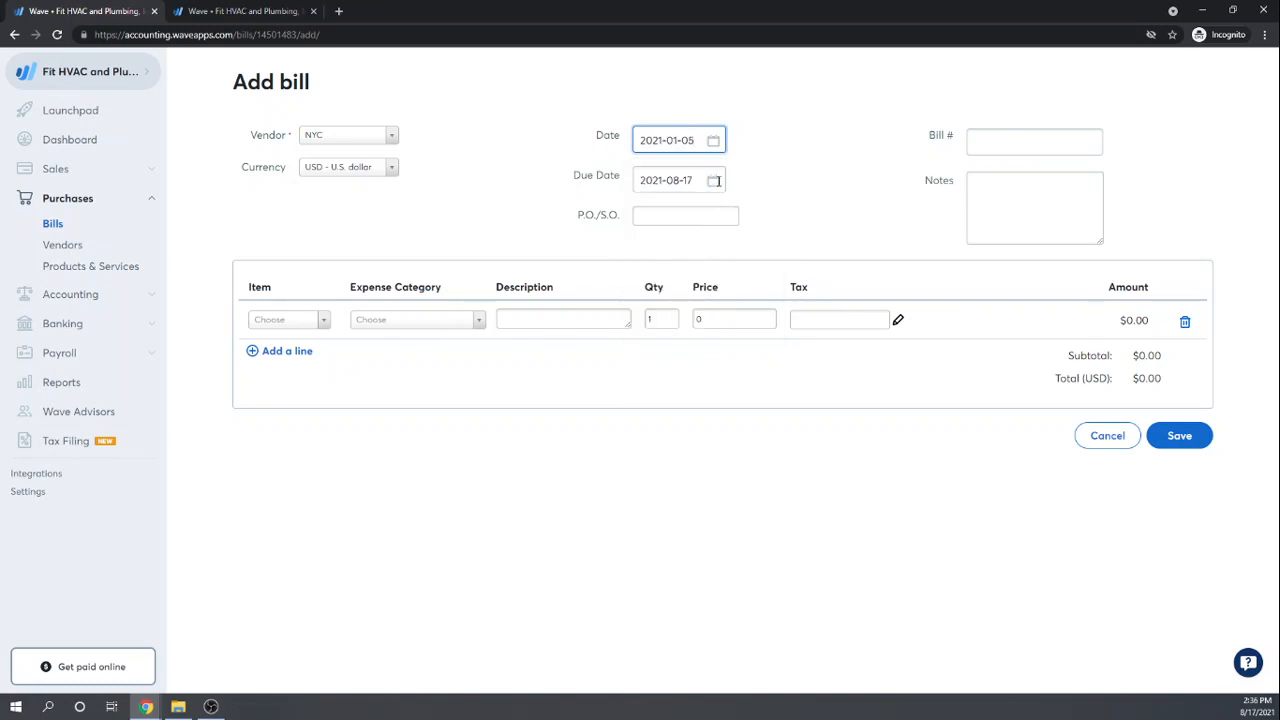
Step: Set the due date to January 5, 2021
left_click(714, 182)
left_click(637, 218)
left_click(637, 218)
left_click(636, 217)
left_click(636, 217)
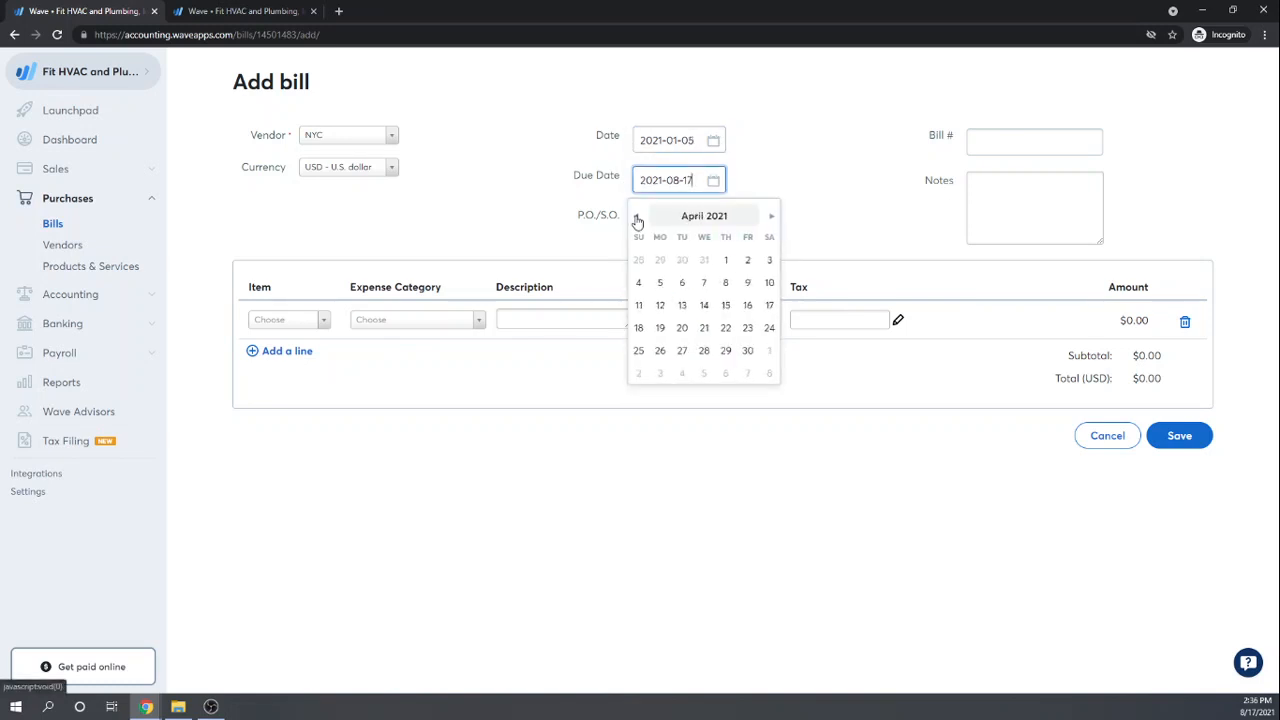
left_click(636, 217)
left_click(636, 217)
left_click(636, 217)
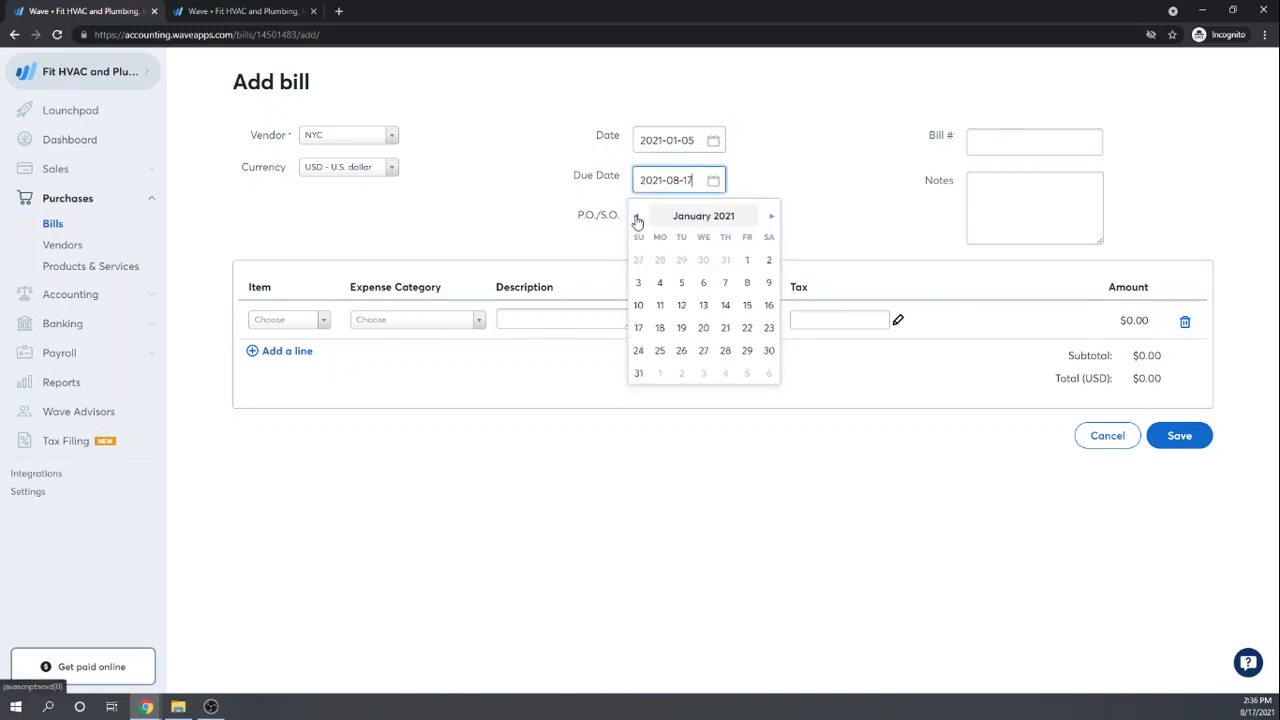
left_click(684, 287)
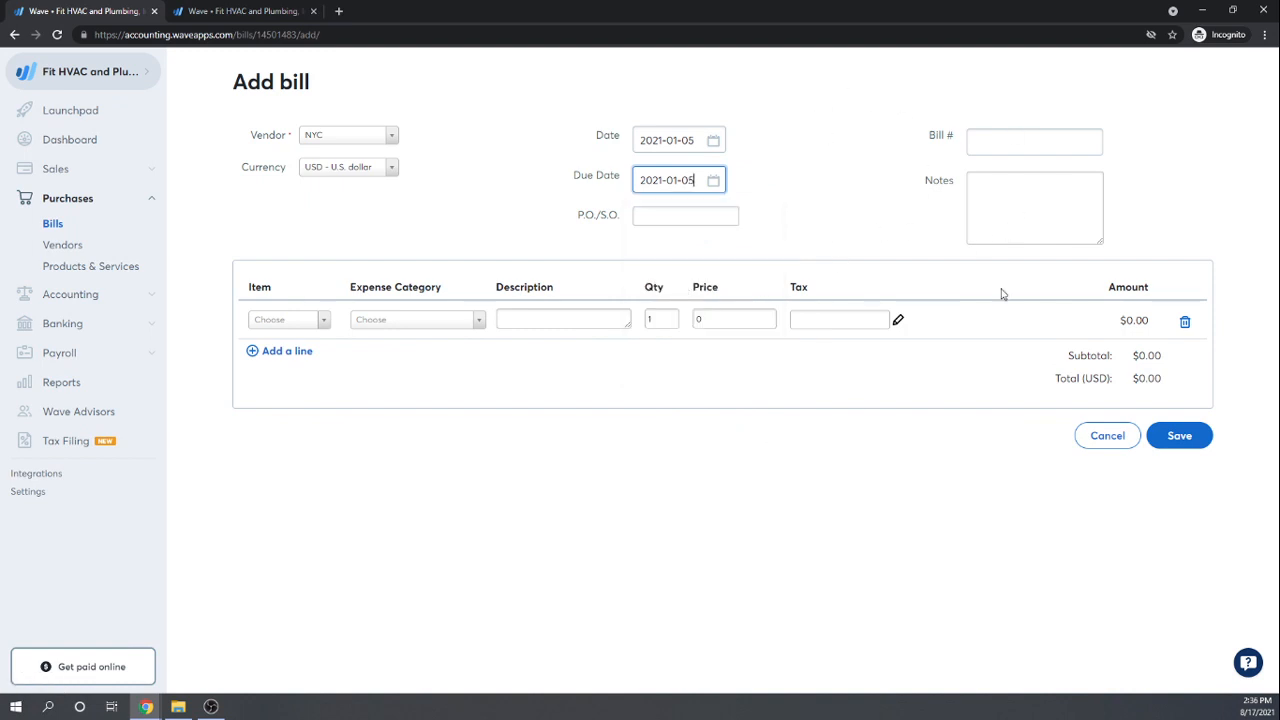
left_click(1049, 186)
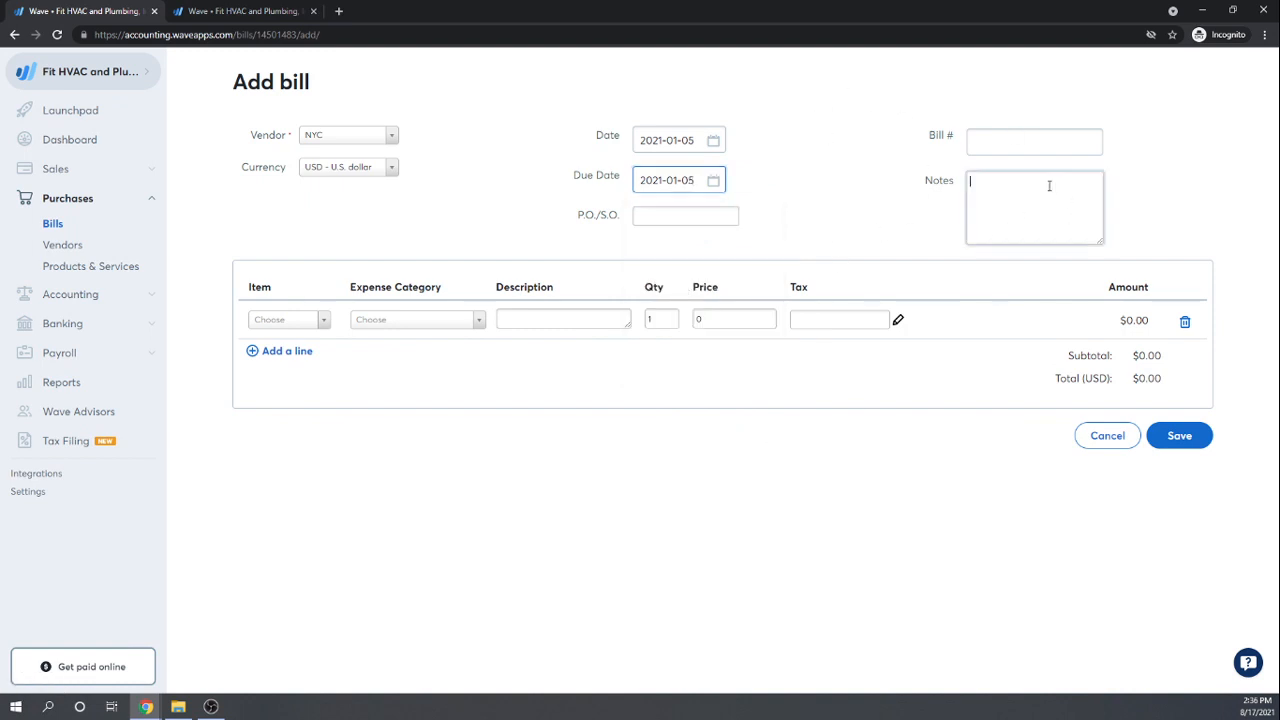
Step: Categorize the line as Other COGS and describe it as the Family Bowling bathroom permit
left_click(480, 320)
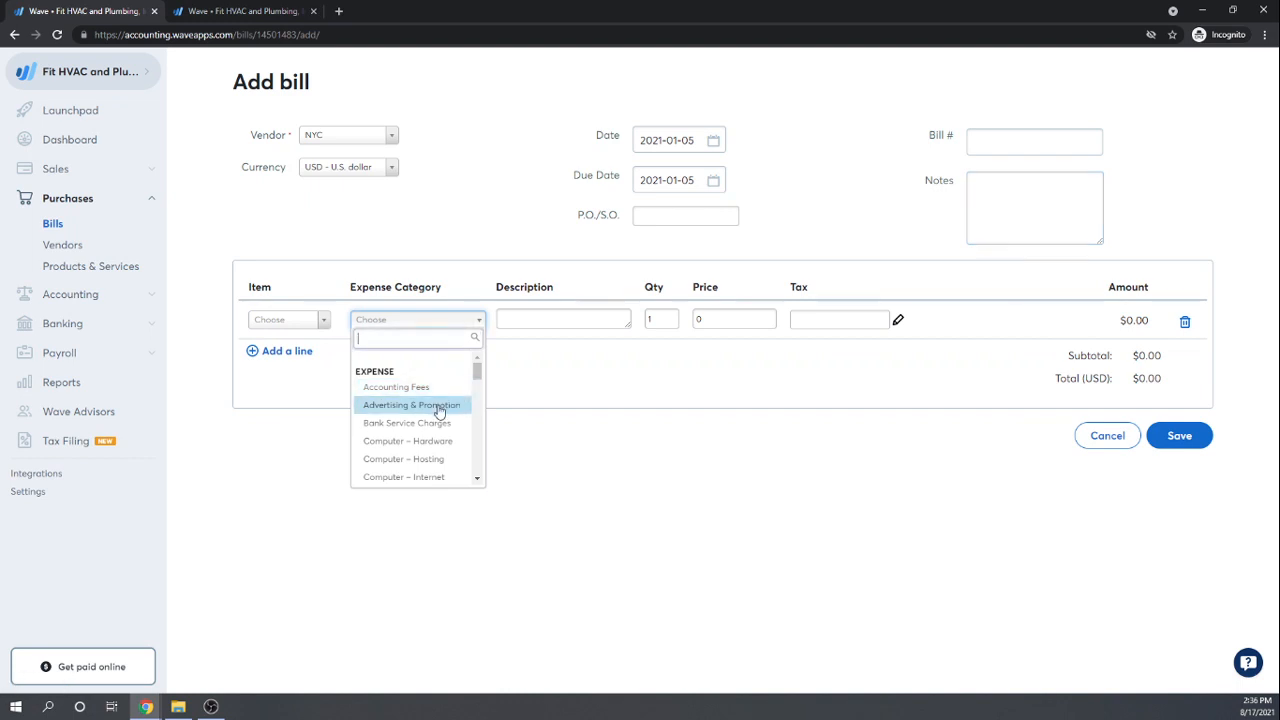
scroll(440, 412, "down", 3)
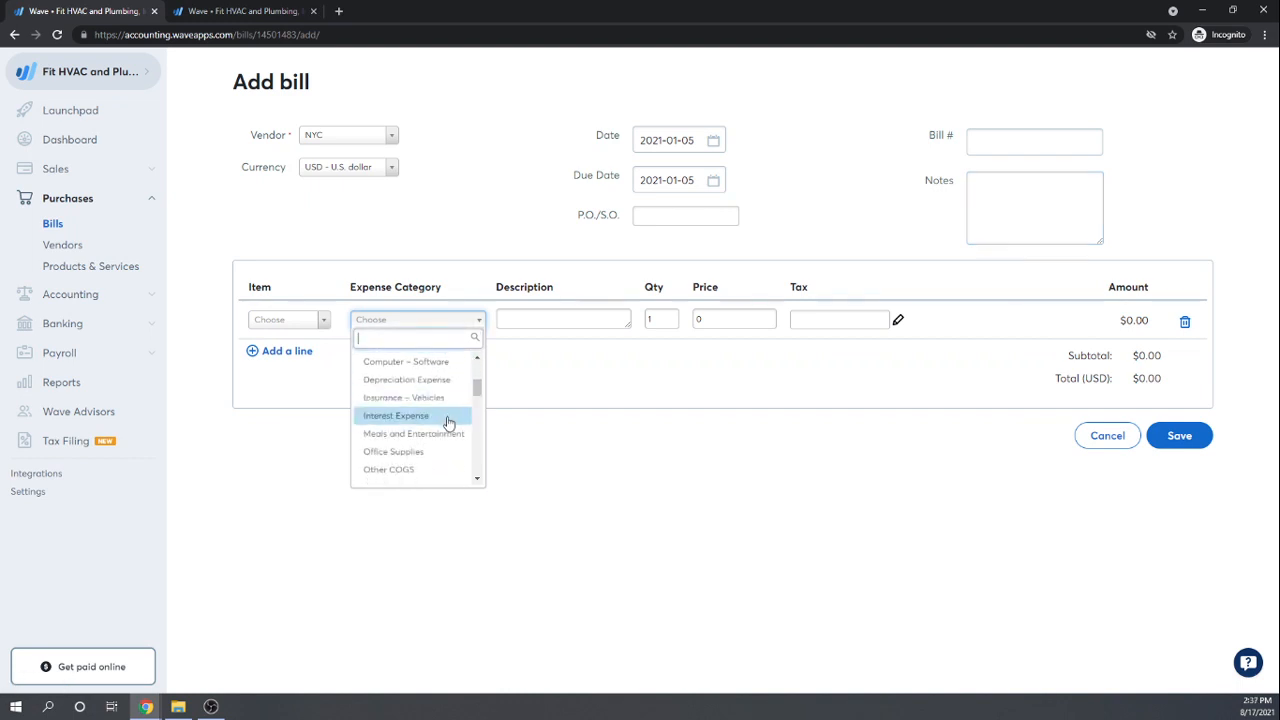
left_click(399, 471)
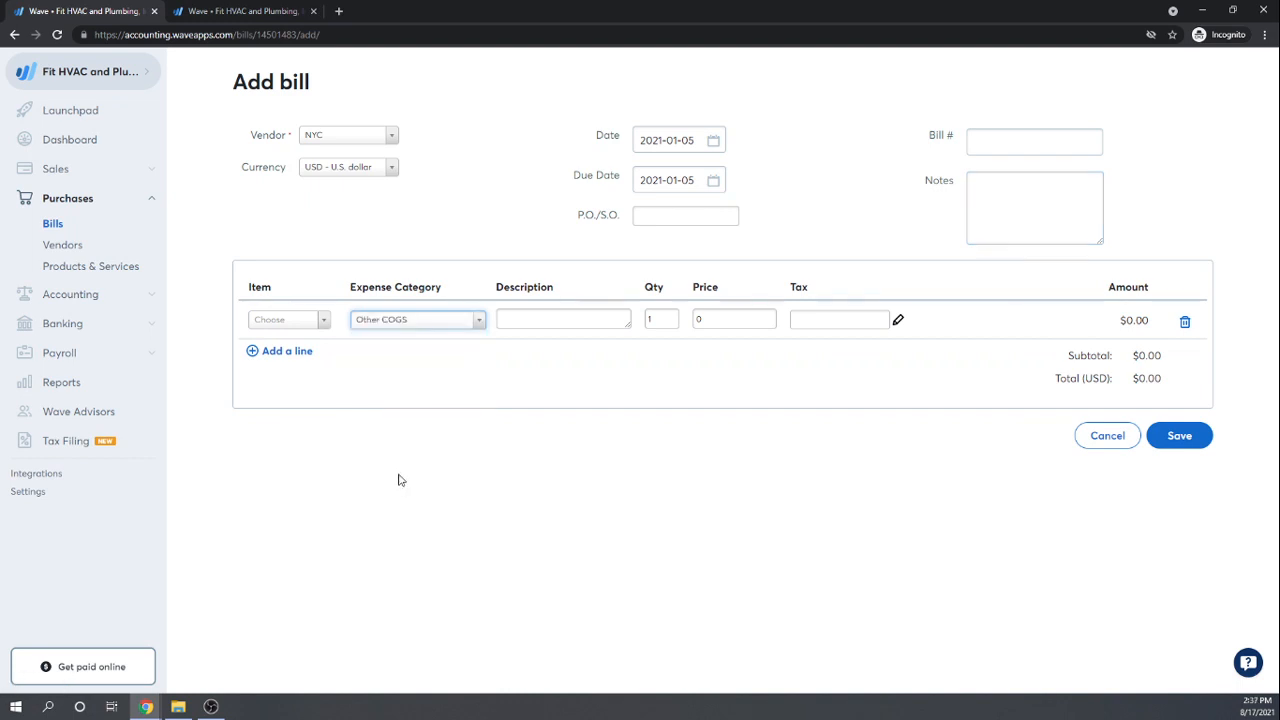
left_click(617, 320)
type("pe")
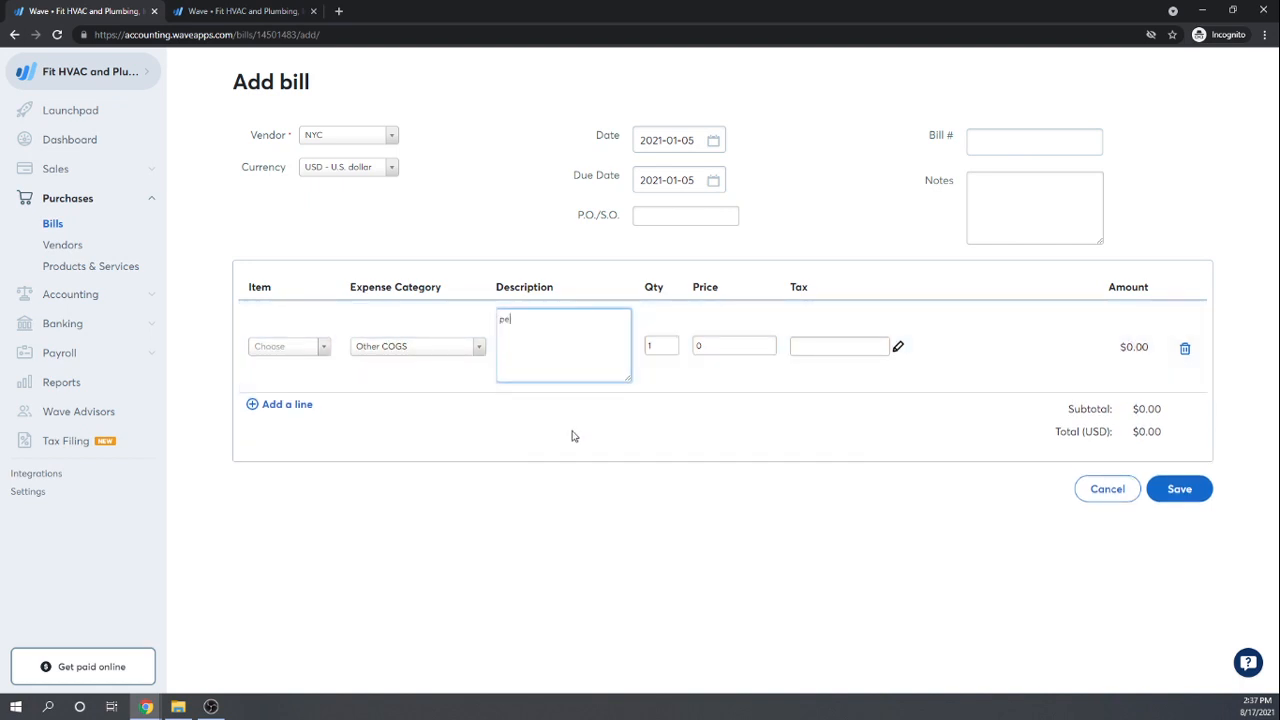
type("mmit for Family Bowling Bohthr toom")
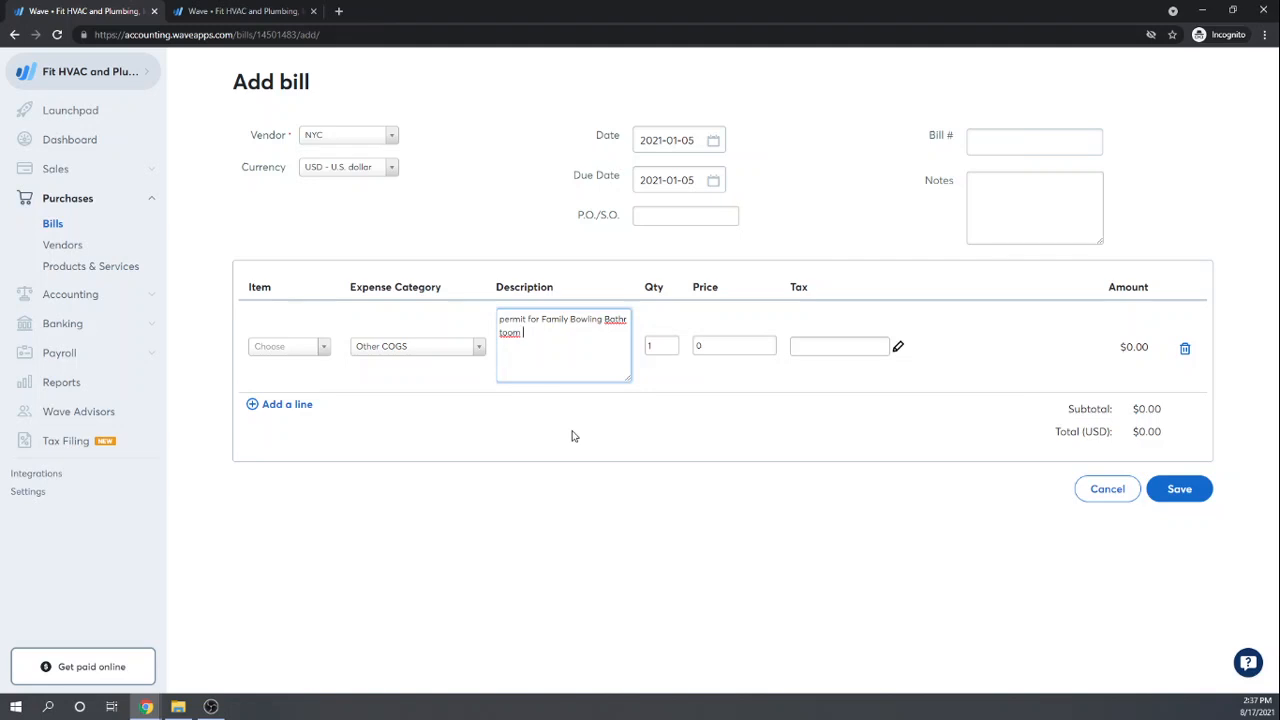
key("BackSpace")
key("BackSpace")
key("BackSpace")
key("BackSpace")
key("BackSpace")
key("BackSpace")
type("room")
key("Tab")
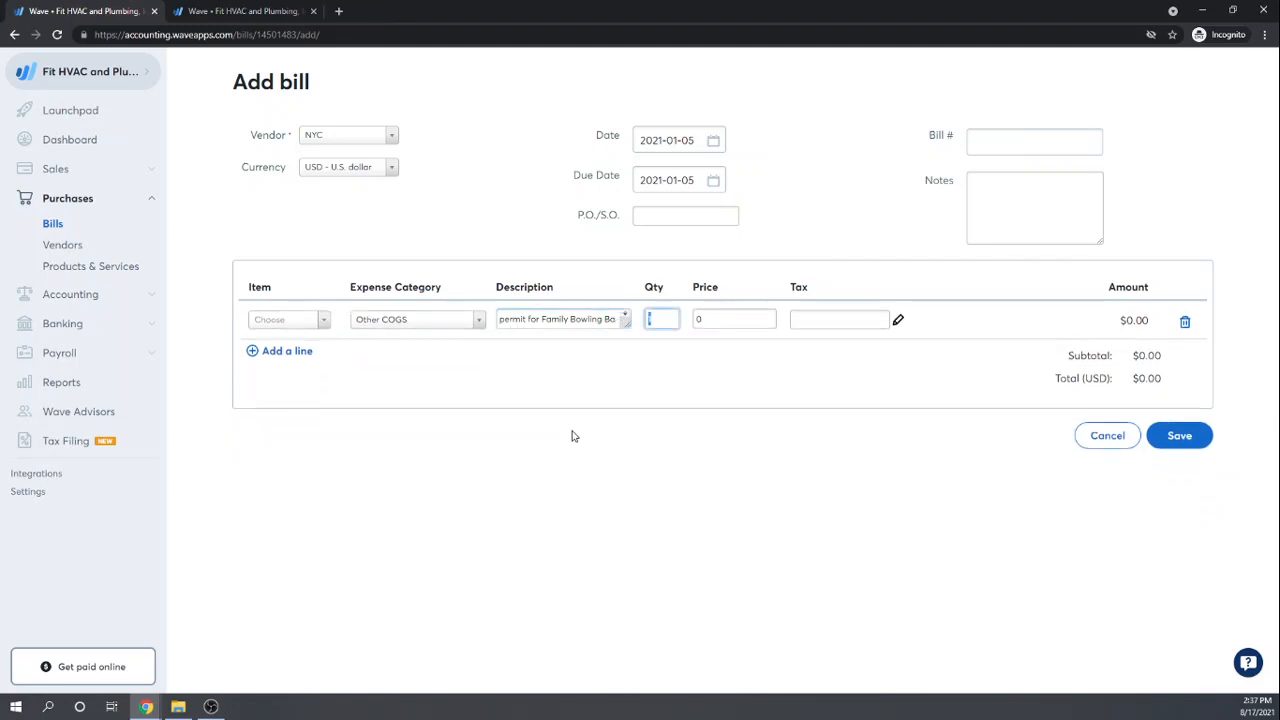
Step: Set the line price to $200 and save the NYC bill
key("Tab")
type("200")
key("Tab")
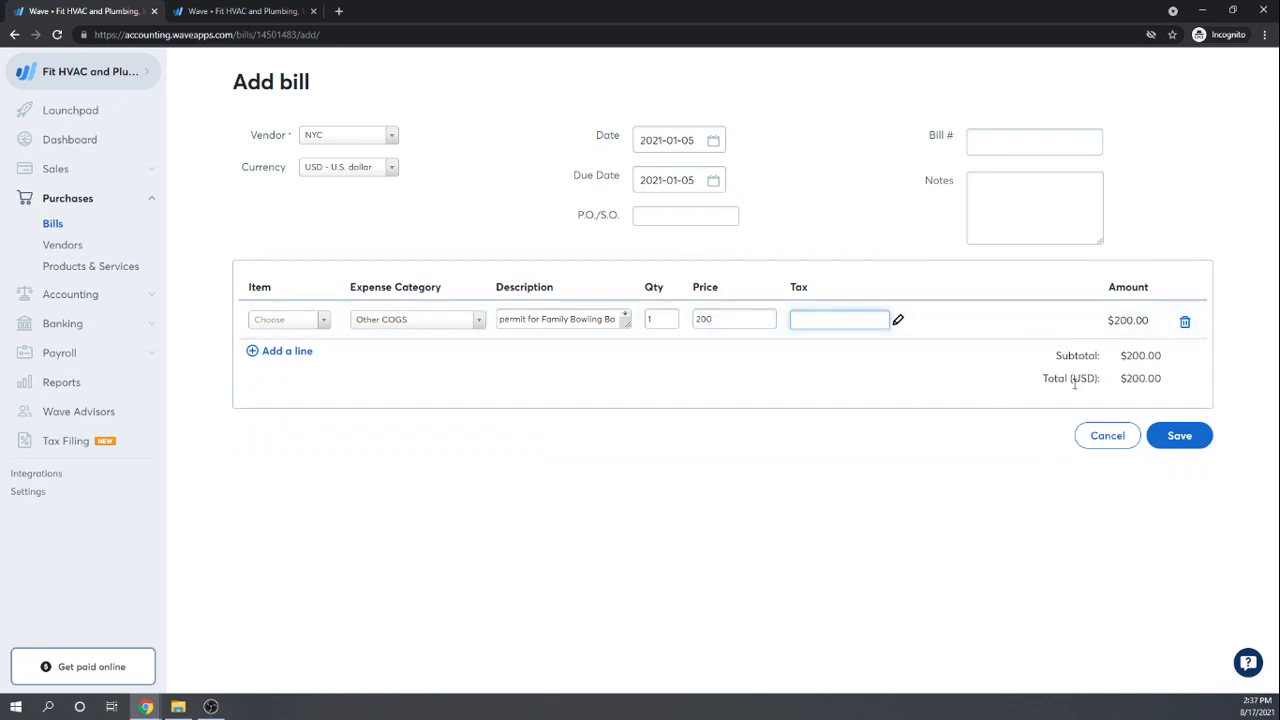
left_click(1180, 436)
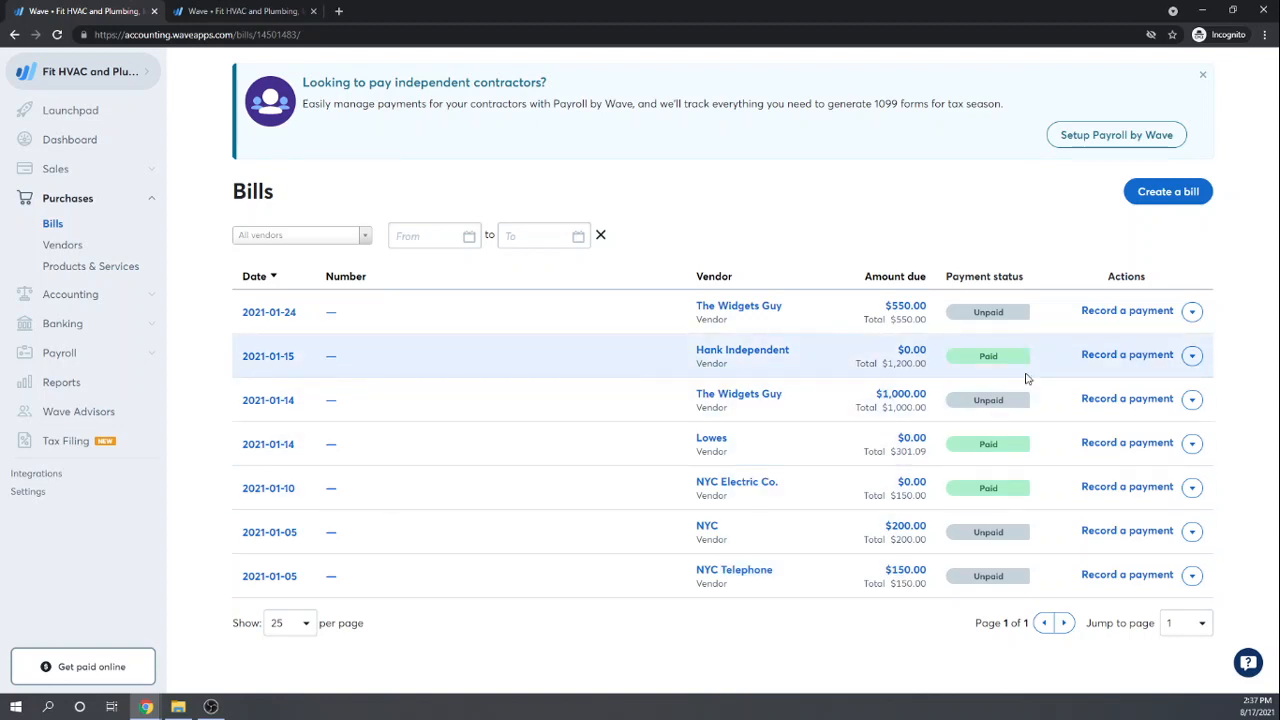
Step: Record the NYC bill's $200 payment by Check from the Checking Account and save it
left_click(1110, 531)
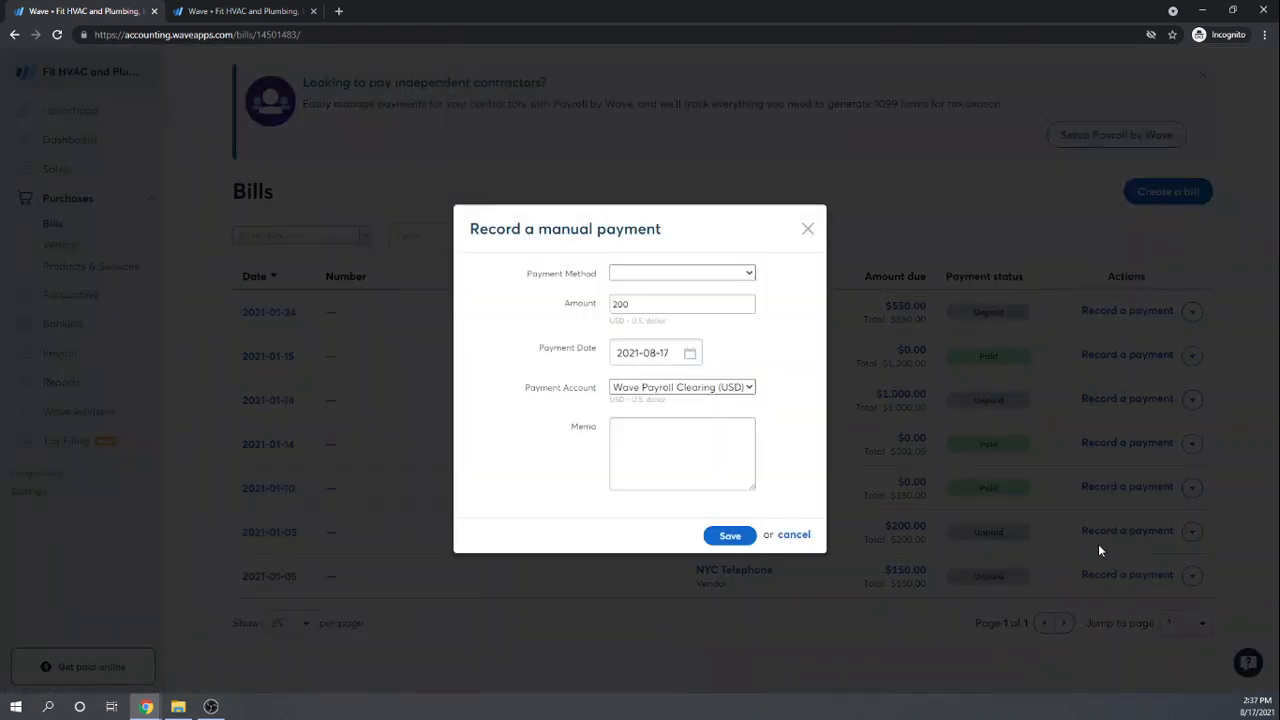
left_click(748, 274)
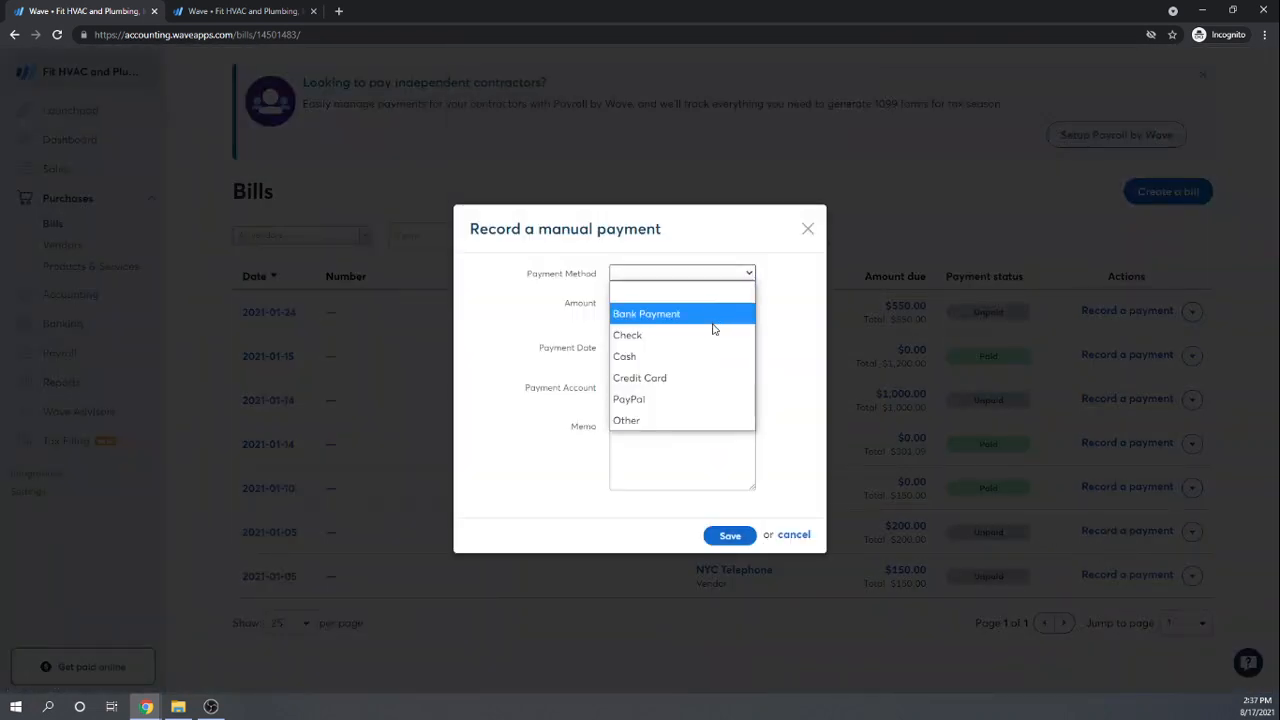
left_click(714, 335)
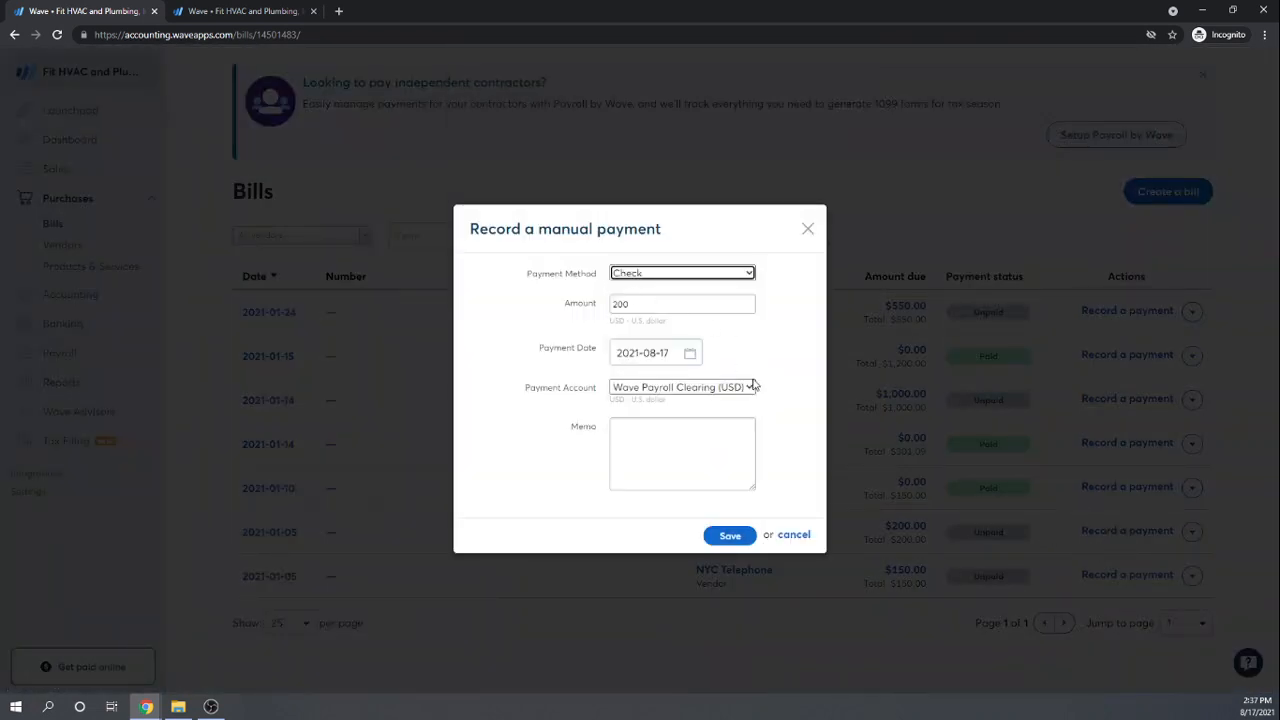
left_click(749, 387)
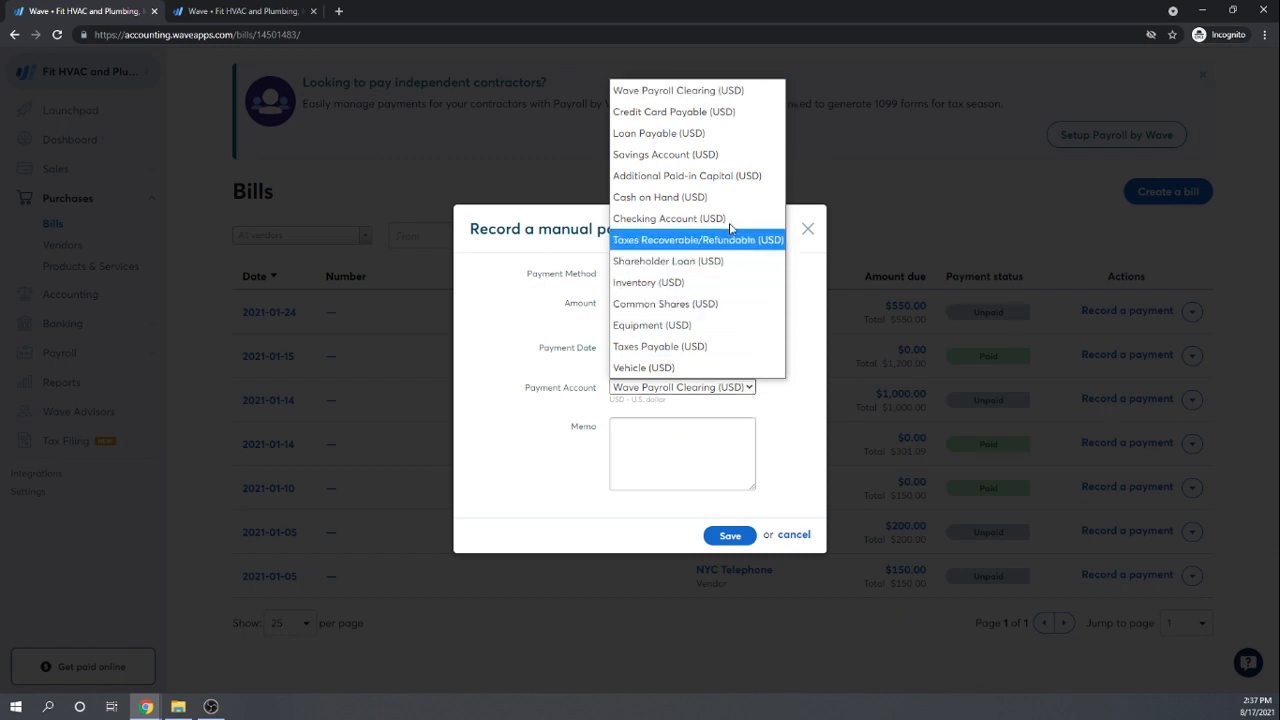
left_click(676, 223)
left_click(730, 535)
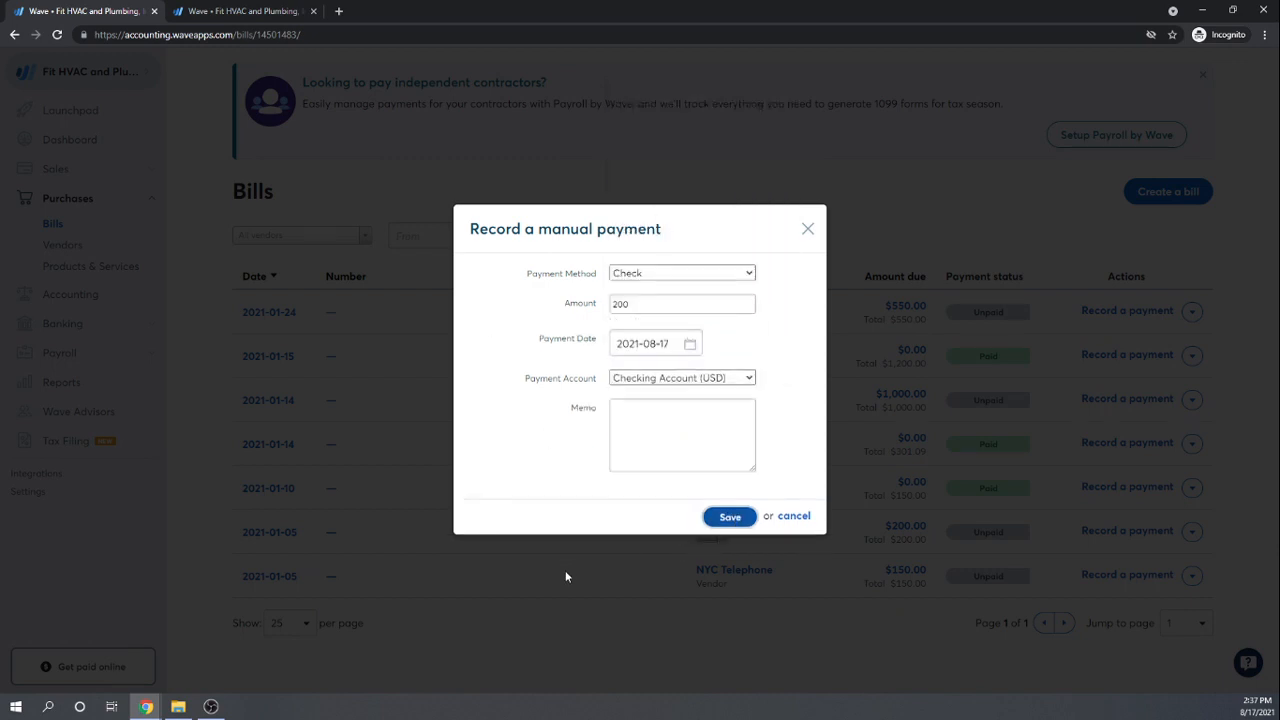
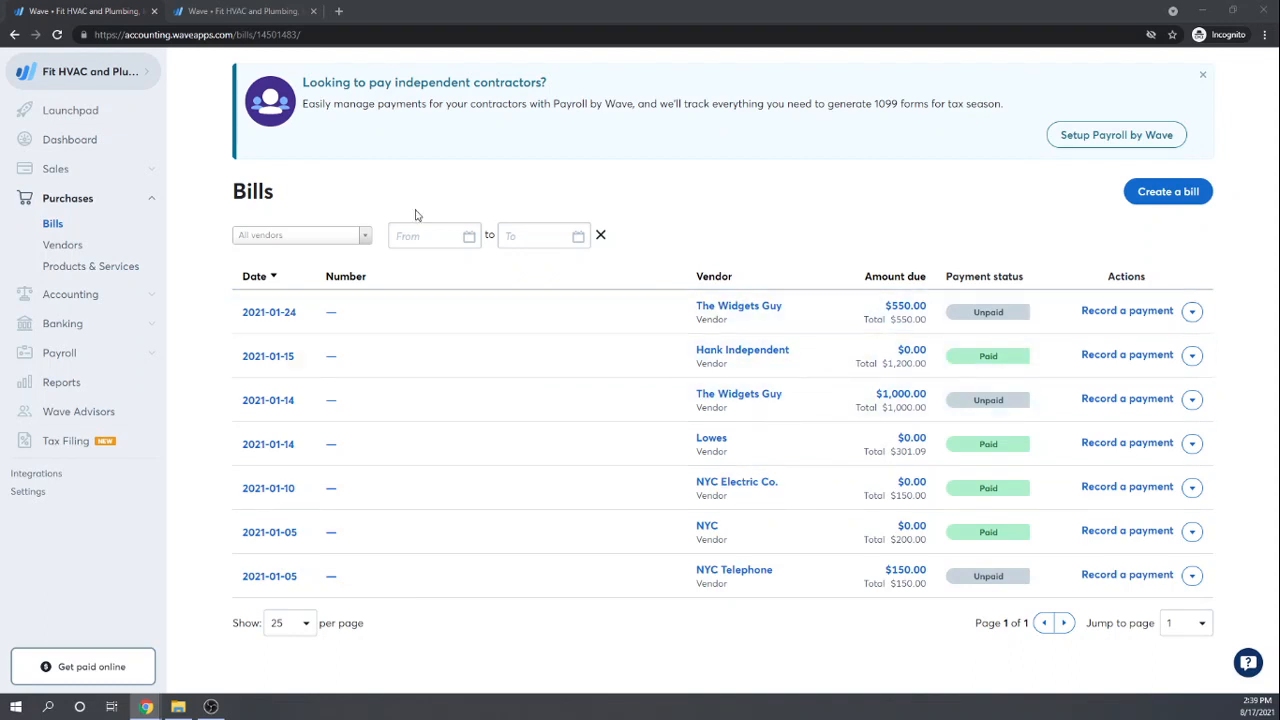
Step: Open the Aged Payables report, showing $1,700.00 unpaid across three bills
left_click(364, 239)
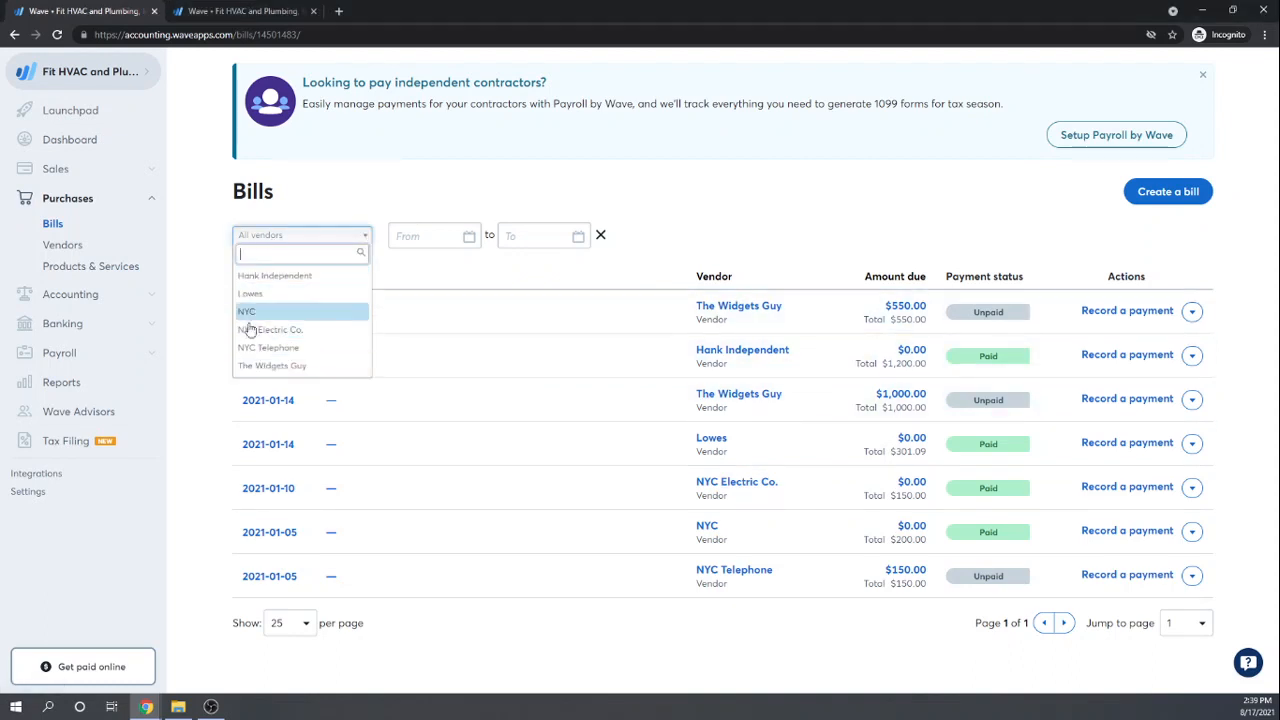
left_click(398, 178)
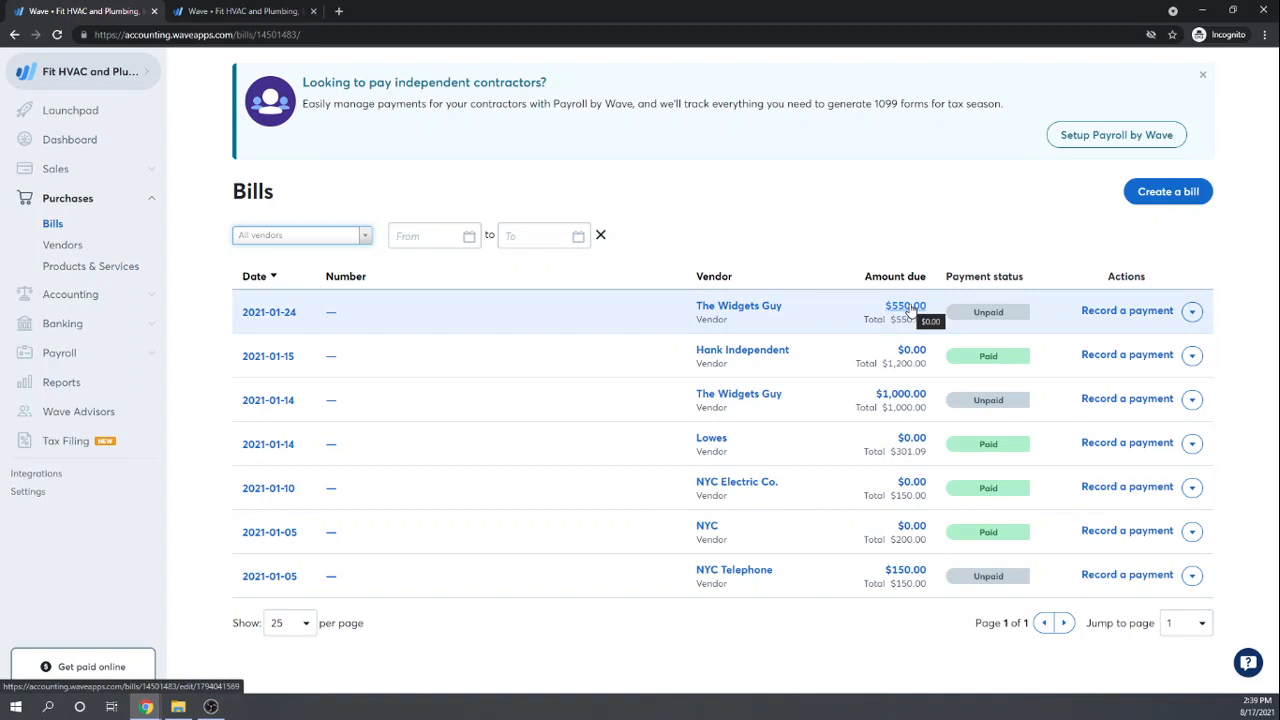
left_click(59, 384)
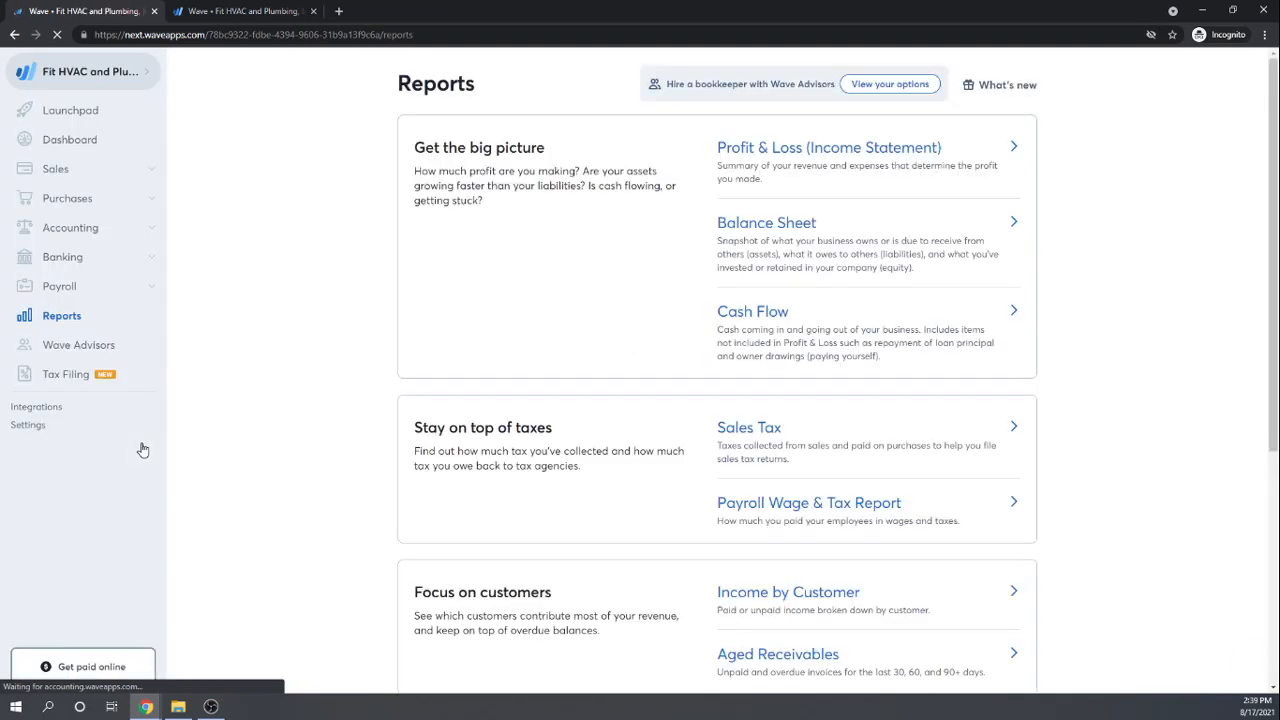
scroll(860, 272, "down", 2)
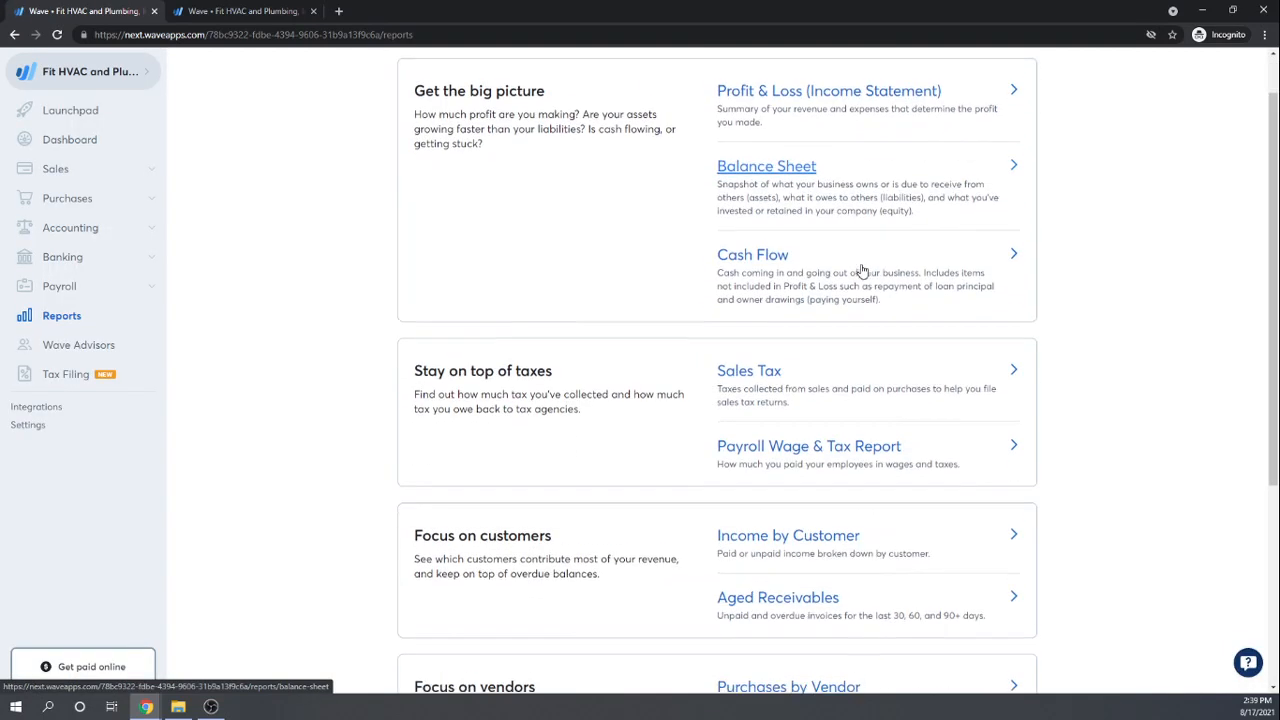
scroll(858, 278, "down", 3)
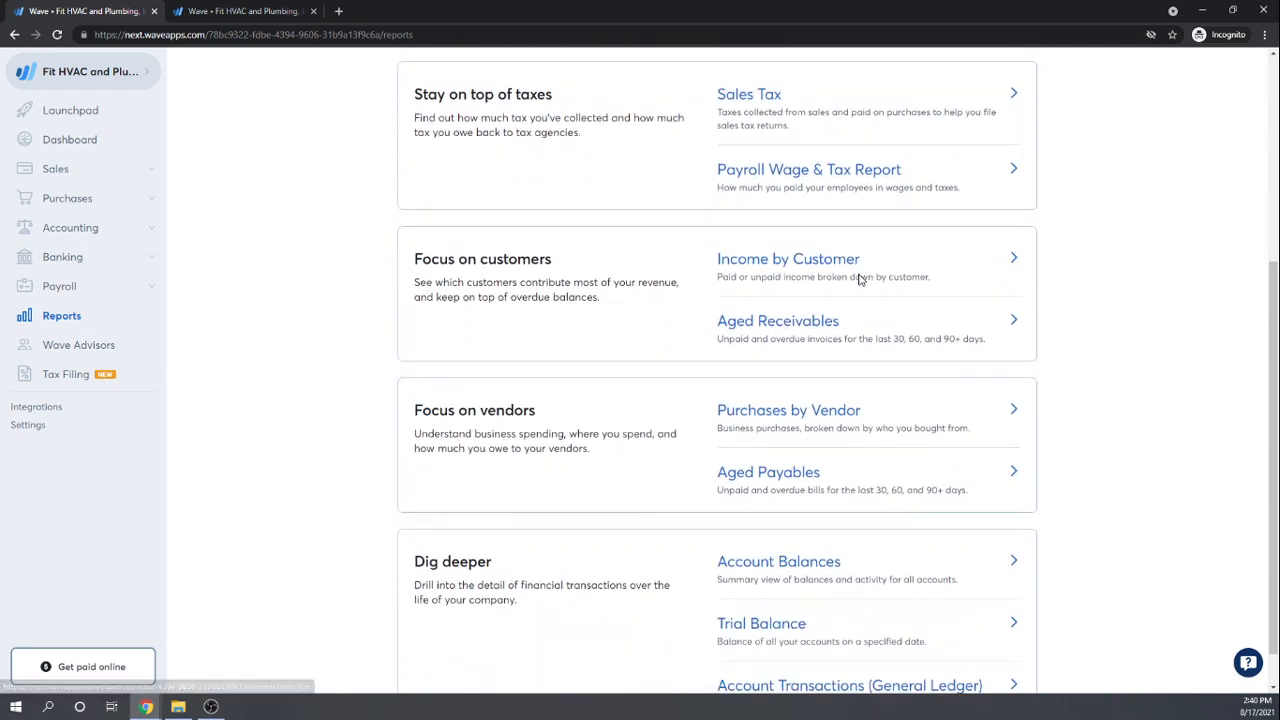
left_click(741, 487)
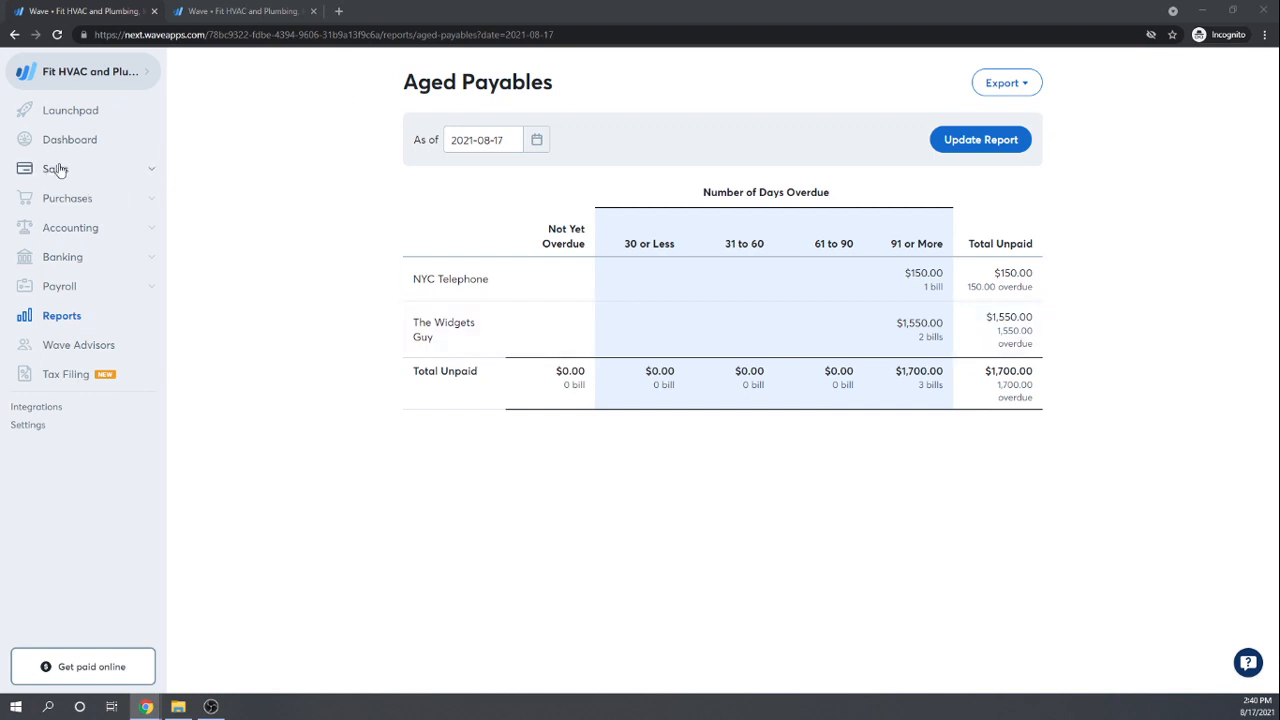
Step: Glance at the six-vendor Vendors list, then return to the seven-bill Bills list
left_click(65, 200)
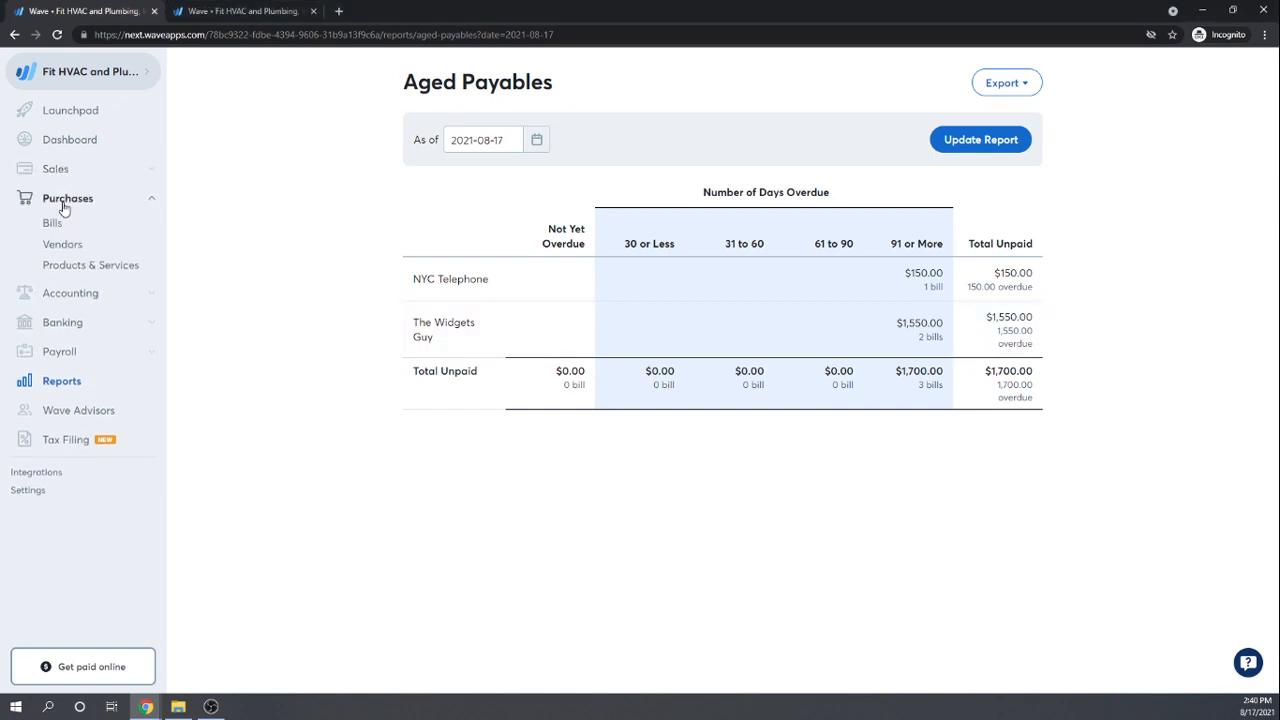
left_click(62, 244)
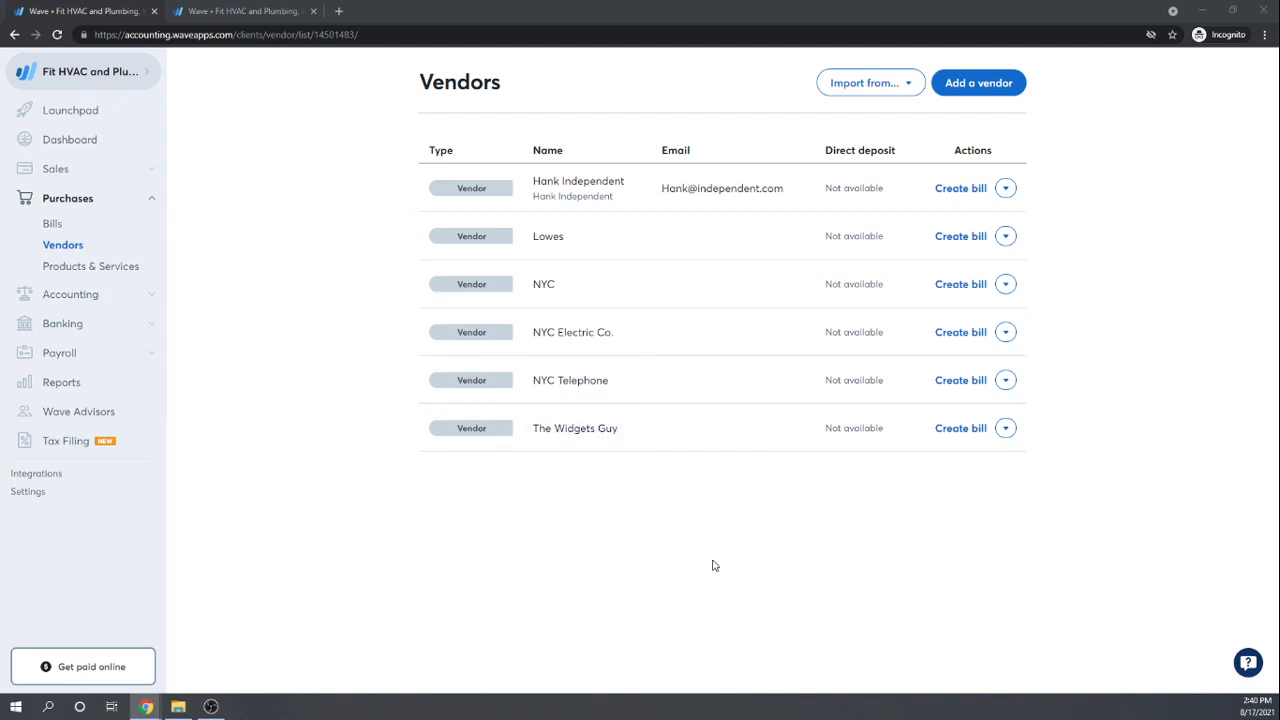
left_click(52, 225)
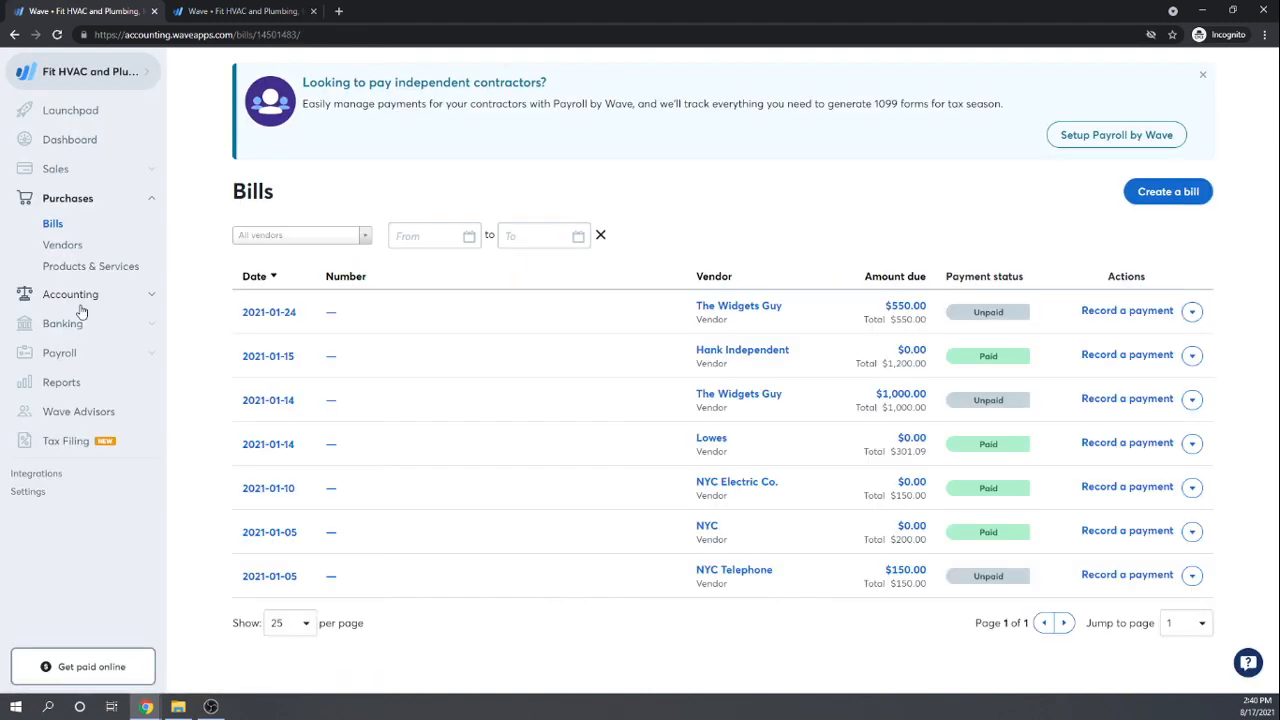
Step: Filter bills to The Widgets Guy's two unpaid bills ($550 and $1,000), then view Vendors
left_click(366, 237)
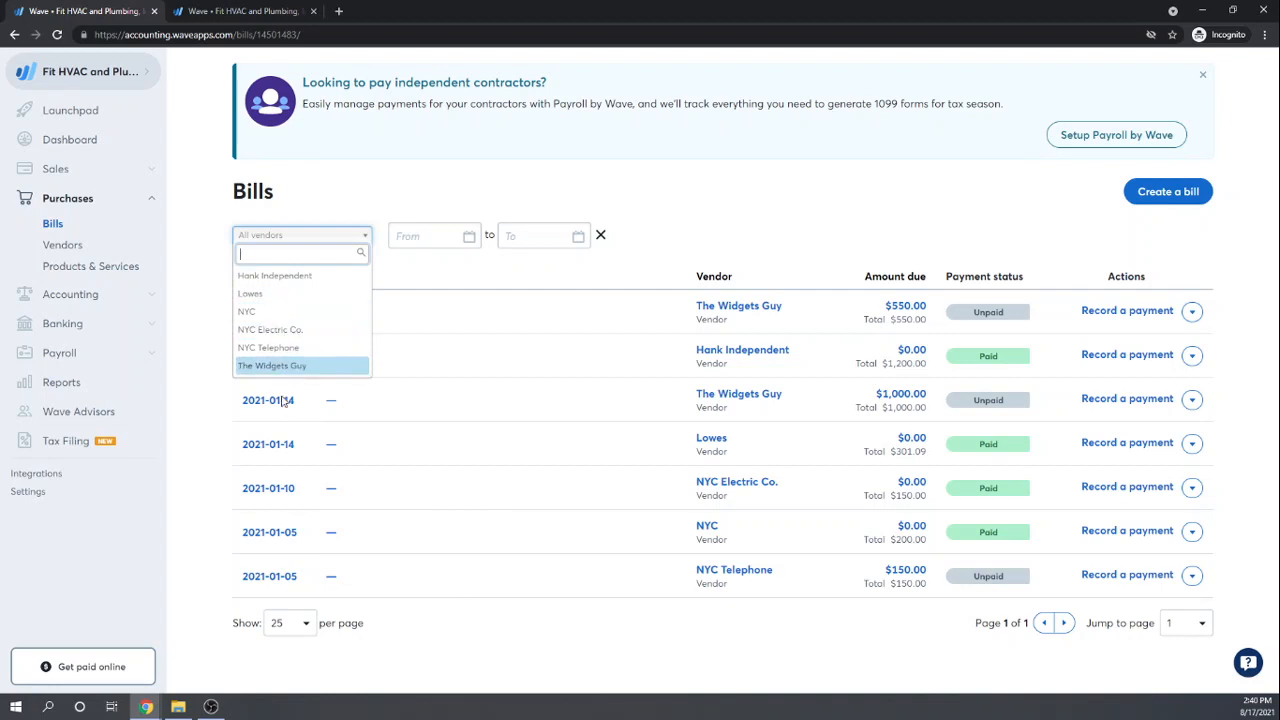
left_click(263, 366)
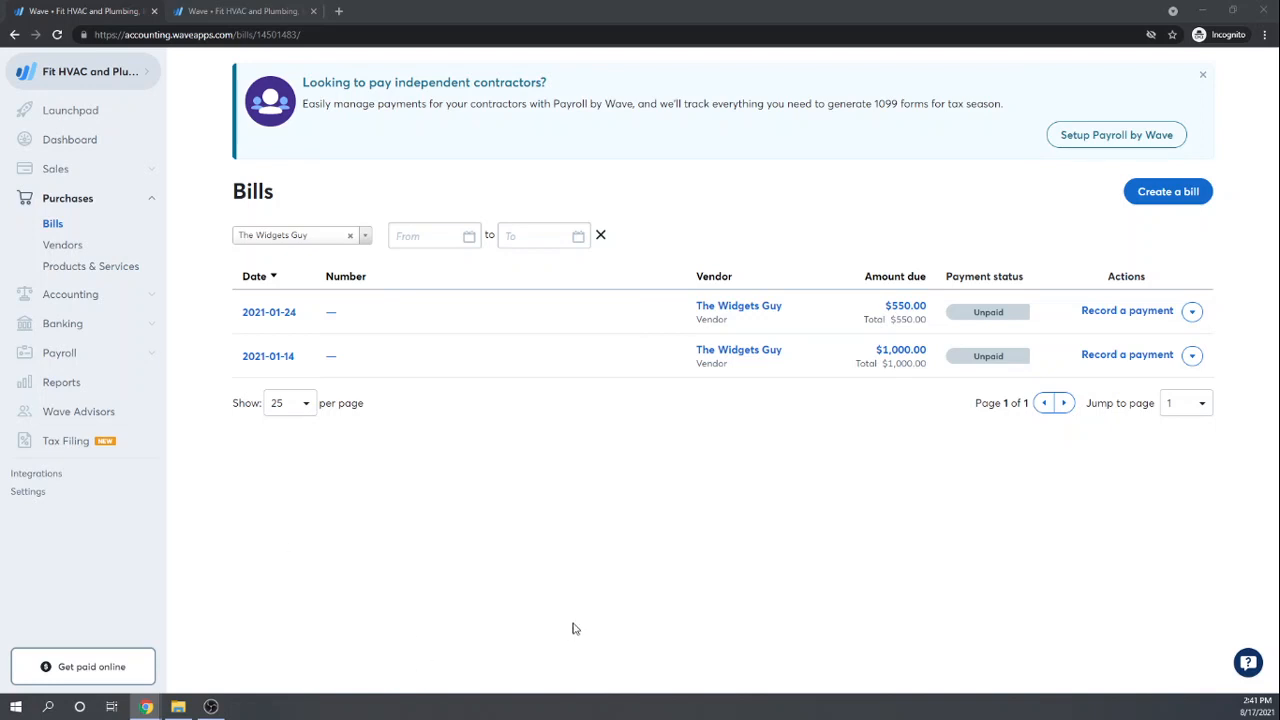
left_click(58, 250)
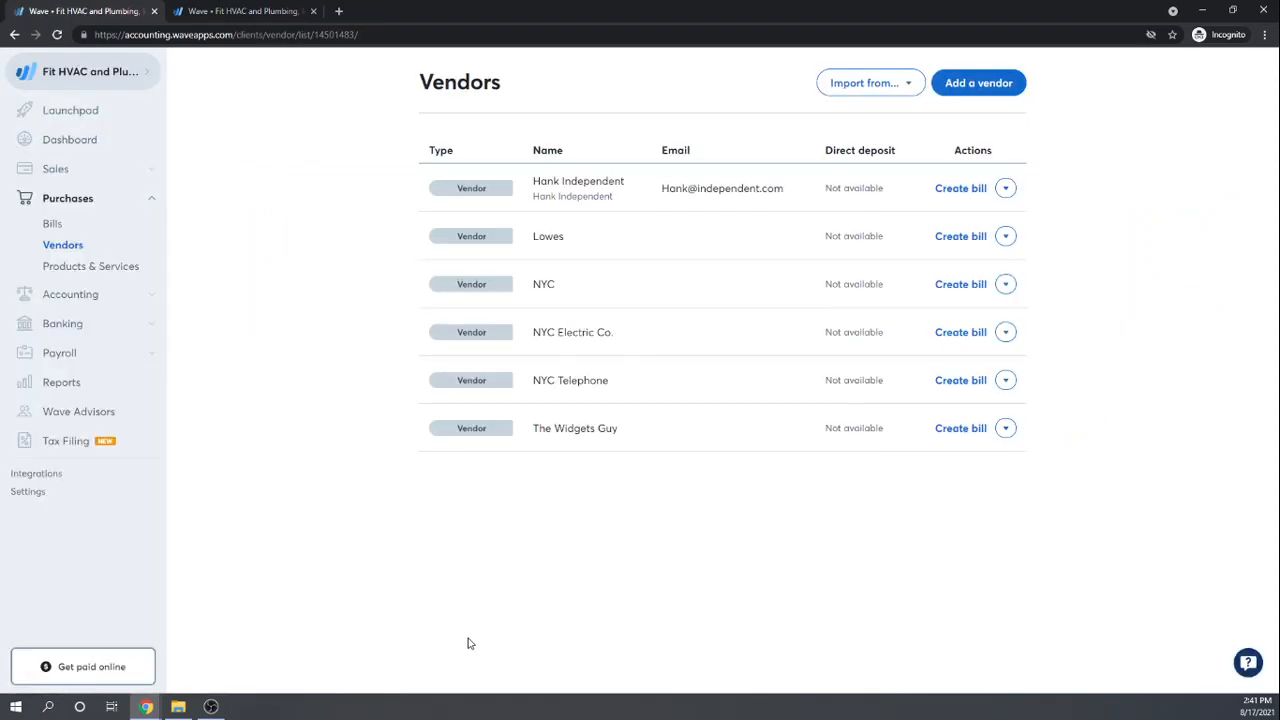
Step: Check Hank Independent's vendor actions without choosing one, then open Accounting Transactions
left_click(1006, 189)
left_click(1147, 189)
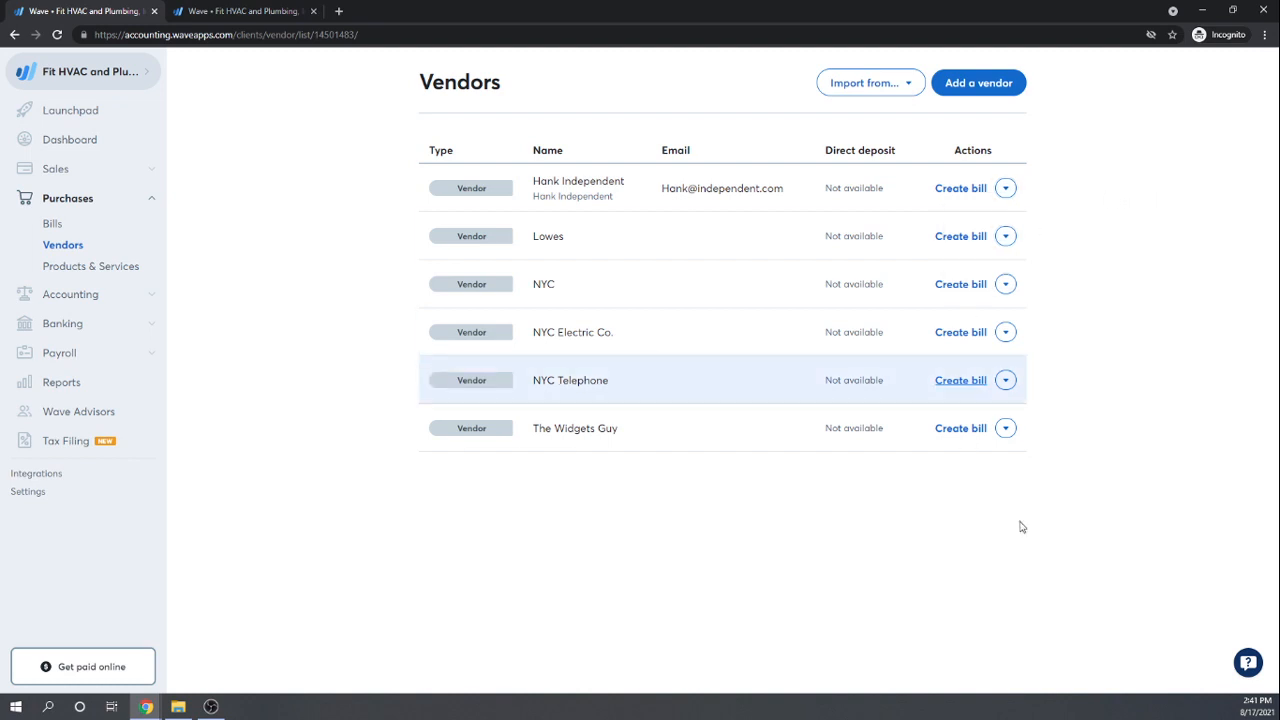
left_click(73, 297)
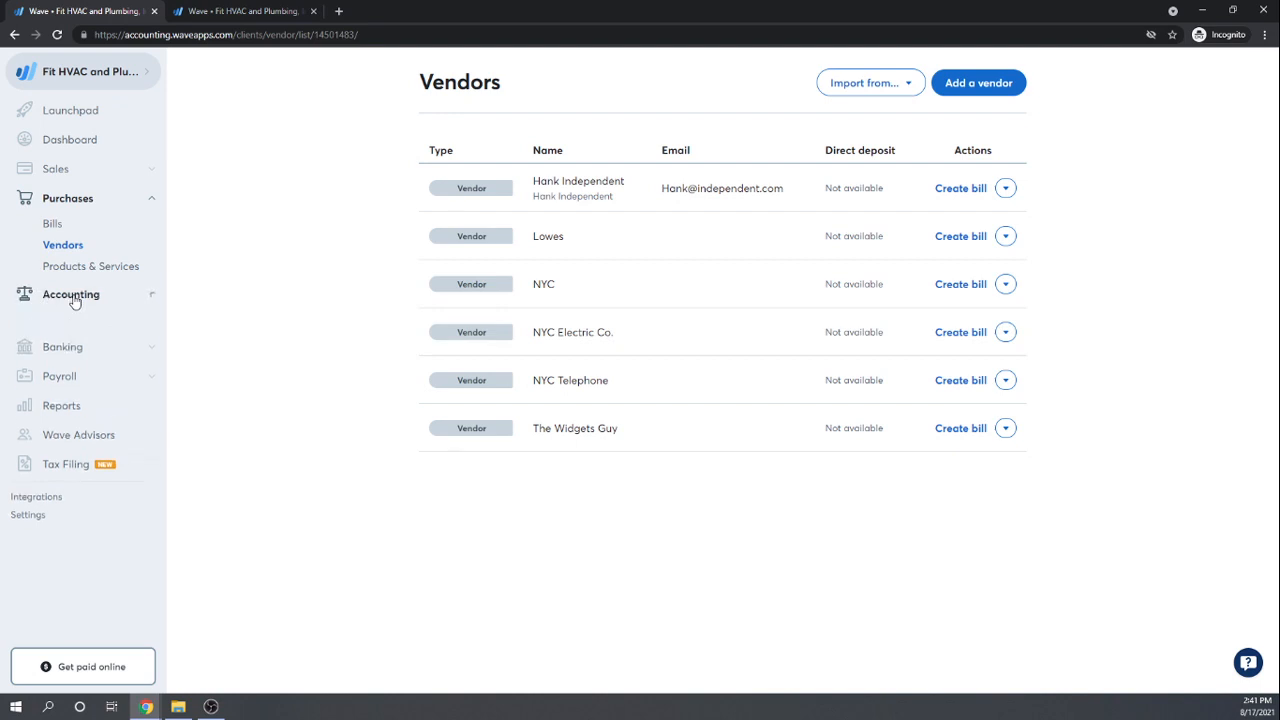
left_click(69, 320)
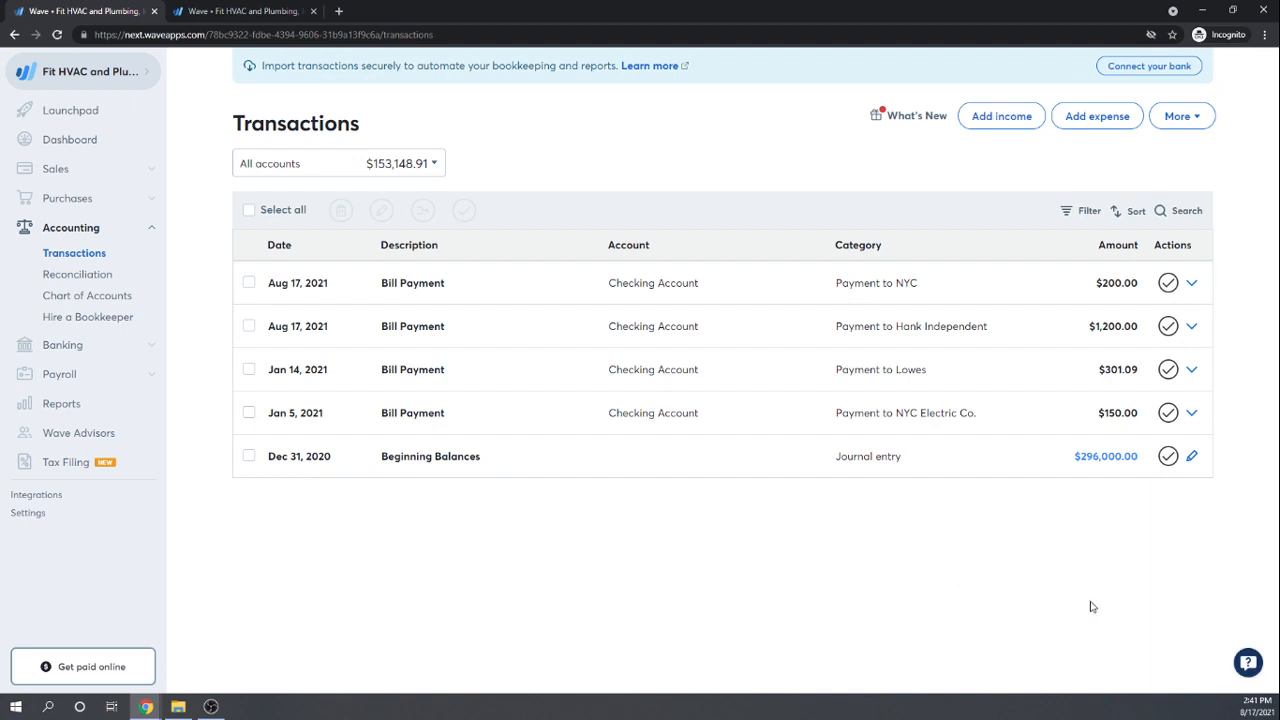
Step: Look over the account balances and extra transaction options, then go to Reports
left_click(436, 165)
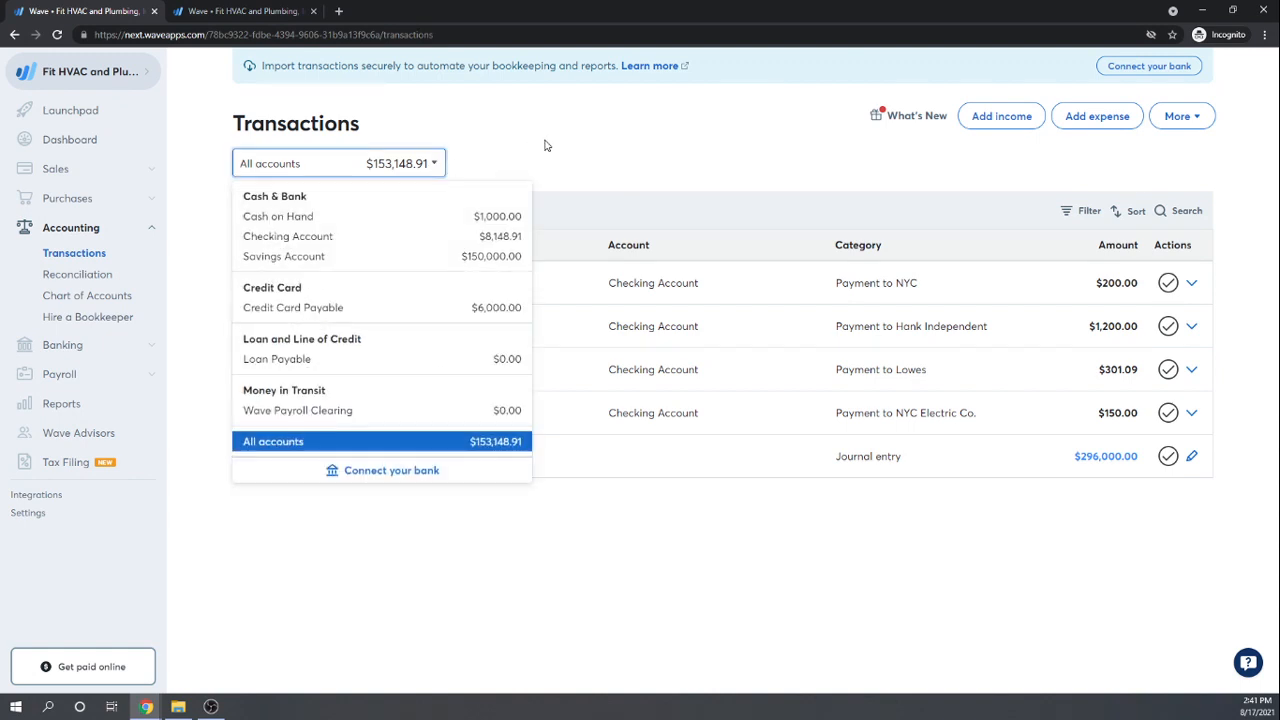
left_click(680, 168)
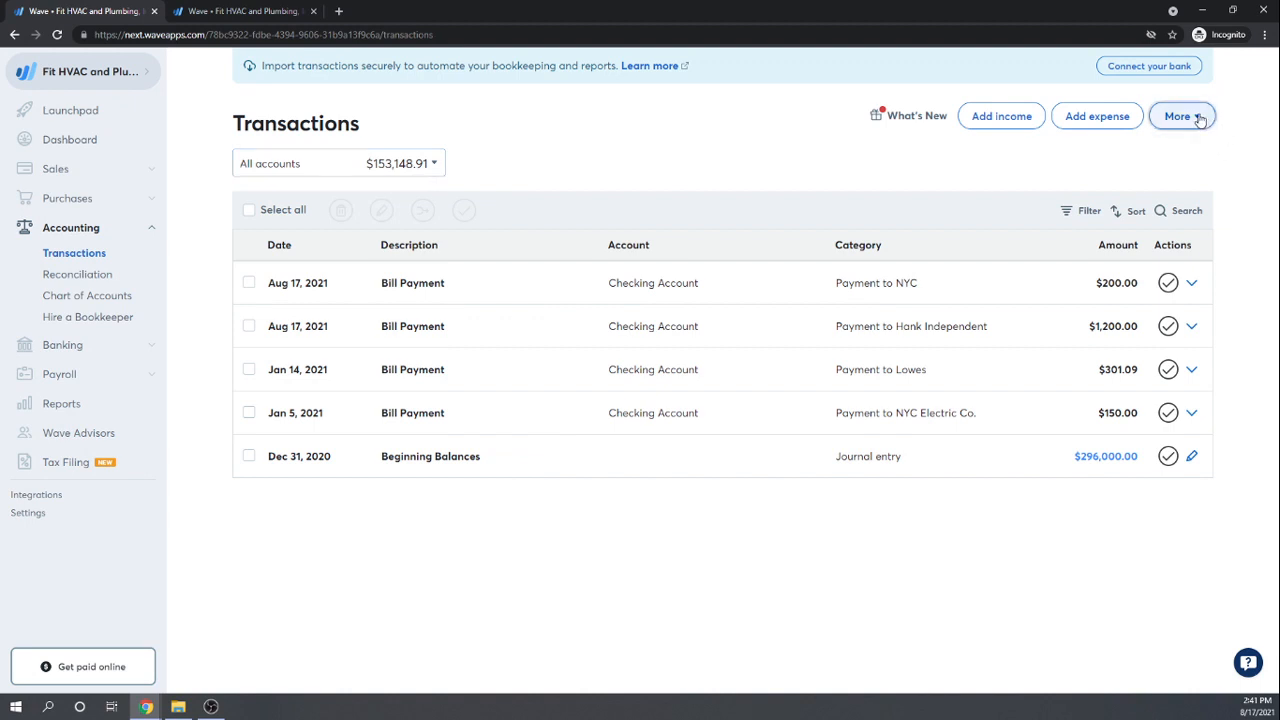
left_click(1199, 118)
left_click(700, 131)
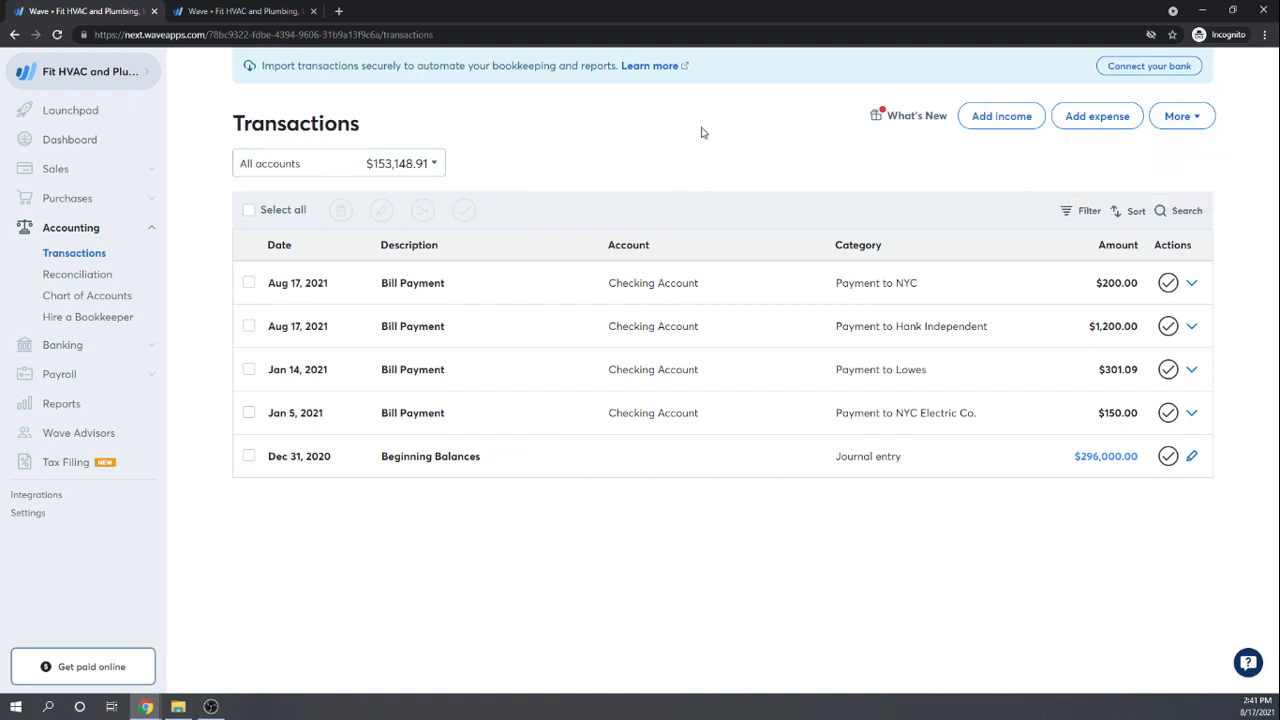
left_click(60, 403)
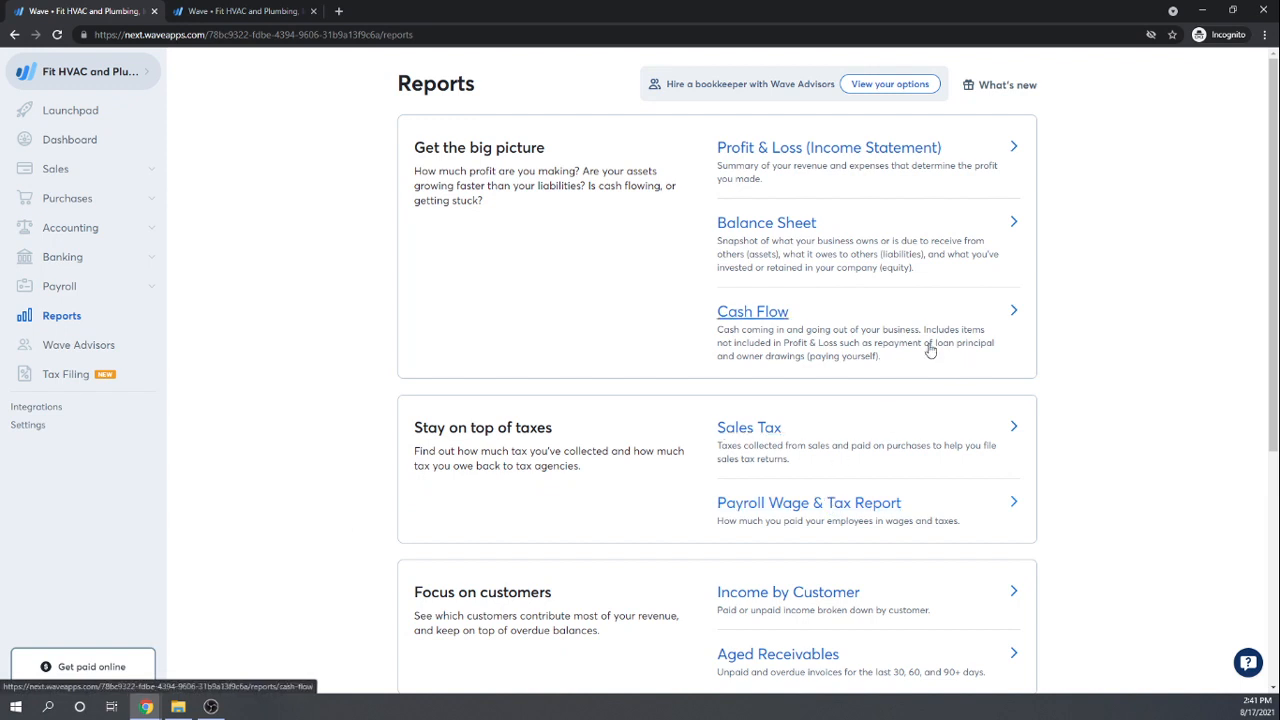
Step: Open the 2021 Purchases by Vendor report: $3,551.09 purchased, $1,851.09 paid
scroll(539, 255, "down", 3)
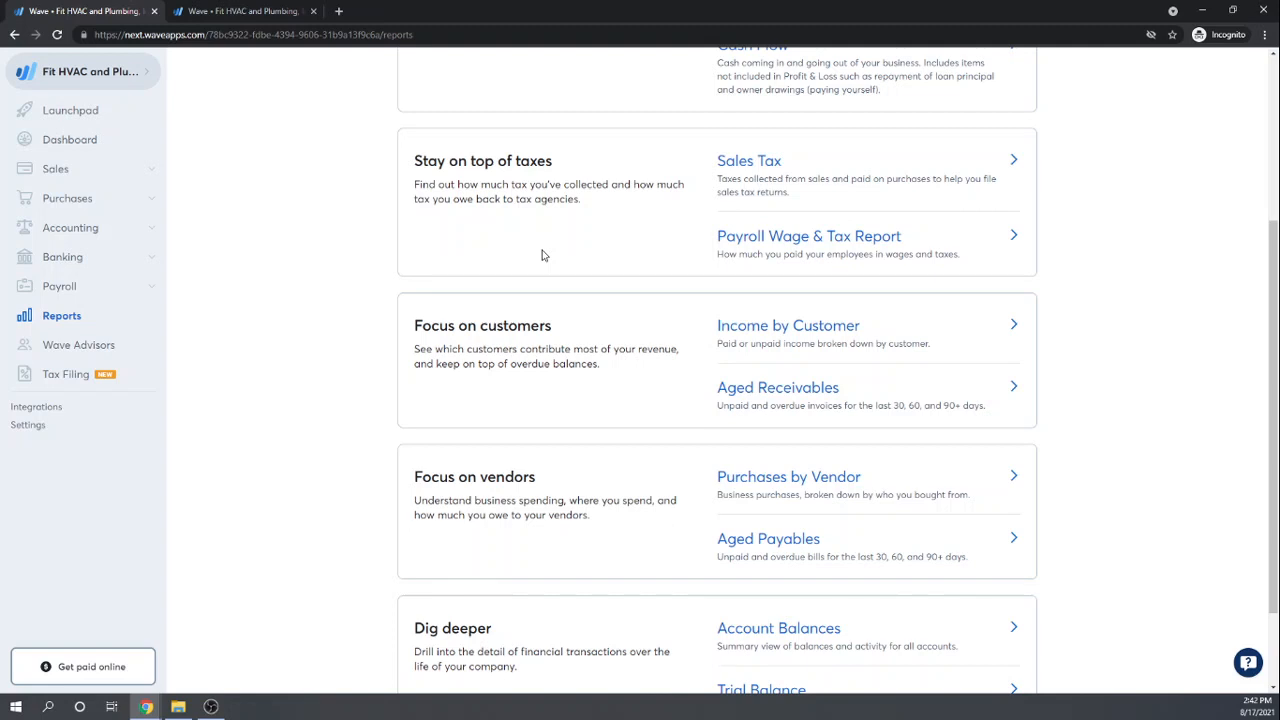
scroll(541, 255, "down", 1)
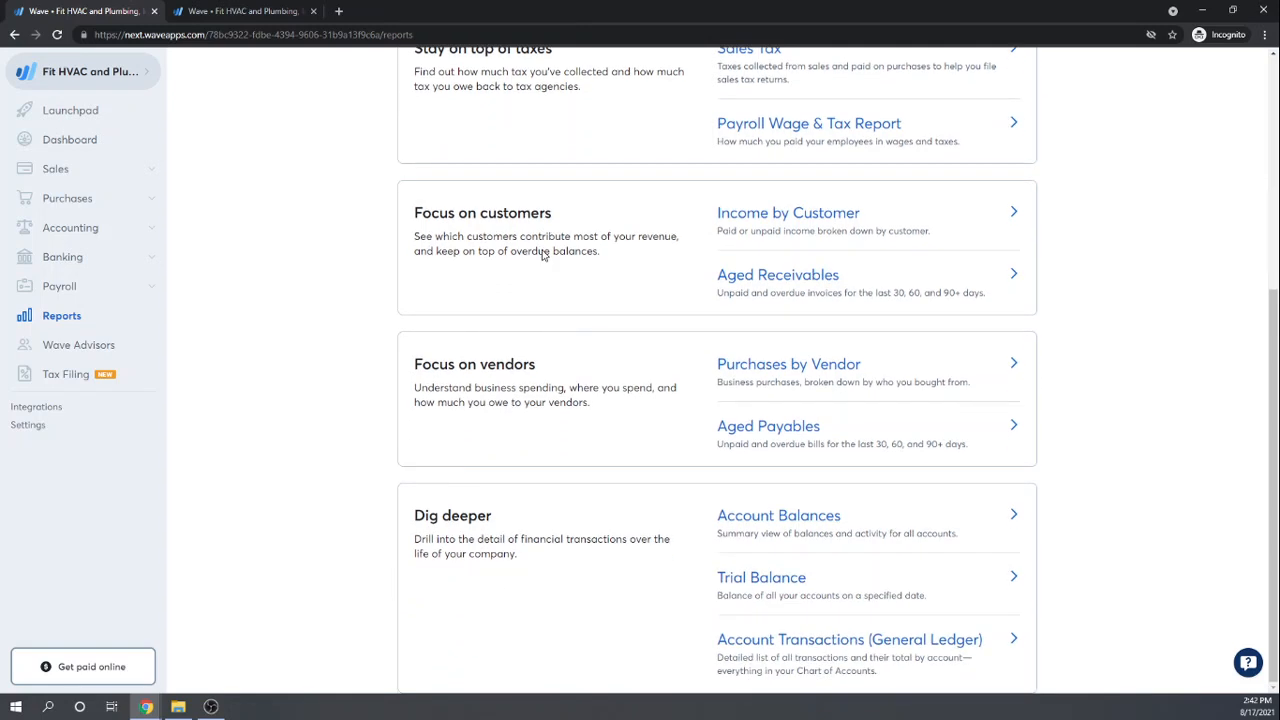
scroll(543, 251, "up", 4)
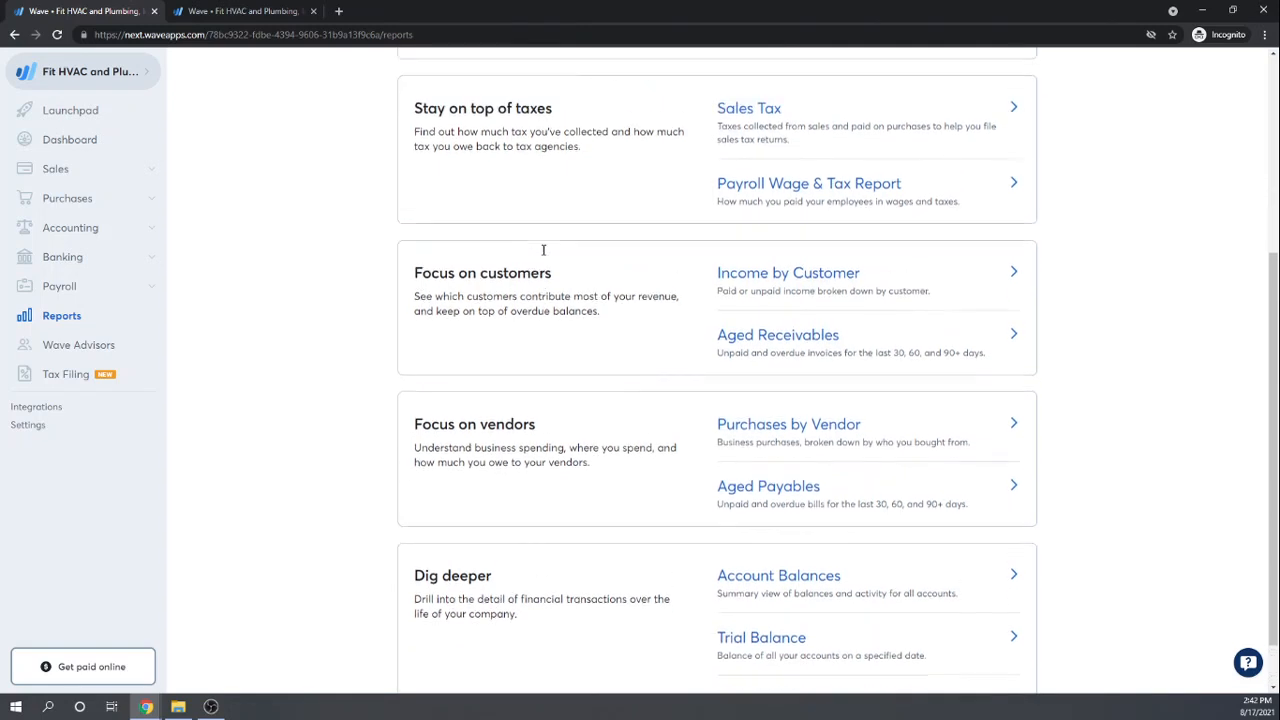
scroll(543, 251, "down", 5)
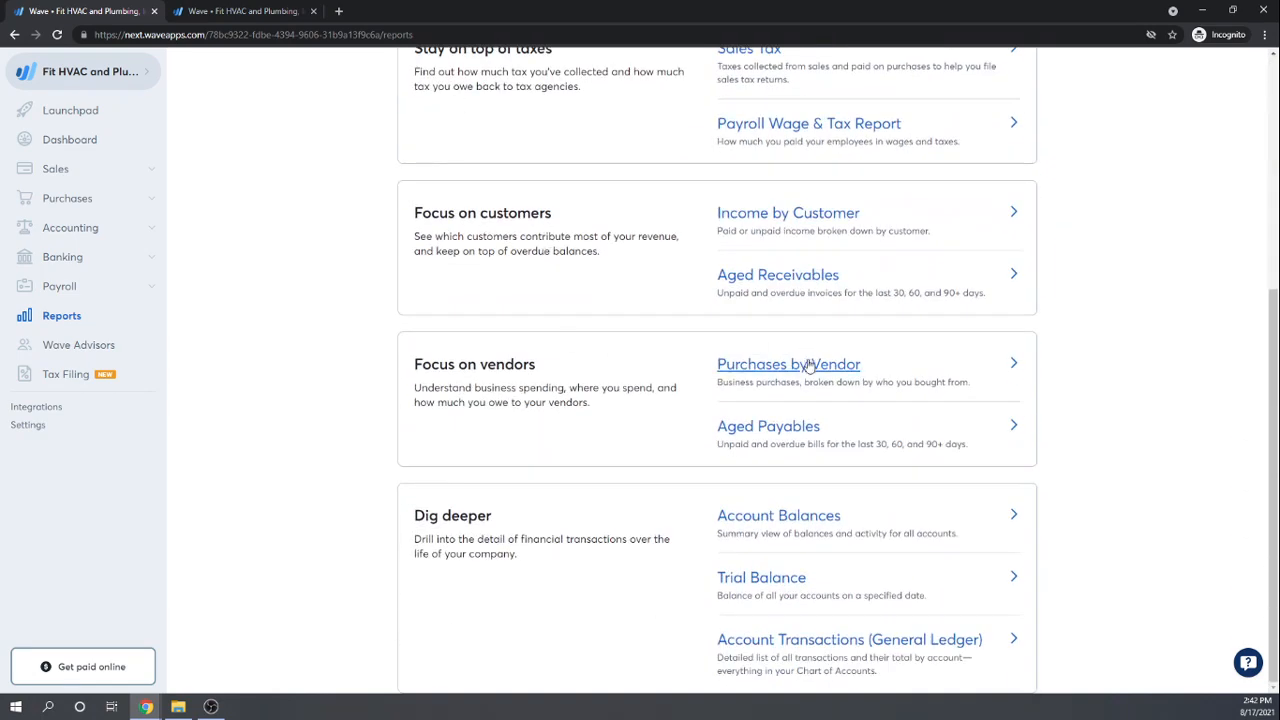
left_click(763, 368)
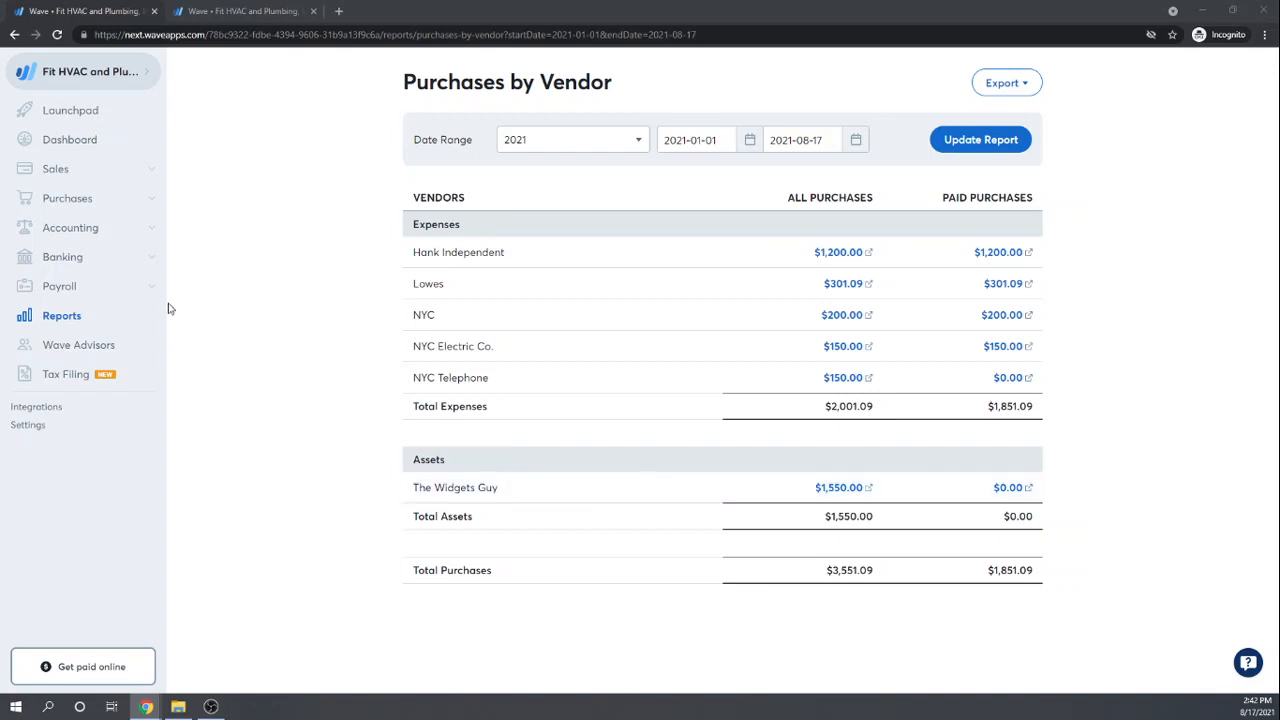
Step: Return to the seven-bill list, where NYC Telephone's $150.00 bill is still unpaid
left_click(55, 168)
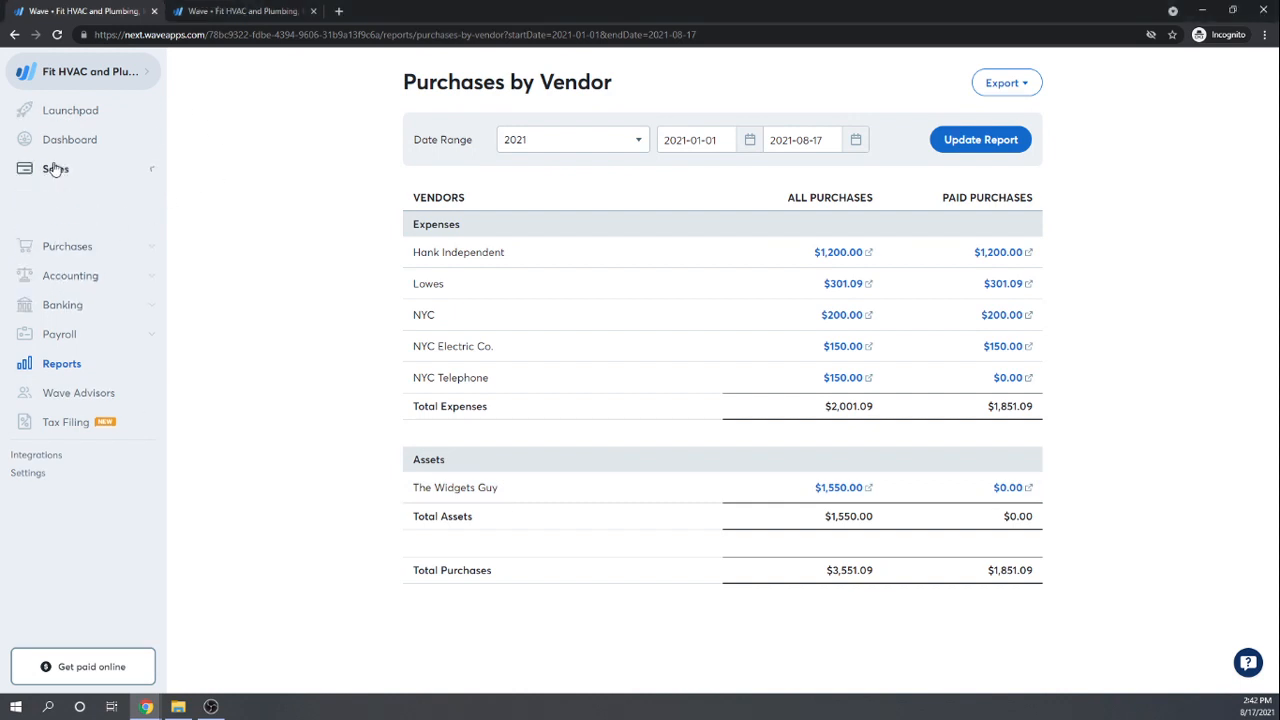
left_click(60, 371)
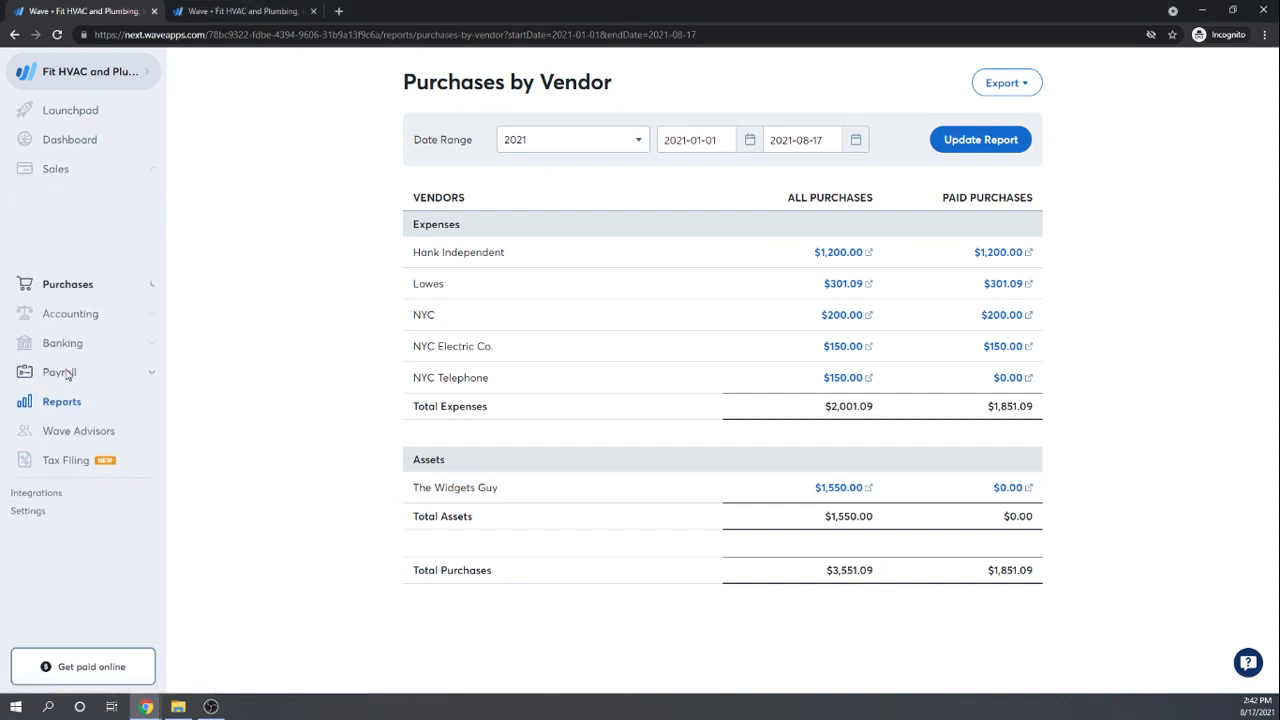
left_click(52, 224)
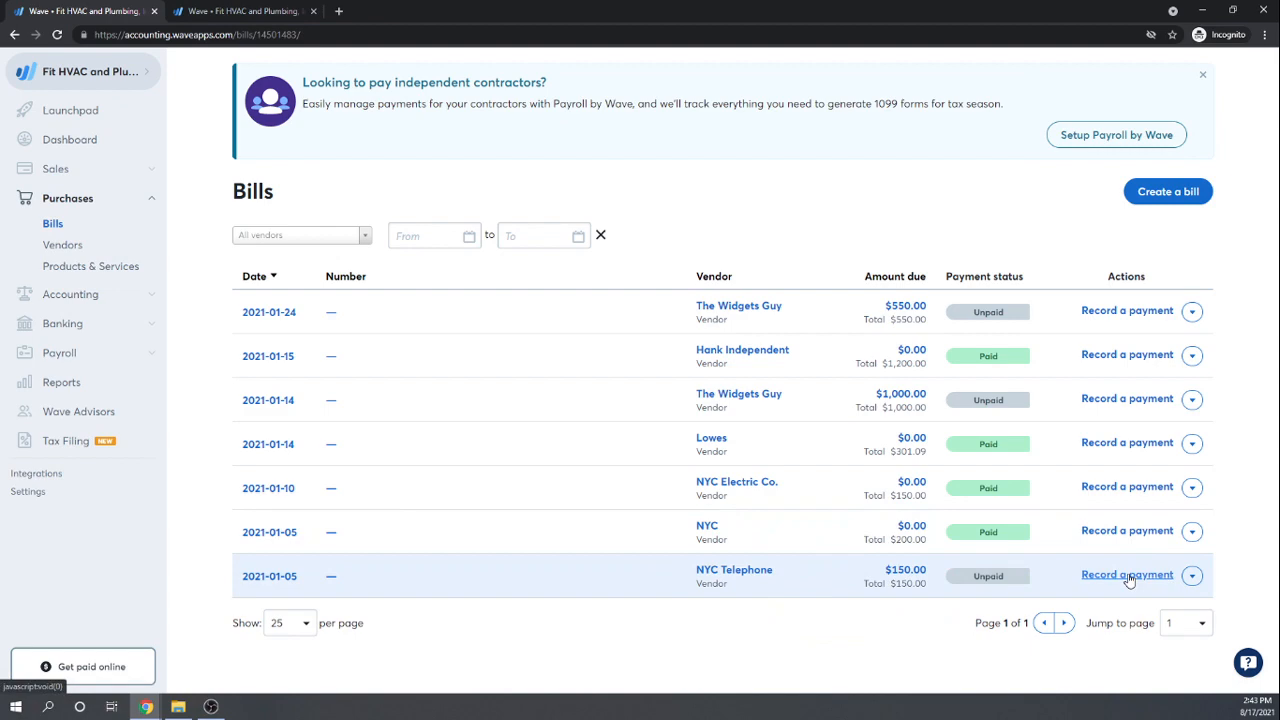
Step: Record NYC Telephone's $150 payment as Other from Checking Account with memo 'Epo'
left_click(1127, 575)
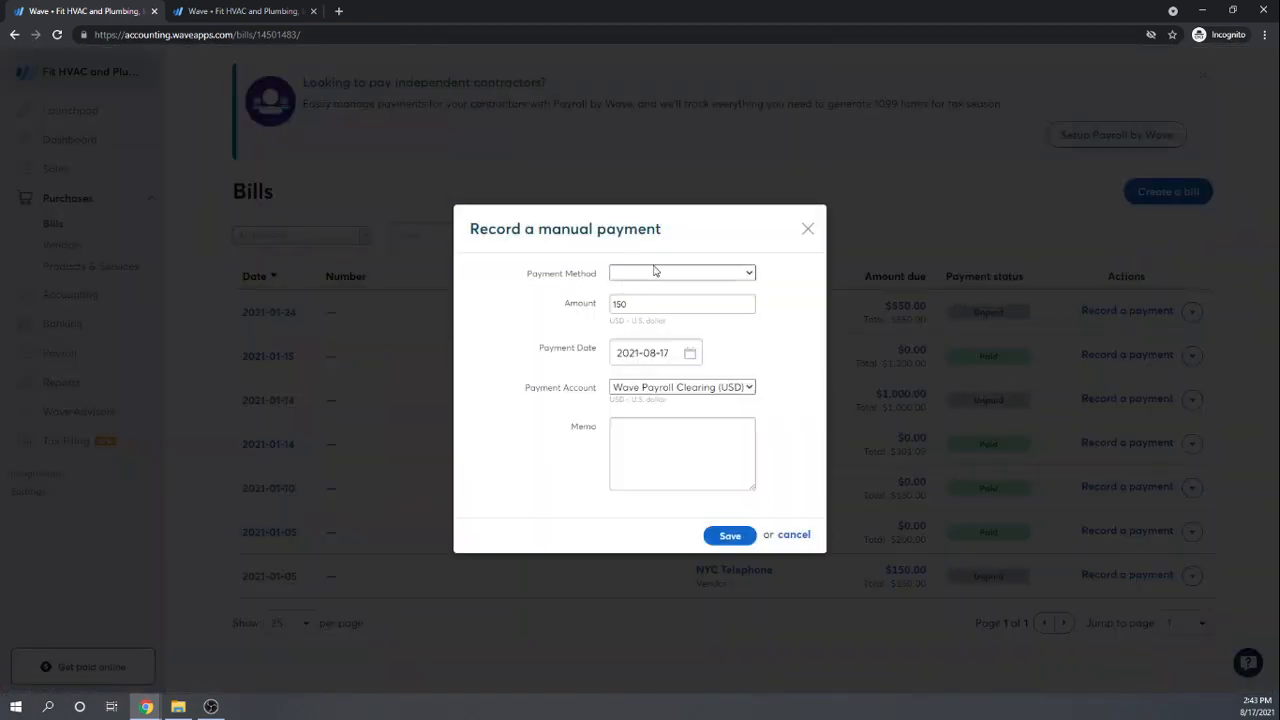
left_click(749, 274)
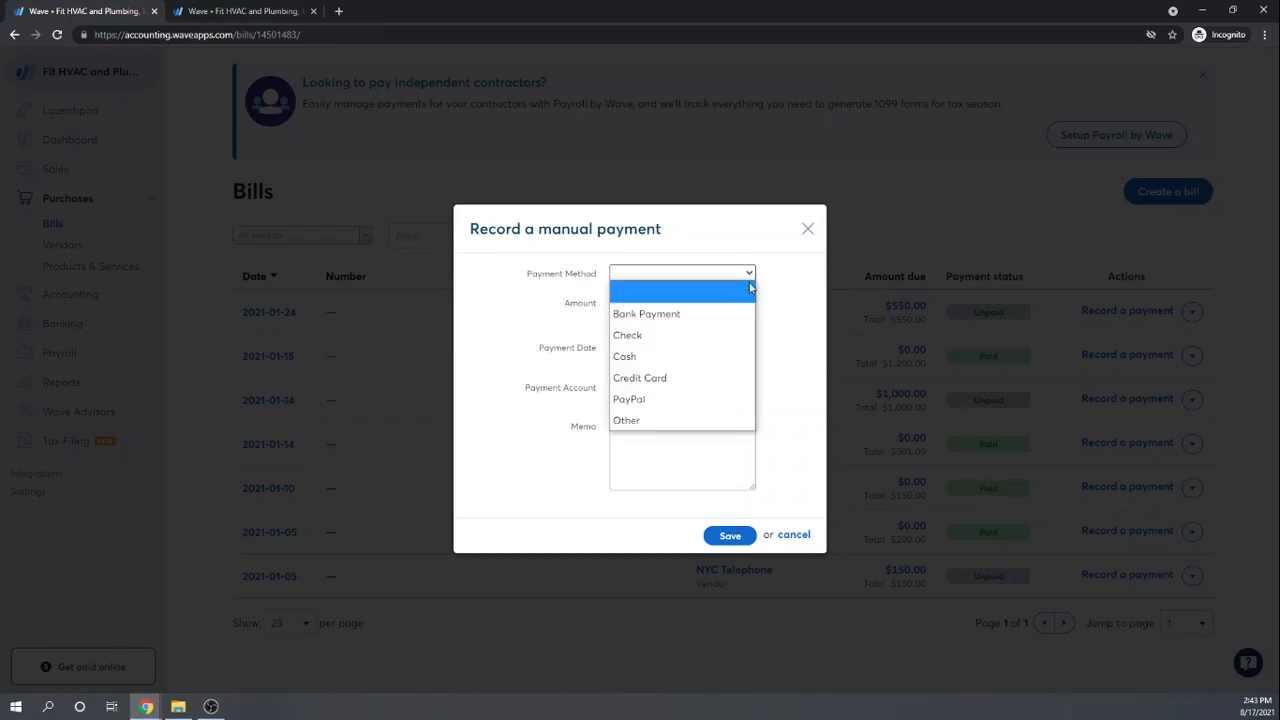
left_click(620, 421)
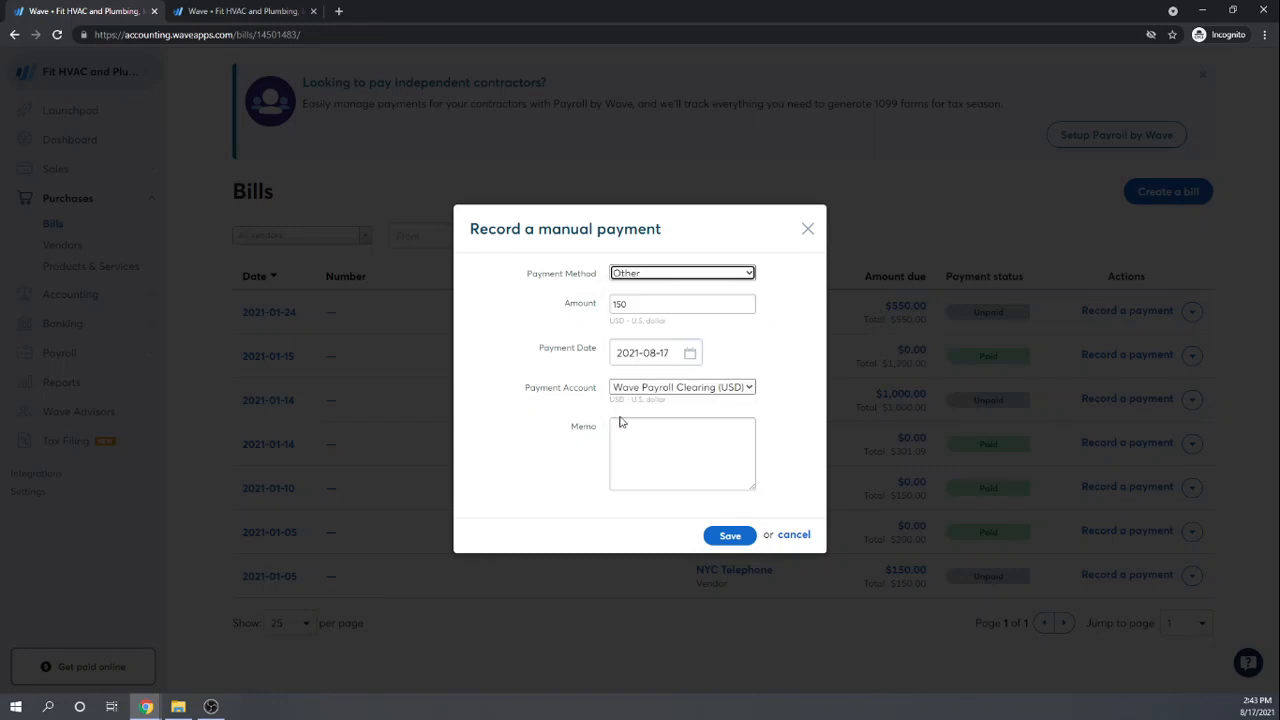
left_click(749, 389)
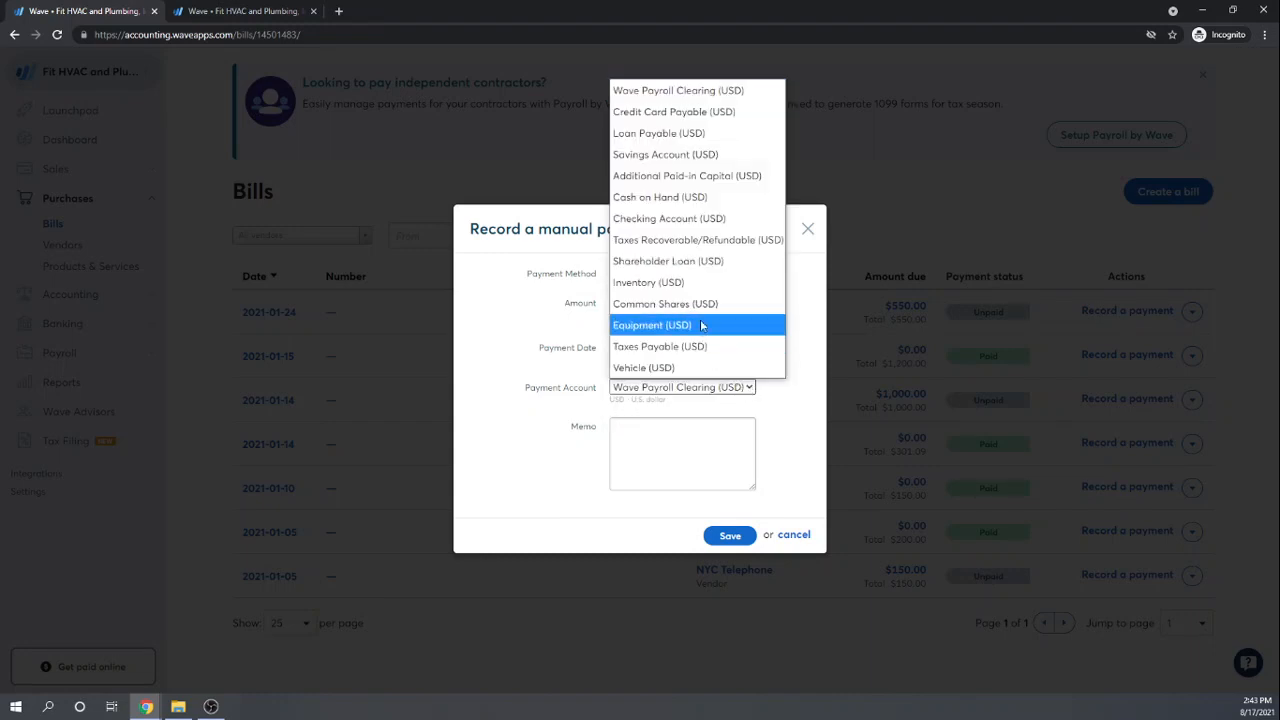
left_click(677, 220)
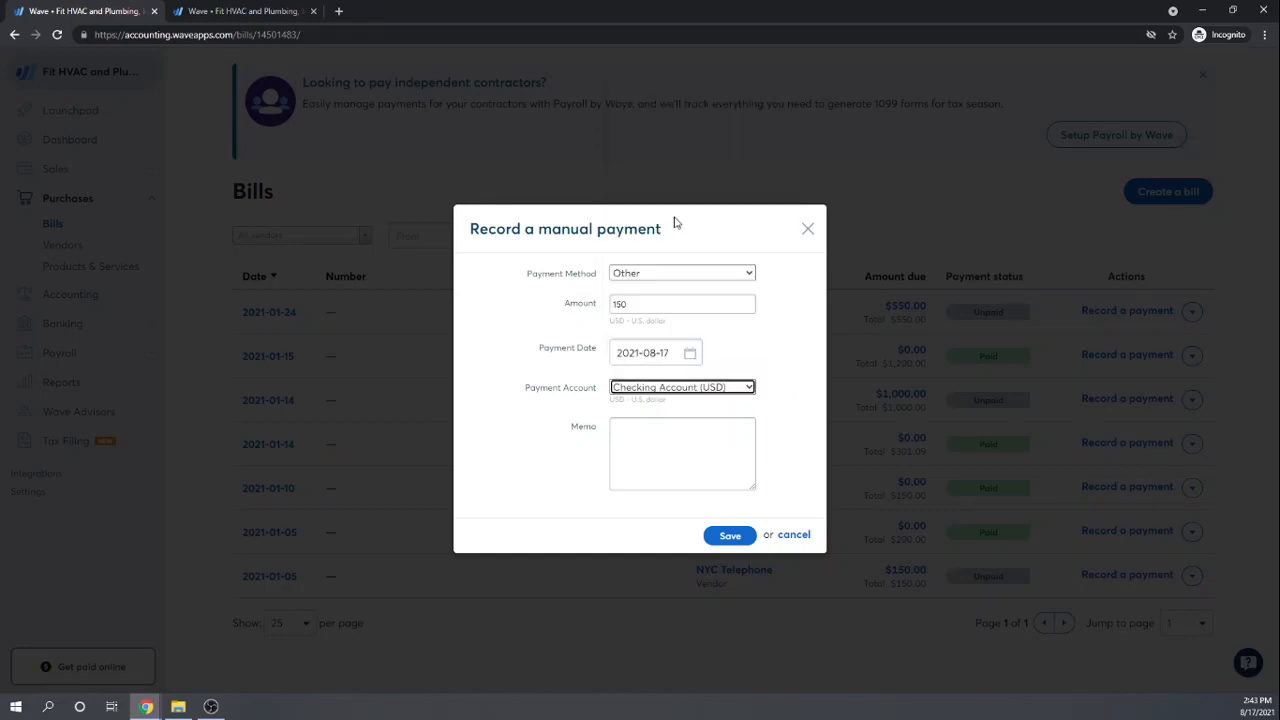
left_click(690, 438)
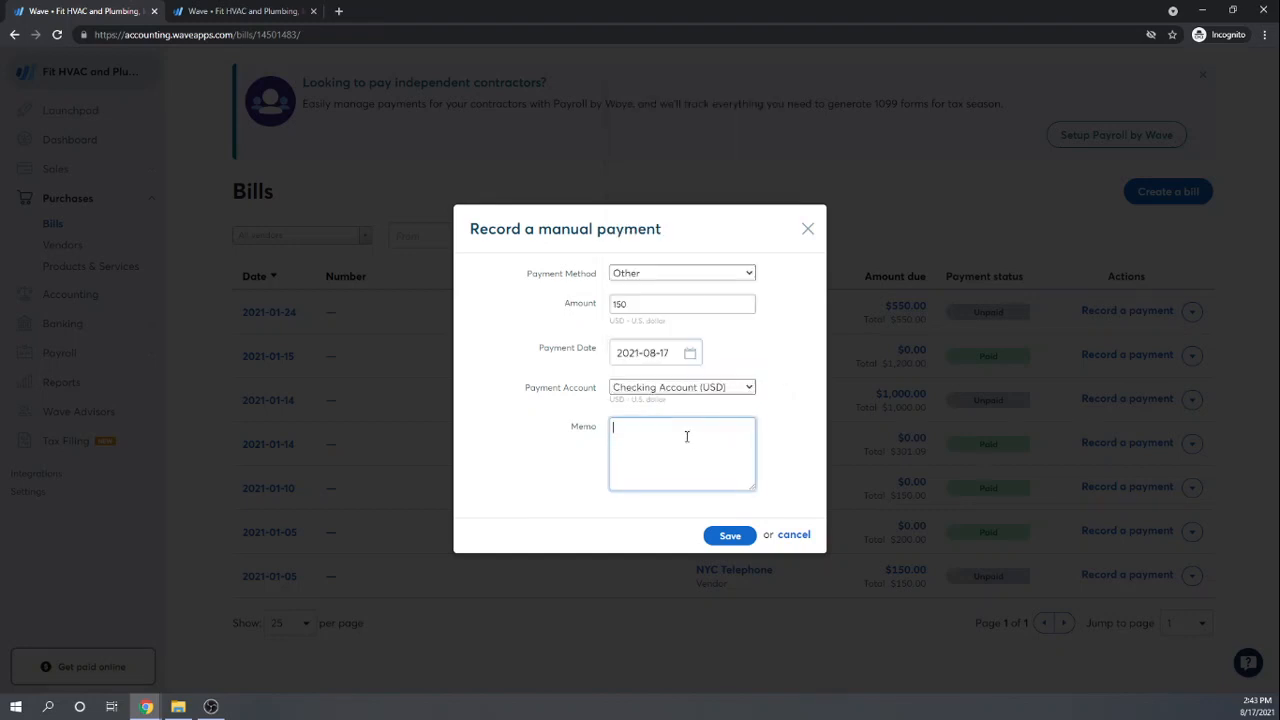
type("Epoy")
left_click(727, 538)
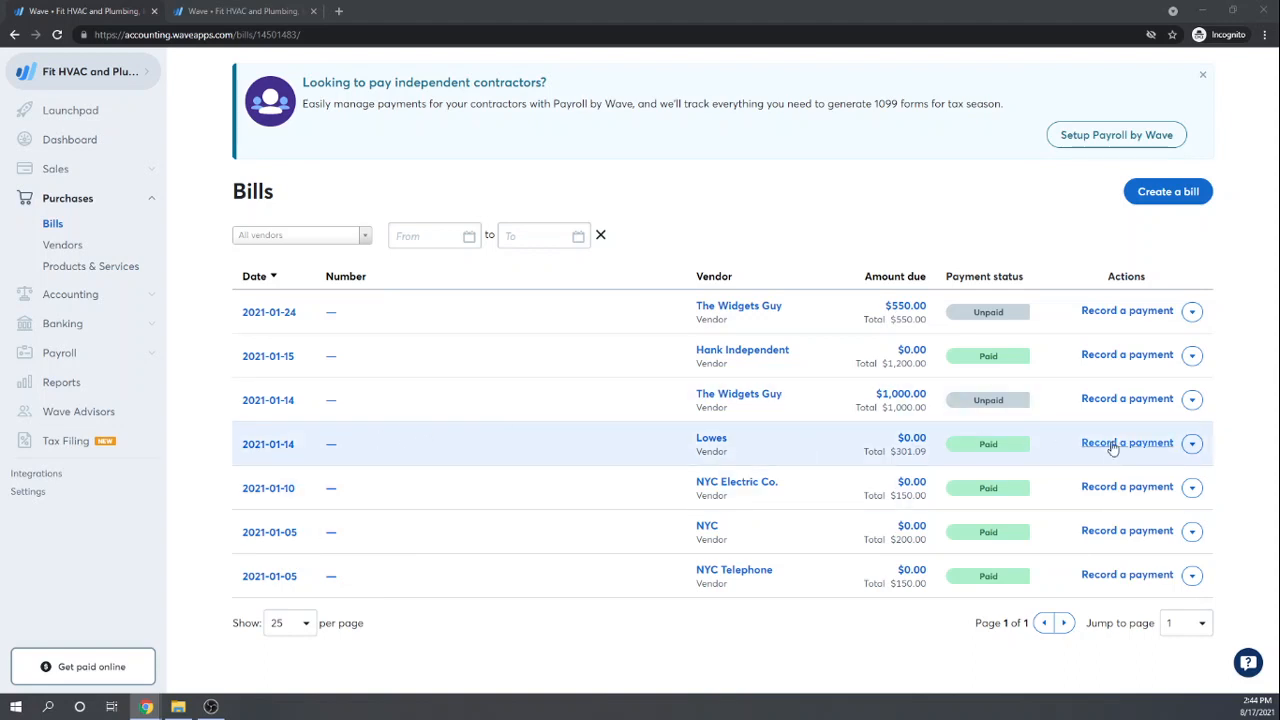
Step: Pay The Widgets Guy's $1,000 bill by Check with memo 'Check #1000'
left_click(1192, 401)
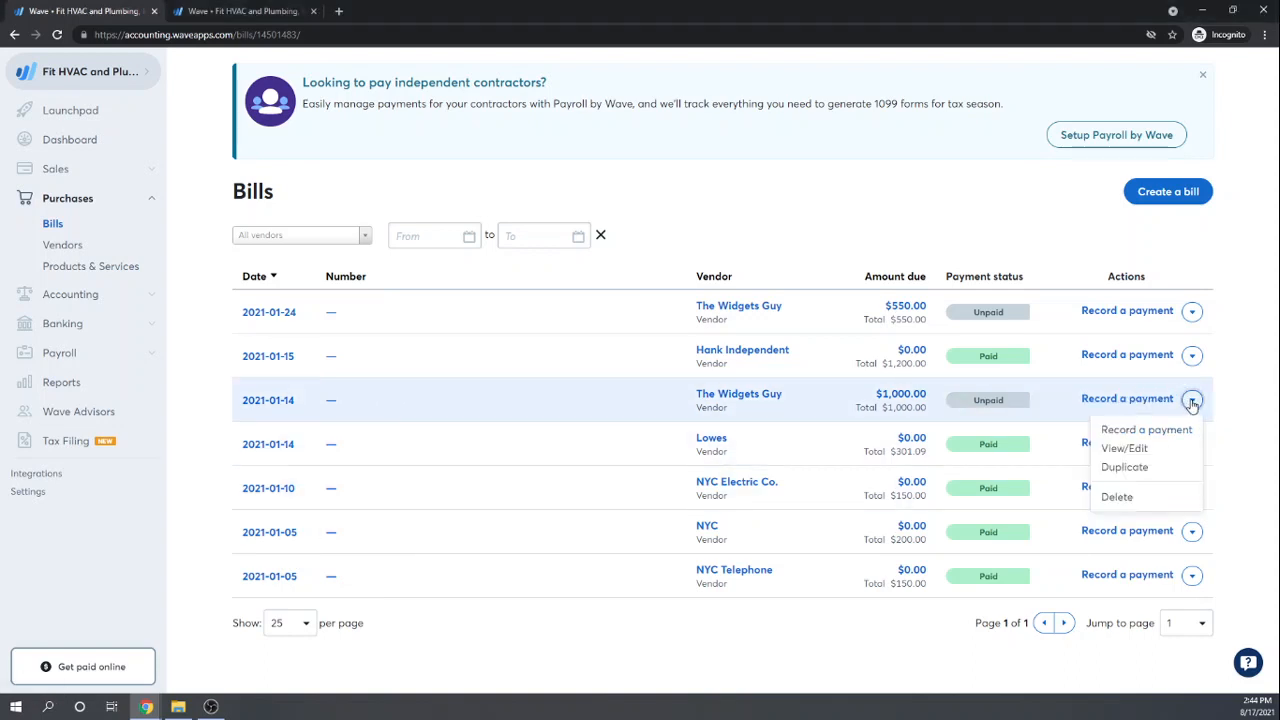
left_click(1116, 398)
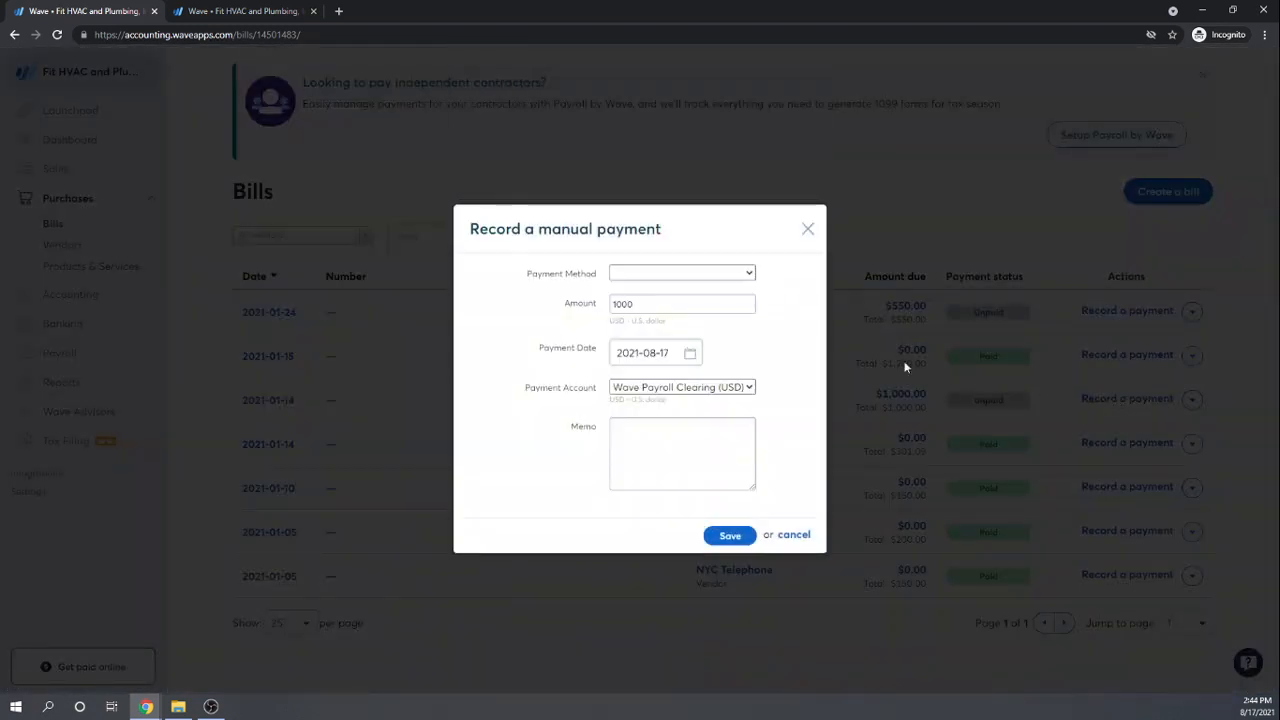
left_click(749, 274)
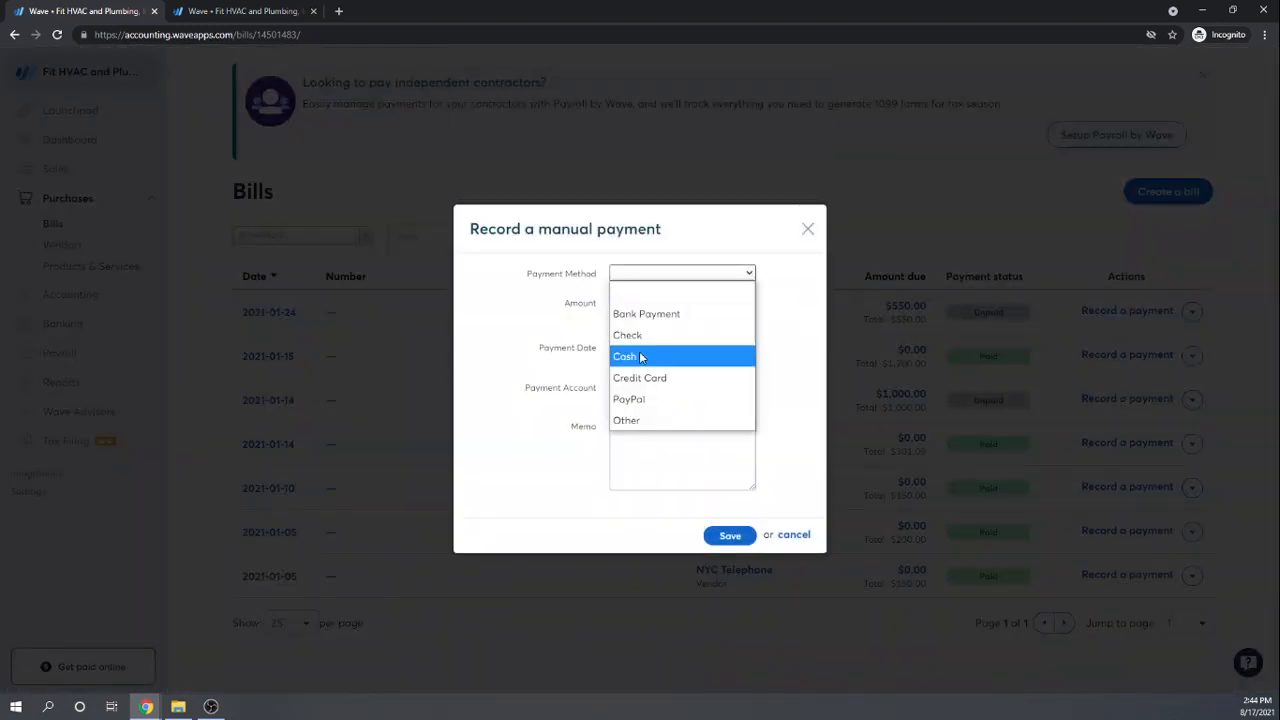
left_click(649, 336)
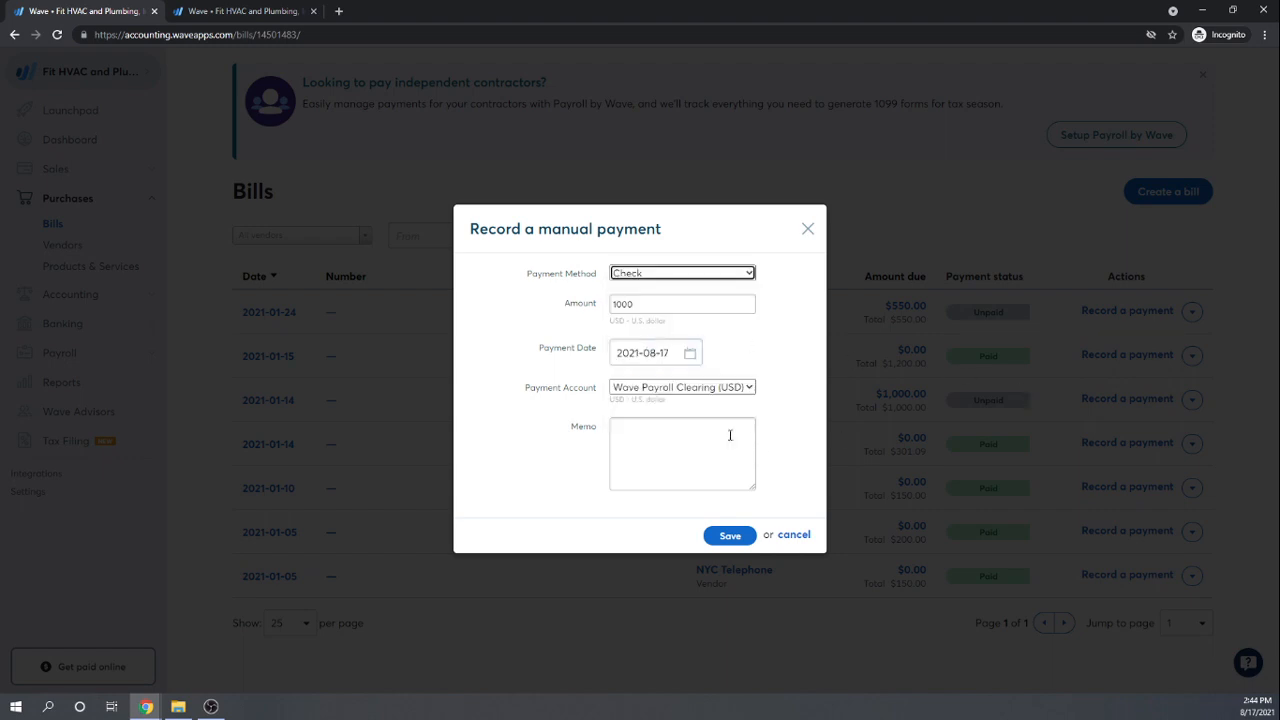
left_click(687, 437)
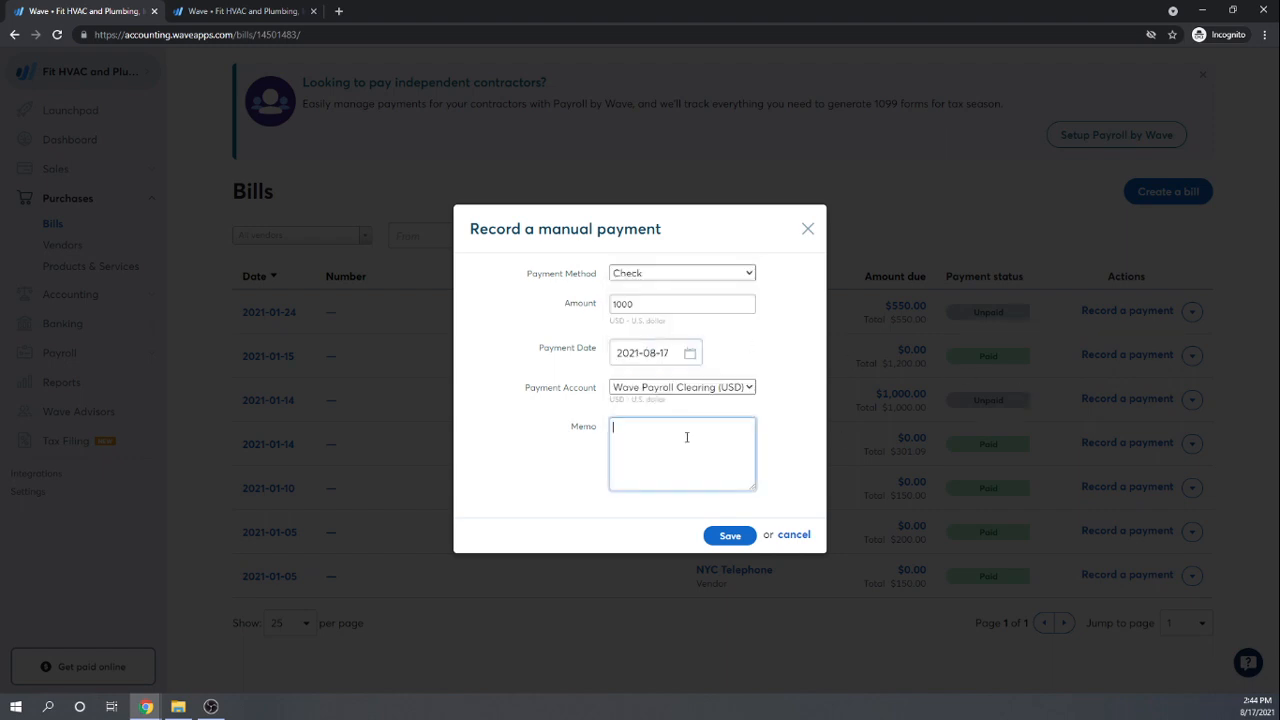
type("Check #1000")
left_click(730, 537)
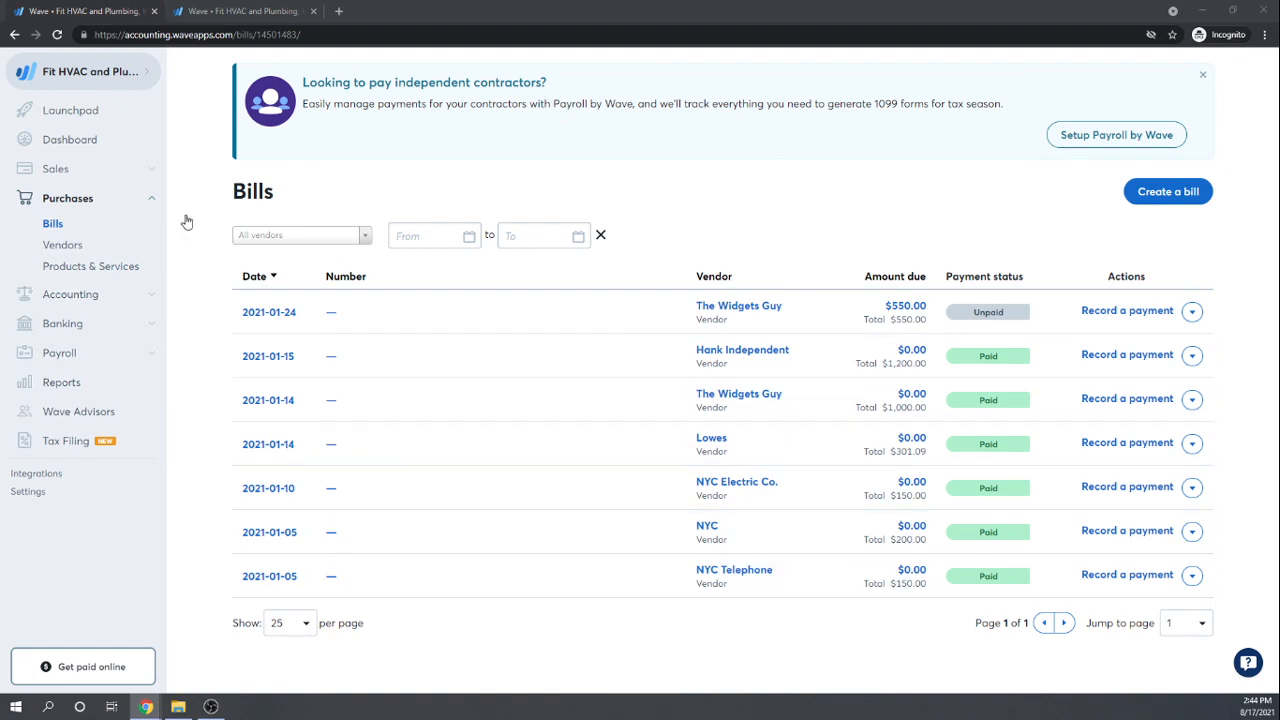
left_click(68, 296)
Step: Filter Transactions to Checking Account, then back to All accounts to find the $1,000 payment
left_click(72, 319)
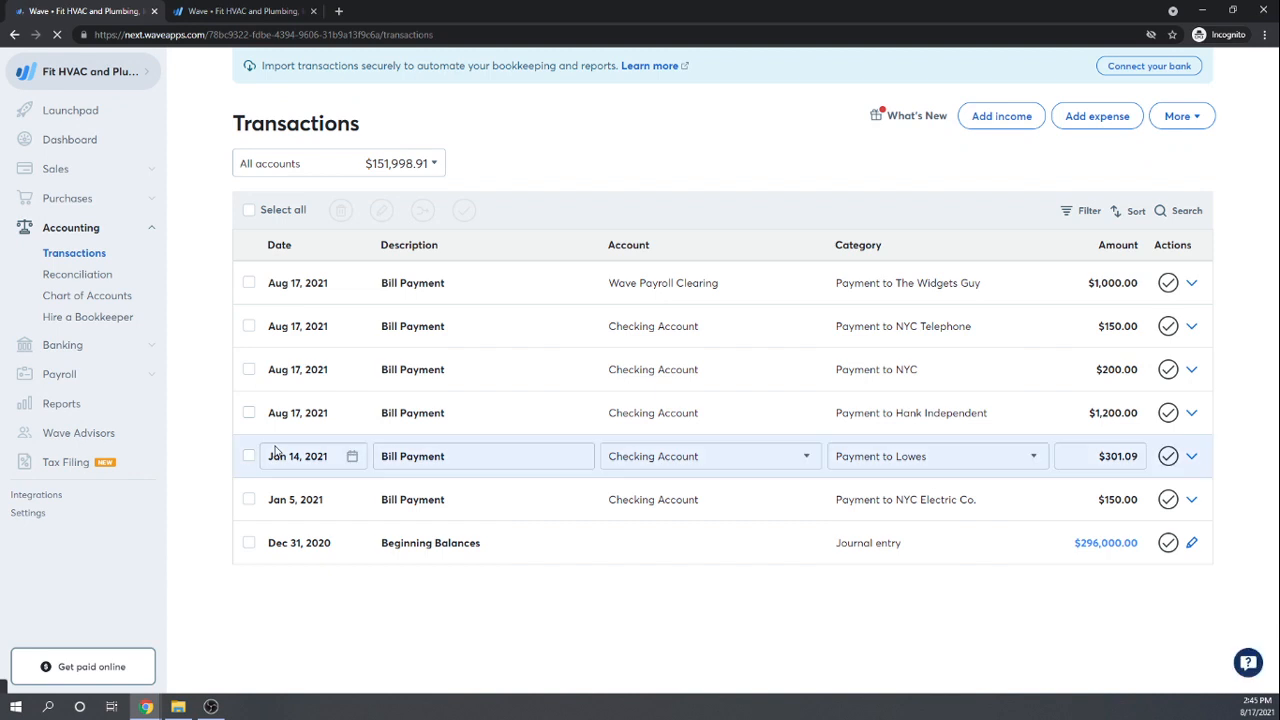
left_click(434, 165)
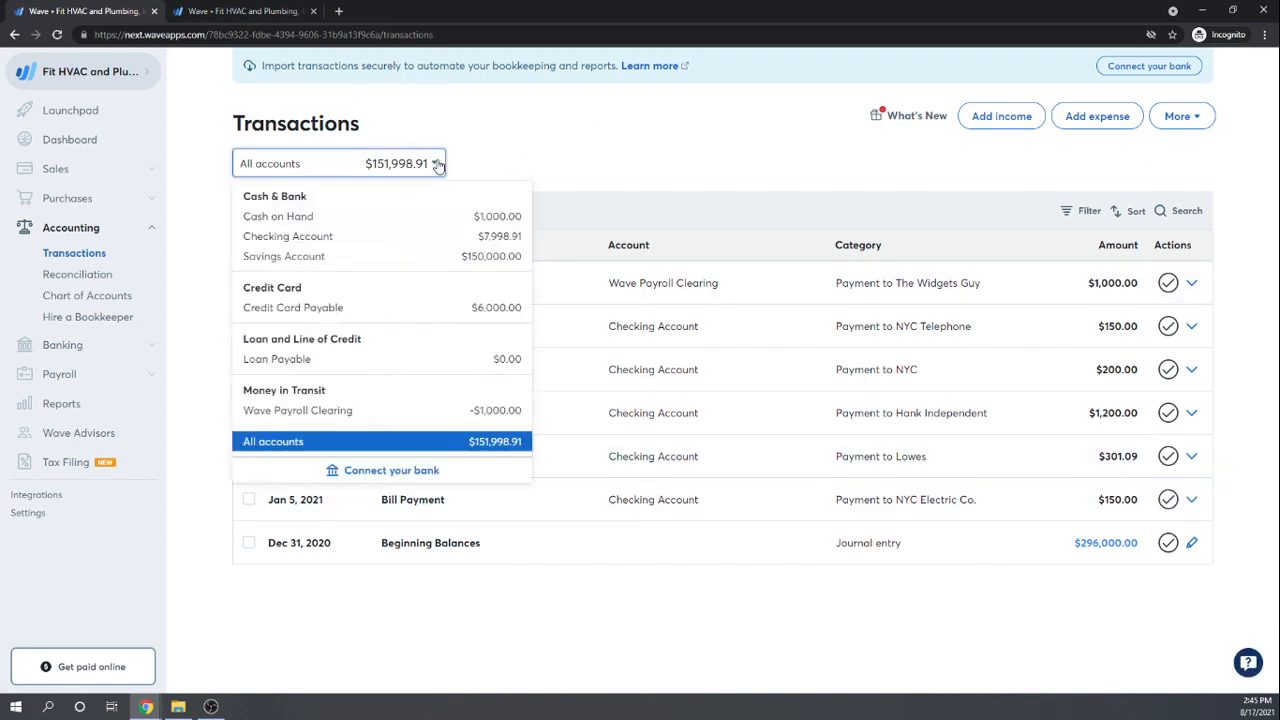
left_click(292, 236)
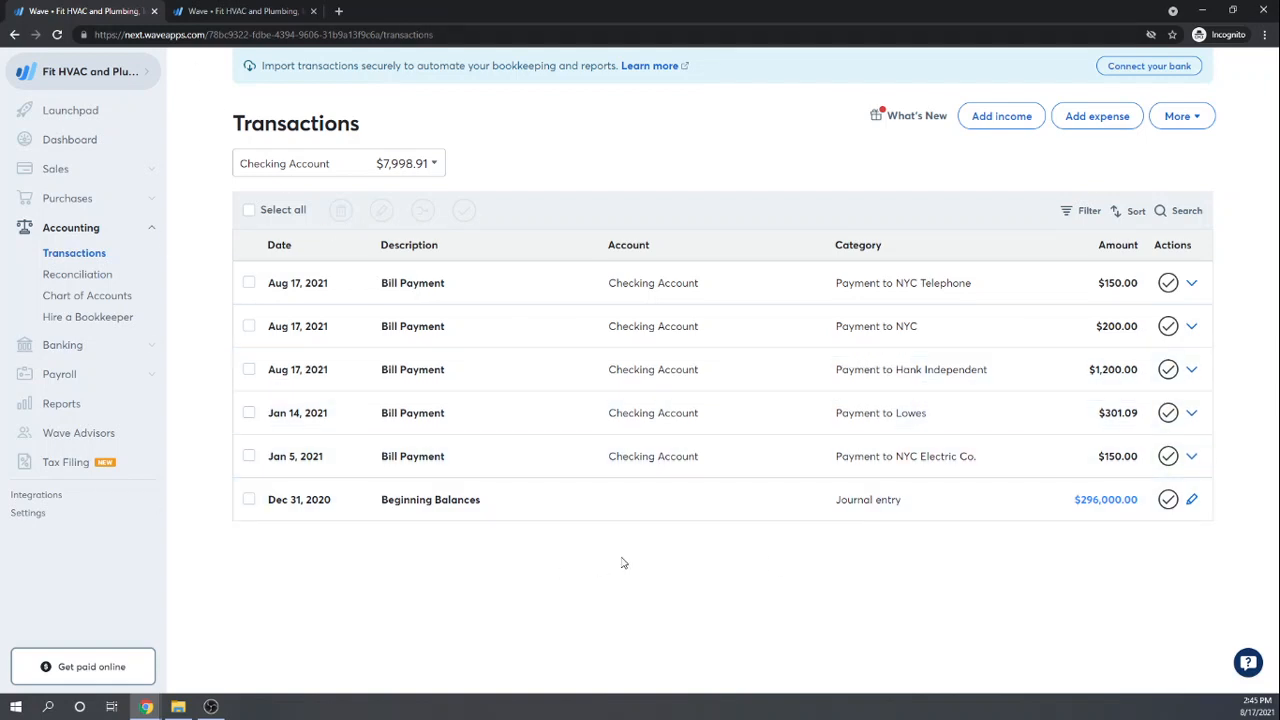
left_click(432, 164)
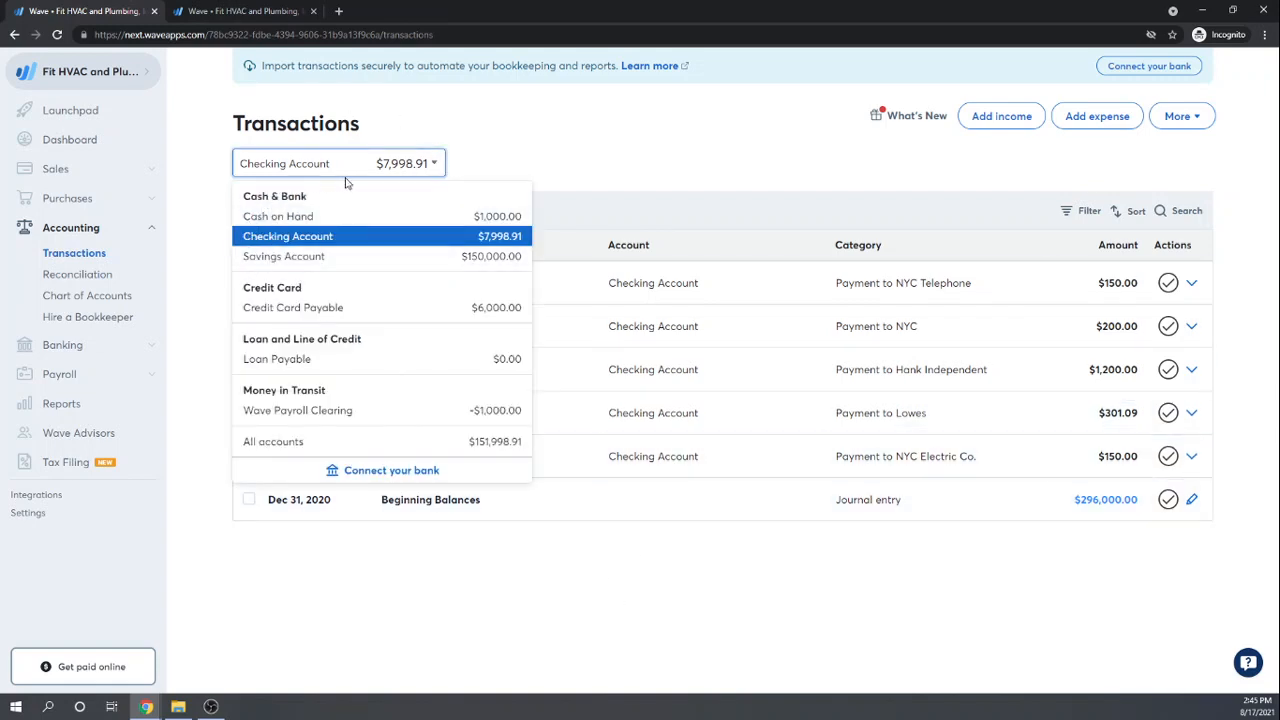
left_click(287, 447)
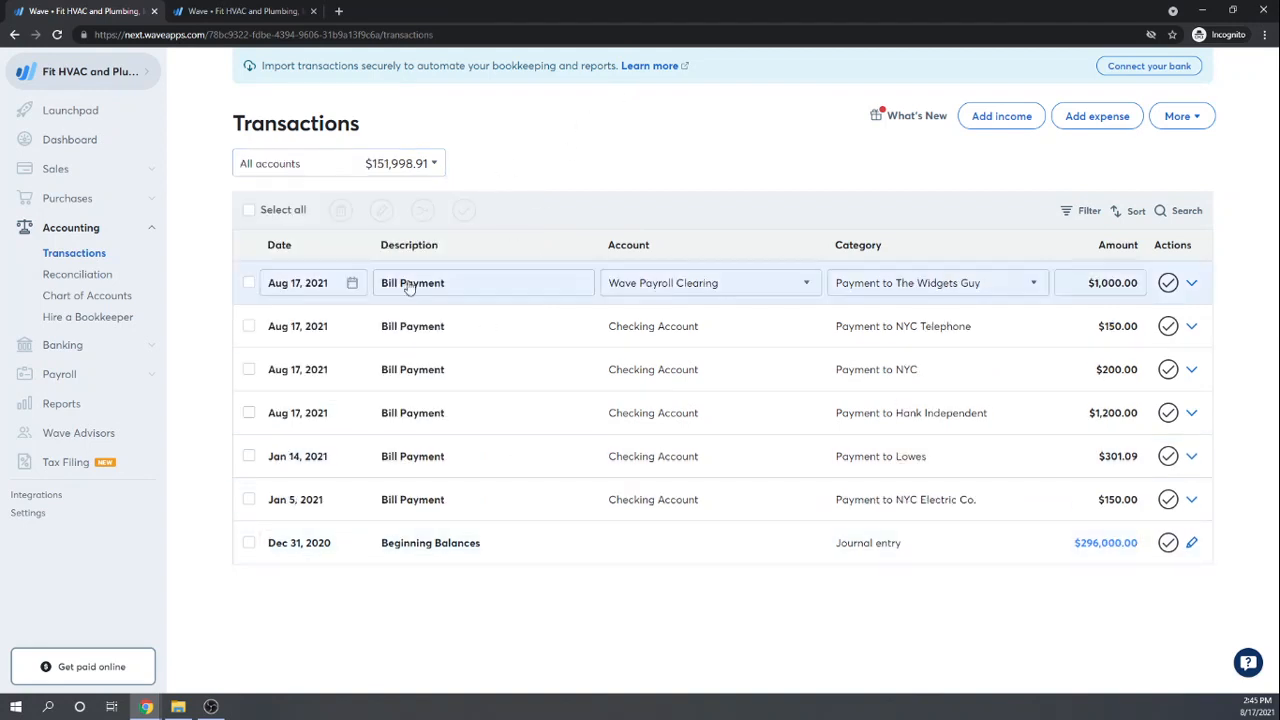
Step: Move the Widgets Guy $1,000 payment to Checking Account, dated Jan 24, 2021
left_click(1191, 286)
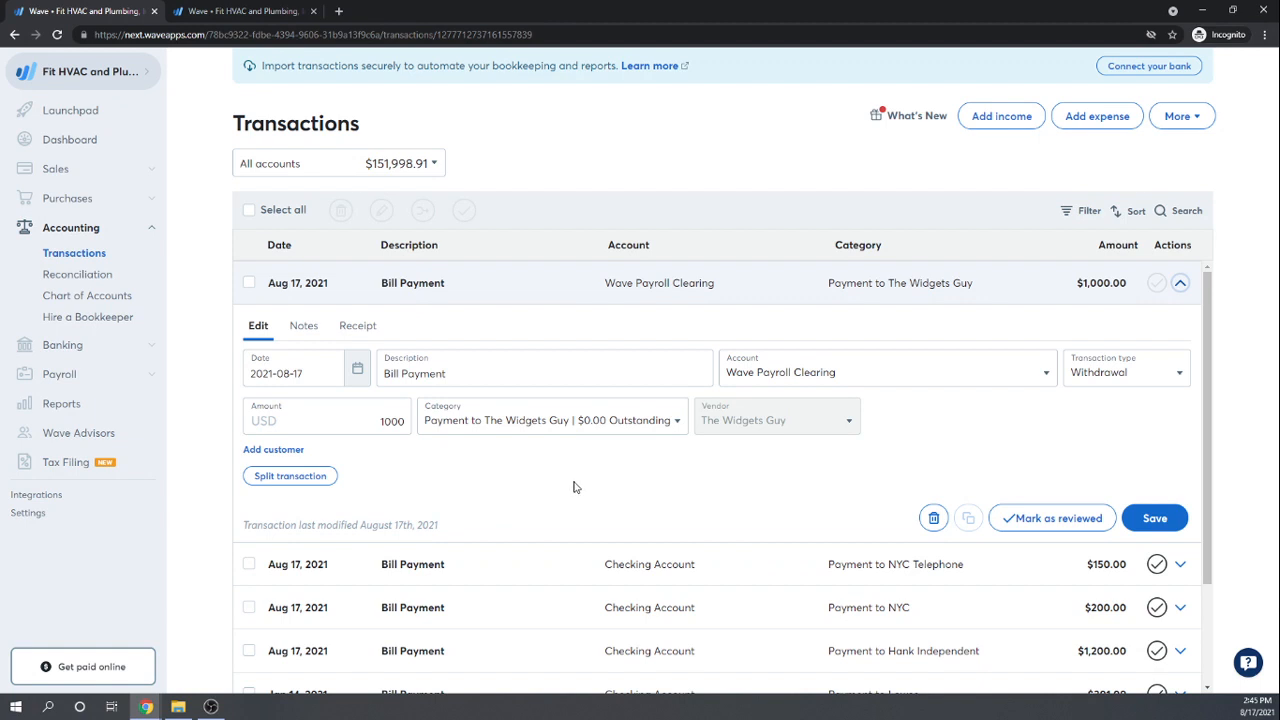
left_click(1040, 372)
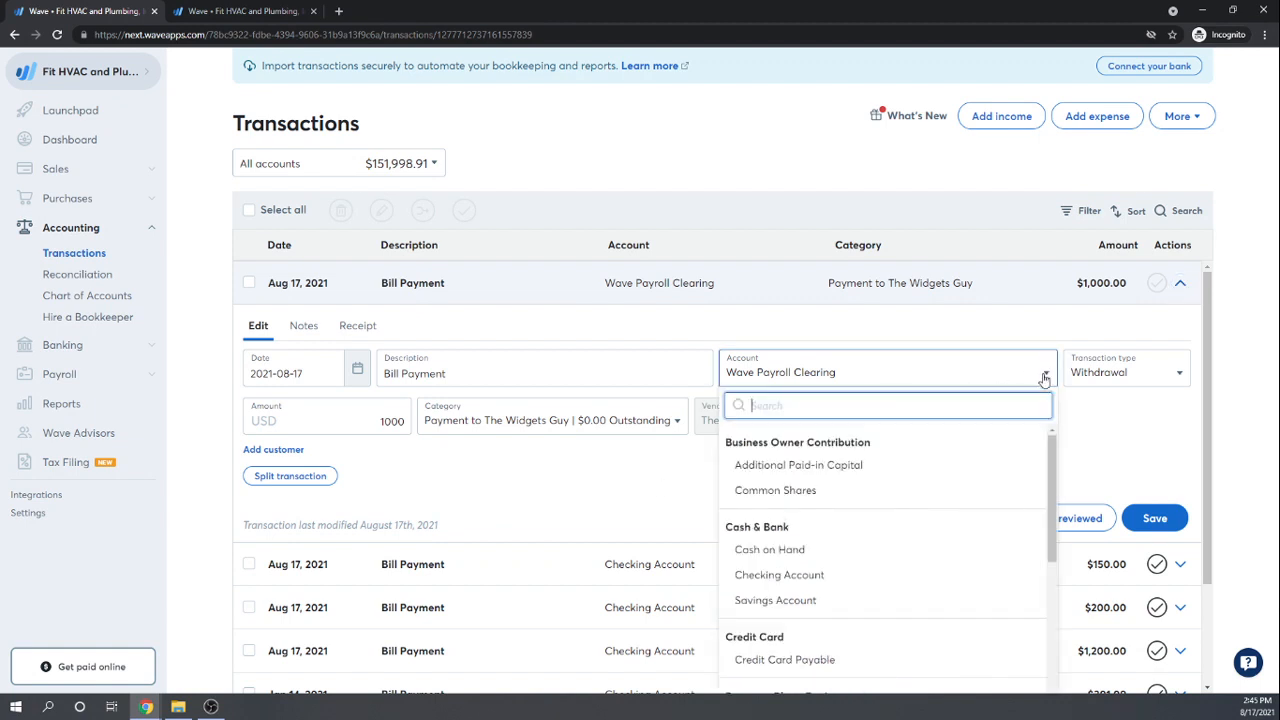
left_click(788, 577)
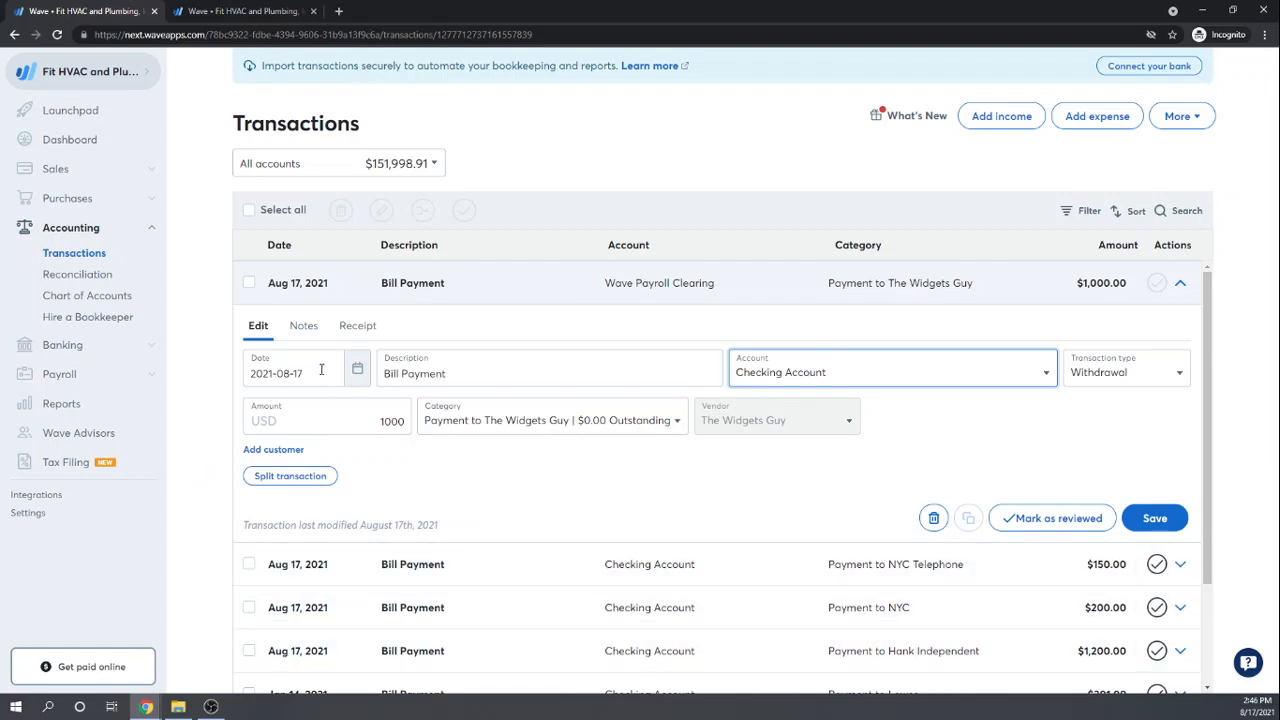
left_click(358, 372)
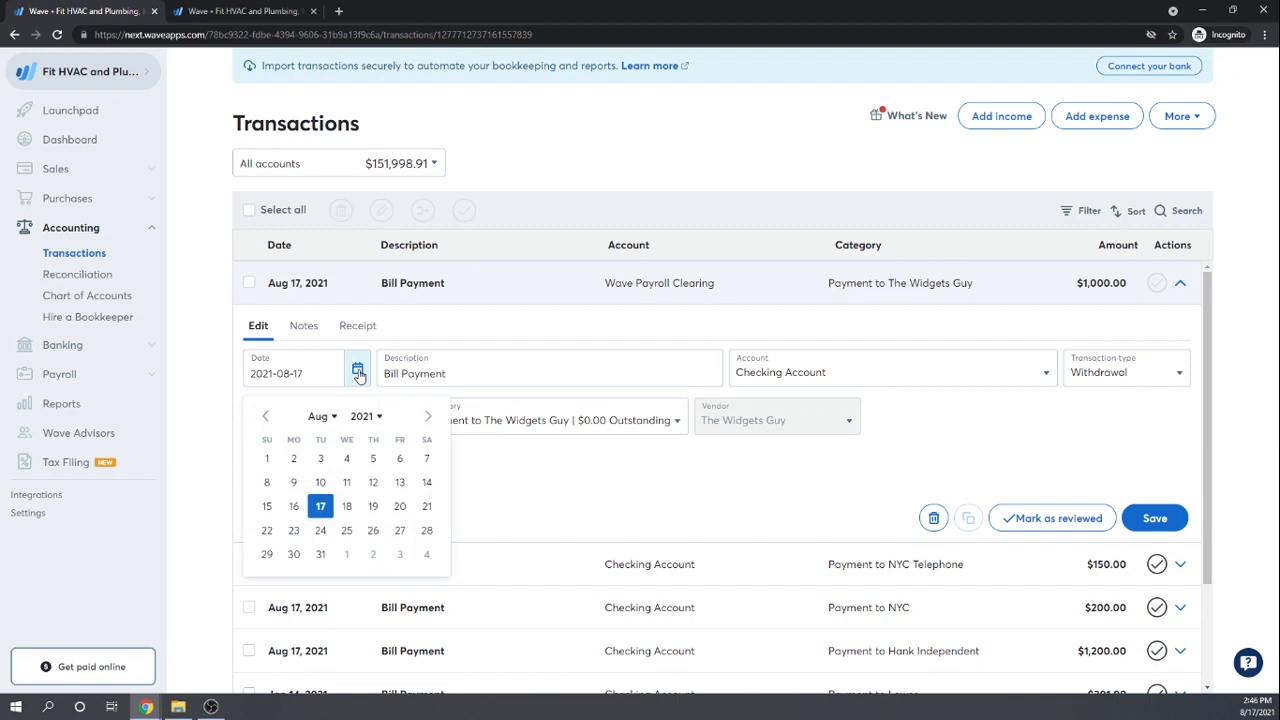
left_click(267, 418)
left_click(267, 418)
left_click(267, 418)
left_click(267, 418)
left_click(267, 418)
left_click(267, 418)
left_click(267, 418)
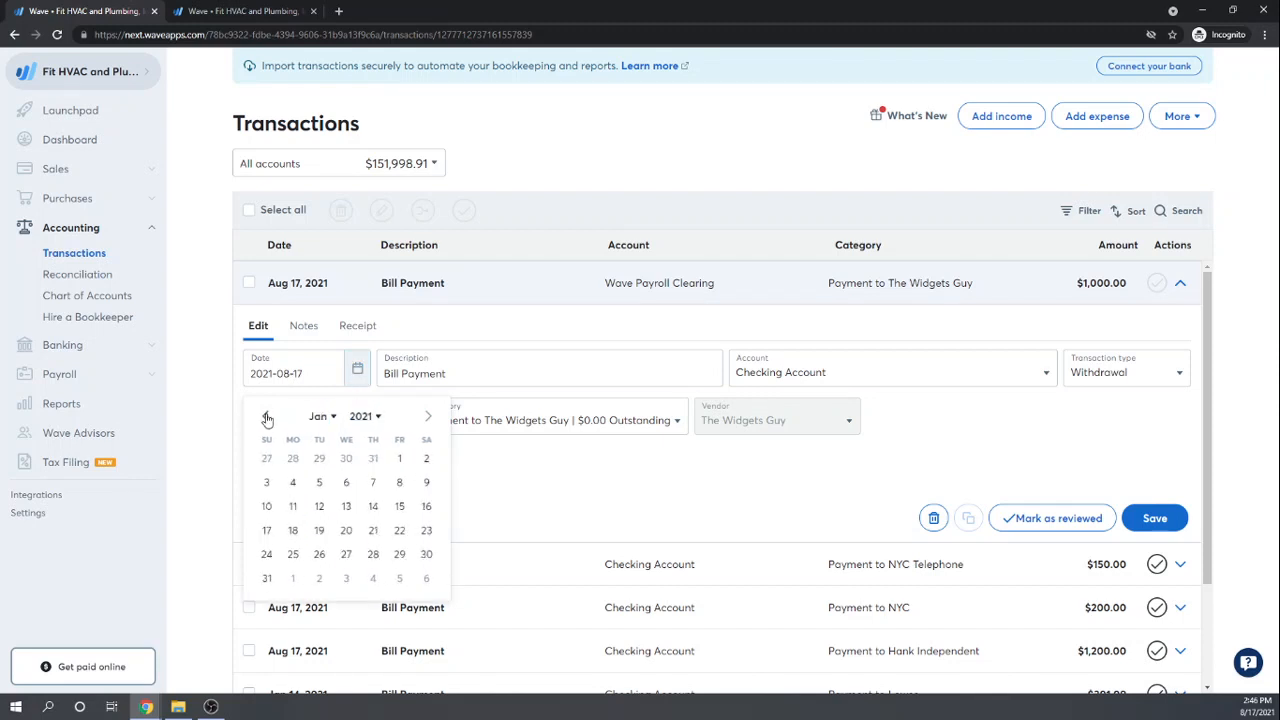
left_click(267, 556)
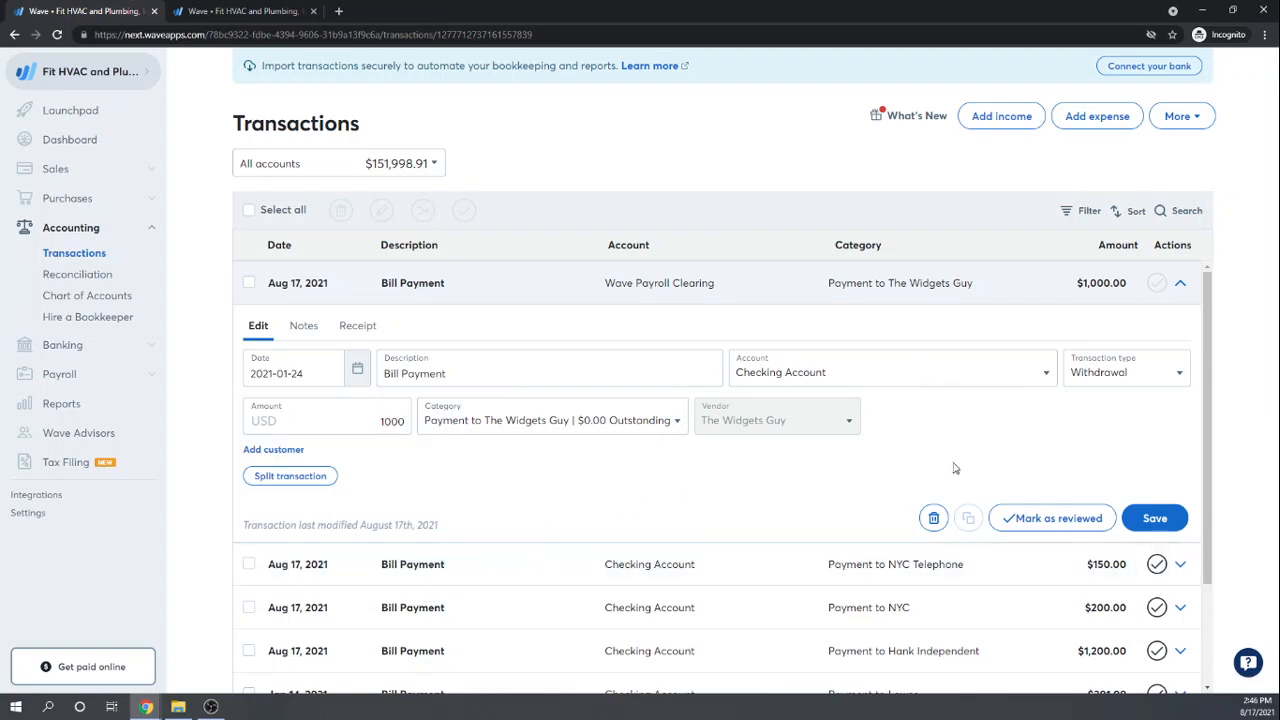
left_click(1160, 520)
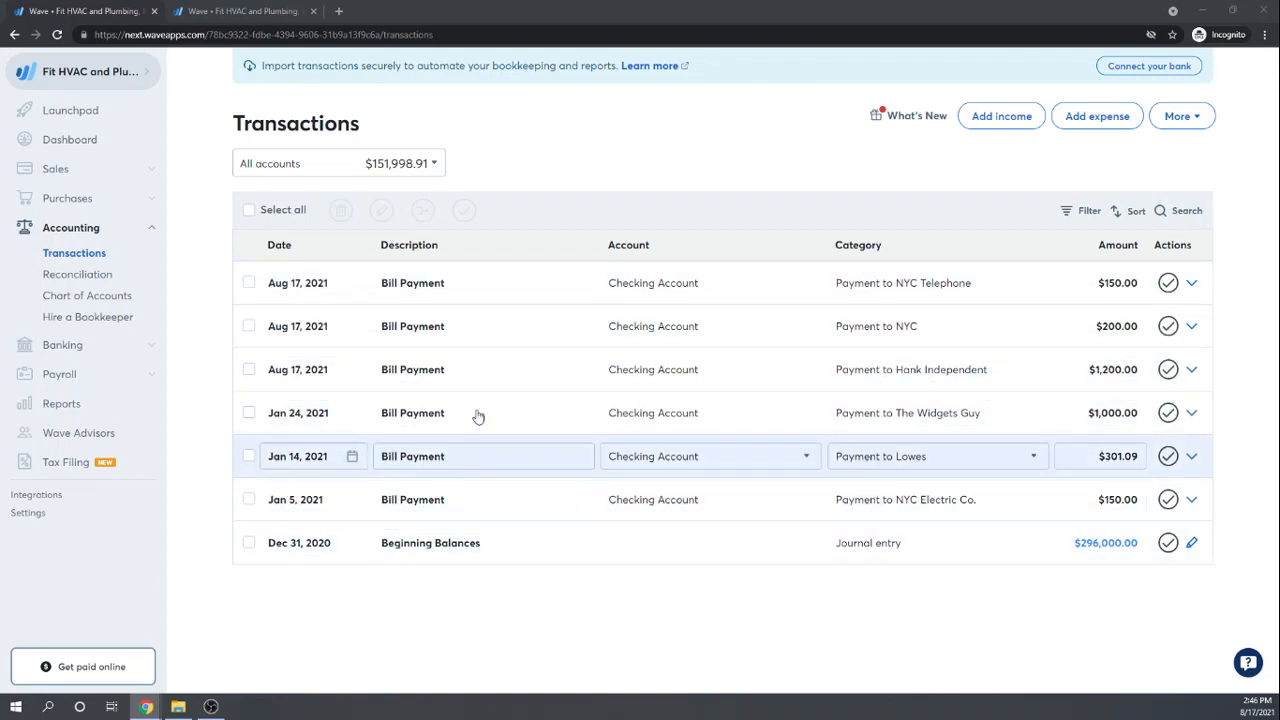
Step: Redate the Hank Independent bill payment to January 15, 2021 and save it
left_click(1192, 370)
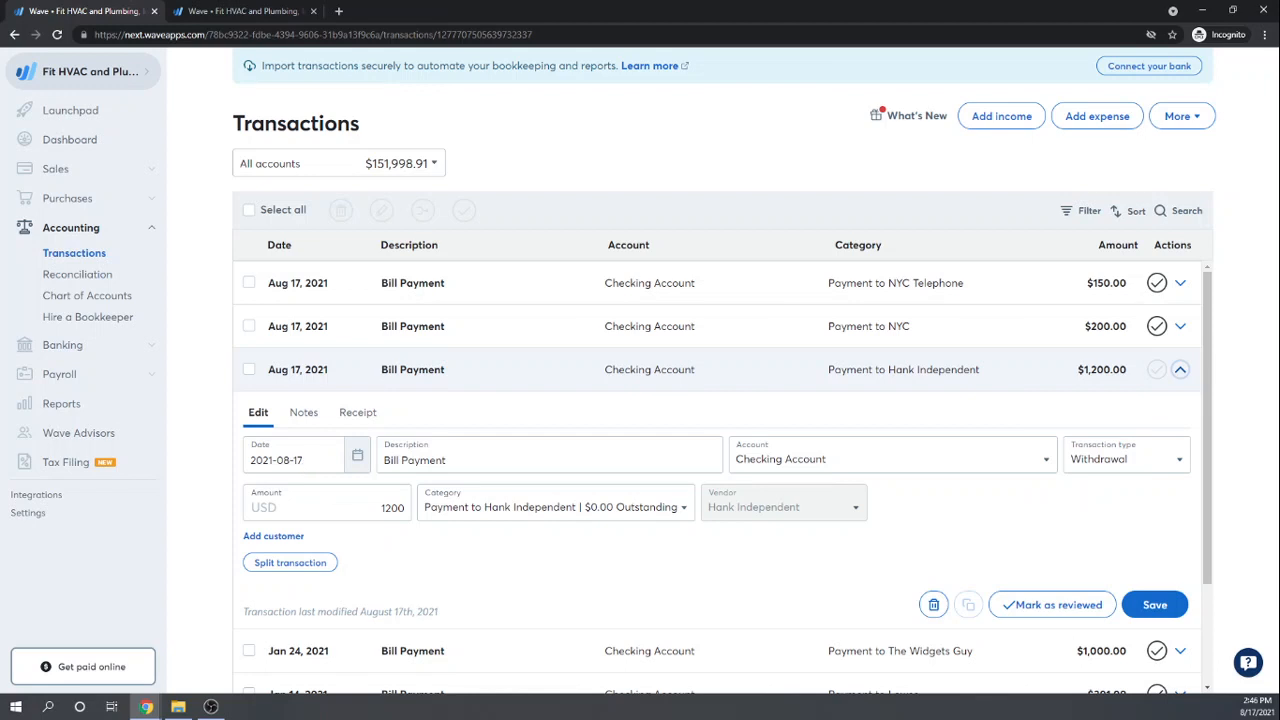
left_click(357, 458)
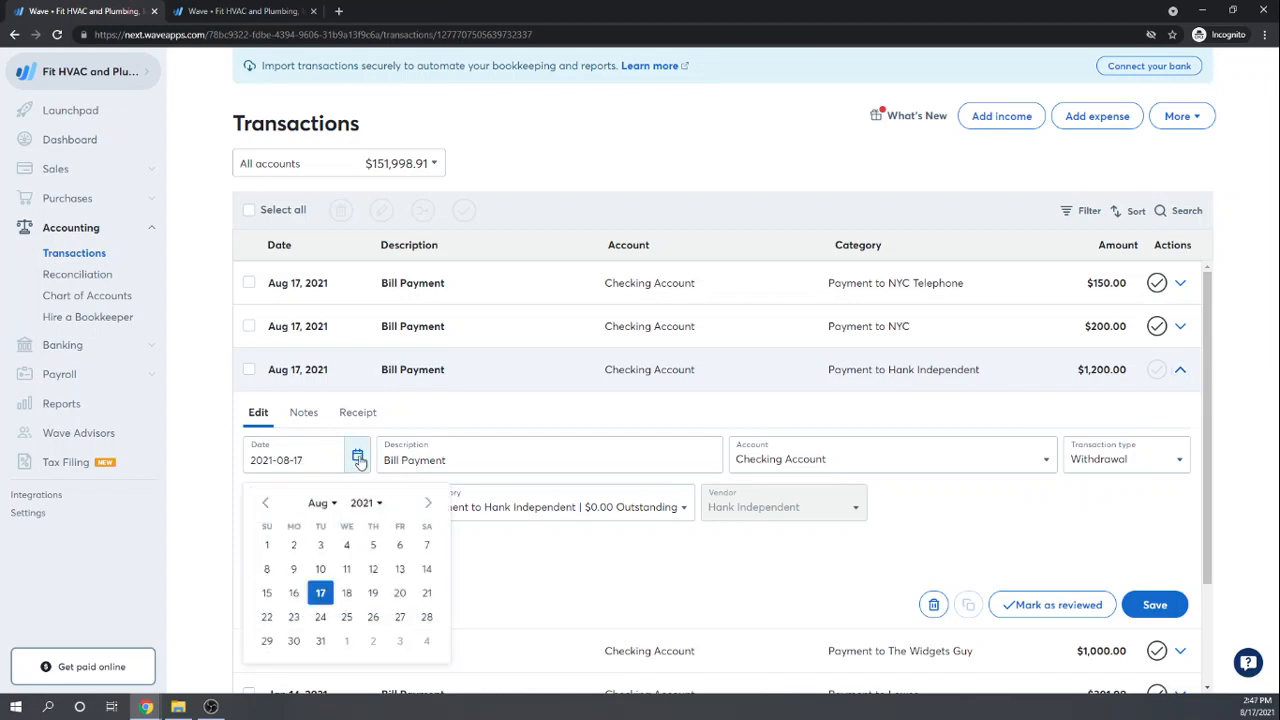
left_click(265, 503)
left_click(265, 503)
left_click(265, 503)
left_click(265, 503)
left_click(265, 503)
left_click(265, 503)
left_click(265, 503)
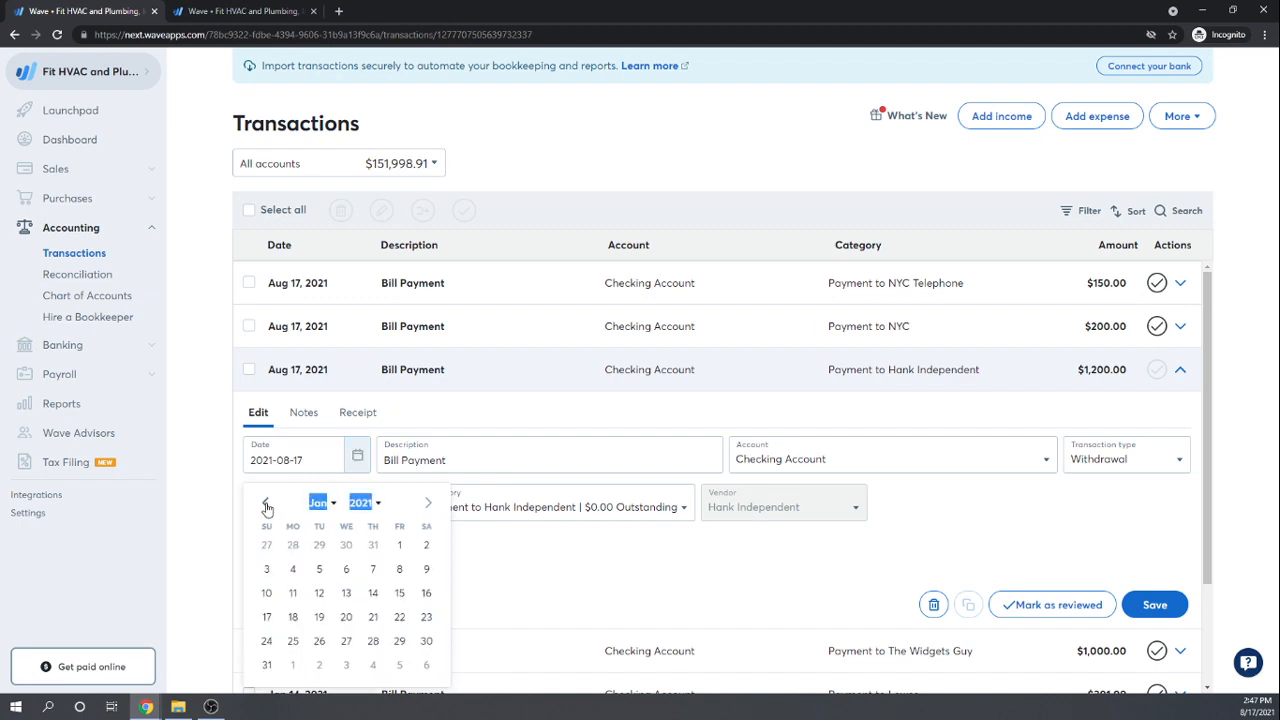
left_click(400, 596)
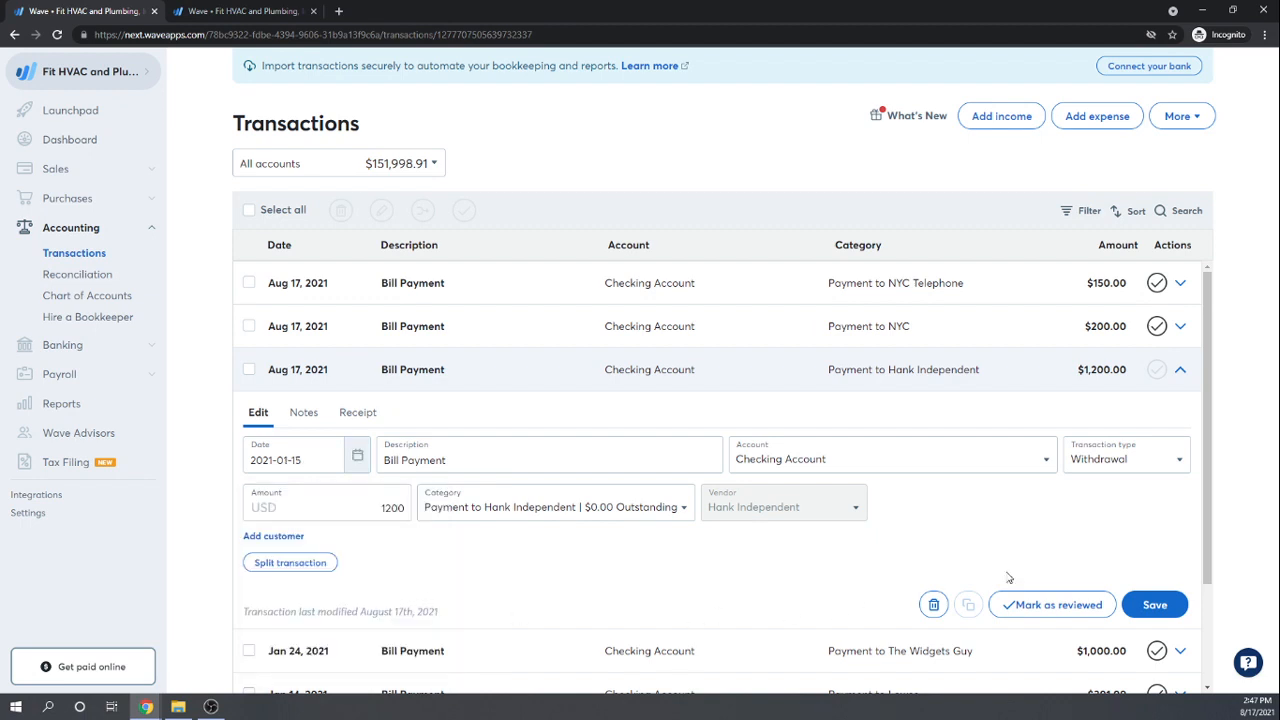
left_click(1155, 607)
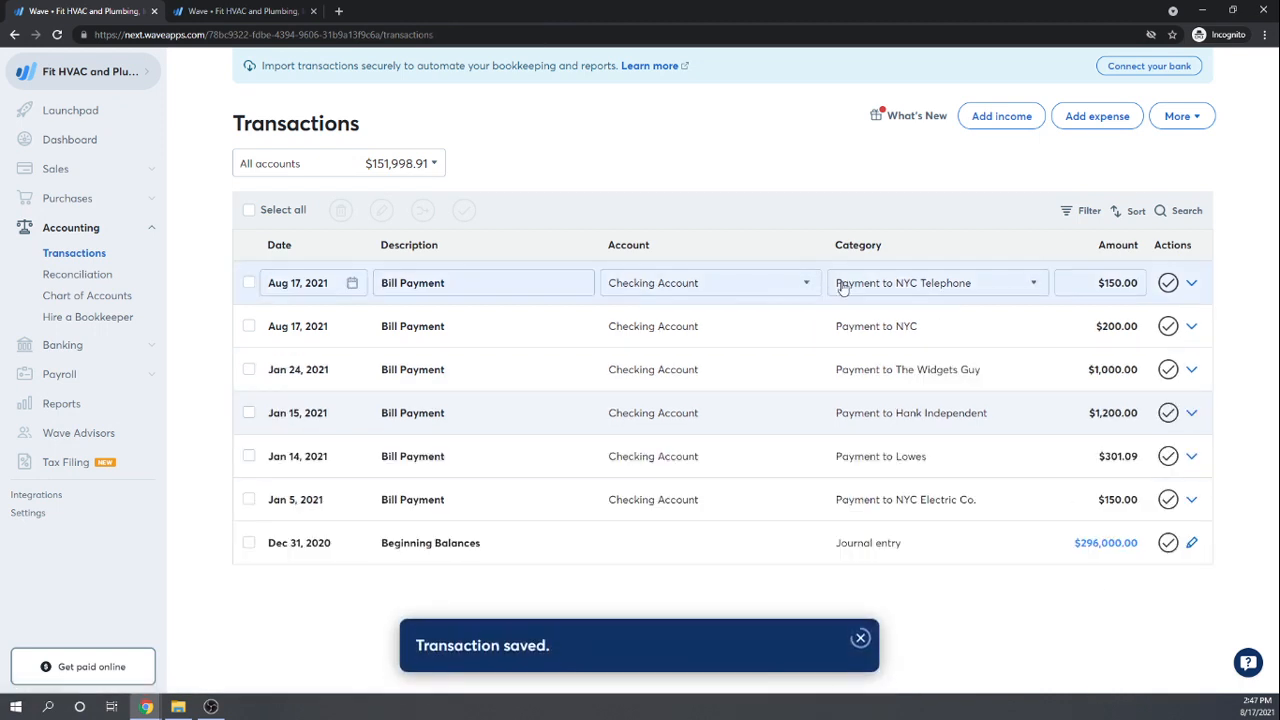
Step: Change the $200 NYC payment's date to Jan 5, 2021 and save it
left_click(1192, 327)
left_click(1192, 327)
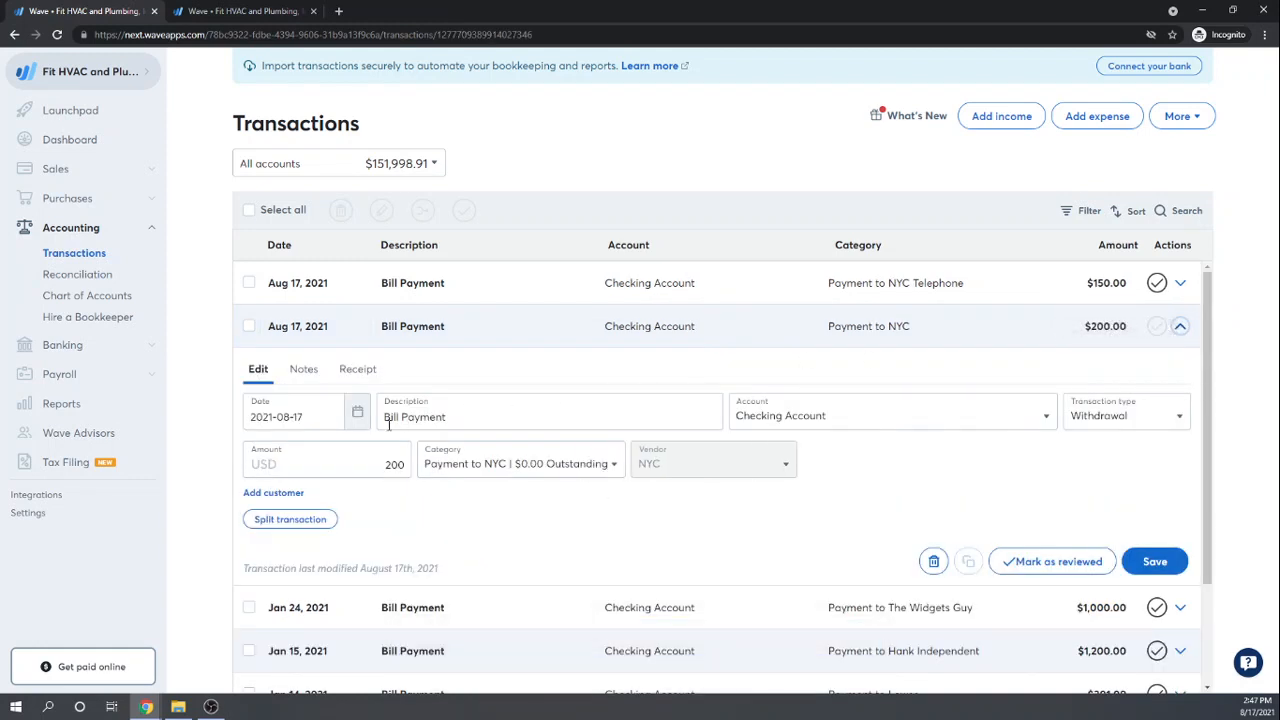
left_click(357, 412)
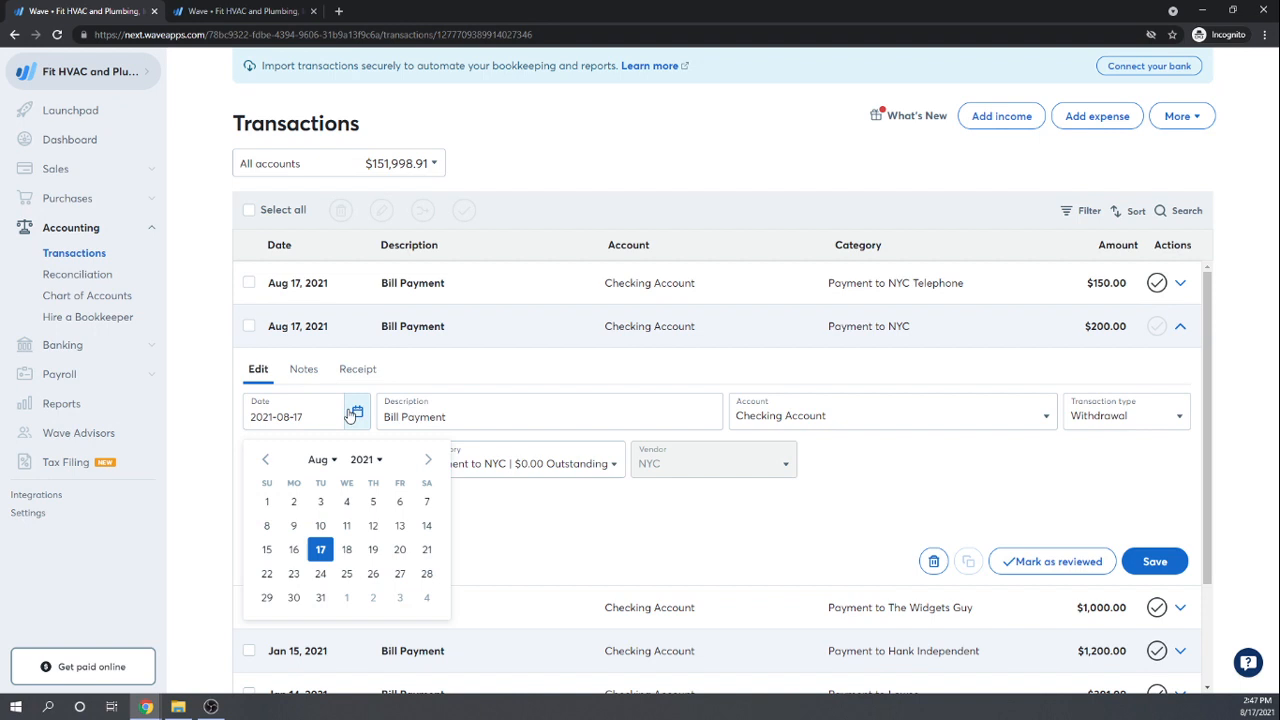
left_click(267, 460)
left_click(267, 460)
left_click(267, 460)
left_click(267, 460)
left_click(267, 460)
left_click(266, 460)
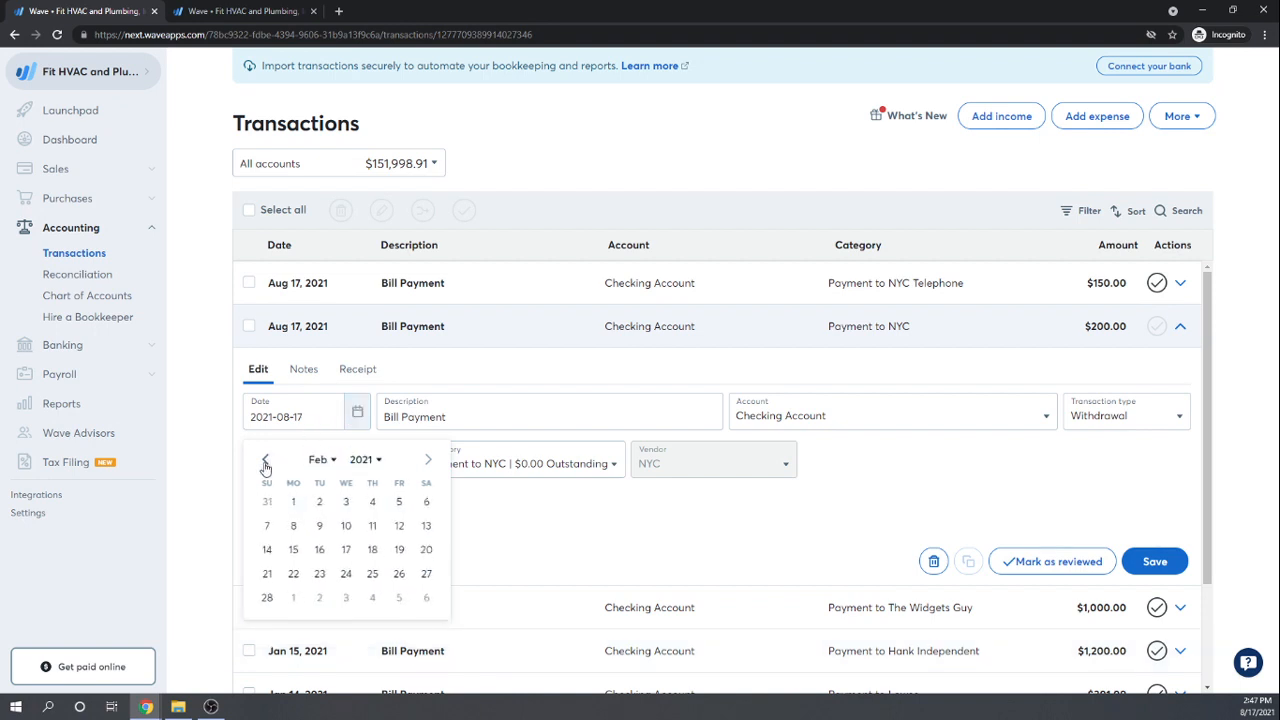
left_click(266, 460)
left_click(319, 526)
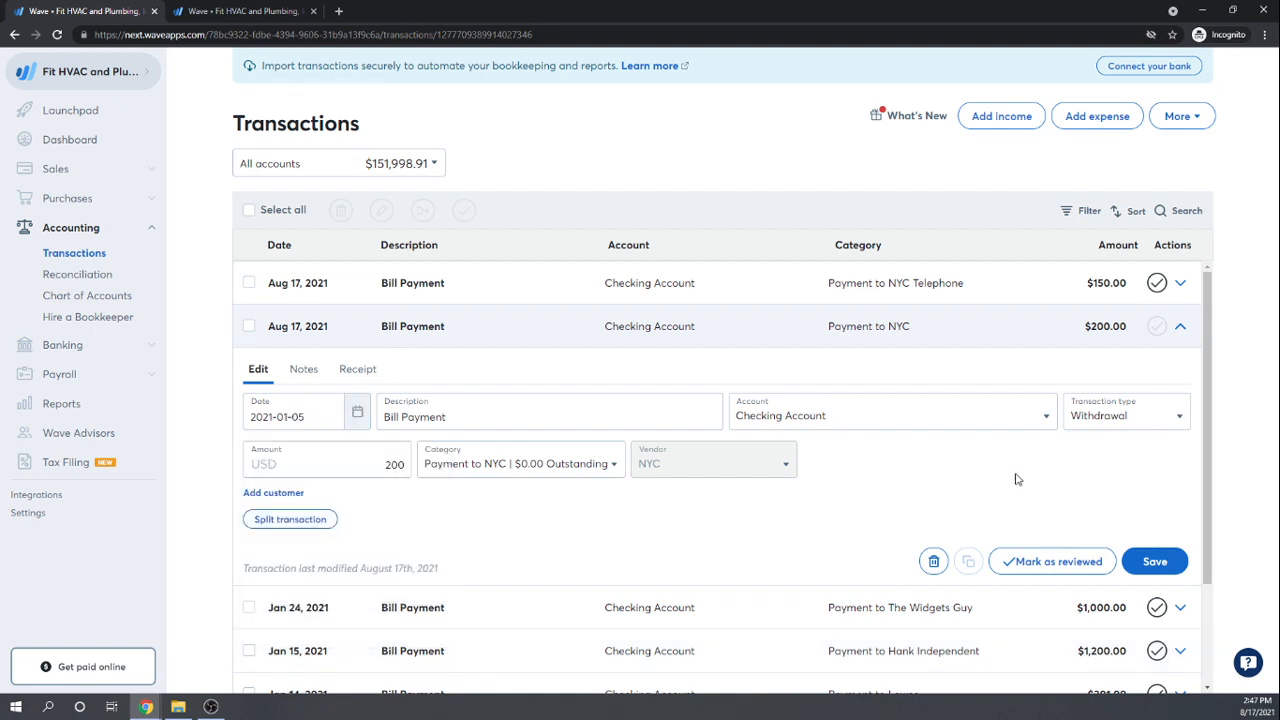
left_click(1163, 560)
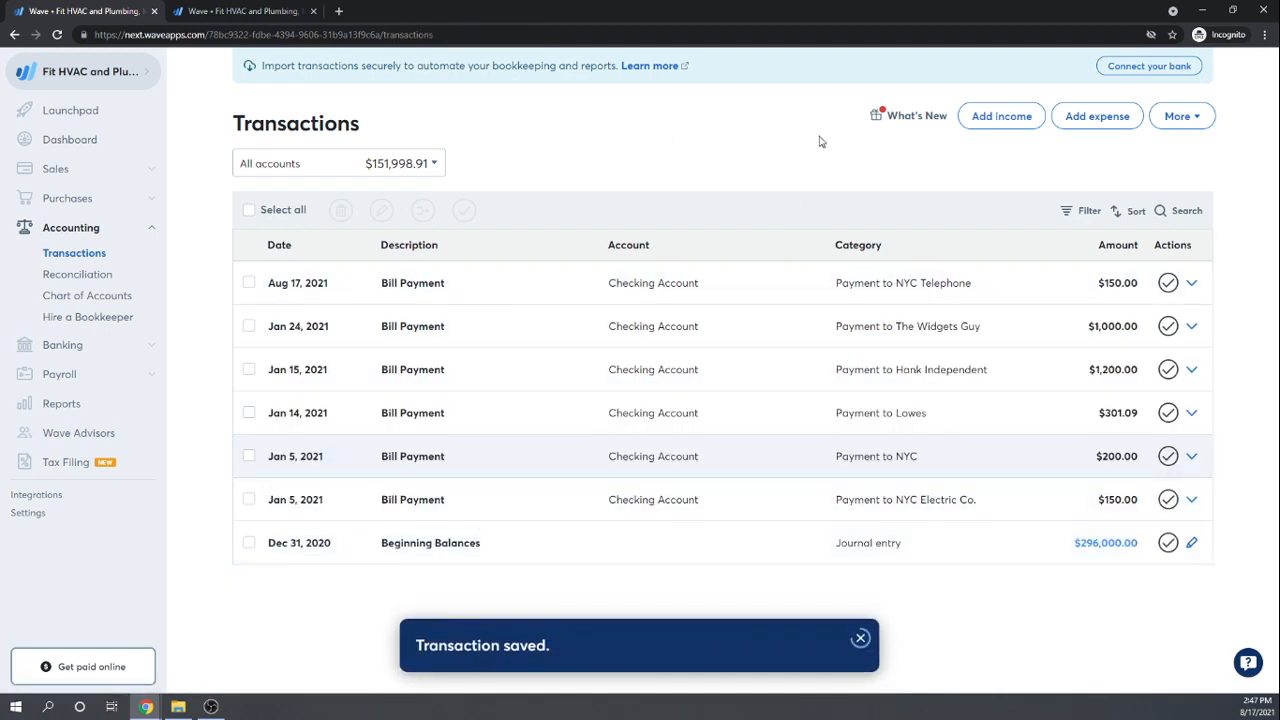
Step: Move the $150 NYC Telephone payment from Aug 17 to Jan 20, 2021 and save
left_click(1191, 283)
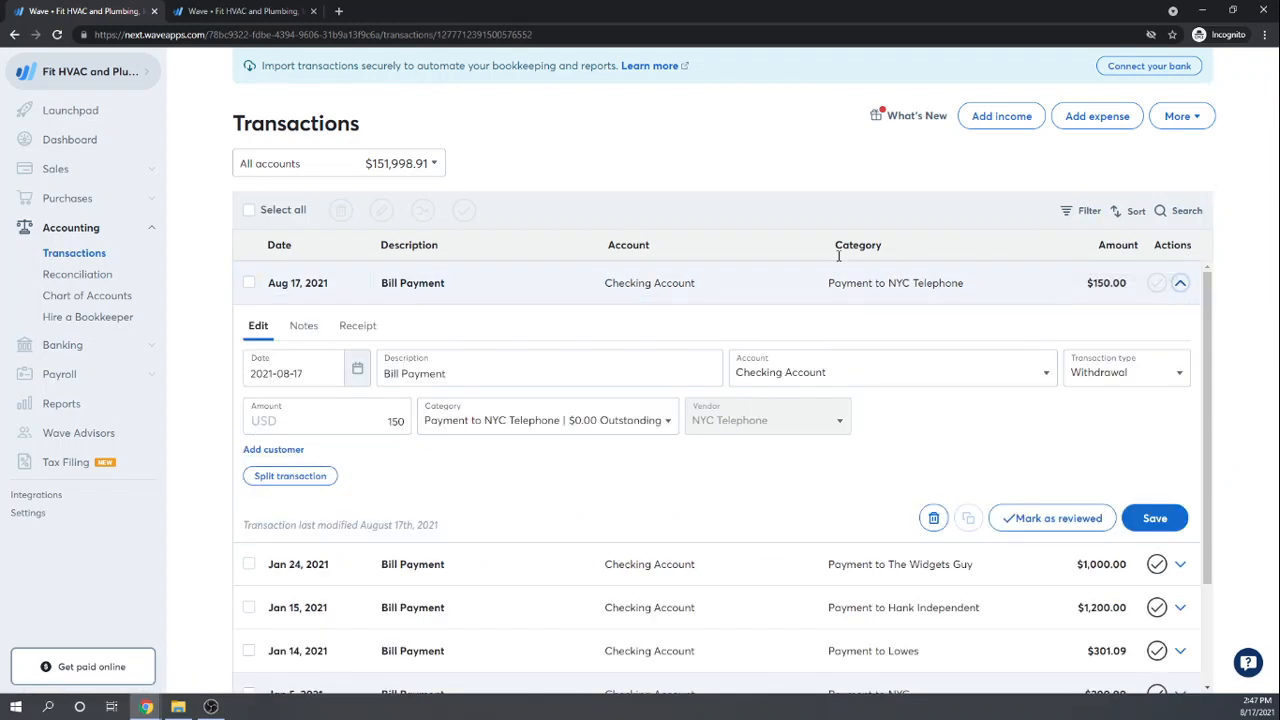
left_click(357, 368)
left_click(265, 416)
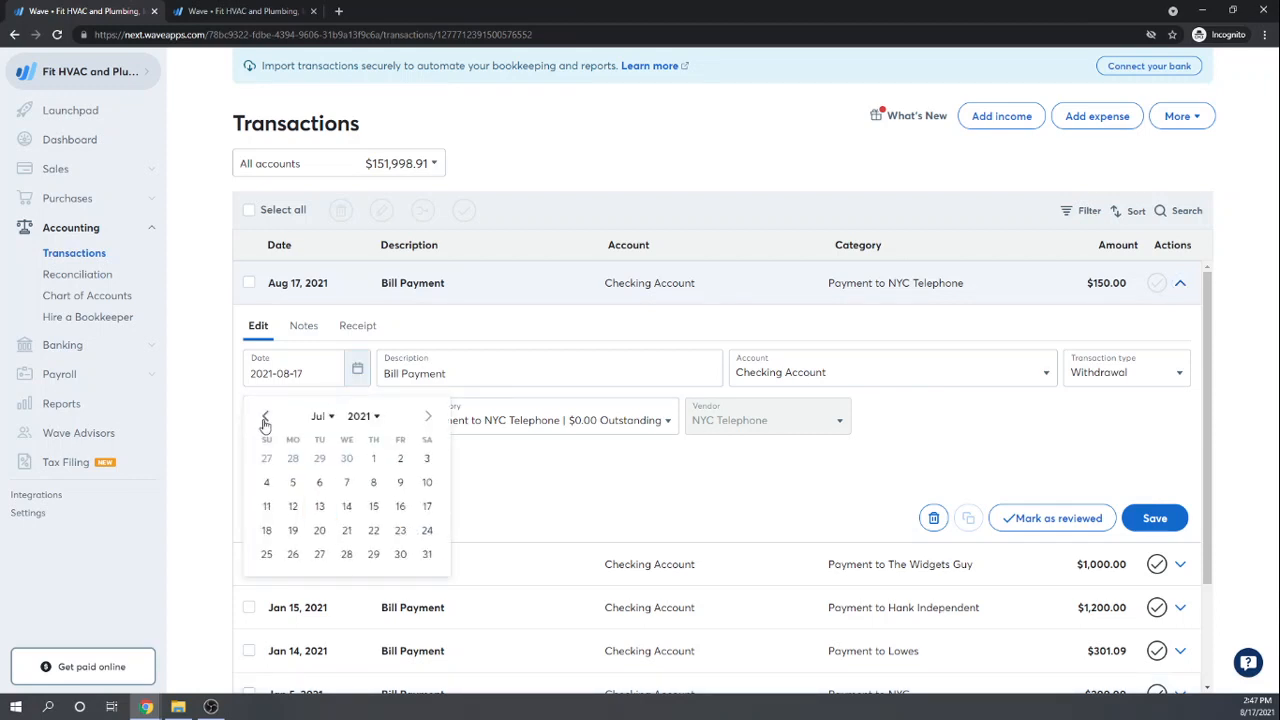
double_click(265, 416)
double_click(265, 416)
double_click(265, 416)
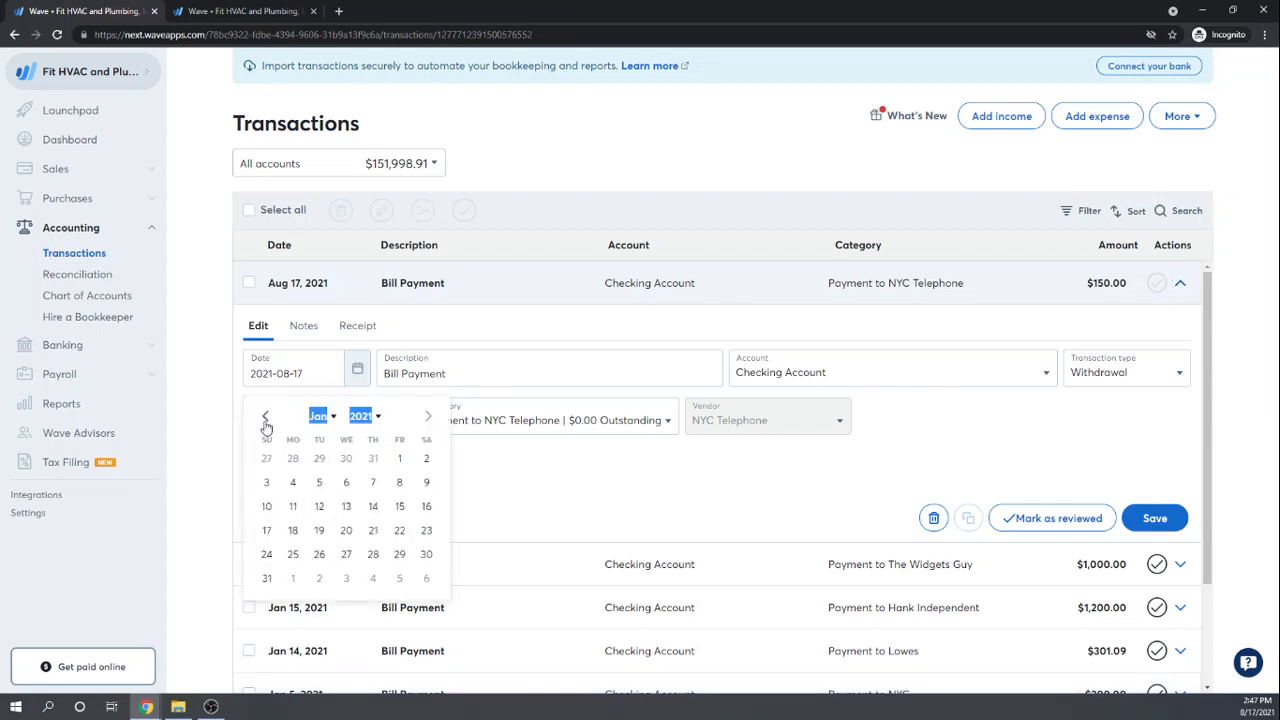
left_click(345, 531)
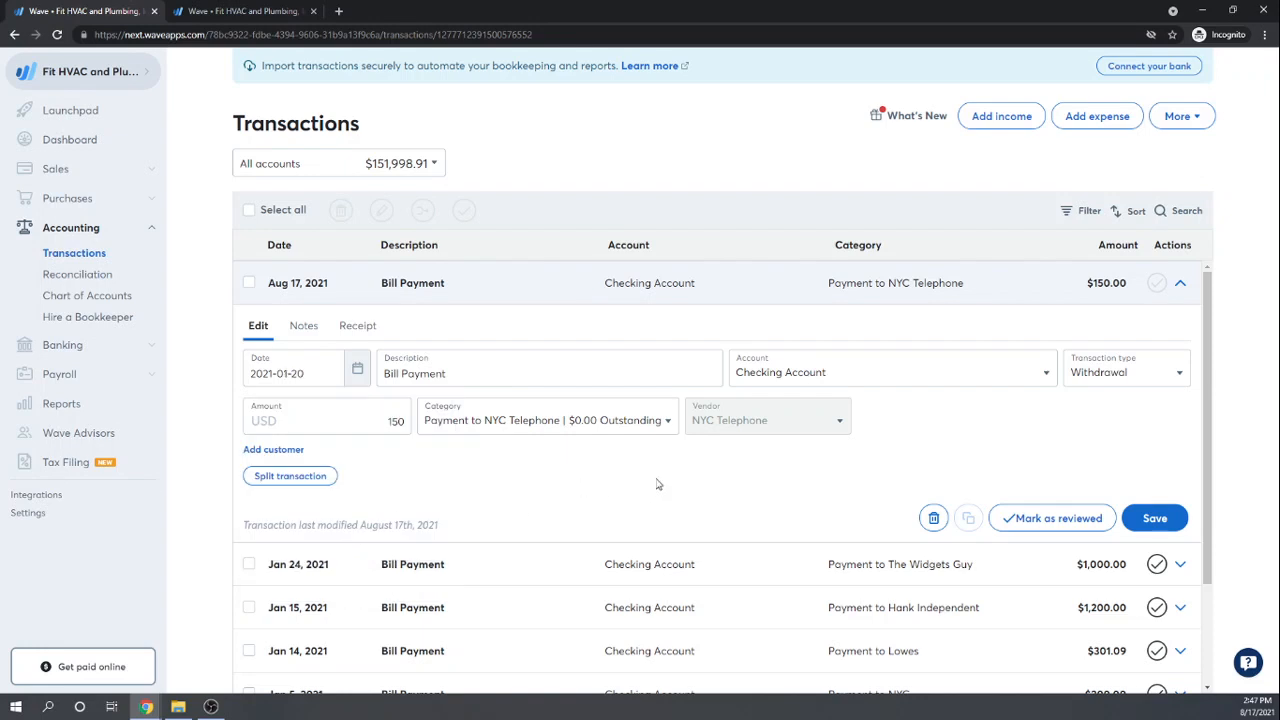
left_click(1156, 518)
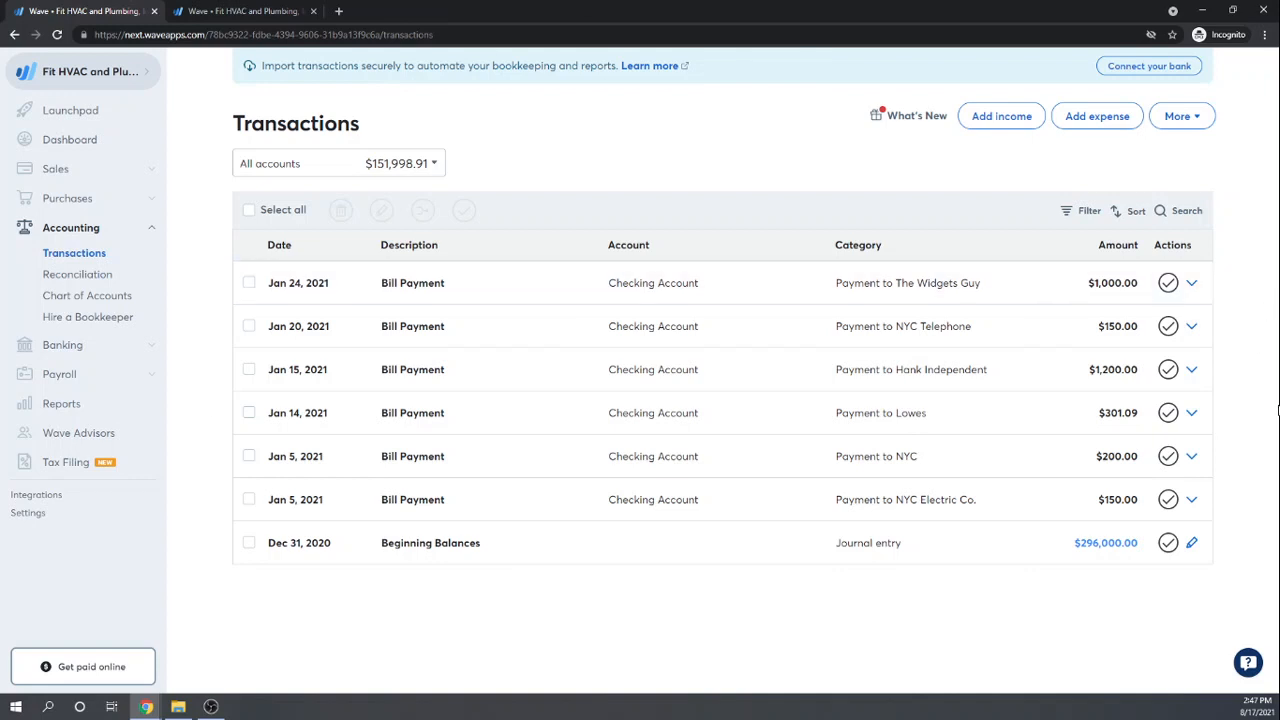
Step: From the Bills list, start a Check payment of $400 on the Widgets Guy bill
left_click(60, 199)
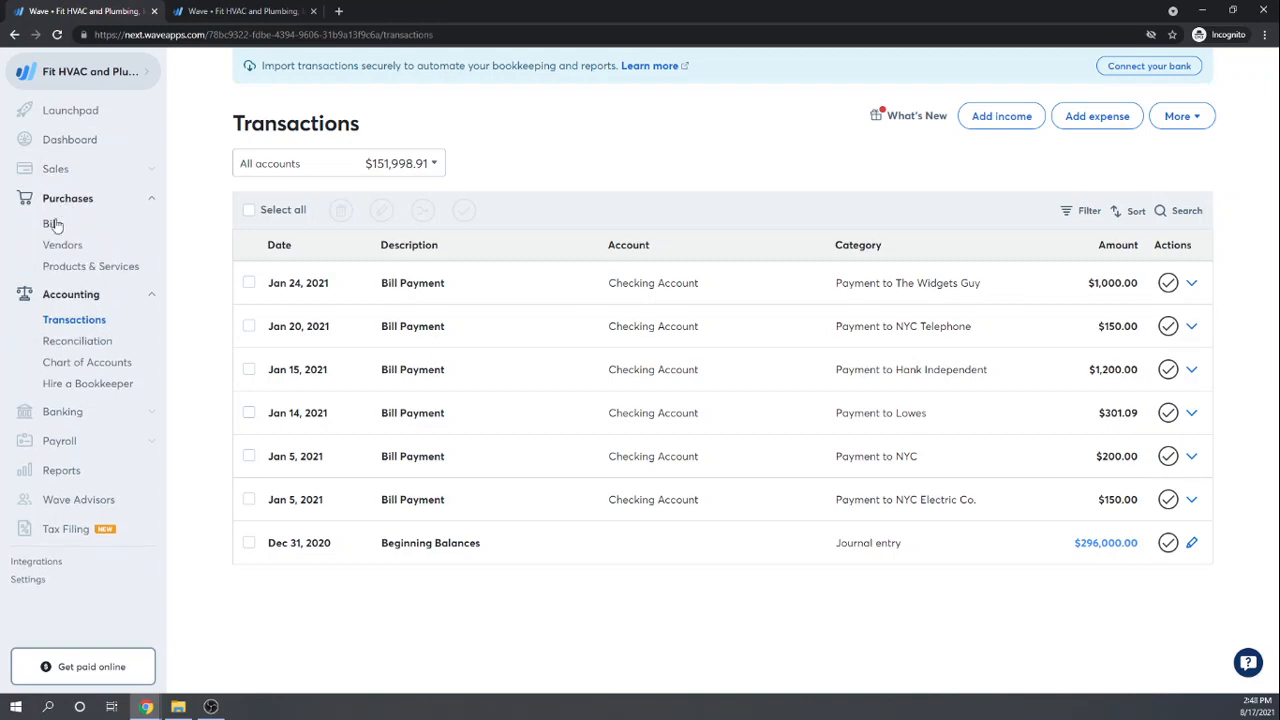
left_click(52, 224)
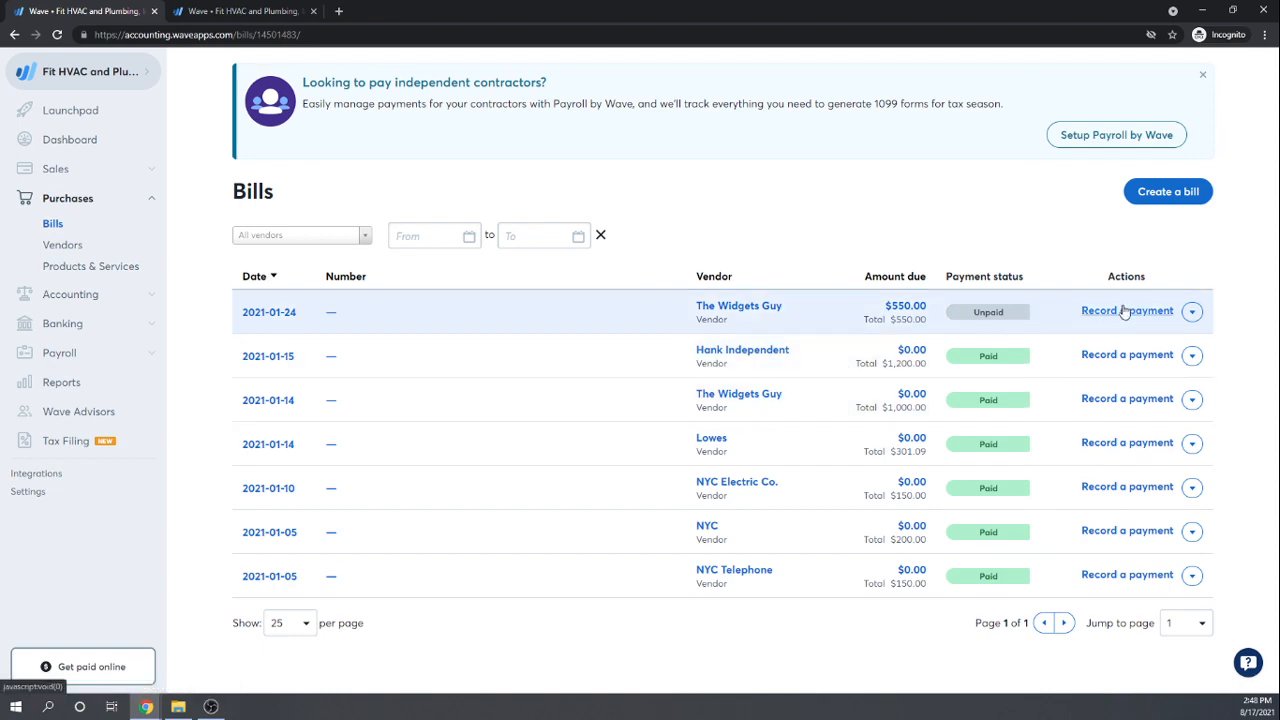
left_click(1122, 312)
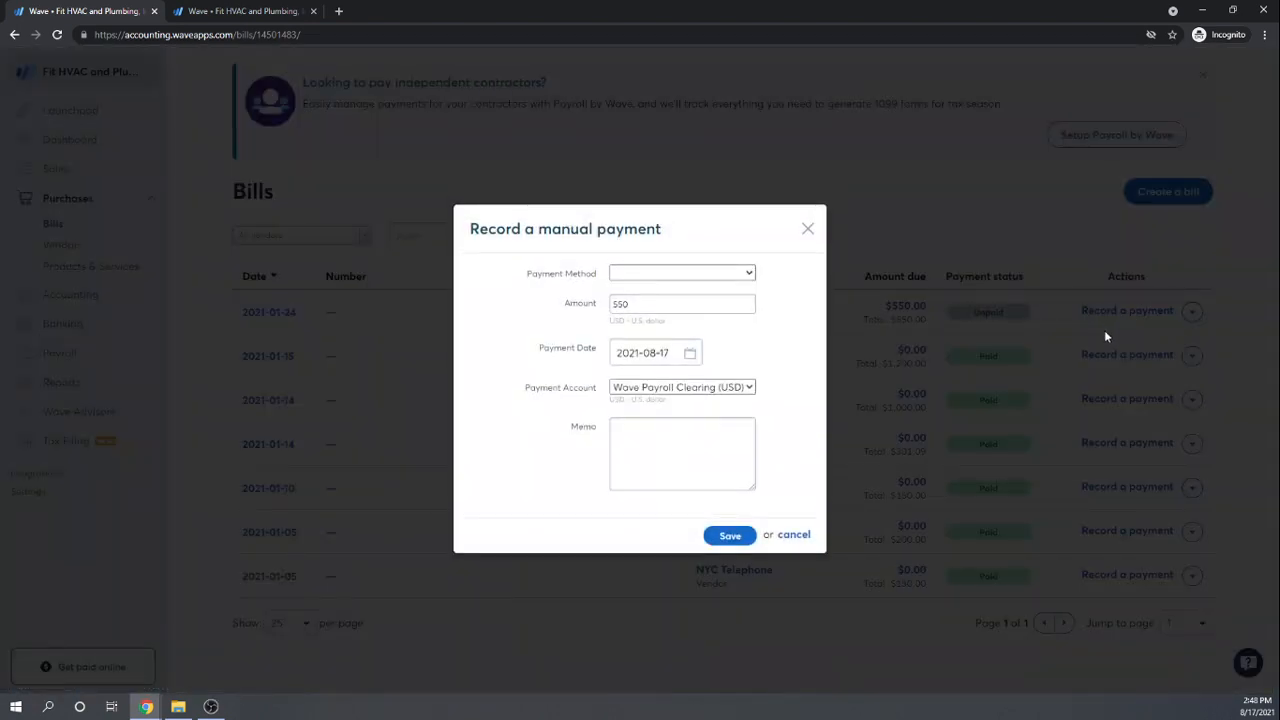
left_click(748, 273)
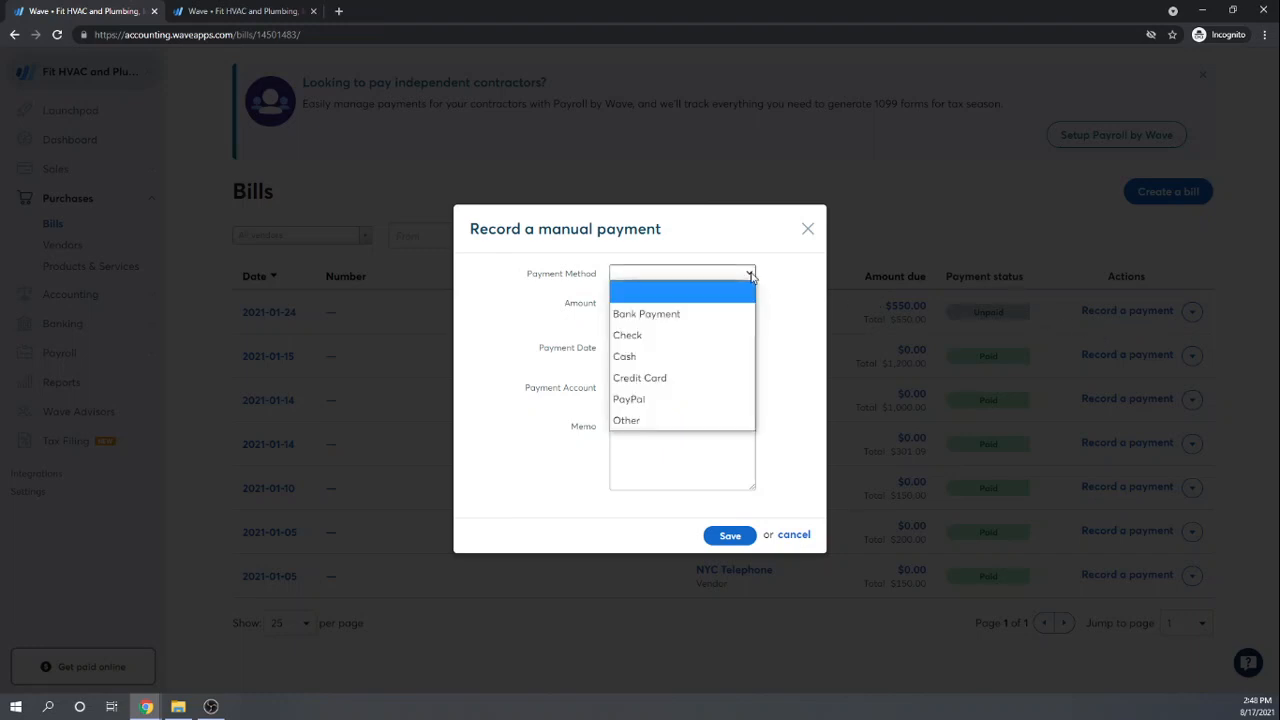
left_click(640, 335)
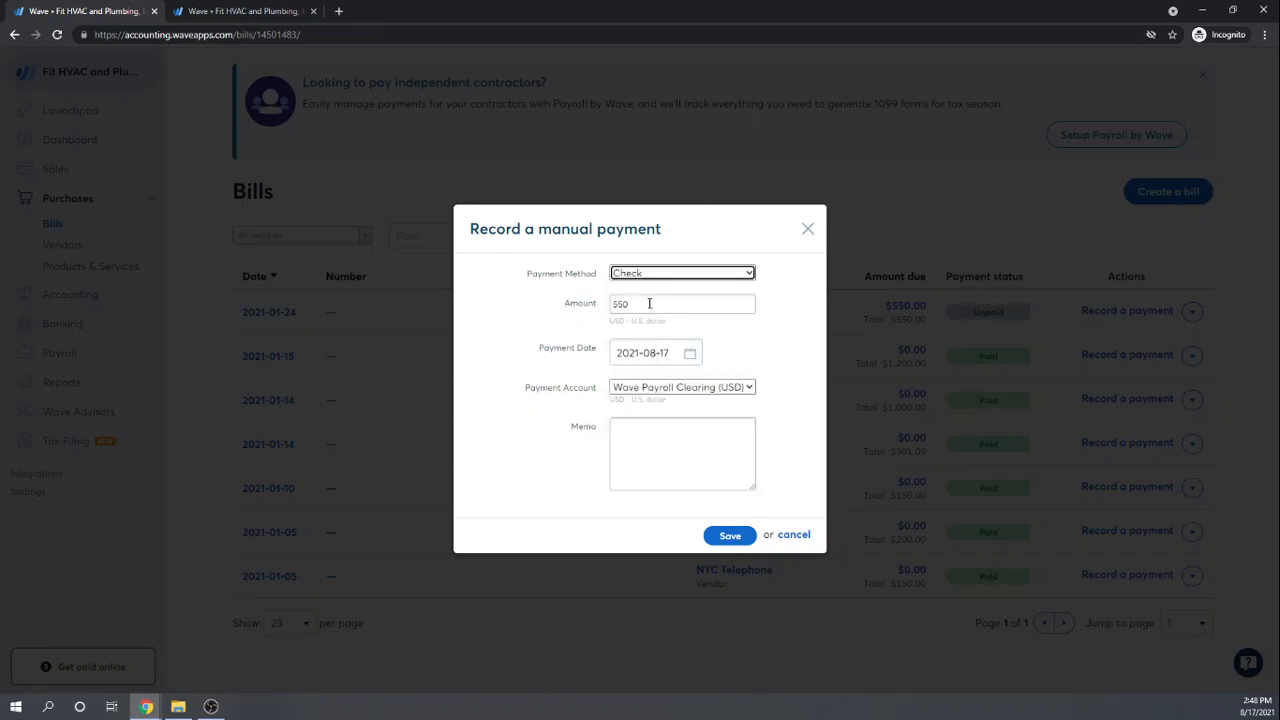
left_click(649, 303)
double_click(649, 303)
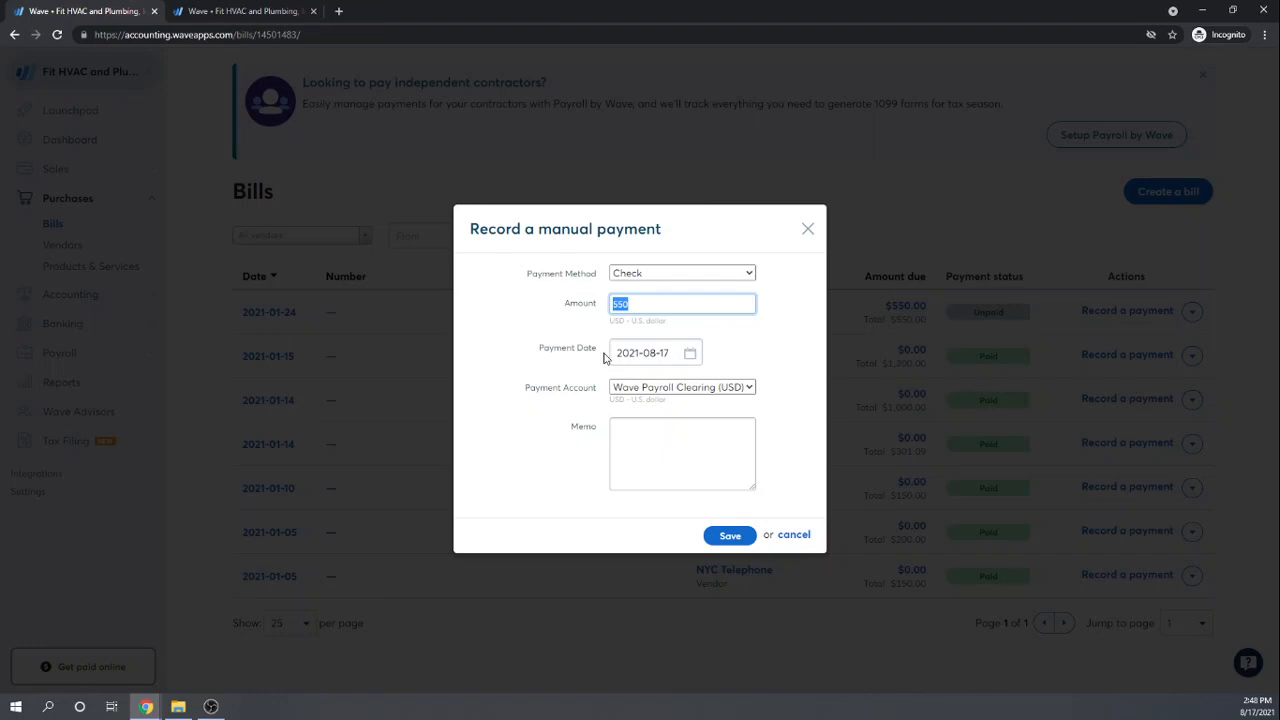
type("45")
type("0")
key("Tab")
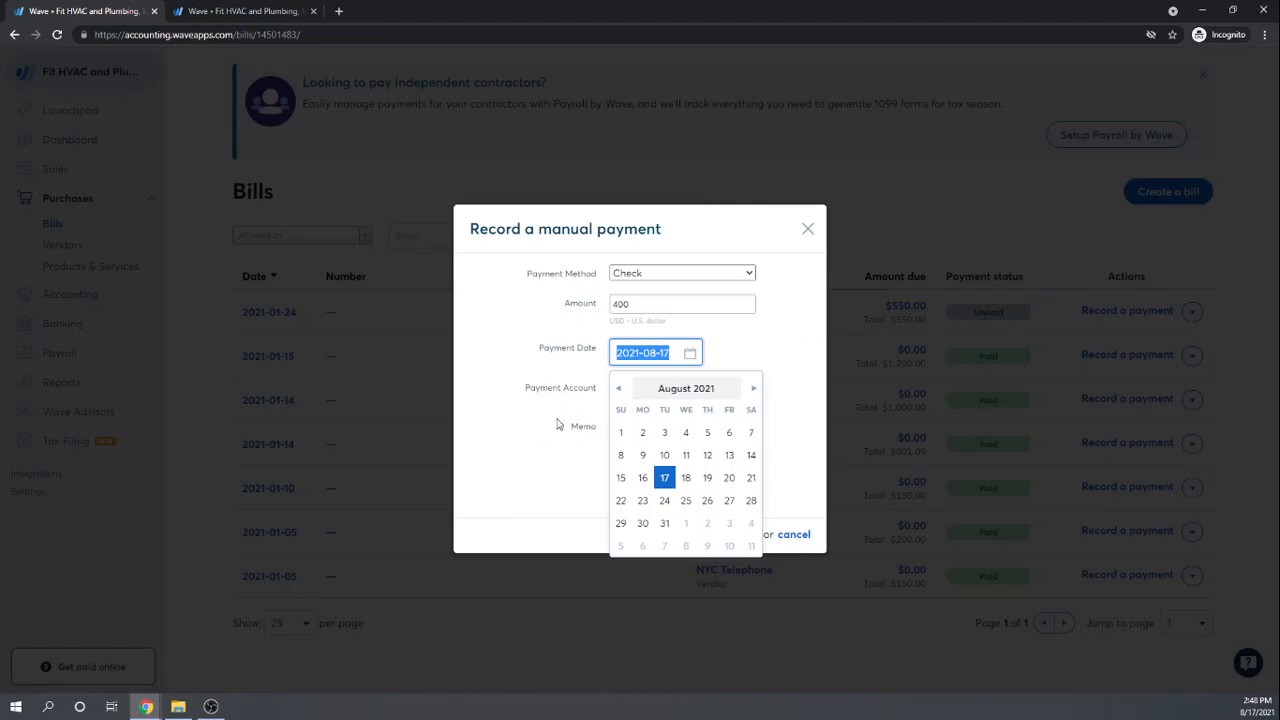
Step: Date the payment 2021-01-25, draw it from Checking Account, and save it
left_click(618, 389)
left_click(618, 389)
left_click(618, 389)
left_click(618, 389)
left_click(618, 389)
left_click(618, 389)
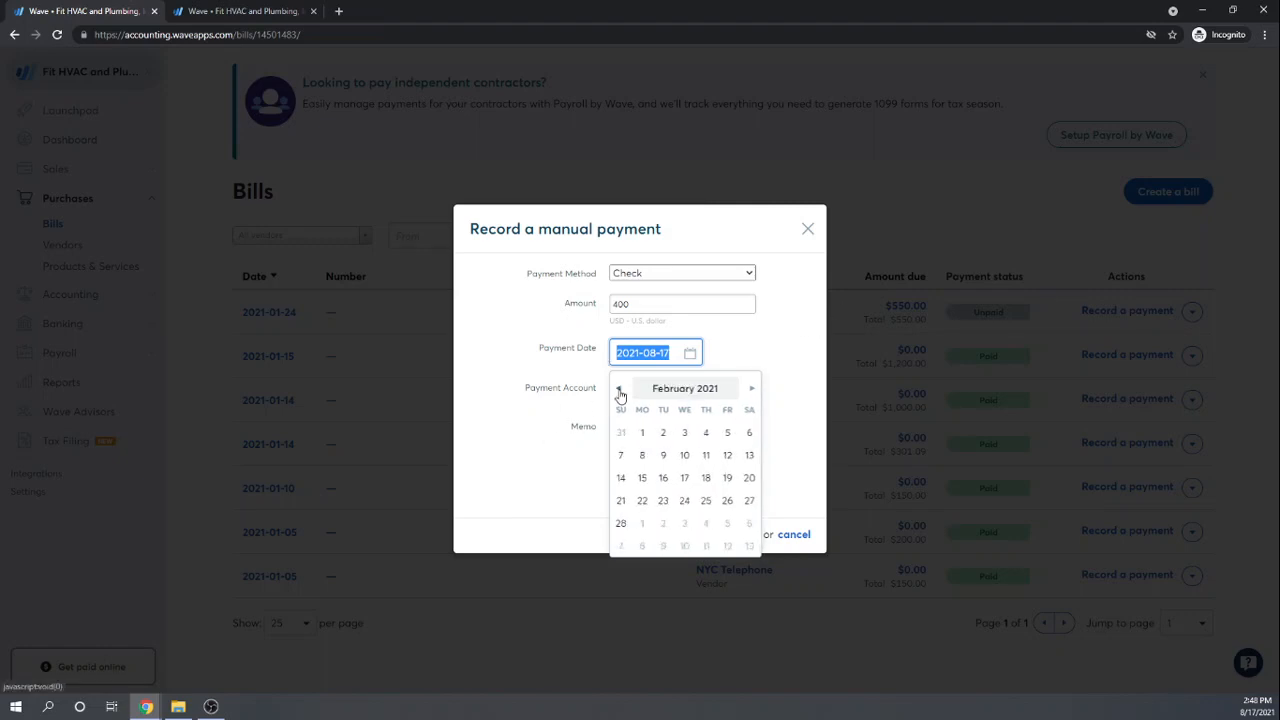
left_click(618, 389)
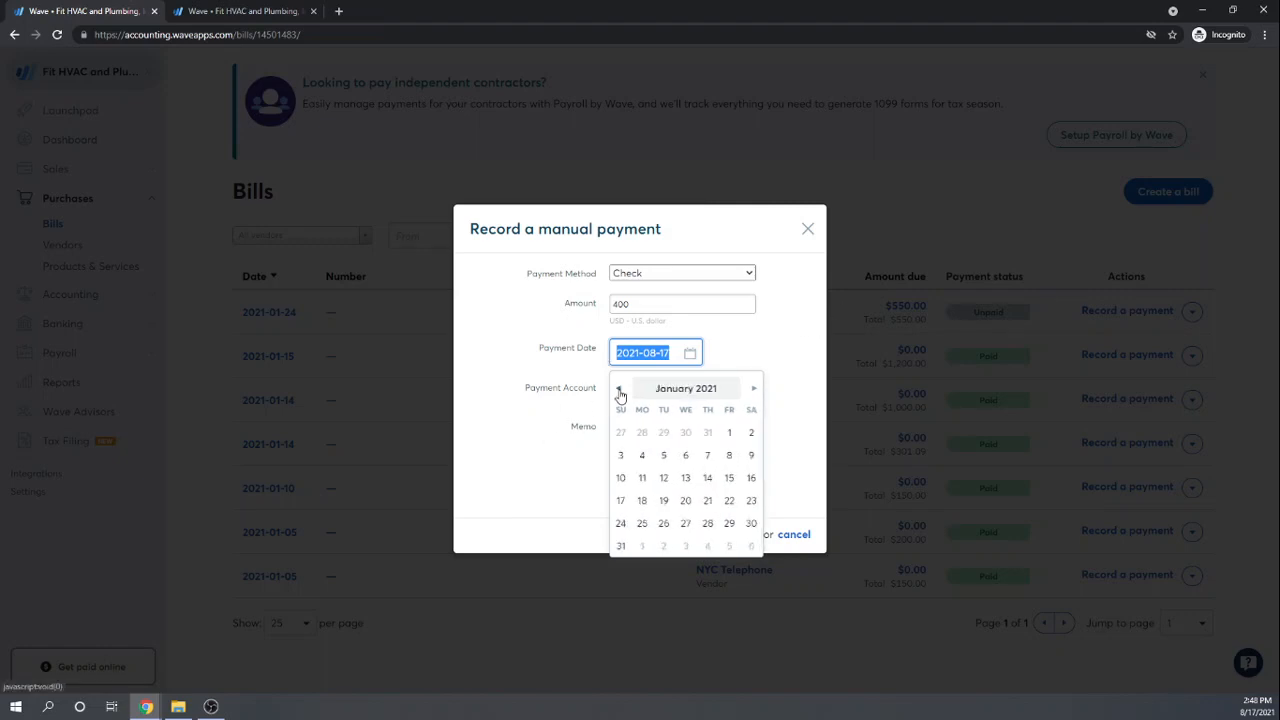
left_click(642, 524)
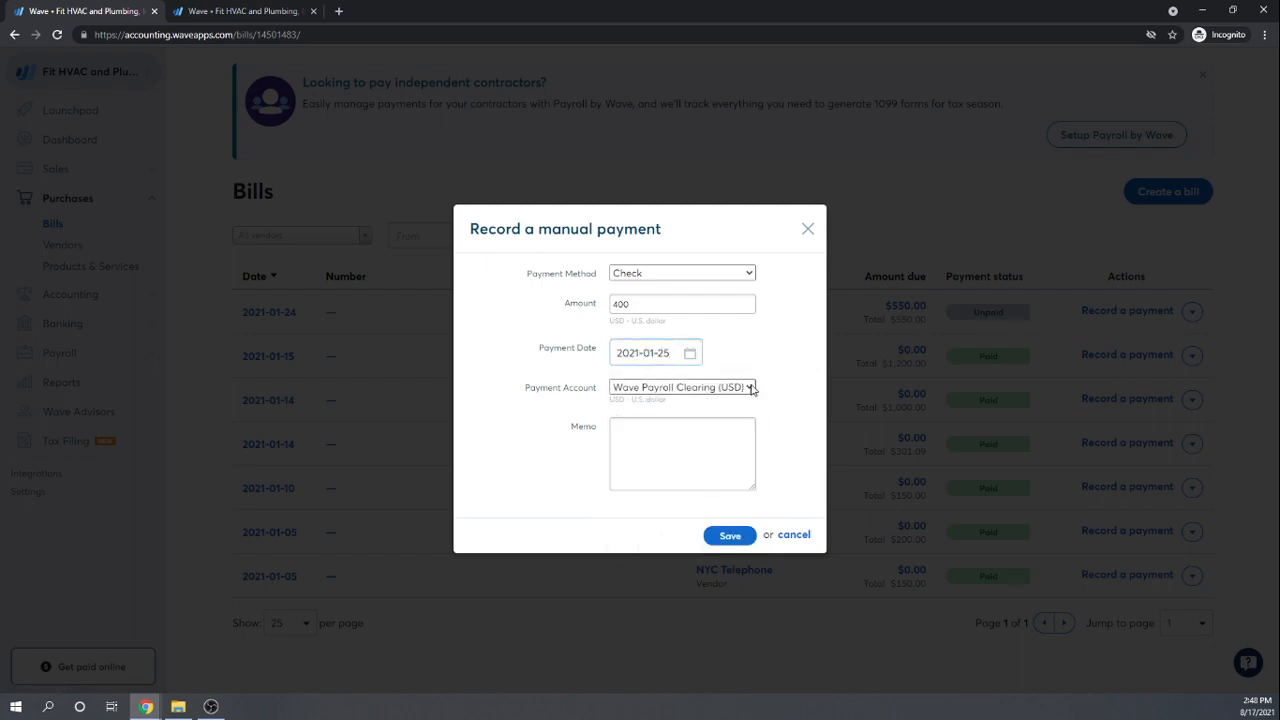
left_click(751, 389)
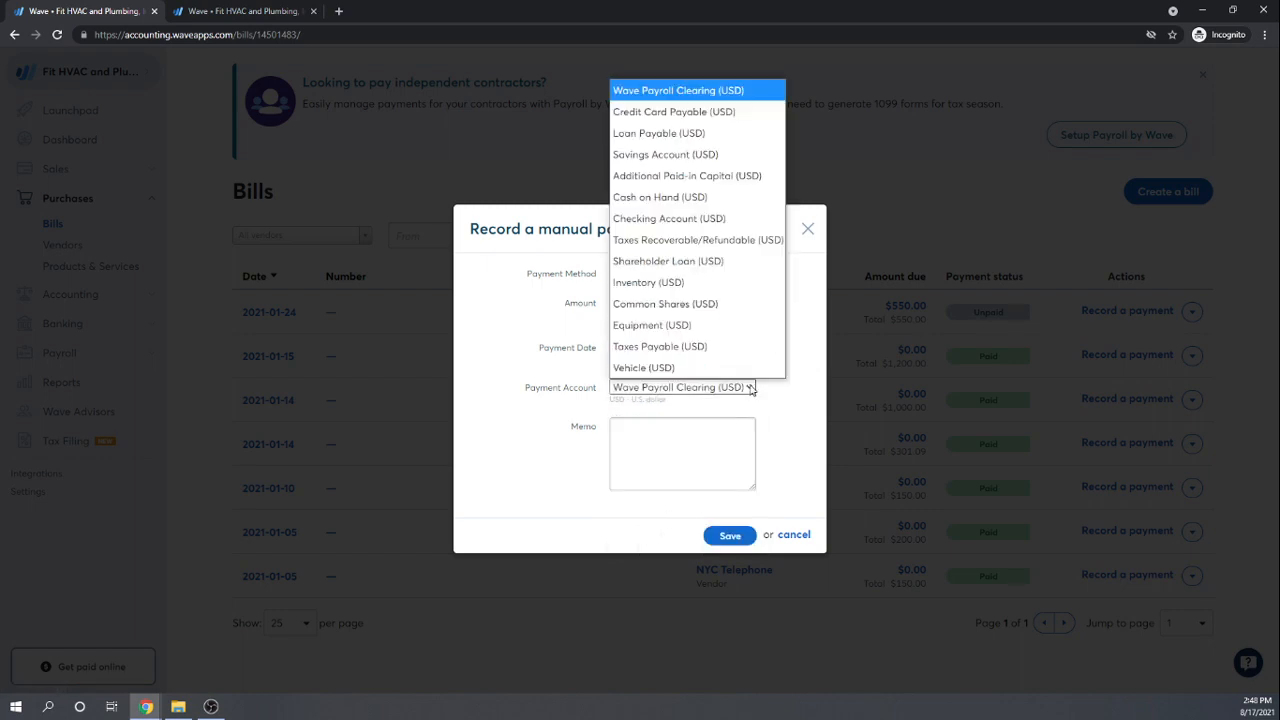
left_click(700, 219)
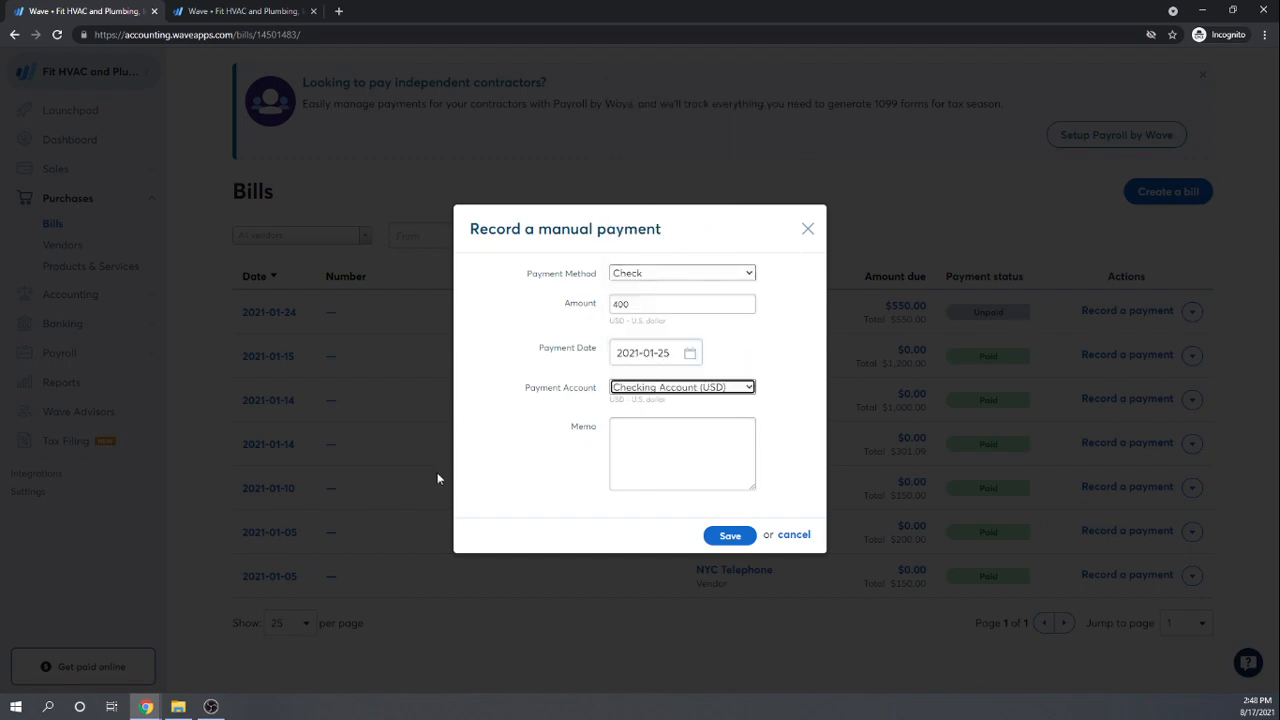
left_click(729, 536)
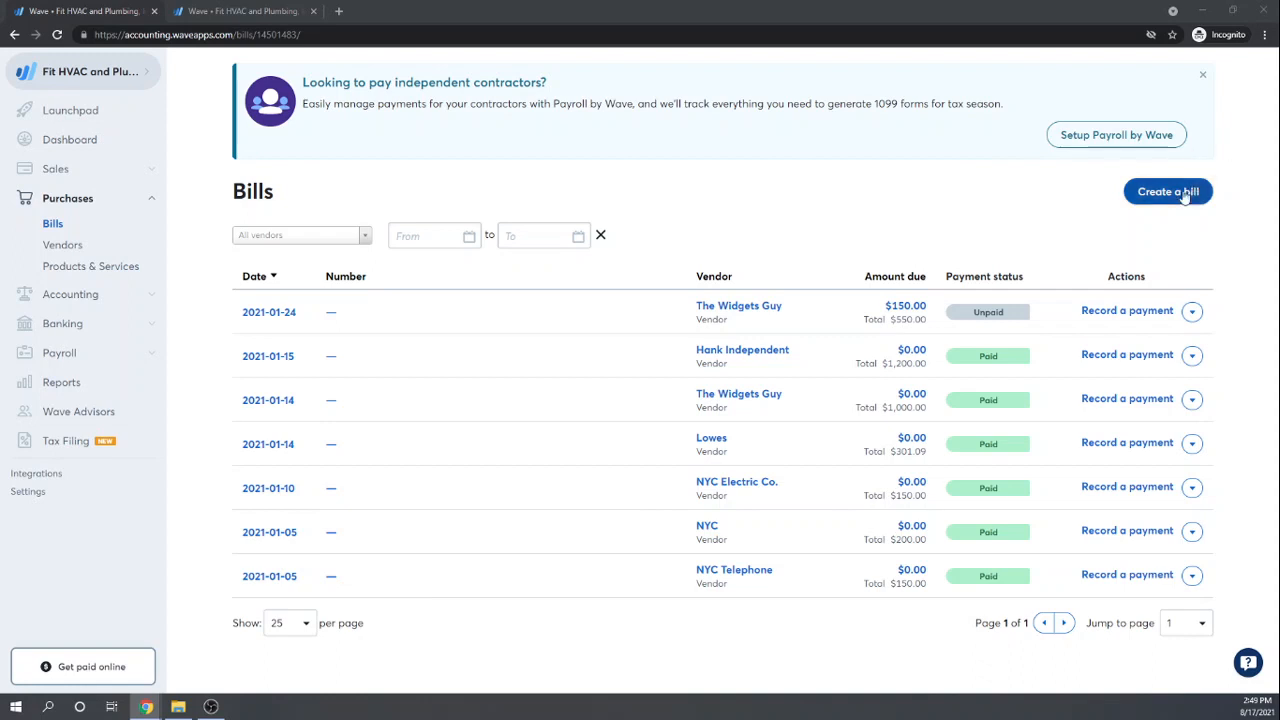
left_click(1192, 312)
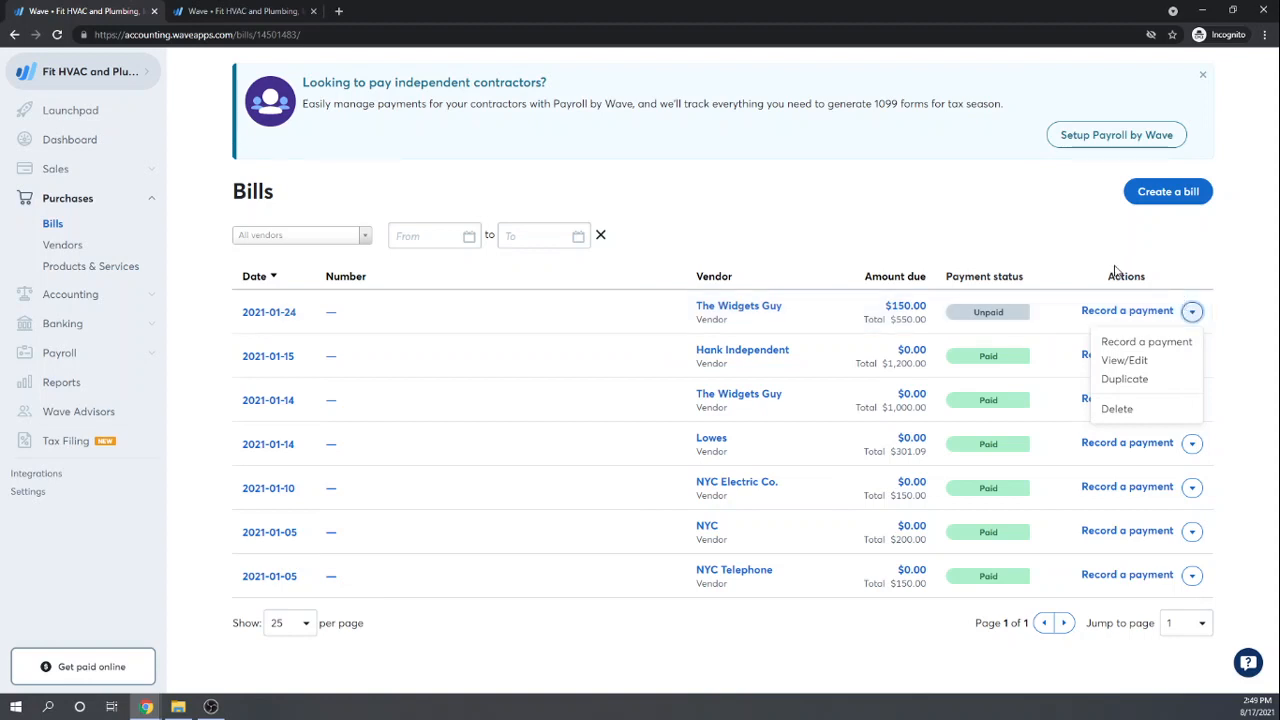
left_click(1036, 241)
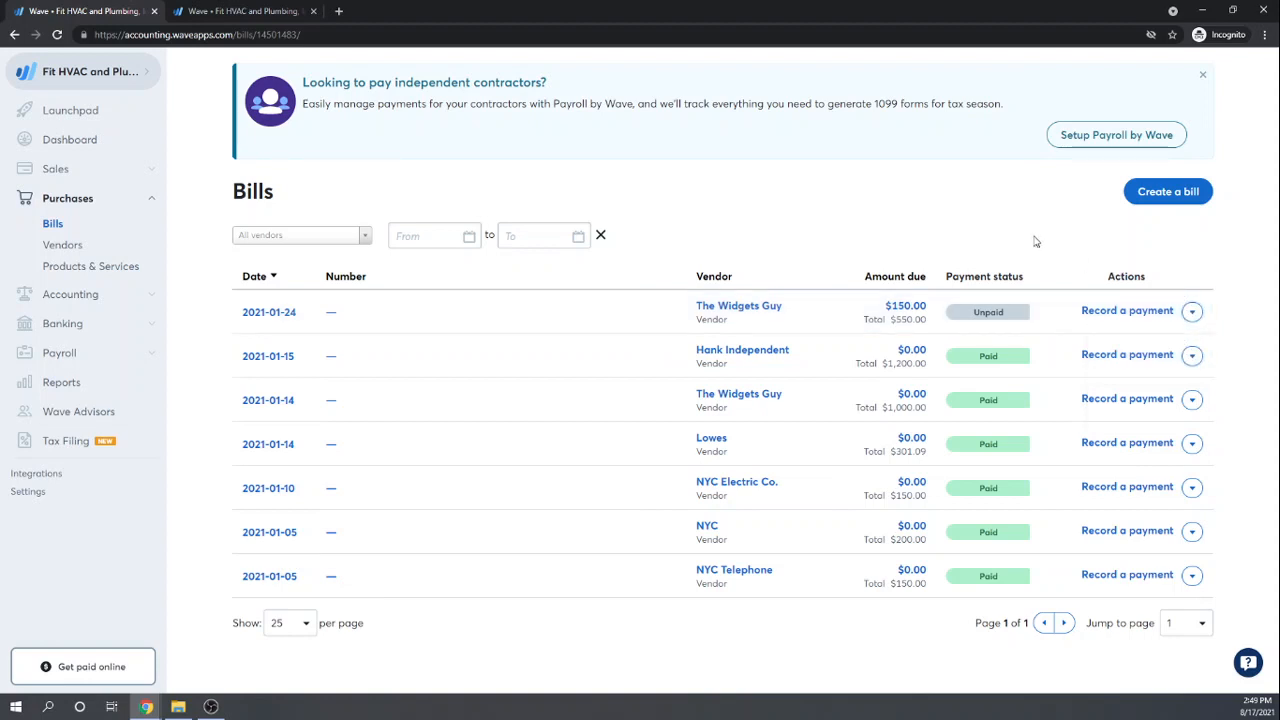
Step: Open the Vendors page and check The Widgets Guy's actions menu without choosing anything
left_click(52, 246)
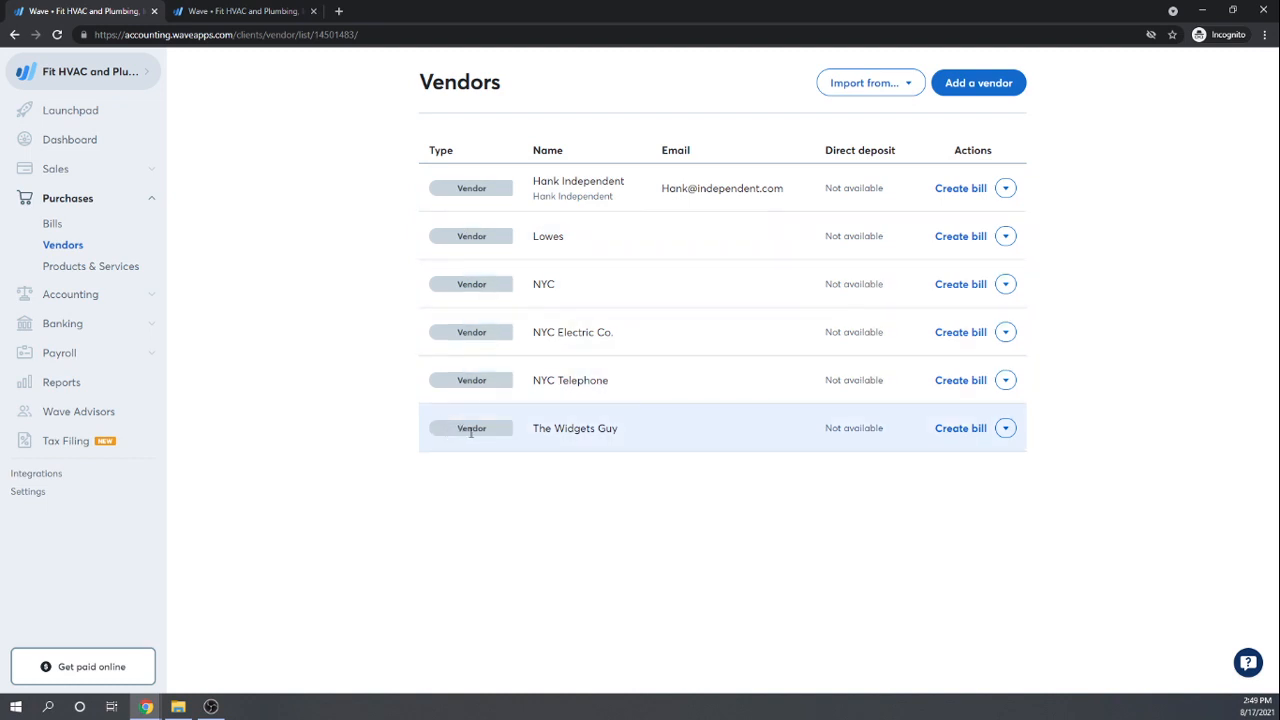
left_click(1006, 428)
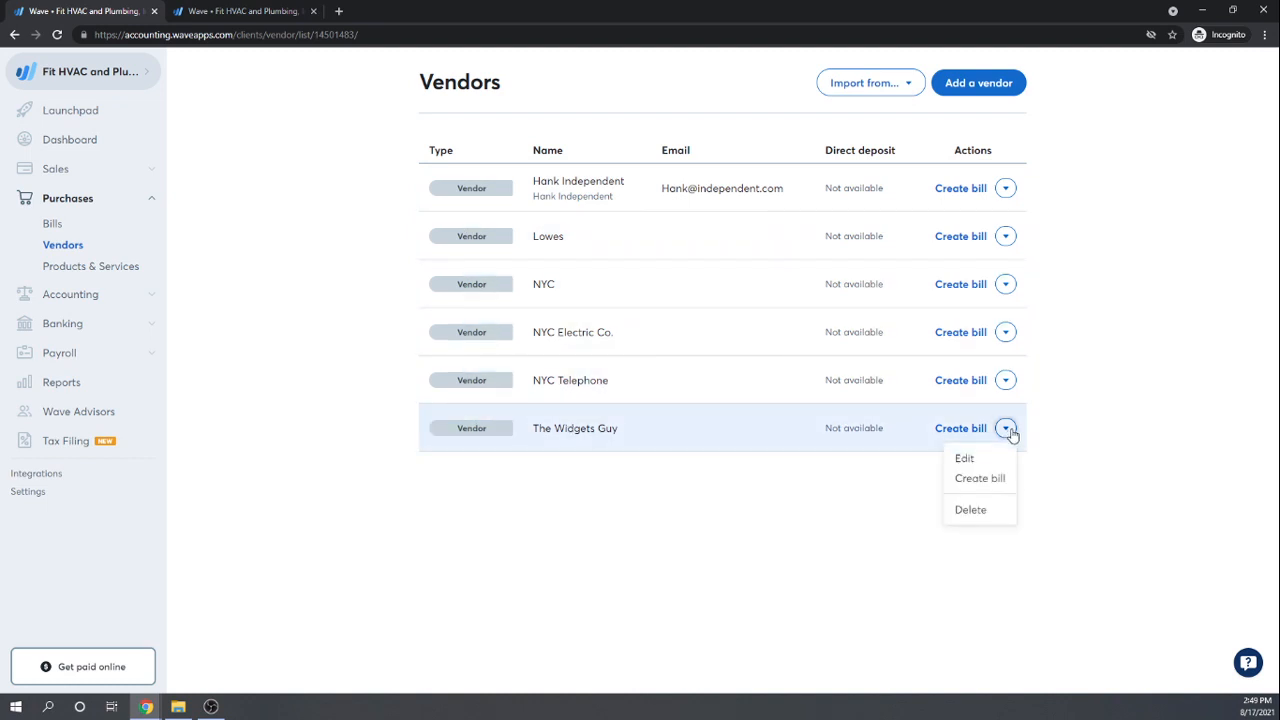
left_click(1175, 400)
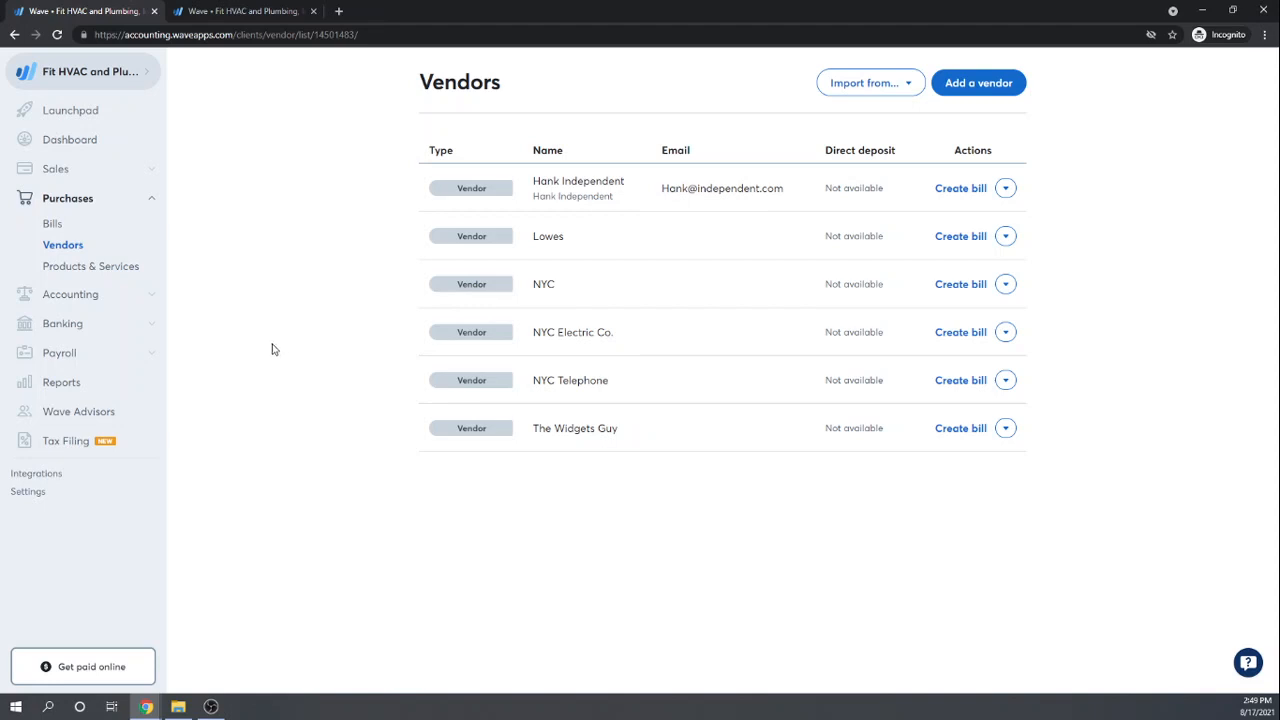
left_click(152, 296)
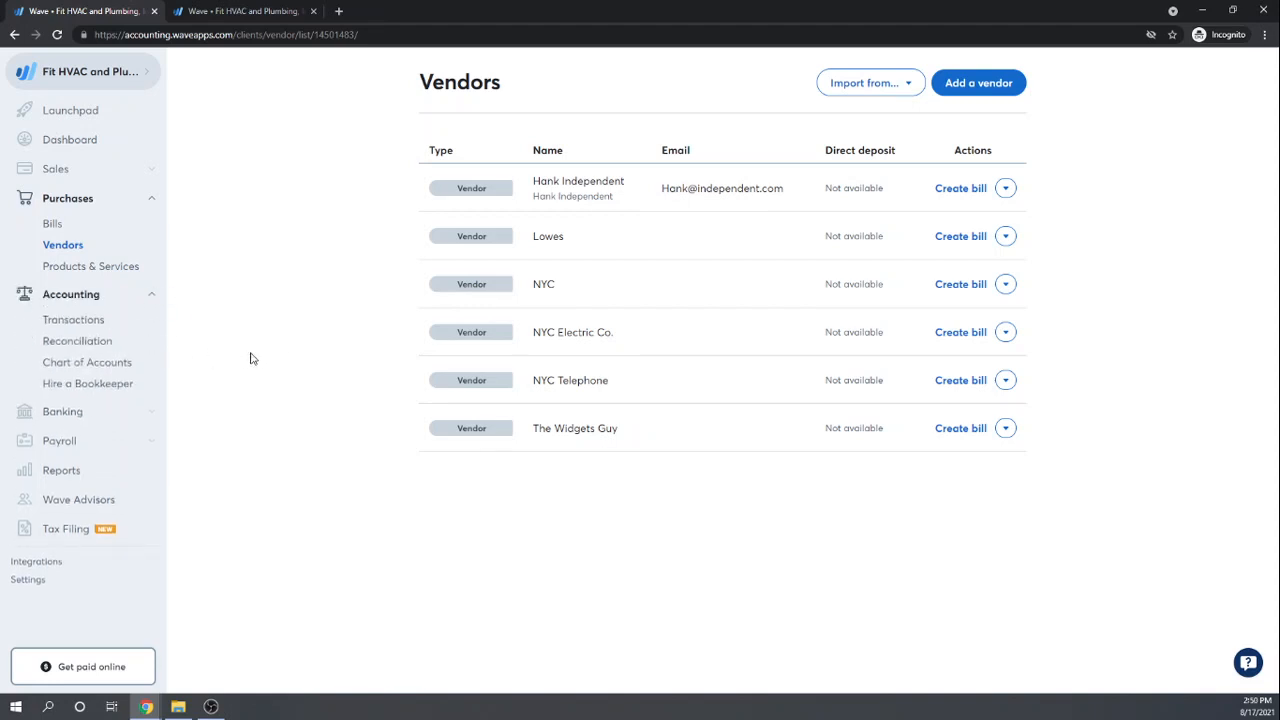
Step: Start a new journal transaction from Transactions, then delete the blank 2021-08-17 entry
left_click(80, 321)
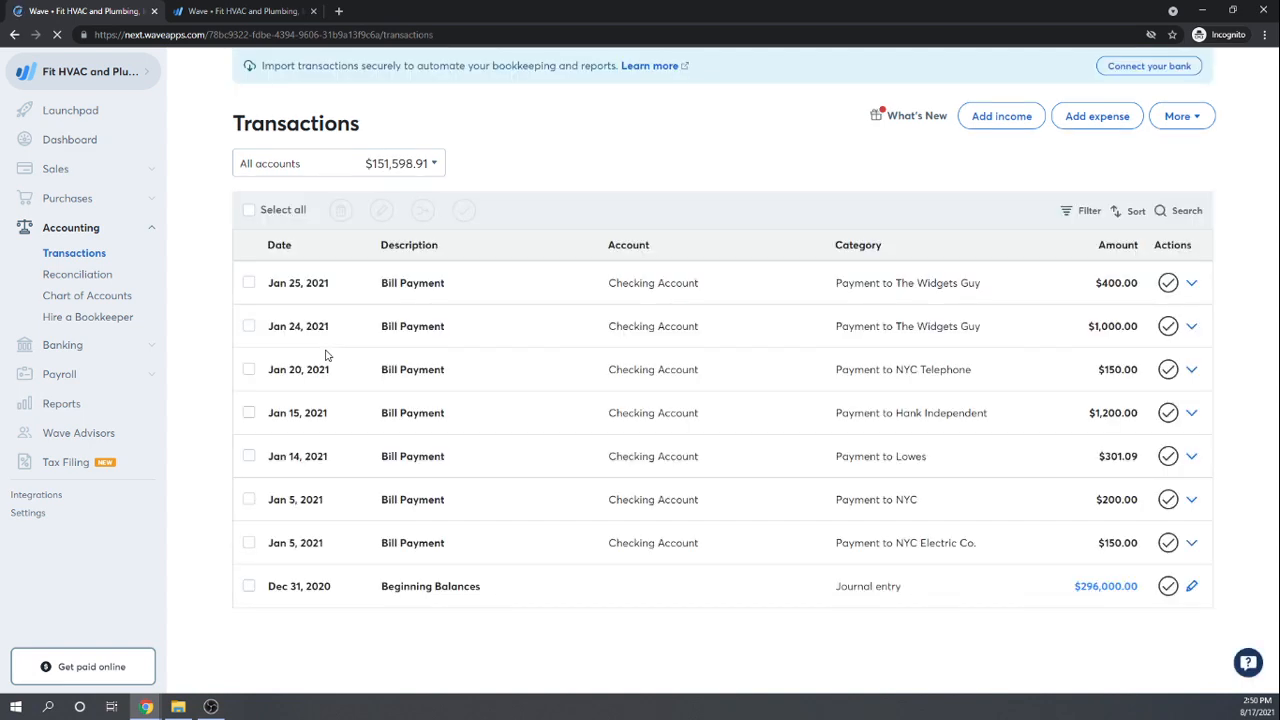
left_click(1204, 121)
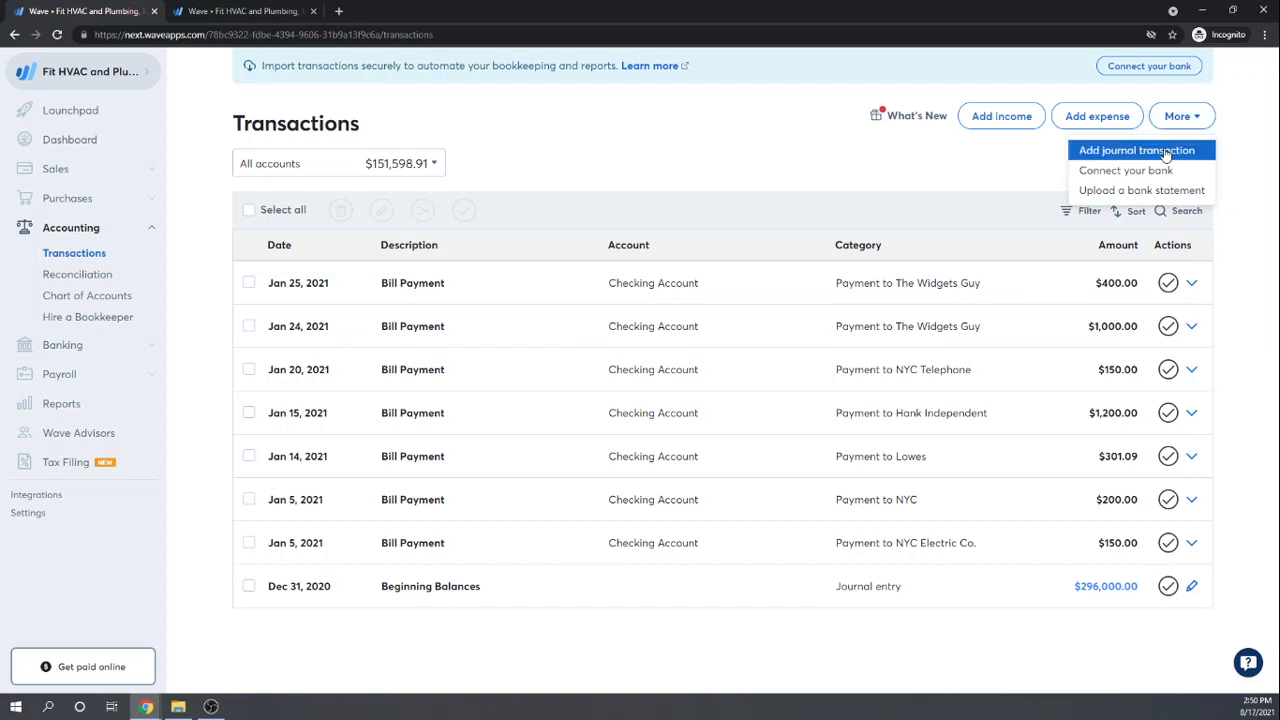
left_click(1167, 152)
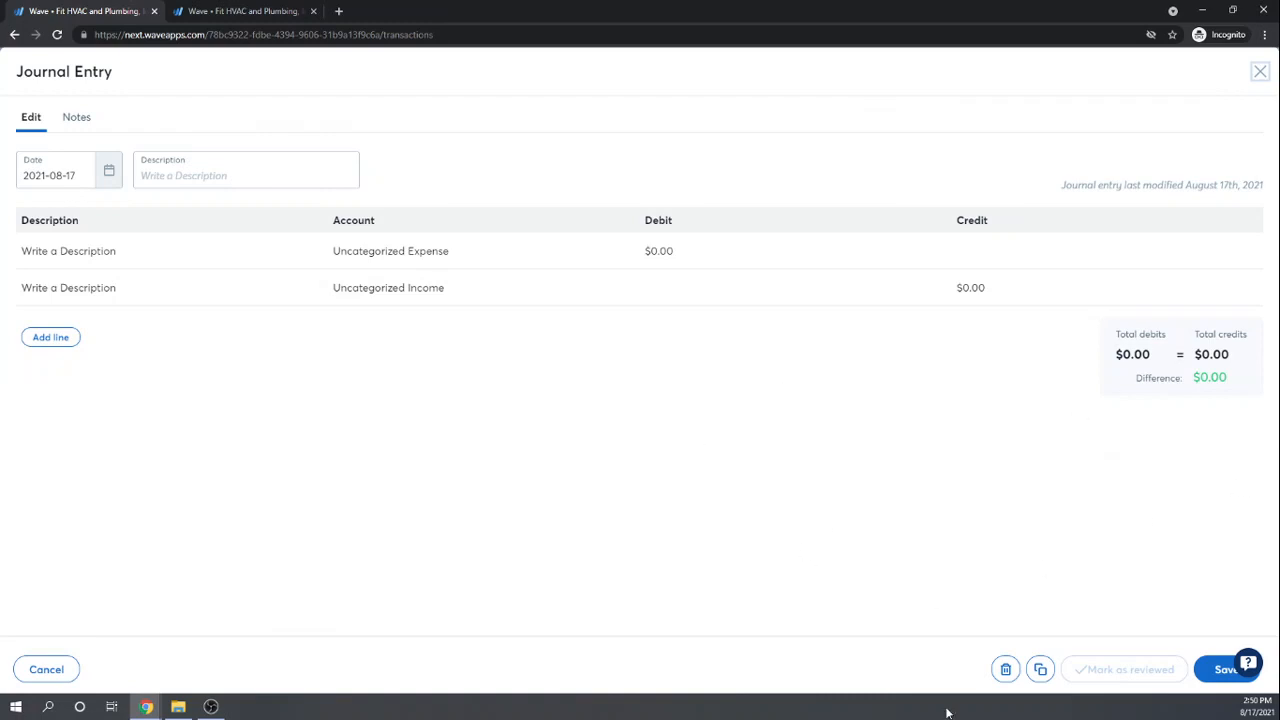
left_click(1005, 669)
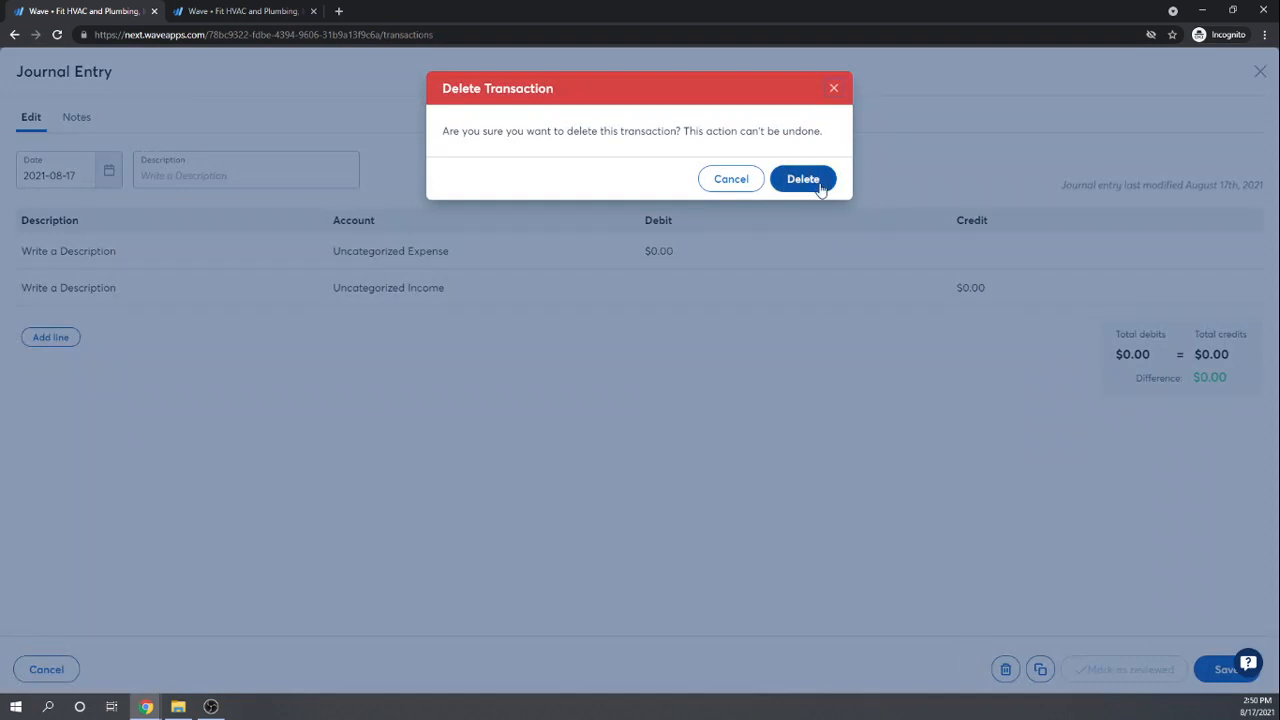
left_click(803, 179)
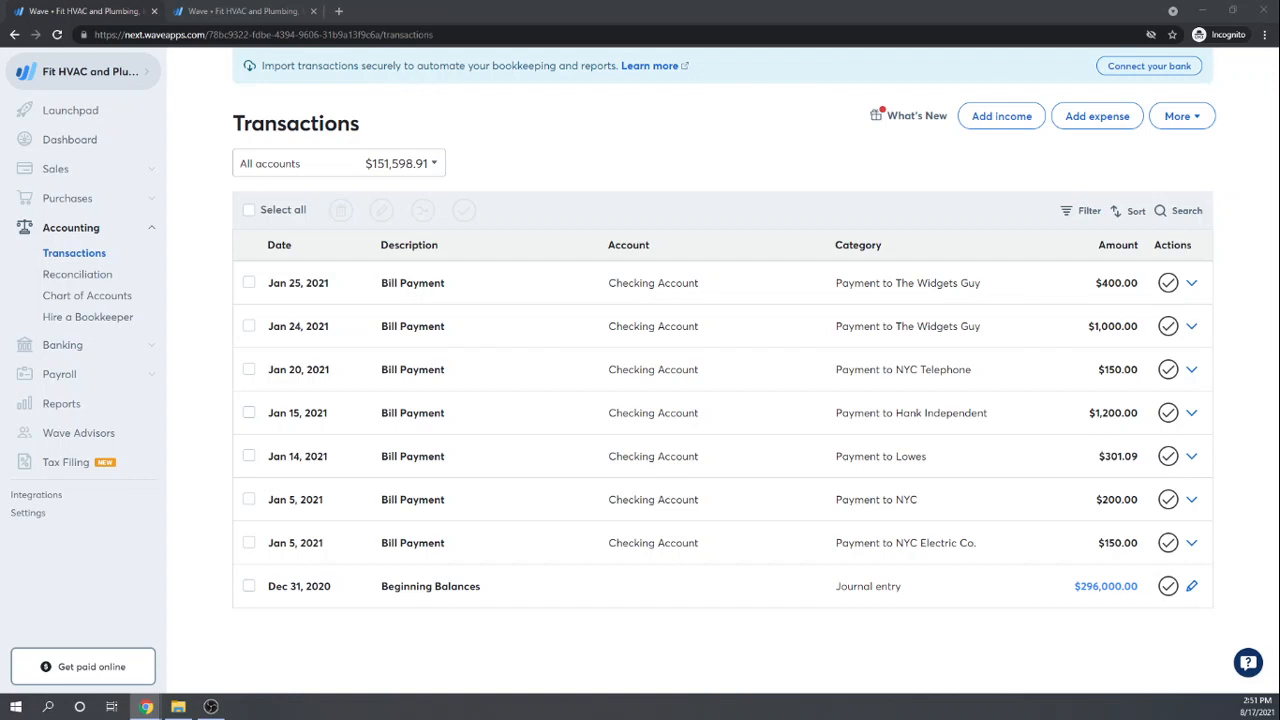
Step: Review the Jan 14, 2021 bill payment, then return to the Bills list
left_click(434, 456)
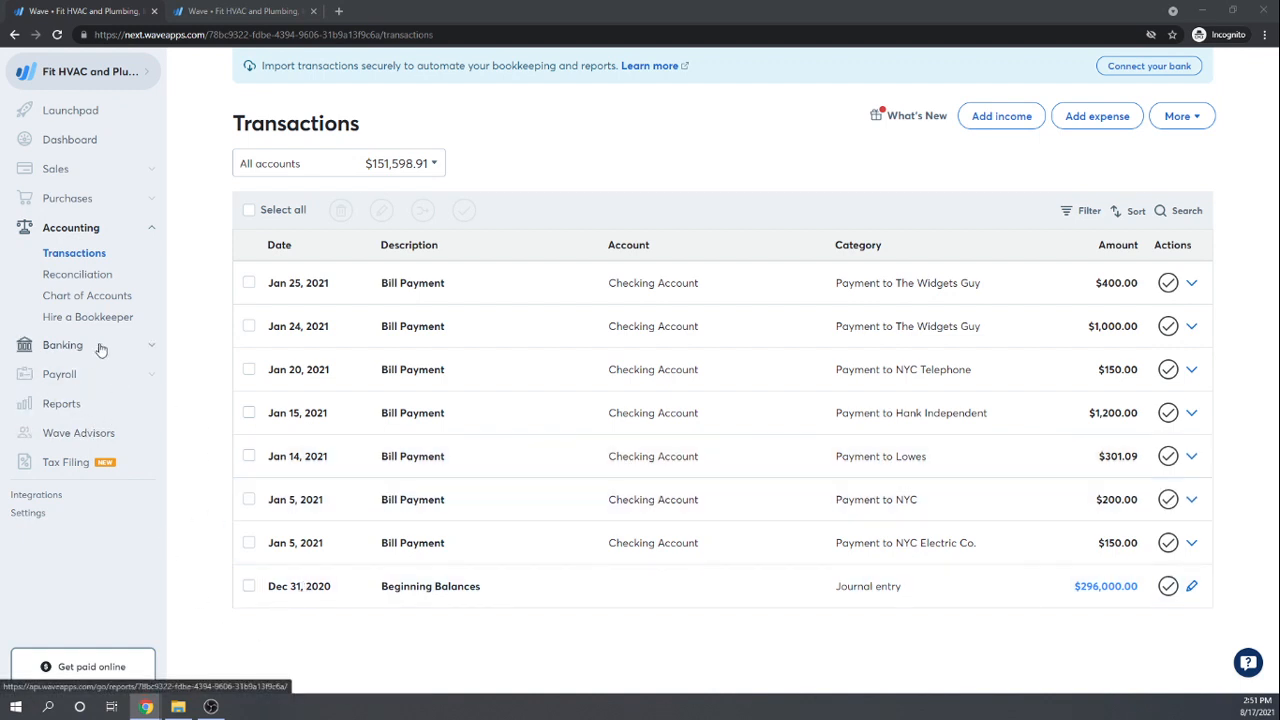
left_click(72, 204)
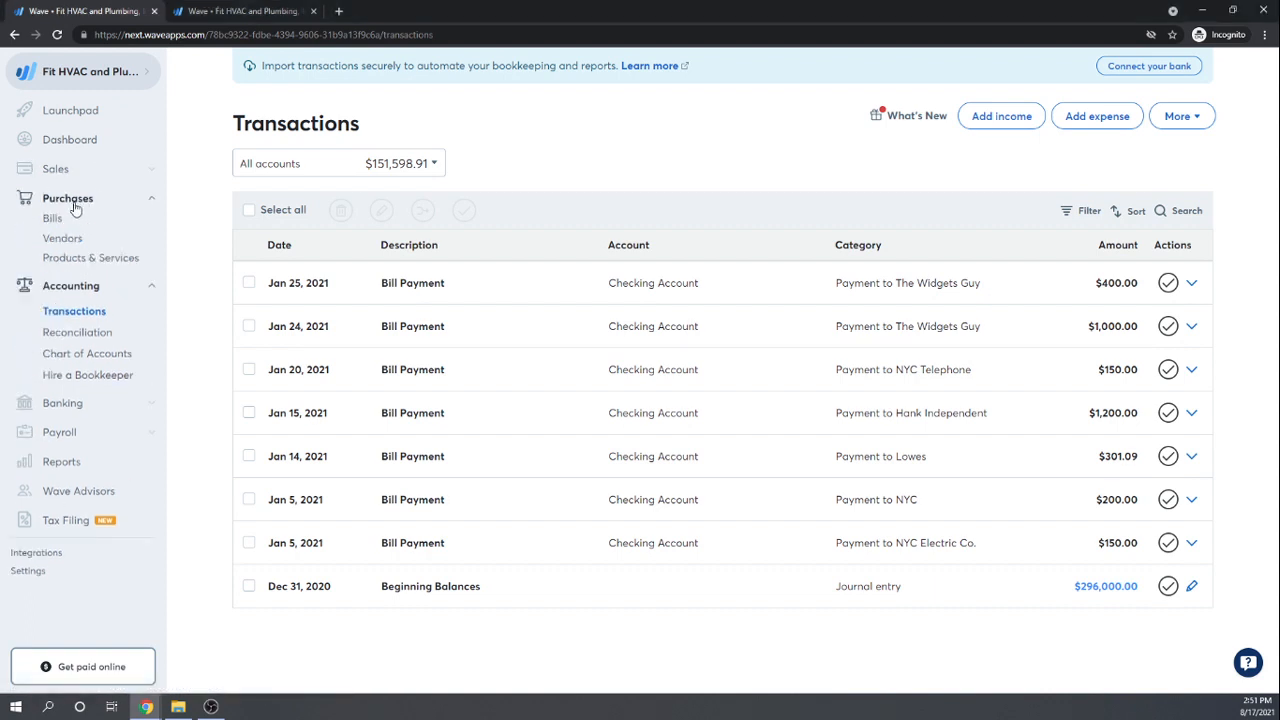
left_click(48, 222)
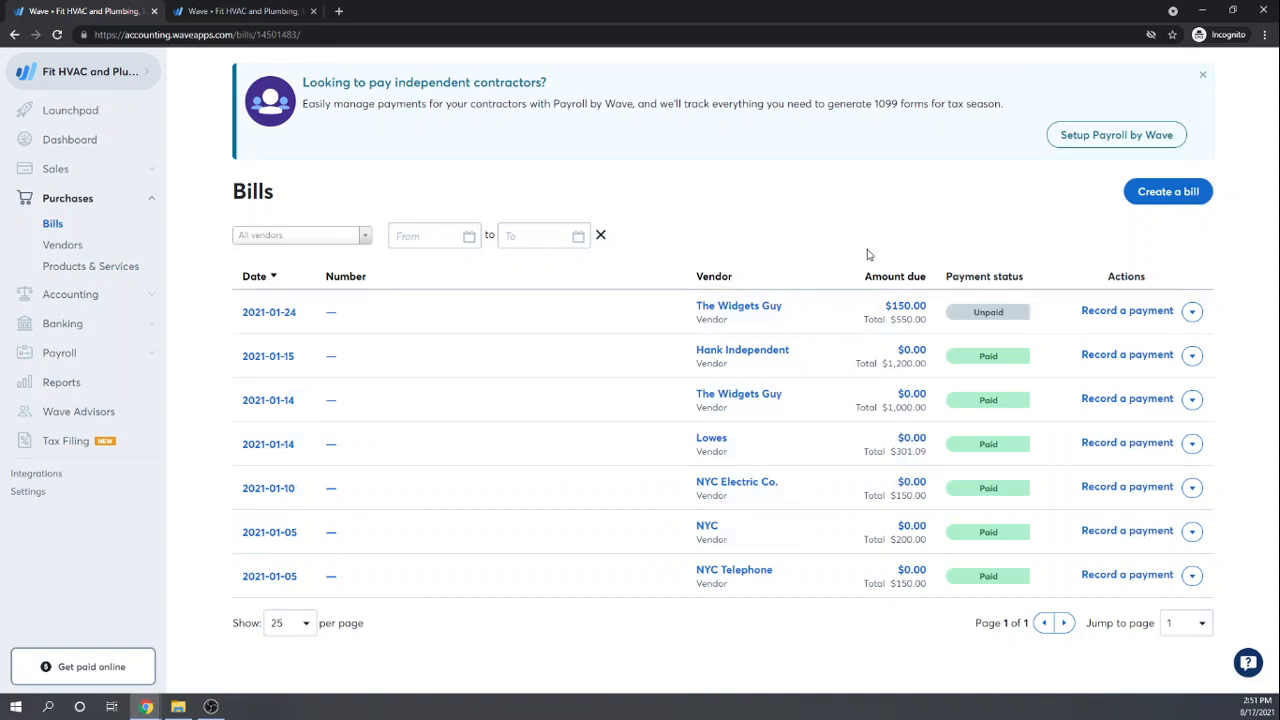
Step: Create a new bill for The Widgets Guy dated February 15, 2021
left_click(1168, 192)
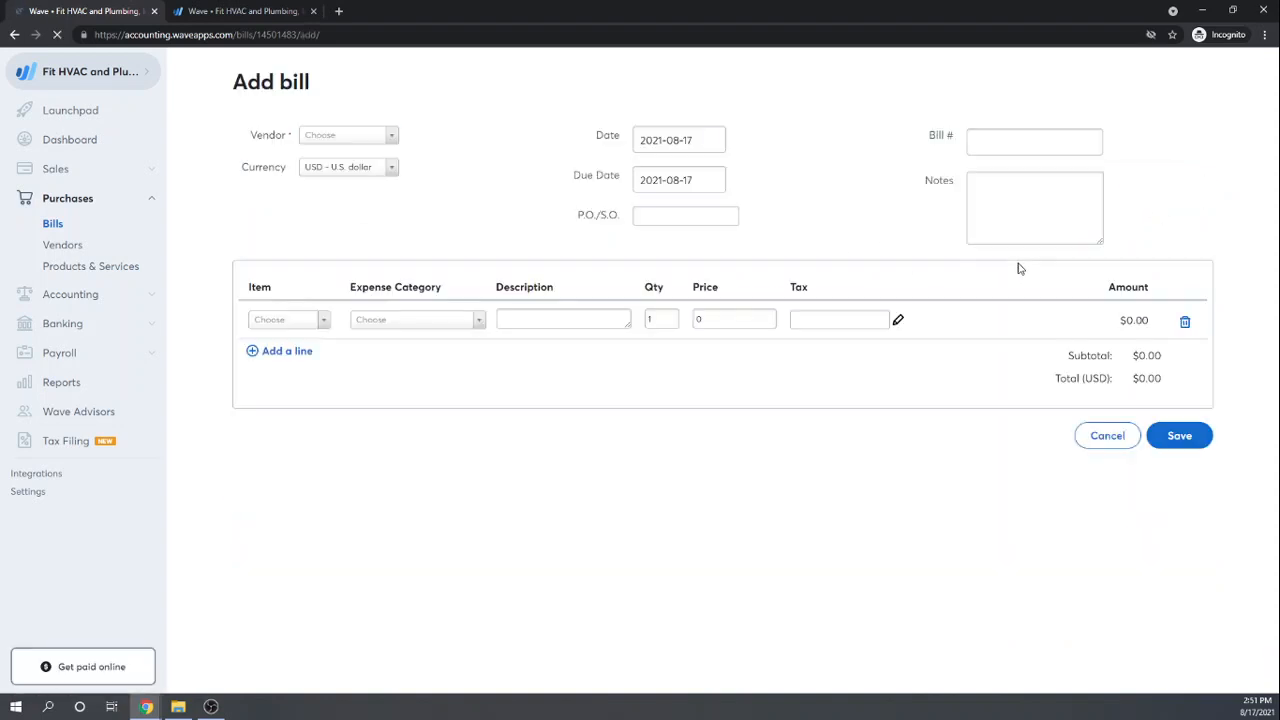
left_click(389, 135)
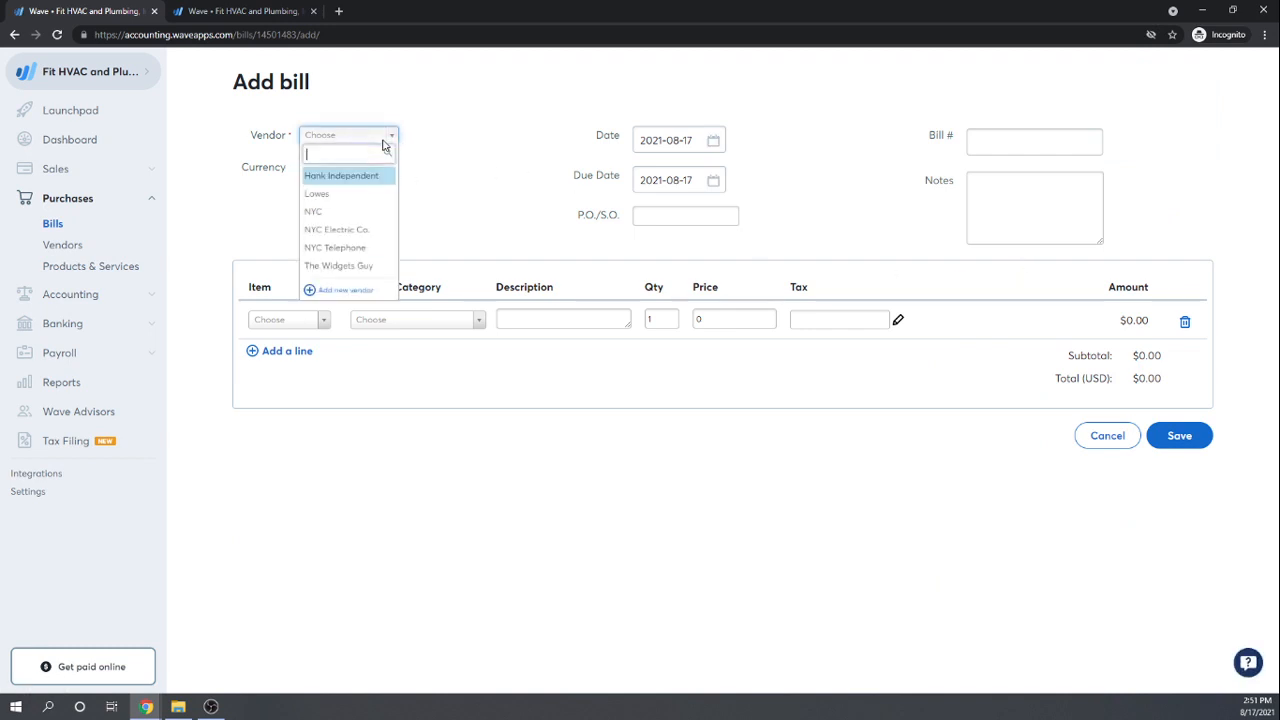
left_click(360, 266)
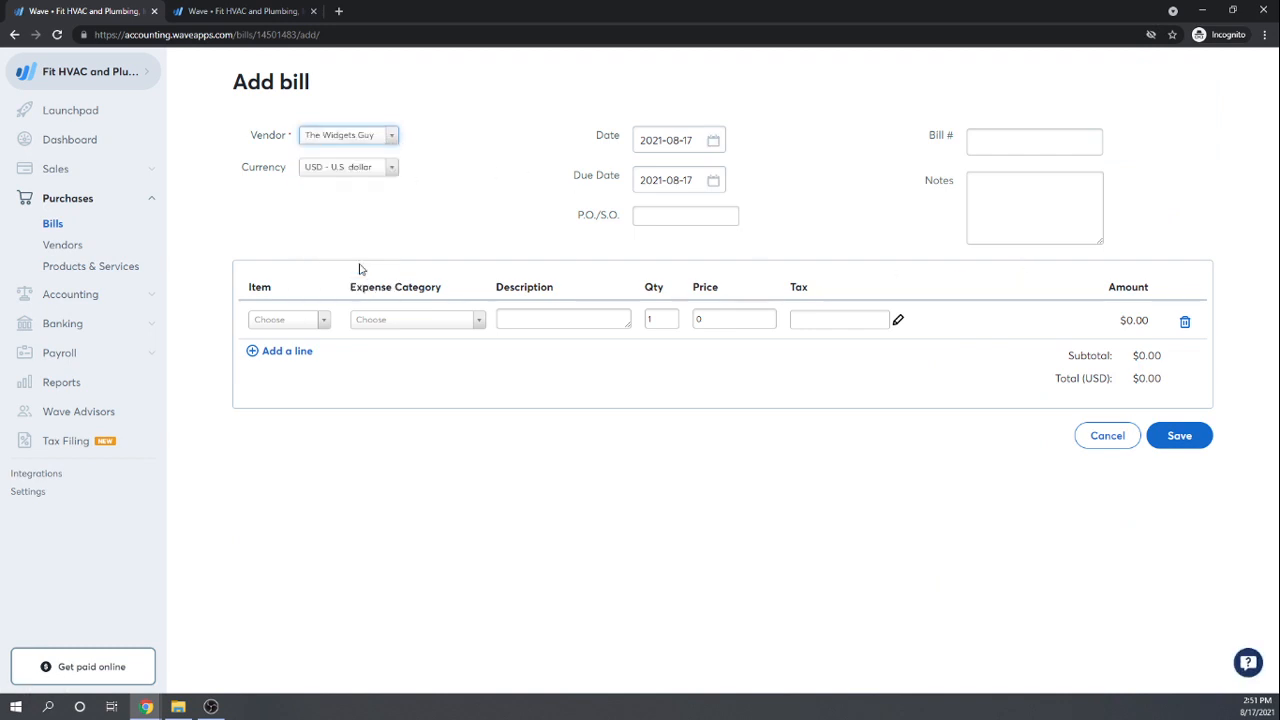
left_click(713, 141)
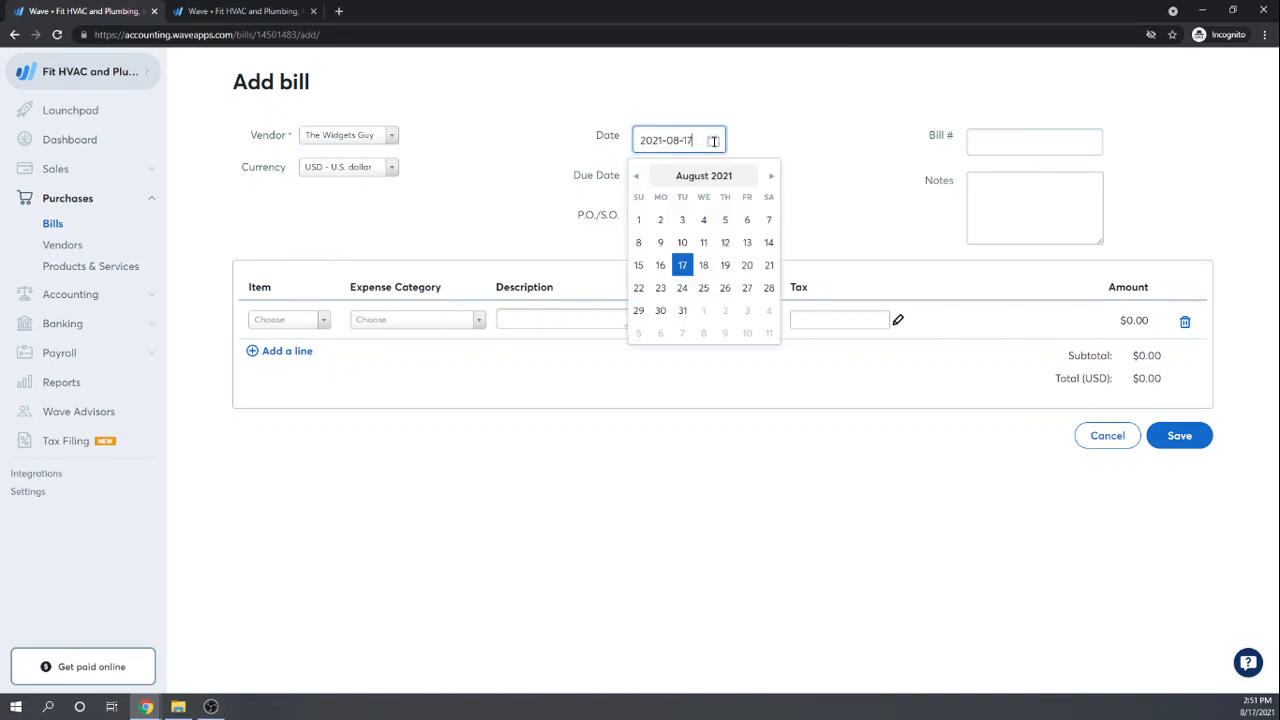
left_click(638, 180)
left_click(638, 180)
left_click(638, 180)
left_click(638, 180)
left_click(638, 180)
left_click(638, 180)
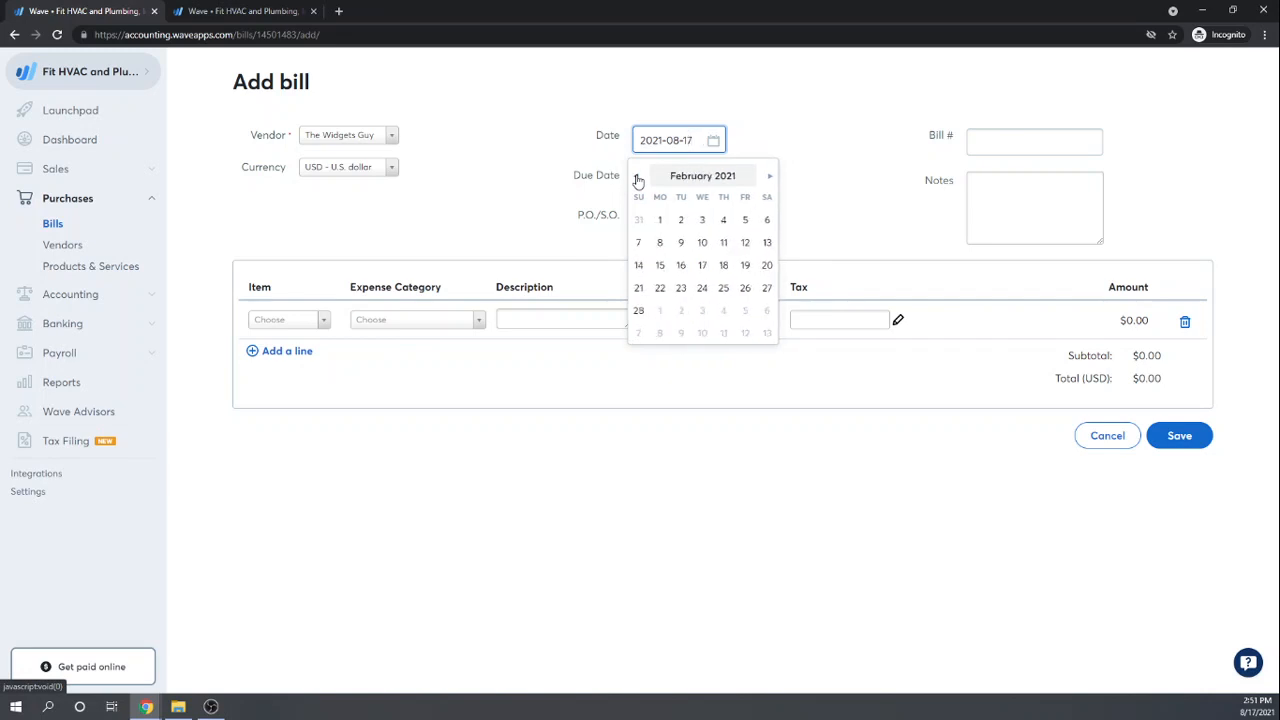
left_click(638, 180)
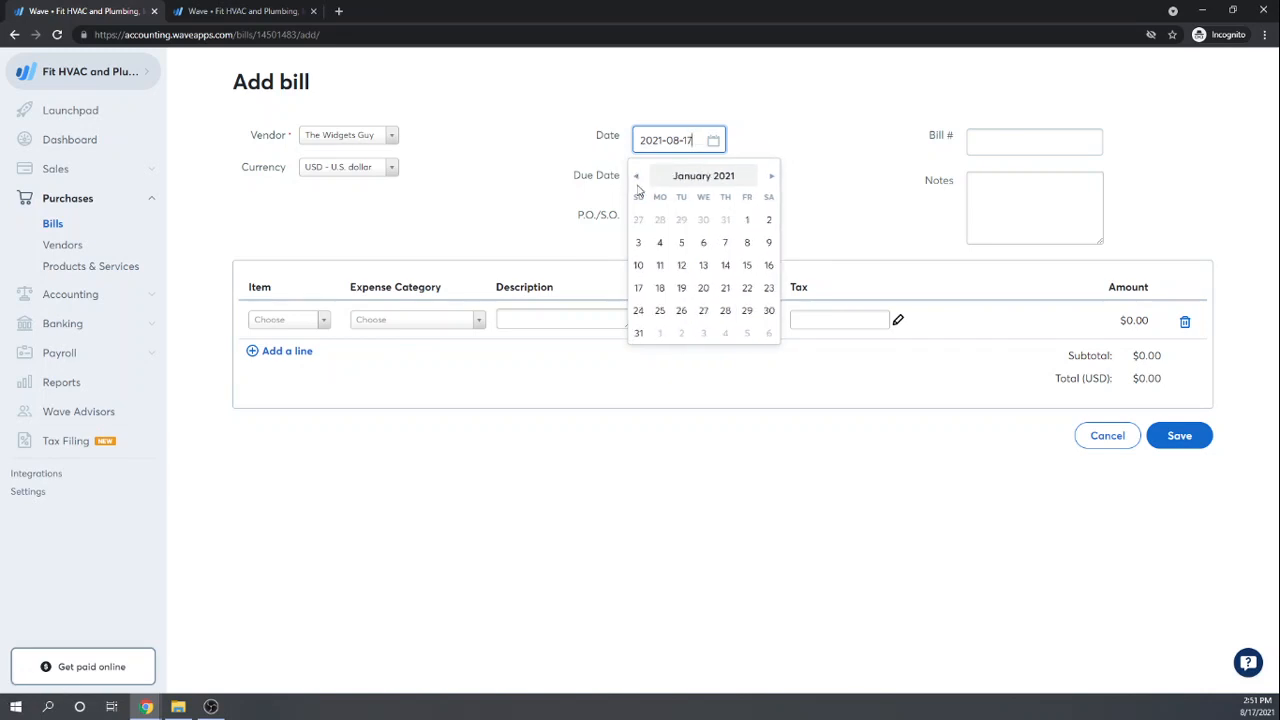
left_click(771, 177)
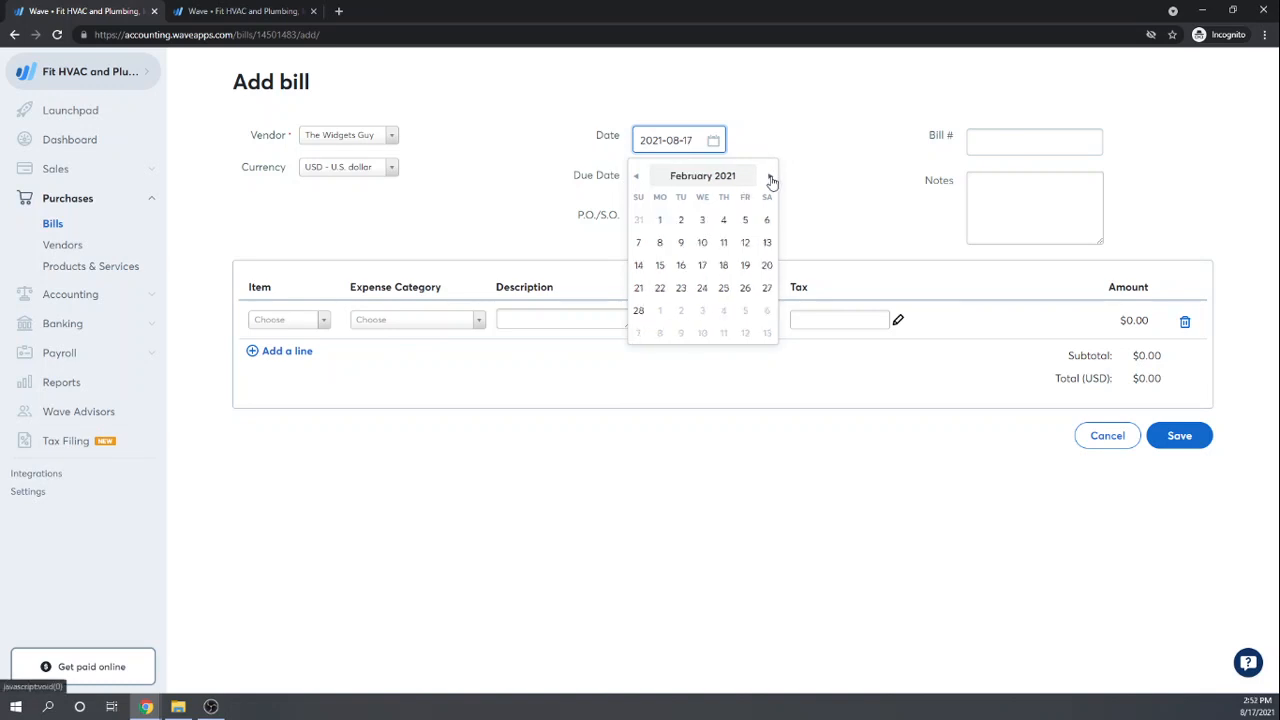
left_click(660, 266)
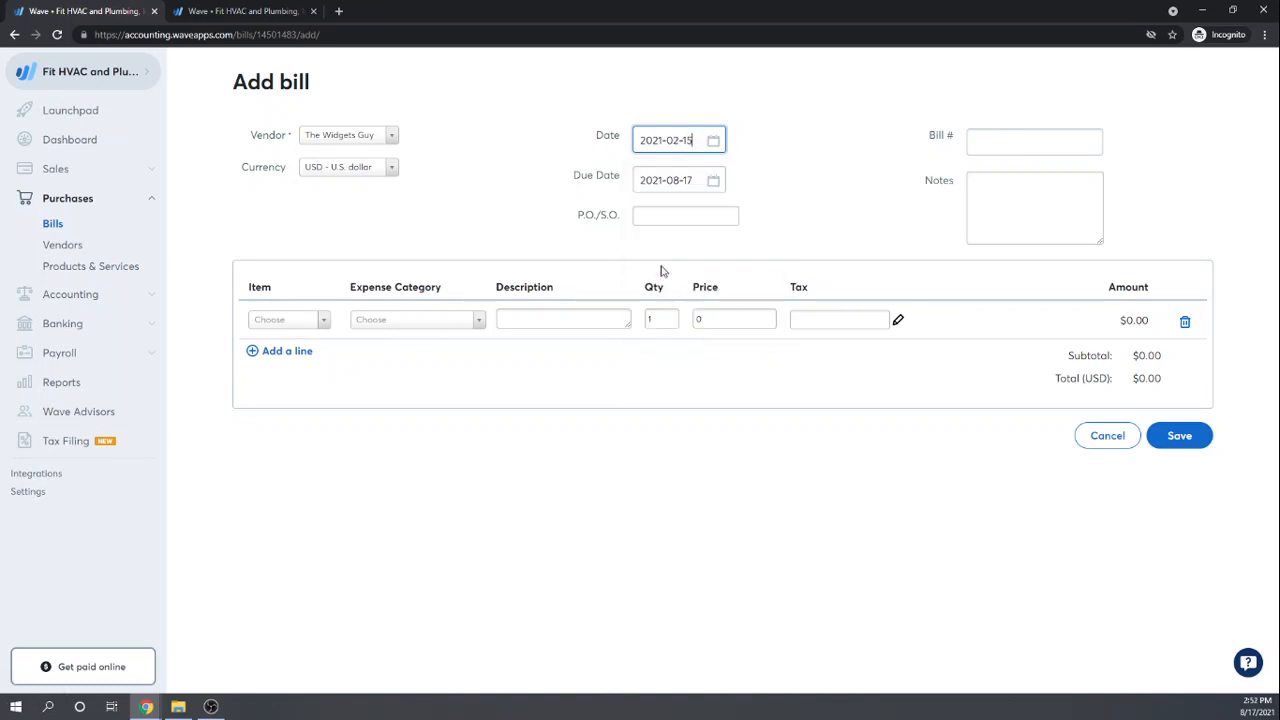
Step: Set the bill's due date to February 15, 2021
left_click(714, 181)
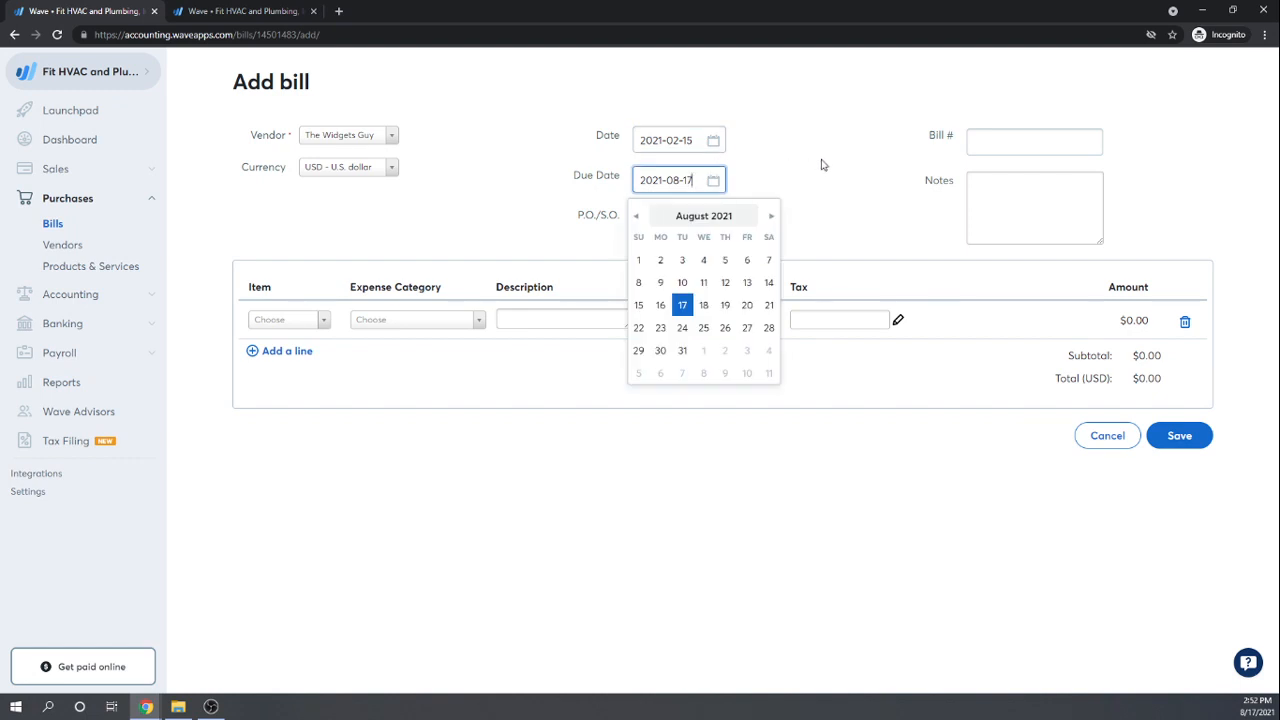
left_click(637, 217)
left_click(637, 217)
left_click(637, 217)
left_click(637, 217)
left_click(637, 217)
left_click(637, 217)
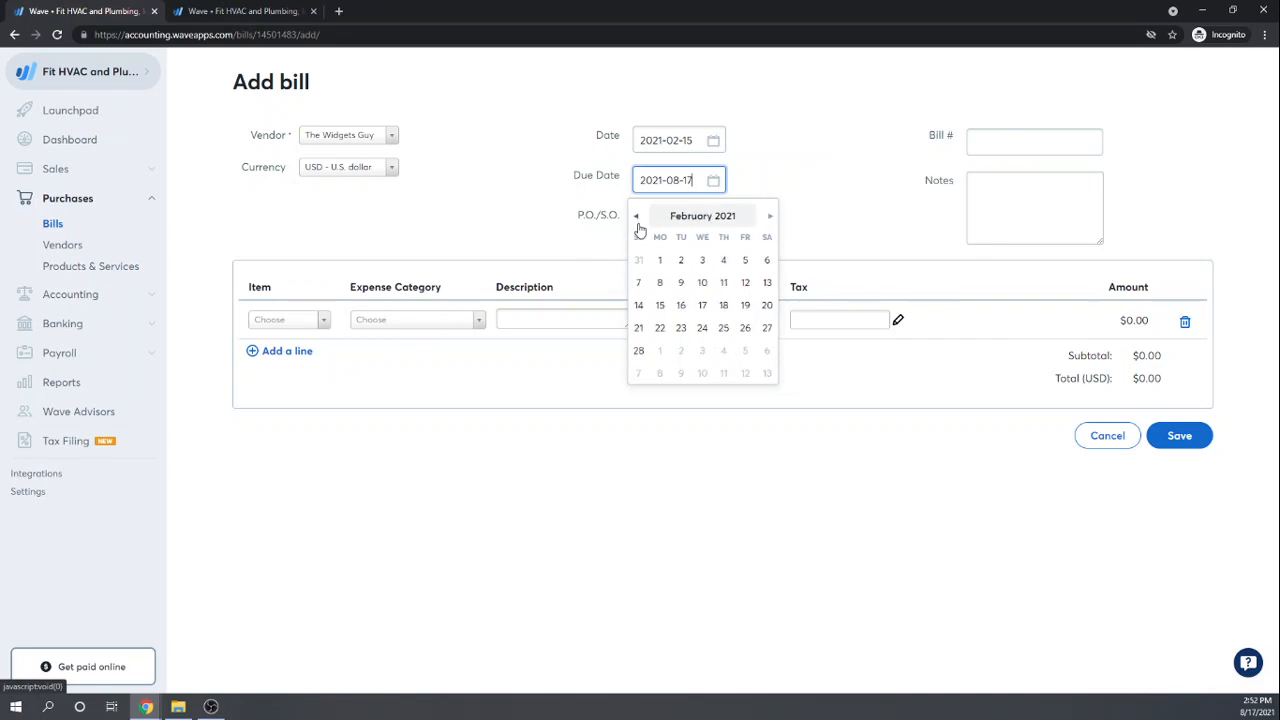
left_click(660, 306)
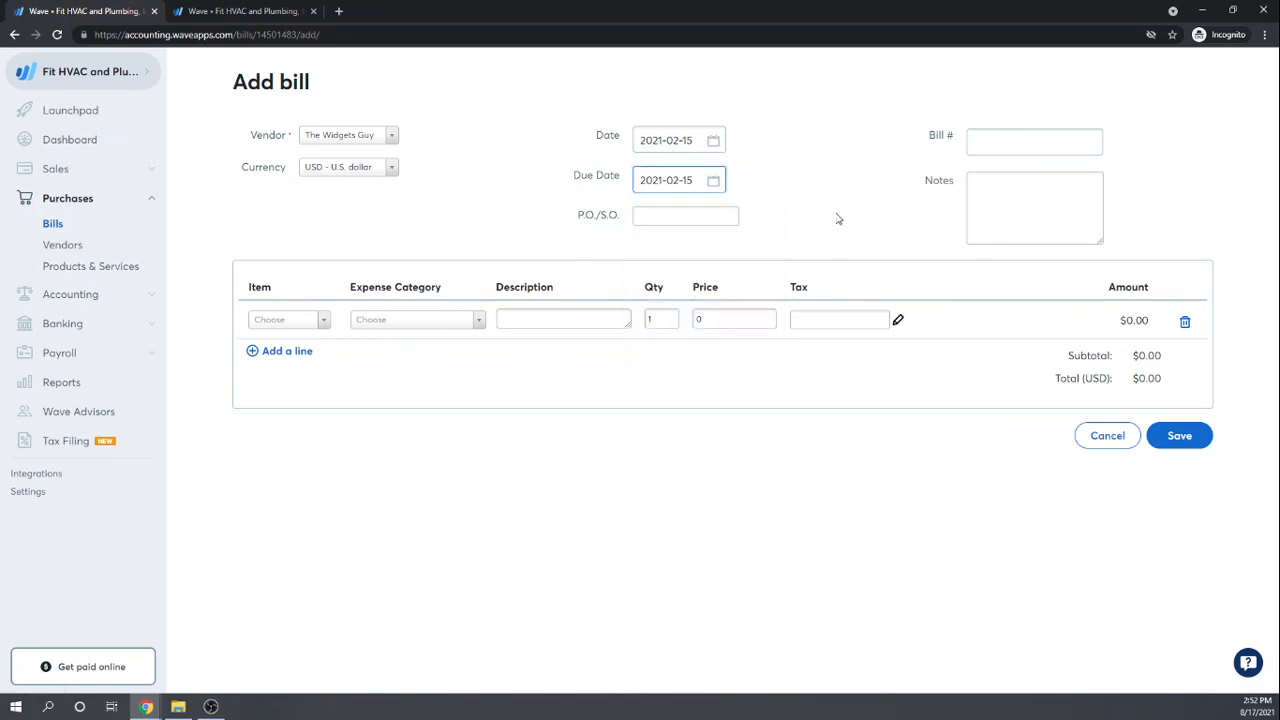
left_click(1008, 196)
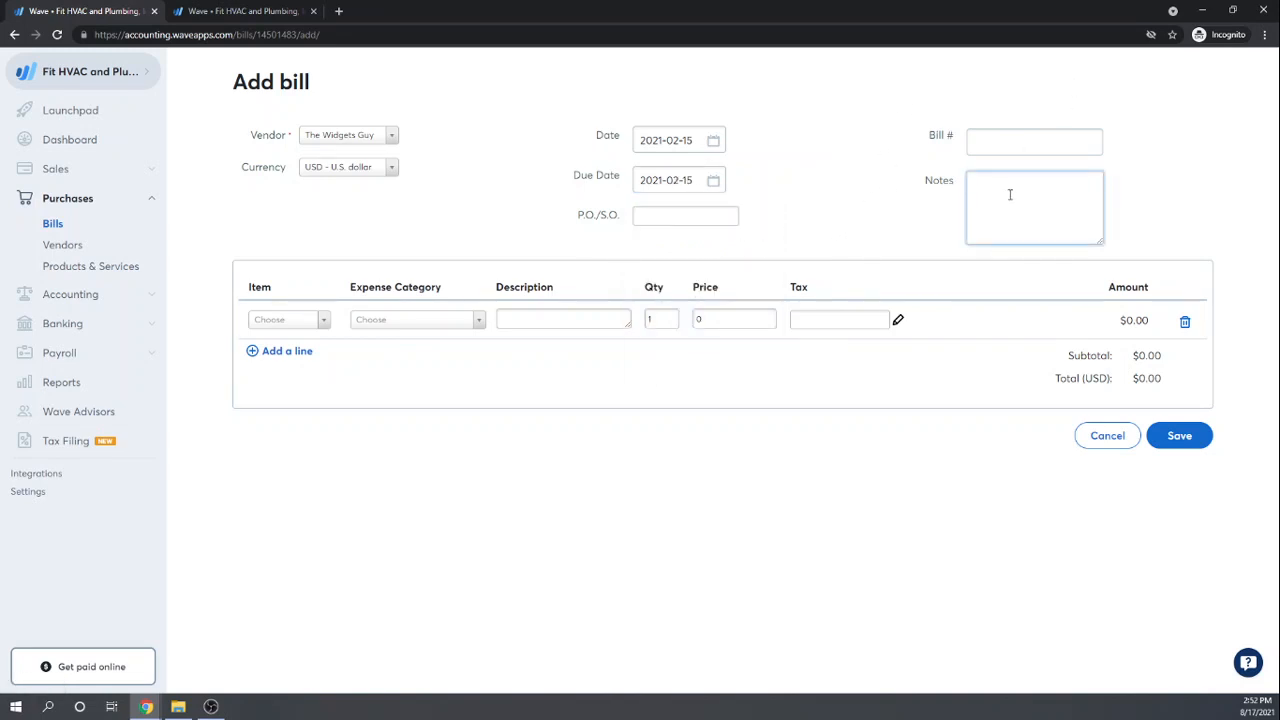
Step: Add the note '10 units @ $11 less $11 credit from 2/12' and a Plumbing Widgets line booked to Inventory
type("10 units @ $11 less $11 credit from 2/12")
left_click(325, 320)
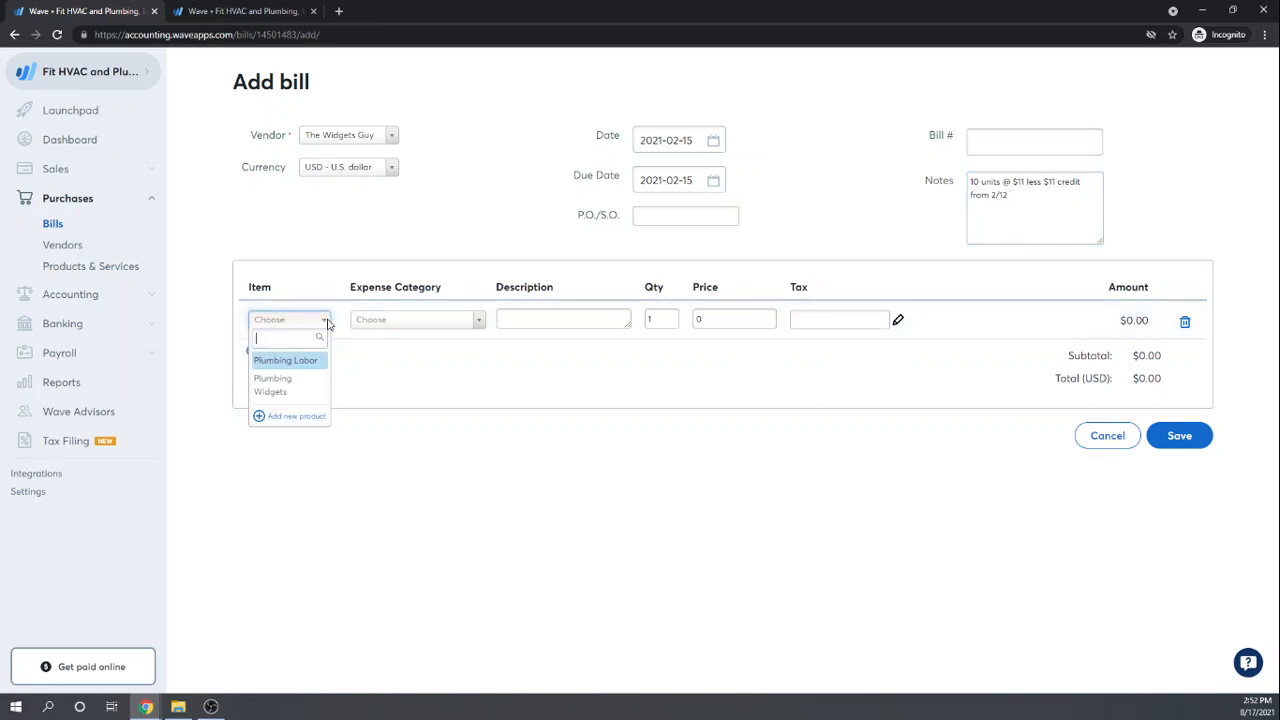
left_click(277, 386)
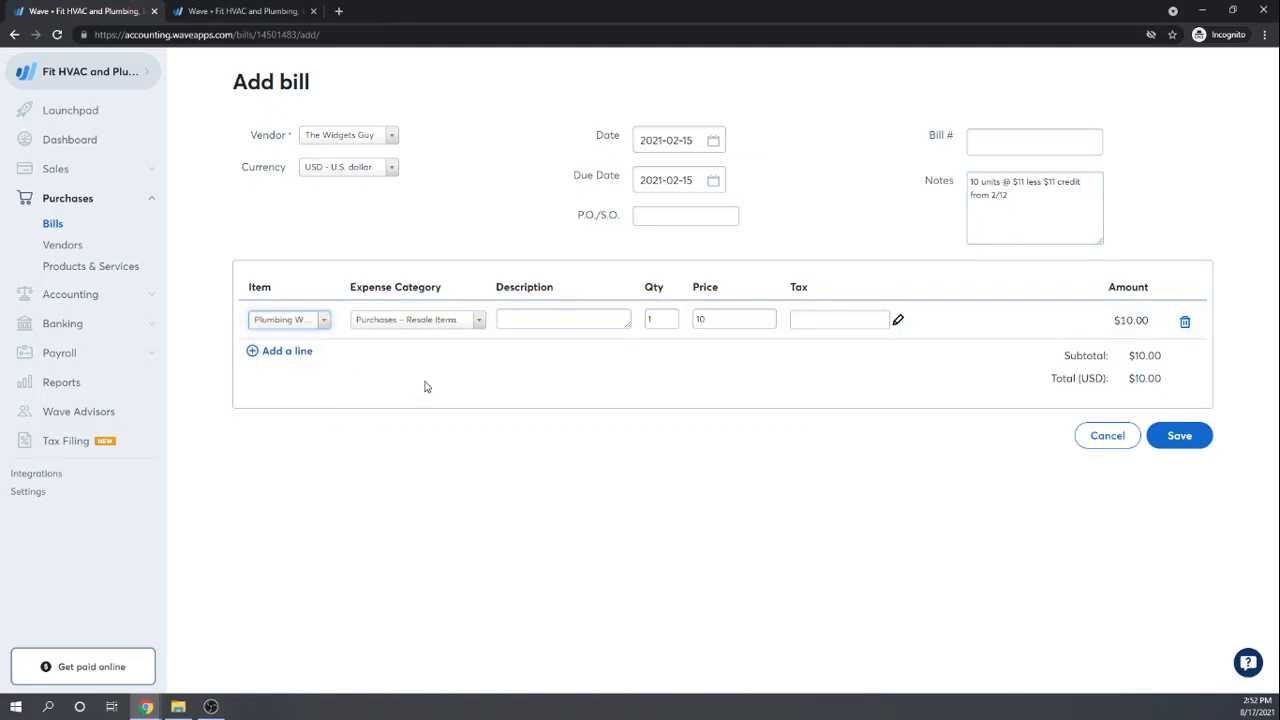
left_click(479, 320)
scroll(444, 405, "up", 3)
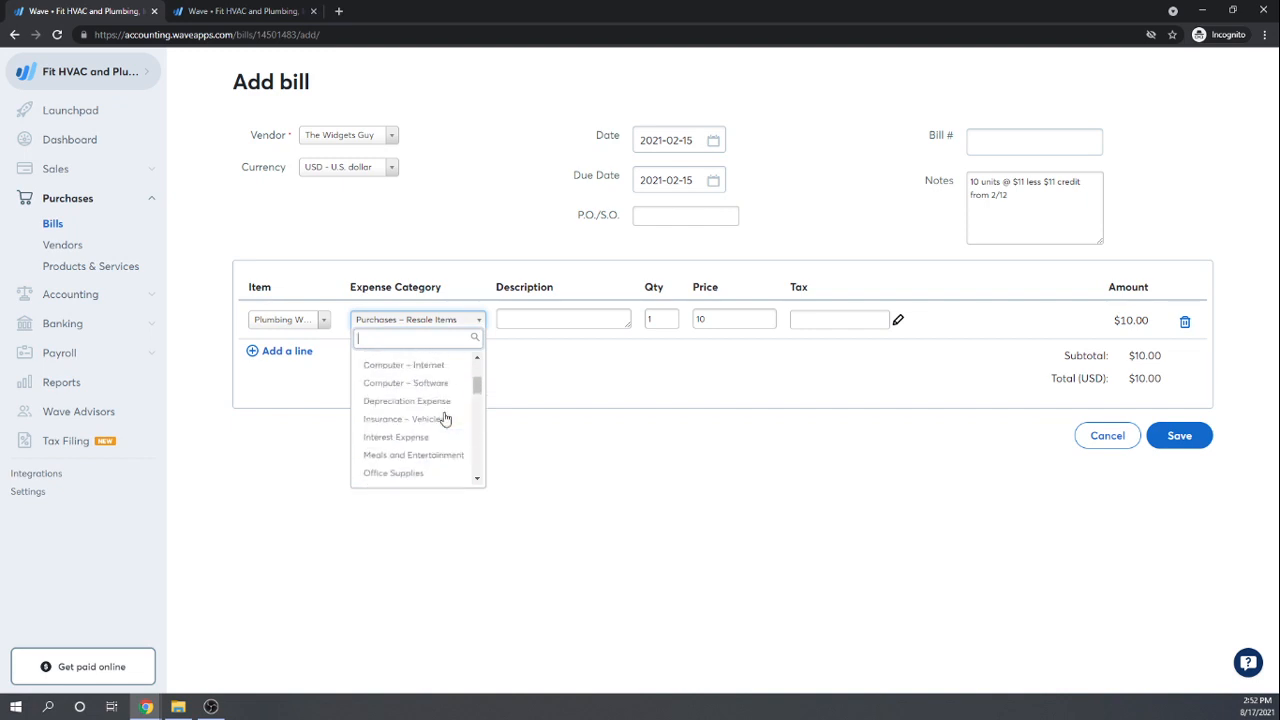
scroll(444, 418, "up", 3)
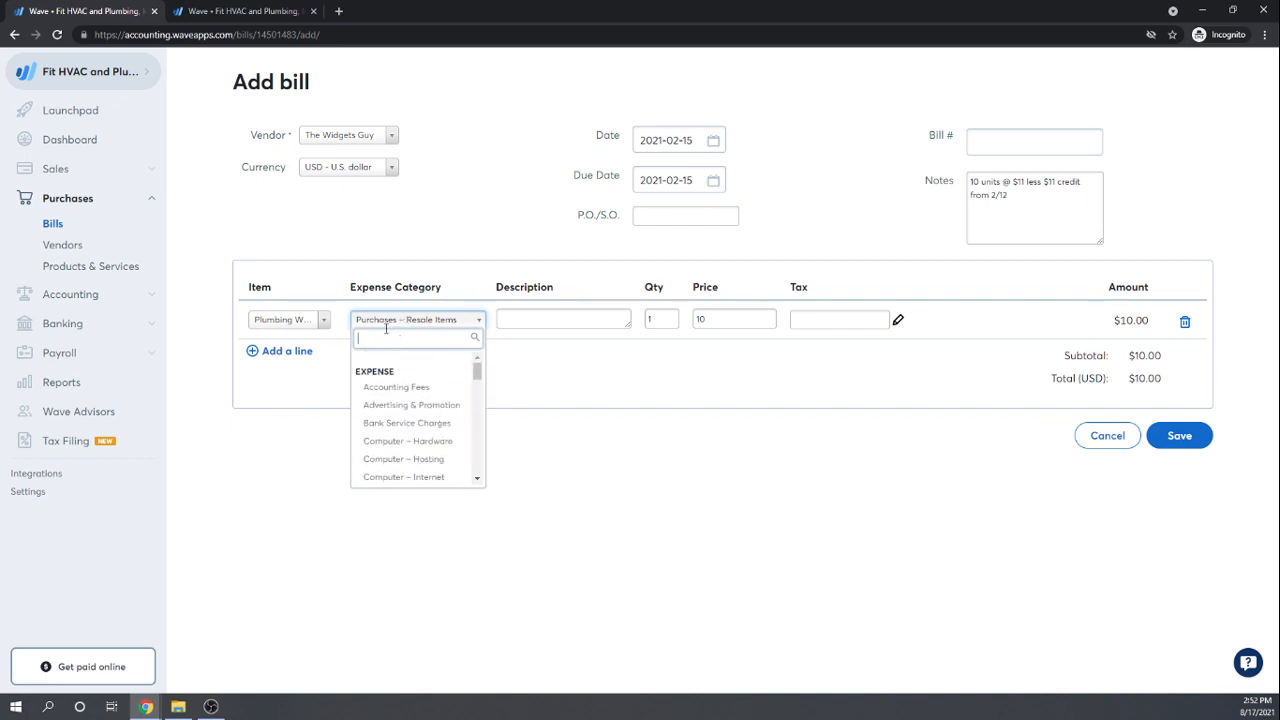
type("inv")
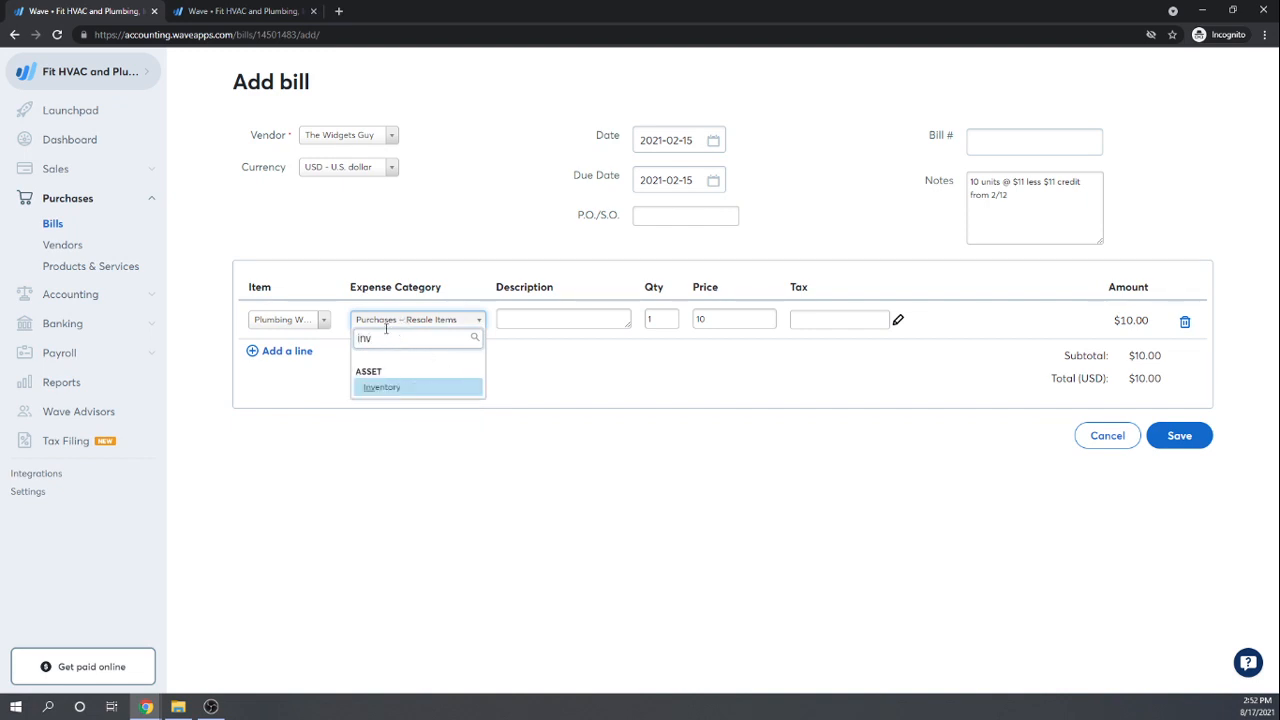
left_click(378, 392)
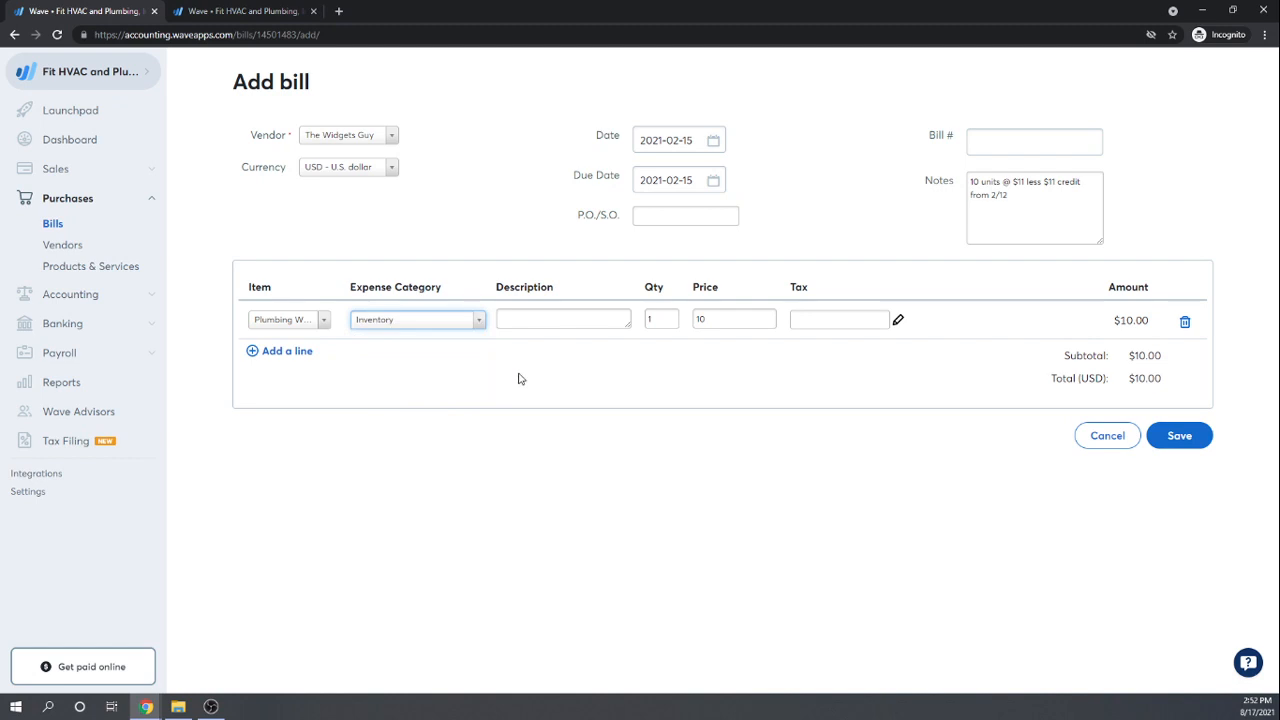
Step: Set the line to quantity 1 at $99 and save the bill
double_click(658, 320)
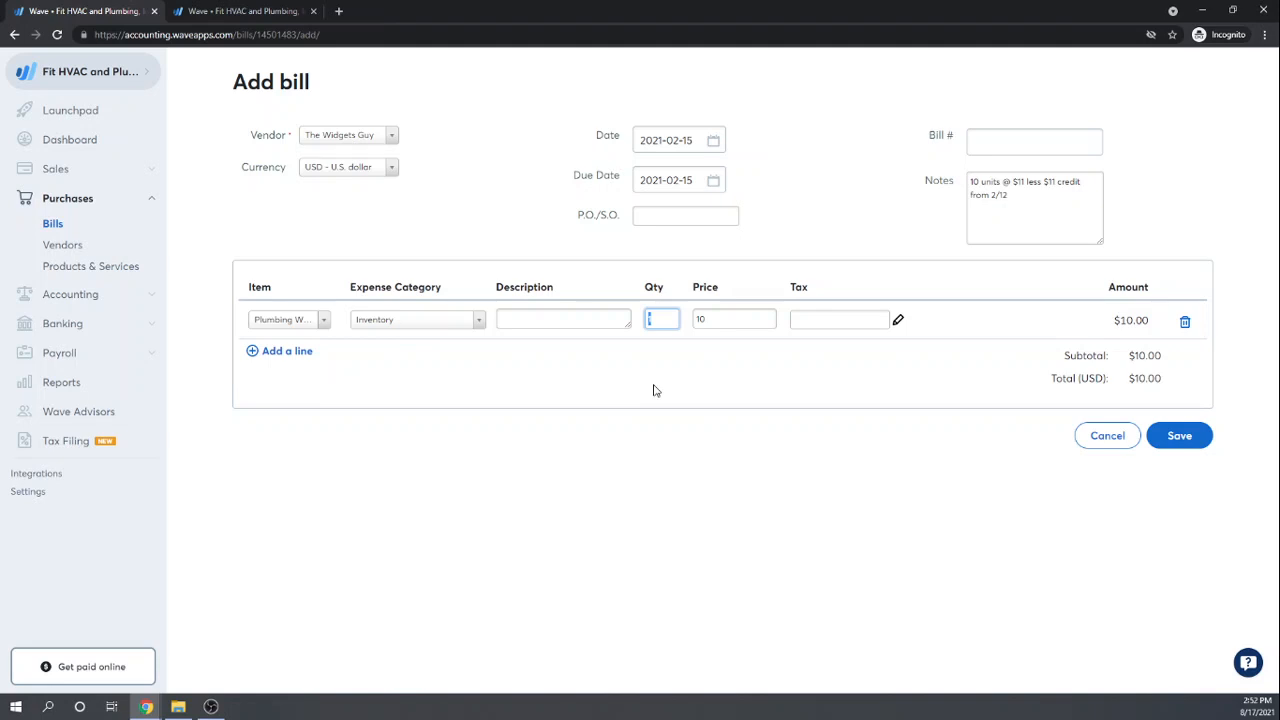
type("9")
key("Tab")
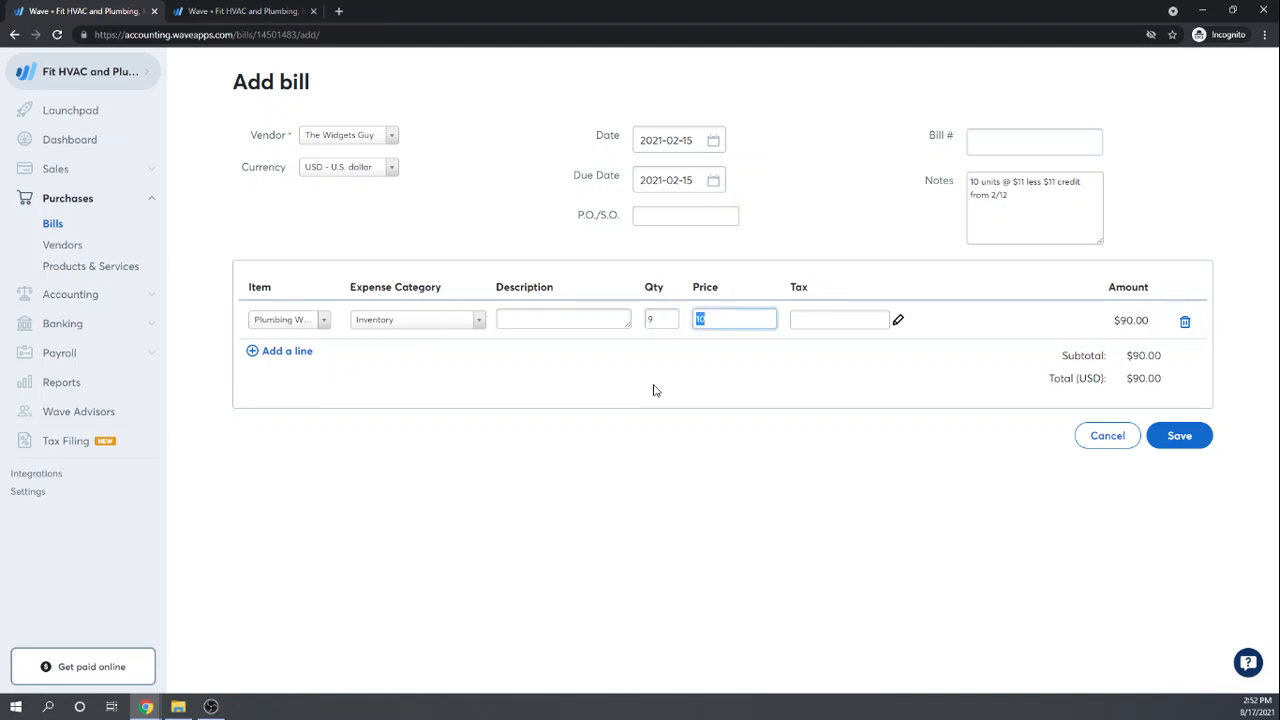
key("shift+Tab")
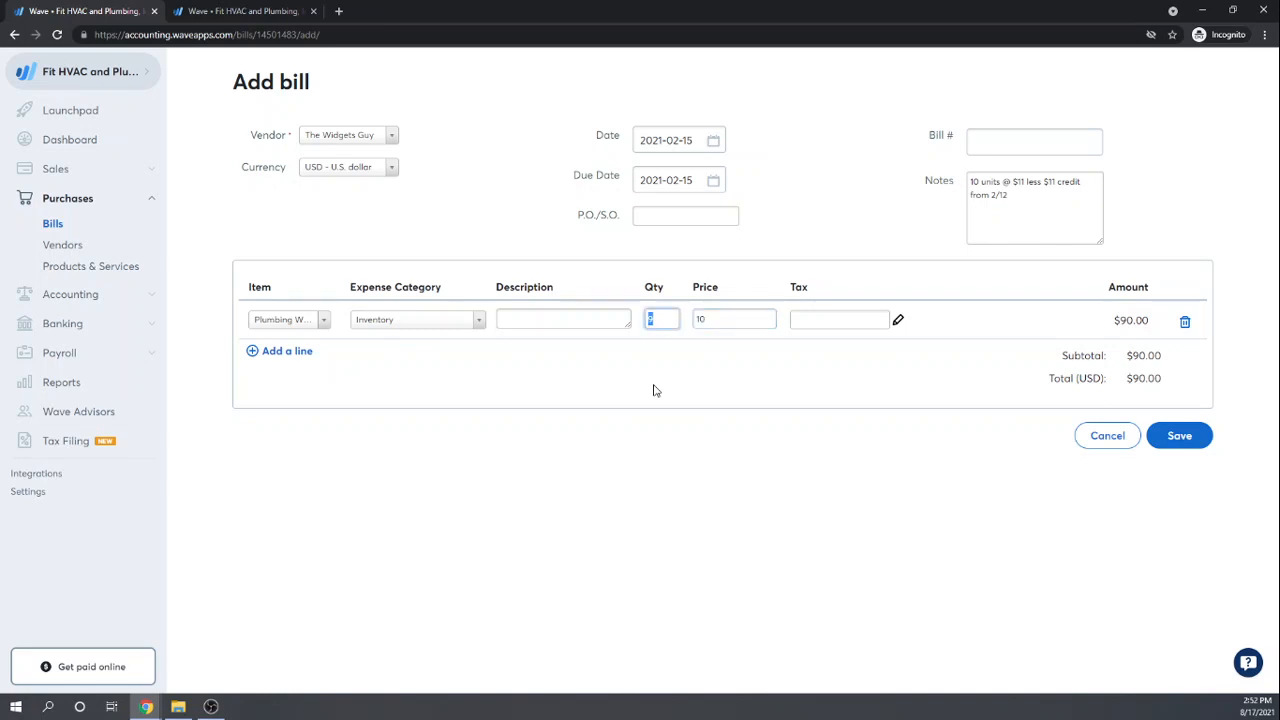
type("1")
key("Tab")
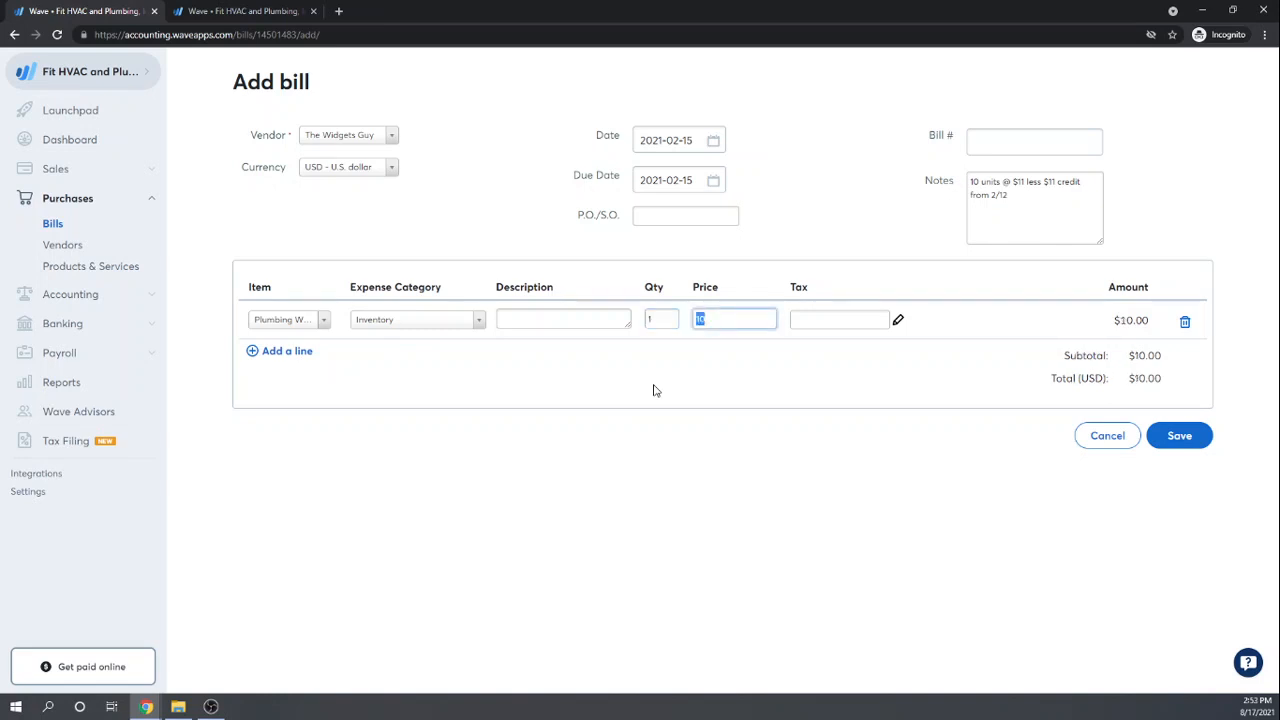
type("99")
key("Tab")
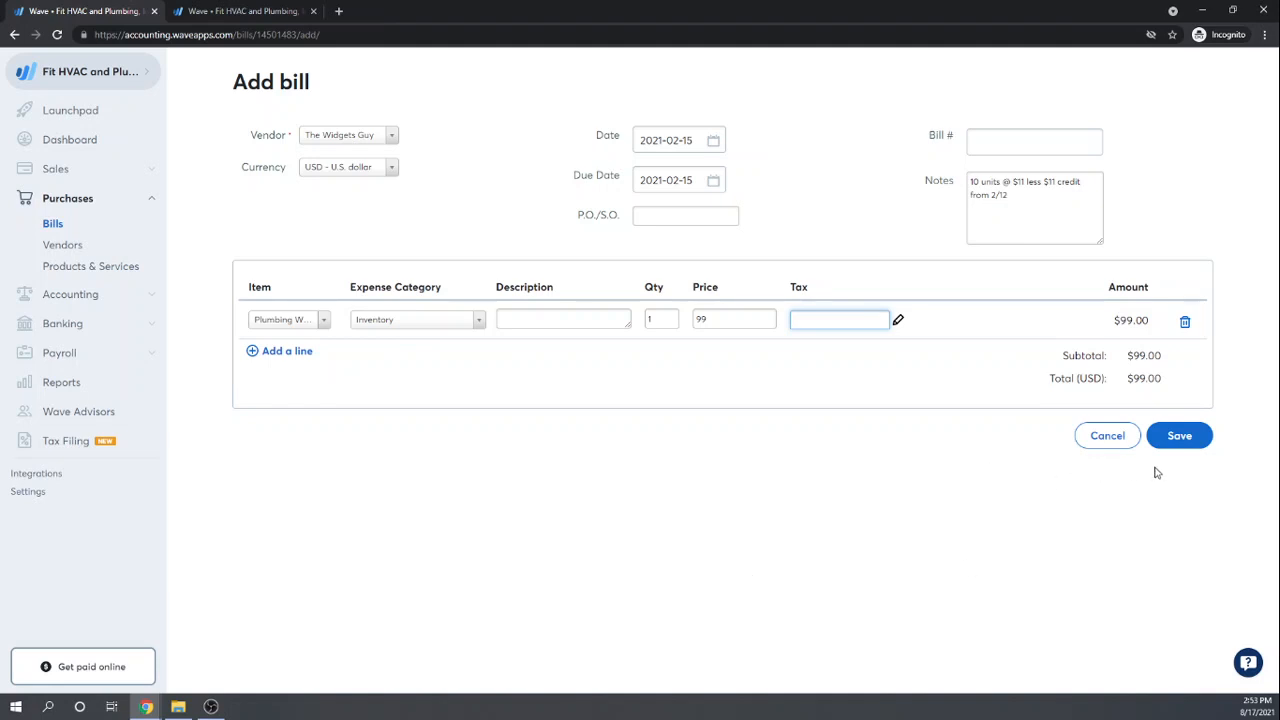
left_click(1181, 438)
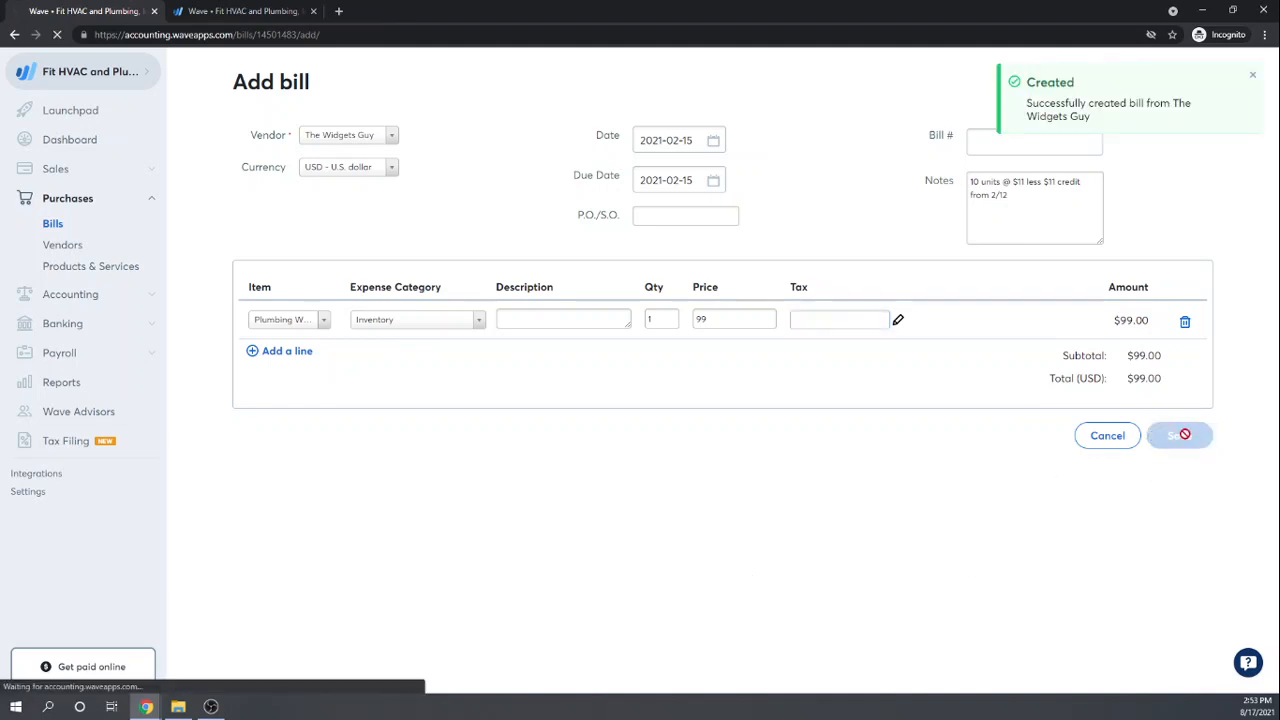